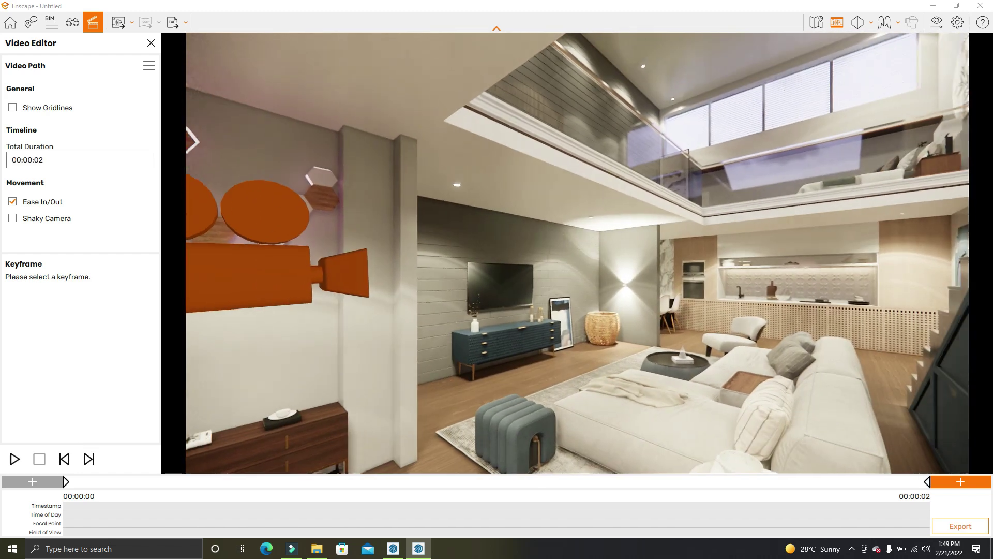
Add a second keyframe with Focal Point and Field of View overrides, widening FOV to about 101°
click(931, 481)
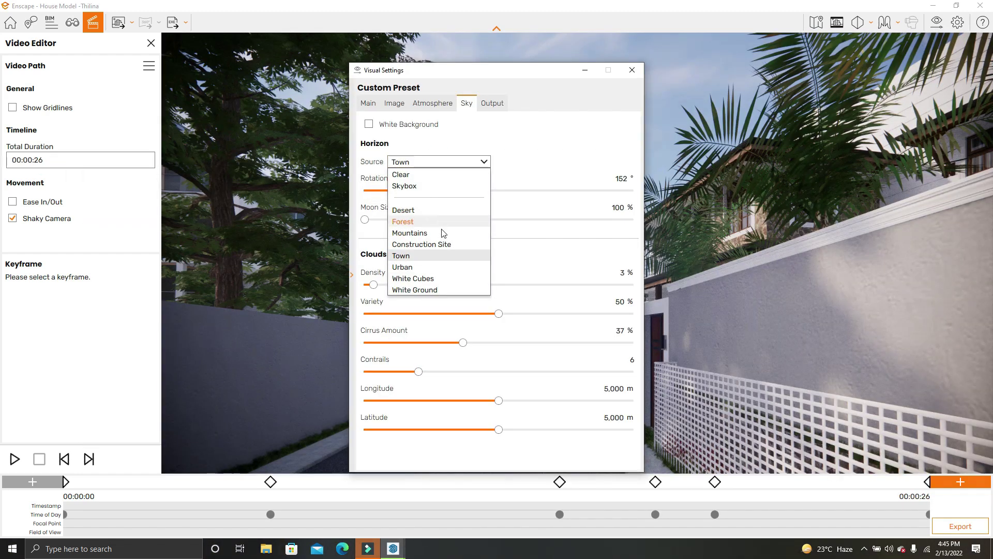
click(421, 257)
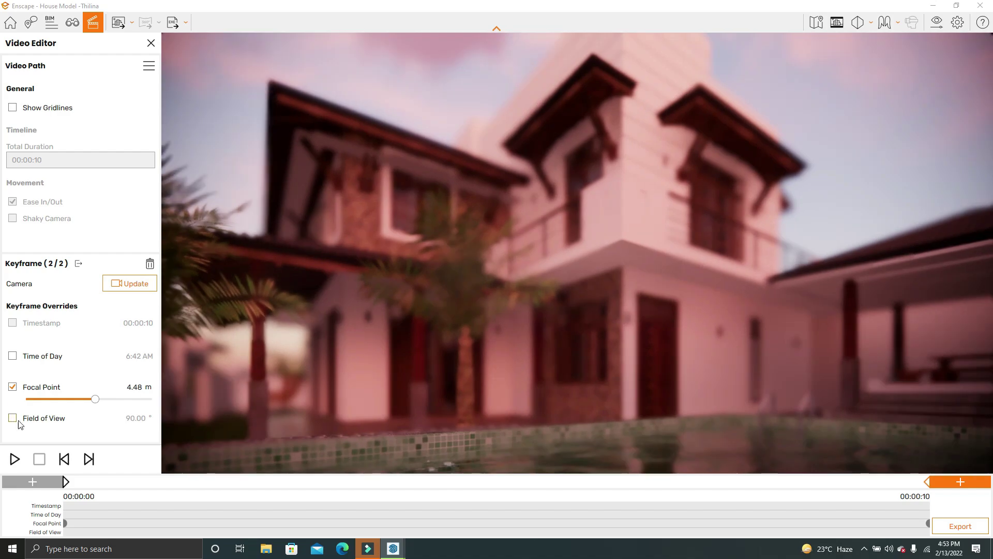
click(12, 418)
drag(98, 430, 114, 430)
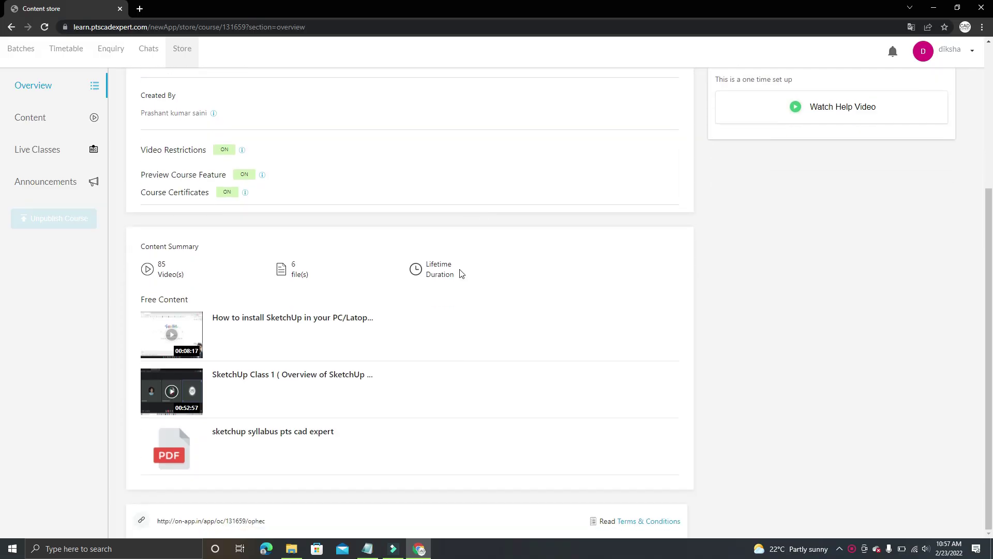
scroll(462, 274, up, 3)
scroll(443, 286, up, 1)
Show the online course's list of lessons and scroll through it
click(62, 117)
scroll(240, 160, down, 2)
scroll(240, 160, down, 2)
scroll(240, 160, down, 5)
scroll(239, 160, up, 6)
Browse the November 2021 Batch LIVE Videos folder, then return to the main content list
scroll(238, 158, up, 5)
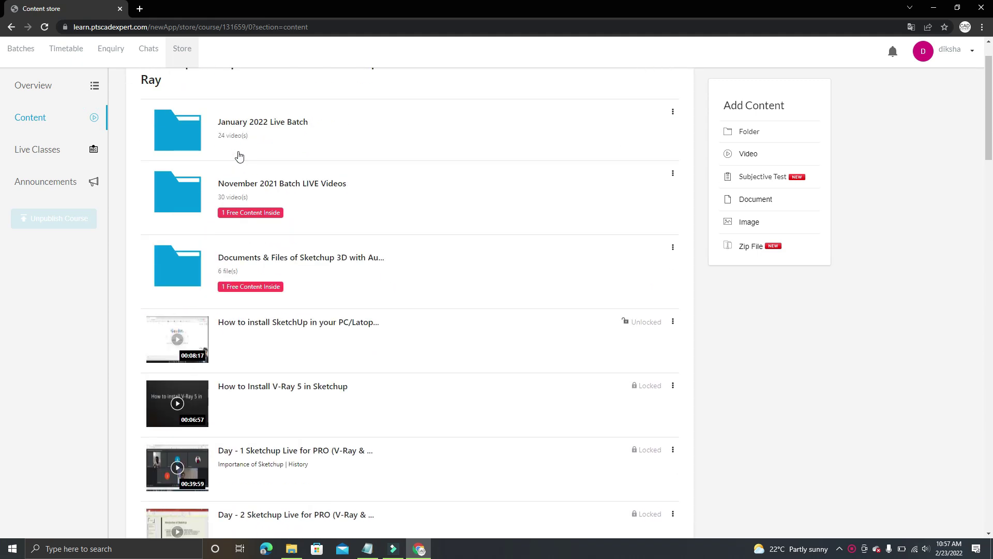
click(299, 203)
scroll(300, 203, down, 5)
scroll(300, 203, down, 4)
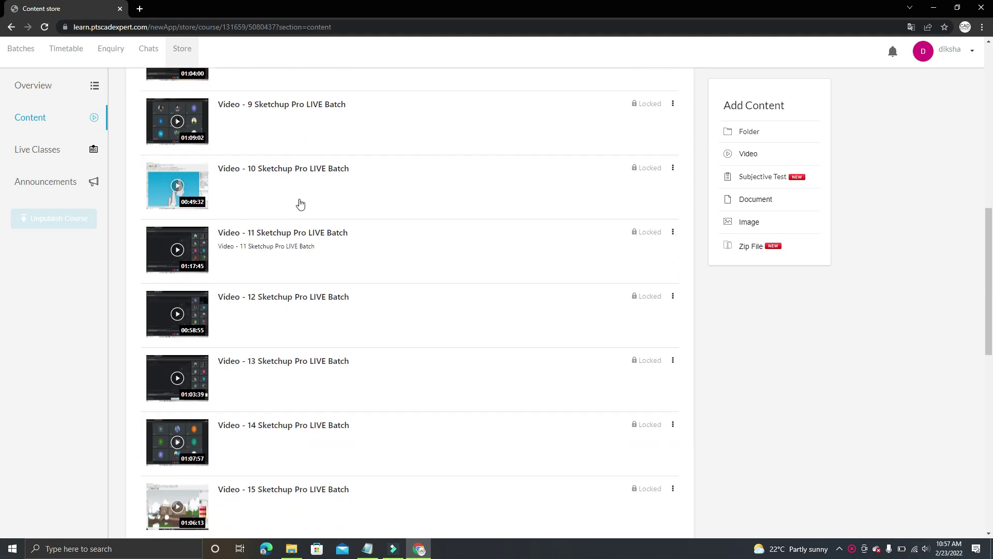
scroll(300, 204, down, 6)
scroll(300, 203, down, 4)
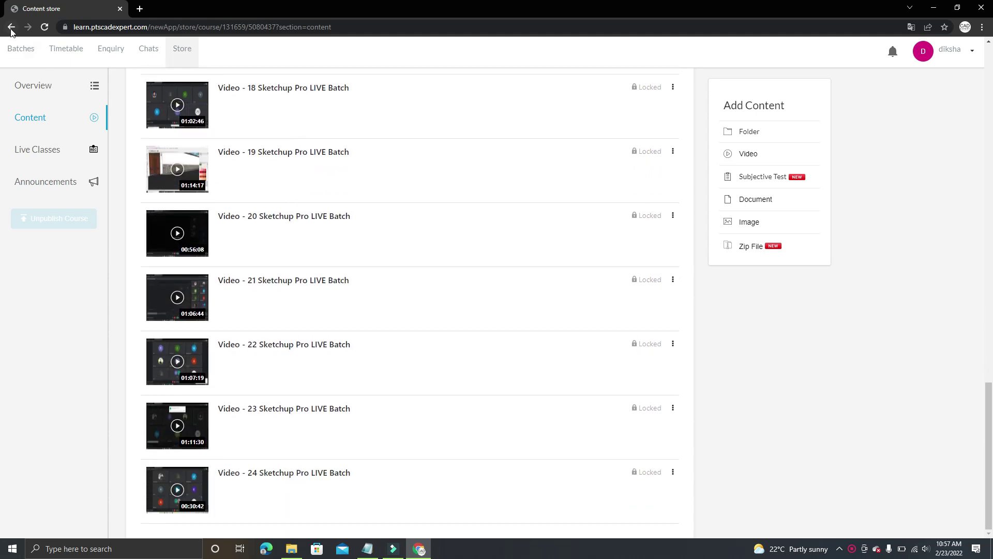
click(10, 28)
scroll(269, 157, up, 6)
scroll(282, 168, up, 5)
scroll(286, 171, up, 8)
Browse the course documents and files folder
click(285, 171)
scroll(369, 210, down, 6)
scroll(369, 211, down, 3)
scroll(369, 210, down, 4)
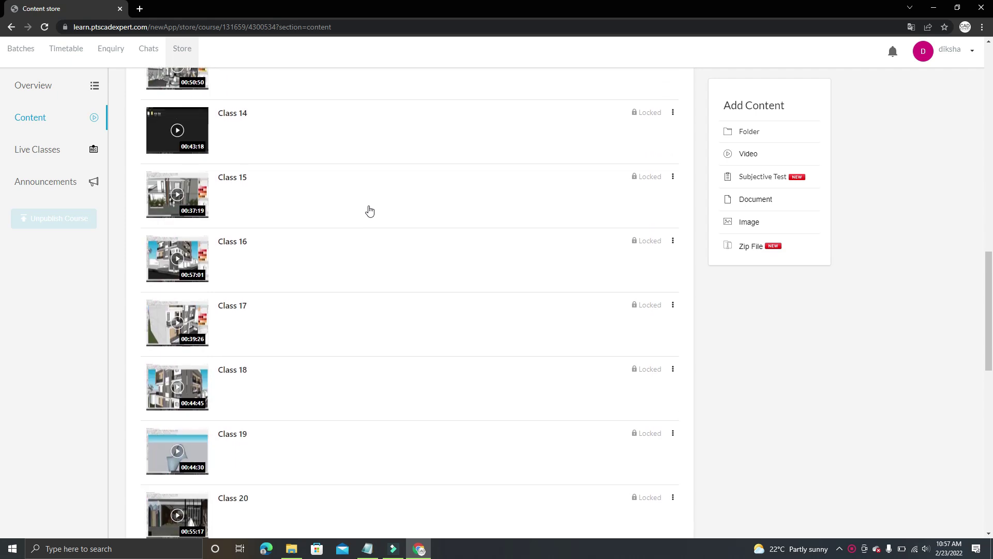
scroll(369, 210, down, 6)
scroll(371, 212, down, 8)
scroll(229, 290, down, 2)
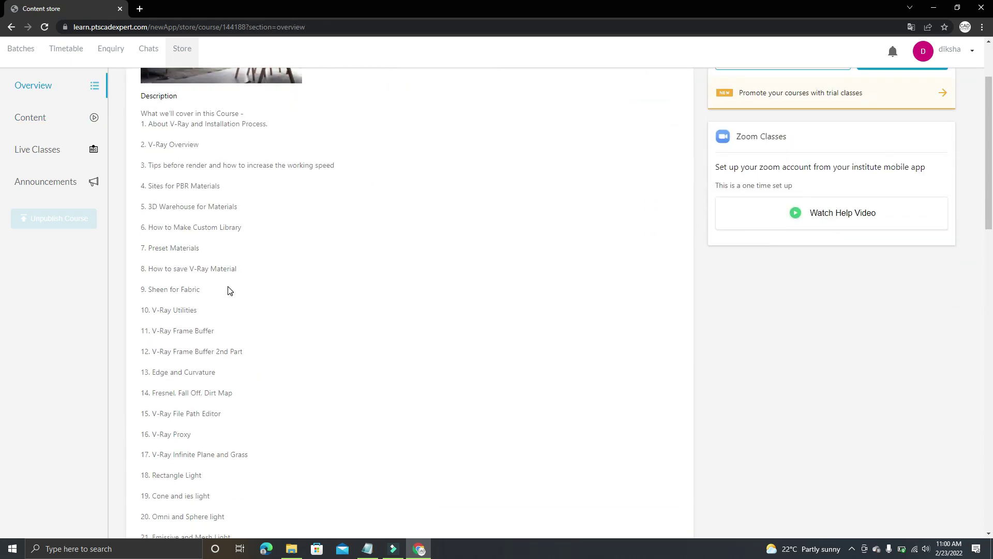
scroll(229, 290, down, 9)
scroll(228, 288, down, 5)
scroll(229, 288, down, 4)
Show this course's list of lessons and scroll down through it
click(62, 121)
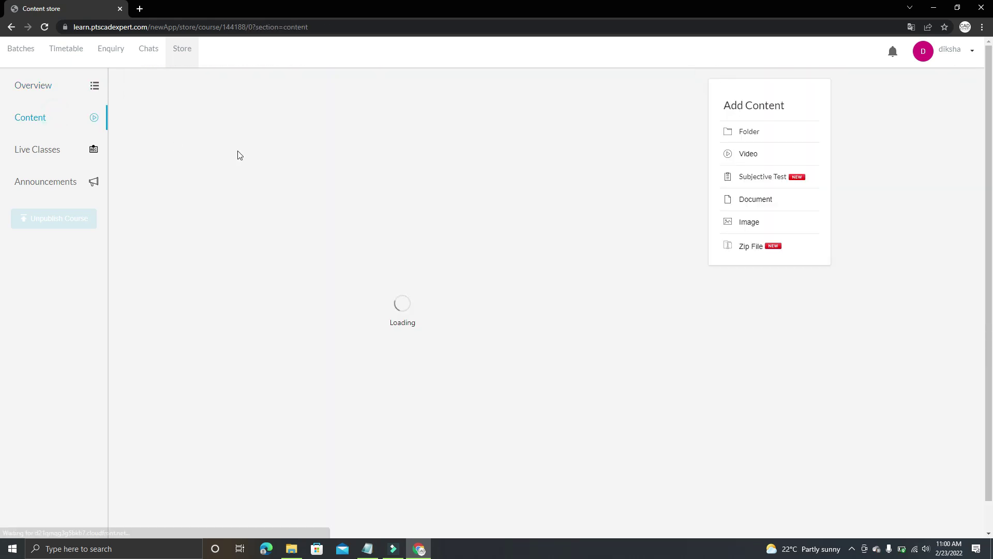
scroll(238, 155, down, 2)
scroll(238, 155, down, 6)
scroll(238, 155, down, 7)
scroll(238, 156, down, 6)
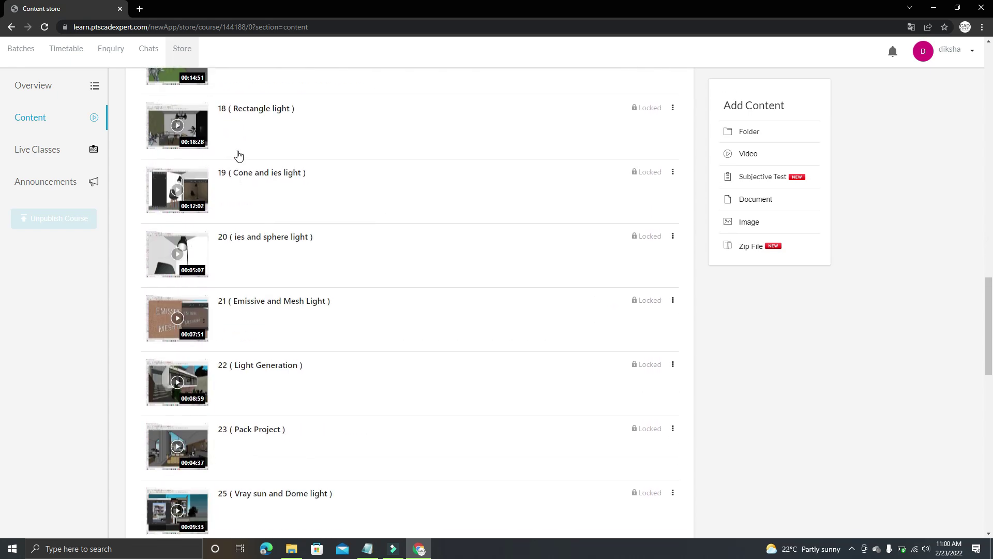
scroll(238, 155, down, 4)
scroll(239, 156, down, 5)
scroll(238, 156, down, 3)
scroll(238, 156, down, 3)
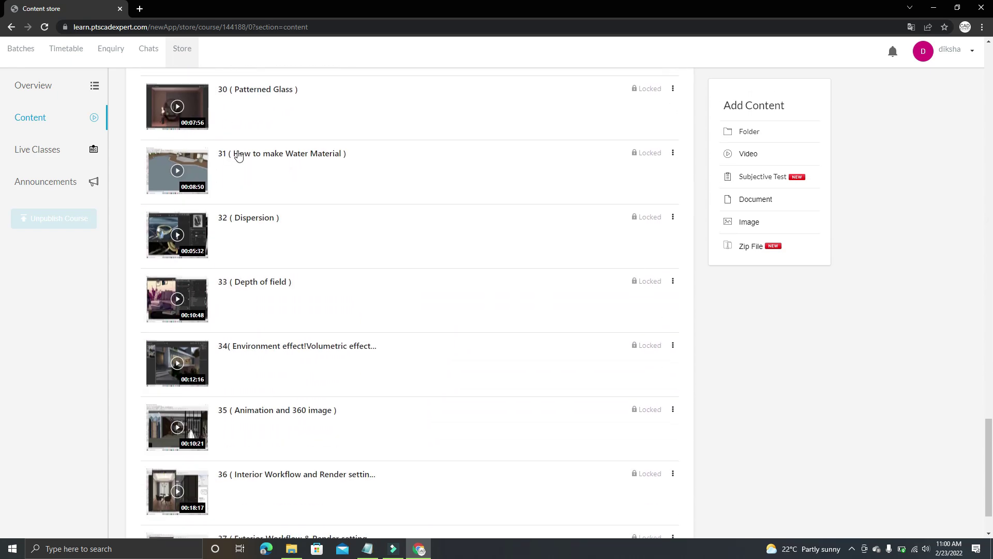
scroll(238, 155, down, 2)
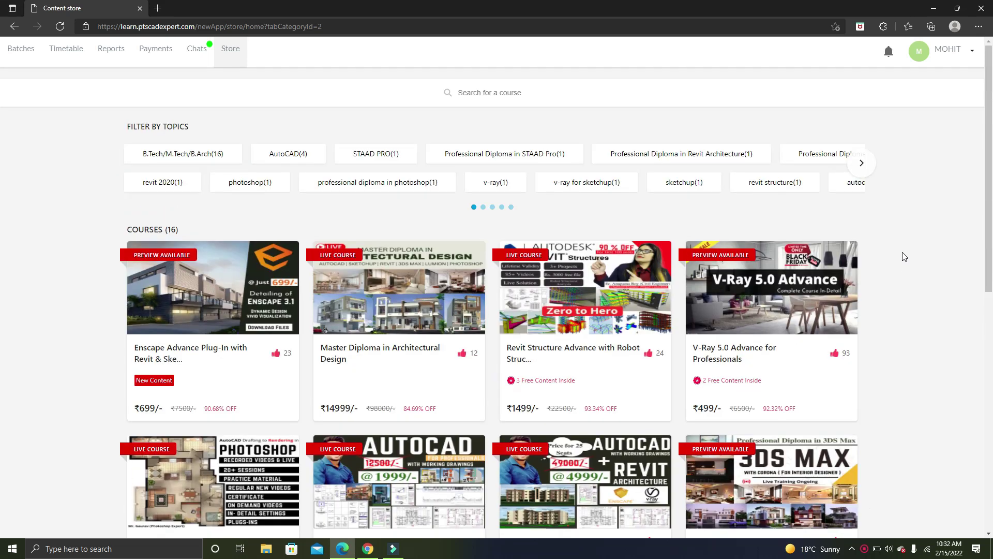
Open the Enscape Advance Plug-In course page and expand its description to show all topics
click(276, 284)
scroll(565, 255, down, 3)
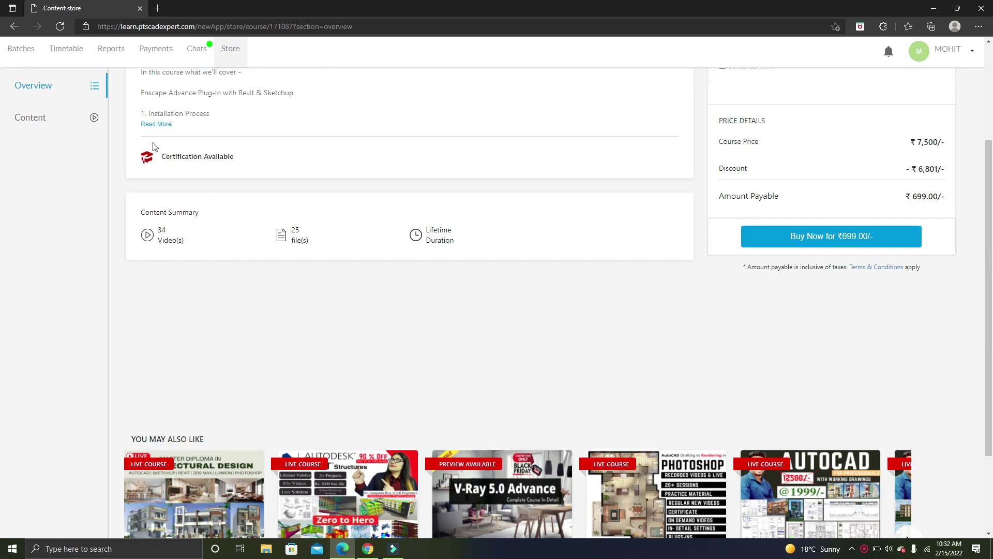
click(156, 123)
scroll(167, 214, down, 4)
scroll(168, 212, down, 1)
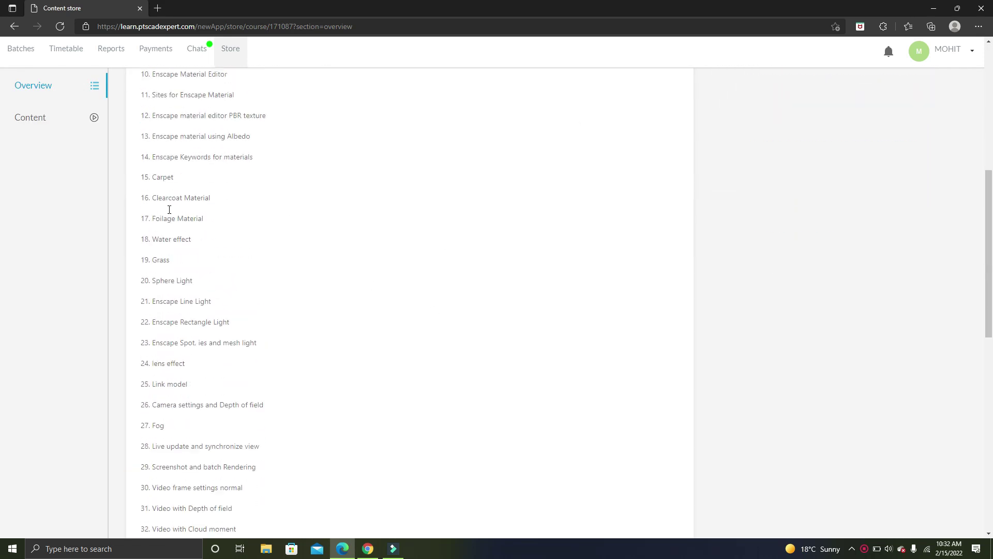
scroll(169, 211, down, 2)
scroll(169, 210, down, 2)
scroll(169, 209, down, 4)
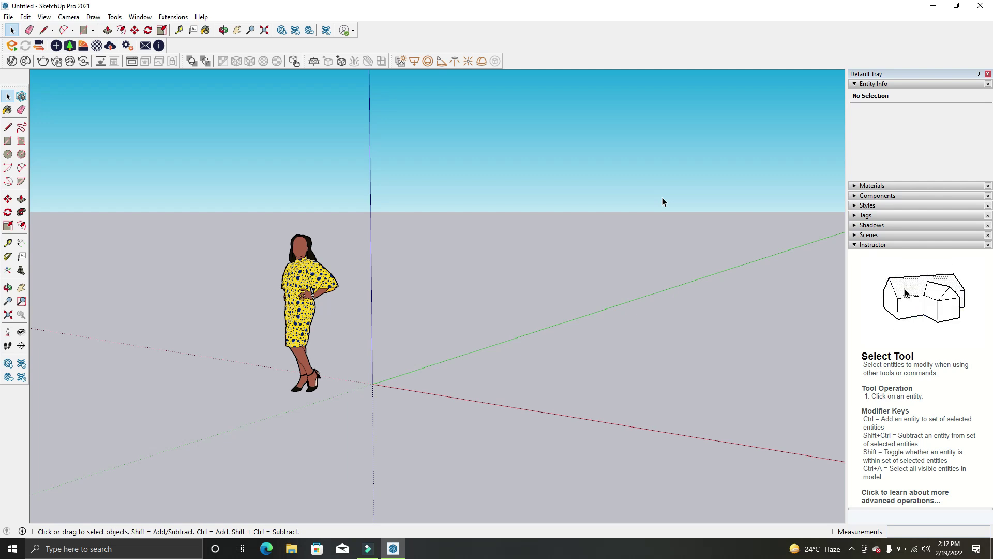
Import D:\Tiny House\Drawing1.dwg and orbit to look down on the two imported plans
click(9, 17)
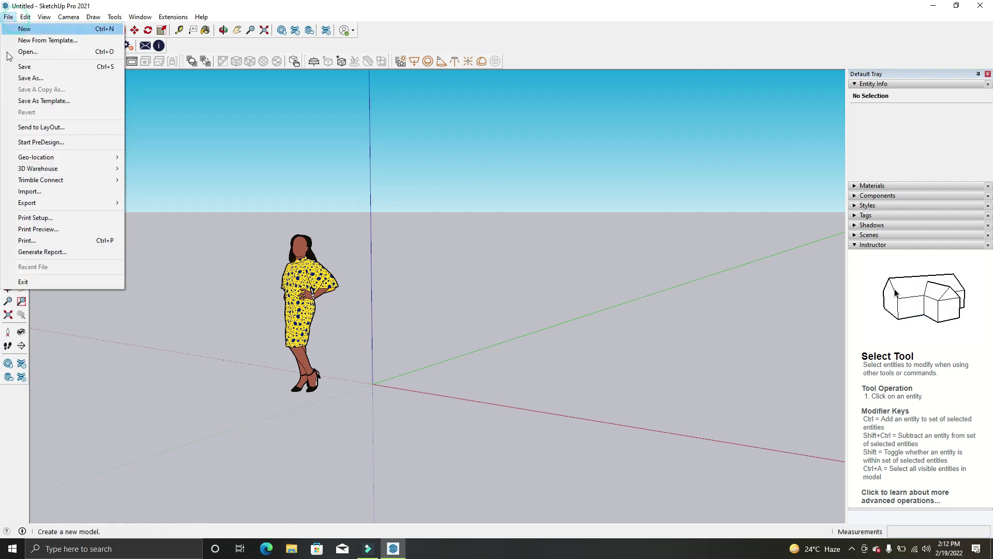
click(36, 196)
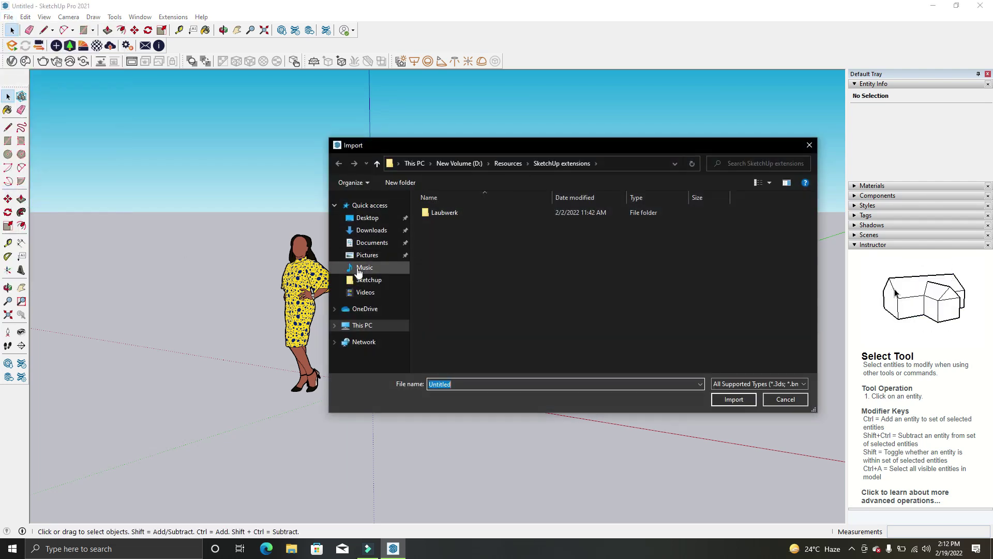
click(468, 163)
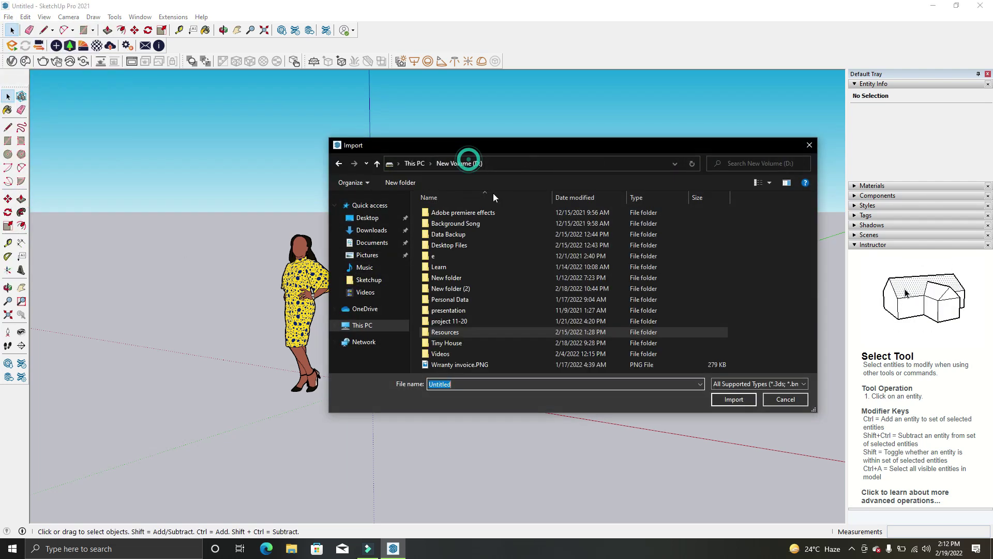
double_click(460, 342)
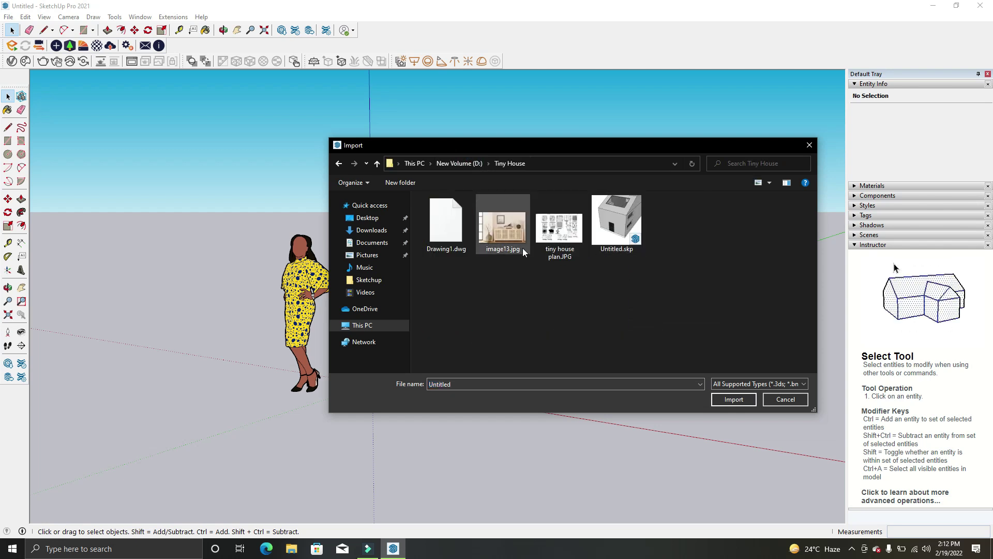
click(470, 250)
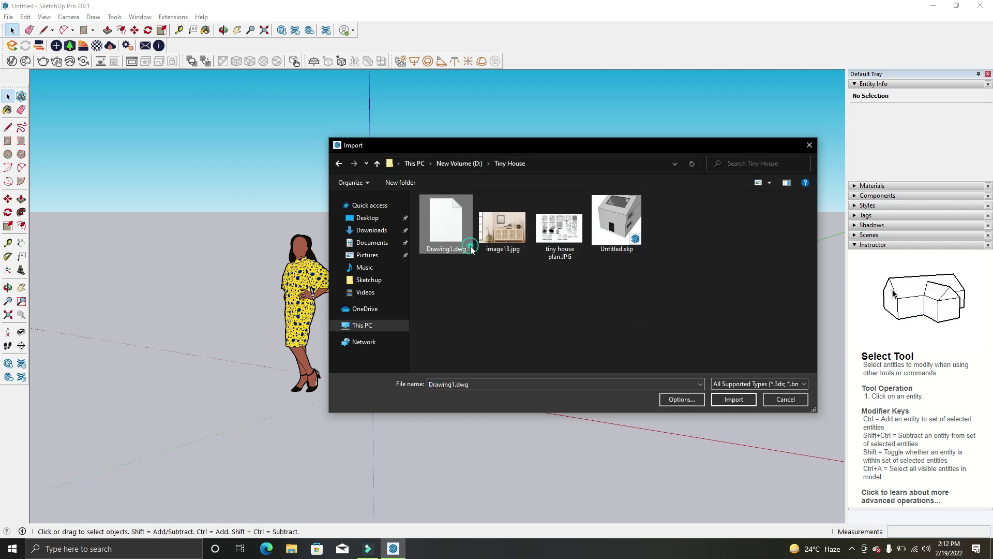
click(730, 401)
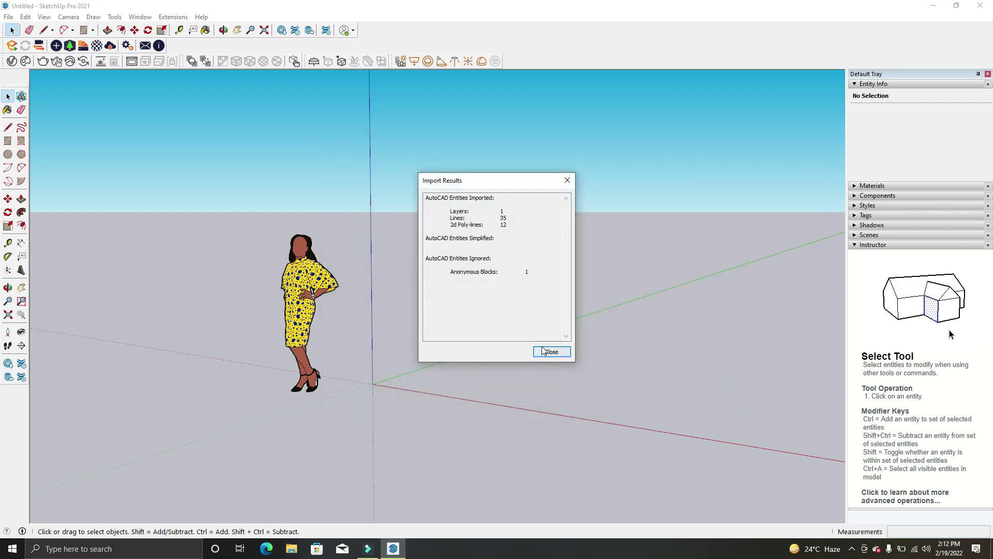
click(551, 351)
mouse_move(497, 324)
middle_down()
mouse_move(581, 337)
mouse_move(558, 415)
mouse_move(395, 317)
mouse_move(519, 439)
mouse_move(438, 405)
mouse_move(445, 417)
middle_up()
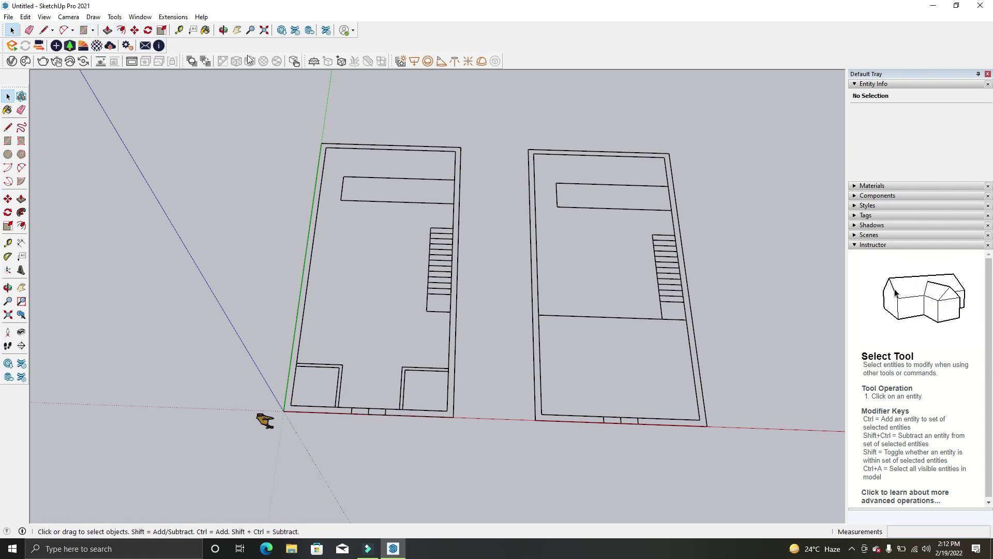
Show the 1001bit tools toolbar, move it higher, then close it
right_click(557, 45)
click(562, 47)
drag(405, 134, 383, 94)
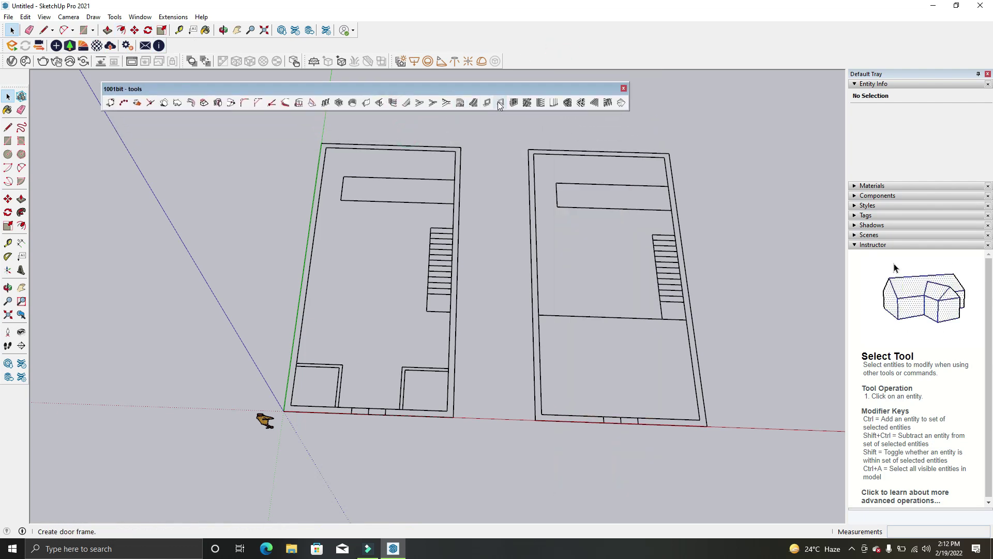
click(623, 89)
Enable the JHS PowerBar toolbar and dock it with the other toolbars
right_click(592, 57)
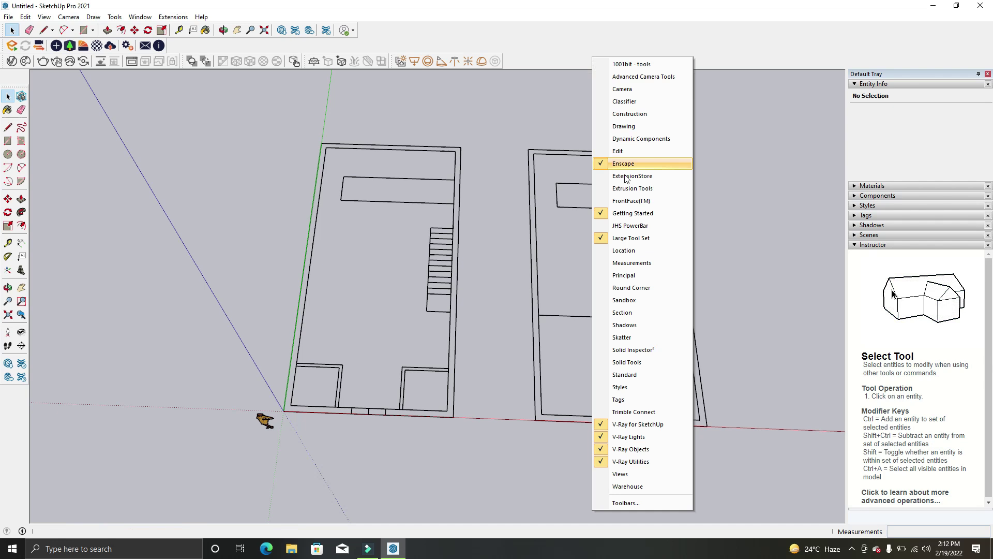
click(635, 229)
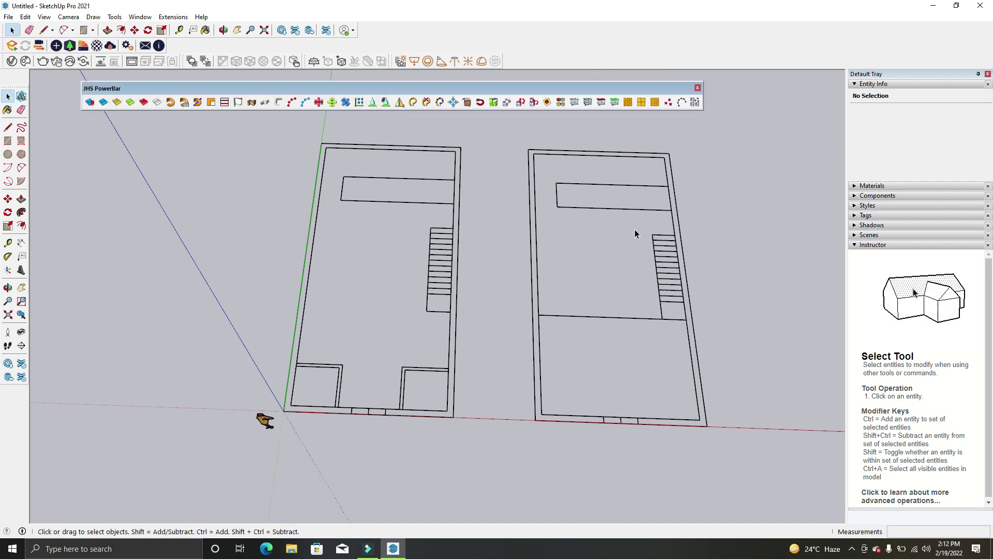
double_click(505, 88)
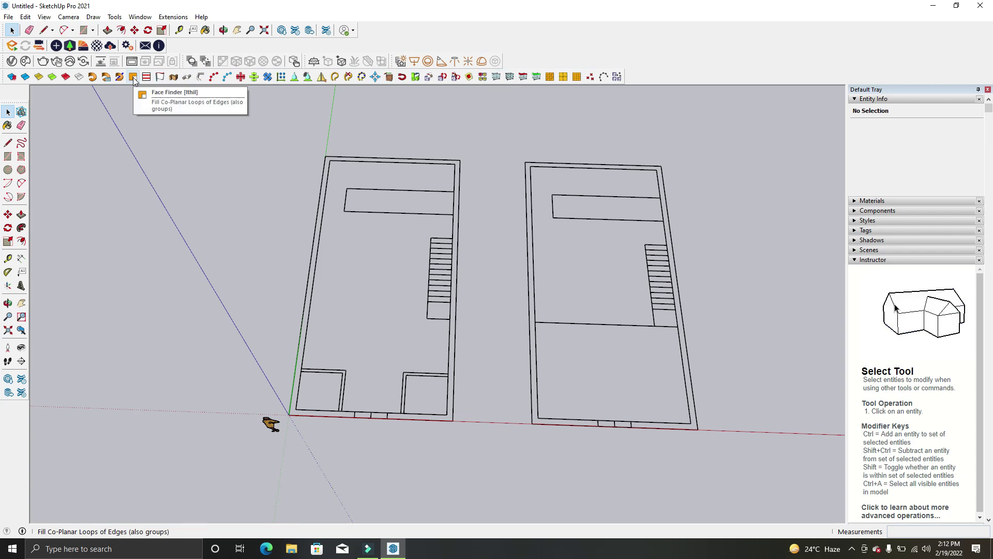
Inside the plan group, select all 22 edges of the left plan and fill them with faces
double_click(446, 240)
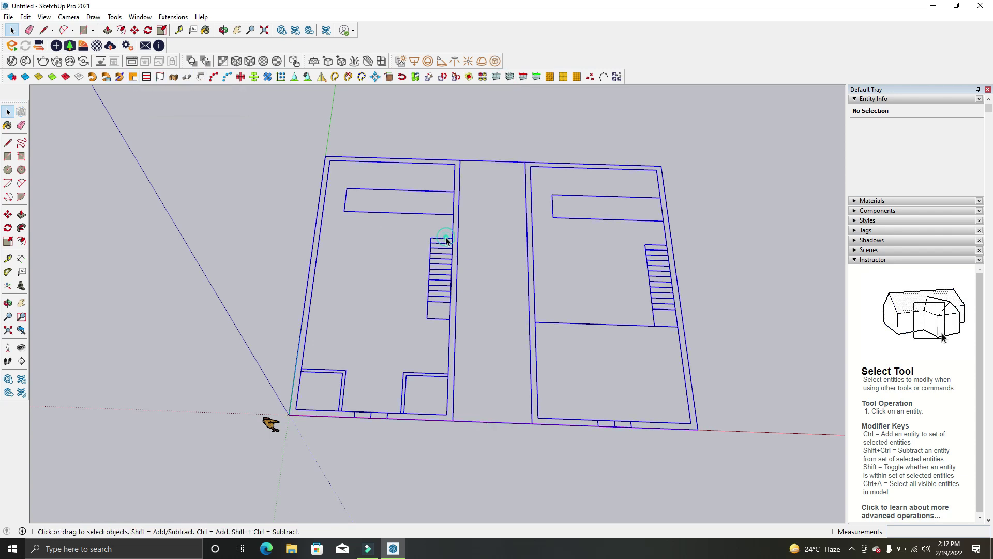
drag(339, 166, 312, 140)
scroll(442, 424, up, 2)
drag(469, 420, 395, 337)
drag(284, 341, 230, 333)
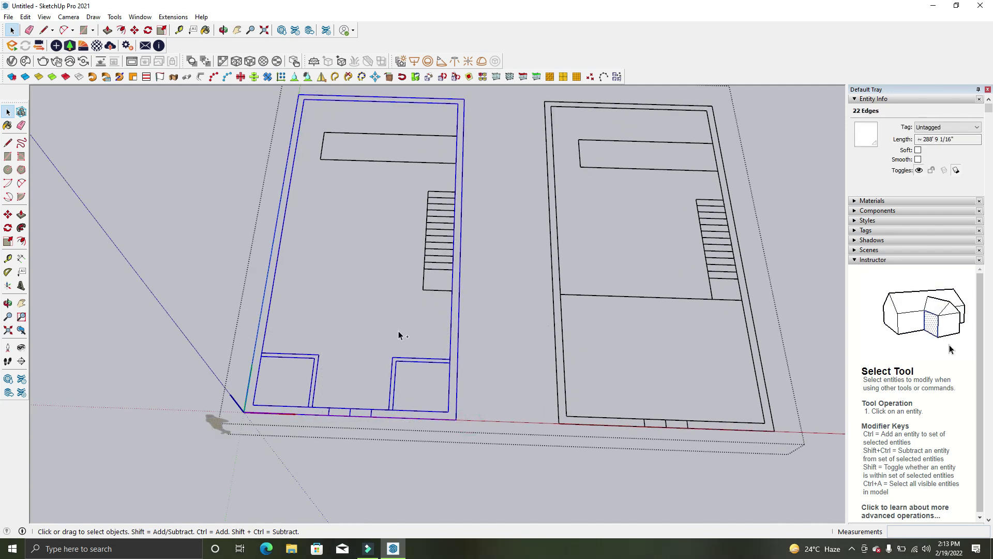
scroll(302, 327, down, 2)
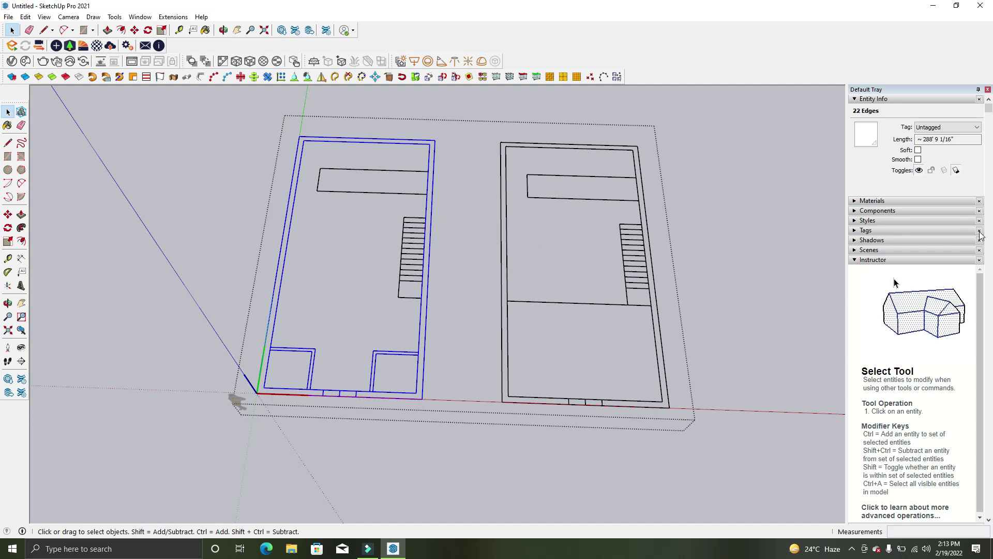
click(133, 77)
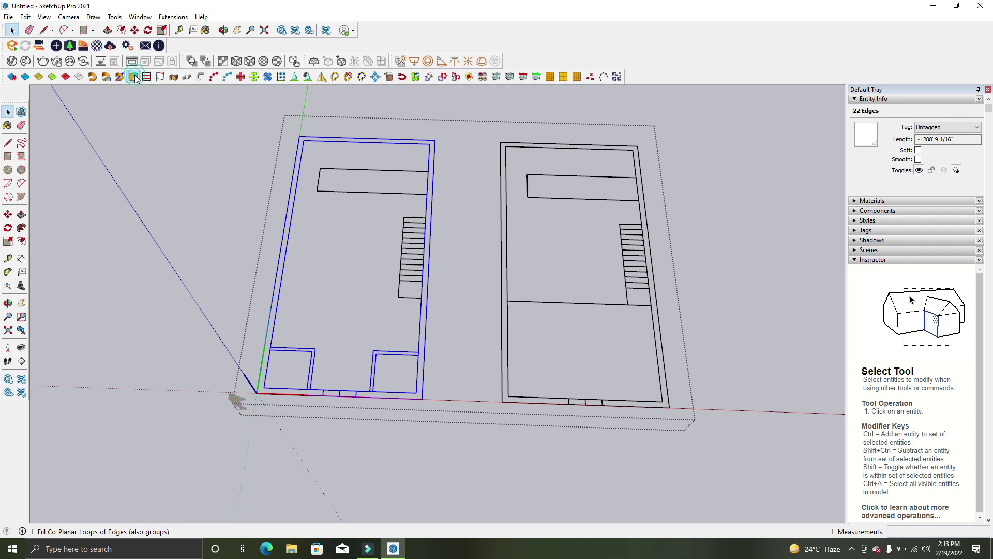
click(226, 182)
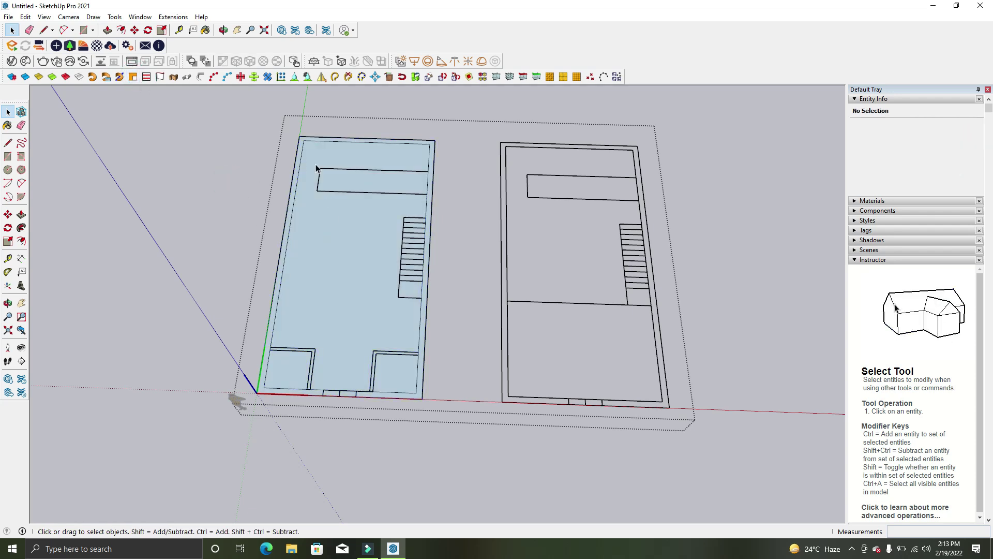
Delete the left plan's large interior floor face and switch to Push/Pull
click(341, 278)
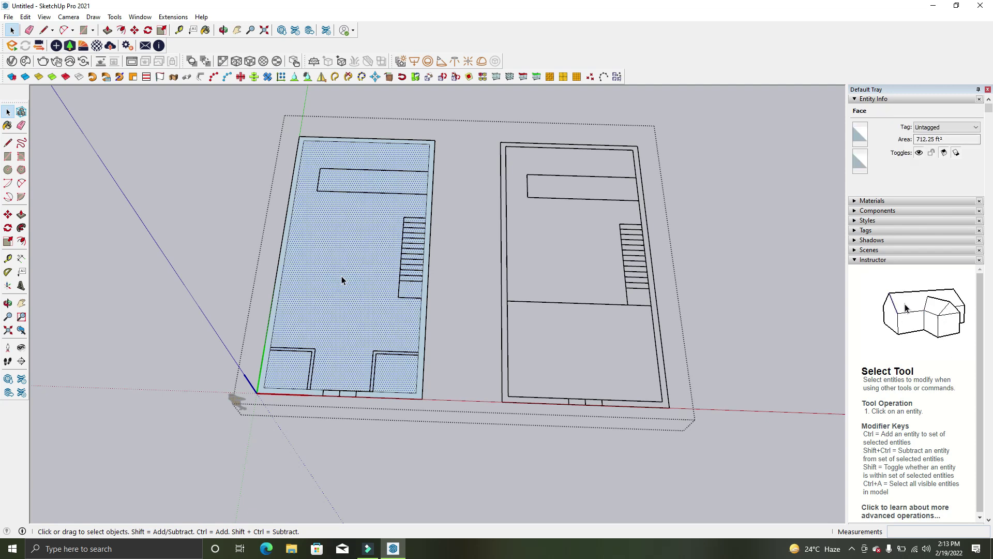
key(Delete)
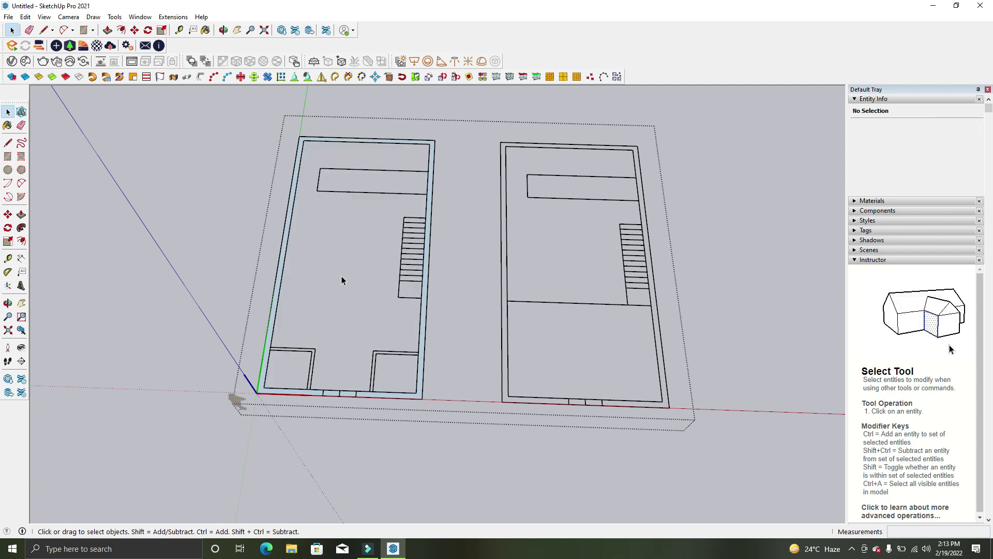
key(p)
scroll(274, 256, up, 2)
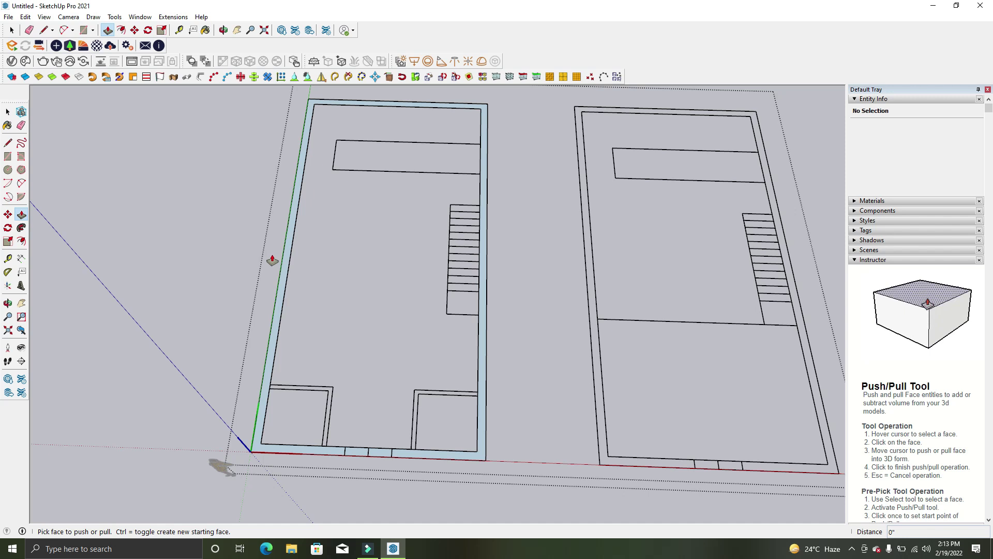
Push/Pull the wall outline face up 10 feet to raise the walls
click(273, 261)
scroll(285, 248, down, 2)
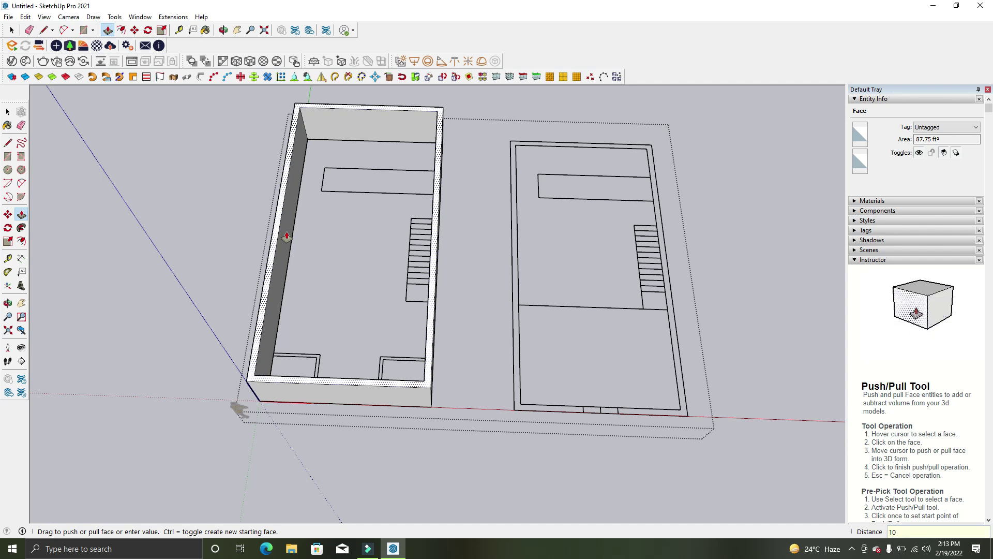
key(Return)
middle_drag(326, 350, 333, 218)
scroll(333, 221, up, 2)
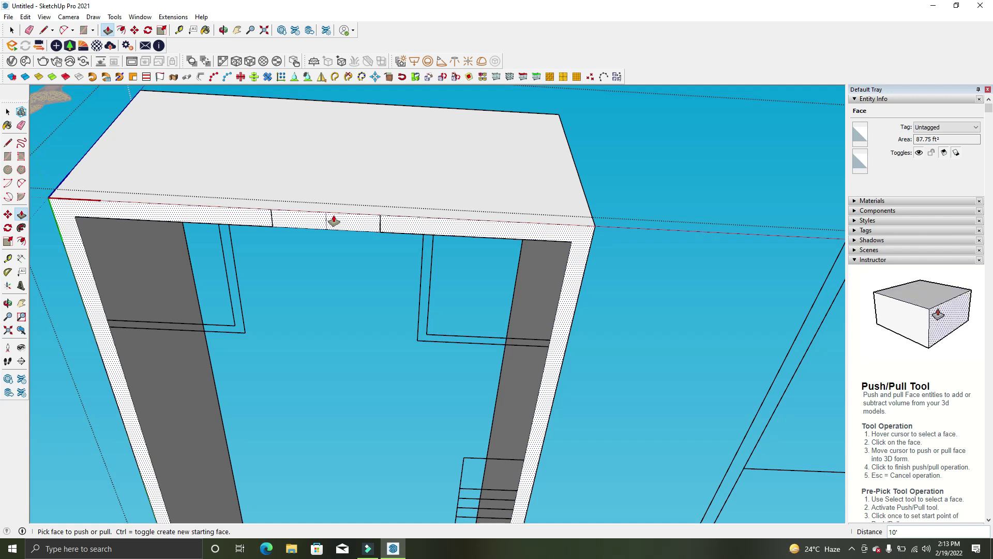
Cut an 8-foot-high front door opening using a rectangle and Push/Pull
key(r)
click(380, 231)
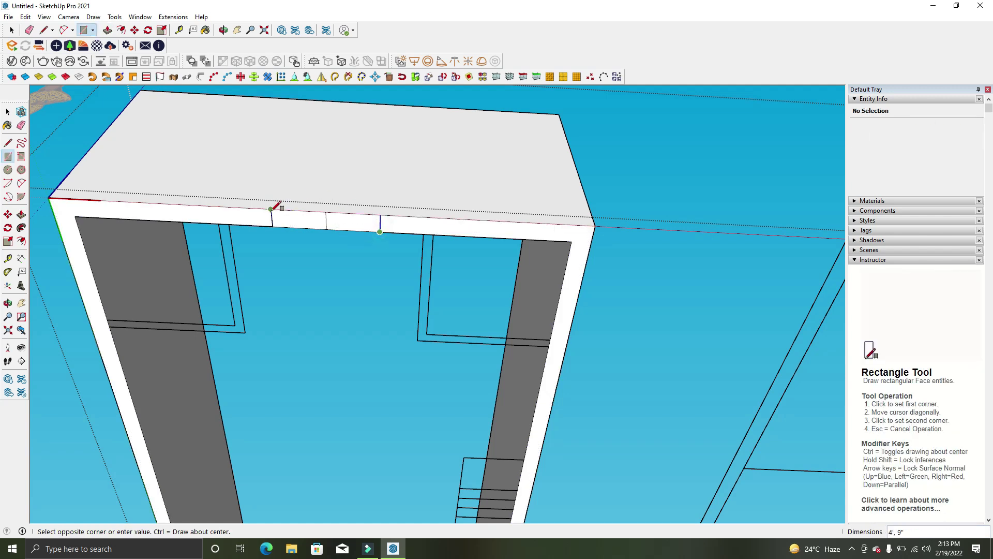
click(271, 209)
key(space)
click(317, 263)
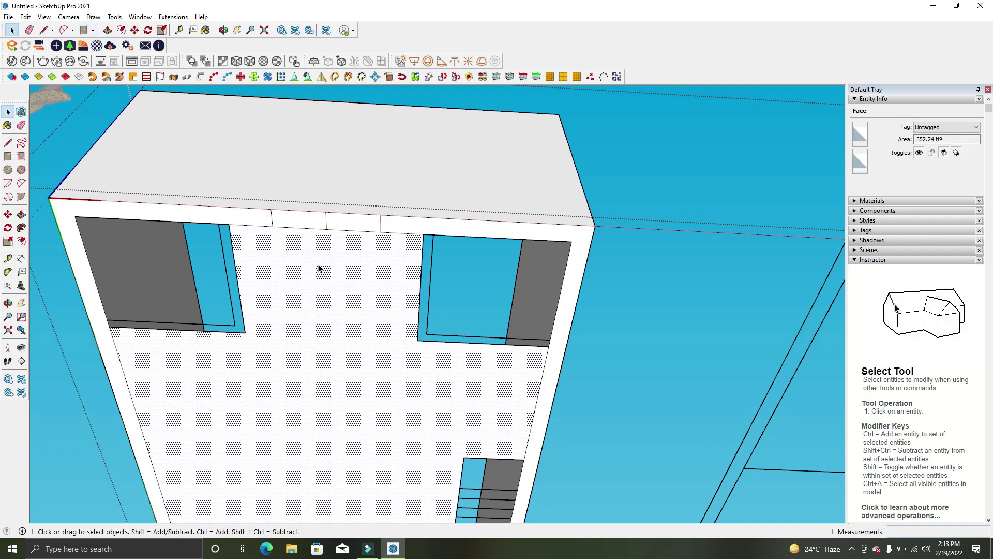
key(Delete)
key(p)
click(344, 222)
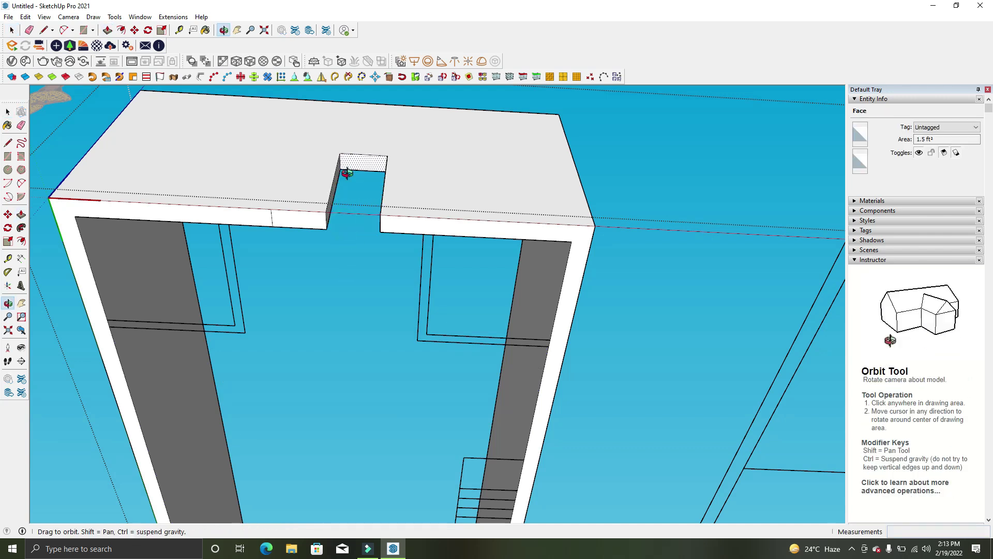
middle_drag(344, 166, 333, 215)
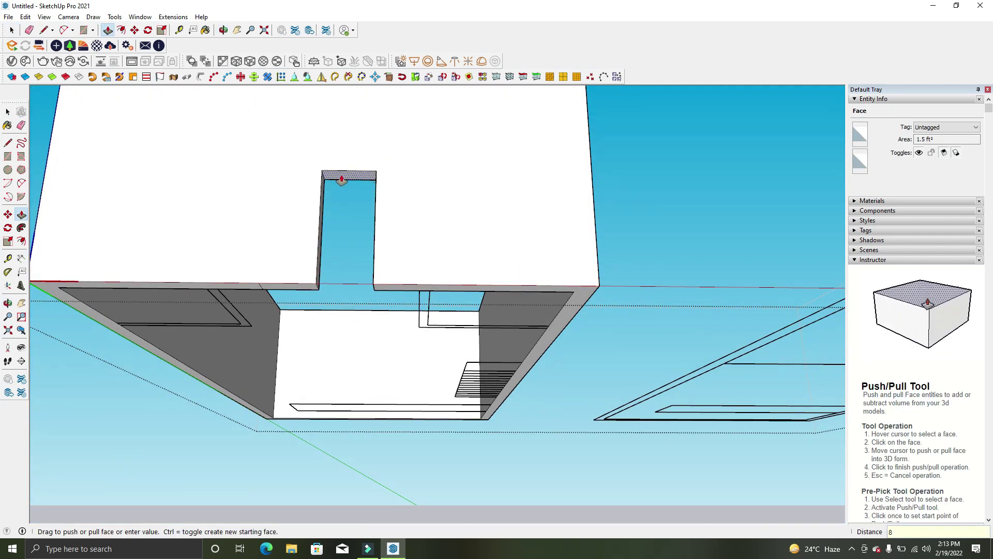
key(Return)
mouse_move(341, 179)
middle_down()
mouse_move(323, 192)
mouse_move(388, 336)
mouse_move(397, 279)
mouse_move(395, 372)
middle_up()
Select all the connected wall geometry and make it a group
key(space)
click(398, 277)
double_click(398, 277)
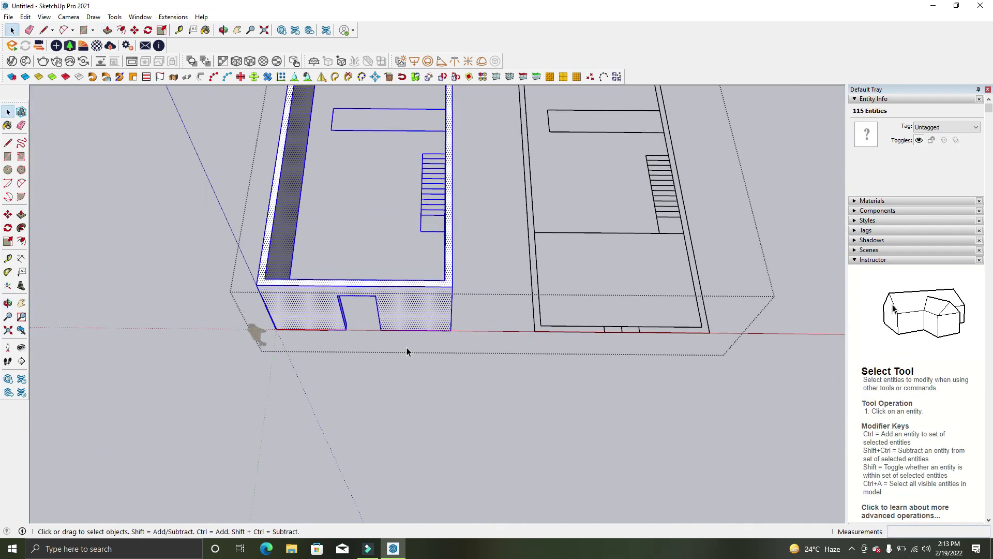
right_click(409, 310)
click(443, 333)
mouse_move(439, 414)
middle_down()
mouse_move(453, 180)
mouse_move(406, 293)
mouse_move(421, 262)
mouse_move(328, 162)
mouse_move(460, 367)
mouse_move(404, 295)
mouse_move(352, 321)
mouse_move(359, 262)
mouse_move(511, 240)
middle_up()
scroll(330, 339, up, 3)
scroll(330, 337, down, 3)
scroll(511, 240, up, 3)
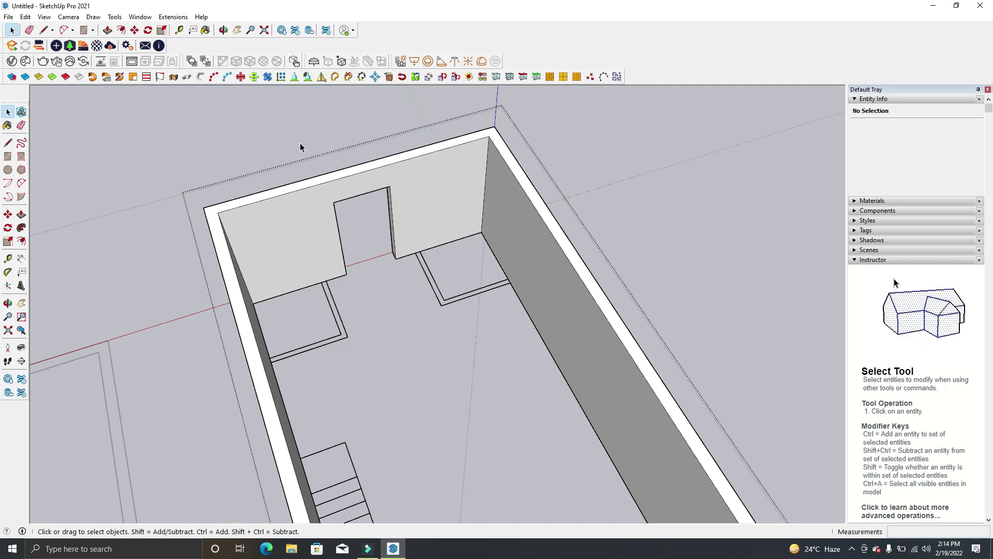
Draw the interior partition's outline lines on the floor from the wall corner
key(l)
scroll(505, 271, up, 1)
click(509, 279)
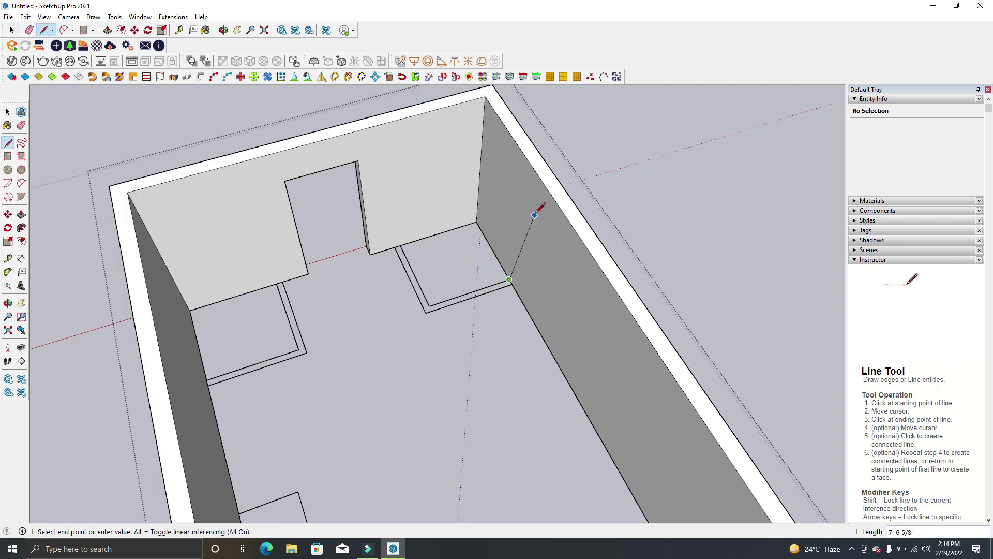
click(526, 158)
scroll(487, 191, up, 2)
click(517, 312)
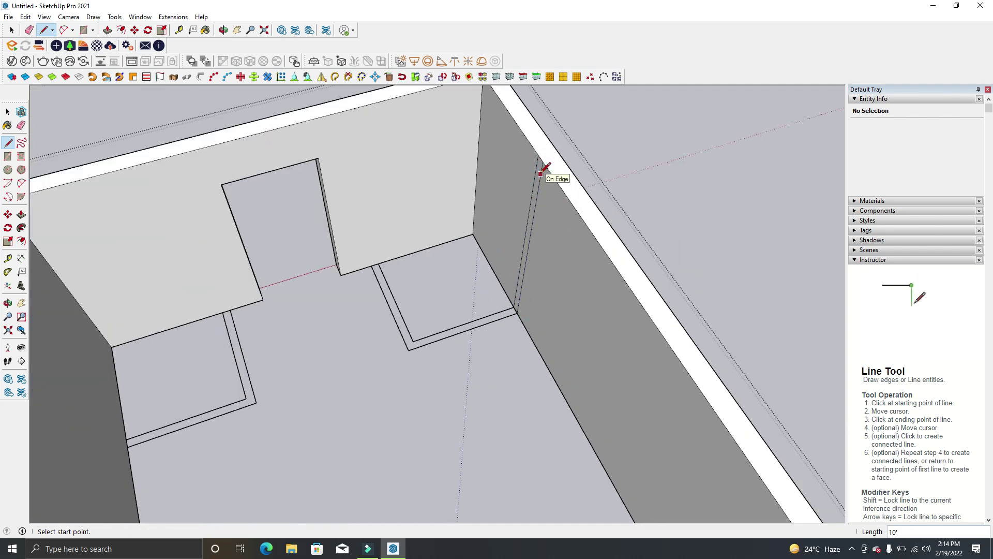
Raise the narrow floor strip into a thin partition wall with Push/Pull
key(p)
click(532, 201)
mouse_move(410, 262)
middle_down()
mouse_move(603, 284)
mouse_move(458, 338)
mouse_move(403, 321)
mouse_move(480, 348)
mouse_move(423, 363)
mouse_move(505, 393)
middle_up()
click(407, 316)
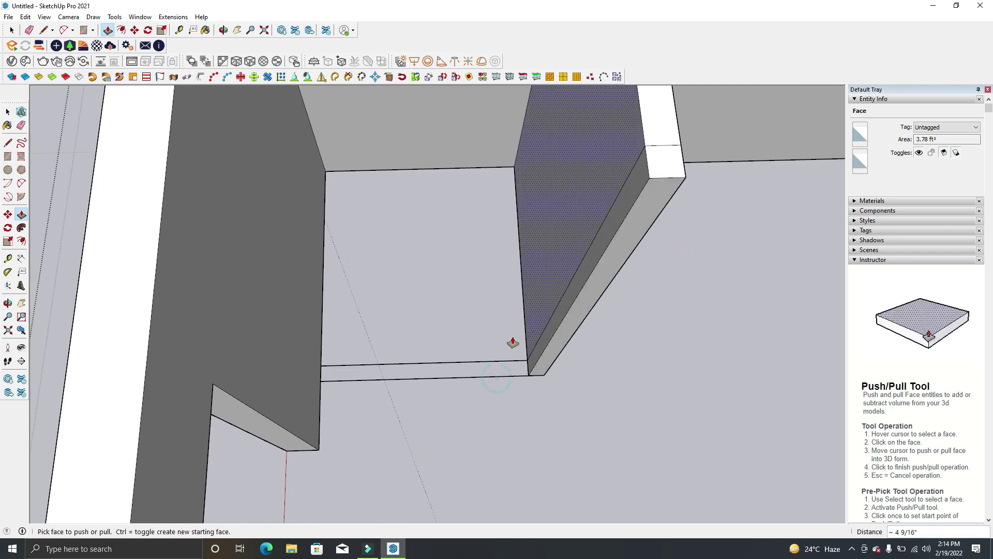
click(545, 342)
middle_drag(545, 342, 427, 318)
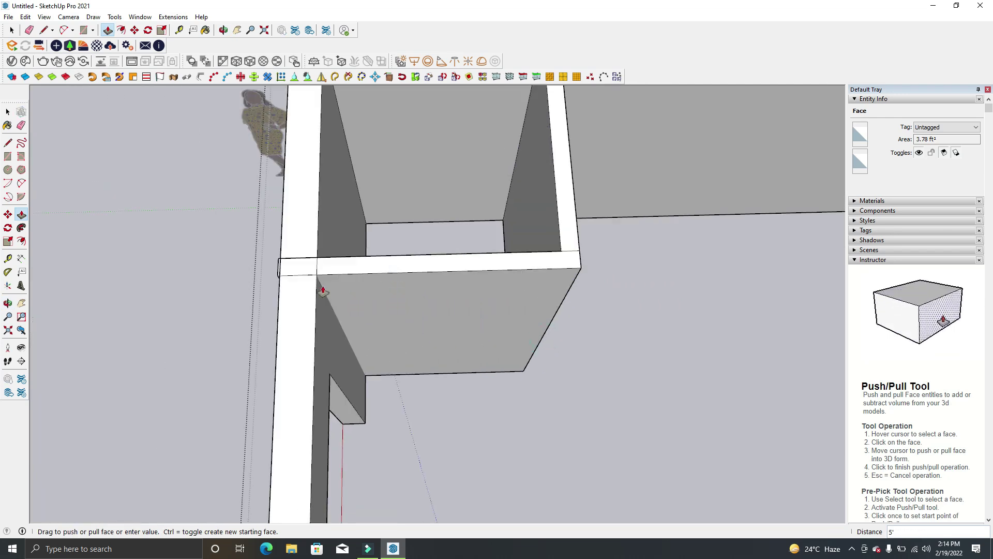
click(324, 310)
mouse_move(324, 310)
middle_down()
mouse_move(299, 295)
mouse_move(284, 310)
mouse_move(565, 205)
middle_up()
scroll(564, 206, down, 3)
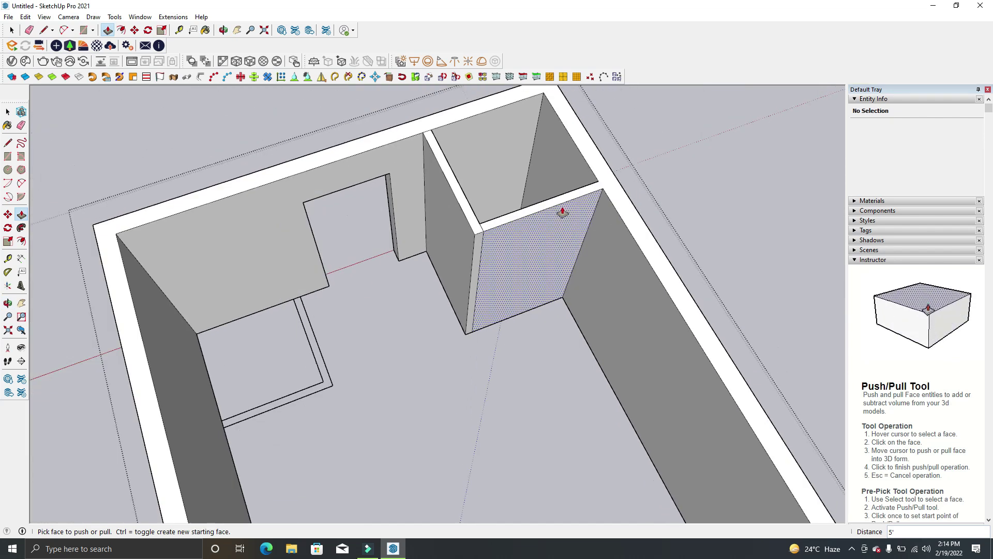
scroll(482, 260, down, 2)
Extend the interior partition's end until it meets the outer wall
click(476, 265)
mouse_move(476, 265)
middle_down()
mouse_move(334, 416)
mouse_move(581, 344)
mouse_move(550, 245)
middle_up()
click(334, 415)
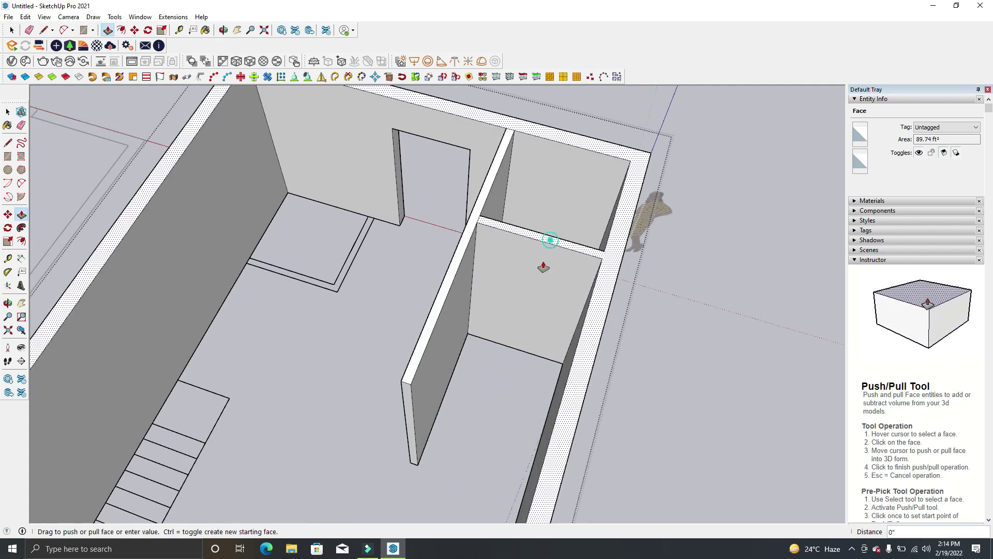
click(600, 252)
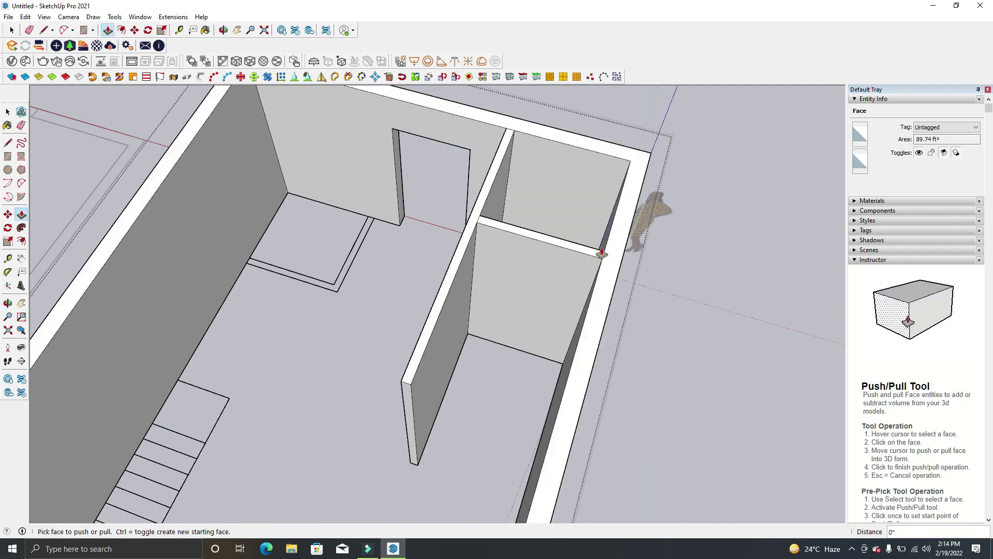
key(l)
scroll(602, 252, up, 1)
scroll(602, 248, up, 2)
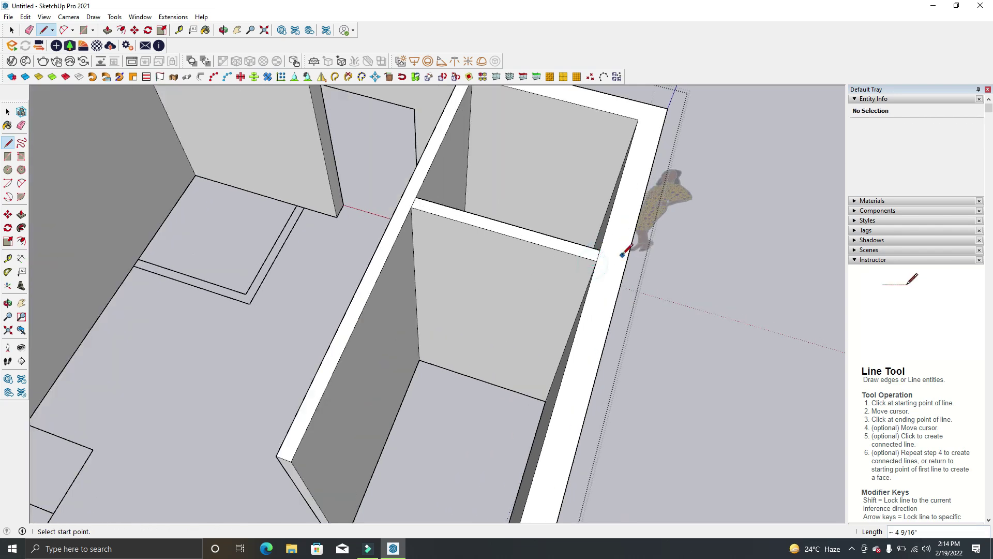
Push the cross-wall strip all the way through with Push/Pull
key(p)
click(581, 271)
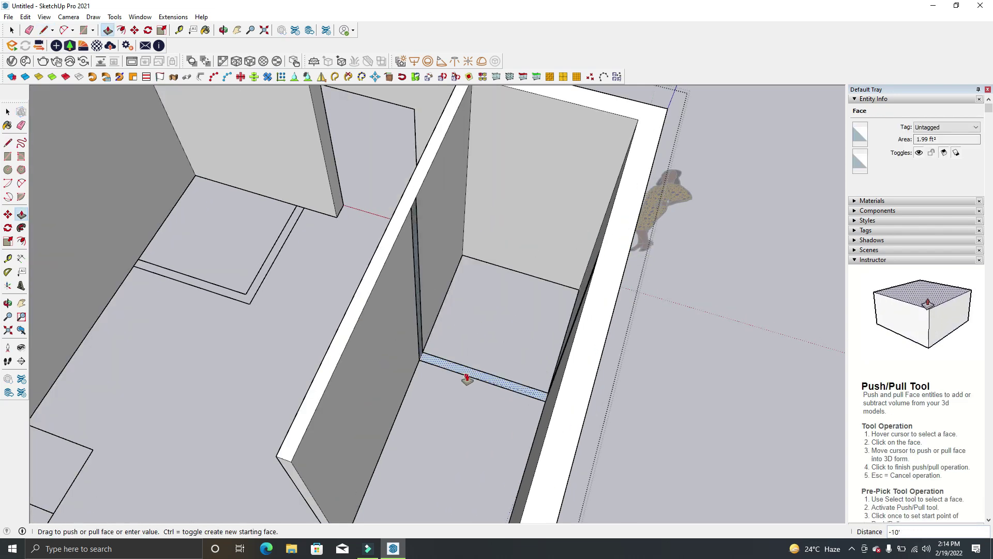
click(467, 378)
middle_drag(531, 347, 375, 334)
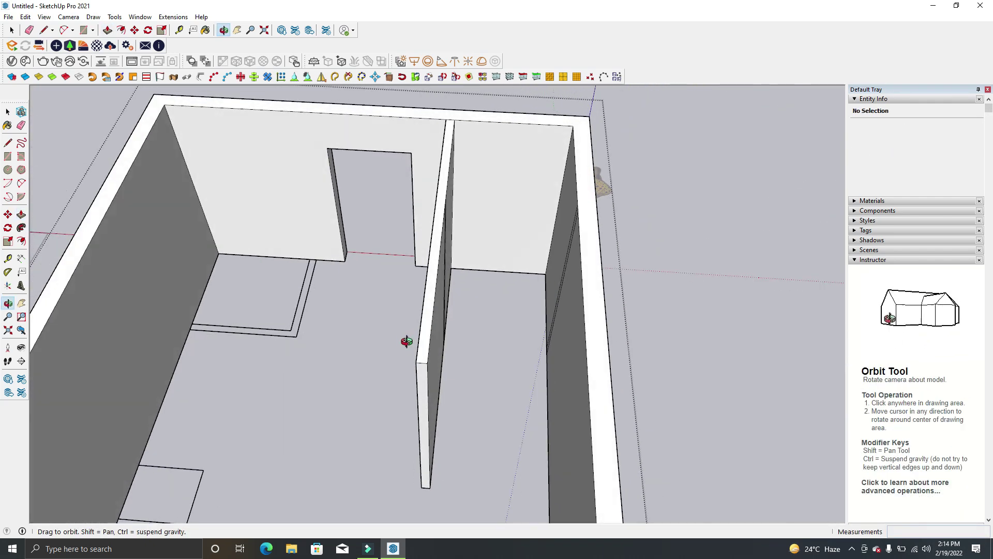
middle_drag(375, 334, 347, 362)
scroll(347, 362, up, 2)
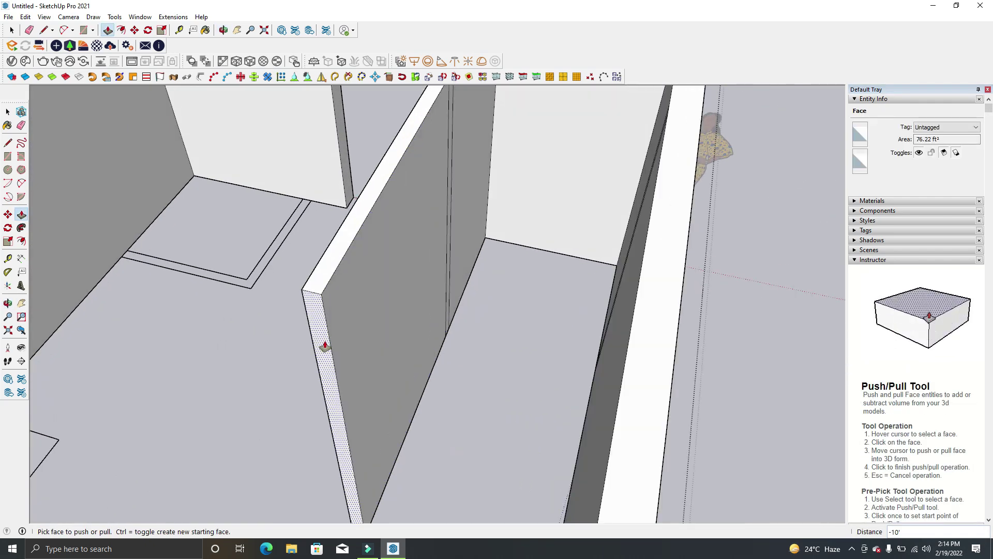
Extend the partition's end face by 4.5"
click(324, 345)
scroll(324, 348, down, 2)
scroll(333, 340, down, 1)
text(4.5)
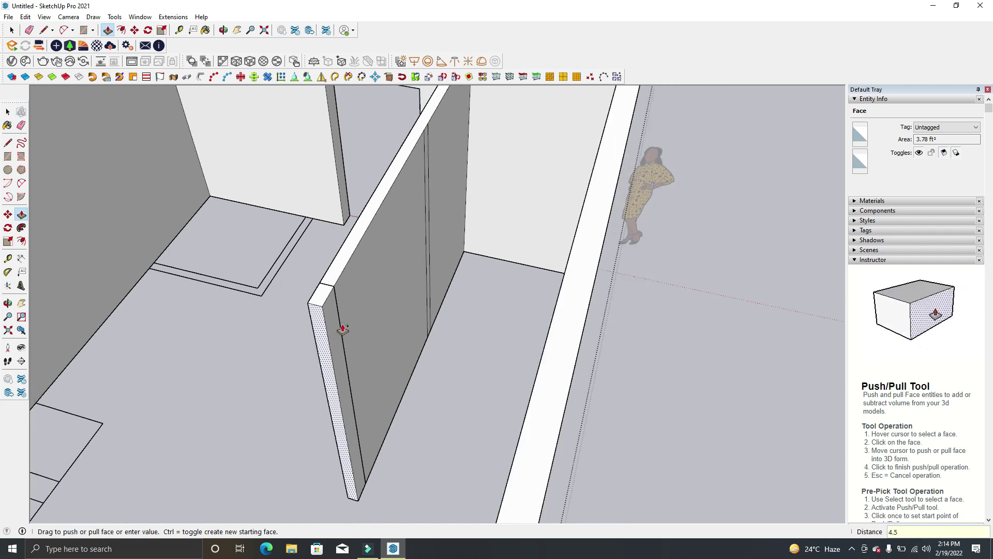
key(Return)
Add a 5' 3" return wall from the partition toward the outer wall
click(330, 315)
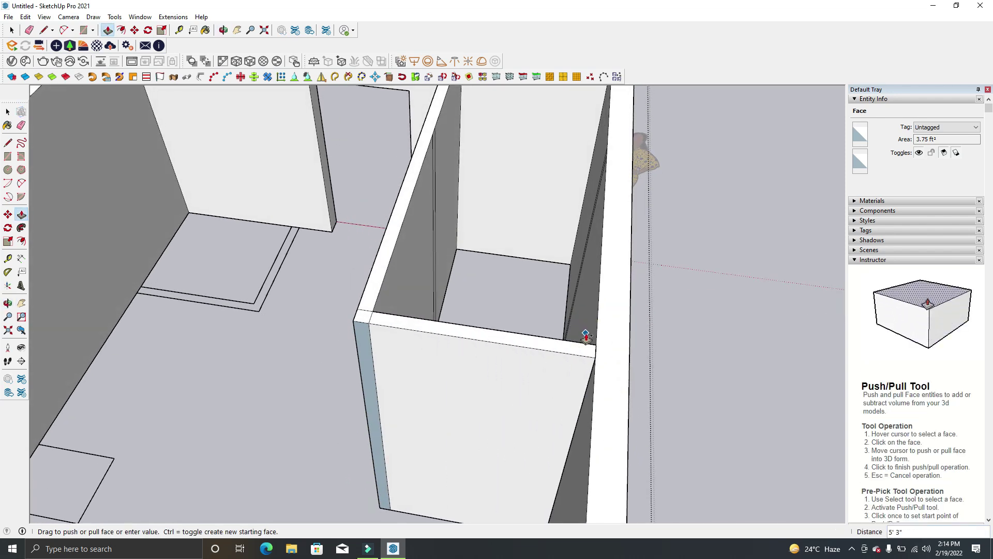
click(598, 331)
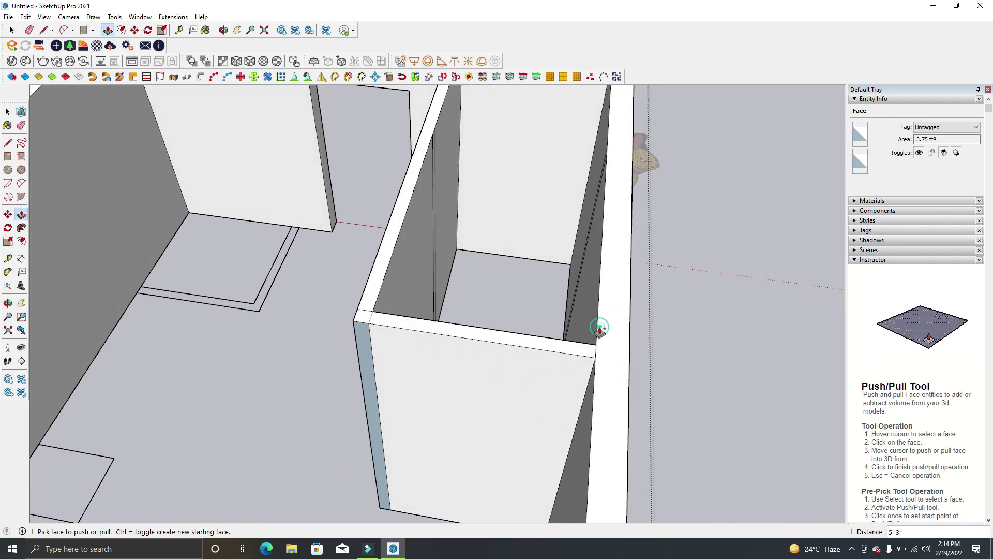
scroll(518, 331, down, 2)
scroll(494, 325, down, 2)
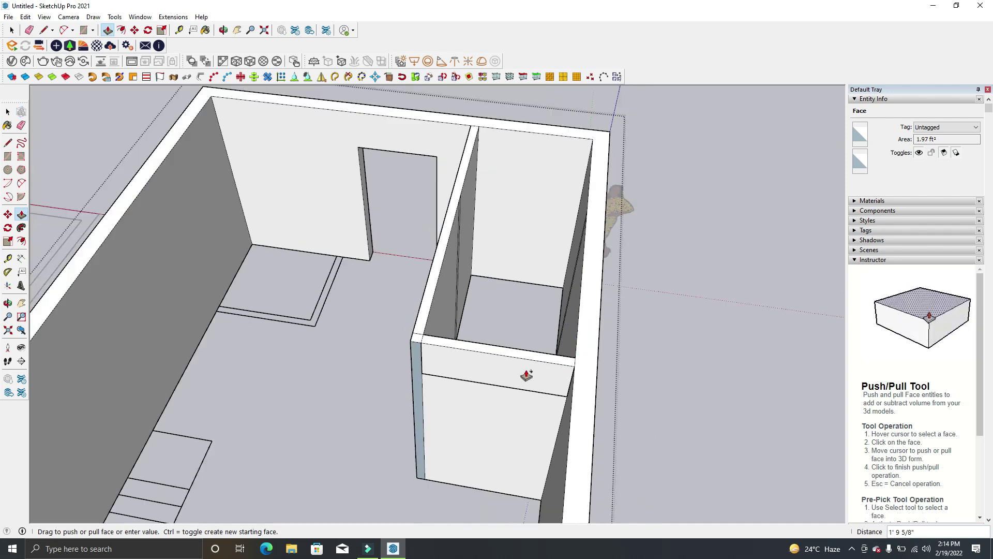
scroll(481, 362, down, 2)
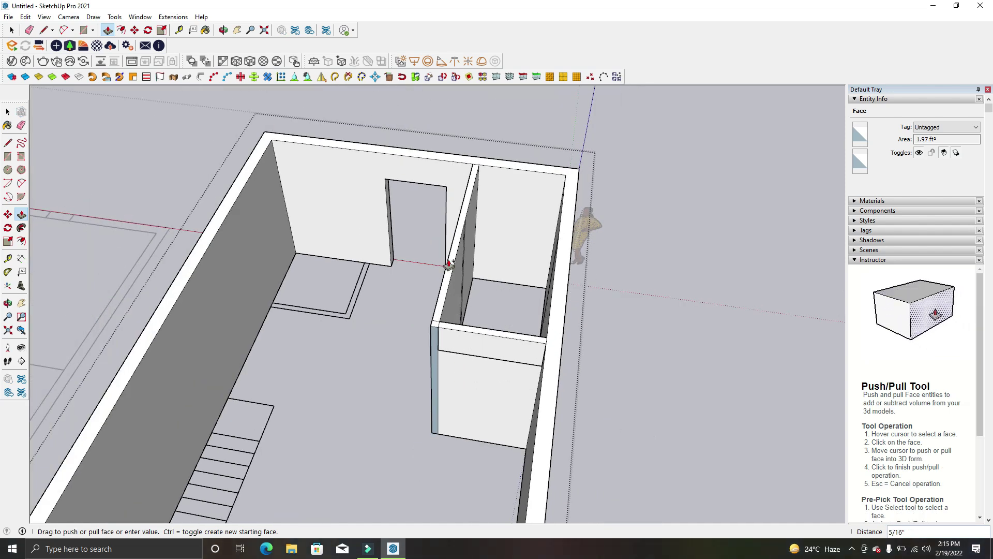
click(417, 187)
scroll(448, 346, up, 2)
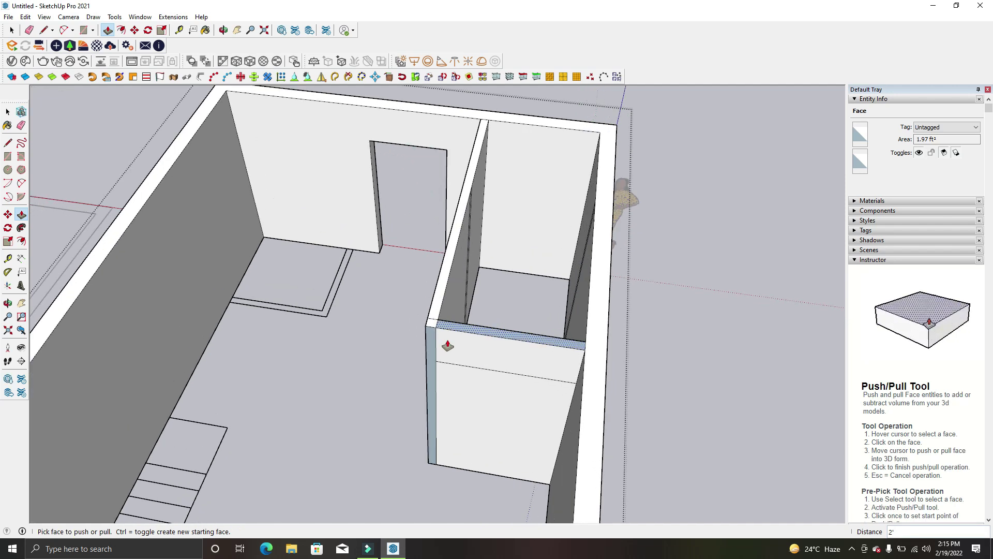
scroll(447, 346, up, 1)
Push the lower front face through to open a doorway beneath a header
click(459, 372)
click(462, 412)
click(468, 411)
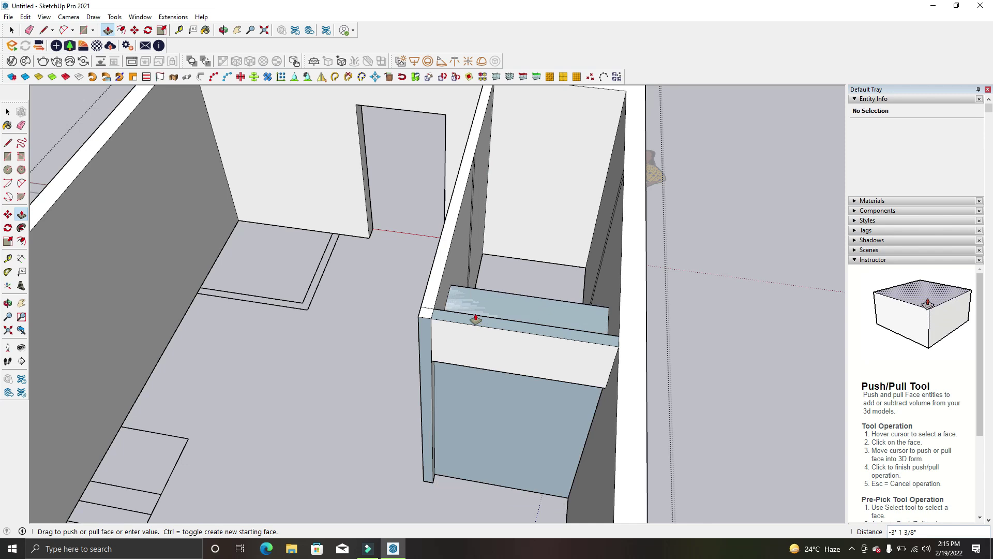
click(468, 314)
Erase the stray edge at the wall corner
key(e)
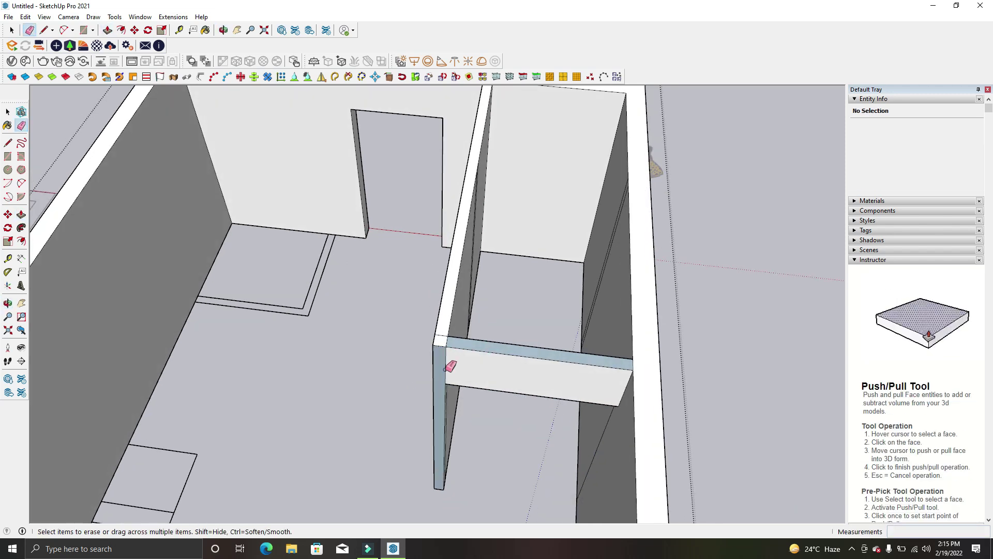
scroll(450, 356, up, 3)
click(451, 323)
mouse_move(439, 341)
middle_down()
mouse_move(622, 381)
mouse_move(549, 382)
middle_up()
mouse_move(699, 347)
middle_down()
mouse_move(506, 406)
mouse_move(605, 288)
middle_up()
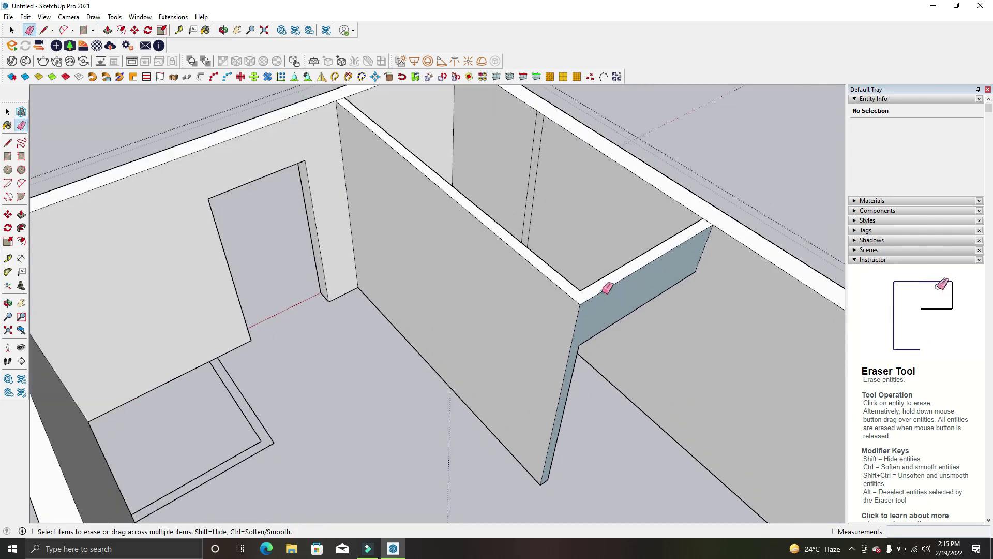
Reverse the dark wall face so its front side shows
key(space)
right_click(606, 305)
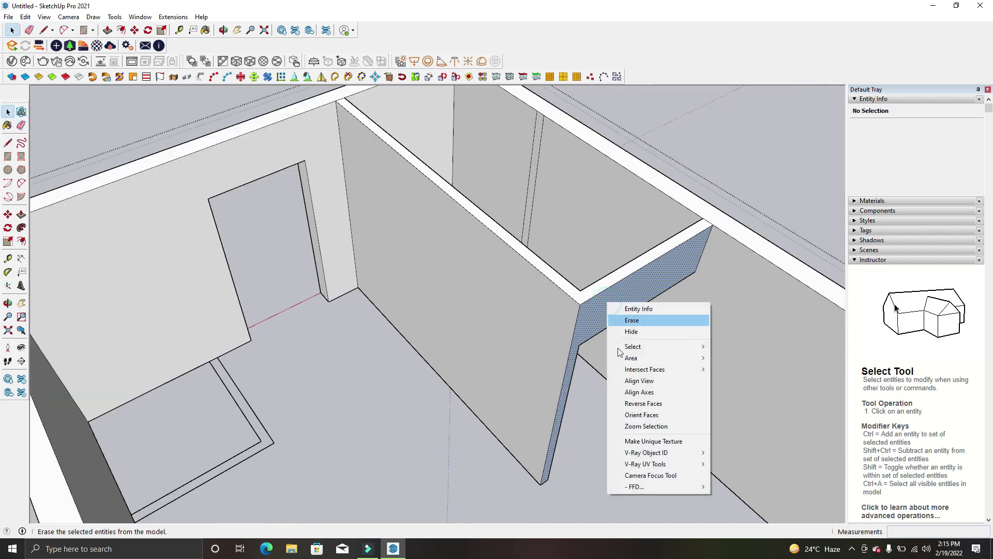
click(643, 403)
Orbit around the outer walls to find the reversed partition end face
mouse_move(535, 427)
middle_down()
mouse_move(184, 390)
mouse_move(463, 357)
mouse_move(428, 295)
mouse_move(506, 304)
middle_up()
scroll(488, 315, down, 3)
scroll(483, 317, up, 3)
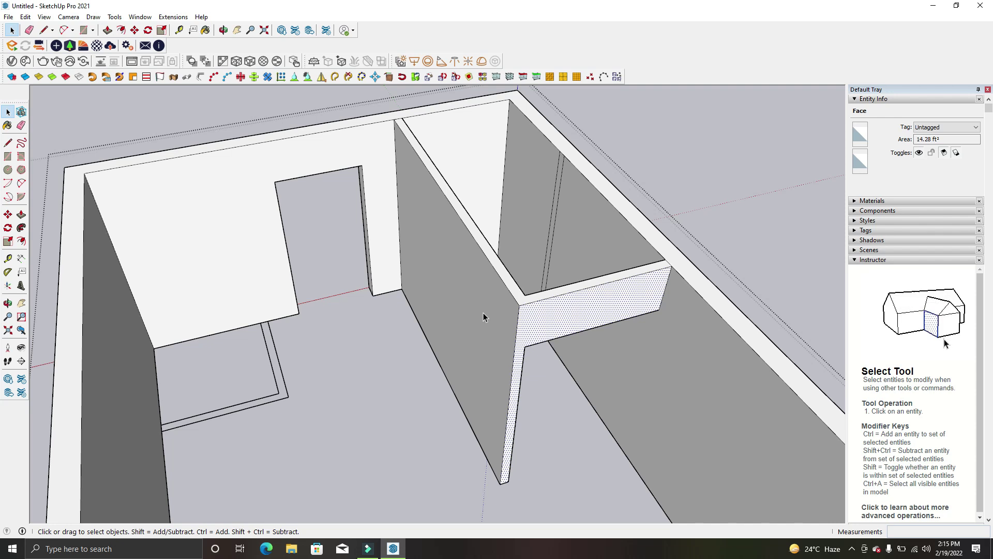
mouse_move(483, 312)
middle_down()
mouse_move(476, 274)
mouse_move(501, 302)
middle_up()
scroll(455, 329, down, 2)
mouse_move(457, 332)
middle_down()
mouse_move(466, 293)
mouse_move(758, 275)
mouse_move(607, 328)
mouse_move(690, 336)
mouse_move(261, 346)
mouse_move(471, 301)
middle_up()
scroll(470, 297, down, 4)
scroll(335, 348, down, 2)
mouse_move(335, 348)
middle_down()
mouse_move(188, 366)
mouse_move(107, 317)
mouse_move(705, 281)
mouse_move(424, 263)
middle_up()
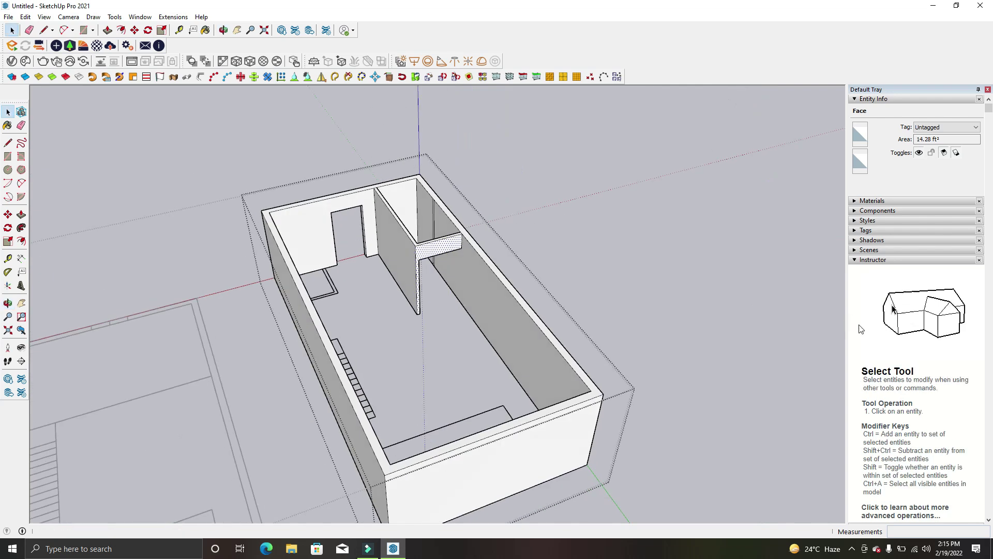
scroll(423, 263, up, 2)
scroll(419, 247, up, 2)
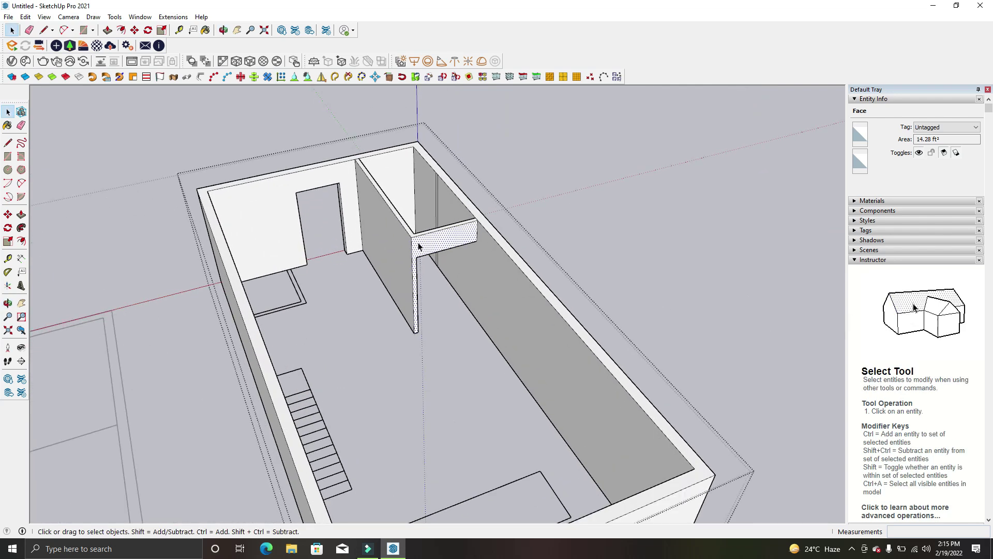
scroll(419, 247, up, 1)
Reverse the partition's end face and enable the FrontFace toolbar
right_click(419, 246)
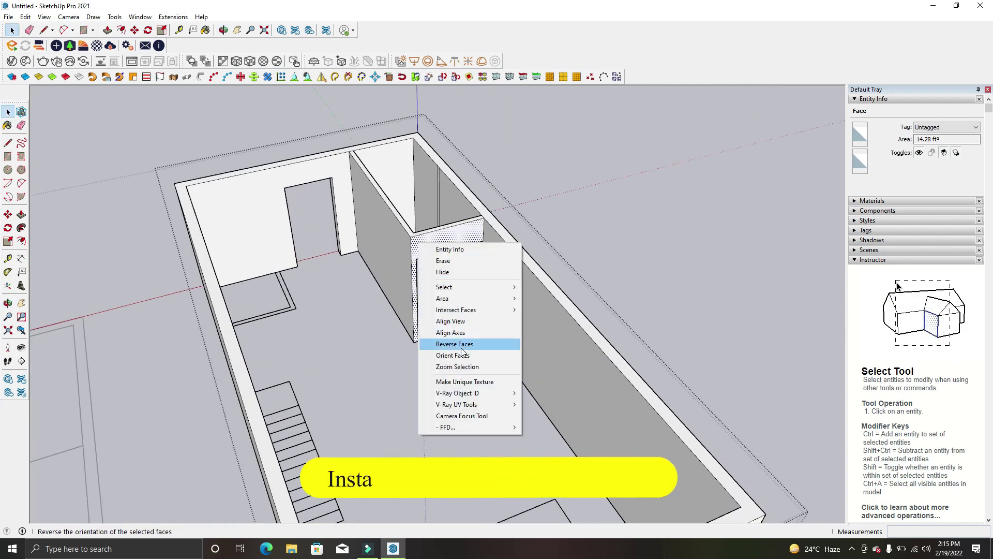
click(326, 306)
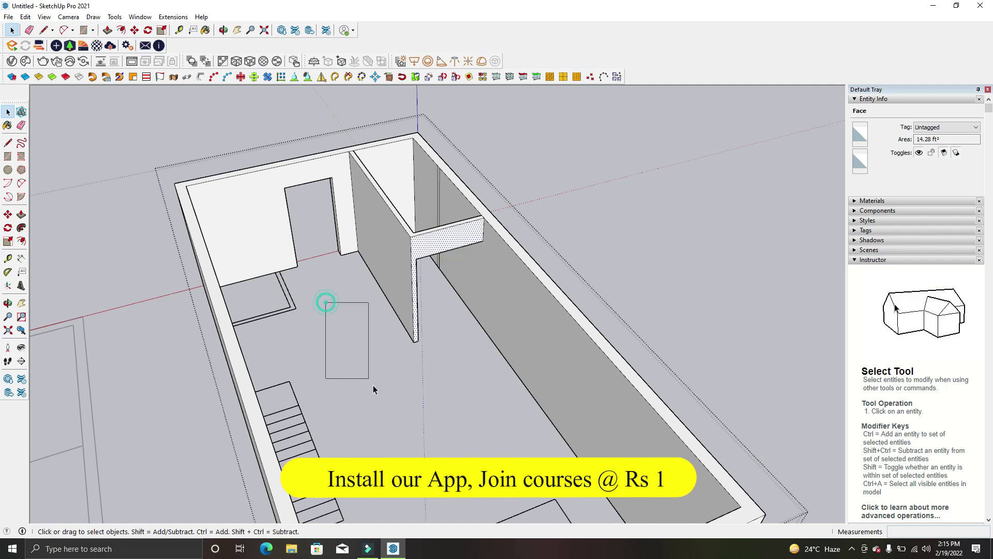
right_click(667, 66)
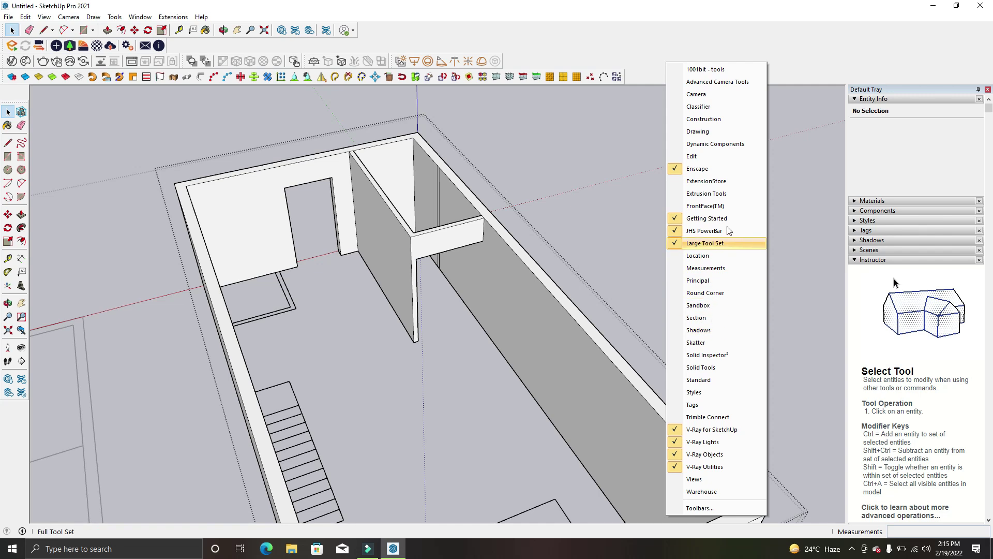
click(709, 206)
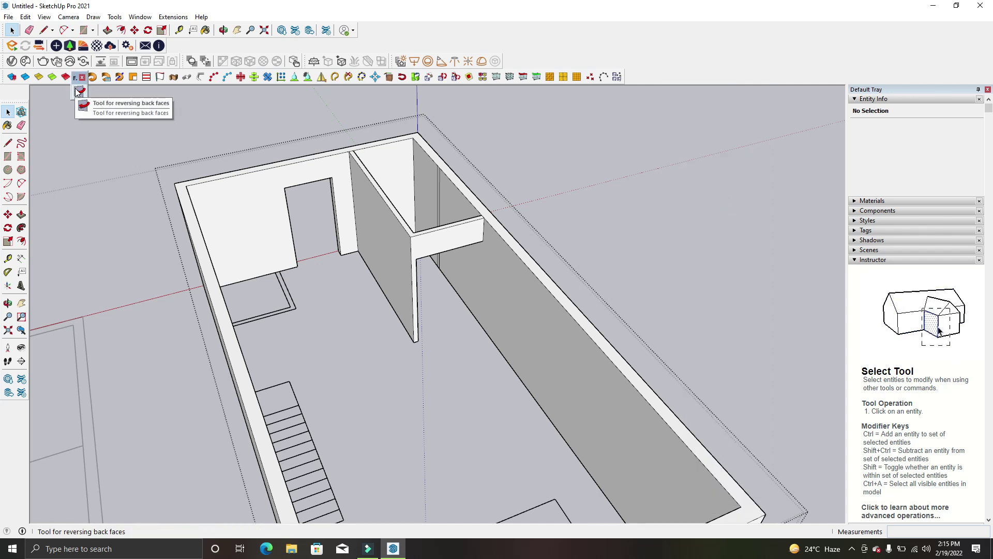
Zoom in toward the two rooms and inspect the doorway wall faces
click(93, 121)
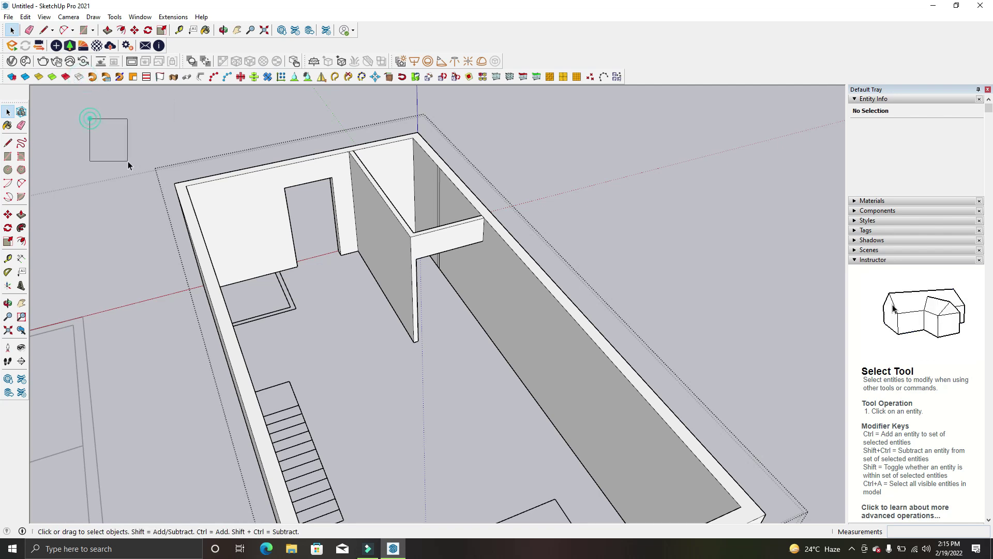
middle_drag(303, 171, 311, 206)
scroll(222, 233, up, 2)
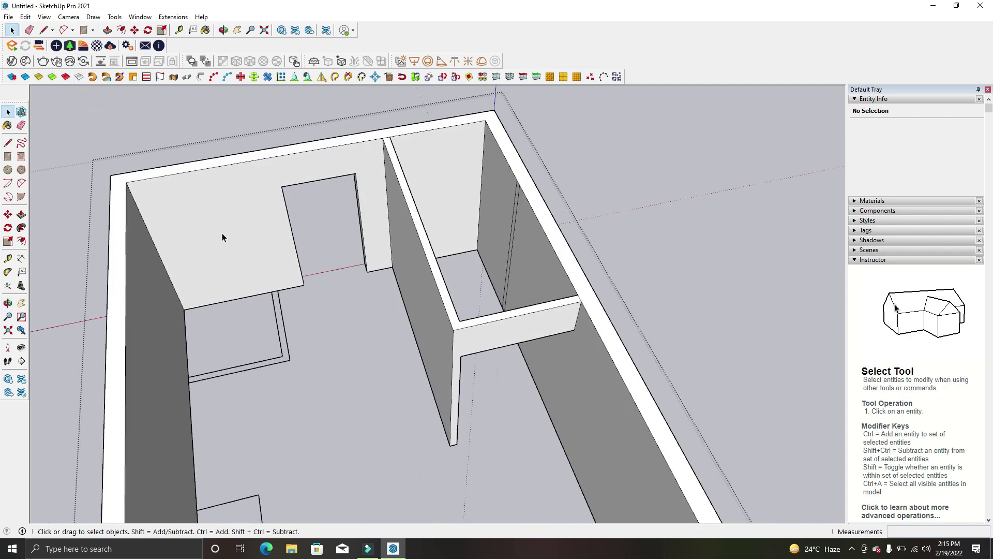
scroll(222, 234, up, 2)
click(224, 238)
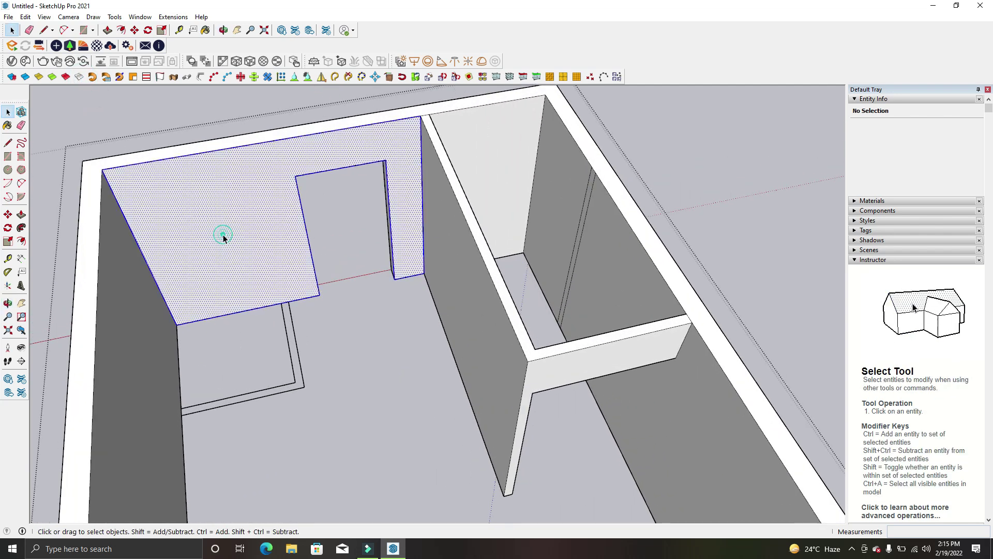
click(358, 326)
Draw a rectangle beside the wall, then delete the unwanted floor face
key(r)
click(303, 386)
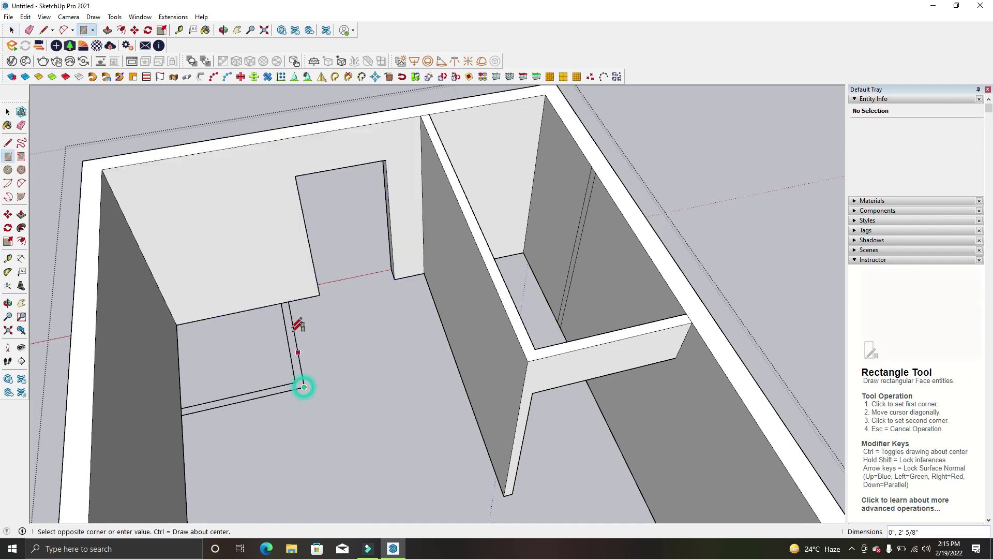
click(282, 303)
key(space)
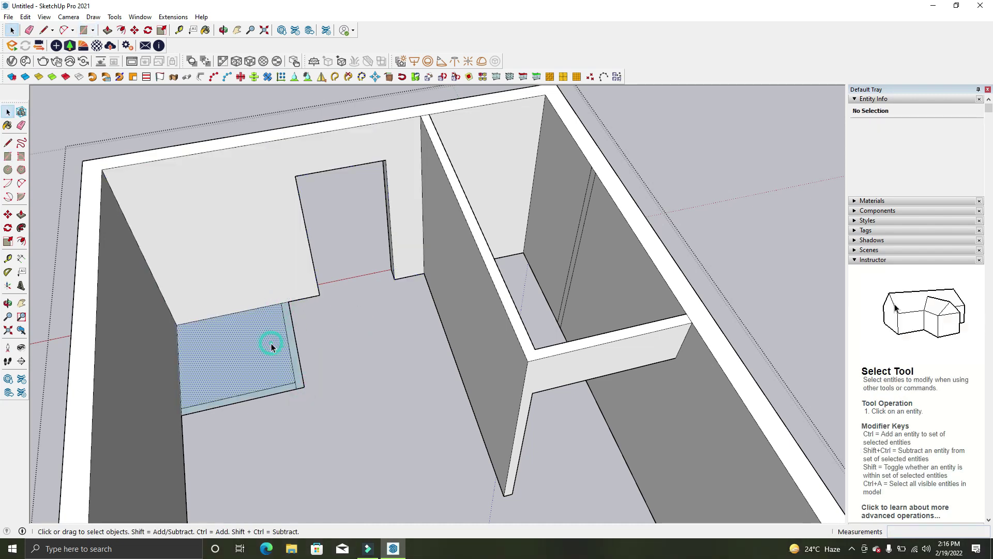
click(272, 342)
key(Delete)
Push/Pull the thin strip below the door wall up into a narrow wall
click(277, 393)
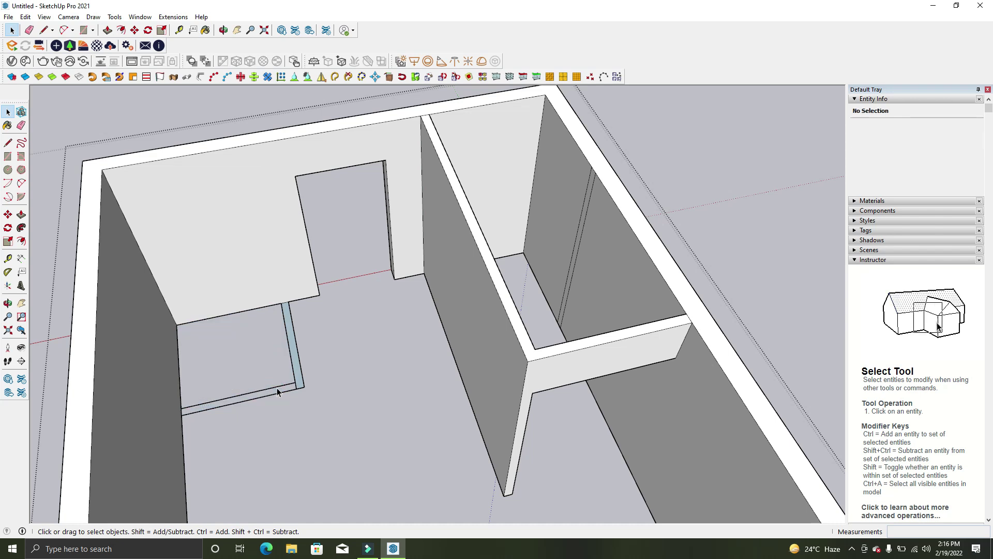
key(p)
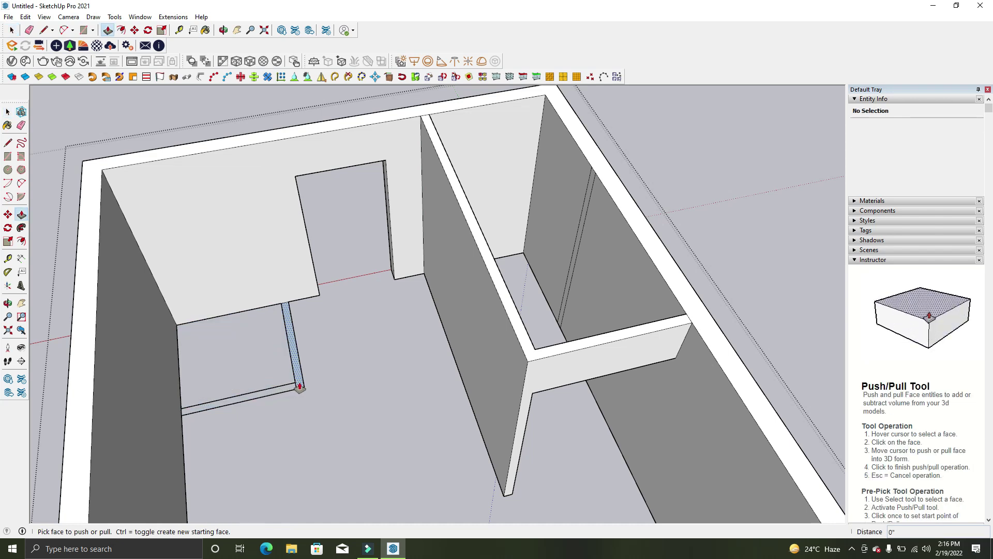
click(278, 392)
click(485, 266)
key(space)
Orbit around the whole building to review the new wall piece
mouse_move(390, 322)
middle_down()
mouse_move(281, 252)
mouse_move(514, 222)
mouse_move(436, 152)
mouse_move(155, 333)
middle_up()
scroll(496, 204, down, 3)
mouse_move(497, 204)
middle_down()
mouse_move(474, 277)
mouse_move(632, 224)
mouse_move(328, 348)
mouse_move(424, 196)
mouse_move(554, 242)
mouse_move(463, 189)
mouse_move(530, 200)
middle_up()
scroll(464, 188, up, 3)
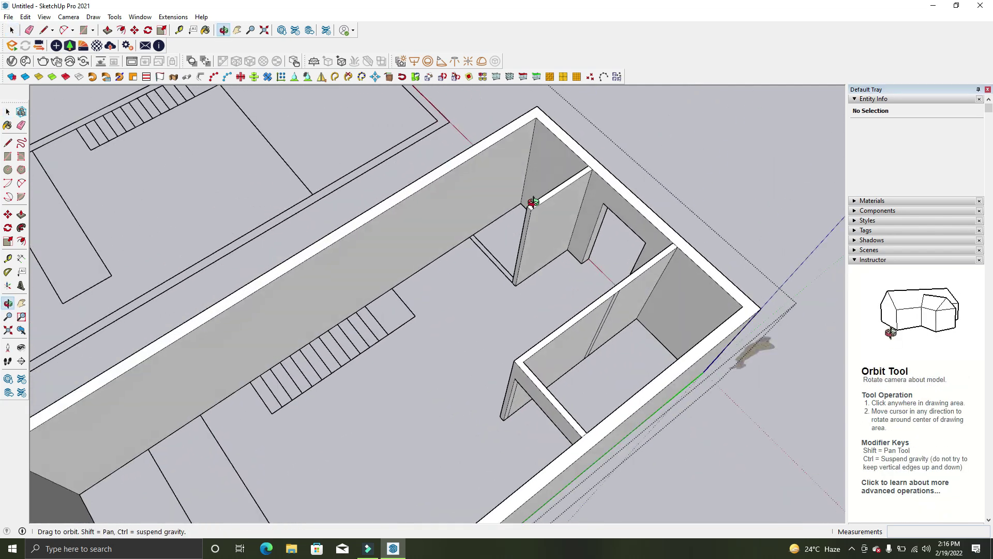
scroll(601, 201, up, 2)
key(r)
scroll(600, 191, up, 2)
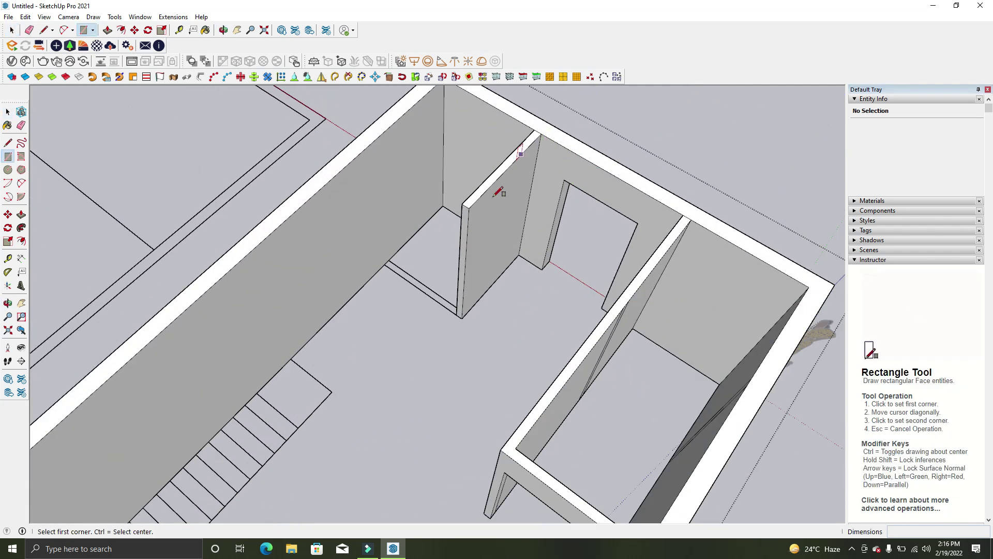
Draw a rectangle across the doorway wall tops and move it down below them
click(469, 208)
click(683, 214)
mouse_move(632, 217)
middle_down()
mouse_move(296, 208)
mouse_move(545, 115)
middle_up()
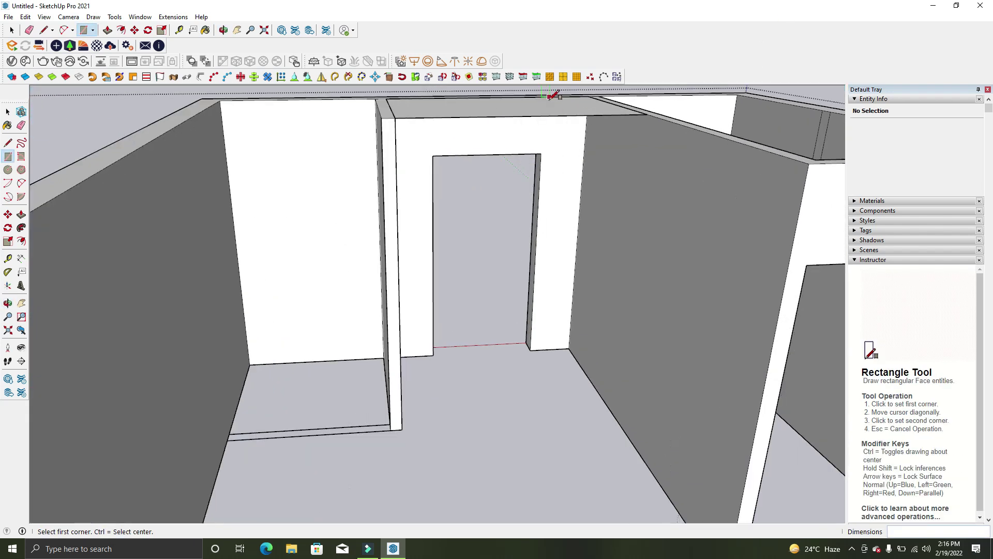
key(space)
double_click(544, 115)
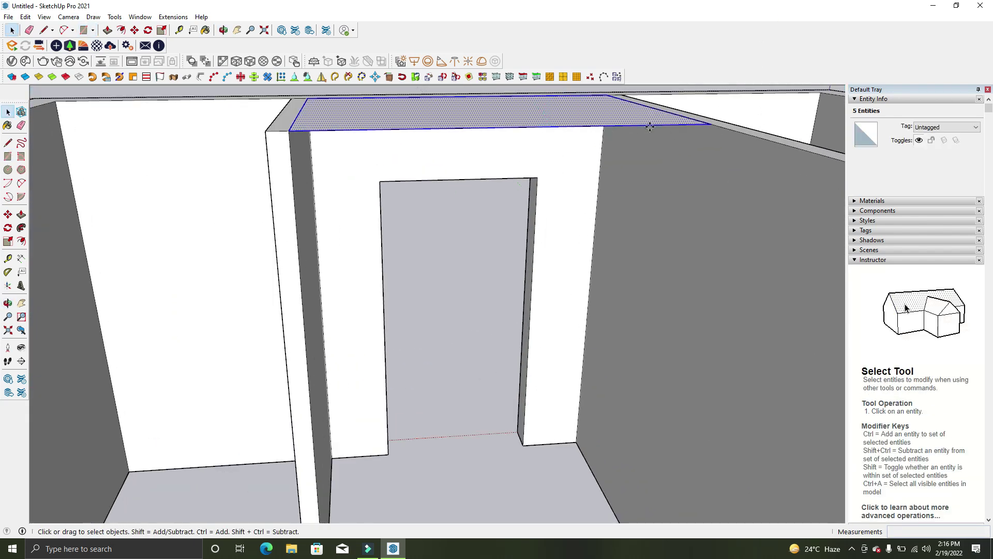
key(m)
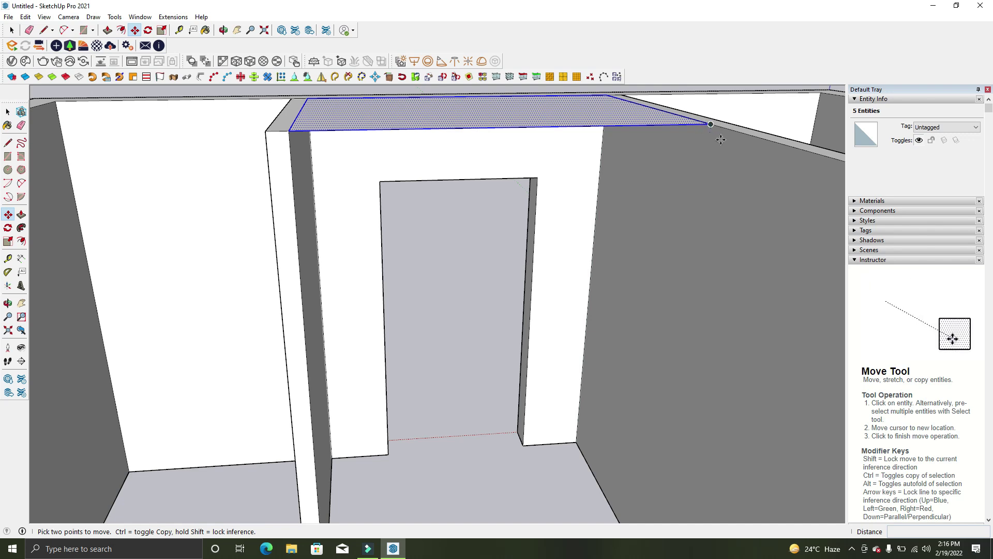
click(719, 137)
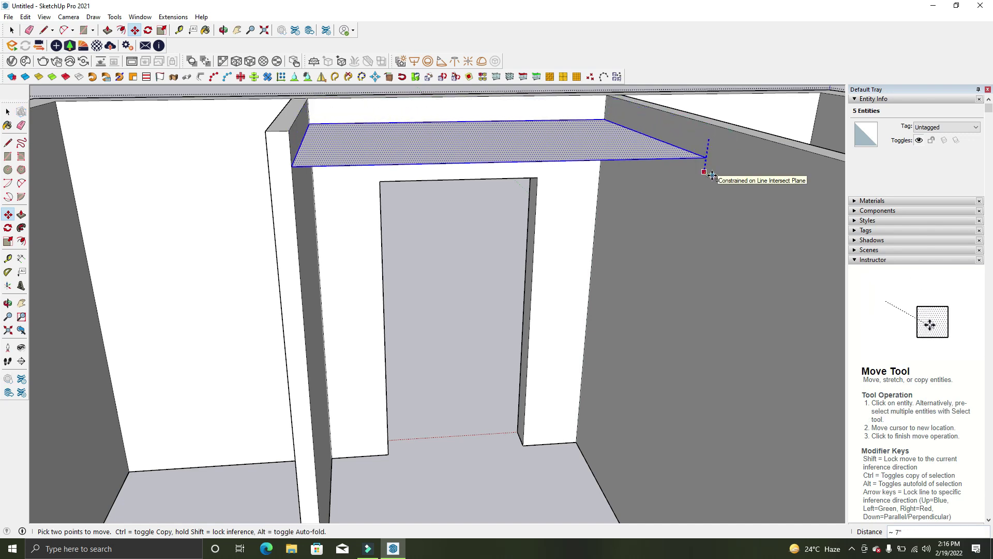
key(Return)
Erase the extra edge and push the lintel face down to form the doorway header
mouse_move(711, 176)
middle_down()
mouse_move(552, 284)
mouse_move(517, 135)
mouse_move(548, 172)
mouse_move(499, 189)
middle_up()
click(494, 185)
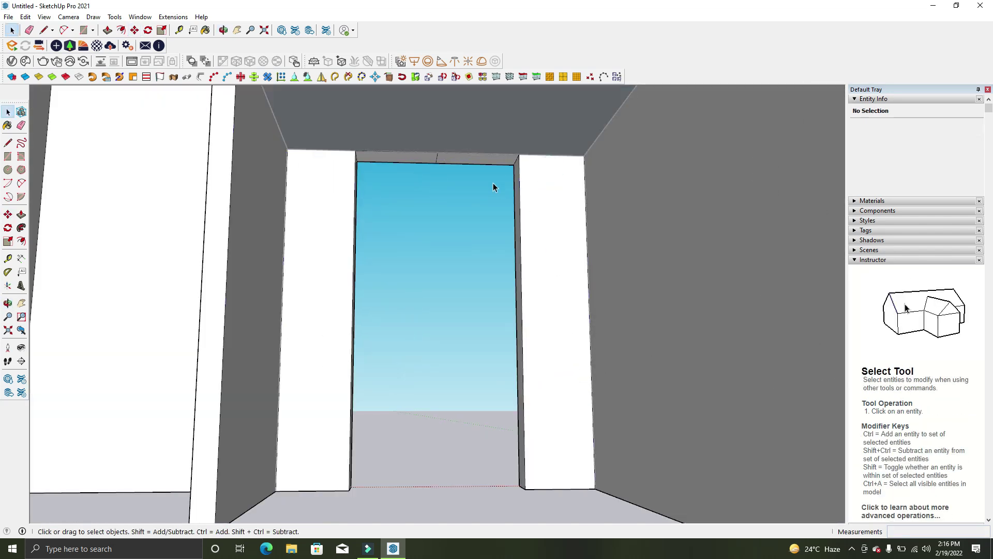
key(e)
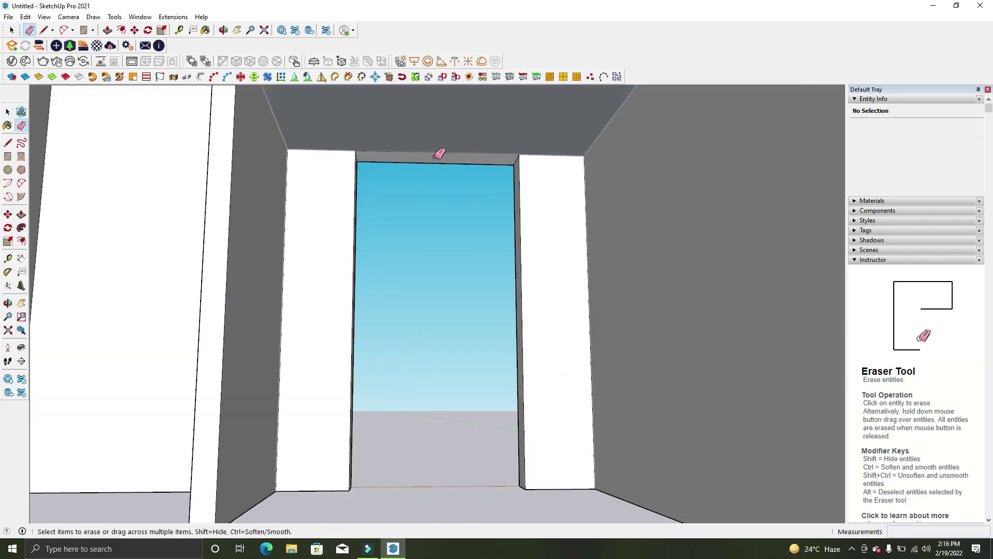
key(p)
click(465, 167)
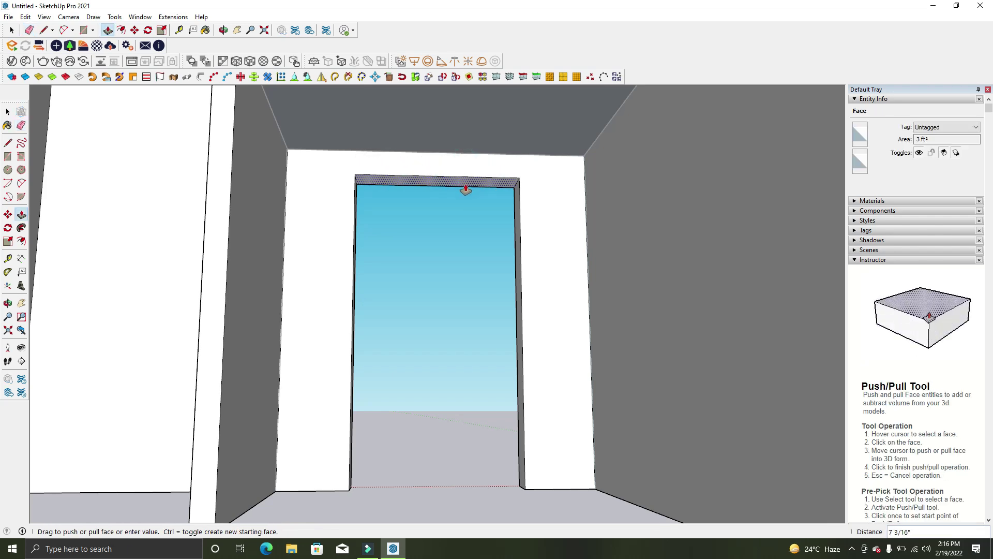
text(1)
key(Return)
Make the floating panel spanning the small room into its own group
middle_drag(468, 188, 508, 259)
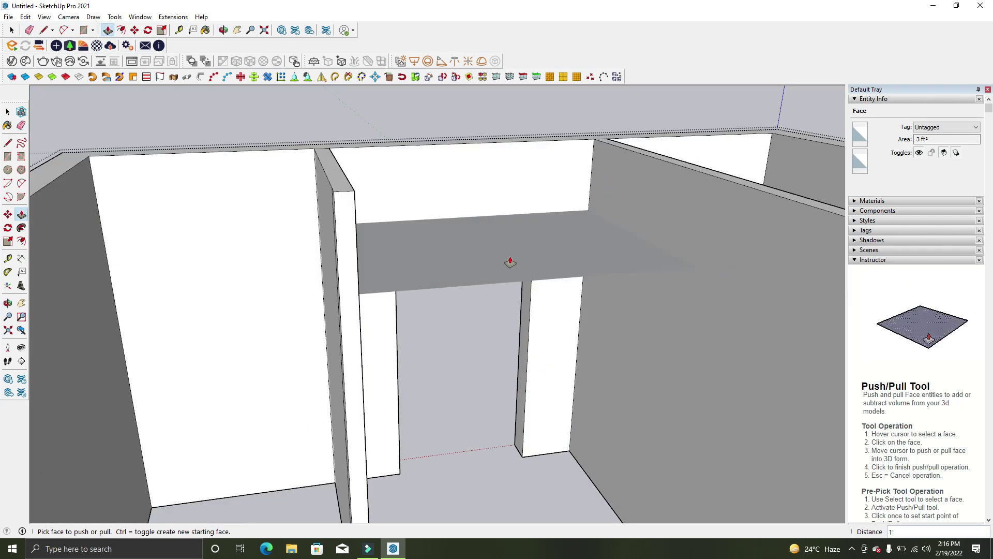
key(space)
double_click(520, 283)
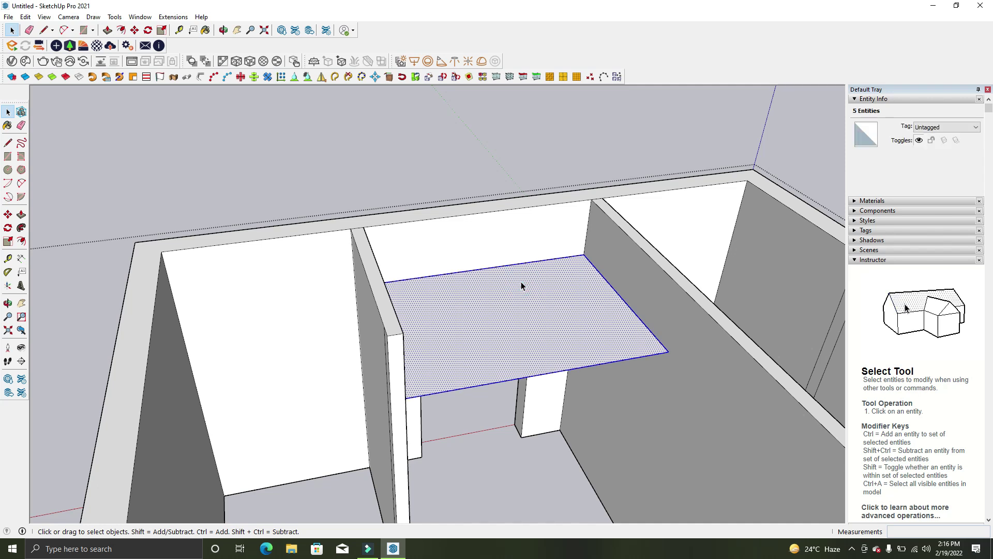
right_click(521, 281)
click(571, 371)
mouse_move(571, 371)
middle_down()
mouse_move(461, 209)
mouse_move(365, 165)
mouse_move(404, 159)
mouse_move(207, 160)
mouse_move(632, 215)
mouse_move(569, 233)
mouse_move(544, 253)
middle_up()
click(633, 215)
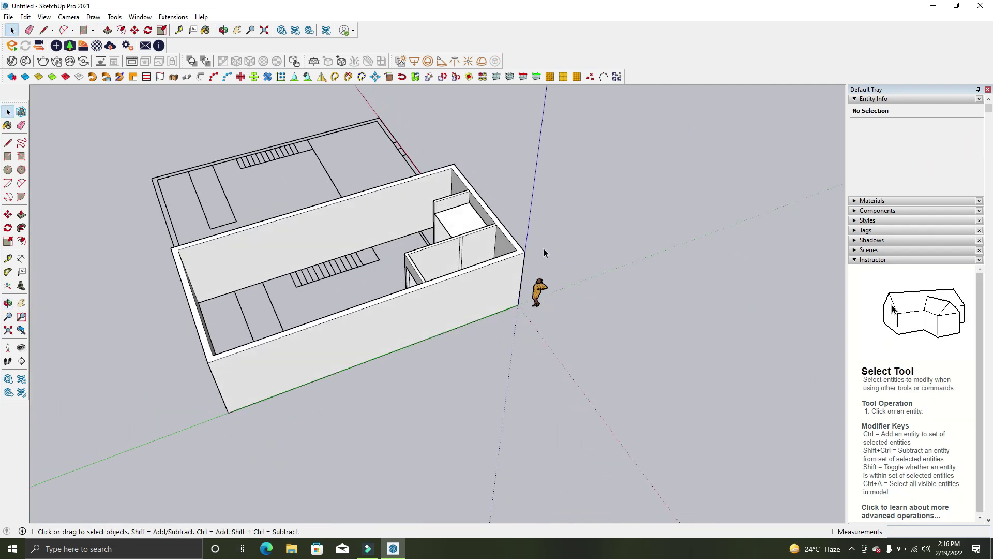
middle_drag(631, 199, 464, 228)
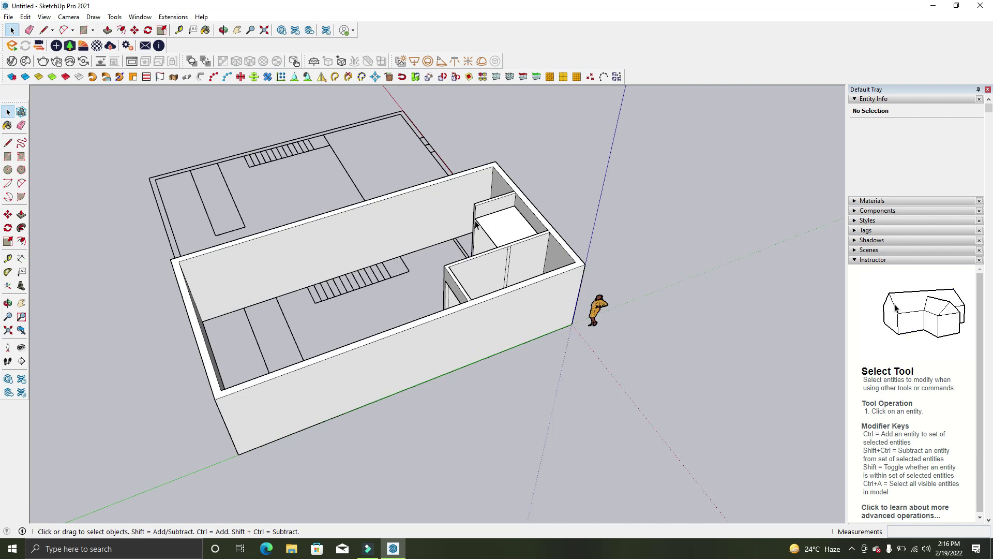
middle_drag(454, 201, 378, 234)
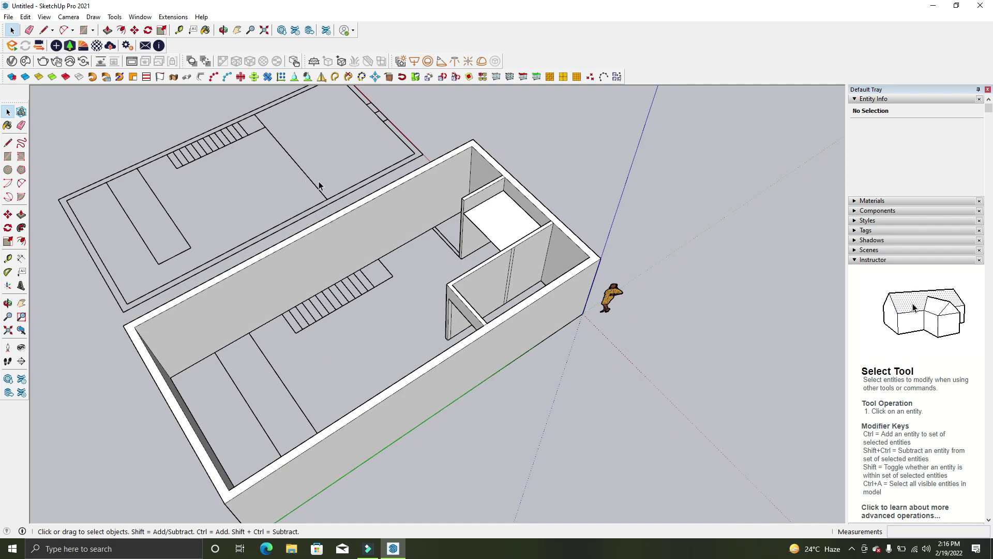
mouse_move(334, 207)
middle_down()
mouse_move(778, 93)
mouse_move(493, 143)
mouse_move(708, 177)
mouse_move(429, 212)
middle_up()
scroll(430, 213, up, 3)
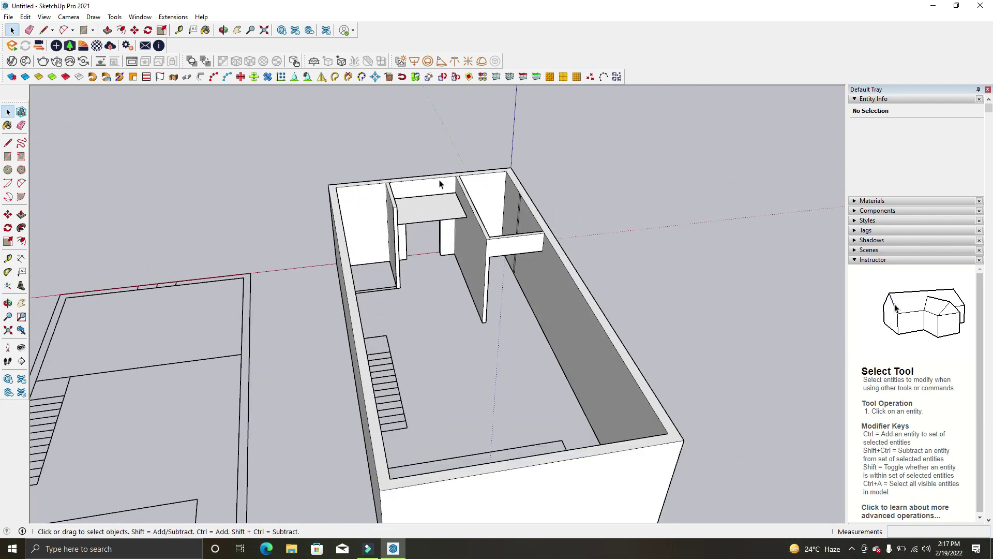
scroll(440, 187, up, 4)
Inside the walls group, Push/Pull the small rectangle between the partitions up 6
double_click(441, 185)
key(p)
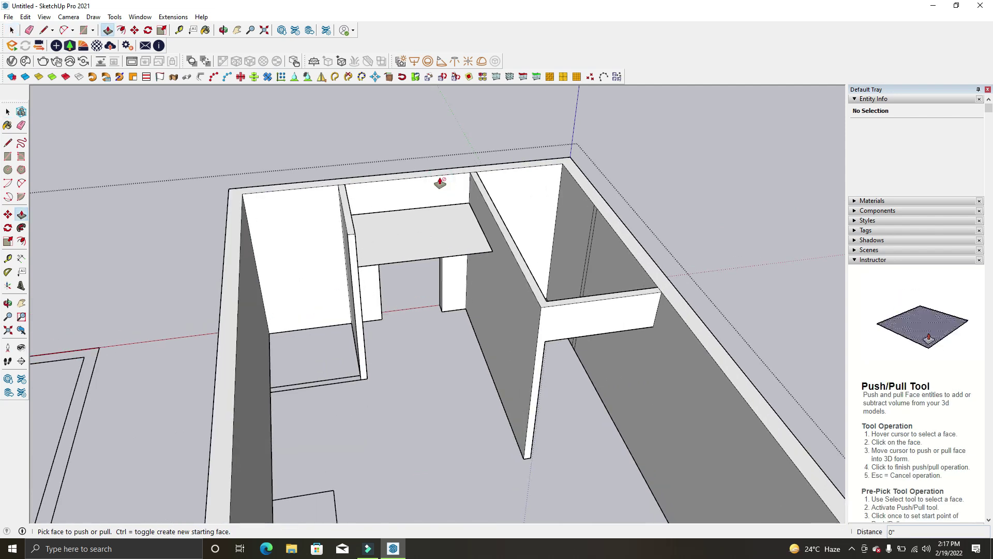
key(space)
double_click(441, 177)
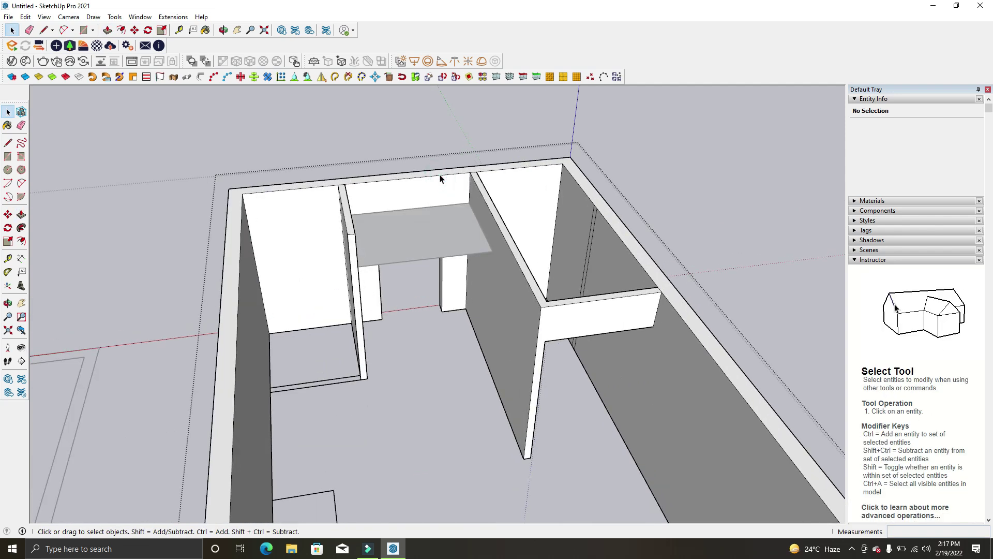
key(p)
click(440, 178)
scroll(439, 146, down, 3)
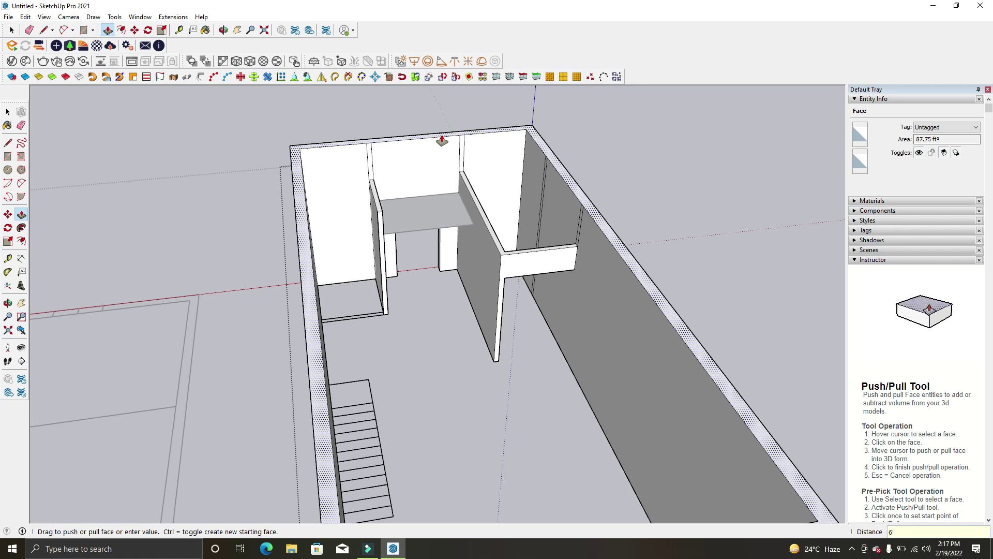
key(Return)
mouse_move(476, 221)
middle_down()
mouse_move(583, 204)
mouse_move(378, 181)
mouse_move(517, 207)
mouse_move(809, 166)
mouse_move(643, 203)
mouse_move(387, 187)
middle_up()
key(space)
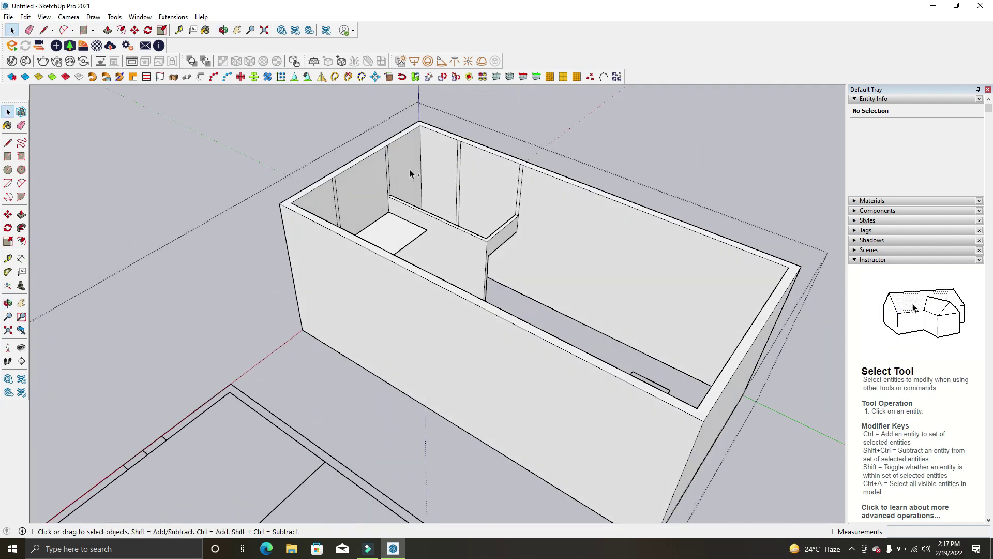
Reopen the room group and orbit to look down over the room
double_click(410, 174)
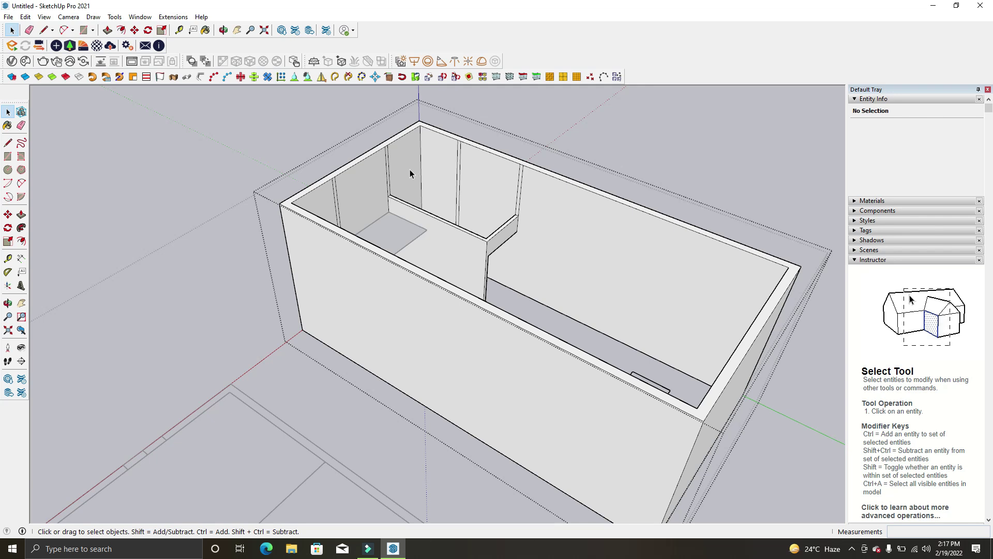
key(p)
scroll(355, 162, up, 4)
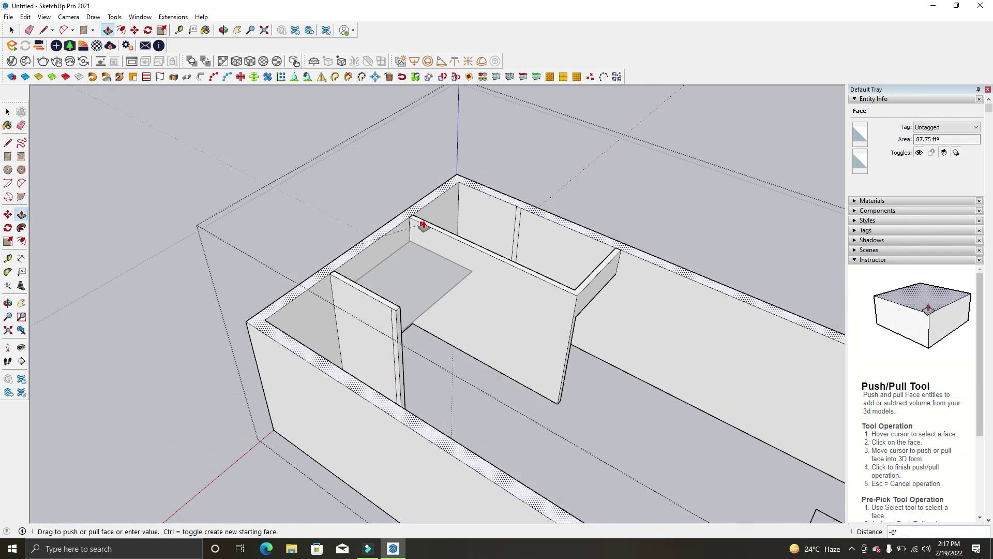
key(space)
middle_drag(374, 179, 422, 221)
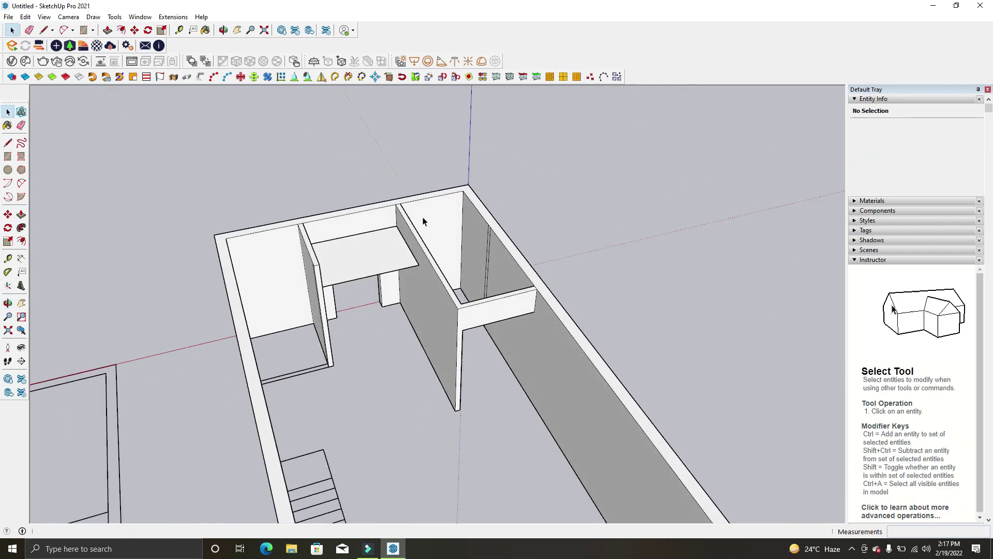
scroll(473, 232, down, 3)
scroll(471, 235, up, 1)
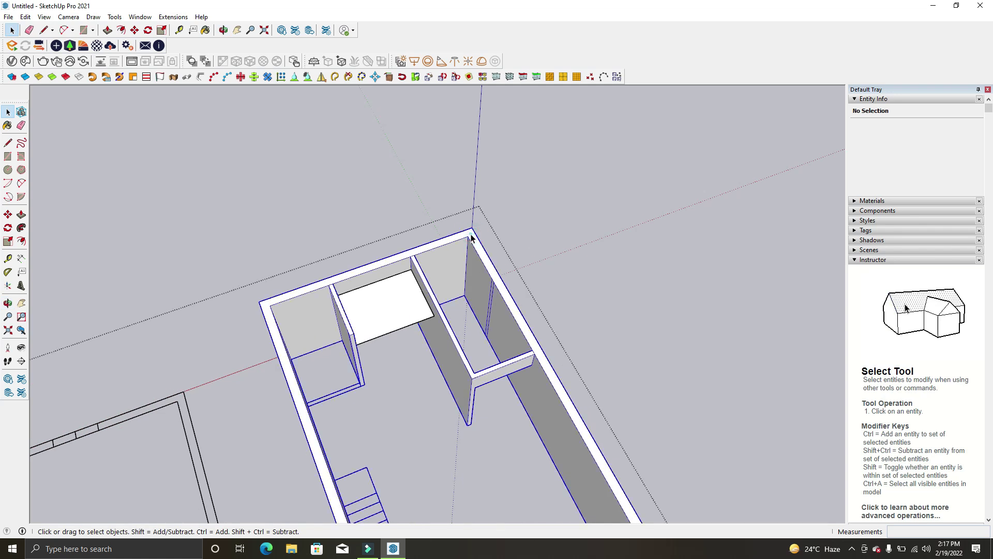
Copy the wall top face and paste it onto the wall corner
double_click(471, 236)
click(471, 236)
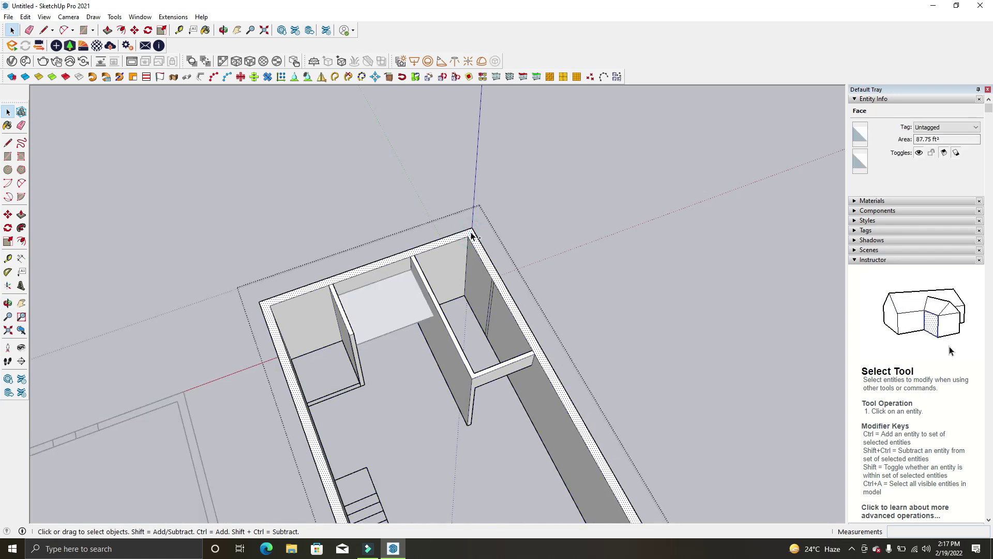
key(Escape)
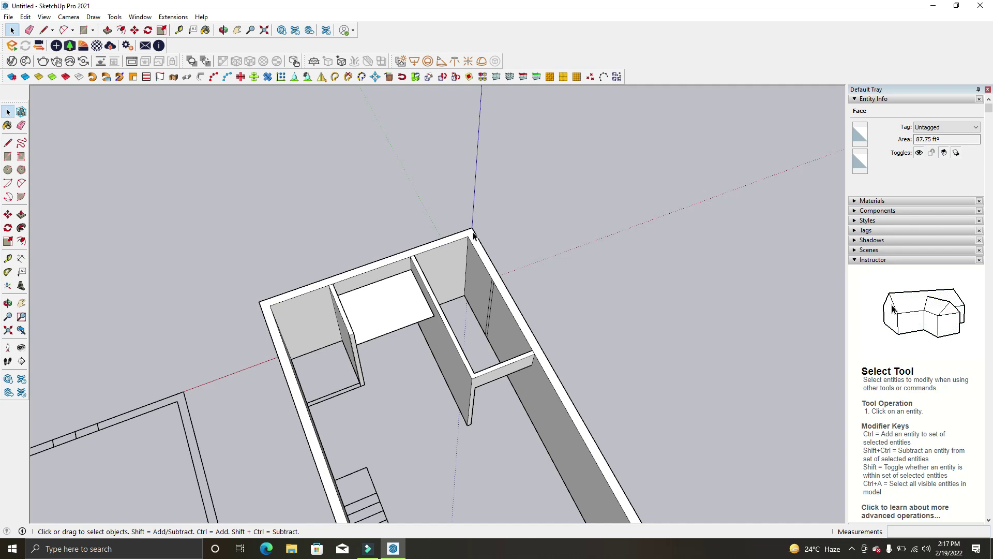
key(ctrl+v)
scroll(484, 207, up, 2)
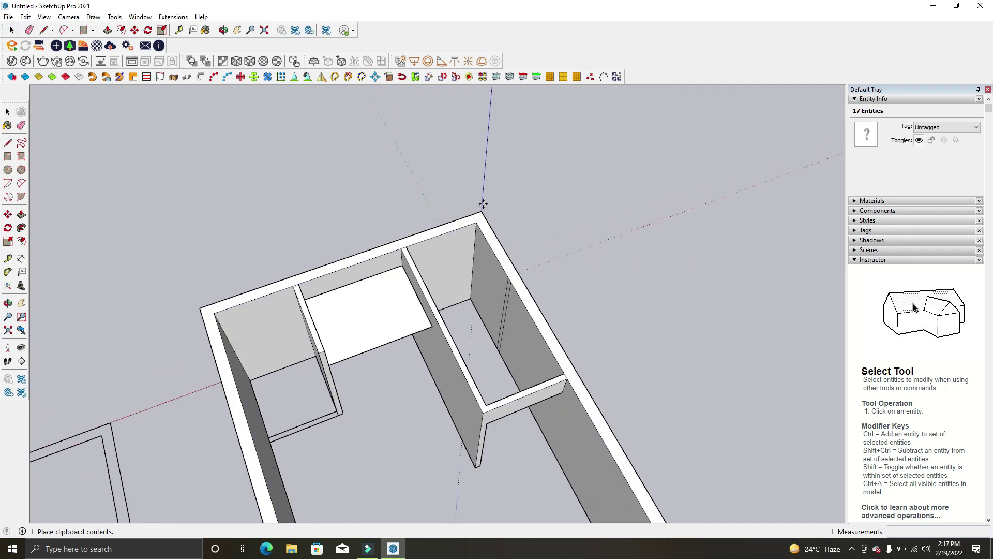
scroll(481, 213, up, 2)
click(480, 214)
scroll(476, 207, down, 3)
Push/Pull the pasted wall outline up 6'
key(p)
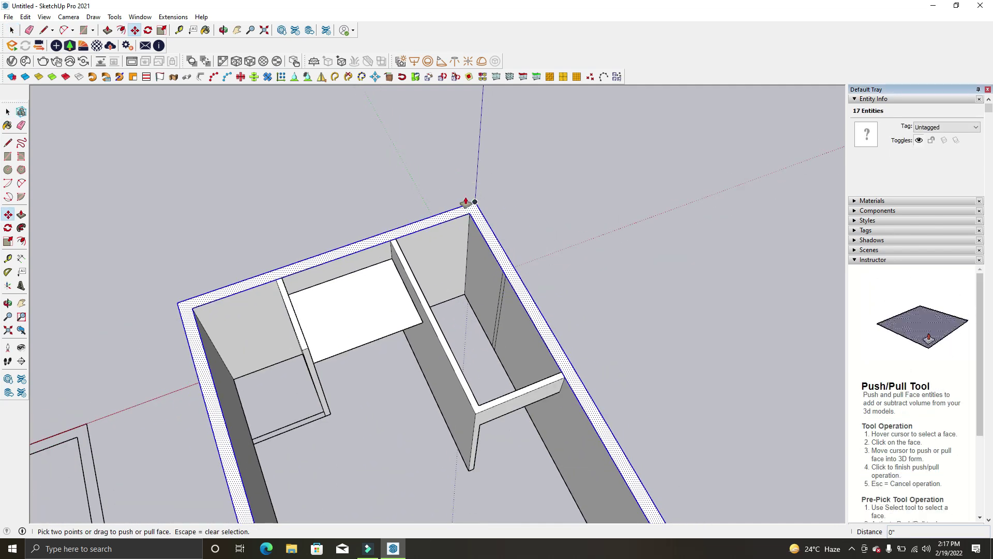
click(471, 208)
scroll(476, 197, up, 2)
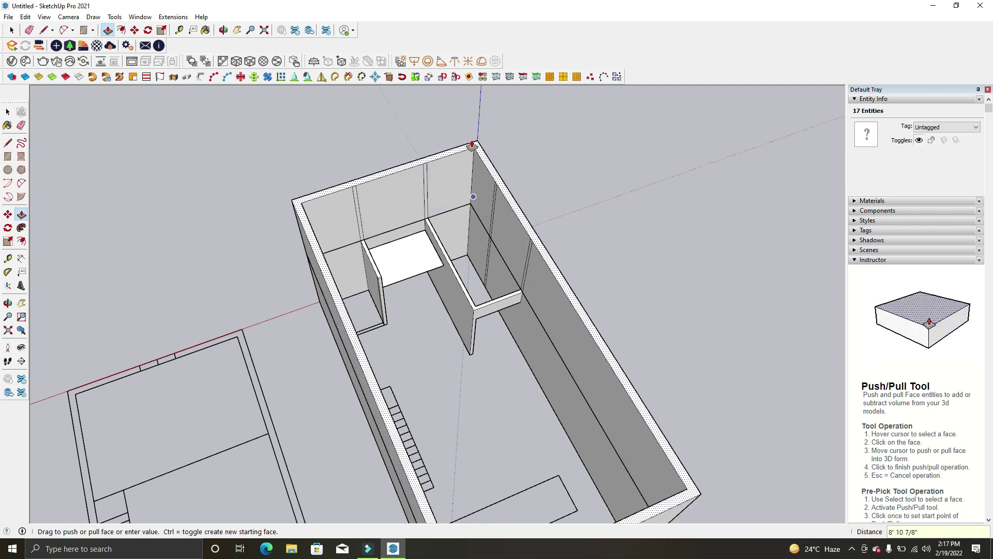
key(Return)
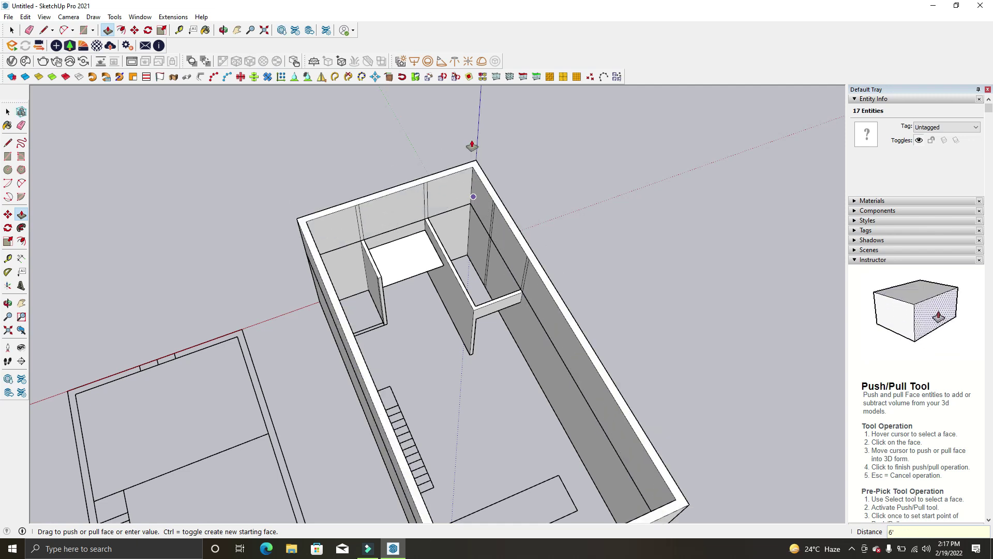
middle_drag(470, 143, 468, 296)
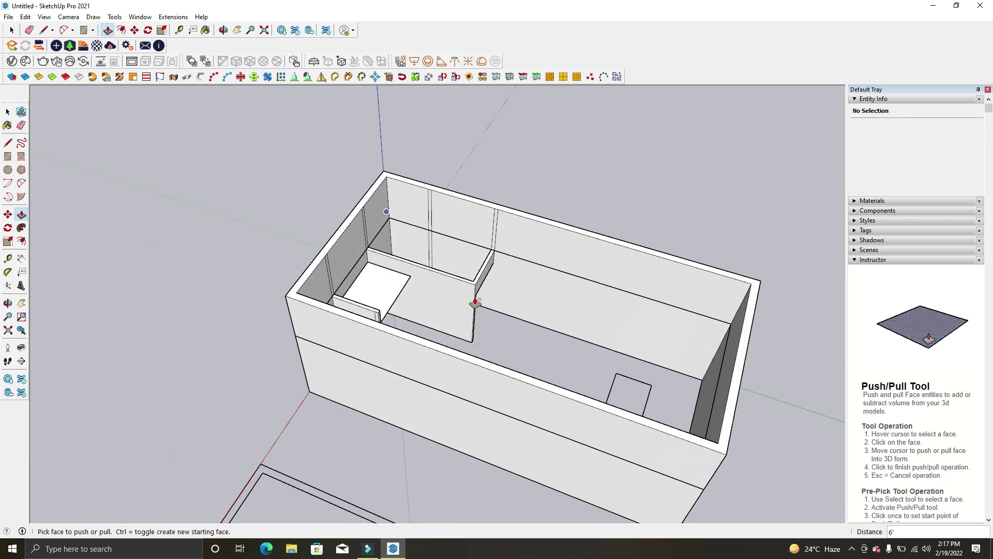
key(e)
scroll(506, 236, up, 2)
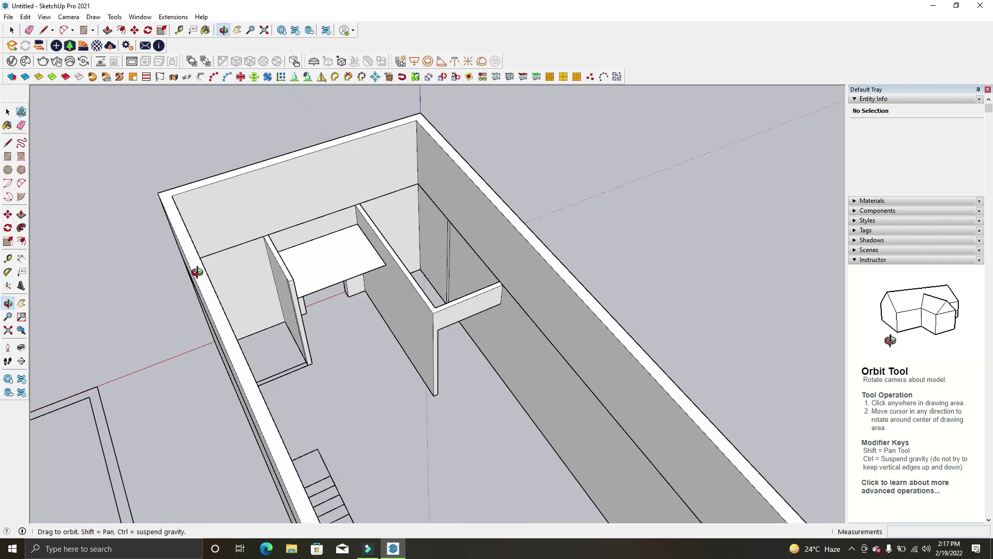
Select all the connected 6' upper wall geometry and make it a group
middle_drag(292, 217, 472, 317)
scroll(472, 317, down, 3)
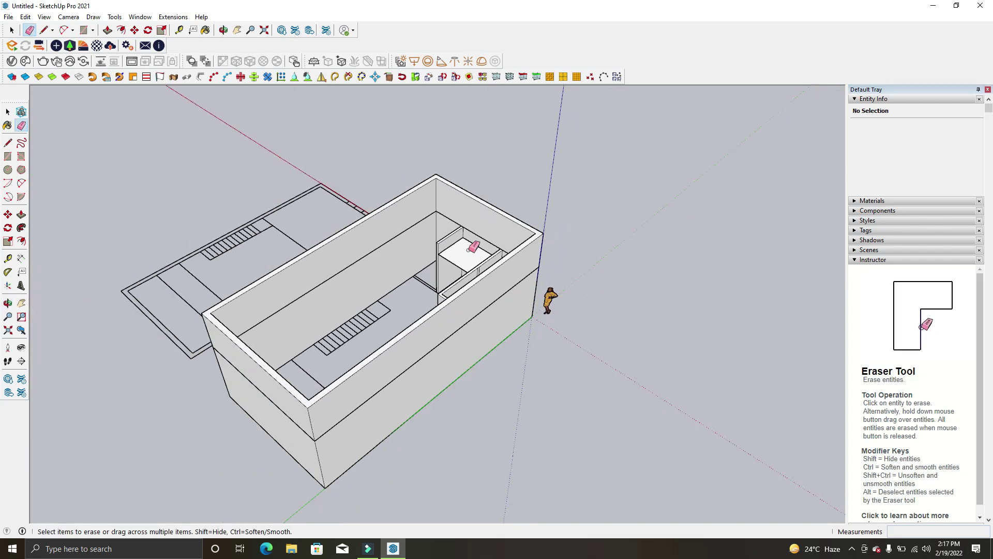
middle_drag(446, 225, 554, 259)
scroll(554, 259, up, 3)
key(space)
scroll(381, 223, up, 2)
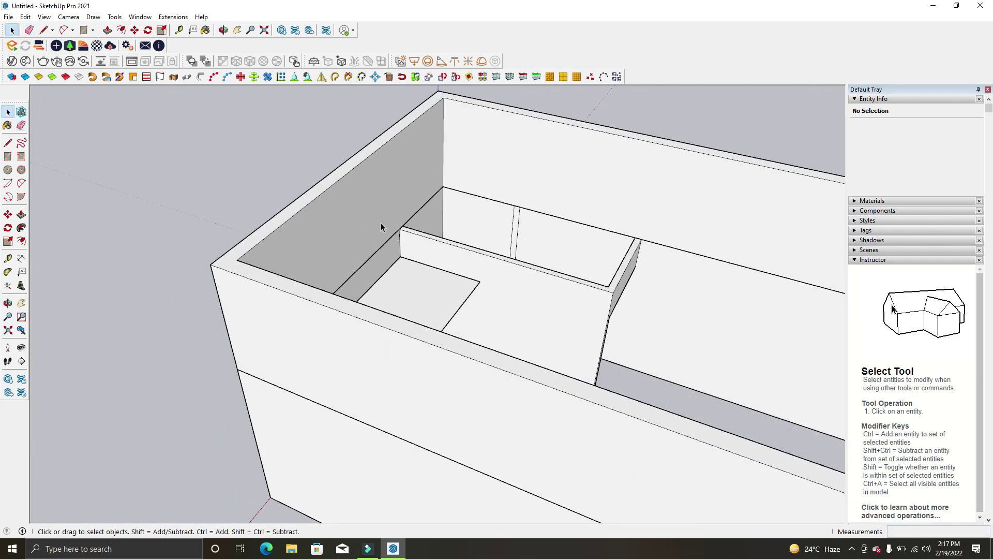
triple_click(379, 222)
right_click(379, 221)
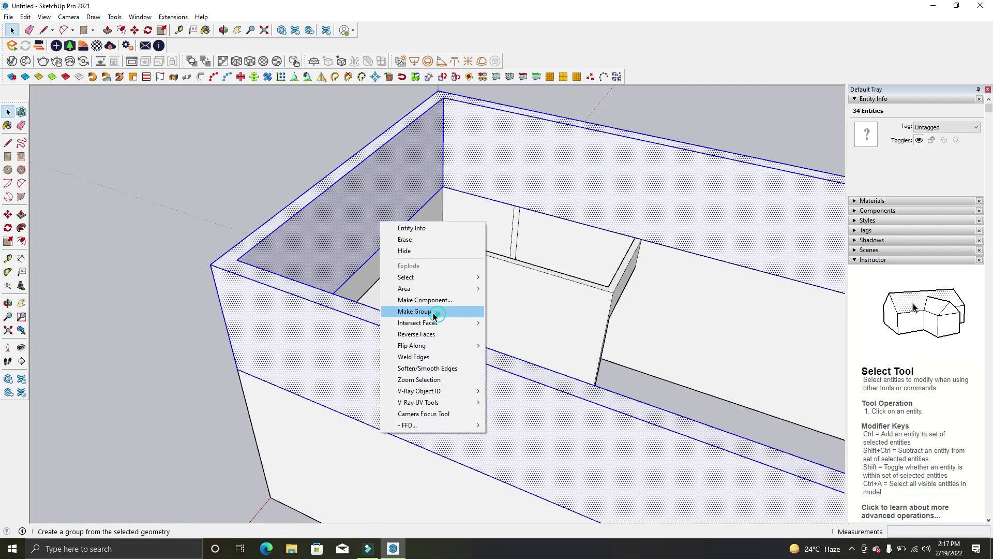
click(434, 314)
Orbit around the wall block to view the doorway
middle_drag(171, 199, 566, 295)
scroll(492, 266, down, 3)
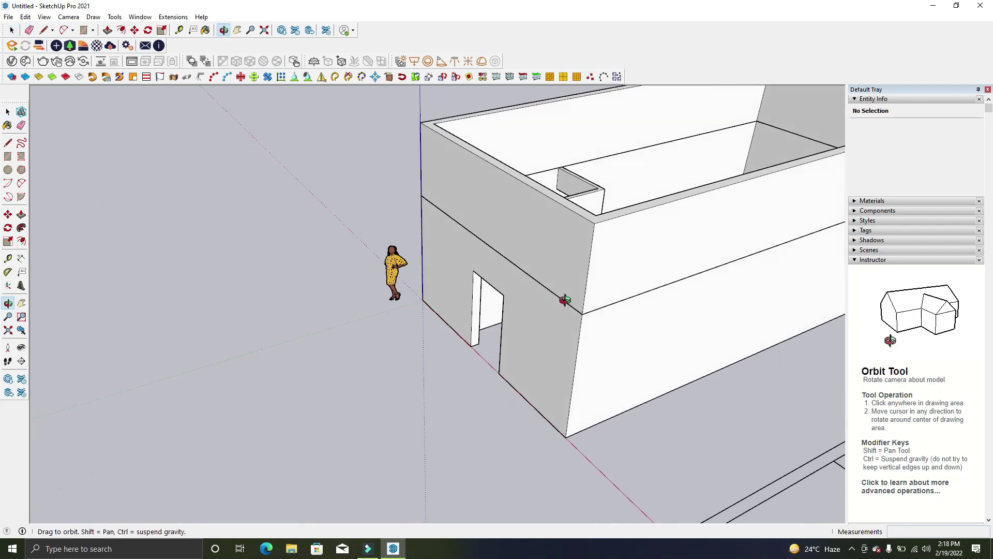
scroll(461, 355, down, 4)
scroll(494, 333, up, 3)
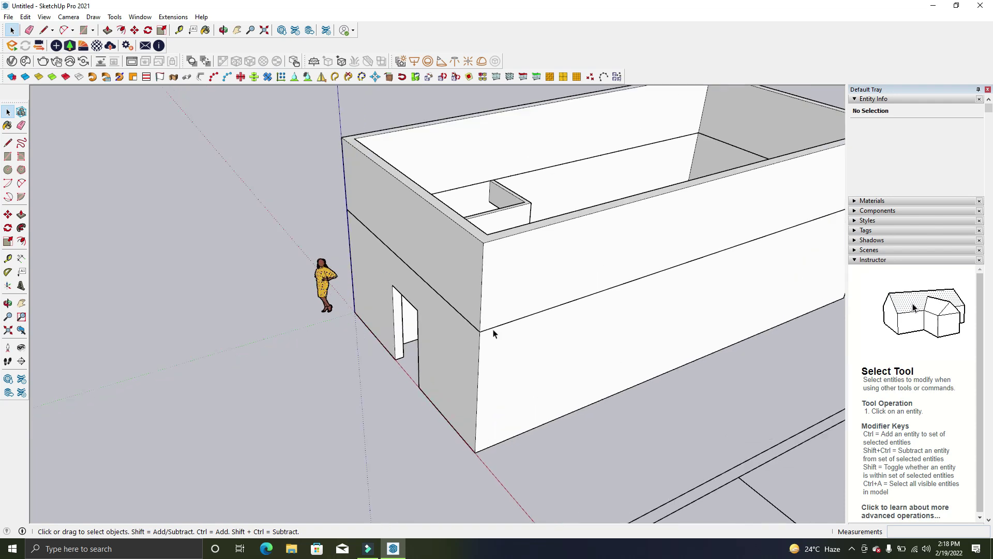
mouse_move(446, 327)
middle_down()
mouse_move(419, 383)
mouse_move(458, 331)
mouse_move(498, 322)
mouse_move(406, 346)
middle_up()
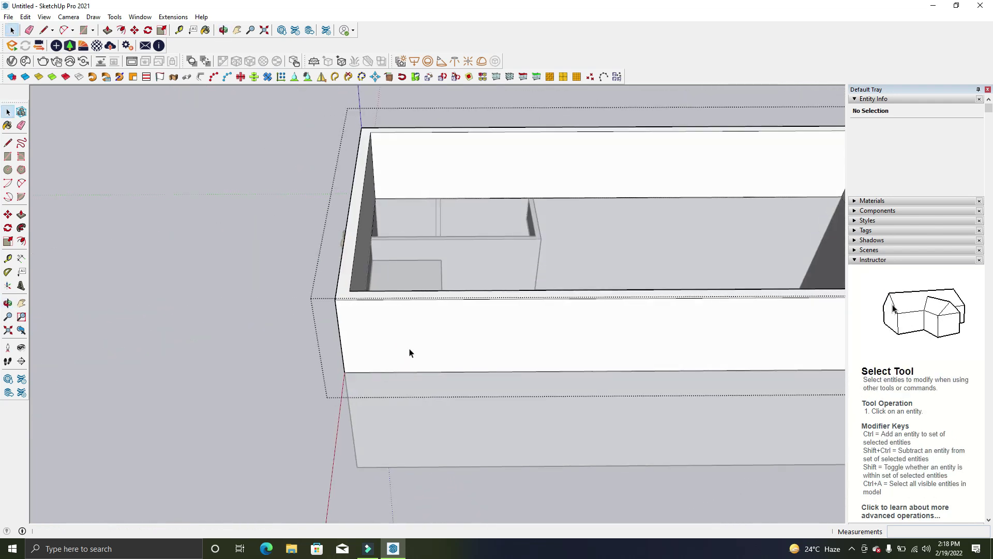
Draw the first diagonal edge from a top corner across the upper block's end
key(l)
scroll(353, 365, up, 2)
click(340, 378)
mouse_move(342, 376)
middle_down()
mouse_move(444, 333)
mouse_move(472, 286)
middle_up()
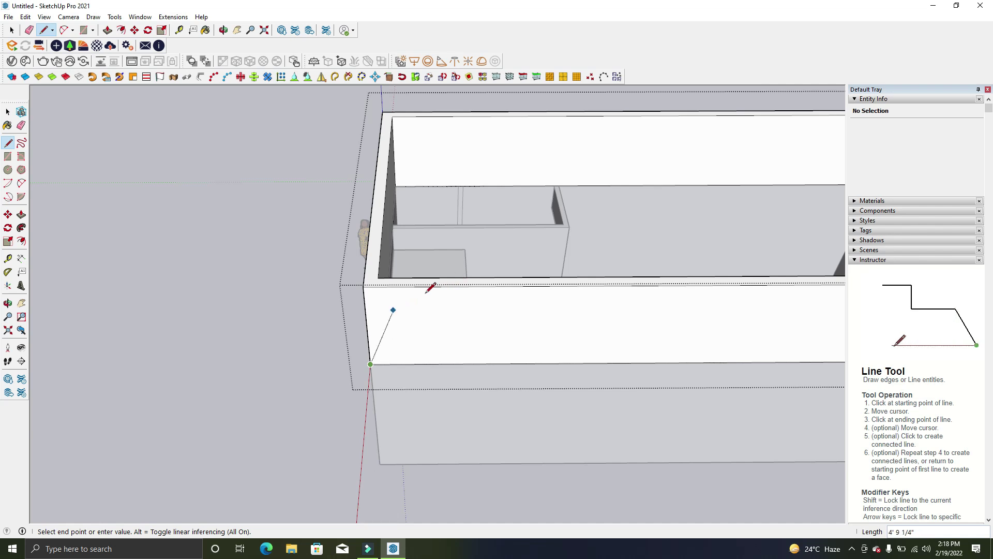
mouse_move(500, 284)
middle_down()
mouse_move(463, 340)
mouse_move(545, 309)
middle_up()
click(616, 242)
middle_drag(616, 243, 578, 310)
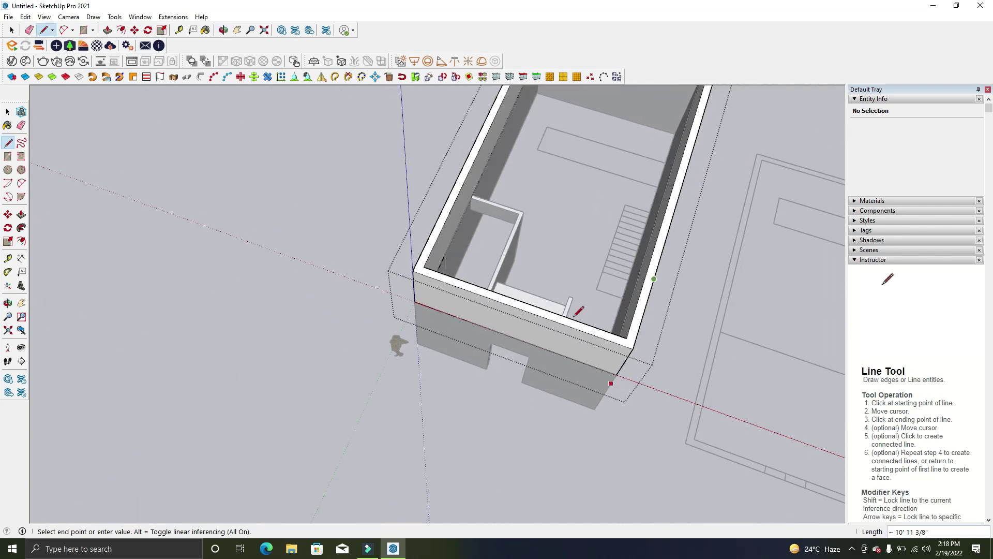
click(443, 208)
Draw a second diagonal edge from that endpoint to complete the gable slope outline
mouse_move(443, 208)
middle_down()
mouse_move(328, 261)
mouse_move(726, 199)
mouse_move(392, 220)
mouse_move(492, 326)
middle_up()
click(384, 215)
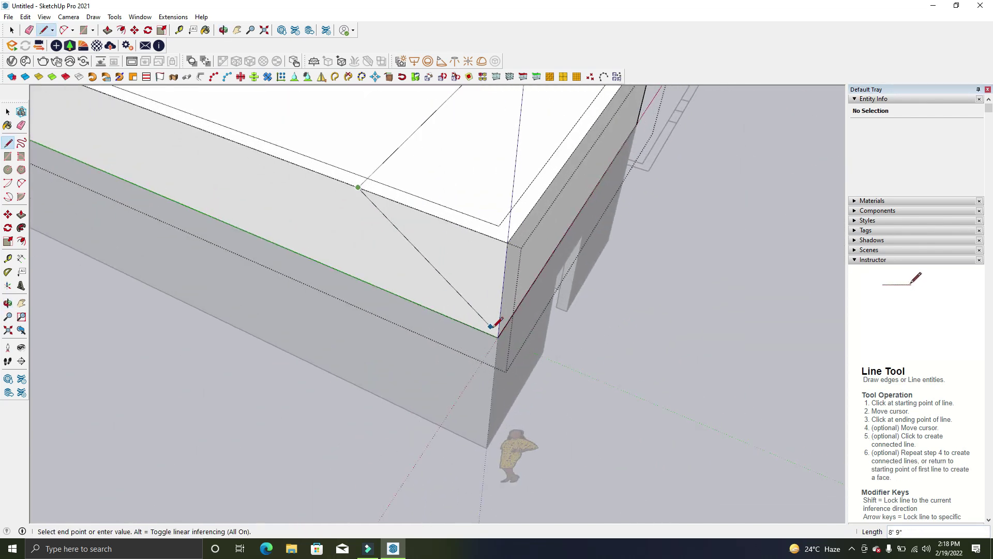
scroll(449, 270, down, 5)
scroll(438, 270, up, 2)
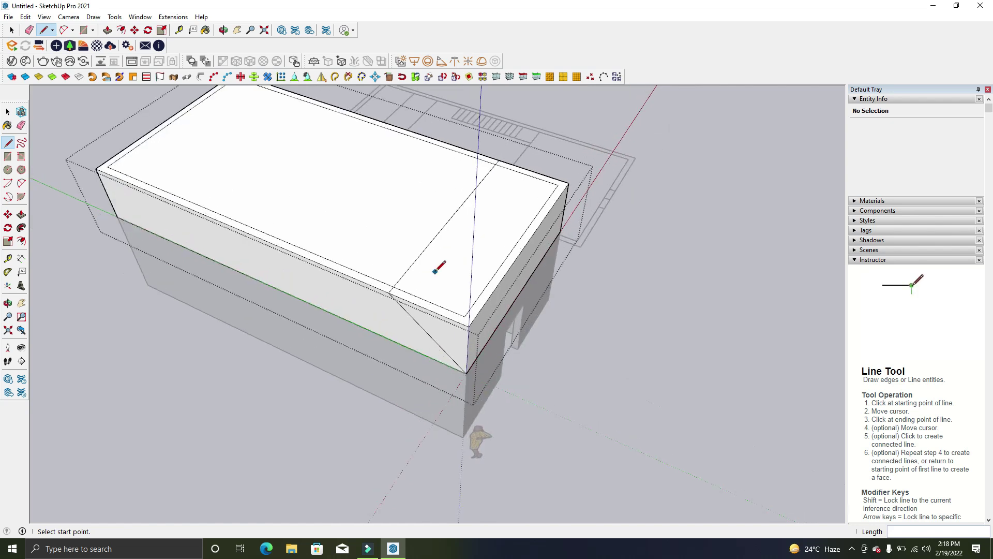
scroll(466, 277, up, 3)
key(space)
Remove the leftover sloped face at the upper block's end and inspect the roof corner
scroll(418, 315, up, 1)
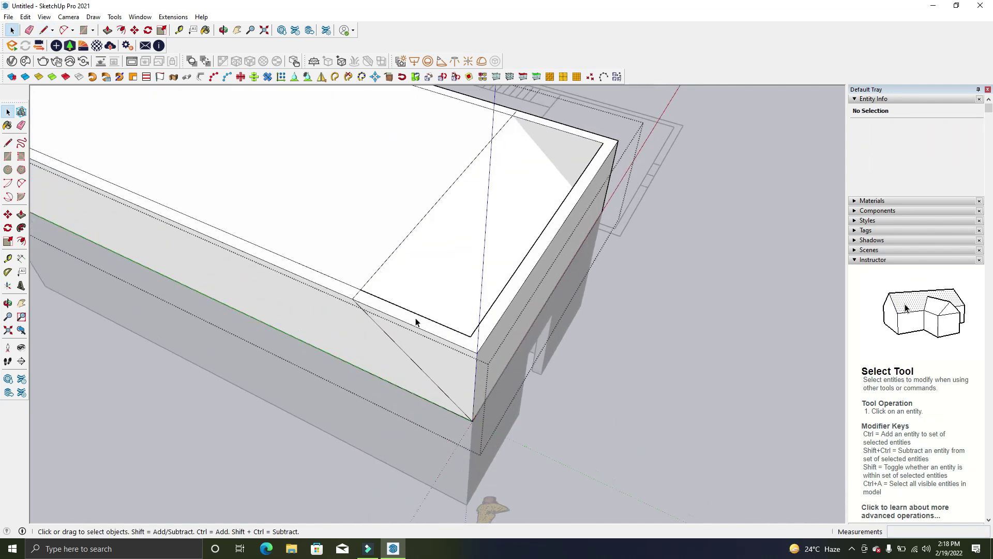
mouse_move(457, 330)
middle_down()
mouse_move(550, 304)
mouse_move(535, 284)
mouse_move(481, 270)
mouse_move(608, 272)
middle_up()
scroll(535, 282, up, 1)
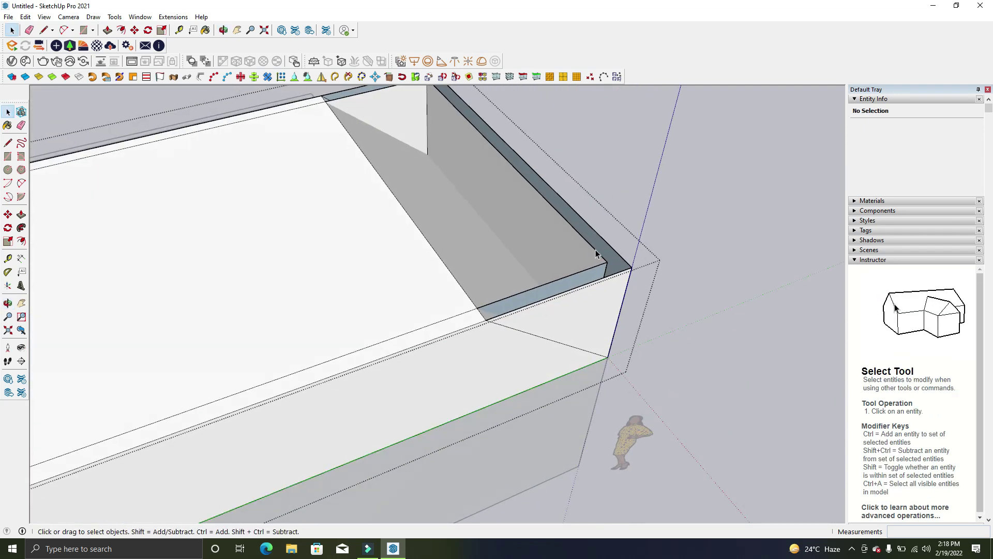
key(Delete)
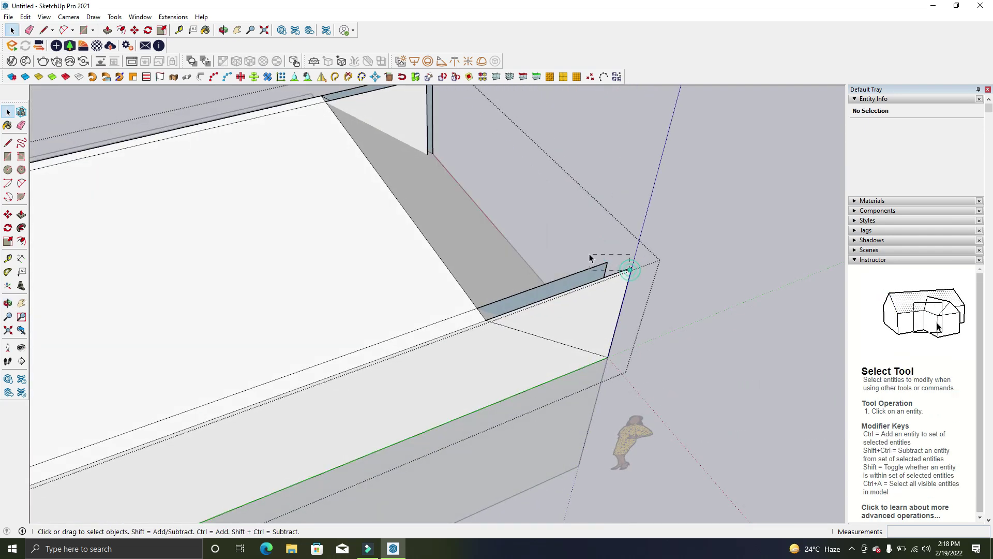
mouse_move(632, 284)
middle_down()
mouse_move(382, 282)
mouse_move(590, 162)
middle_up()
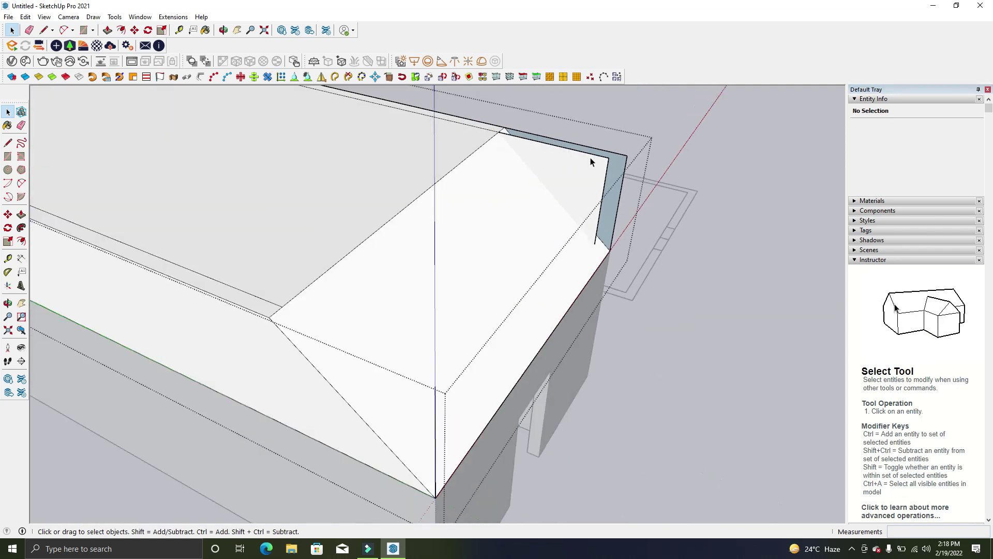
mouse_move(635, 205)
middle_down()
mouse_move(643, 164)
mouse_move(701, 195)
middle_up()
mouse_move(472, 336)
middle_down()
mouse_move(561, 311)
mouse_move(716, 188)
mouse_move(574, 157)
mouse_move(566, 331)
mouse_move(470, 317)
mouse_move(632, 166)
mouse_move(465, 210)
mouse_move(541, 250)
mouse_move(473, 350)
mouse_move(809, 257)
mouse_move(598, 352)
mouse_move(660, 415)
mouse_move(331, 201)
mouse_move(222, 173)
mouse_move(46, 248)
mouse_move(207, 193)
mouse_move(293, 180)
middle_up()
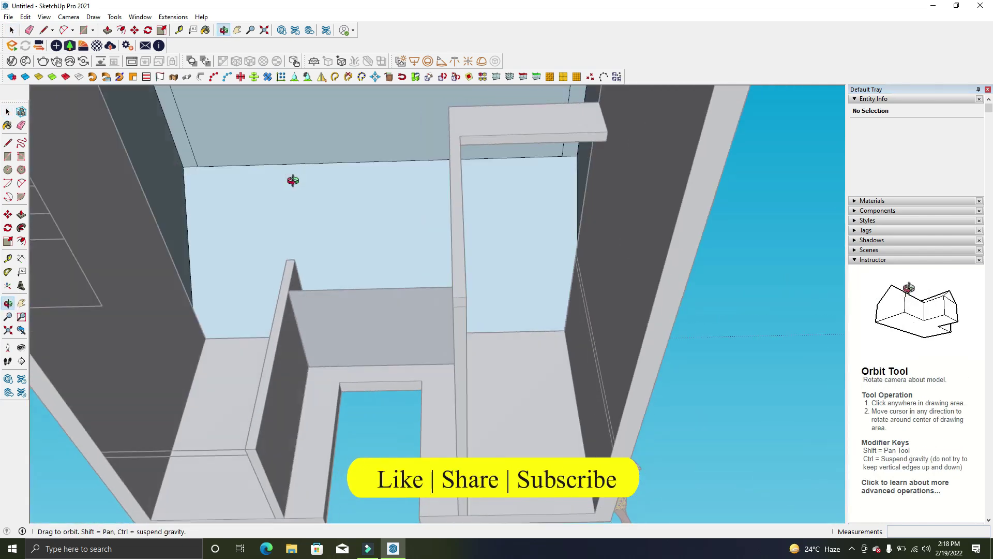
Push/pull the upper block's sloped end face 6 inches to thicken the roof end
key(p)
scroll(248, 223, up, 2)
click(248, 226)
mouse_move(175, 252)
middle_down()
mouse_move(188, 204)
mouse_move(472, 222)
mouse_move(396, 367)
mouse_move(405, 331)
middle_up()
mouse_move(395, 245)
middle_down()
mouse_move(395, 361)
mouse_move(403, 310)
middle_up()
click(403, 310)
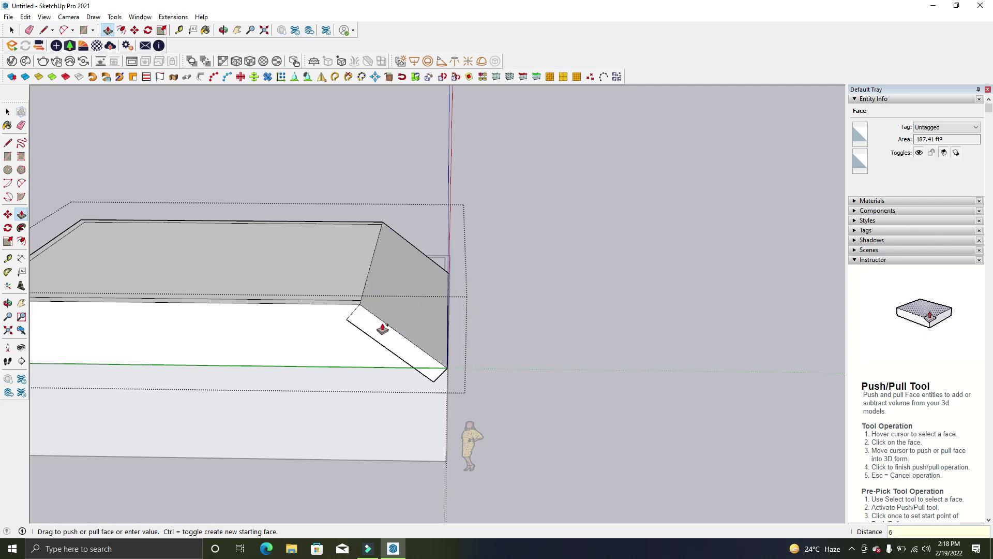
mouse_move(343, 343)
middle_down()
mouse_move(432, 315)
mouse_move(373, 301)
middle_up()
click(373, 301)
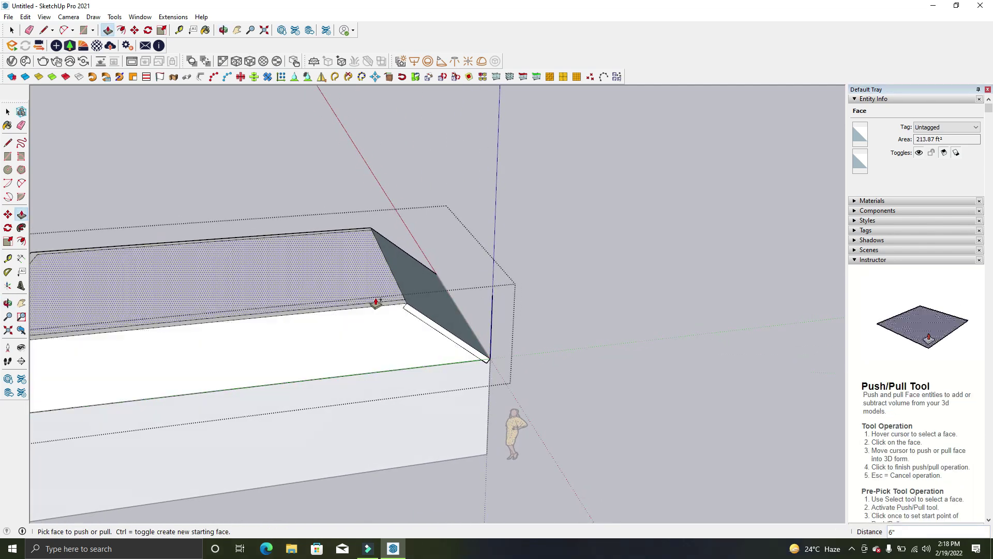
Start another push/pull on the sloped roof face, then cancel back to Select
scroll(401, 302, up, 2)
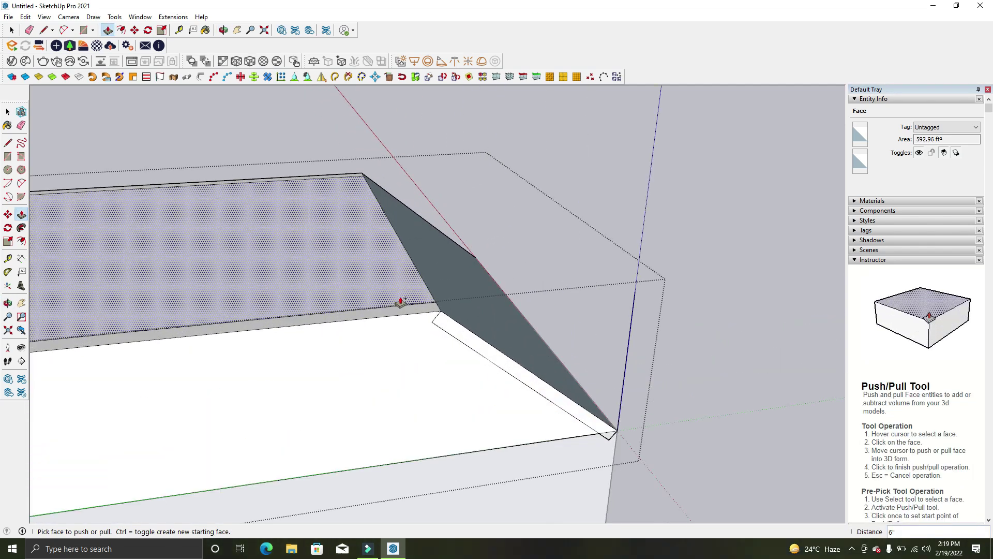
click(432, 326)
click(434, 328)
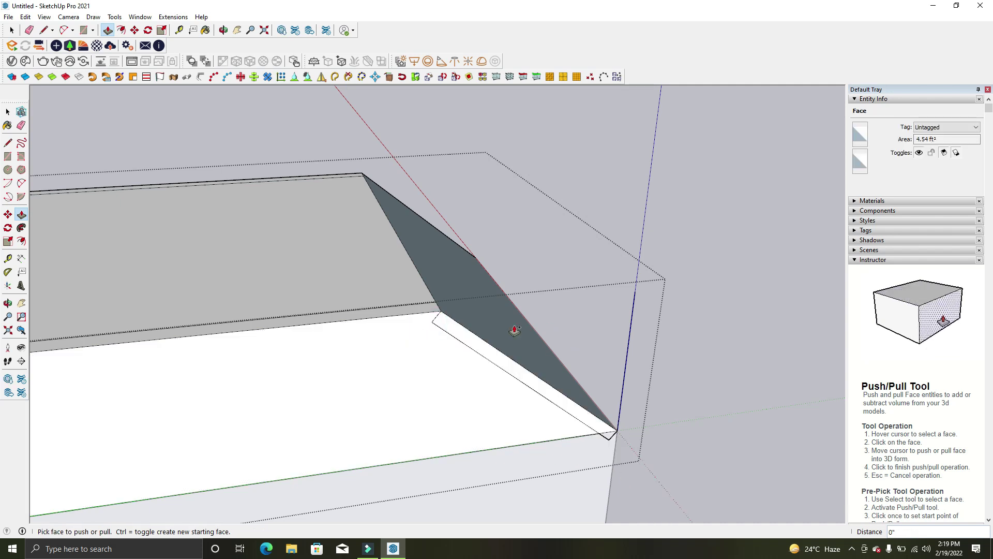
scroll(439, 344, up, 1)
key(space)
scroll(445, 330, down, 3)
scroll(453, 317, up, 2)
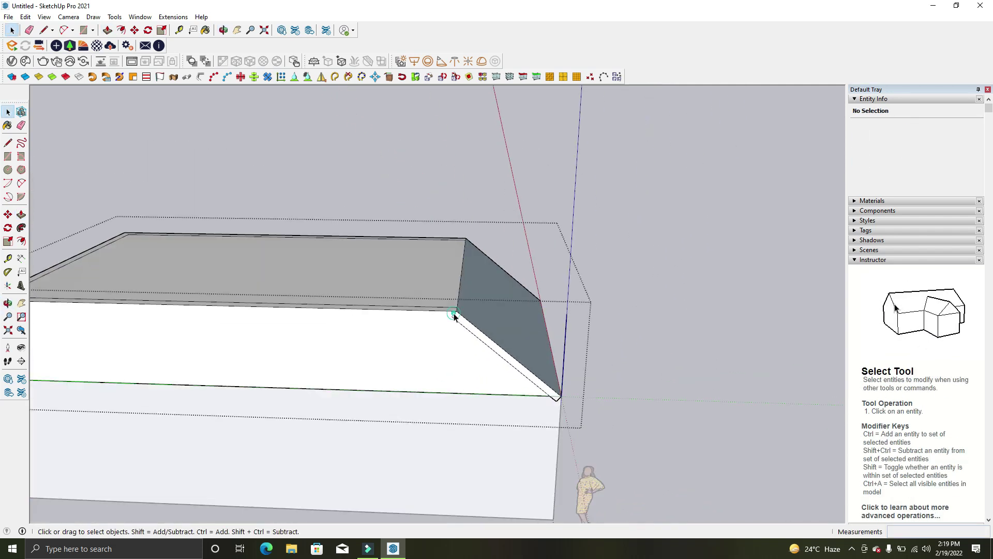
click(44, 16)
Reverse the blue sloped roof face so its front side faces outward
middle_drag(716, 92, 517, 356)
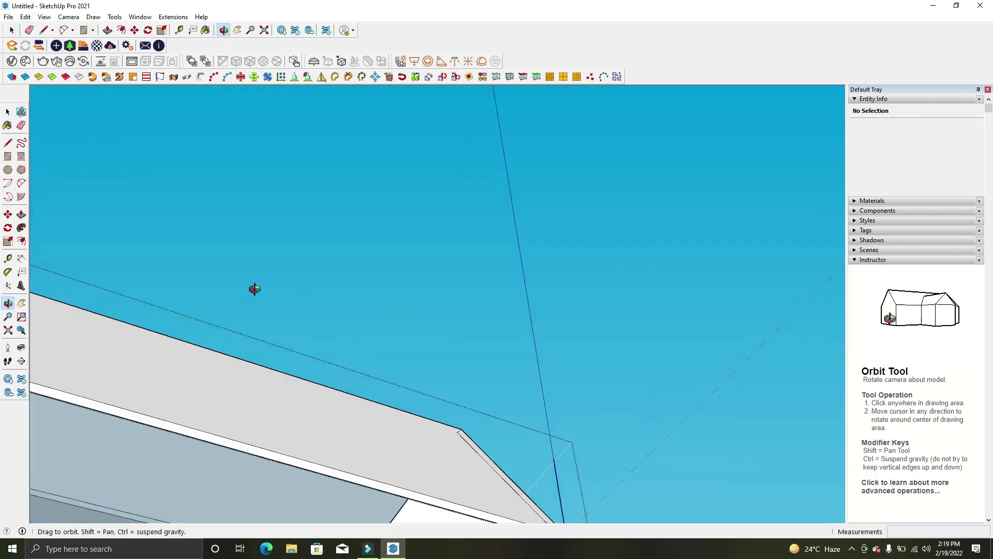
key(e)
scroll(499, 483, down, 3)
scroll(477, 417, up, 4)
mouse_move(476, 417)
middle_down()
mouse_move(421, 340)
mouse_move(392, 466)
middle_up()
scroll(378, 439, down, 1)
scroll(765, 195, up, 3)
scroll(645, 182, down, 2)
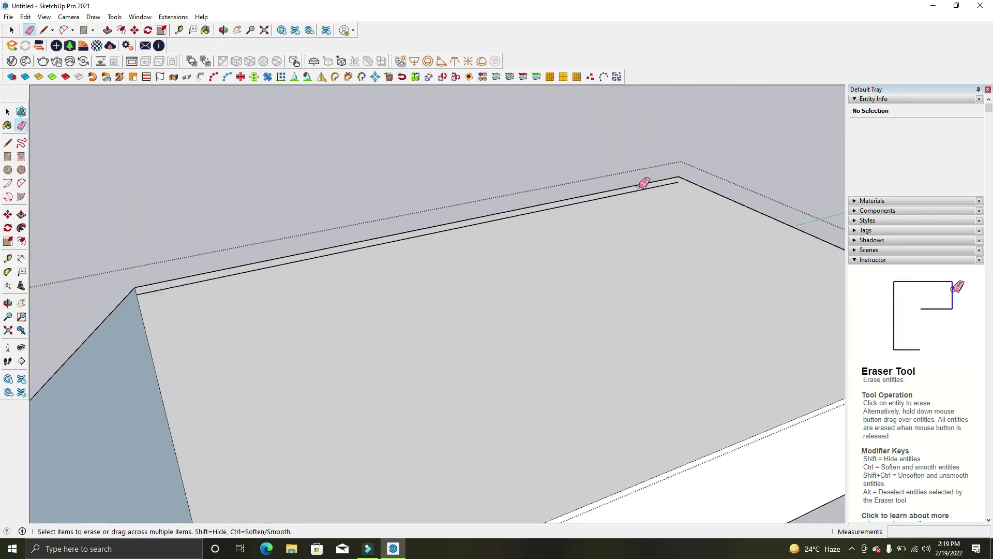
scroll(585, 317, down, 5)
middle_drag(584, 316, 720, 332)
key(space)
scroll(534, 279, up, 3)
right_click(522, 278)
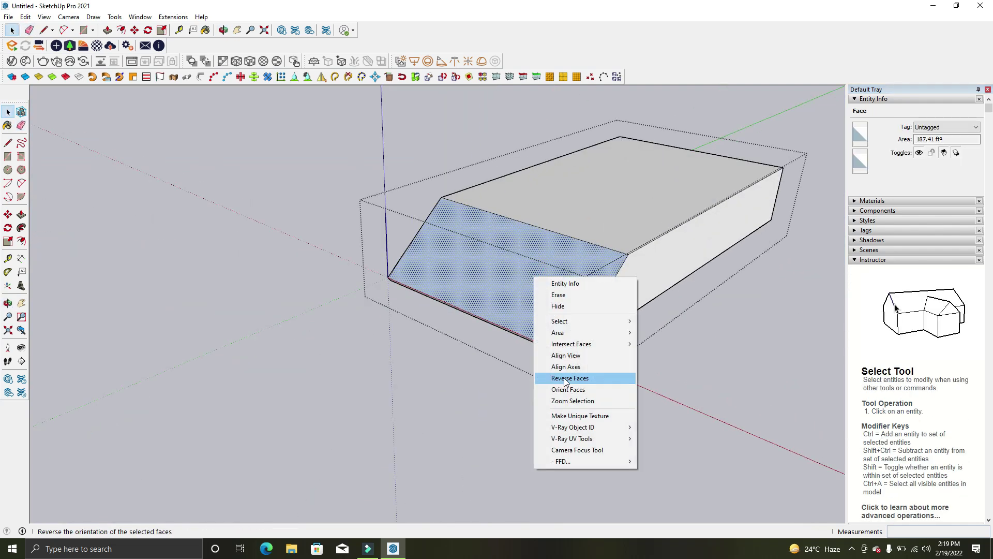
click(576, 380)
middle_drag(576, 379, 541, 259)
scroll(538, 366, up, 3)
With the Eraser active, inspect the roof from above and below for stray edges
key(e)
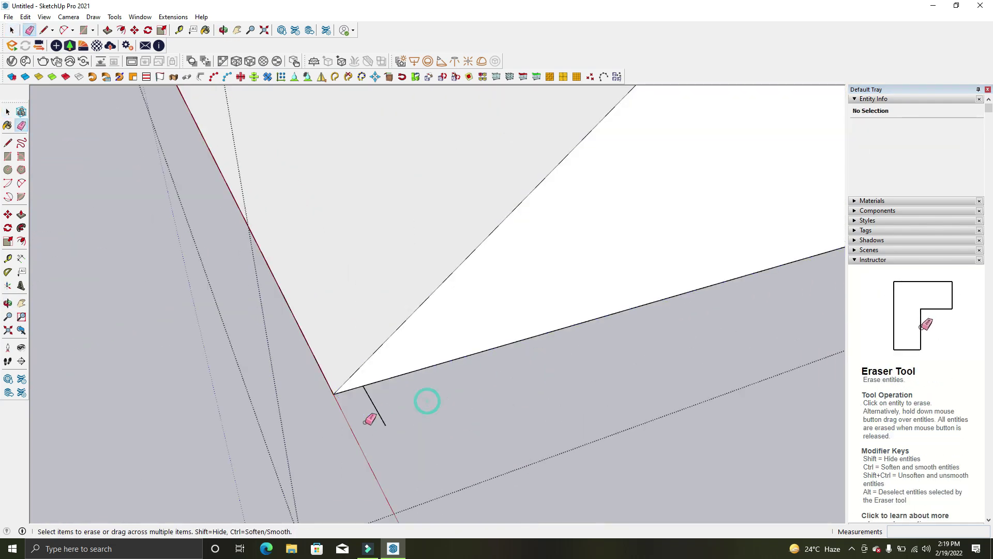
scroll(420, 371, up, 1)
scroll(421, 371, down, 3)
scroll(436, 394, down, 2)
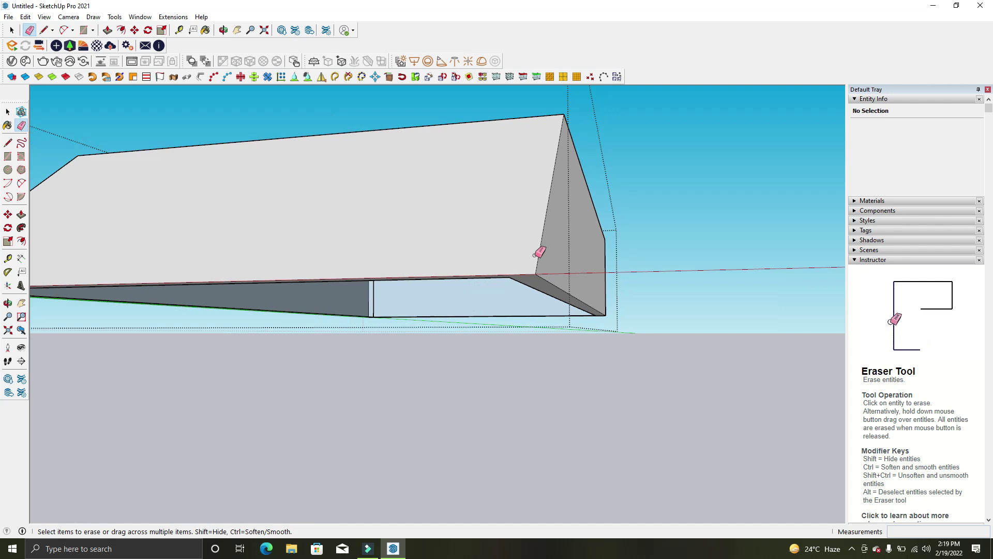
middle_drag(539, 251, 626, 349)
scroll(505, 324, up, 4)
mouse_move(505, 324)
middle_down()
mouse_move(560, 161)
mouse_move(705, 348)
mouse_move(684, 376)
middle_up()
Draw an edge across the roof opening to close the first underside face
key(l)
scroll(523, 222, up, 1)
scroll(473, 172, up, 1)
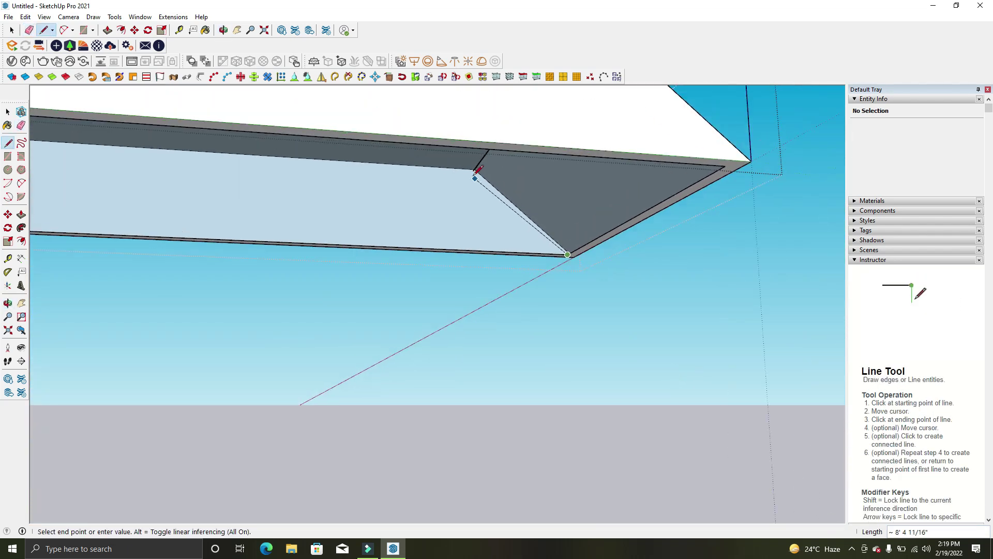
scroll(492, 179, up, 2)
key(space)
click(493, 179)
mouse_move(493, 179)
middle_down()
mouse_move(643, 306)
mouse_move(674, 364)
mouse_move(505, 257)
mouse_move(532, 343)
middle_up()
key(m)
ctrl+click(663, 360)
middle_drag(685, 250, 590, 290)
key(r)
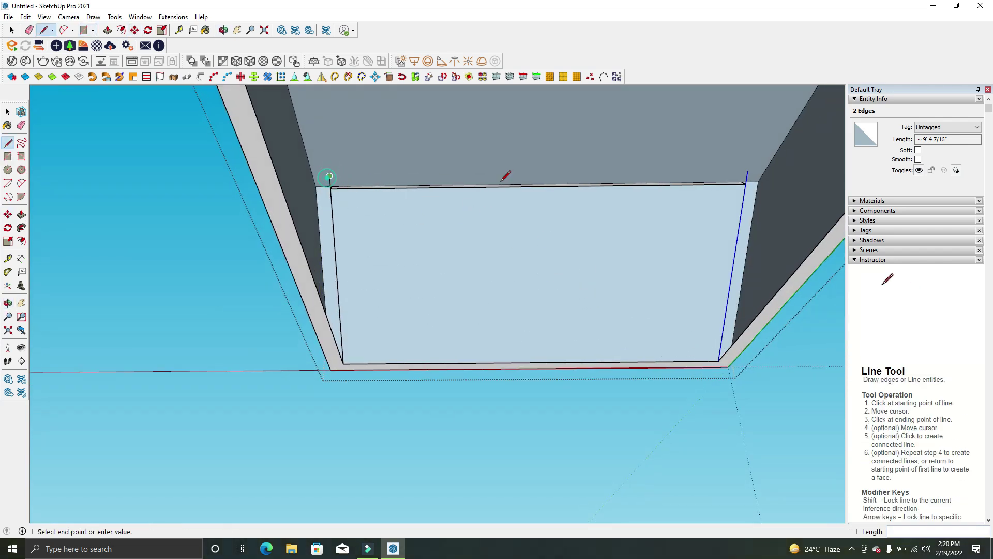
click(747, 171)
mouse_move(672, 233)
middle_down()
mouse_move(374, 402)
mouse_move(701, 405)
mouse_move(726, 351)
mouse_move(595, 497)
mouse_move(558, 444)
mouse_move(495, 432)
mouse_move(479, 288)
middle_up()
Draw a vertical edge and a diagonal edge to close the remaining underside corner faces
click(494, 437)
scroll(519, 298, up, 5)
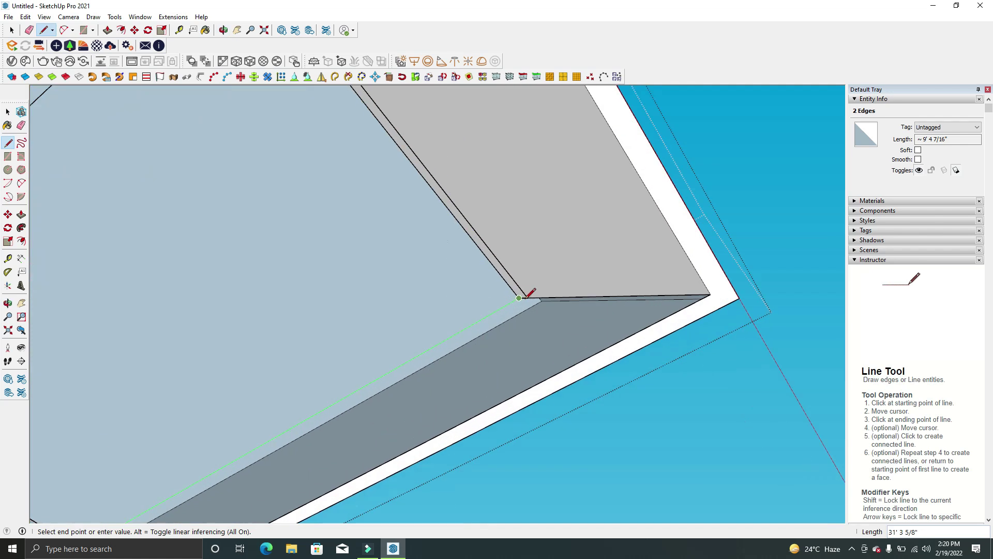
scroll(521, 295, down, 5)
scroll(541, 300, up, 2)
click(538, 296)
mouse_move(538, 296)
middle_down()
mouse_move(570, 361)
mouse_move(554, 376)
middle_up()
click(535, 392)
middle_drag(526, 321, 550, 372)
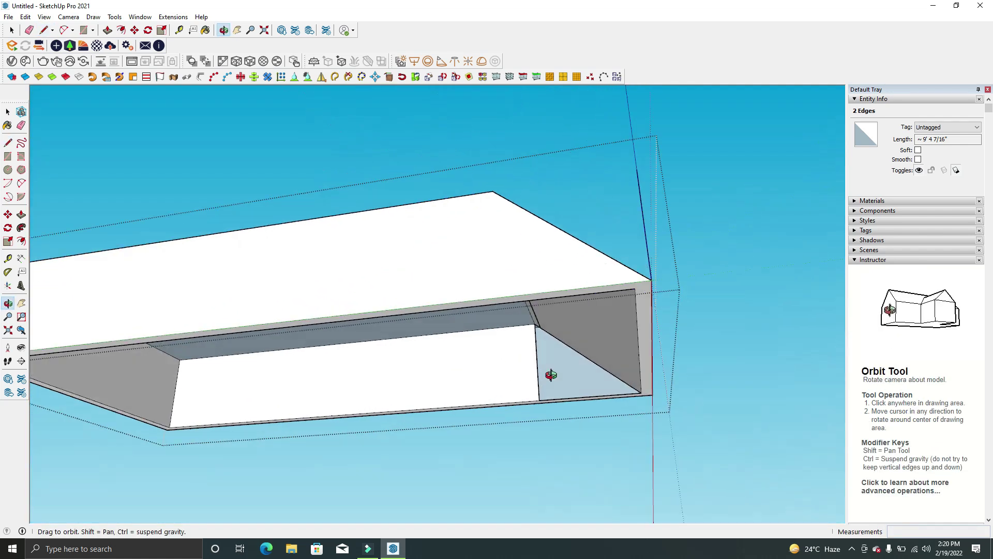
scroll(527, 328, up, 4)
click(689, 439)
key(space)
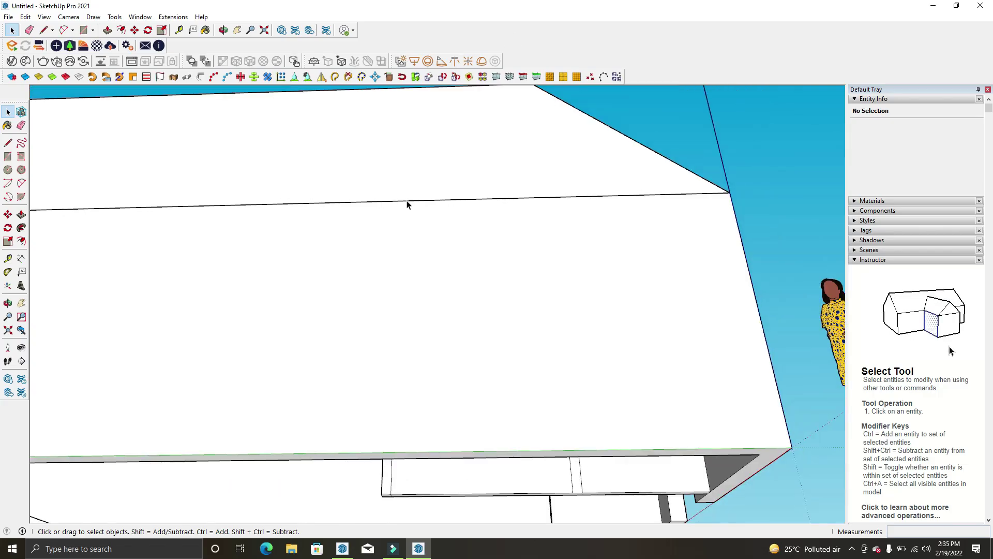
Open the roof group for editing
scroll(452, 375, down, 5)
mouse_move(580, 352)
middle_down()
mouse_move(392, 367)
mouse_move(413, 370)
middle_up()
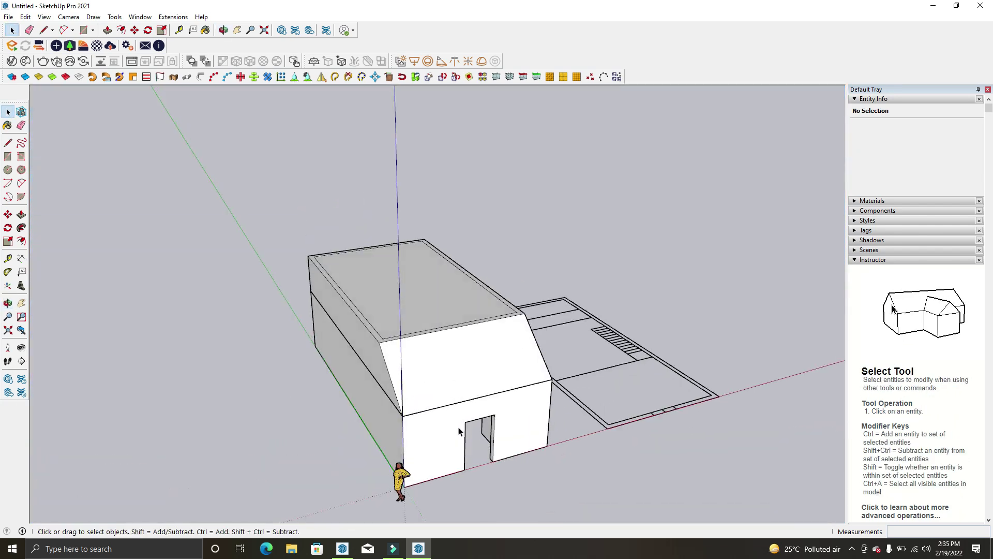
scroll(413, 371, up, 3)
double_click(424, 350)
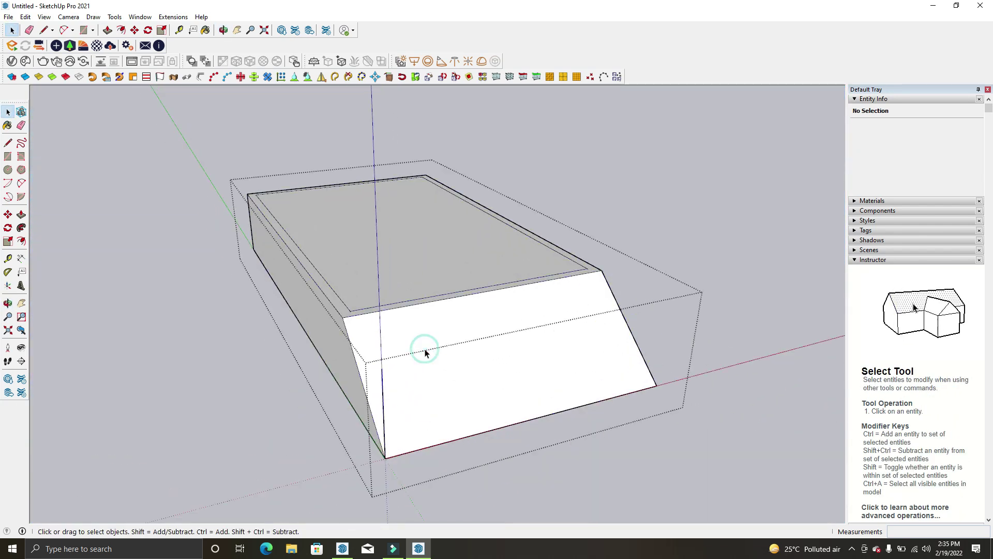
mouse_move(540, 343)
middle_down()
mouse_move(590, 337)
mouse_move(371, 361)
mouse_move(451, 375)
middle_up()
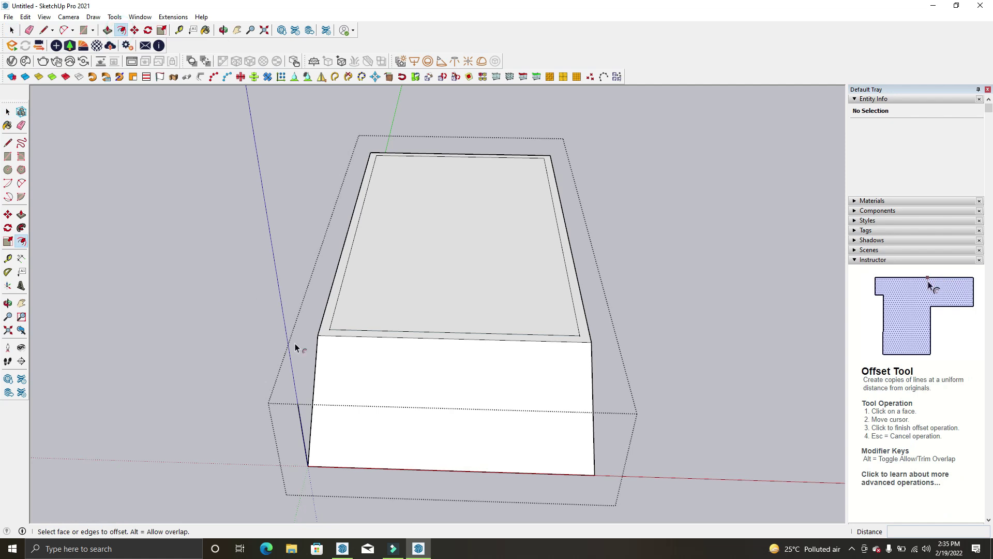
Offset the sloped front face 3" inward to outline a frame border
click(332, 354)
mouse_move(344, 350)
middle_down()
mouse_move(561, 398)
mouse_move(595, 293)
mouse_move(410, 394)
middle_up()
scroll(341, 393, up, 3)
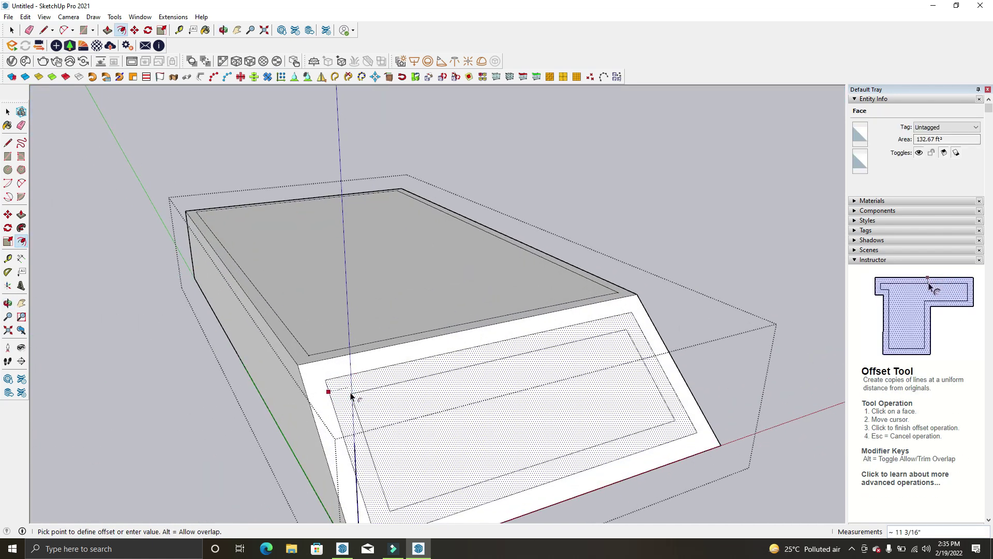
scroll(352, 396, up, 1)
text(3)
key(Return)
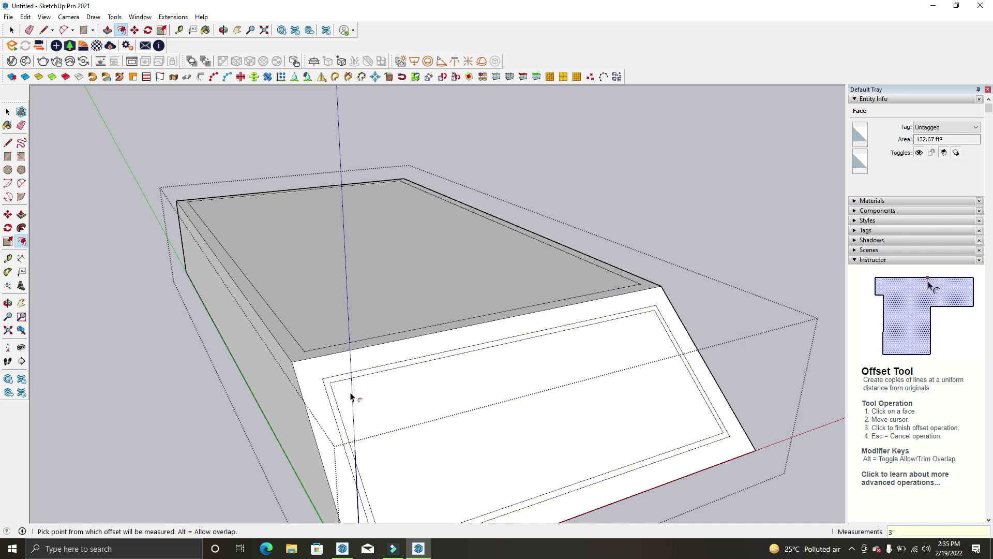
click(351, 397)
key(Escape)
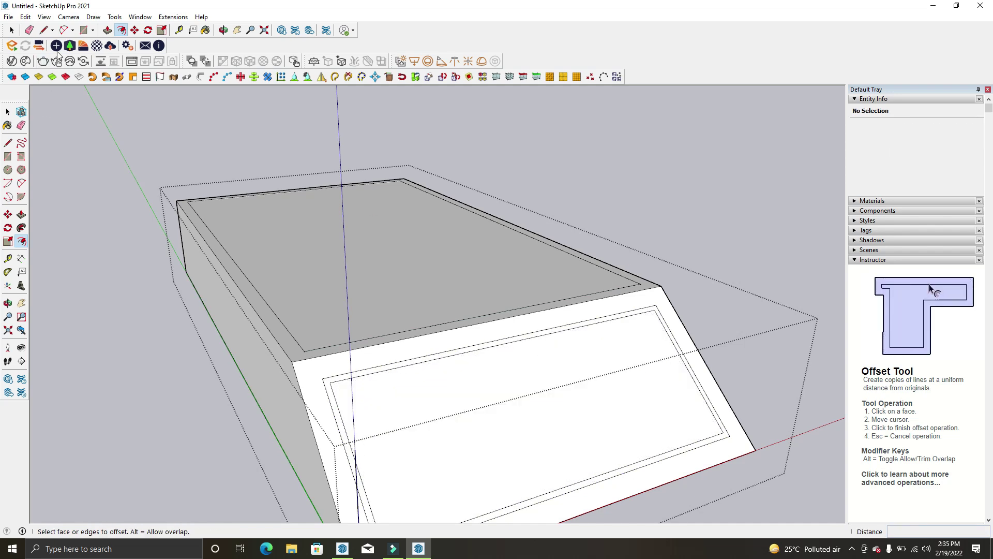
click(108, 32)
mouse_move(433, 390)
middle_down()
mouse_move(464, 417)
mouse_move(405, 483)
middle_up()
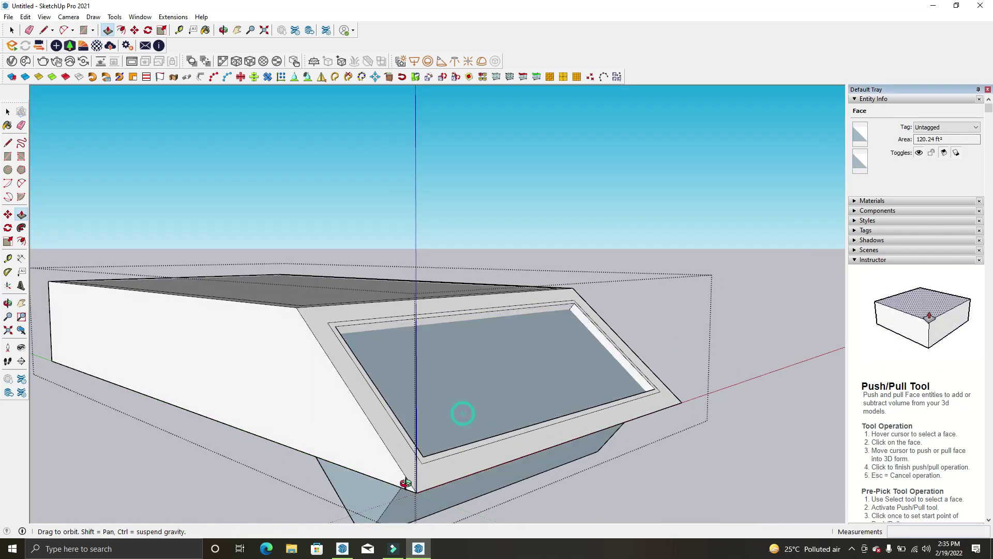
Orbit and zoom around the roof box to inspect the inset opening from below and above
middle_drag(463, 413, 567, 244)
click(454, 426)
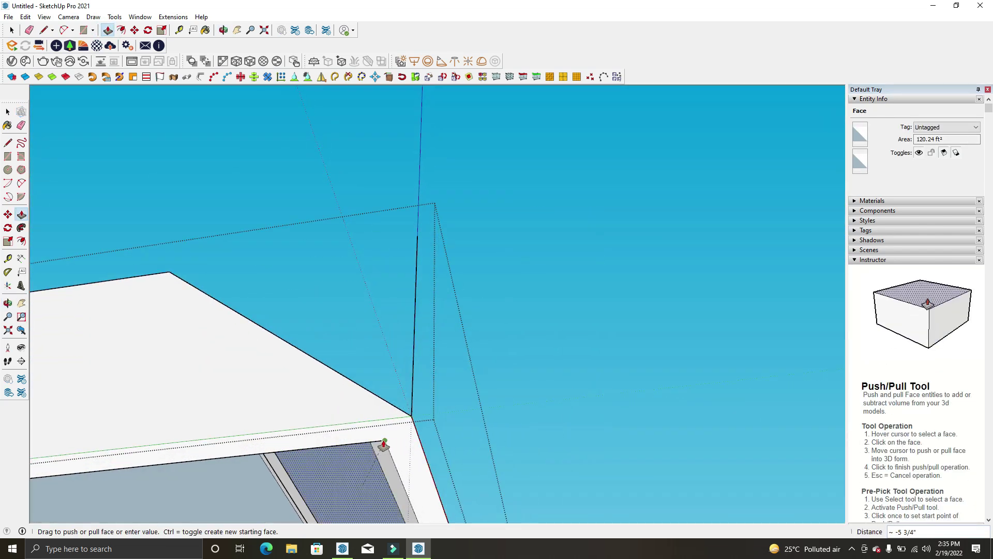
middle_drag(430, 374, 290, 350)
scroll(465, 317, down, 5)
mouse_move(463, 301)
middle_down()
mouse_move(355, 457)
mouse_move(160, 302)
mouse_move(588, 359)
mouse_move(683, 470)
mouse_move(678, 440)
middle_up()
scroll(355, 457, up, 3)
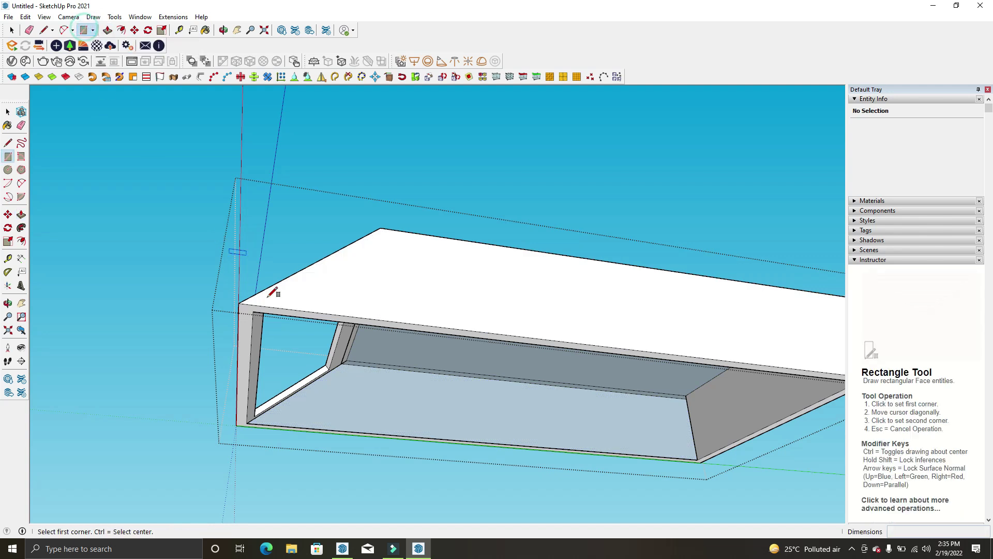
scroll(379, 392, up, 2)
scroll(357, 373, up, 3)
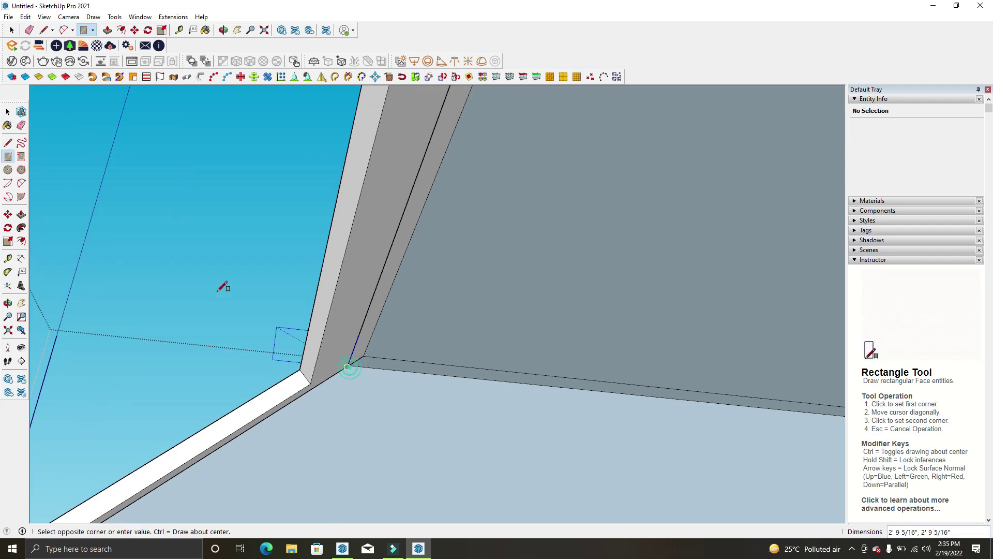
scroll(223, 287, down, 3)
mouse_move(321, 361)
middle_down()
mouse_move(129, 366)
mouse_move(304, 376)
middle_up()
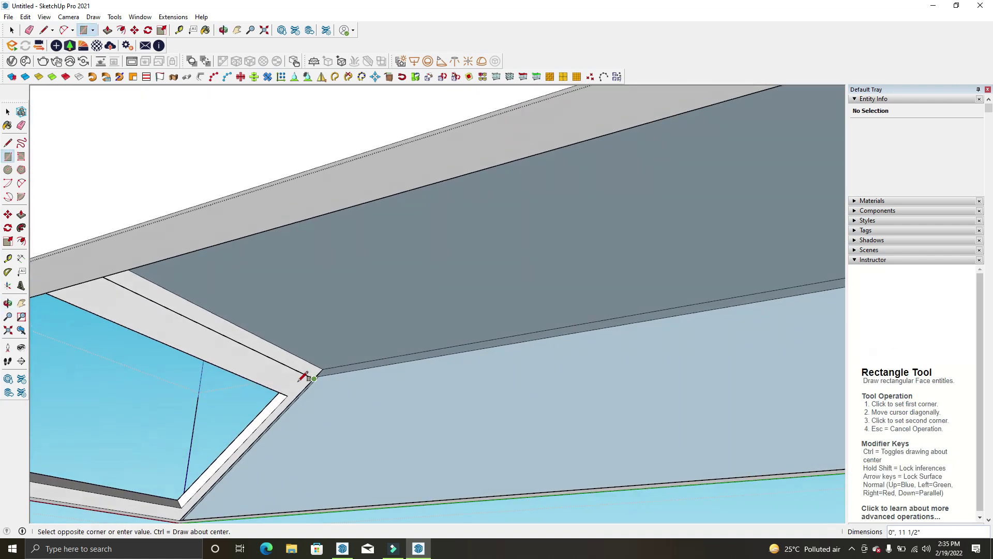
mouse_move(312, 335)
middle_down()
mouse_move(272, 284)
mouse_move(531, 381)
mouse_move(494, 323)
middle_up()
scroll(512, 392, up, 3)
scroll(494, 323, down, 3)
scroll(195, 343, up, 2)
Start a line at the opening's inner corner, zooming in closely on it
key(l)
scroll(321, 343, up, 3)
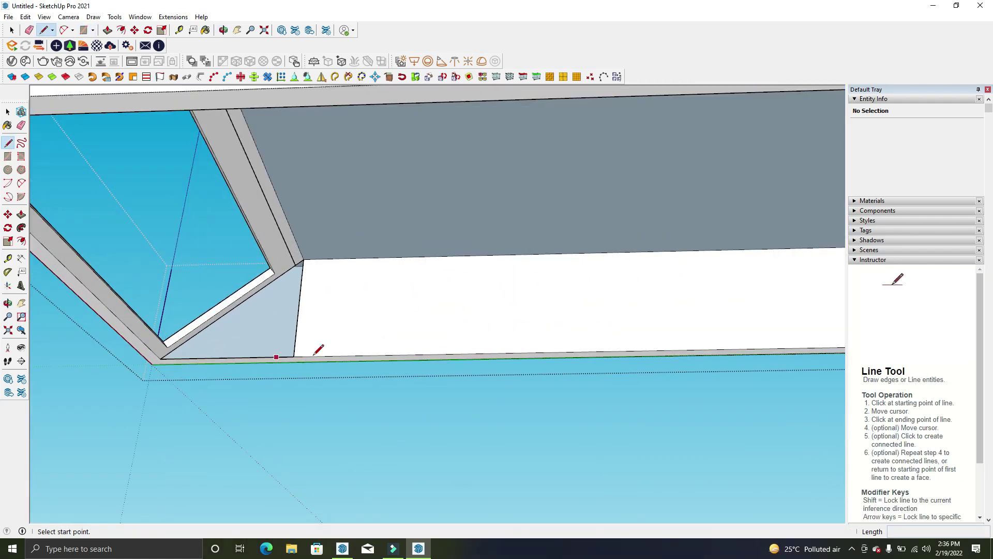
click(286, 357)
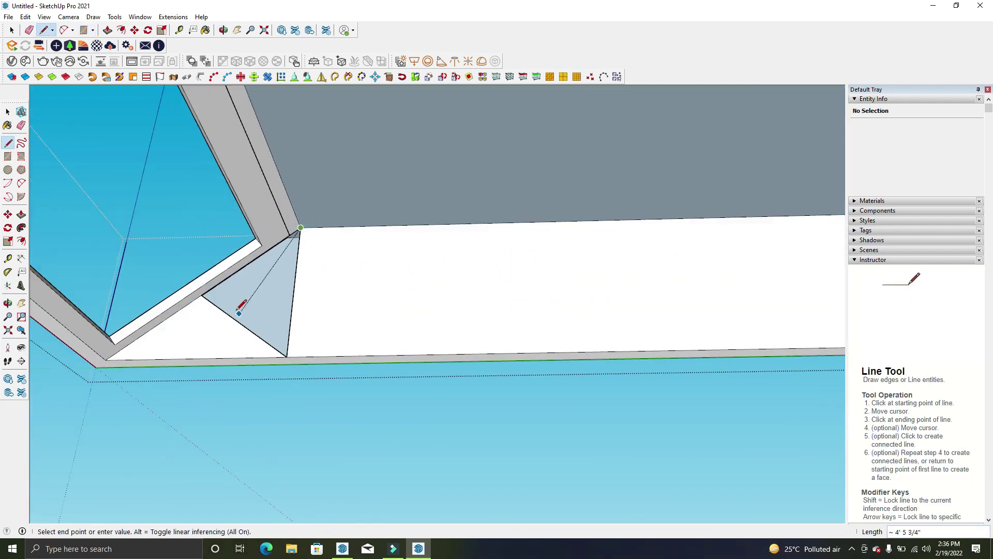
scroll(228, 284, up, 3)
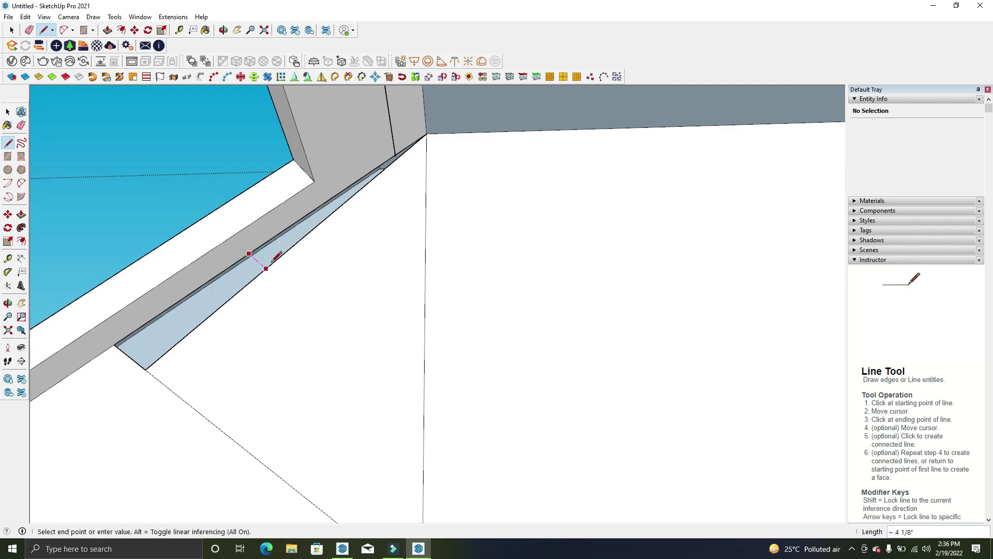
scroll(384, 168, up, 2)
scroll(527, 133, down, 1)
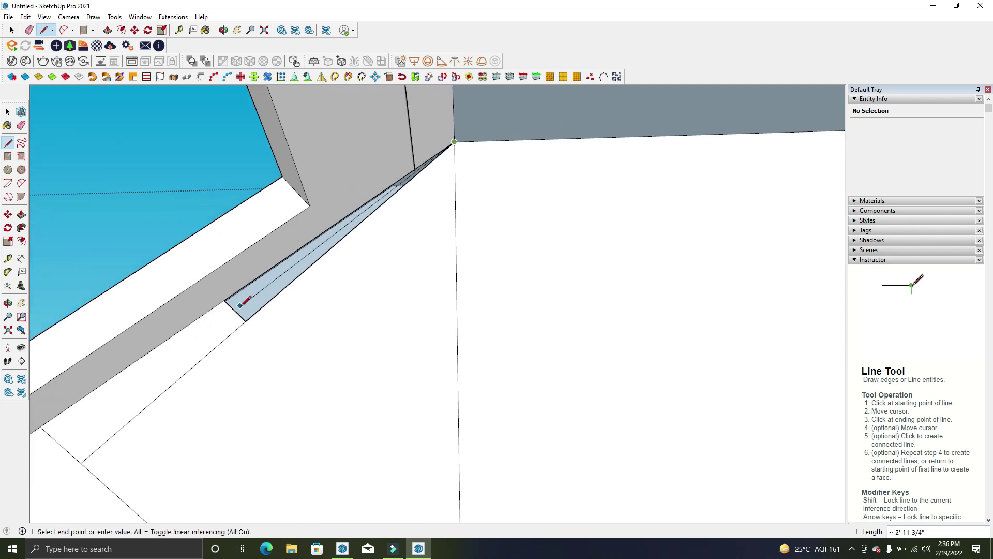
scroll(304, 247, up, 2)
scroll(202, 321, up, 1)
scroll(189, 331, up, 2)
scroll(178, 327, up, 1)
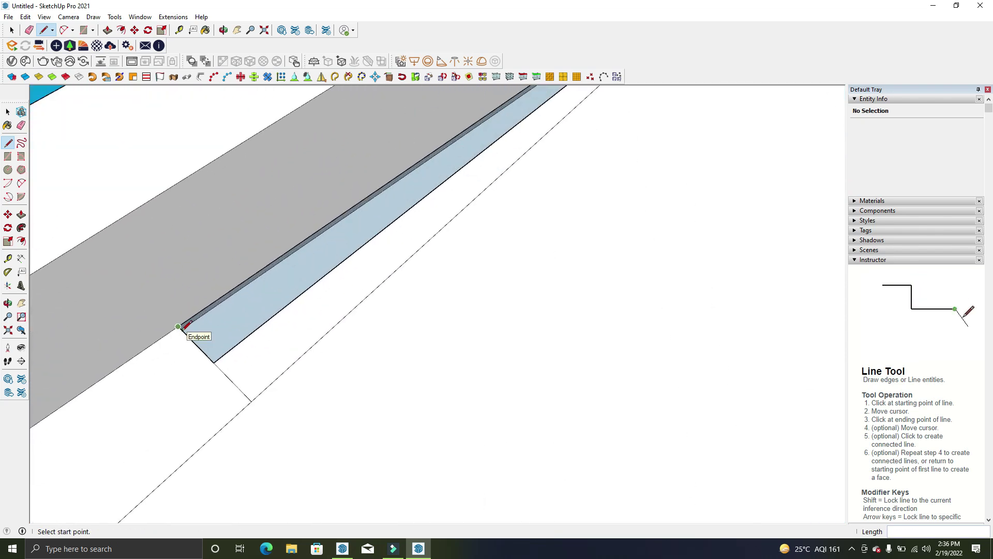
scroll(184, 332, down, 2)
scroll(442, 155, up, 2)
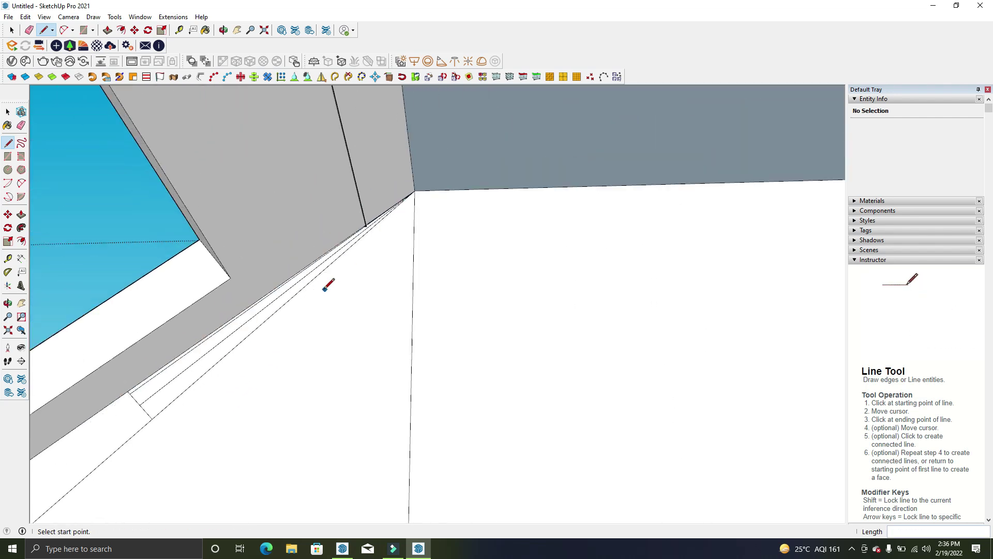
scroll(322, 282, down, 1)
scroll(224, 352, up, 2)
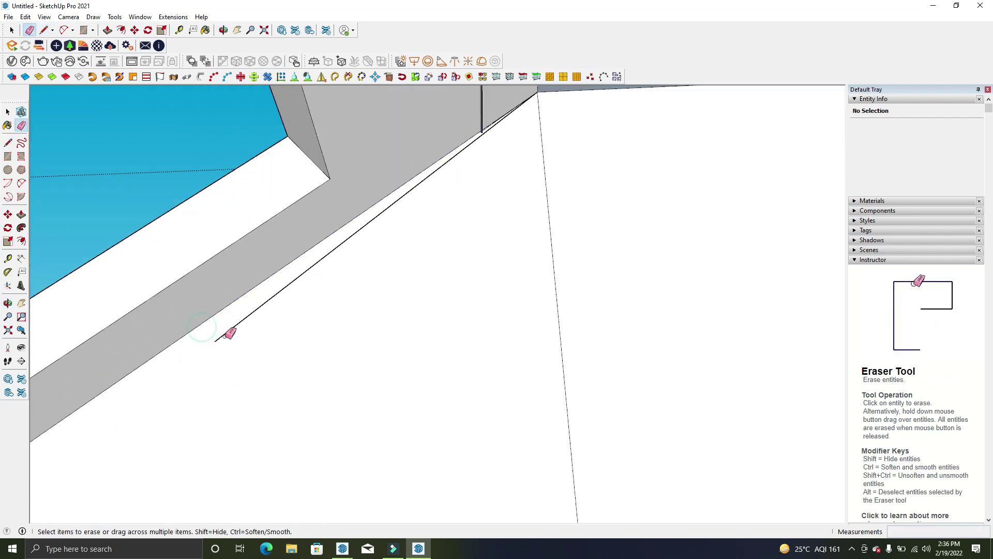
scroll(562, 283, down, 3)
scroll(406, 251, down, 1)
Draw a rectangle across the underside of the roof box, viewed from below
key(o)
drag(382, 310, 598, 380)
key(e)
scroll(522, 348, up, 3)
mouse_move(521, 348)
middle_down()
mouse_move(716, 411)
mouse_move(477, 328)
mouse_move(509, 338)
middle_up()
key(r)
scroll(518, 339, up, 2)
click(556, 336)
mouse_move(670, 402)
middle_down()
mouse_move(496, 295)
mouse_move(470, 352)
mouse_move(188, 361)
middle_up()
scroll(426, 452, up, 2)
scroll(351, 425, up, 2)
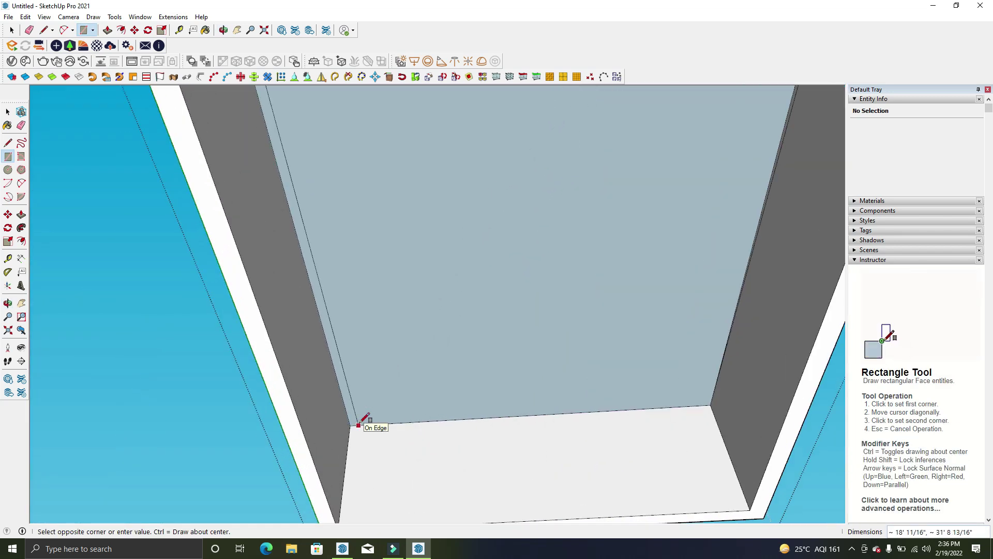
click(347, 448)
mouse_move(343, 450)
middle_down()
mouse_move(583, 424)
mouse_move(508, 371)
middle_up()
Reverse the new underside face so its front side faces out
key(space)
click(495, 345)
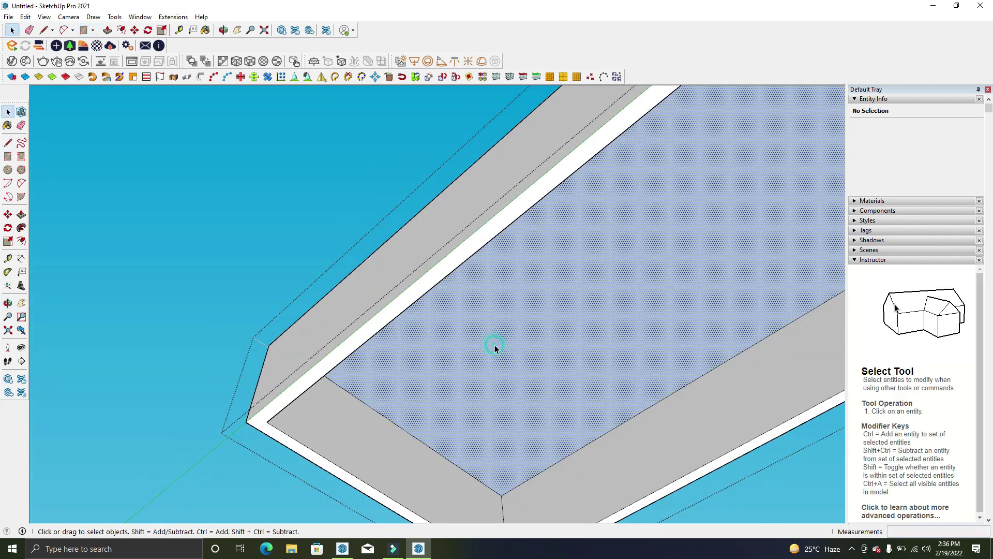
right_click(495, 344)
click(541, 449)
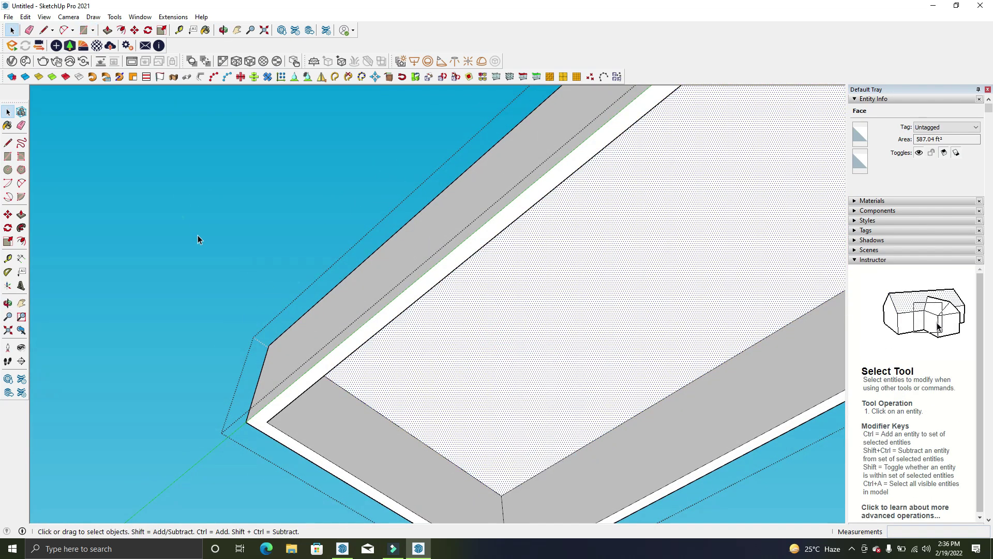
Orbit out to a side view of the roof, then toward the roof opening
scroll(570, 284, down, 3)
middle_drag(569, 284, 381, 428)
scroll(473, 412, down, 3)
mouse_move(473, 412)
middle_down()
mouse_move(600, 315)
mouse_move(317, 423)
mouse_move(639, 381)
middle_up()
scroll(639, 381, up, 5)
key(l)
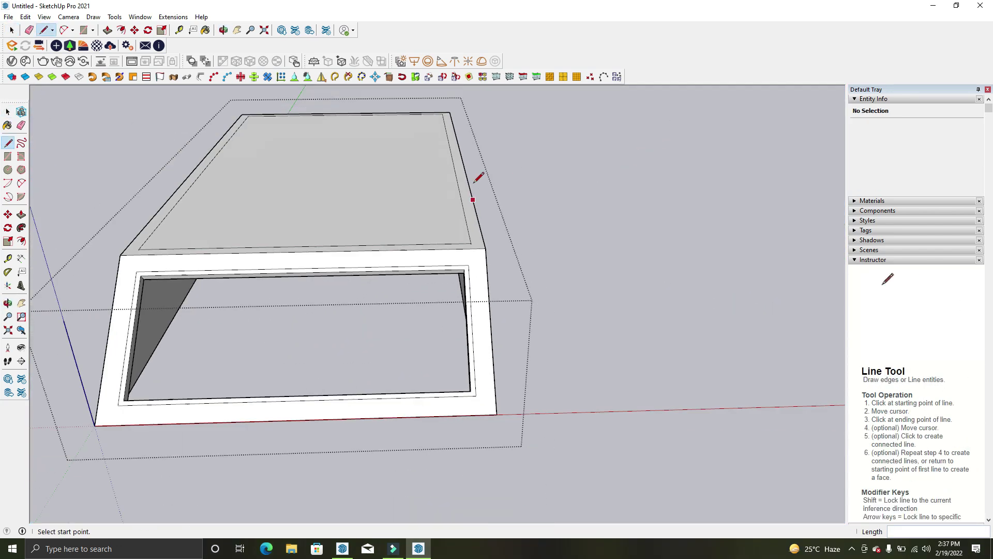
key(space)
scroll(474, 182, down, 3)
scroll(456, 222, up, 5)
middle_drag(432, 245, 590, 181)
Push/Pull the leftover triangular face and another opening face away to remove them
key(p)
scroll(556, 244, up, 5)
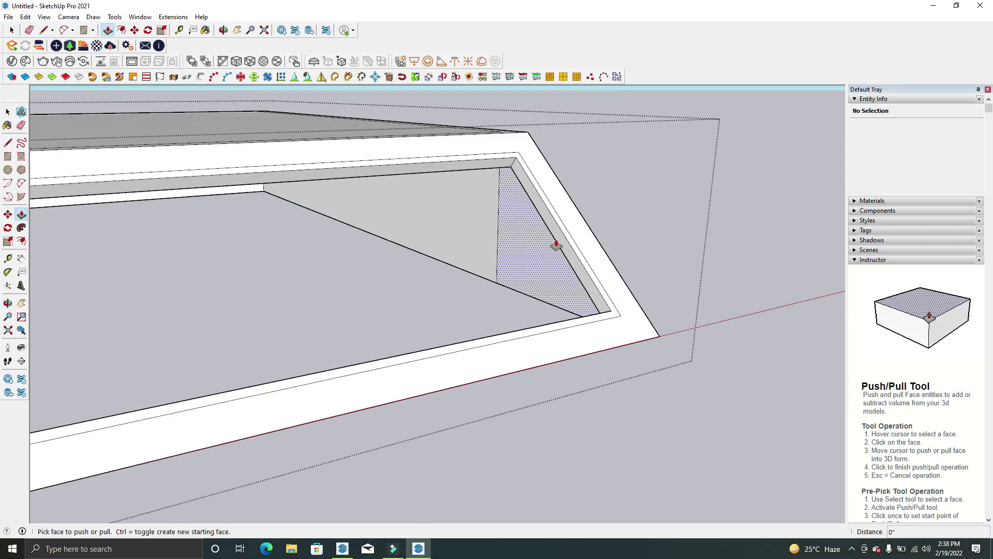
click(556, 244)
scroll(556, 244, down, 3)
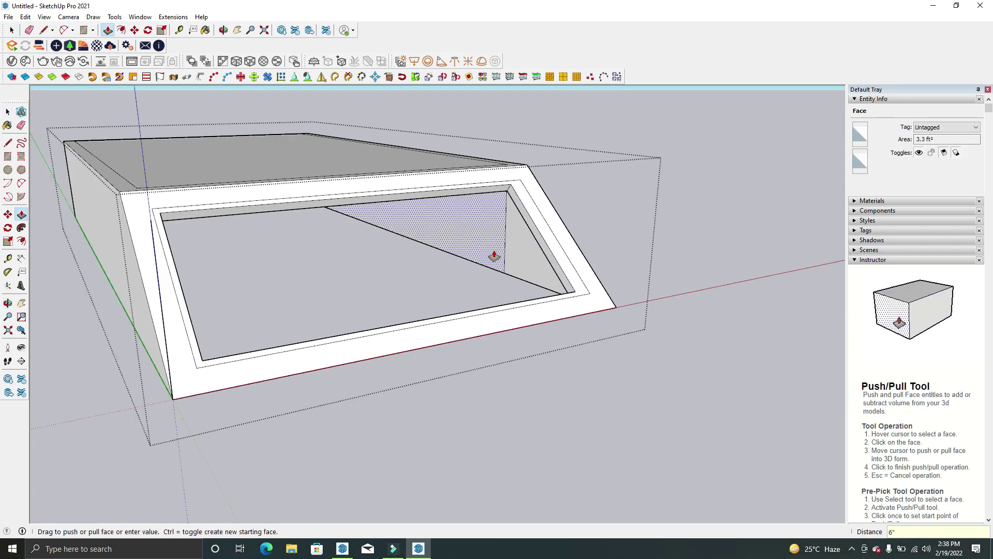
scroll(283, 274, up, 3)
click(299, 268)
scroll(499, 190, up, 3)
click(395, 210)
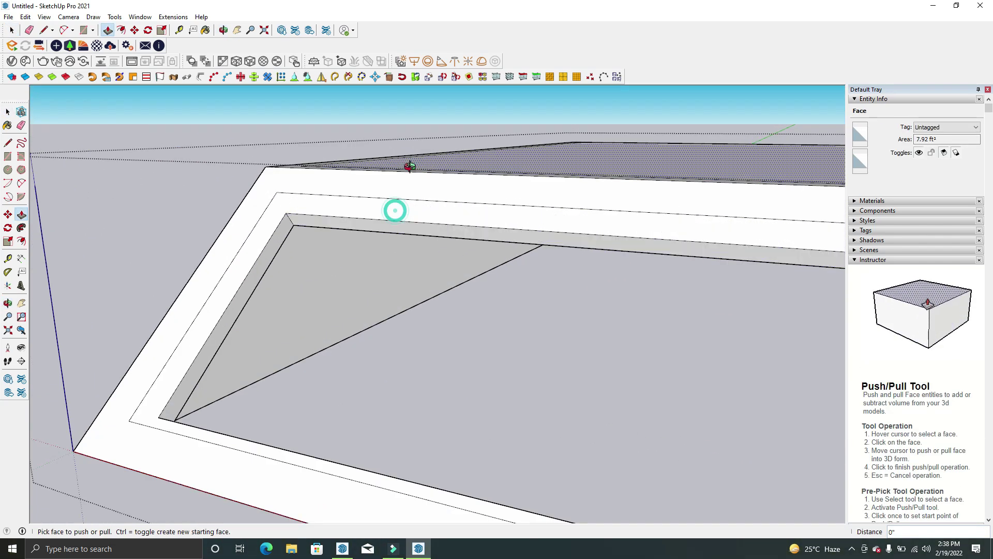
scroll(350, 355, down, 3)
scroll(327, 358, up, 4)
scroll(328, 357, down, 2)
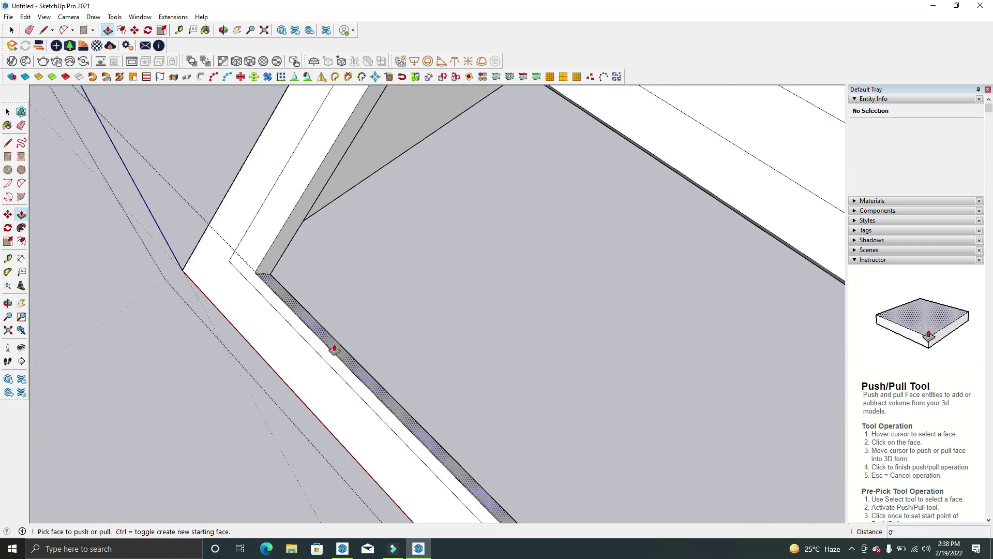
middle_drag(333, 344, 333, 349)
scroll(455, 314, down, 5)
Erase the stray inner rim edge and orbit to view the rooms and stairs inside
key(e)
click(693, 198)
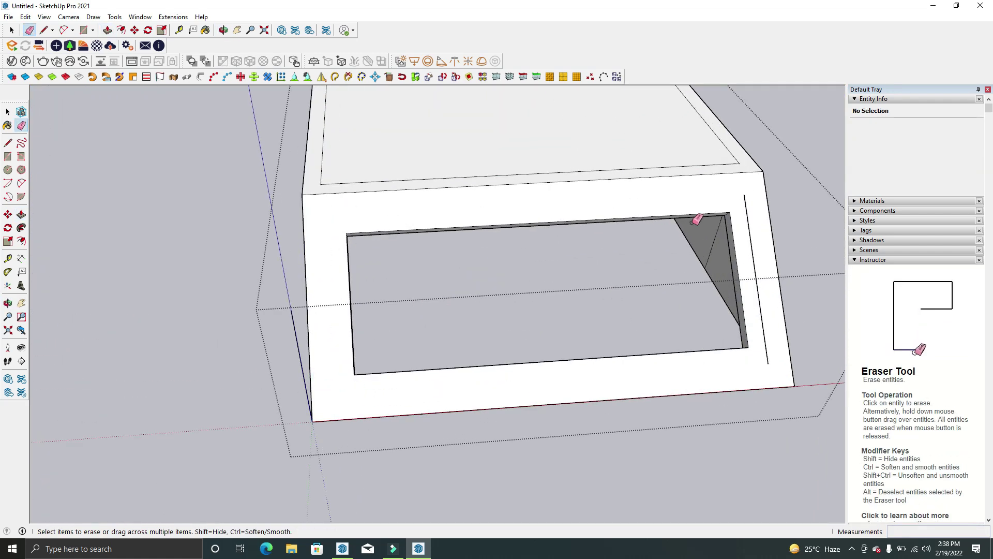
key(space)
middle_drag(336, 290, 294, 518)
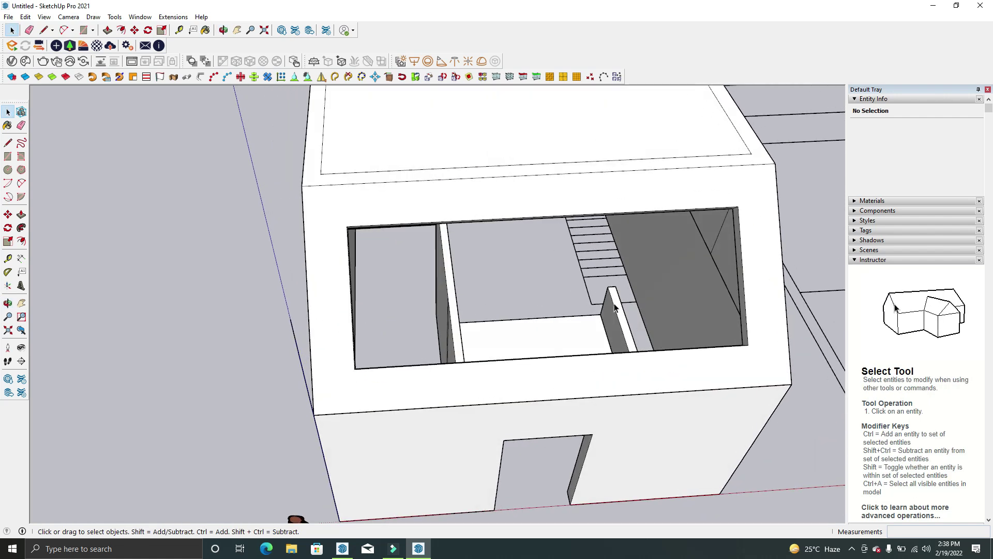
Trace a line along the opening's top to form the glazing face, then launch 1001bit Create Window Frame
click(84, 30)
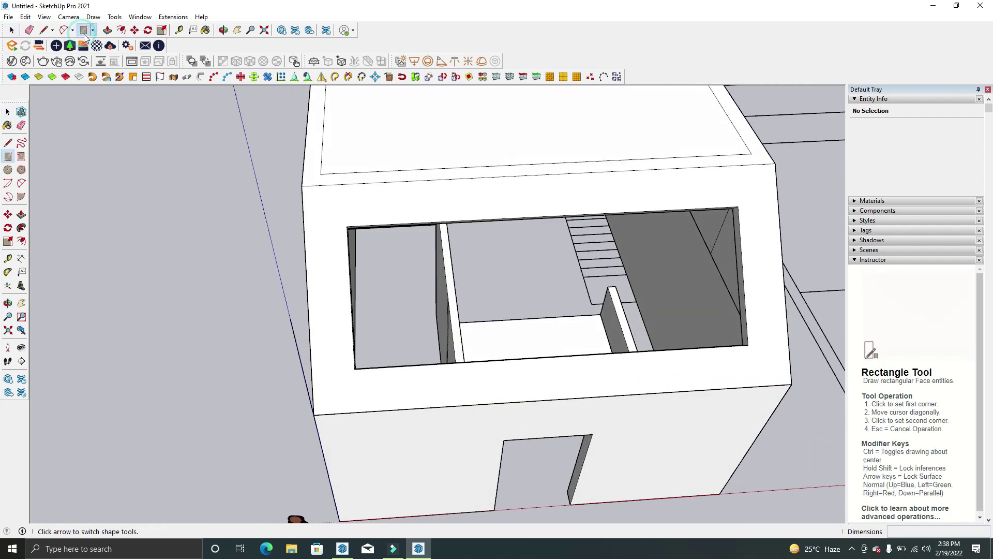
click(346, 226)
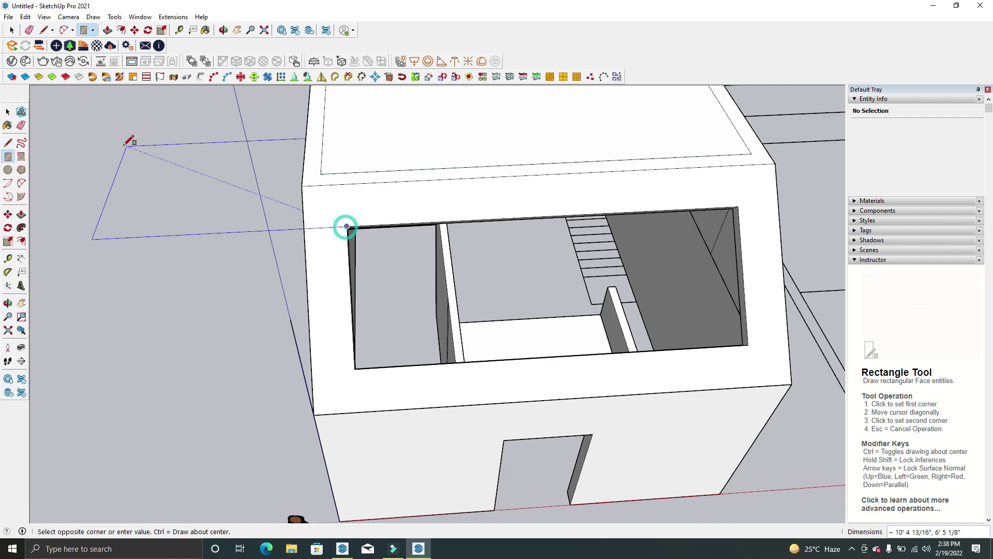
scroll(132, 144, down, 2)
scroll(565, 265, up, 2)
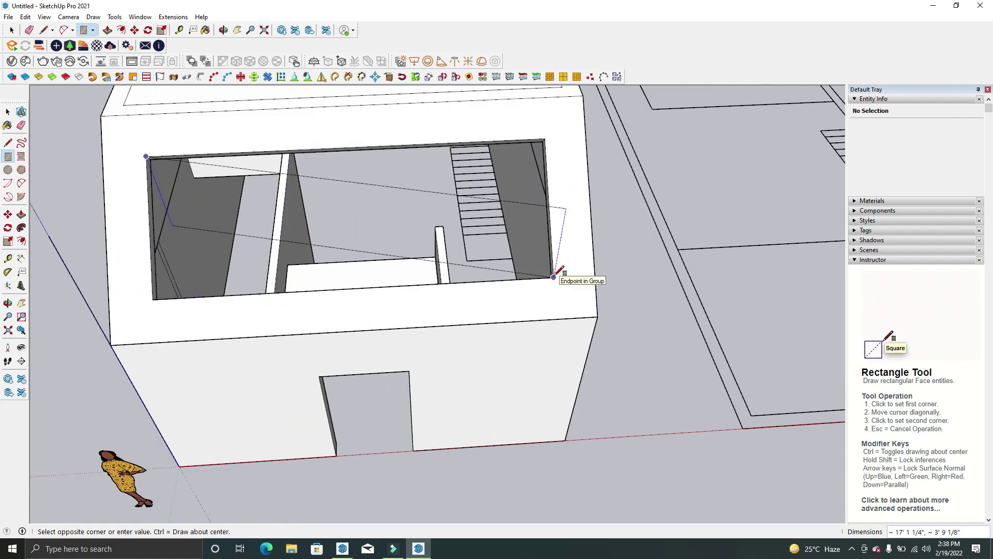
key(l)
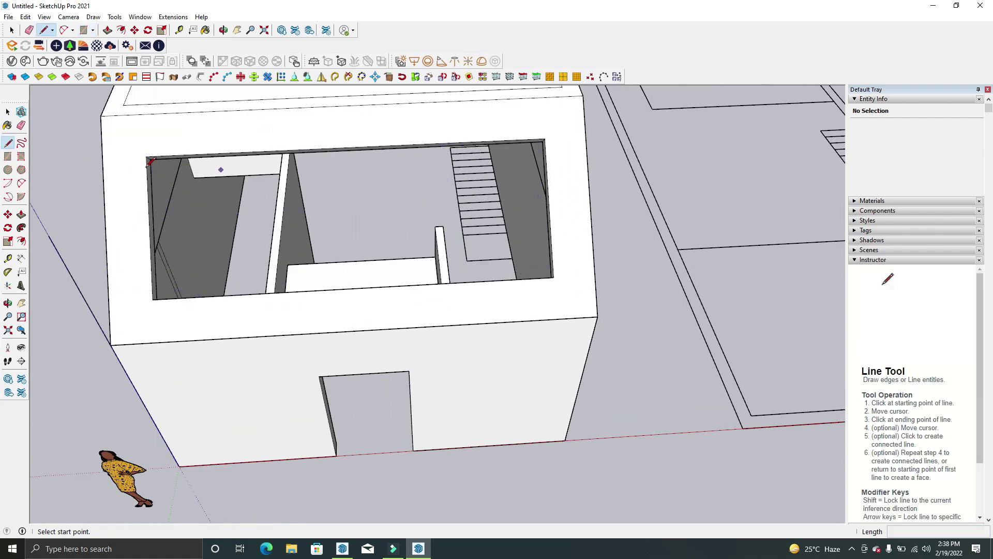
scroll(142, 154, up, 1)
click(147, 157)
scroll(147, 156, down, 1)
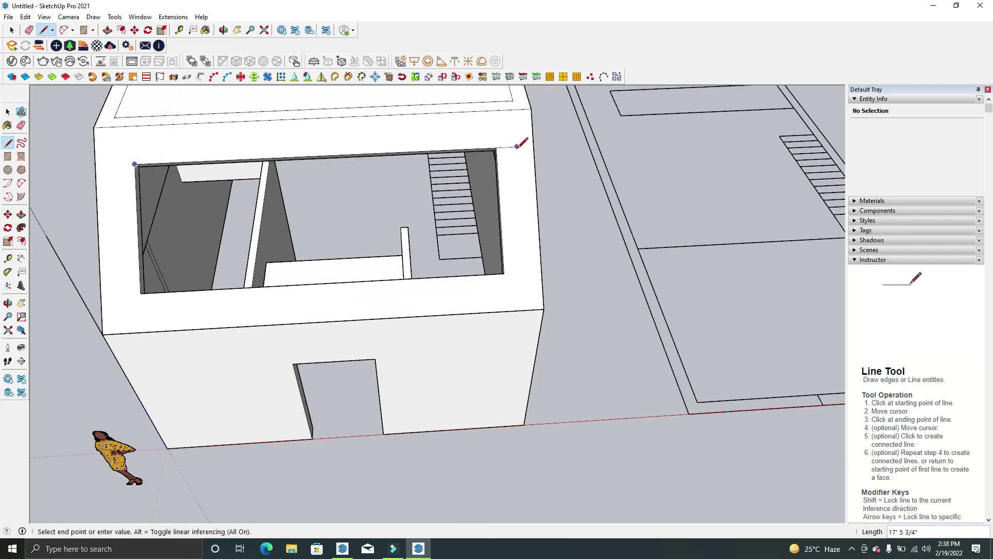
click(495, 147)
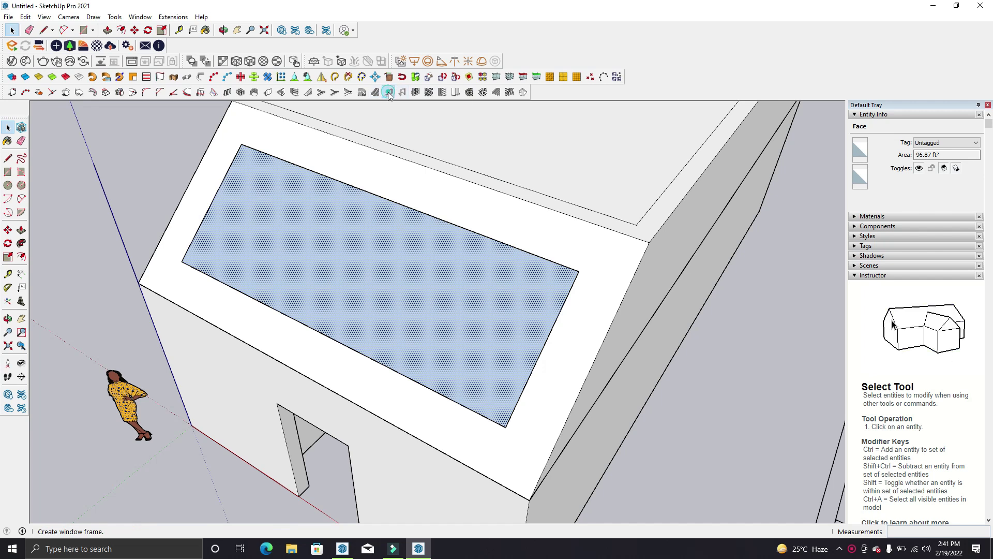
click(389, 93)
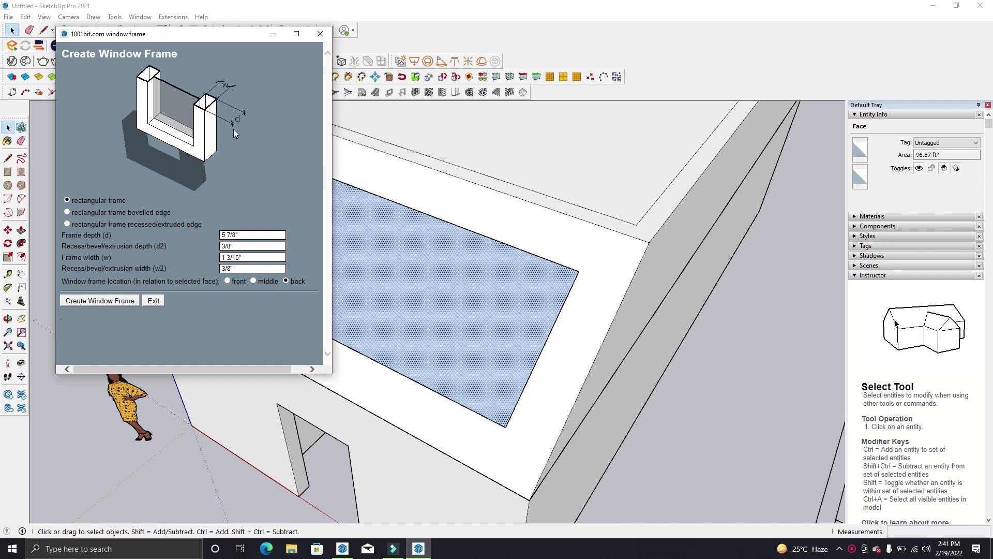
Choose the recessed/extruded edge frame style with depth 3", recess depth 1.5" and width 3"
click(67, 212)
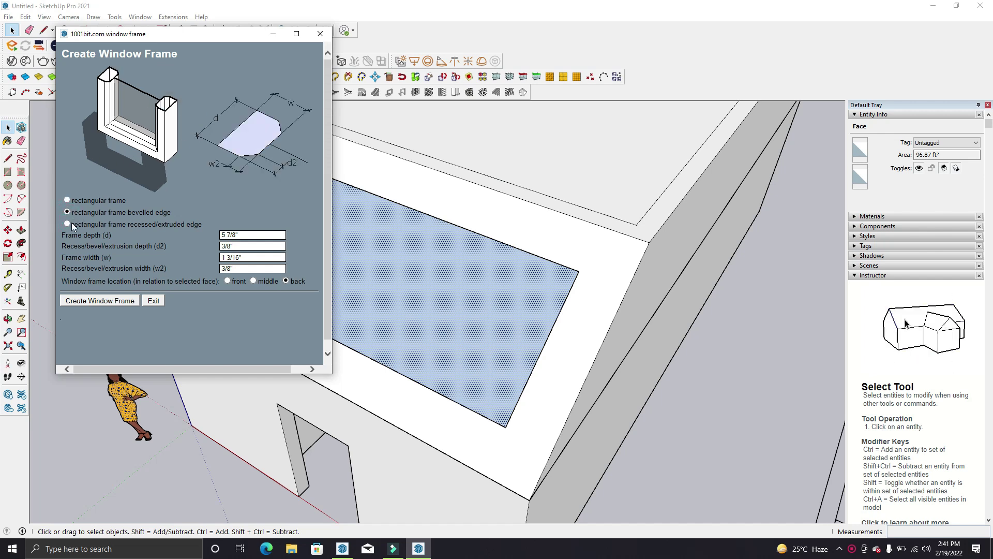
click(67, 224)
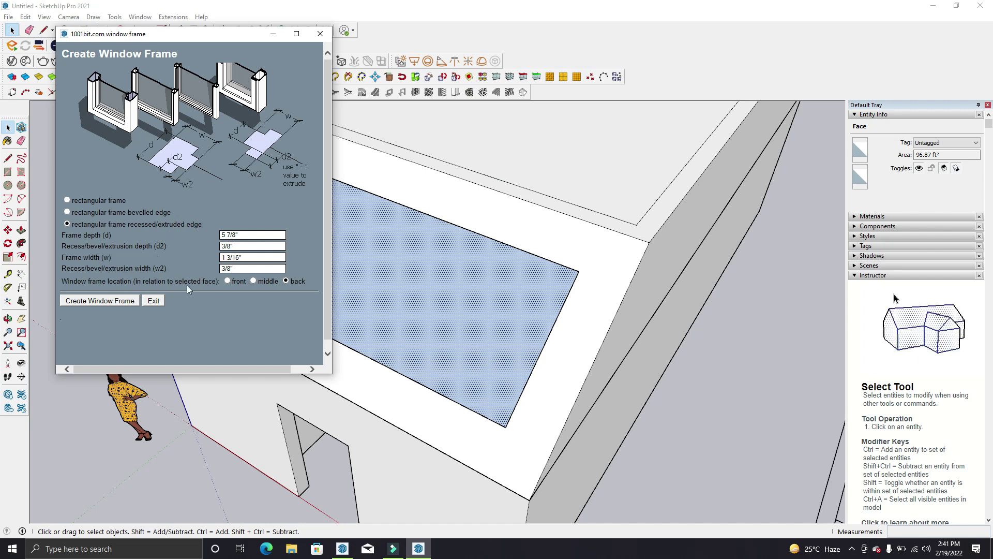
triple_click(260, 236)
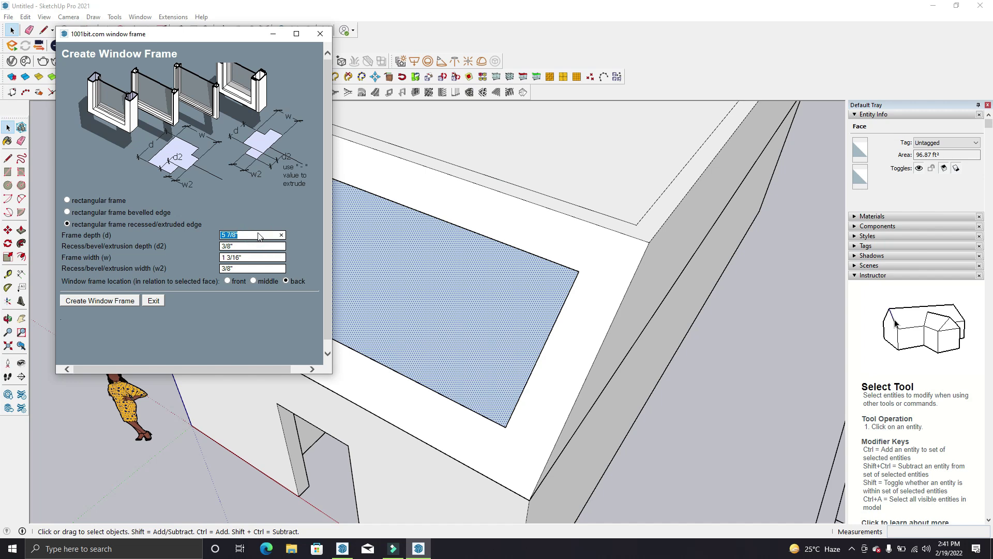
text(3")
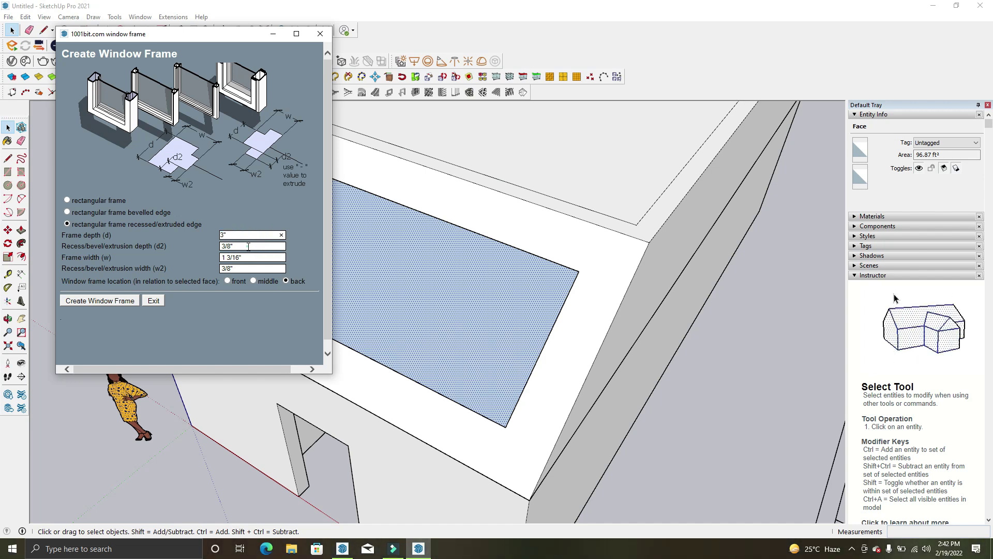
triple_click(248, 246)
text(1.5)
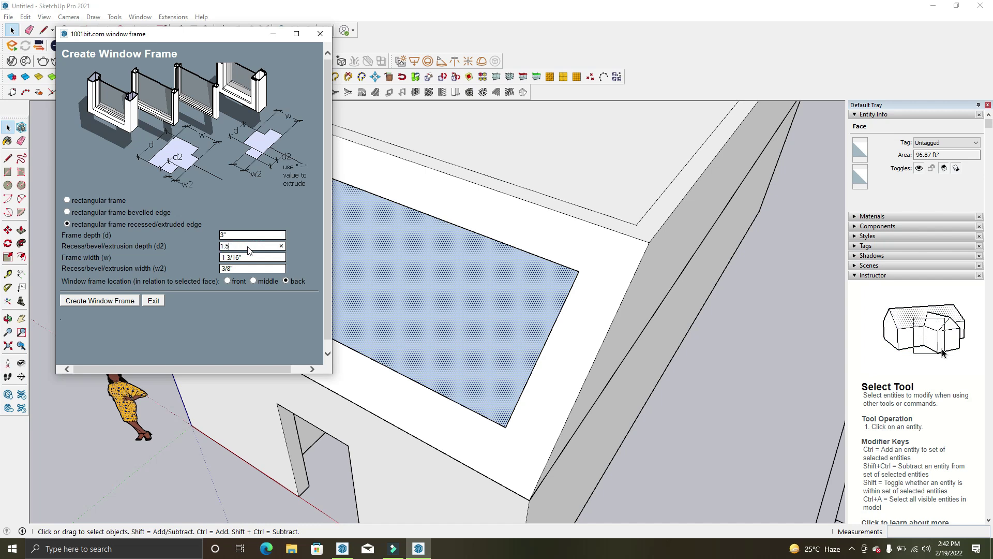
text(")
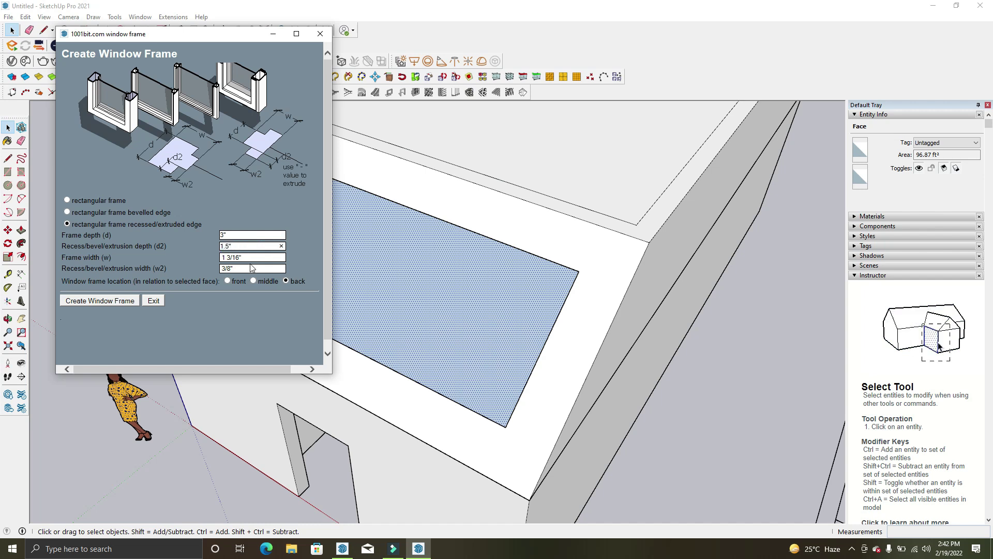
triple_click(252, 257)
text(3)
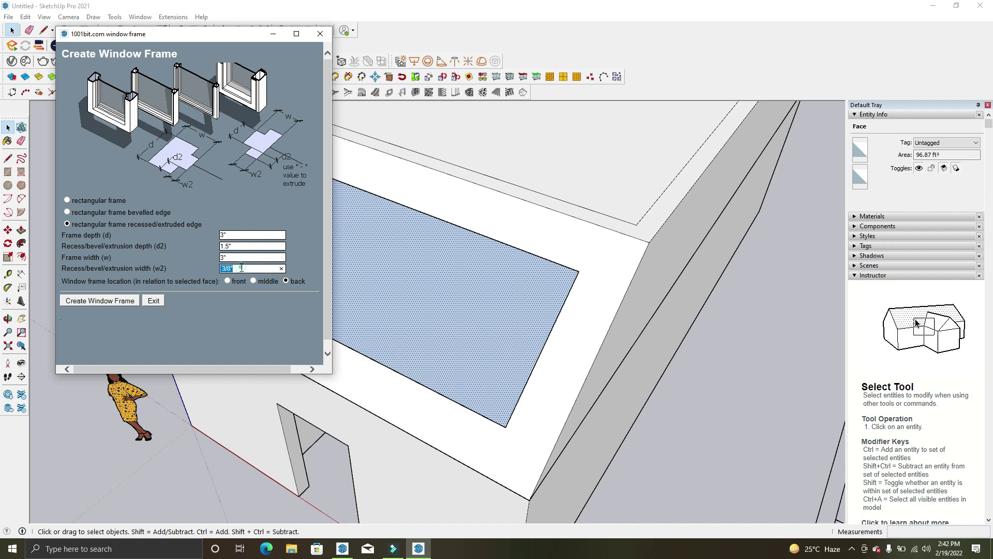
text(")
Generate the recessed frame on the glazing, then select the frame group and try the Scale tool
click(121, 299)
scroll(375, 376, up, 2)
mouse_move(376, 376)
middle_down()
mouse_move(494, 381)
mouse_move(729, 357)
mouse_move(755, 295)
mouse_move(723, 383)
mouse_move(716, 282)
mouse_move(648, 248)
mouse_move(560, 156)
mouse_move(451, 161)
mouse_move(587, 177)
mouse_move(559, 177)
mouse_move(535, 162)
mouse_move(665, 210)
middle_up()
click(535, 163)
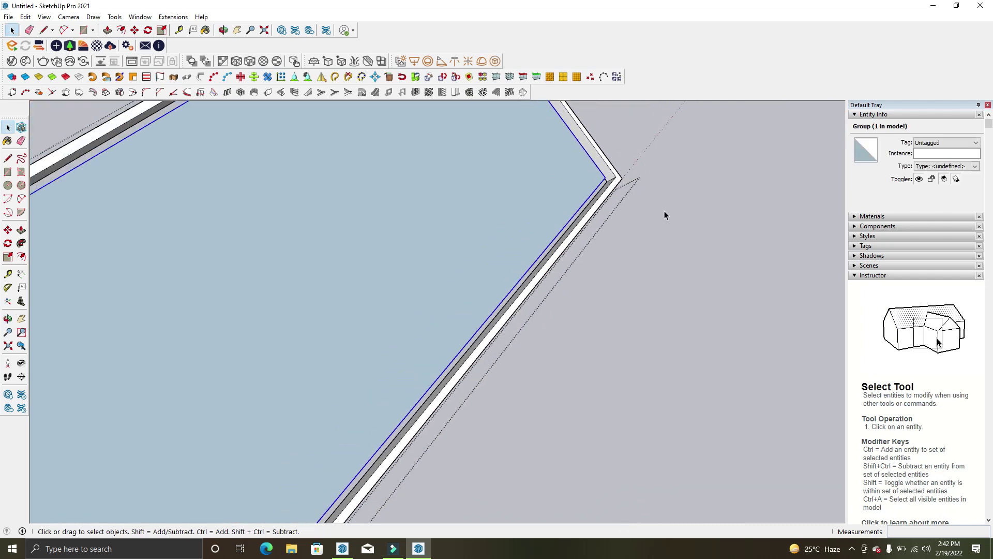
key(s)
mouse_move(499, 262)
middle_down()
mouse_move(533, 295)
mouse_move(411, 504)
middle_up()
scroll(417, 492, up, 1)
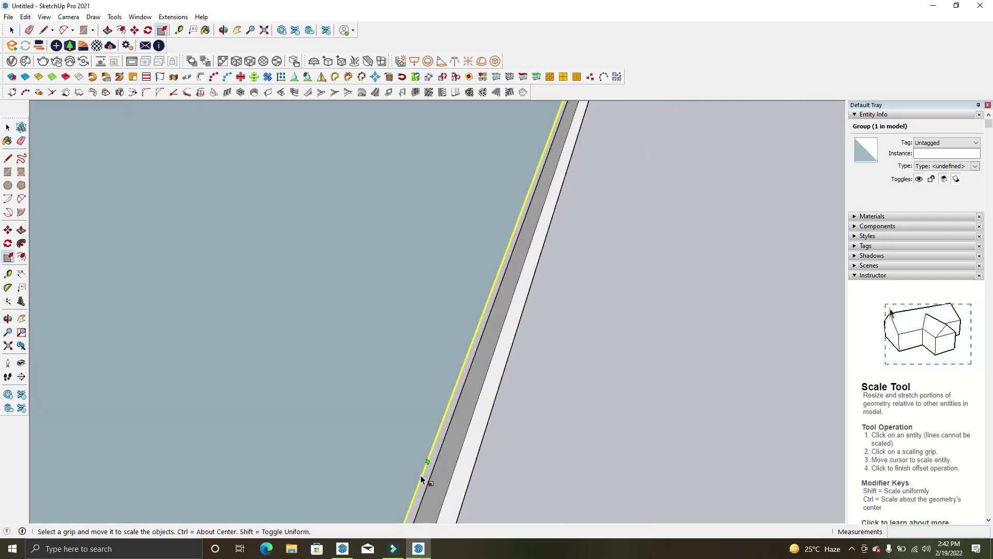
mouse_move(429, 462)
middle_down()
mouse_move(443, 470)
mouse_move(517, 450)
mouse_move(354, 267)
mouse_move(346, 231)
mouse_move(211, 224)
mouse_move(588, 215)
mouse_move(621, 262)
middle_up()
Orbit out to view the whole window and building, then enter the glazing group
scroll(260, 273, down, 5)
scroll(418, 261, up, 5)
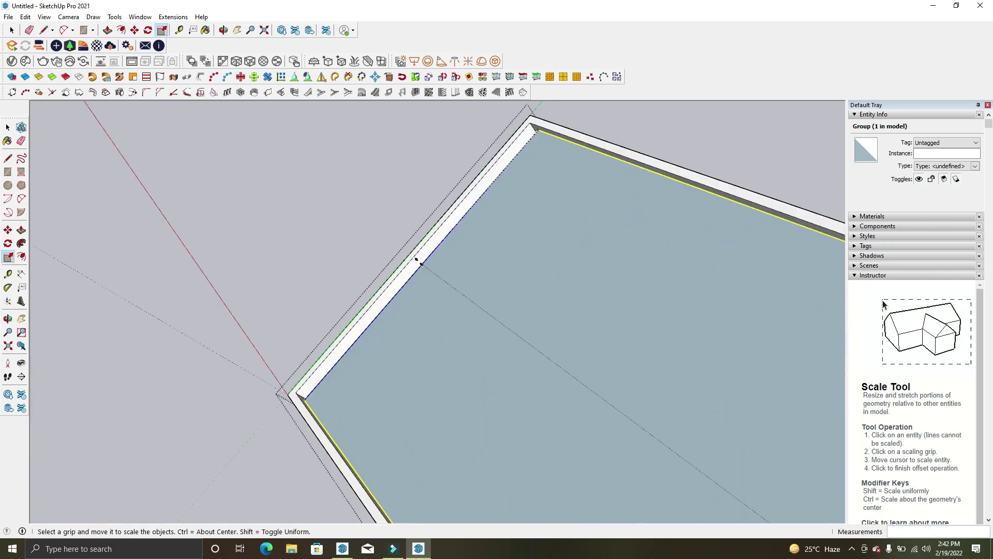
scroll(406, 266, down, 5)
middle_drag(151, 277, 377, 293)
key(space)
mouse_move(425, 325)
middle_down()
mouse_move(384, 322)
mouse_move(391, 301)
middle_up()
scroll(390, 301, up, 2)
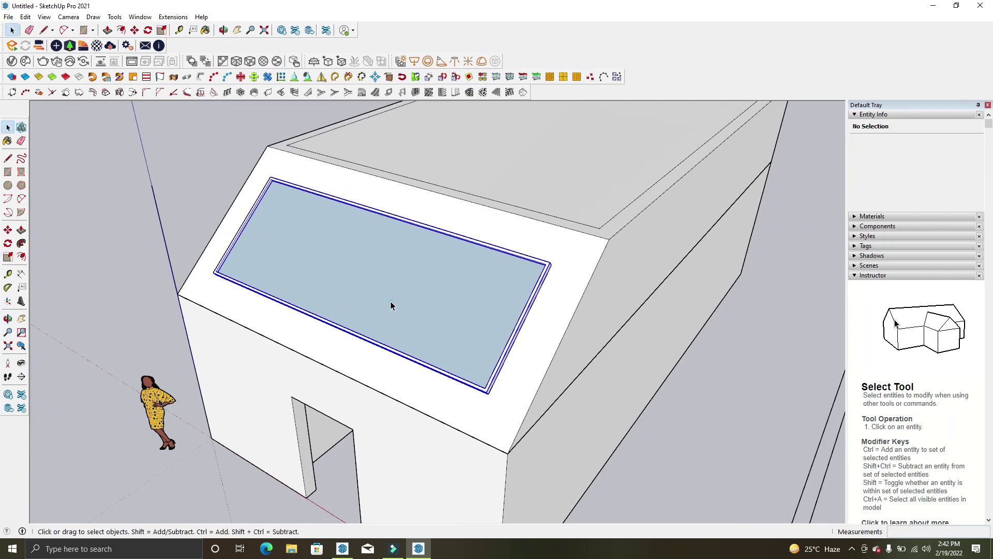
double_click(390, 301)
Reverse the glazing face and its edges so the front side faces outward
double_click(413, 289)
right_click(414, 288)
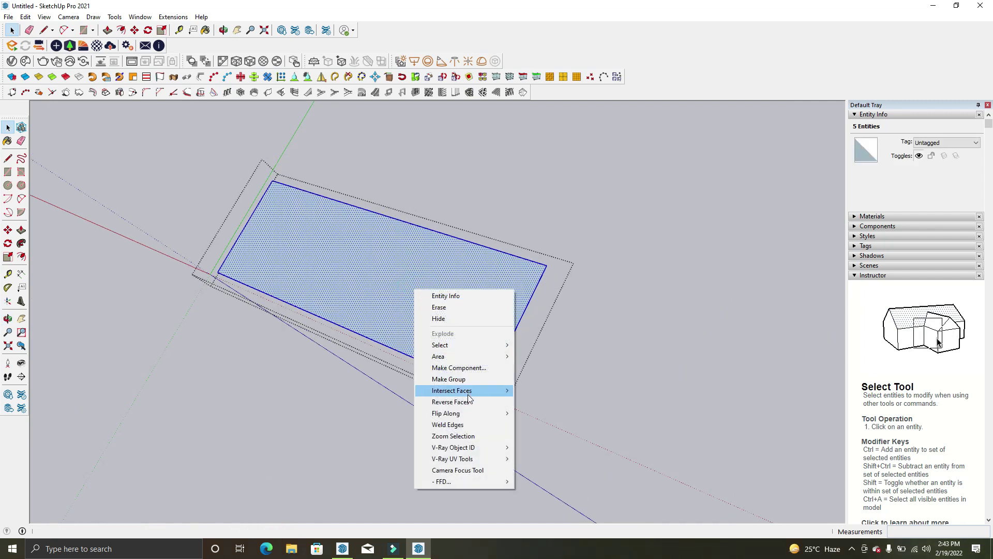
click(454, 402)
middle_drag(544, 399, 553, 389)
drag(633, 376, 663, 411)
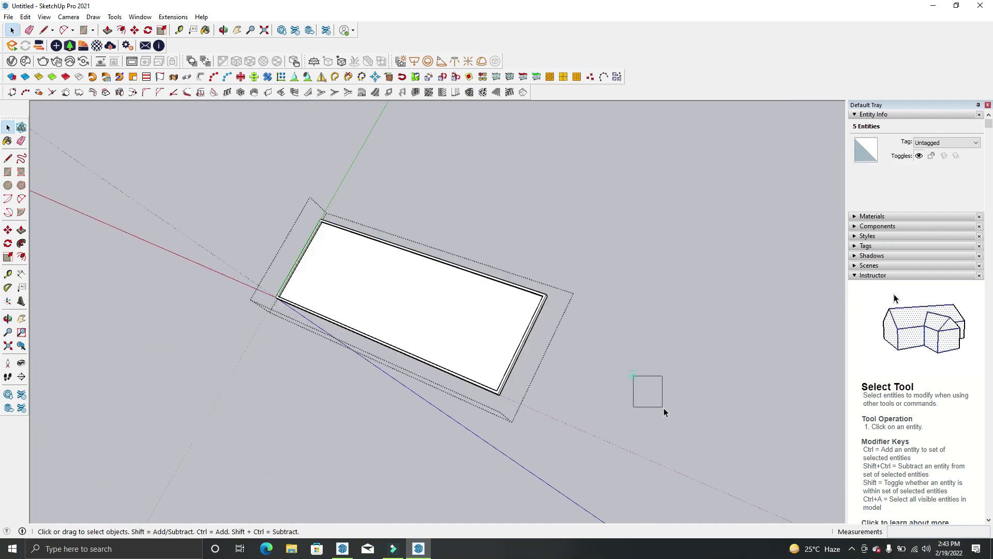
Orbit around the house to inspect the framed roof skylight and front doorway
mouse_move(483, 351)
middle_down()
mouse_move(492, 340)
mouse_move(436, 317)
mouse_move(411, 425)
middle_up()
scroll(484, 337, up, 3)
scroll(501, 429, up, 2)
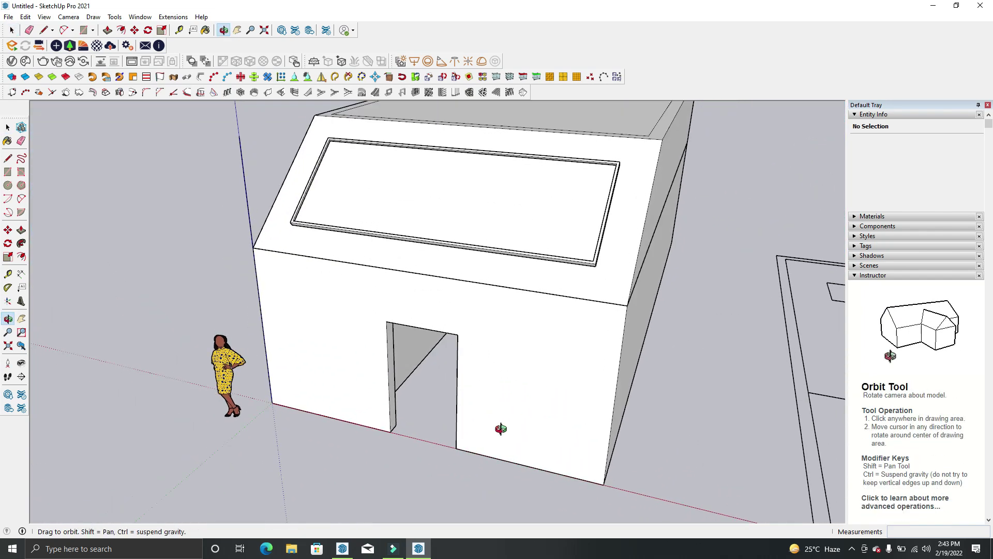
middle_drag(501, 428, 495, 420)
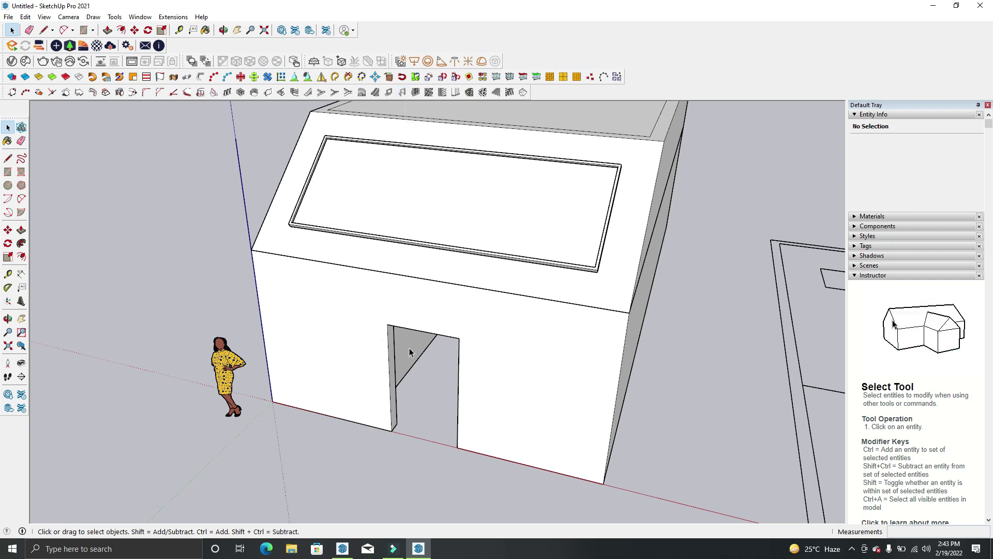
mouse_move(490, 361)
middle_down()
mouse_move(455, 284)
mouse_move(341, 352)
mouse_move(445, 375)
mouse_move(513, 337)
mouse_move(531, 243)
mouse_move(487, 266)
mouse_move(546, 280)
middle_up()
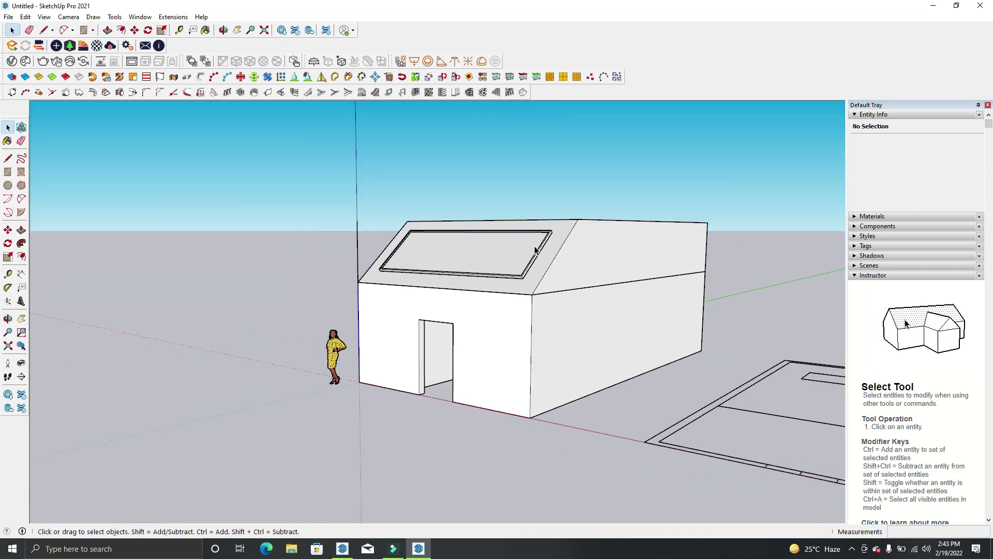
Select the roof group and begin moving it, cancelling the first attempt
click(543, 269)
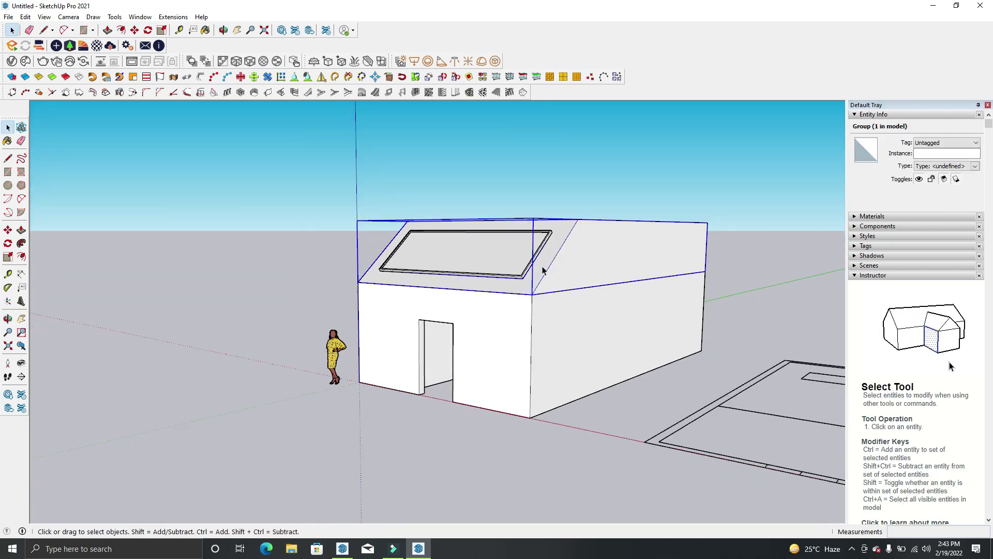
key(m)
click(560, 365)
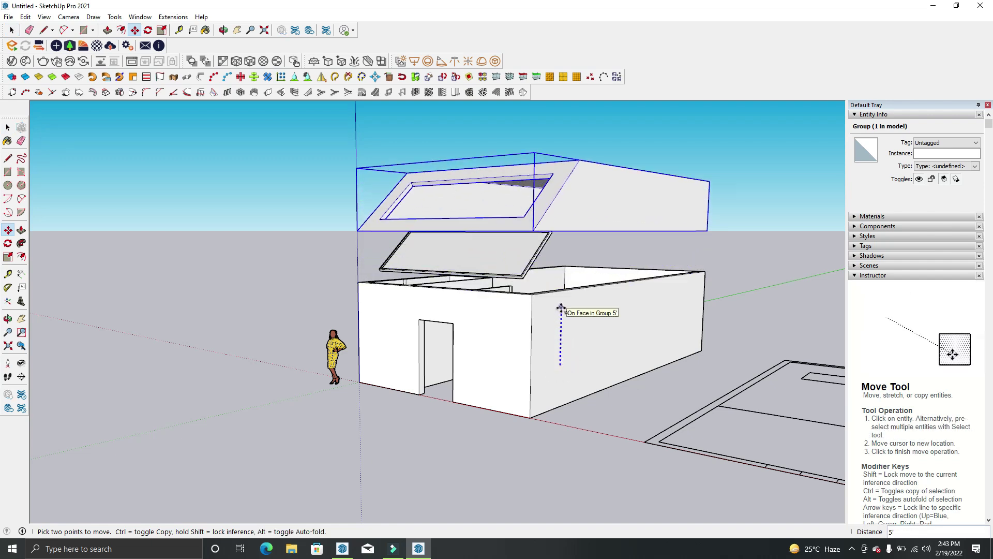
key(Escape)
key(space)
right_click(511, 250)
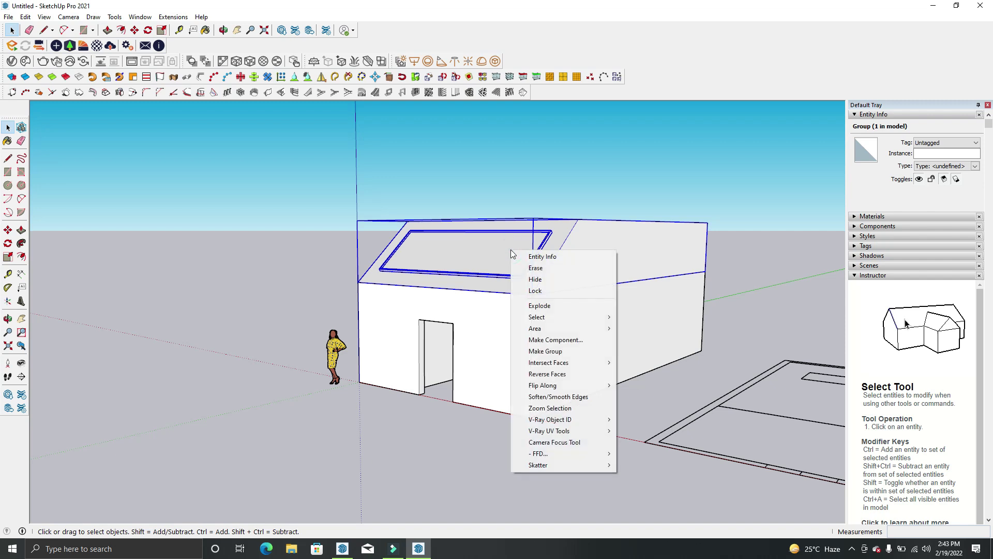
key(Escape)
Move the roof group up by 6 along the blue axis
key(m)
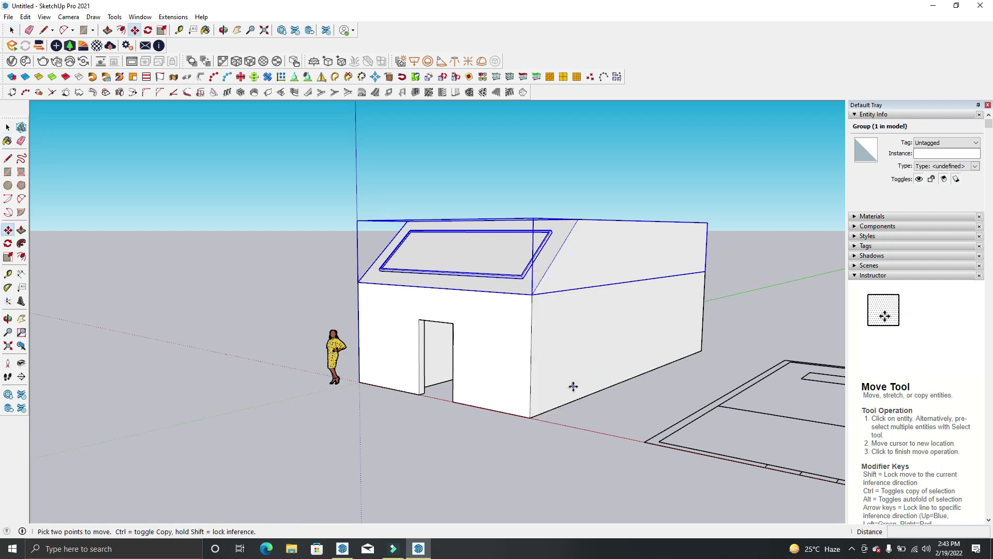
click(573, 386)
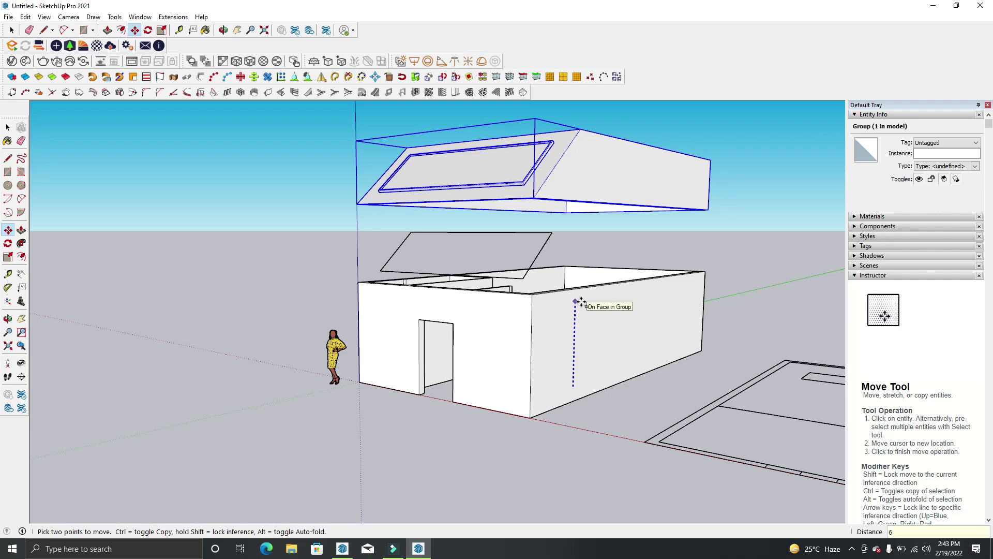
text(6)
key(Return)
Raise the roof group a further 6 along the blue axis
mouse_move(562, 275)
middle_down()
mouse_move(559, 239)
mouse_move(565, 289)
middle_up()
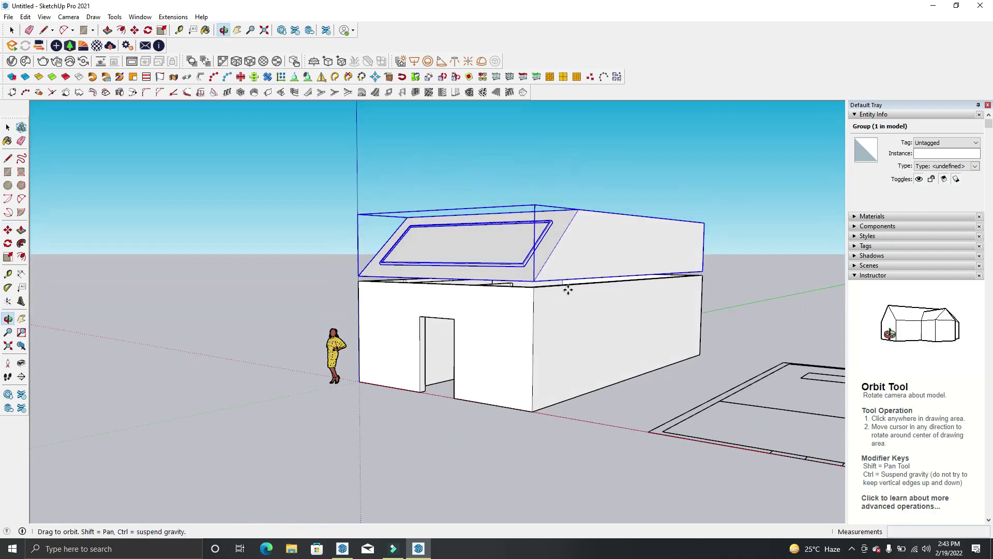
click(566, 288)
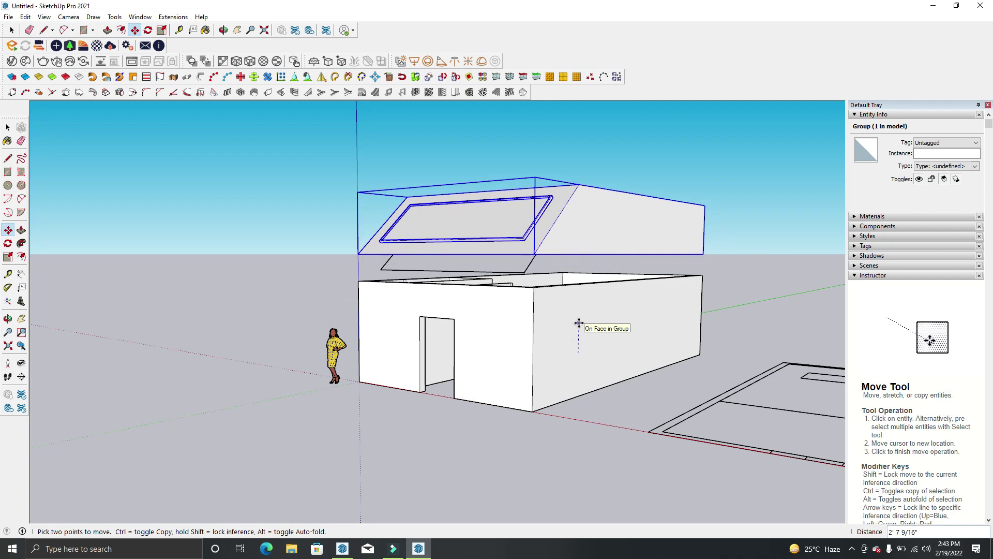
text(6)
key(Return)
key(space)
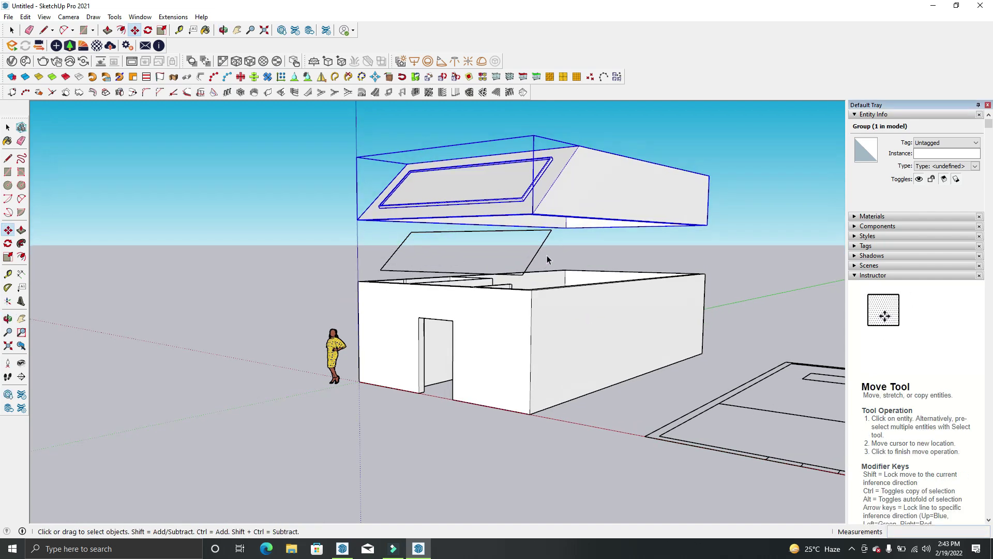
Delete the stray floating edge outline left above the walls
scroll(547, 256, up, 3)
triple_click(535, 255)
key(Delete)
mouse_move(535, 255)
middle_down()
mouse_move(569, 392)
mouse_move(740, 381)
mouse_move(535, 265)
mouse_move(472, 317)
mouse_move(507, 416)
middle_up()
scroll(551, 434, up, 3)
scroll(551, 433, down, 3)
scroll(551, 433, down, 1)
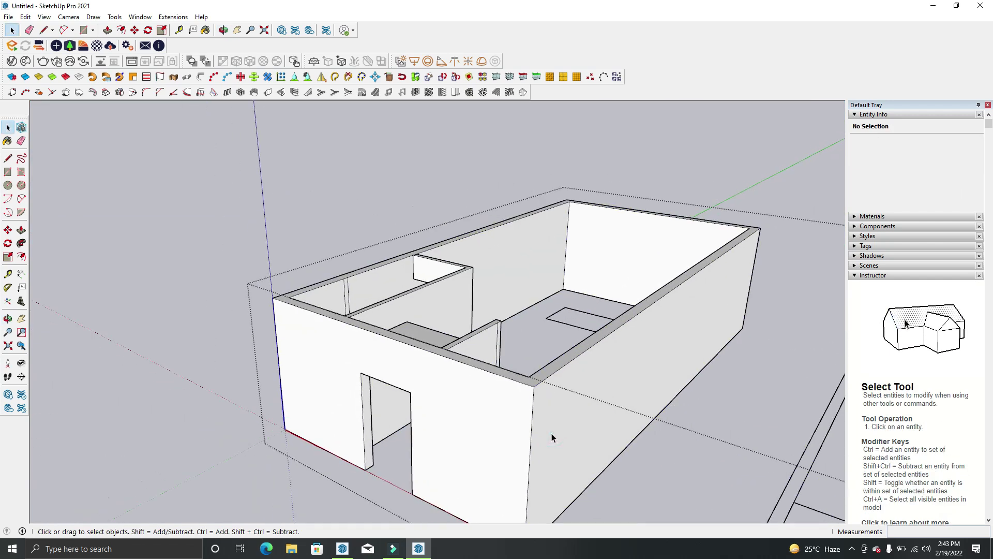
scroll(469, 428, down, 1)
scroll(533, 392, down, 1)
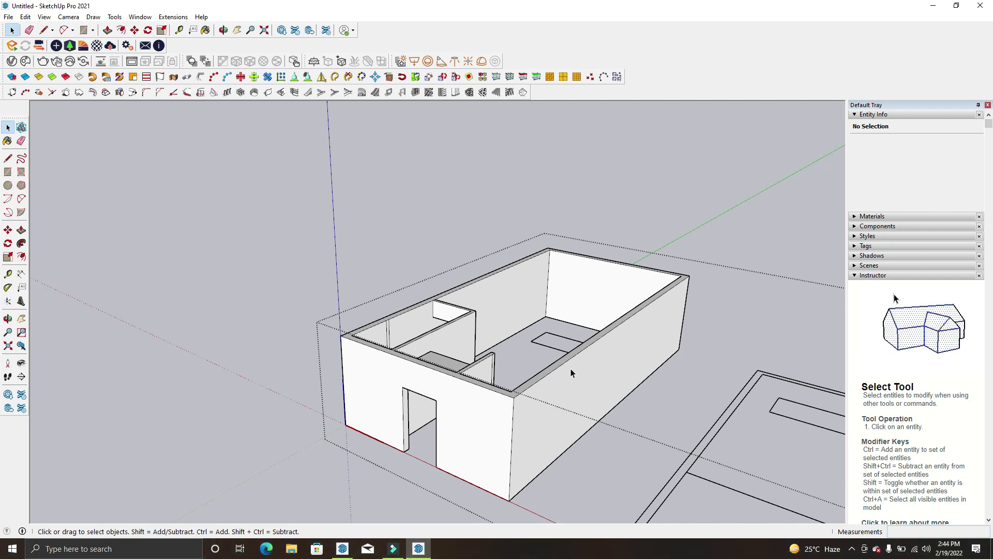
Turn off Hide Rest Of Model so the whole house shows during editing
click(46, 16)
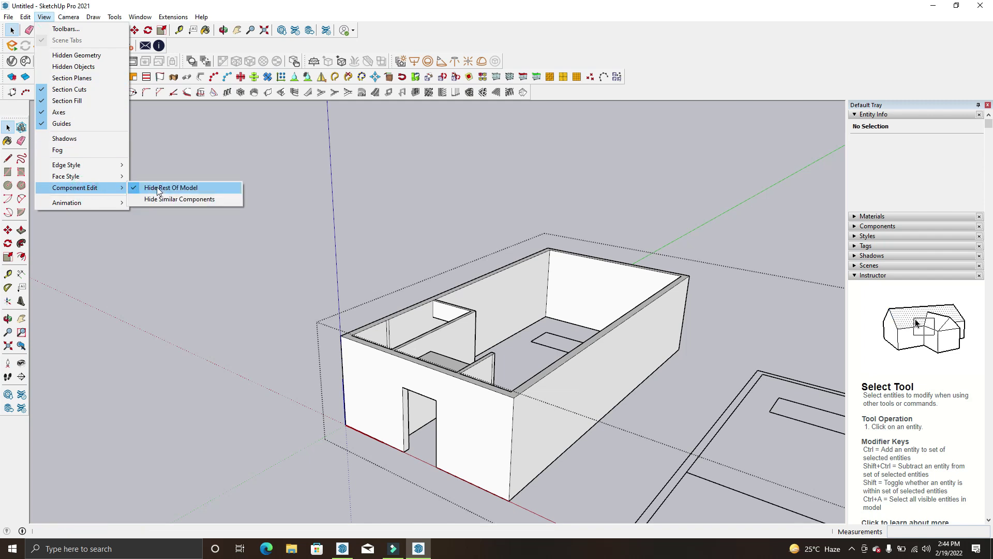
click(185, 192)
mouse_move(626, 327)
middle_down()
mouse_move(565, 365)
mouse_move(505, 334)
middle_up()
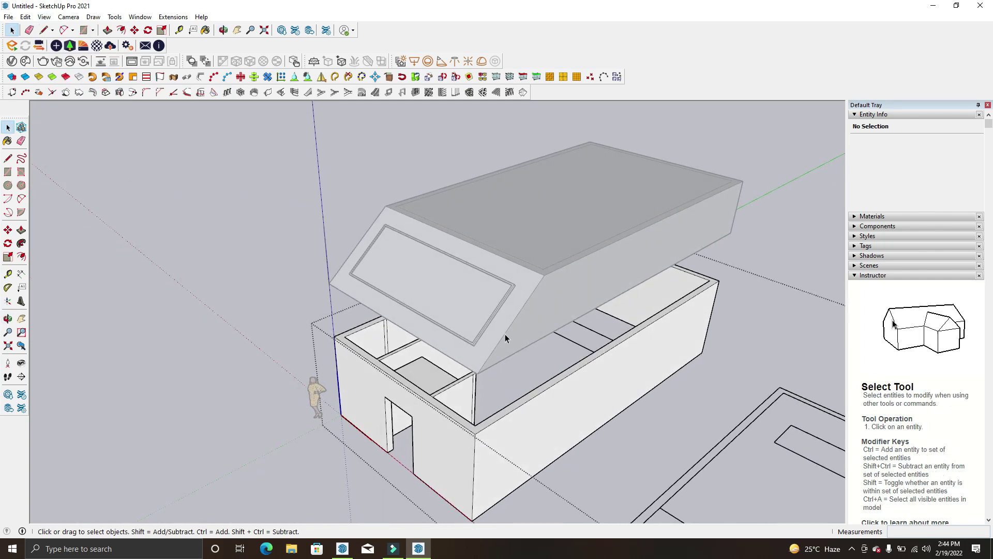
Push/pull the wall tops up to meet the lifted roof edge
key(p)
scroll(479, 434, up, 3)
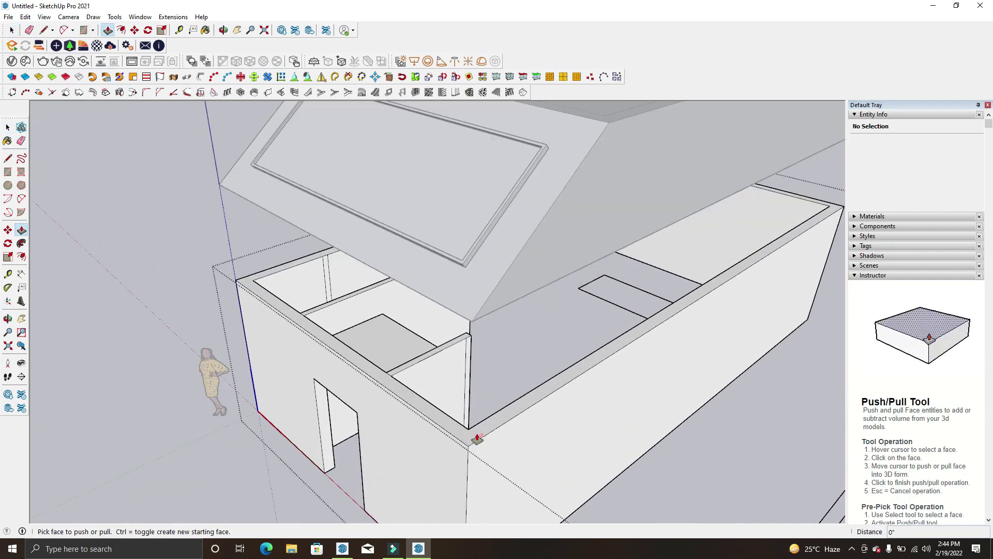
scroll(483, 439, down, 2)
key(space)
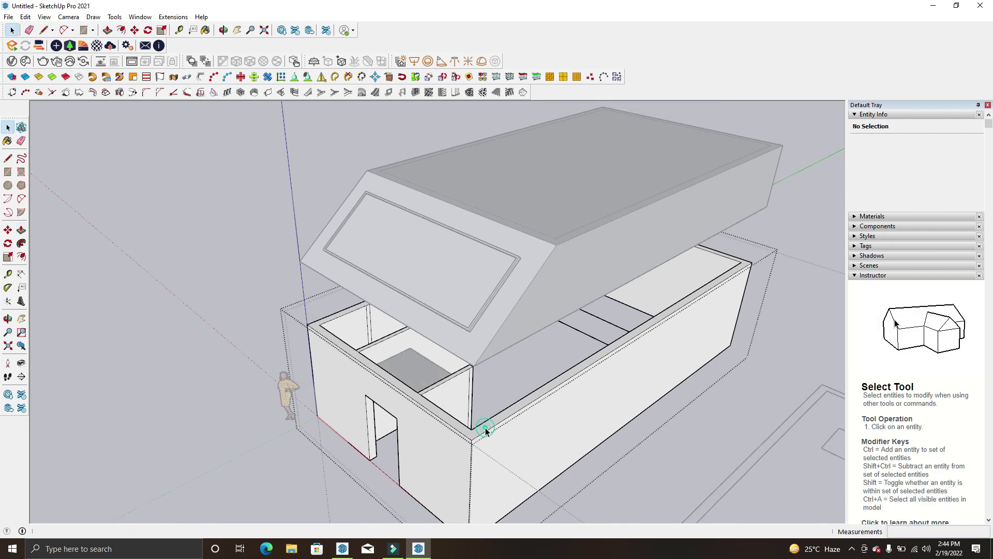
drag(478, 433, 475, 365)
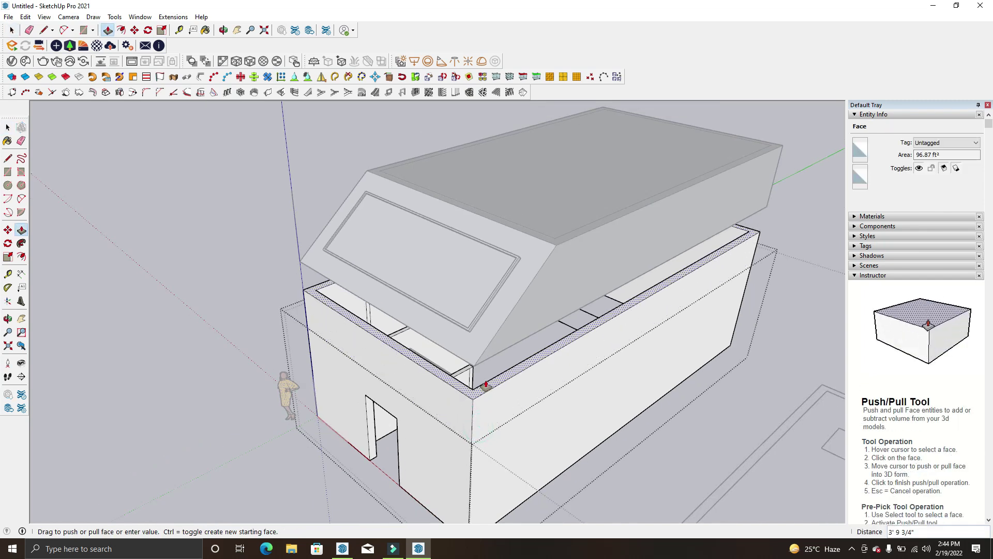
key(space)
mouse_move(545, 414)
middle_down()
mouse_move(510, 307)
mouse_move(182, 395)
mouse_move(465, 295)
mouse_move(523, 288)
middle_up()
Measure from the roof corner, orbit to an angled view, and select everything
key(t)
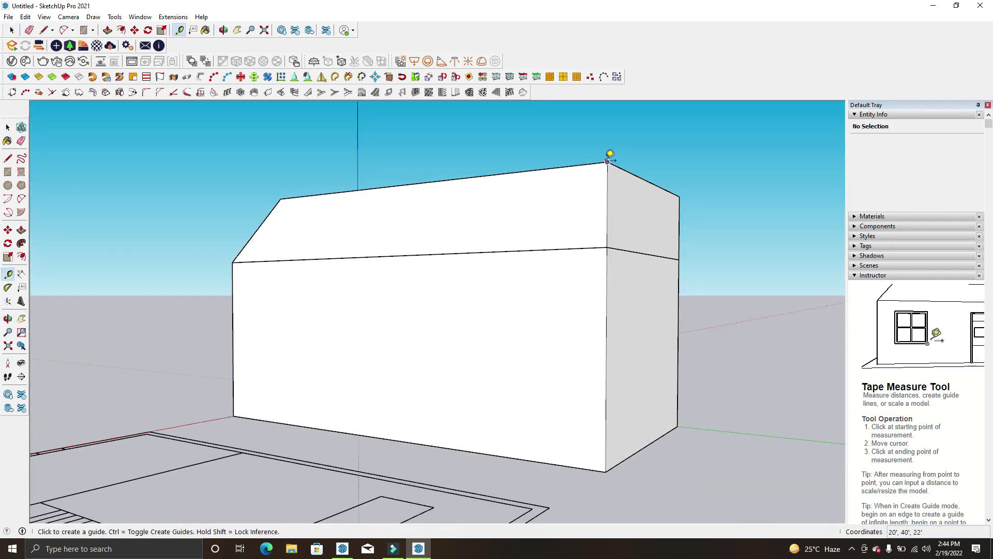
click(608, 161)
key(space)
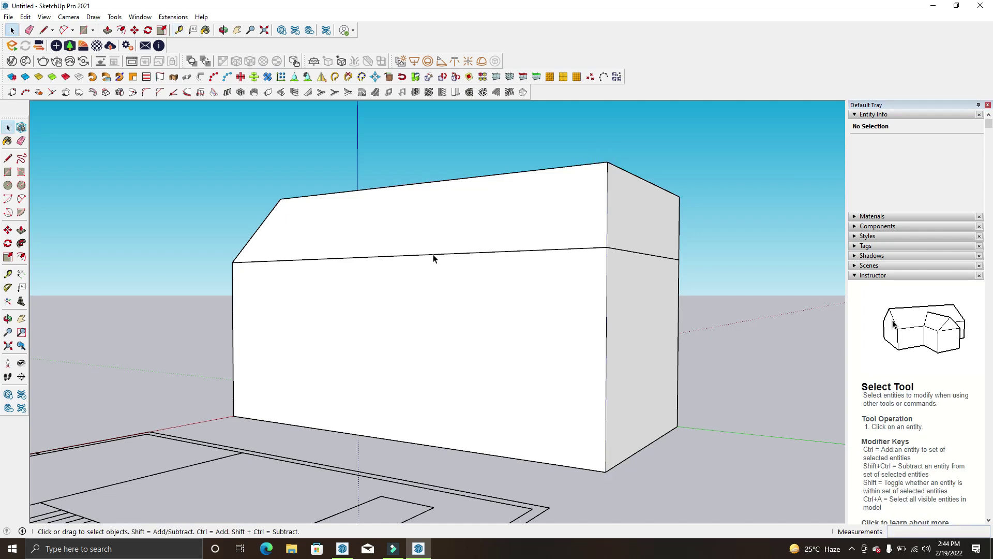
mouse_move(239, 312)
middle_down()
mouse_move(603, 317)
mouse_move(724, 238)
mouse_move(724, 357)
mouse_move(529, 383)
middle_up()
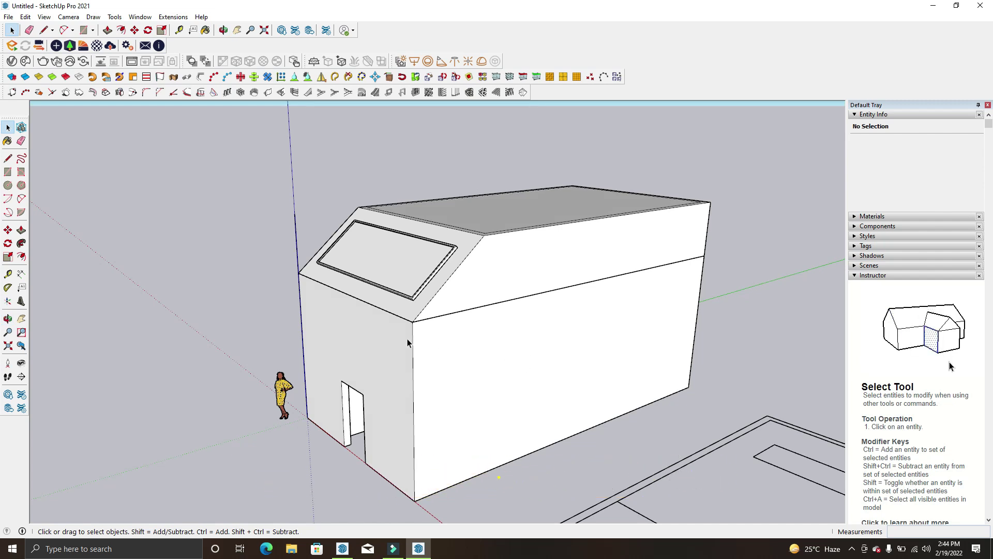
key(ctrl+a)
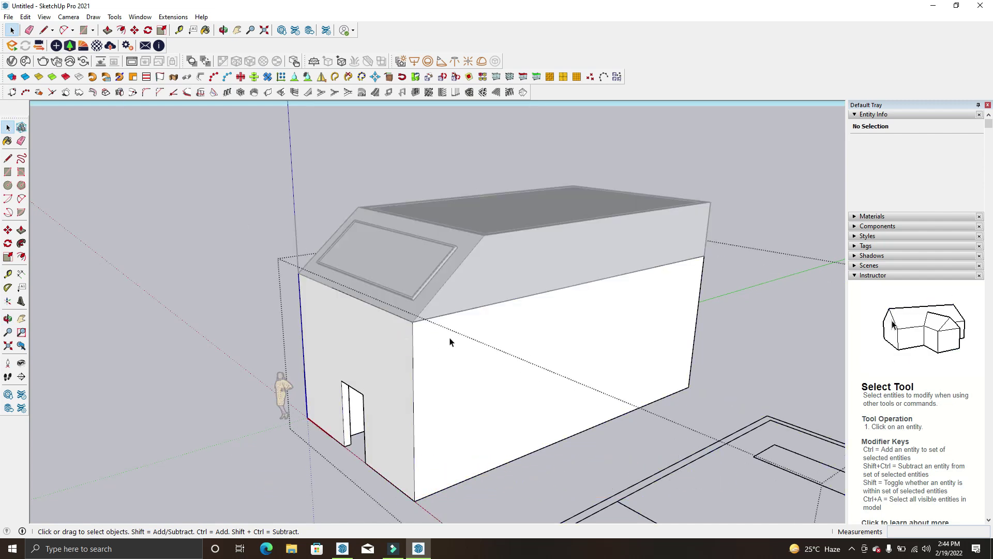
Open the house group and draw a window rectangle on the long side wall
click(452, 336)
double_click(448, 339)
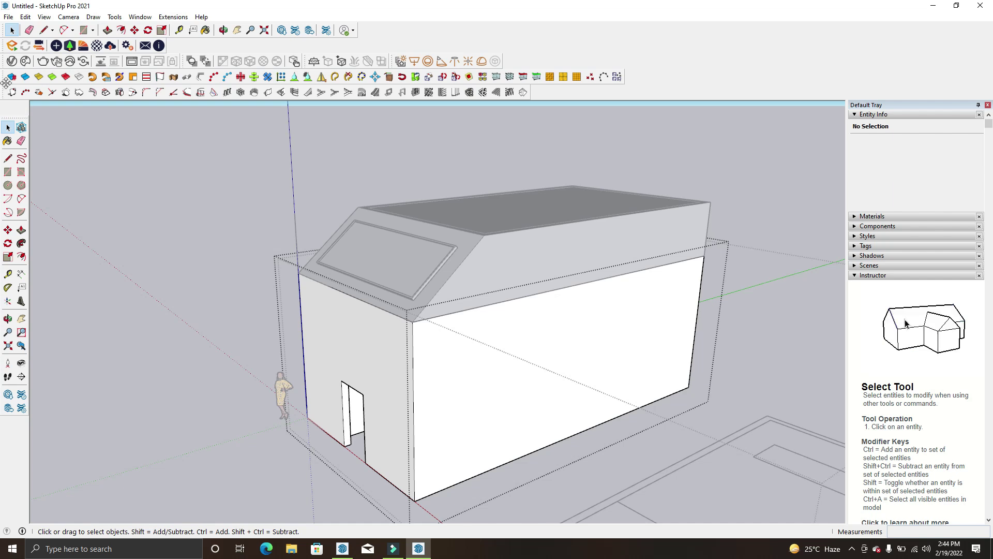
click(82, 31)
scroll(455, 343, up, 1)
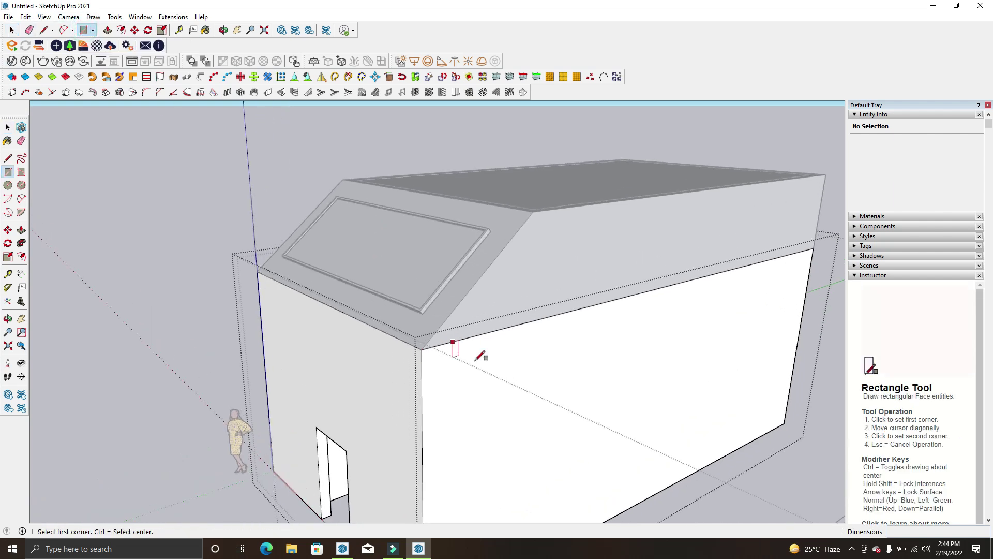
scroll(461, 372, up, 1)
scroll(406, 400, up, 1)
scroll(406, 400, up, 1)
click(352, 309)
scroll(466, 357, down, 1)
scroll(467, 344, up, 1)
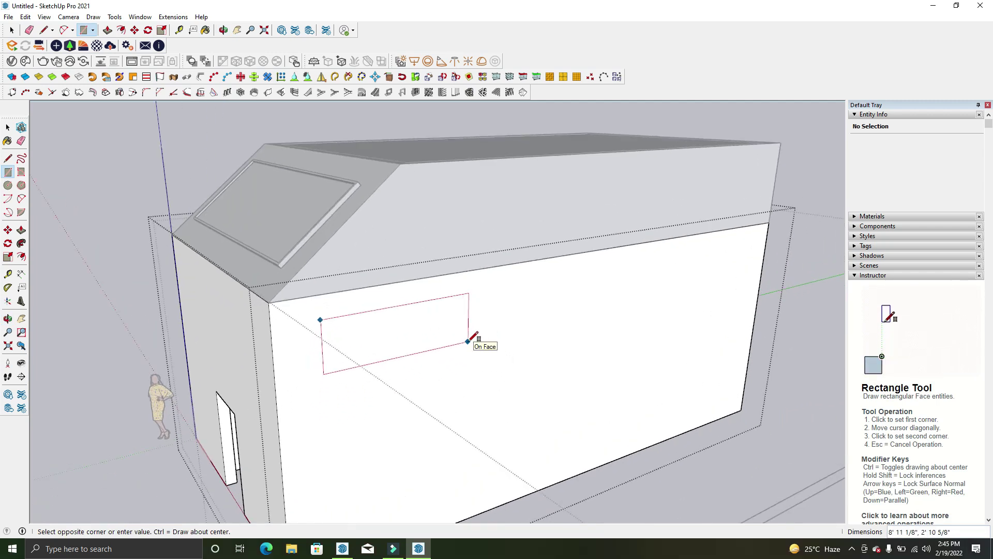
scroll(459, 337, up, 1)
click(444, 337)
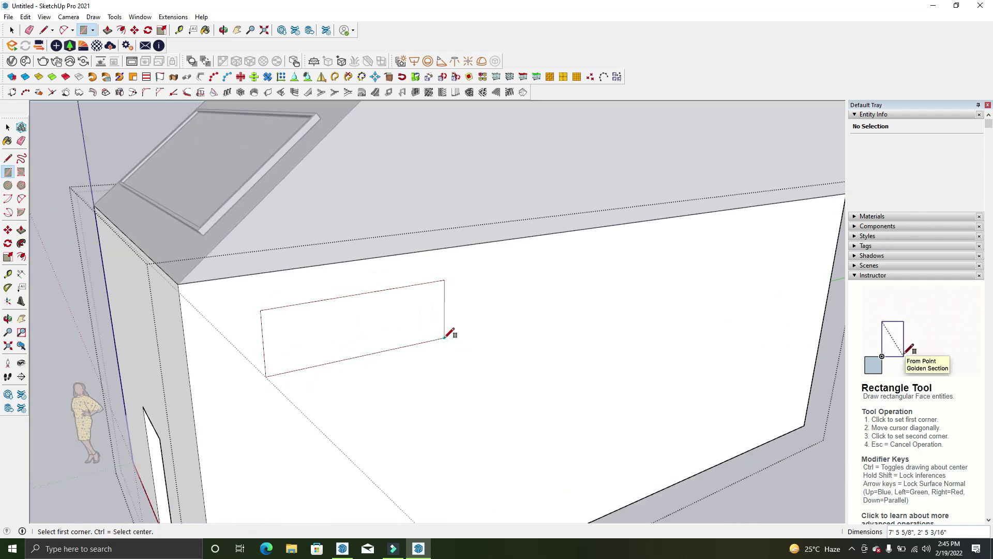
Copy the window rectangle lower on the wall with Move plus Ctrl
key(p)
mouse_move(343, 348)
middle_down()
mouse_move(284, 341)
mouse_move(368, 262)
mouse_move(533, 227)
mouse_move(496, 206)
middle_up()
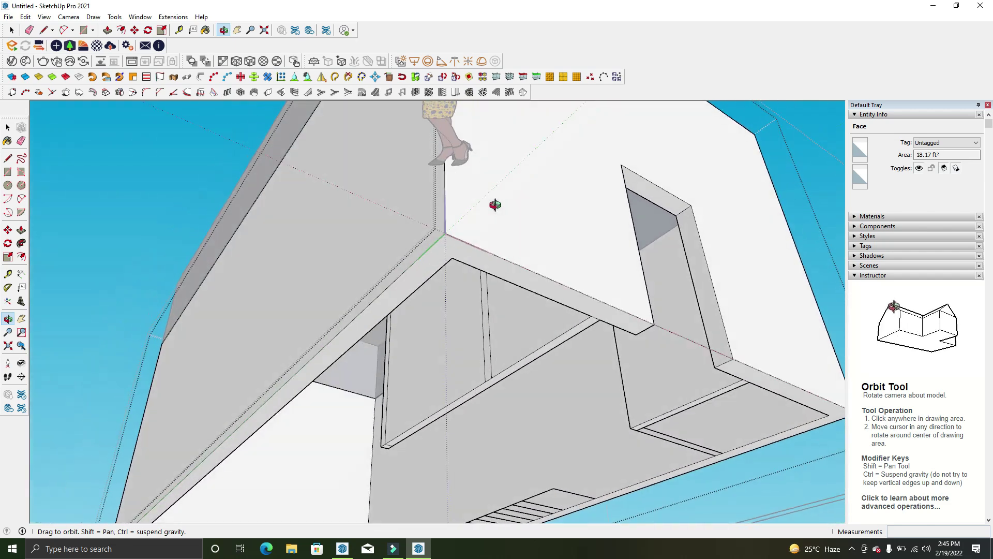
mouse_move(781, 429)
middle_down()
mouse_move(443, 377)
mouse_move(222, 510)
mouse_move(477, 439)
mouse_move(565, 444)
mouse_move(572, 390)
mouse_move(488, 452)
mouse_move(544, 270)
mouse_move(523, 357)
mouse_move(519, 306)
mouse_move(332, 238)
mouse_move(557, 242)
mouse_move(607, 183)
mouse_move(606, 195)
mouse_move(519, 233)
middle_up()
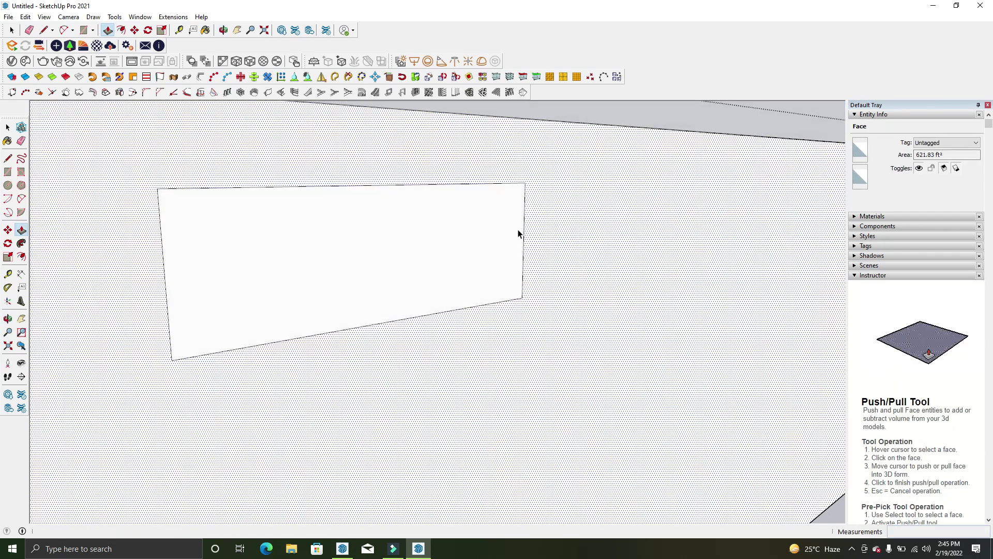
key(space)
click(474, 241)
scroll(474, 241, down, 3)
scroll(486, 225, down, 5)
key(m)
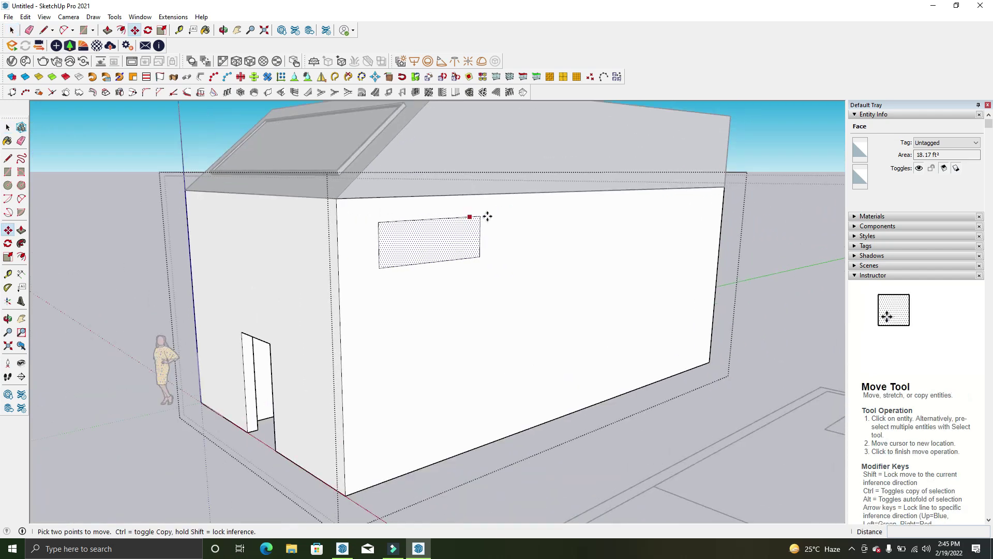
click(487, 215)
key(ctrl)
scroll(483, 220, down, 2)
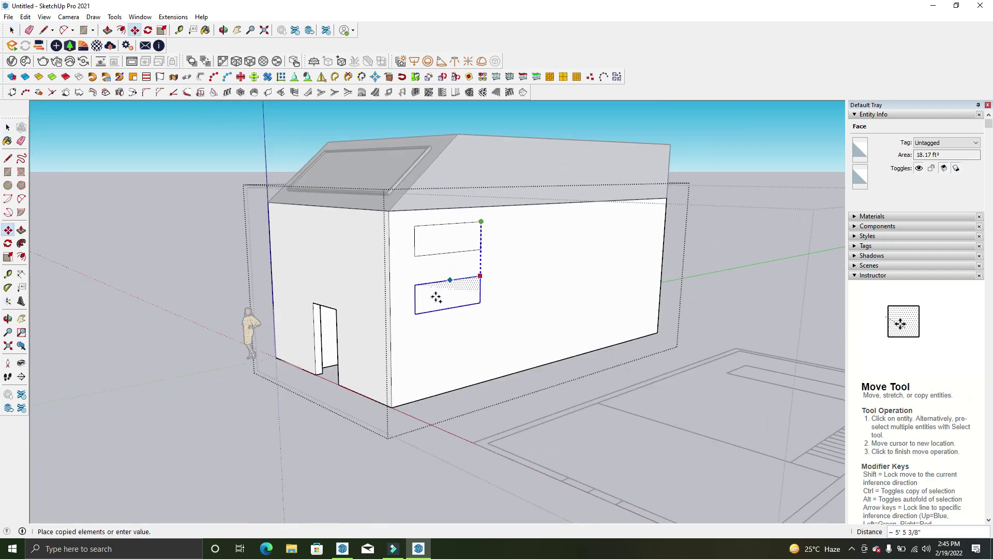
click(336, 309)
scroll(384, 308, down, 2)
Push/pull both rectangles through the wall to form the two openings
key(p)
scroll(457, 326, up, 2)
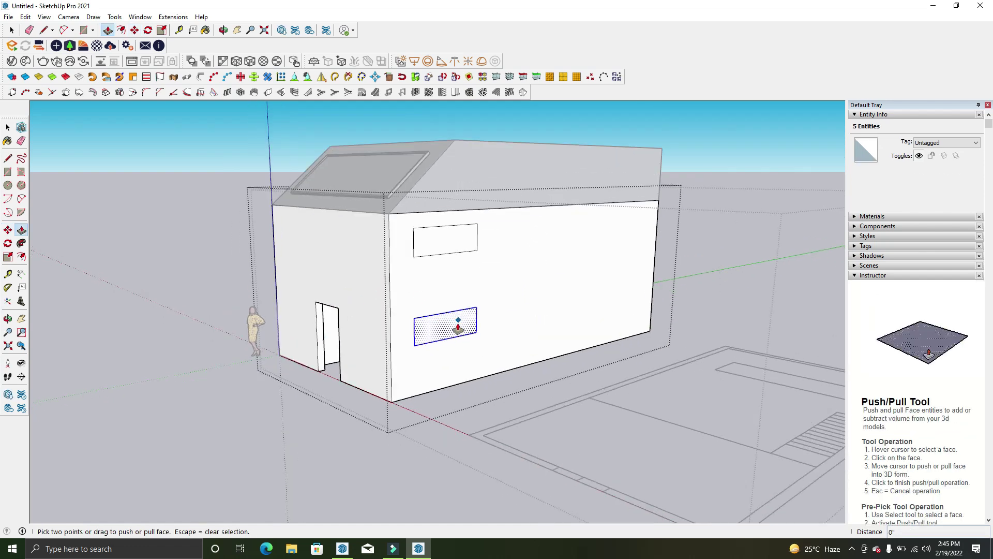
click(451, 326)
click(457, 282)
double_click(444, 221)
key(space)
Orbit around the house to inspect the two new window openings
mouse_move(503, 314)
middle_down()
mouse_move(587, 184)
mouse_move(346, 359)
mouse_move(554, 422)
middle_up()
scroll(539, 388, up, 3)
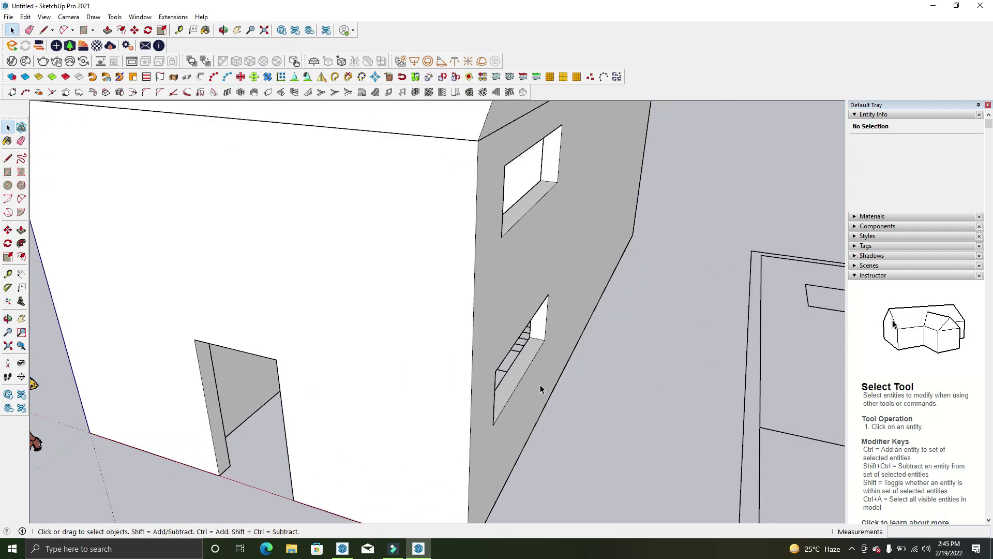
scroll(524, 356, up, 2)
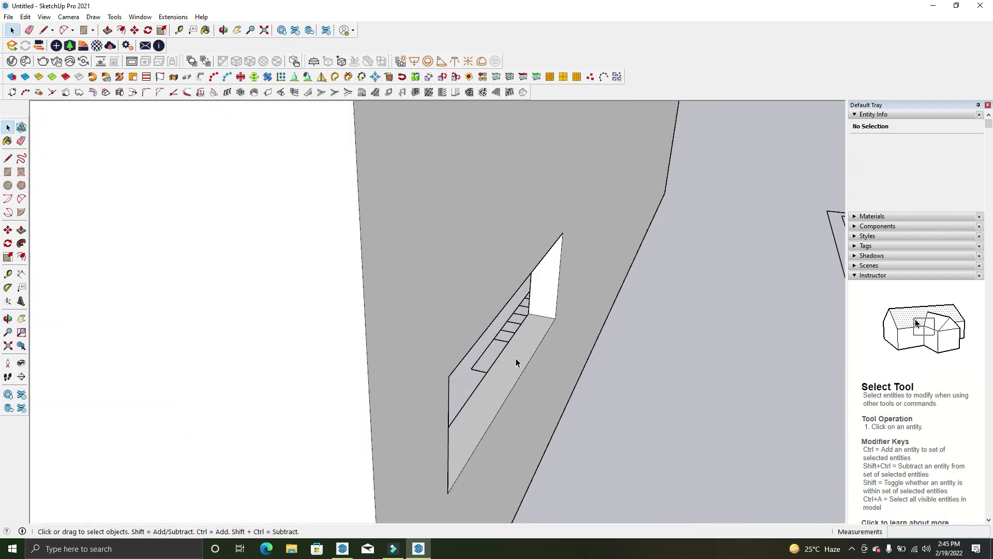
middle_drag(536, 357, 524, 336)
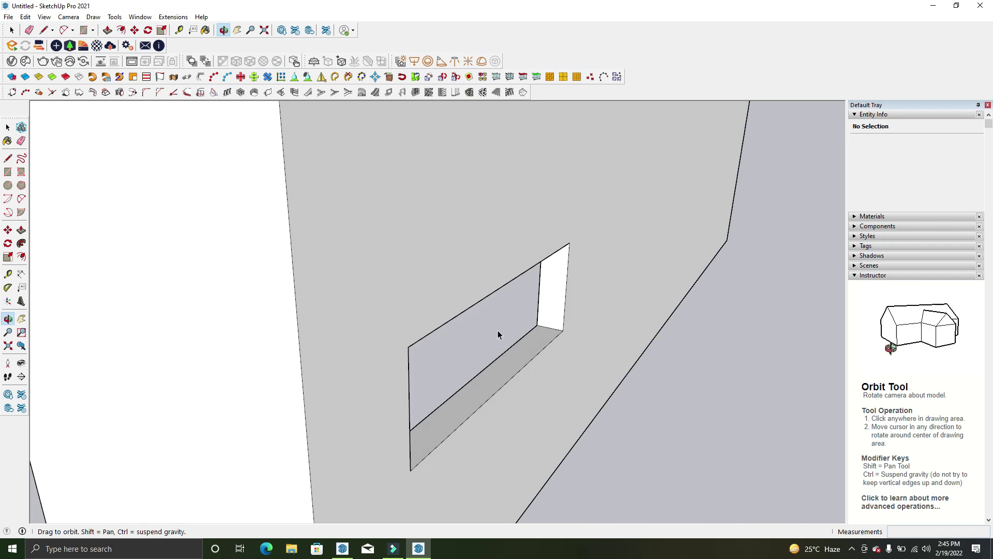
scroll(539, 342, down, 3)
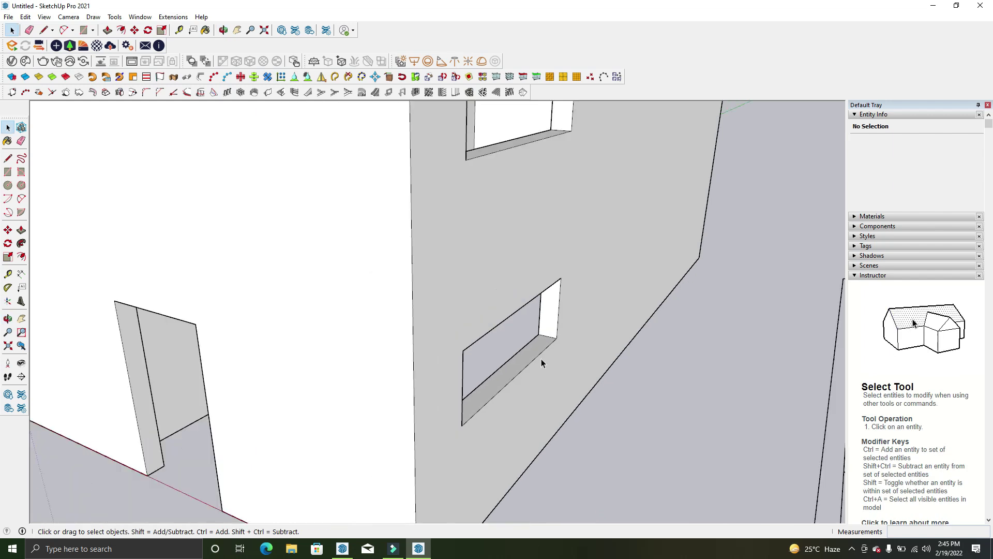
scroll(523, 377, down, 3)
middle_drag(523, 377, 485, 340)
scroll(536, 291, up, 5)
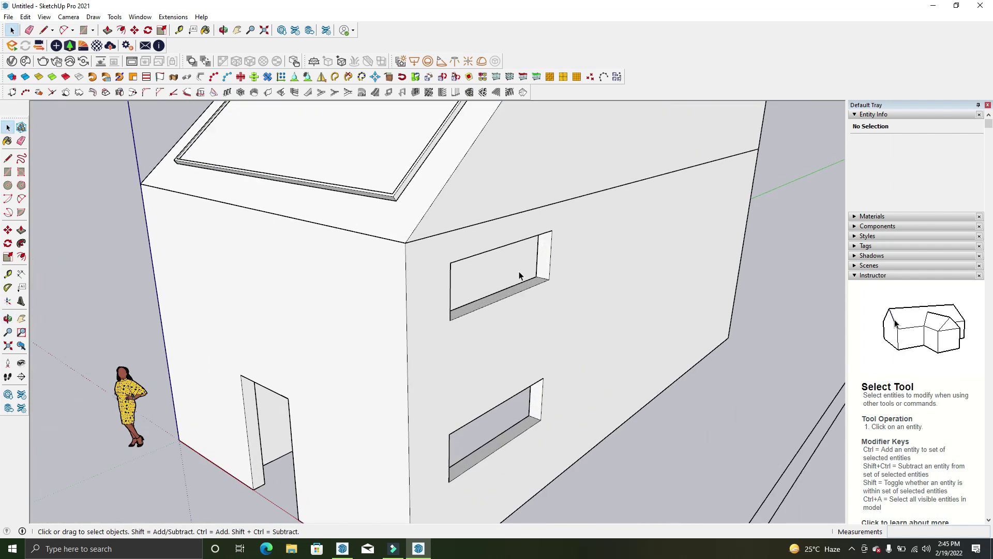
mouse_move(519, 274)
middle_down()
mouse_move(550, 332)
mouse_move(523, 215)
middle_up()
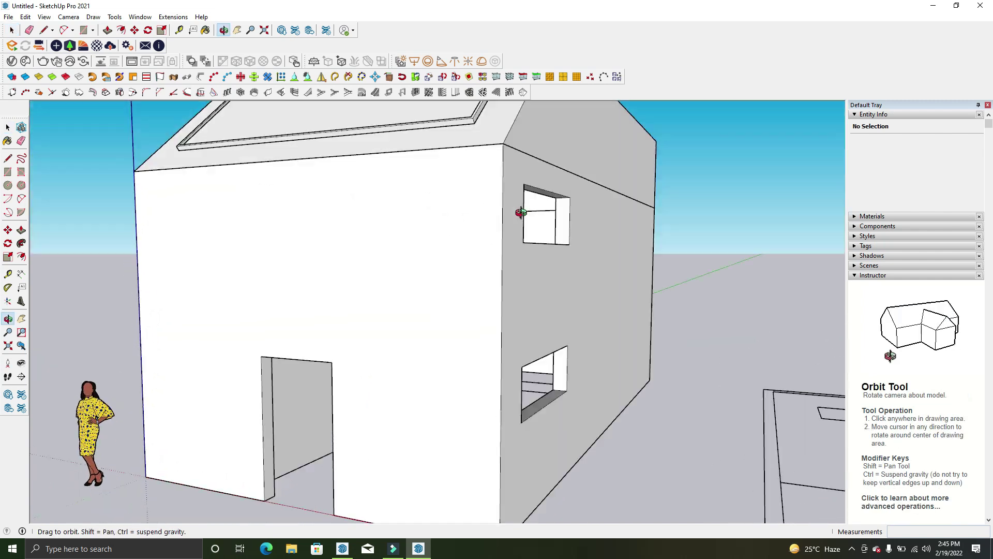
scroll(481, 265, down, 3)
scroll(482, 266, up, 3)
mouse_move(481, 266)
middle_down()
mouse_move(614, 388)
mouse_move(572, 259)
mouse_move(317, 290)
mouse_move(278, 312)
middle_up()
scroll(538, 306, down, 2)
mouse_move(538, 306)
middle_down()
mouse_move(258, 313)
mouse_move(395, 326)
middle_up()
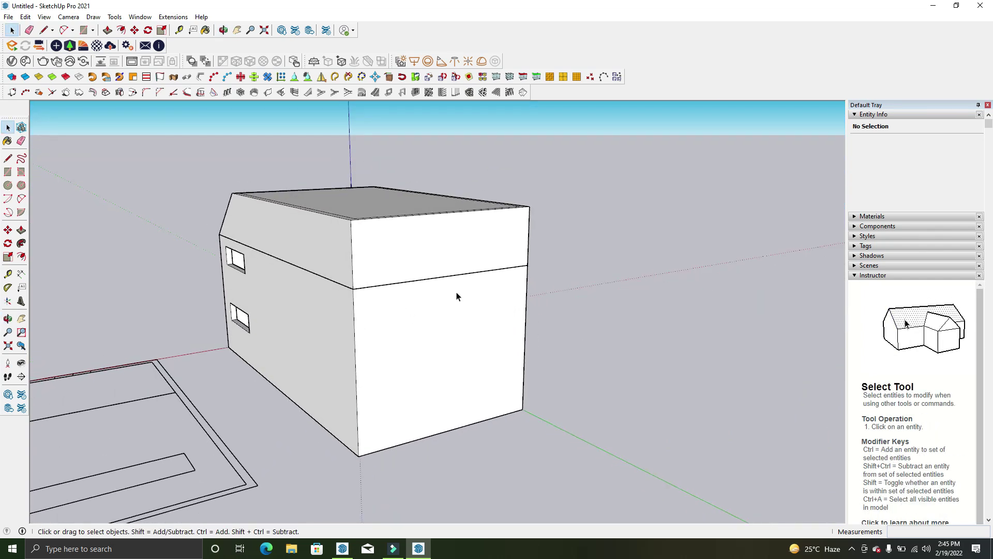
Open the upper box group for editing and orbit to face its front face
mouse_move(430, 298)
middle_down()
mouse_move(408, 297)
mouse_move(413, 284)
mouse_move(378, 297)
middle_up()
scroll(393, 279, up, 2)
double_click(370, 278)
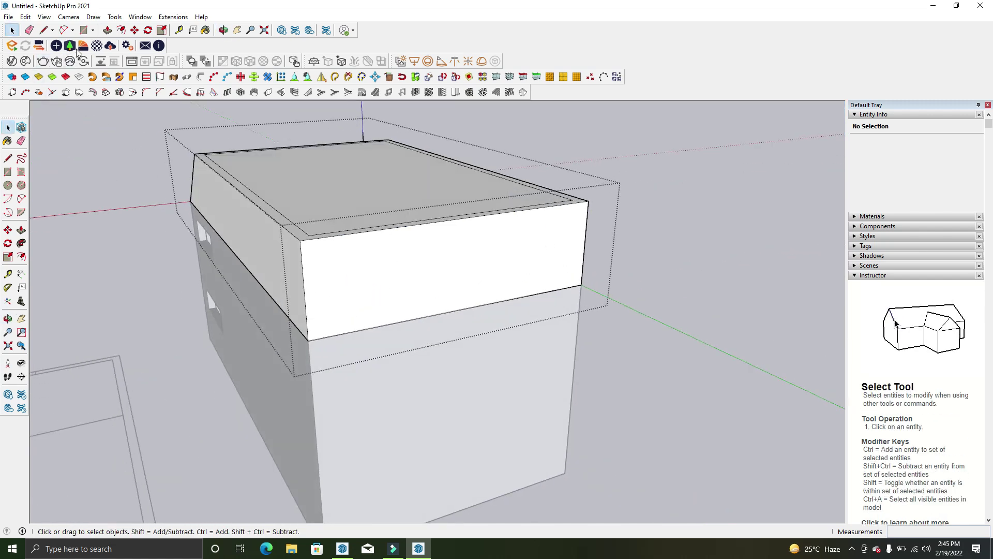
click(83, 30)
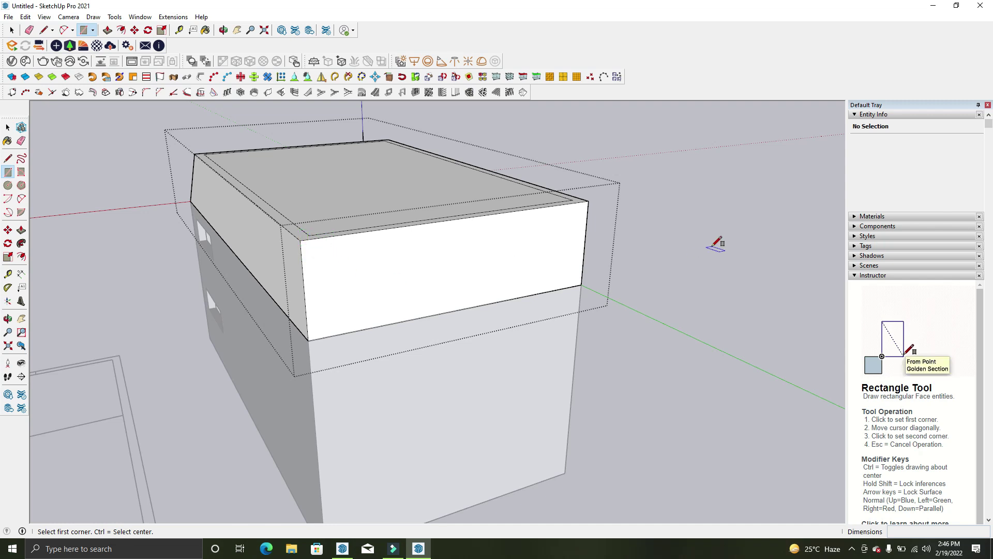
mouse_move(250, 244)
middle_down()
mouse_move(705, 290)
mouse_move(455, 328)
mouse_move(651, 309)
mouse_move(366, 317)
middle_up()
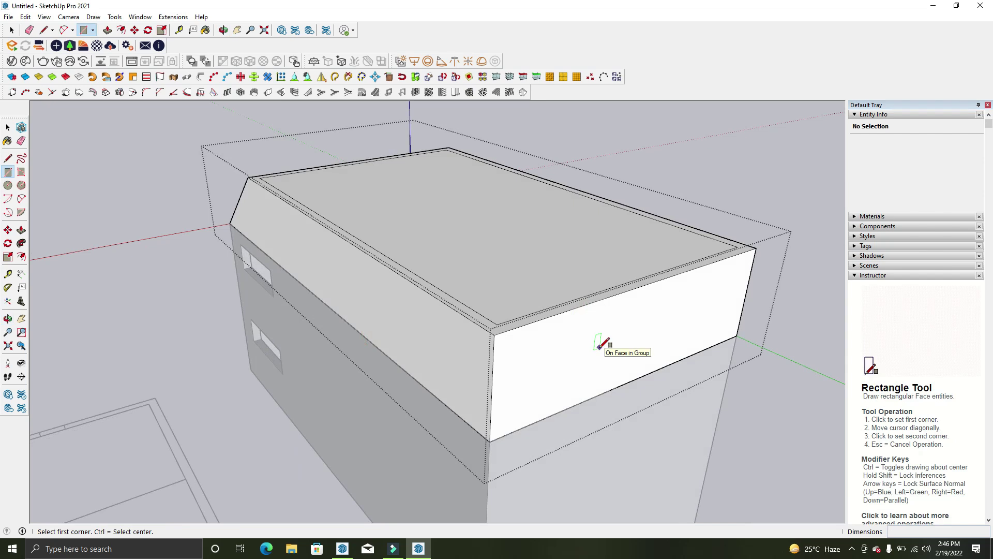
middle_drag(601, 342, 612, 366)
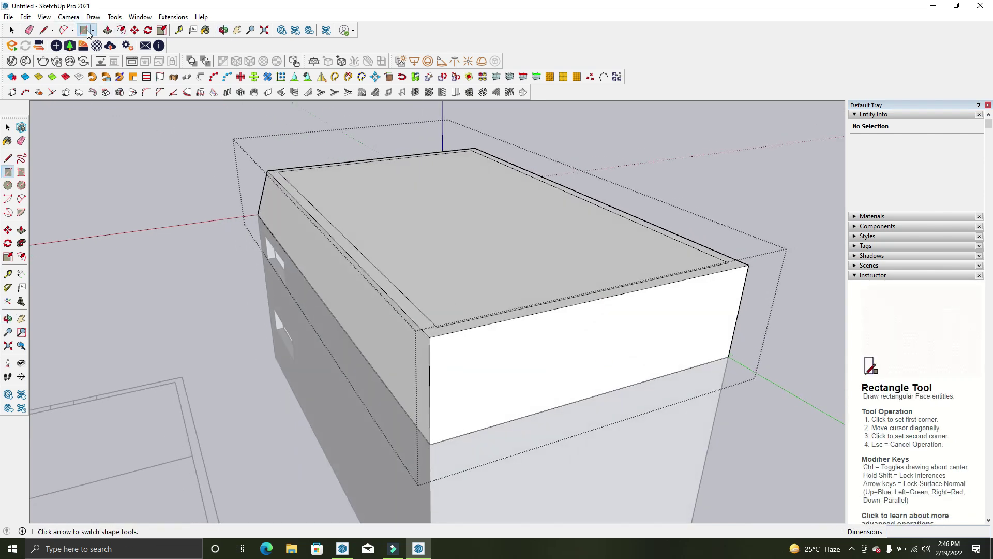
Offset the front face inward to create an evenly bordered inner rectangle
click(121, 30)
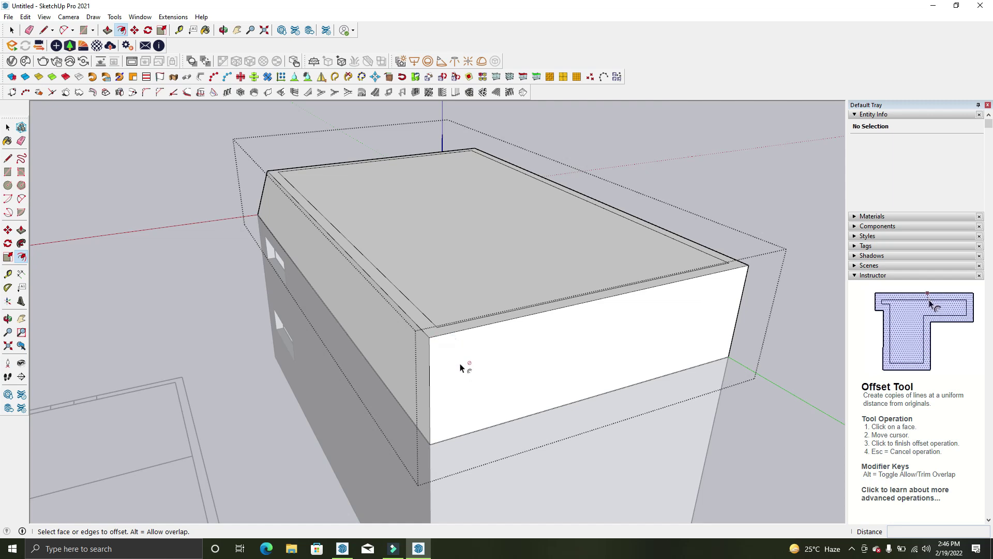
key(space)
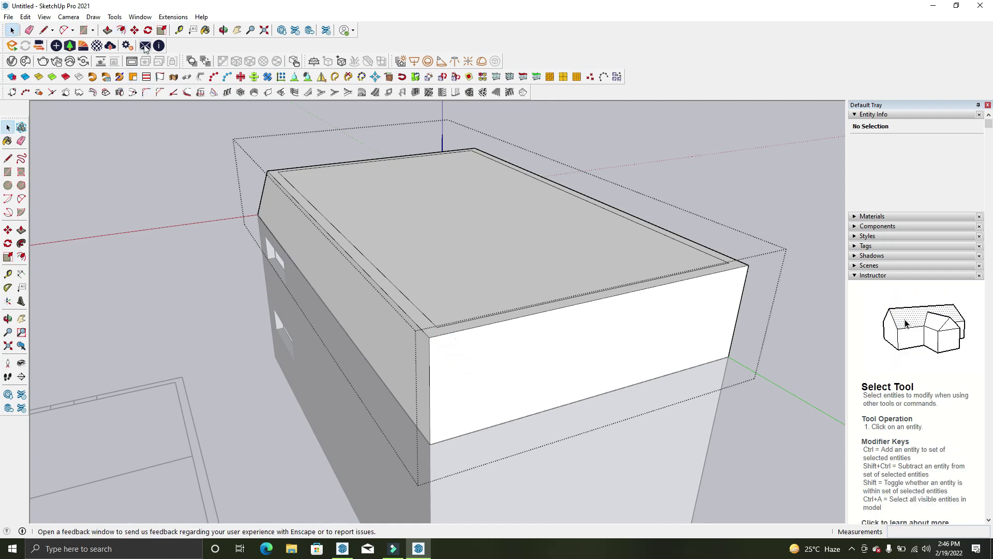
click(123, 30)
click(443, 353)
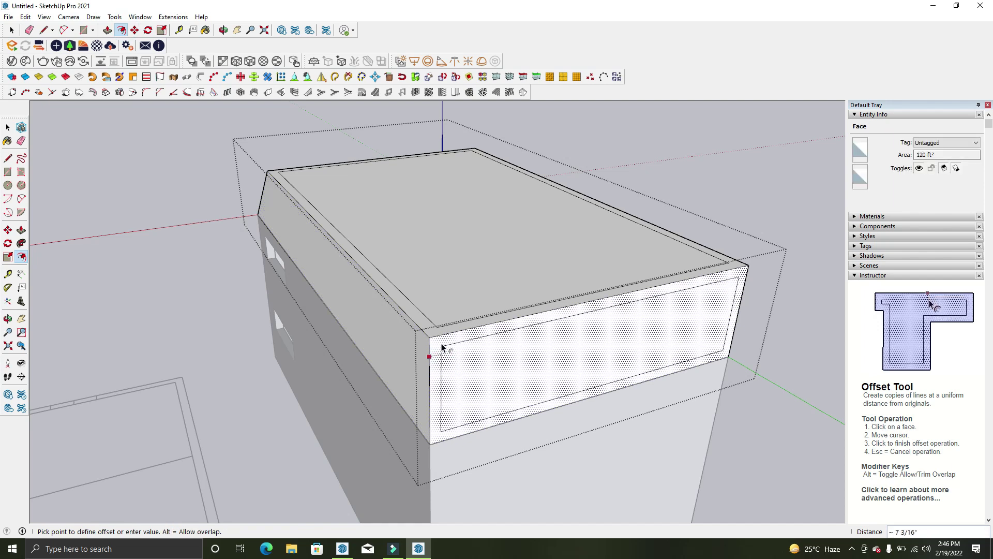
click(447, 351)
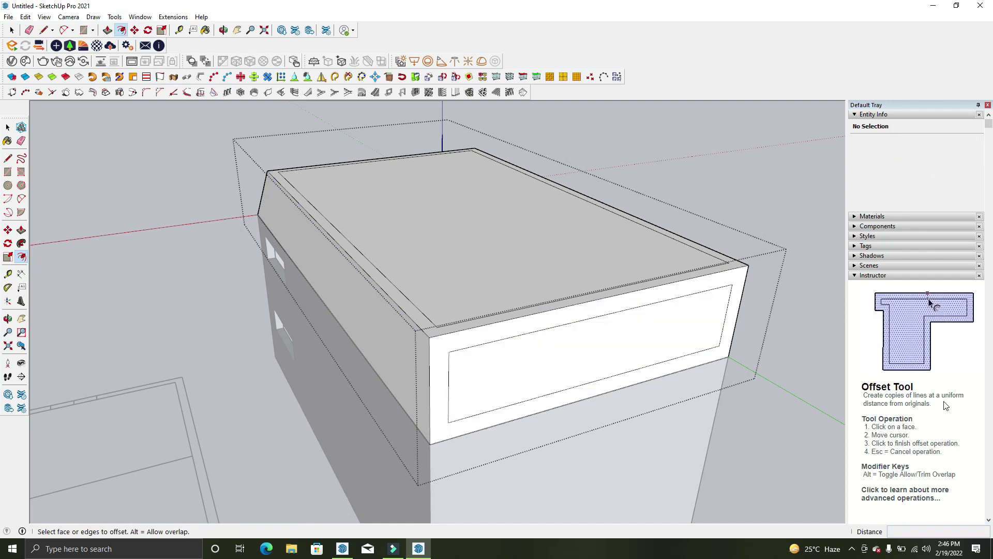
click(106, 30)
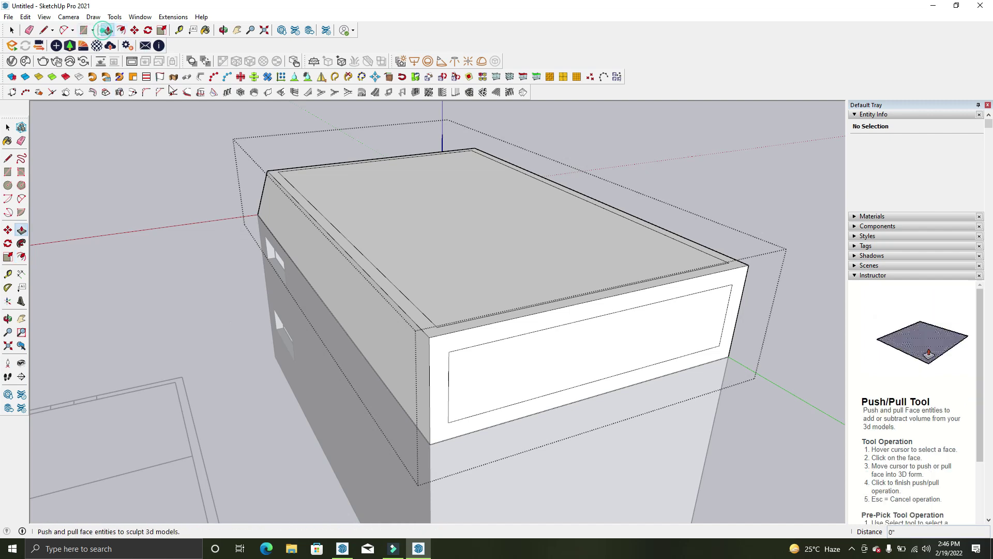
Push the inner rectangle through to open the end wall
double_click(527, 395)
mouse_move(527, 395)
middle_down()
mouse_move(676, 332)
mouse_move(760, 312)
mouse_move(649, 357)
mouse_move(651, 377)
middle_up()
key(space)
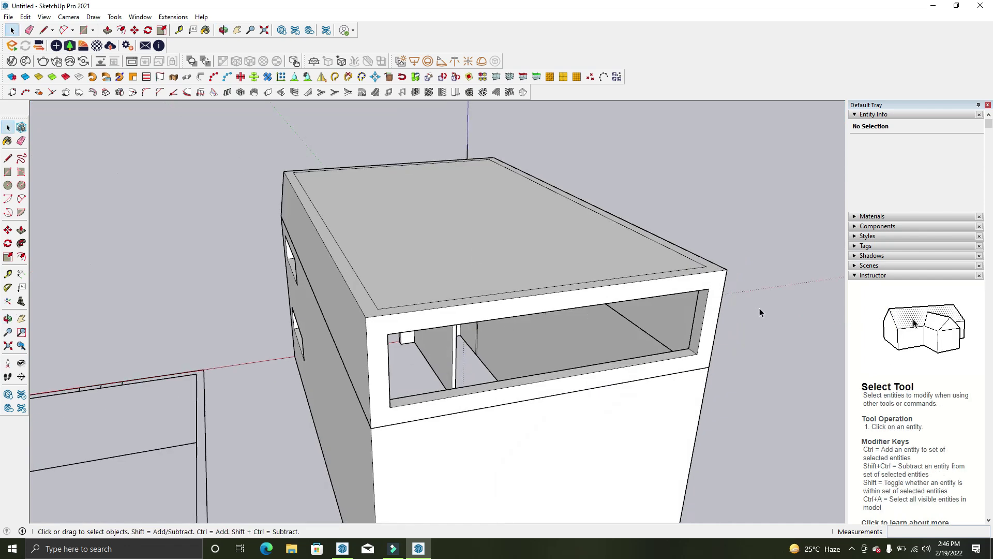
Draw a line across the opening's bottom and move it higher inside the opening
key(l)
click(697, 354)
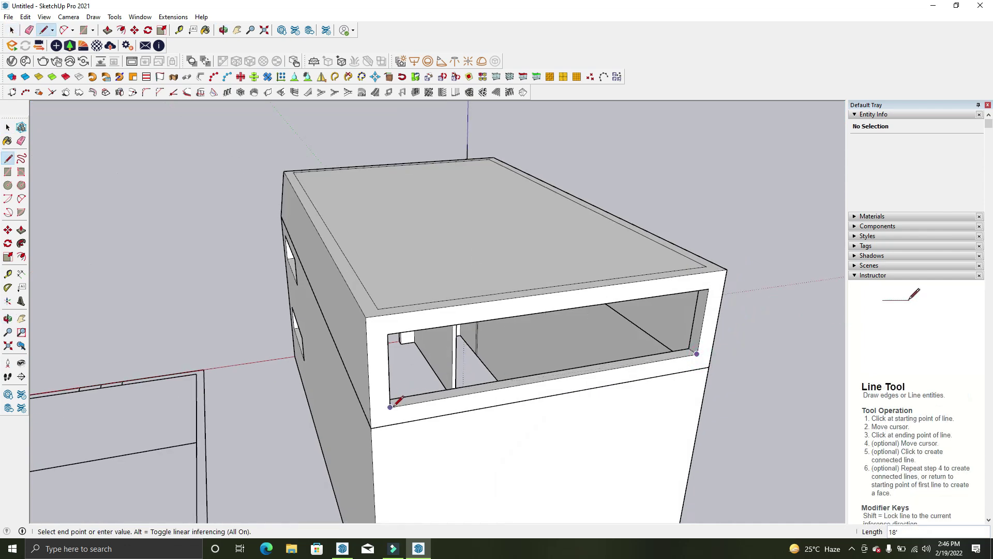
click(391, 407)
key(space)
click(403, 408)
key(m)
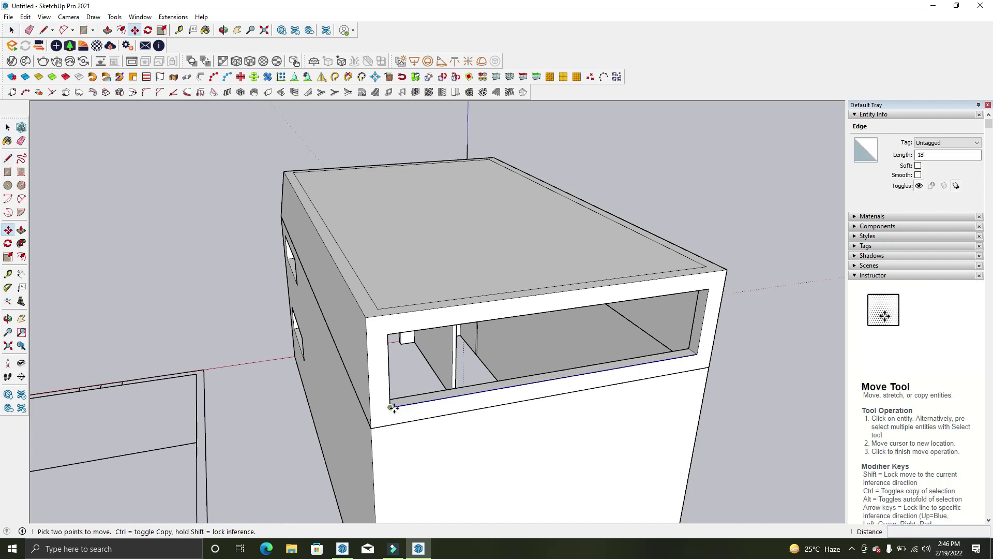
click(389, 395)
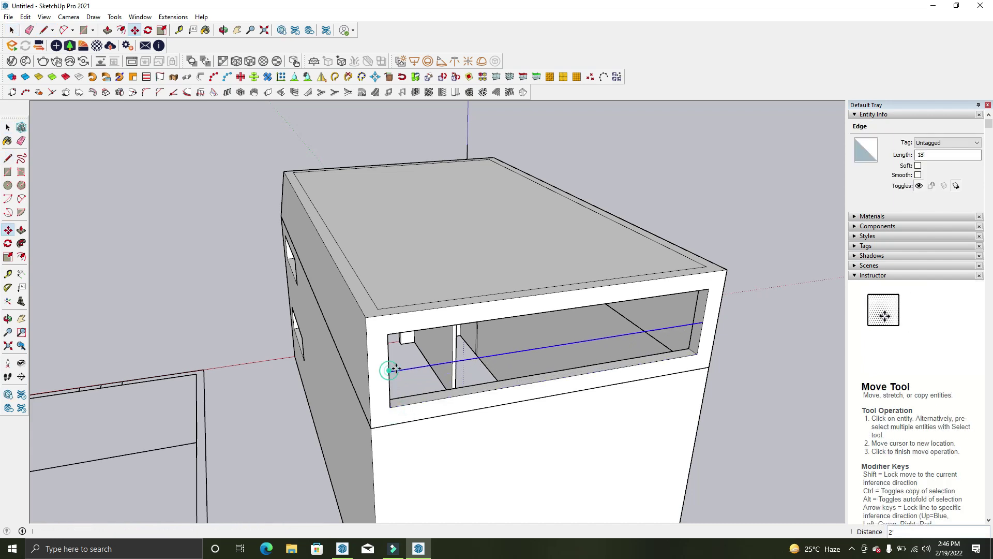
click(388, 373)
scroll(388, 373, up, 2)
key(space)
Divide the moved line into four equal segments and delete one segment
right_click(523, 350)
click(570, 417)
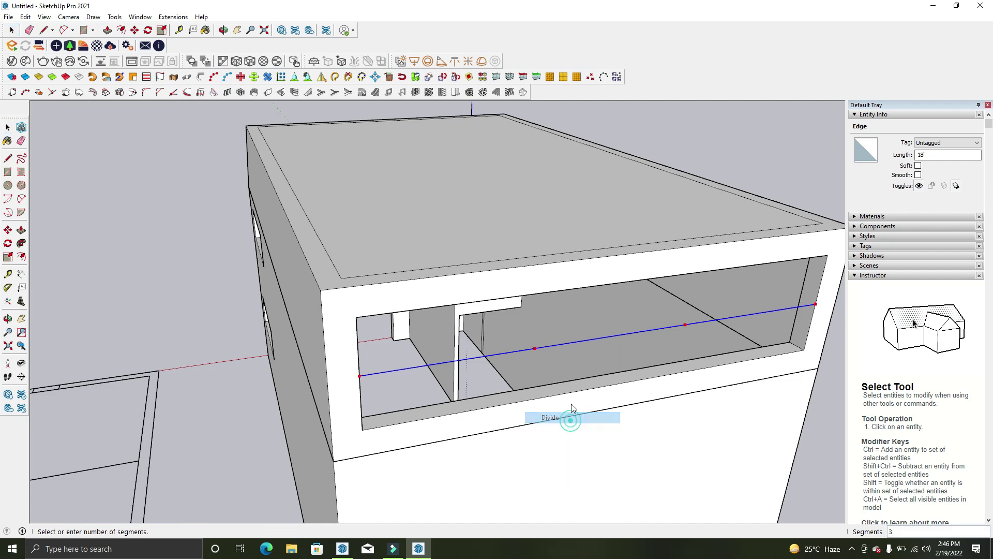
click(511, 387)
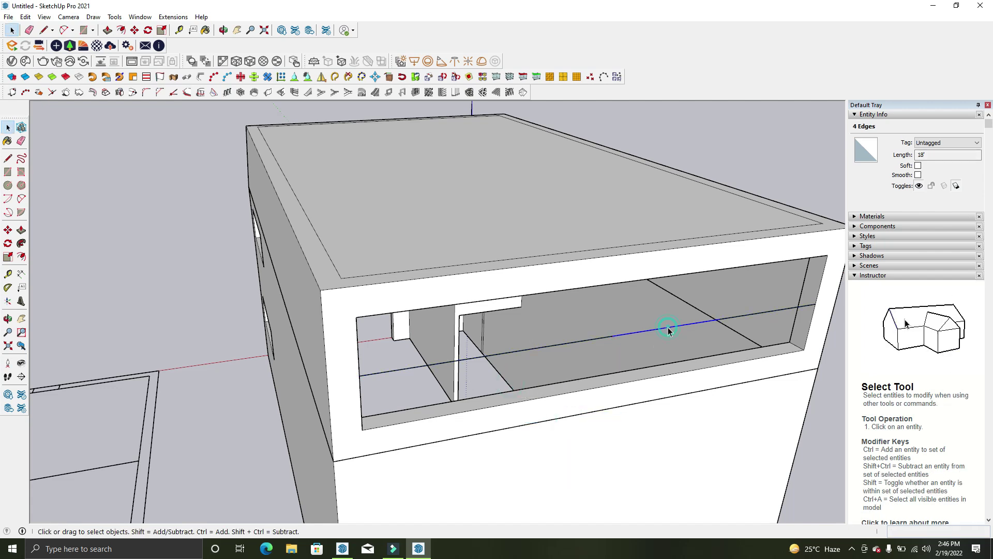
key(Delete)
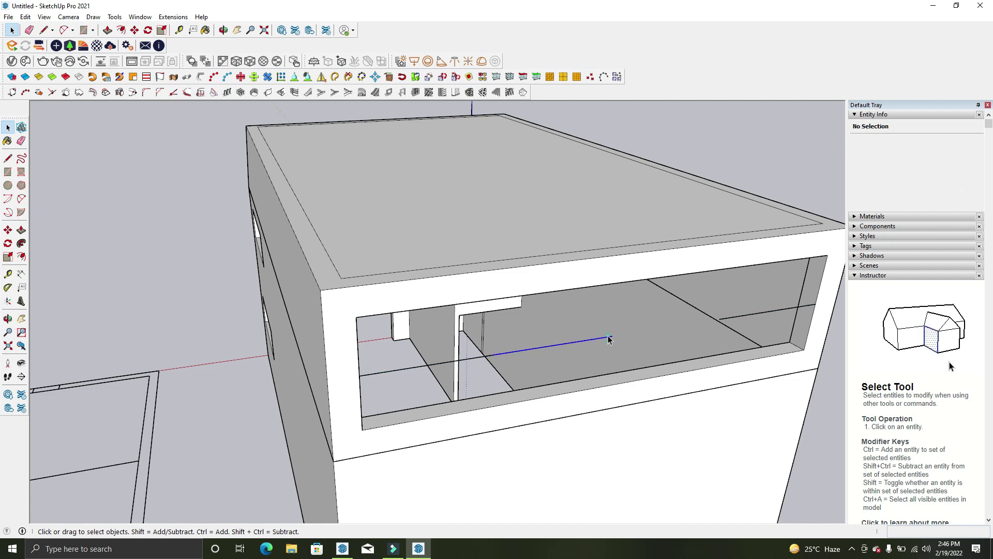
scroll(488, 328, down, 3)
middle_drag(782, 318, 594, 317)
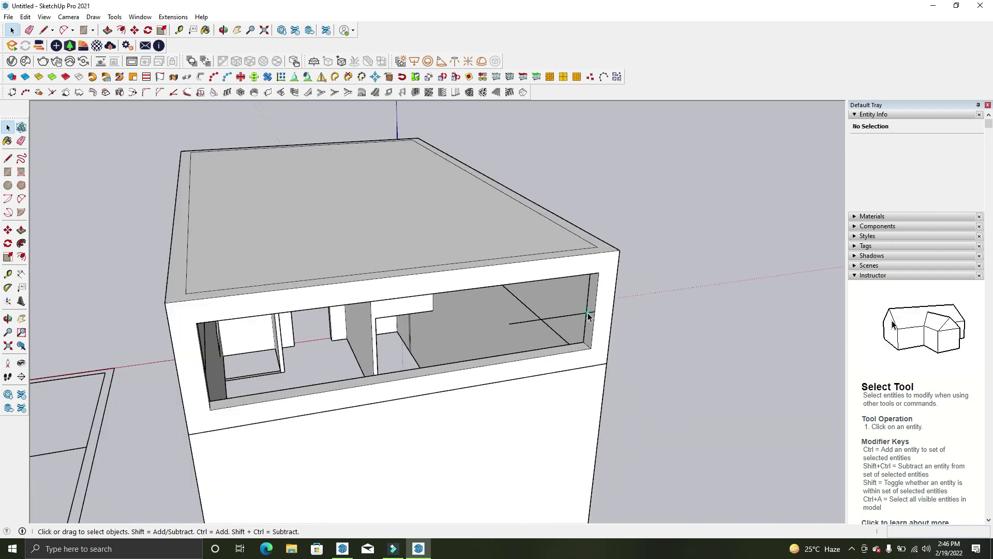
Move the short right-hand line segment down to the opening's sill
click(588, 317)
key(m)
click(608, 316)
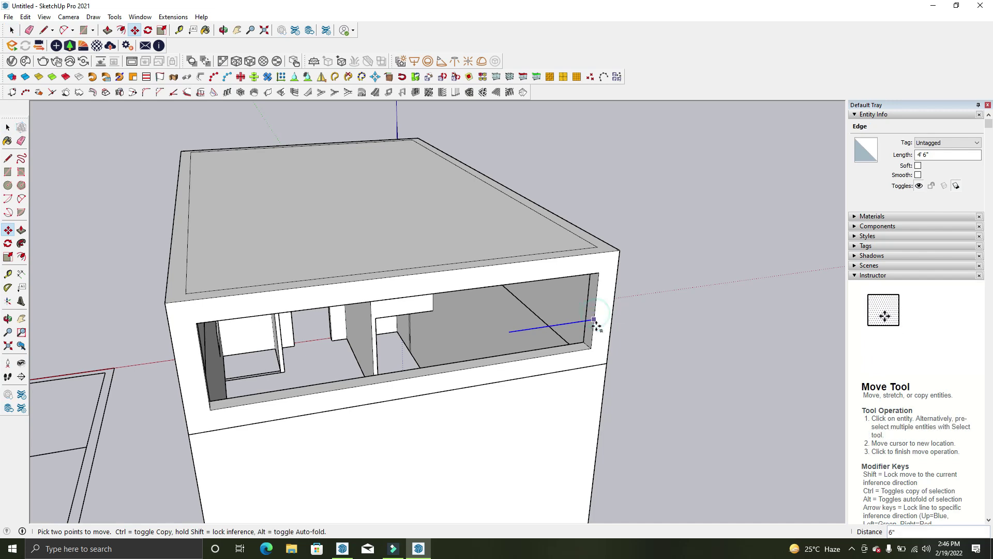
click(590, 349)
Draw an 18 ft² rectangular panel filling the opening's right section
key(r)
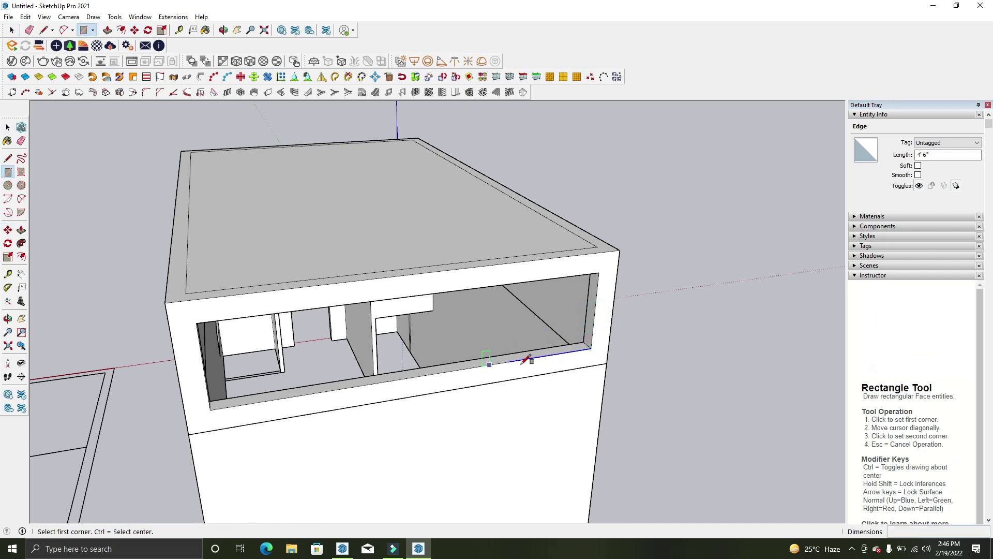
click(514, 361)
key(Escape)
scroll(507, 353, up, 3)
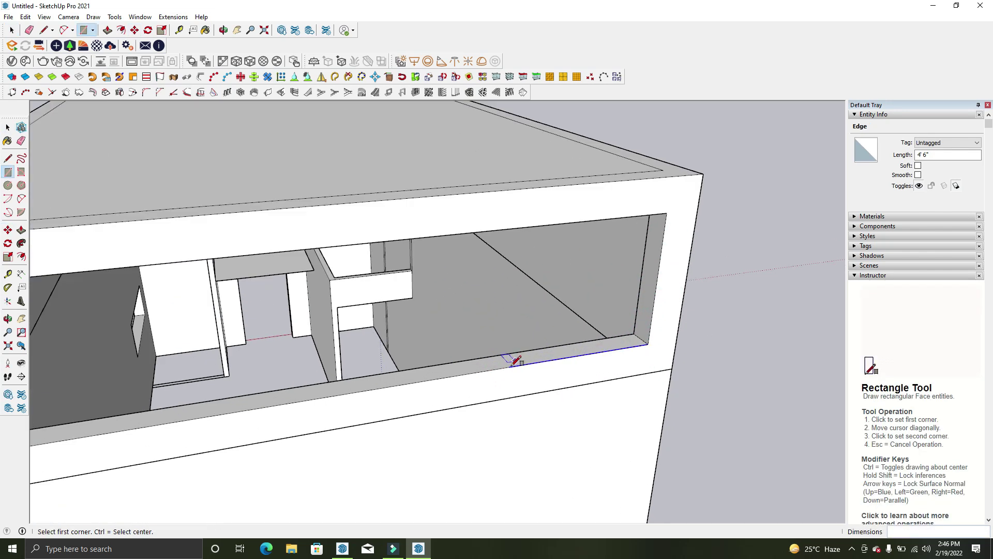
key(Escape)
scroll(512, 366, up, 1)
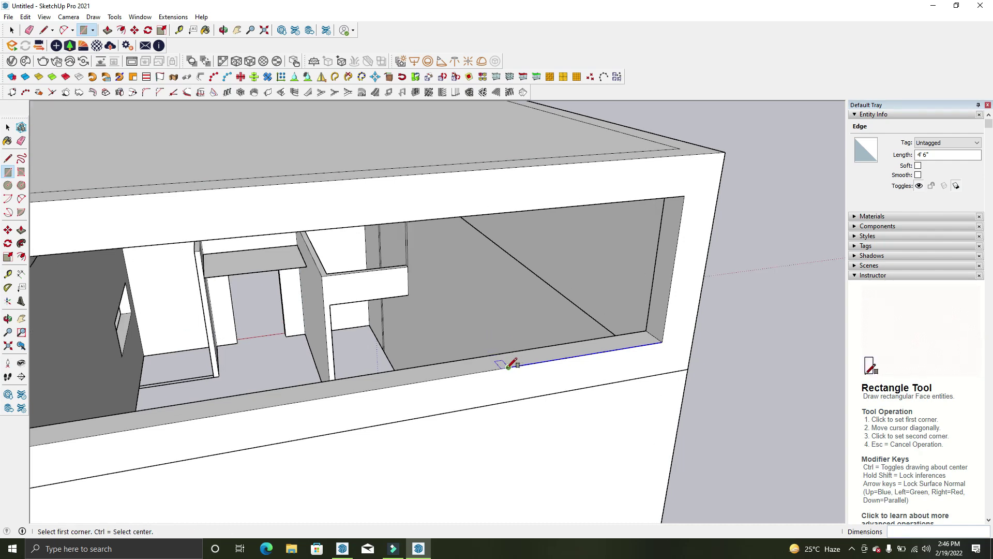
click(512, 363)
scroll(637, 238, down, 2)
click(661, 222)
scroll(620, 266, down, 5)
scroll(532, 281, down, 2)
key(space)
click(532, 282)
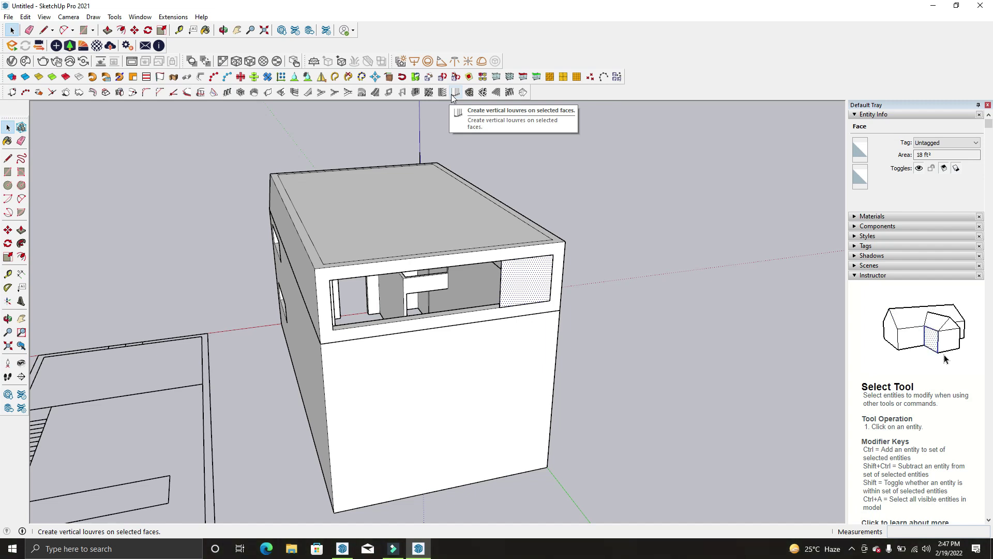
Create a 1001bit window frame in the panel of the opening's right section
scroll(500, 247, up, 2)
scroll(500, 246, up, 1)
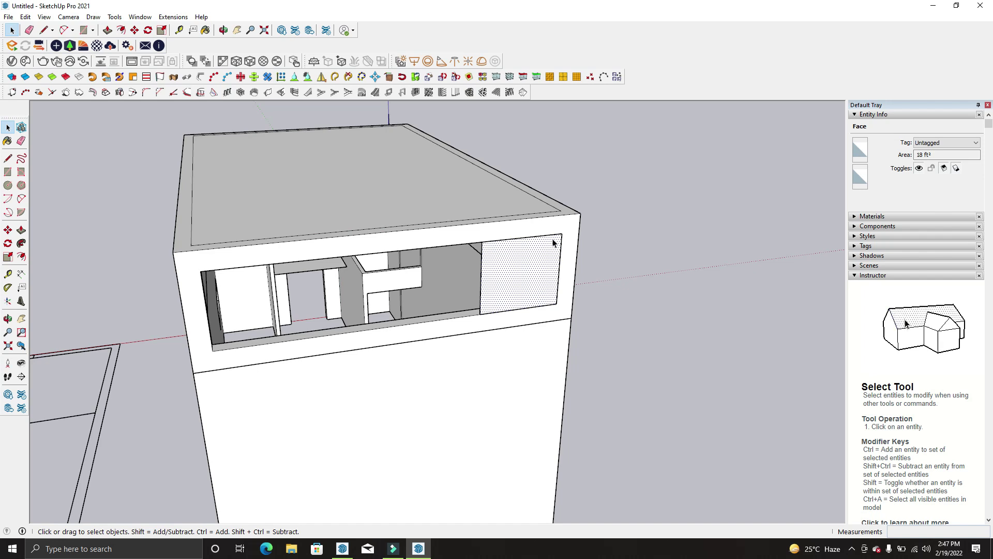
click(389, 92)
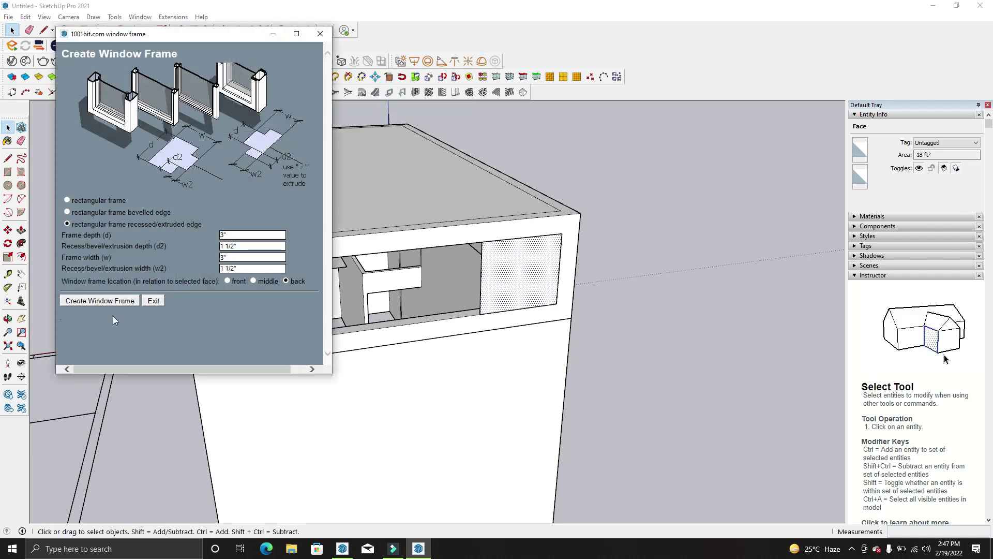
click(96, 301)
scroll(538, 284, up, 3)
scroll(610, 323, up, 2)
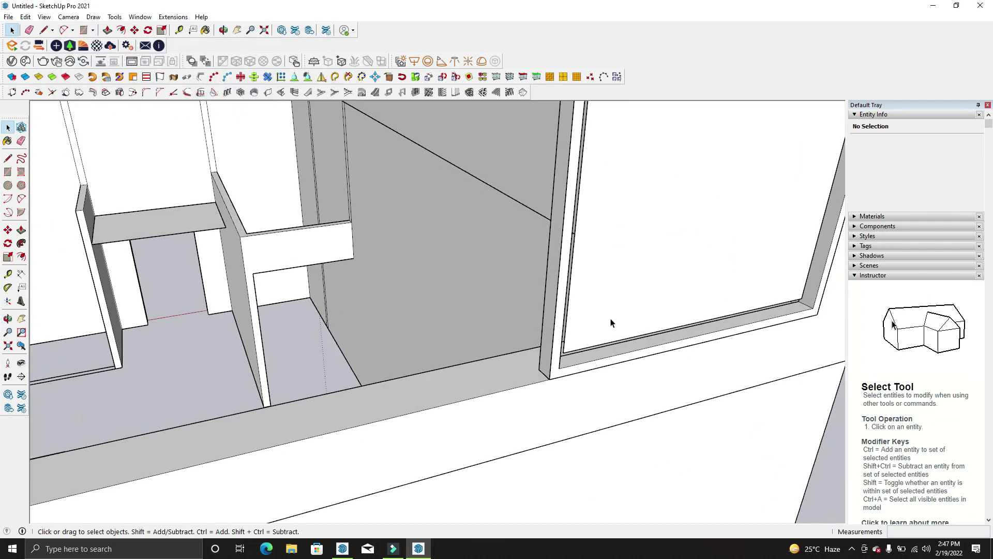
click(610, 322)
scroll(566, 328, down, 5)
Open the window frame group and select its inner glass pane
double_click(313, 313)
scroll(313, 312, up, 1)
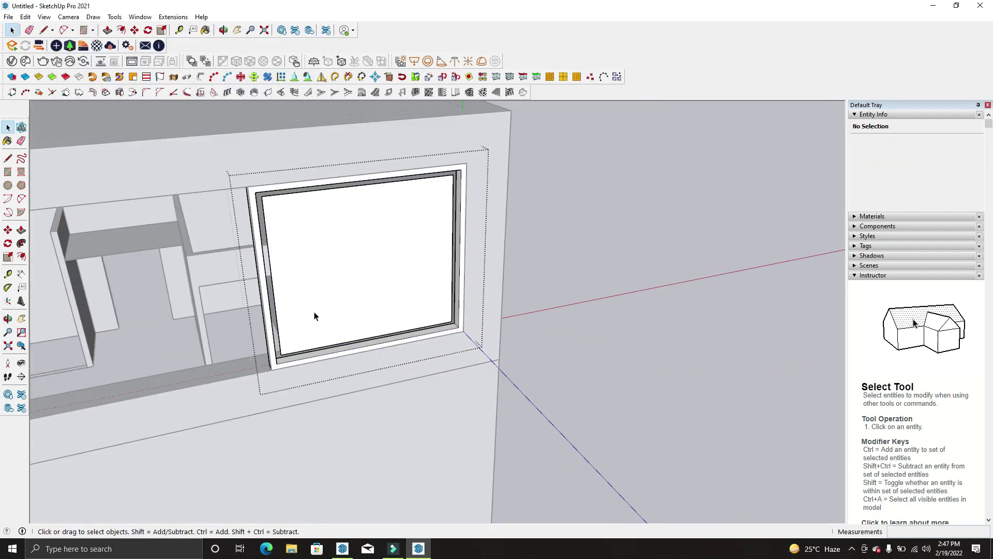
scroll(308, 331, up, 2)
scroll(212, 330, up, 2)
scroll(213, 330, down, 3)
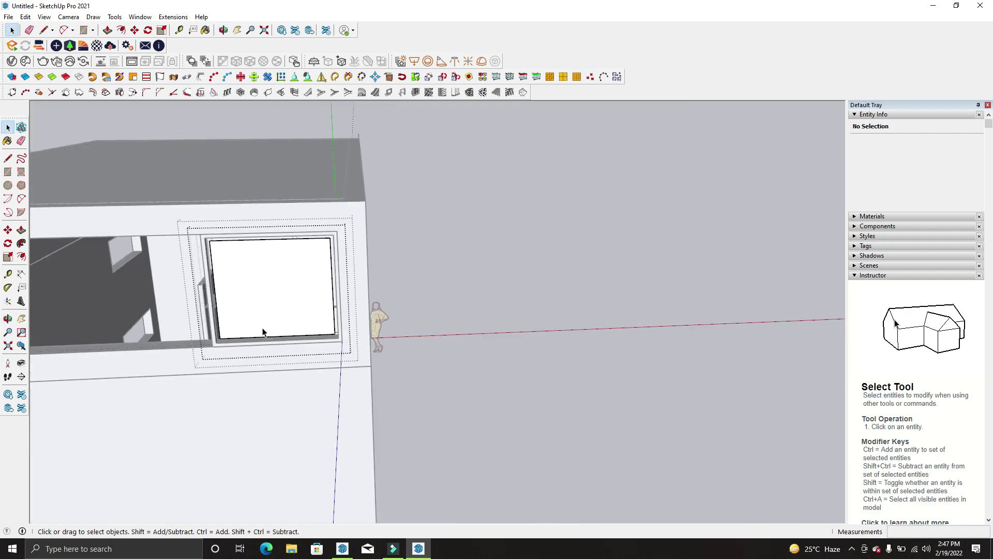
click(269, 327)
mouse_move(262, 326)
middle_down()
mouse_move(255, 317)
mouse_move(308, 395)
mouse_move(273, 154)
middle_up()
Scale the pane's bottom and top edges out to meet the frame
key(s)
click(273, 374)
scroll(272, 373, up, 2)
click(265, 389)
click(277, 164)
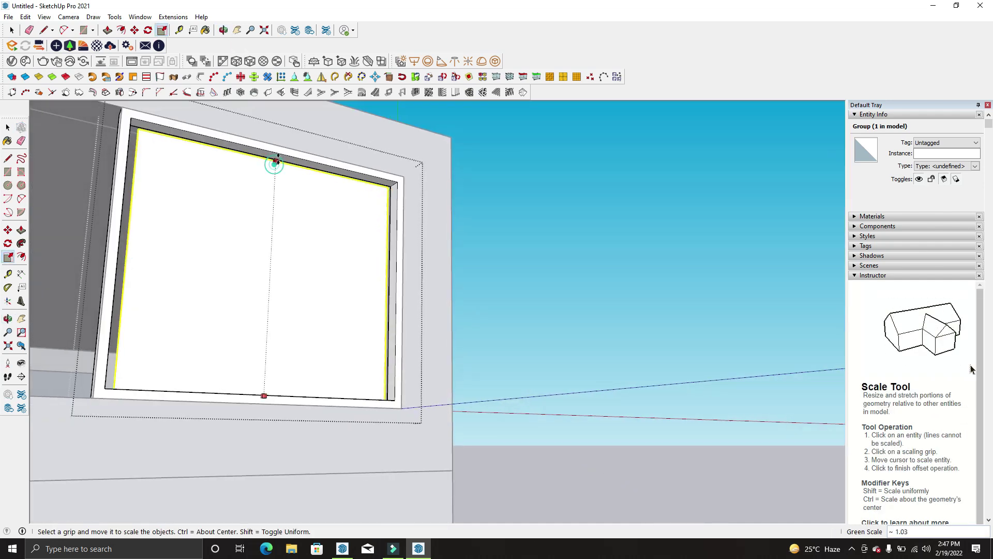
click(277, 152)
Stretch the pane's right and left sides to the frame, then open the pane group
click(389, 286)
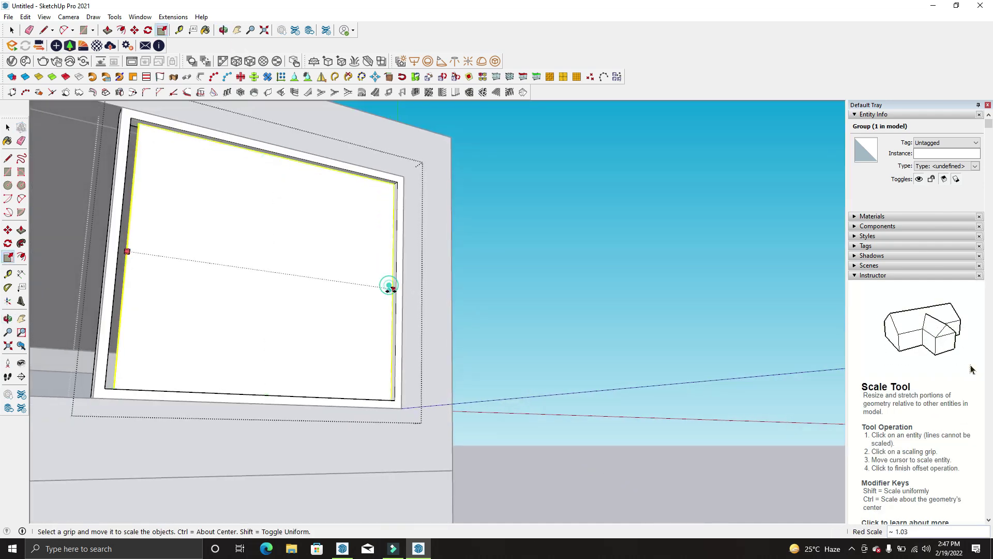
click(395, 304)
click(127, 251)
mouse_move(116, 253)
middle_down()
mouse_move(253, 294)
mouse_move(304, 257)
middle_up()
double_click(305, 257)
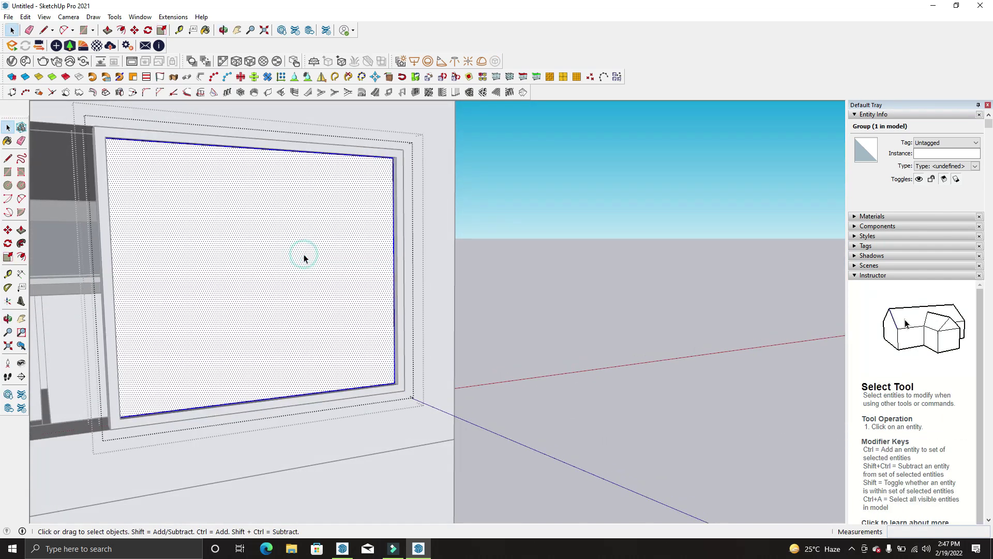
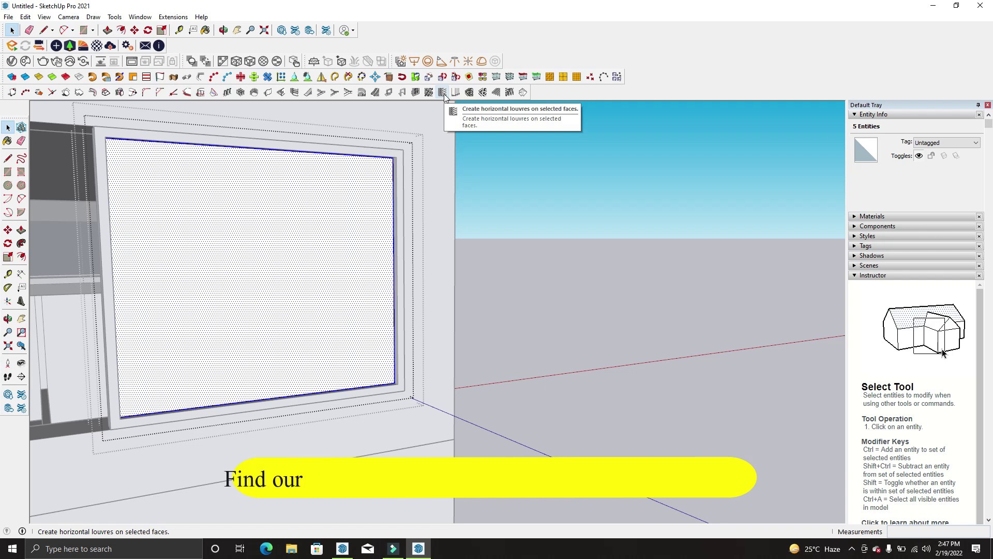
Enter horizontal louvre settings of 2" depth and 5" thickness, revise the spacing, and confirm
click(444, 94)
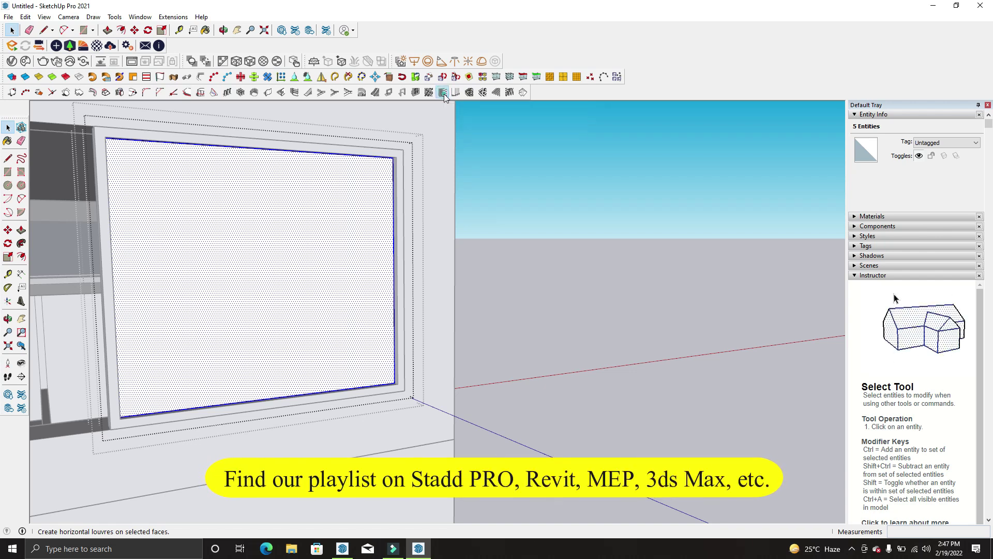
drag(182, 38, 327, 69)
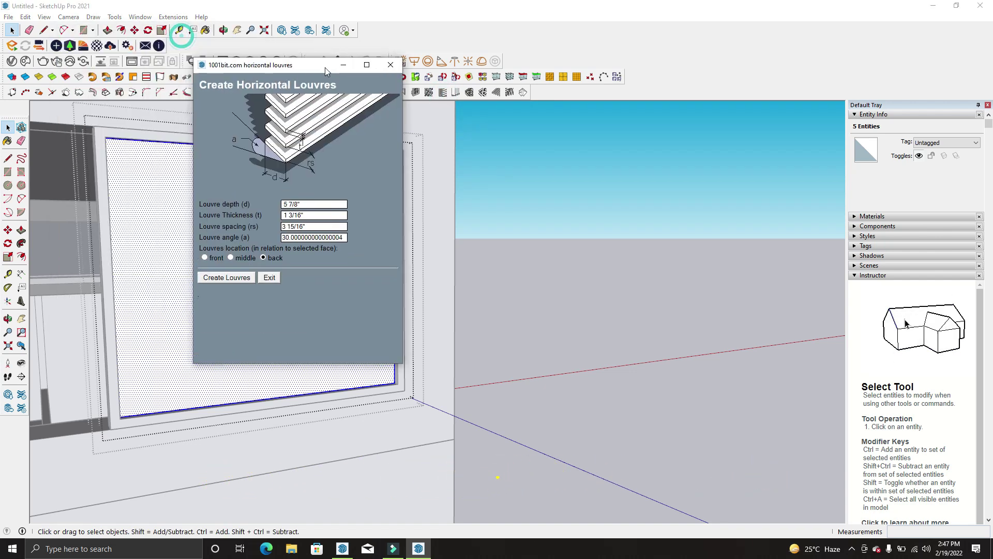
click(321, 216)
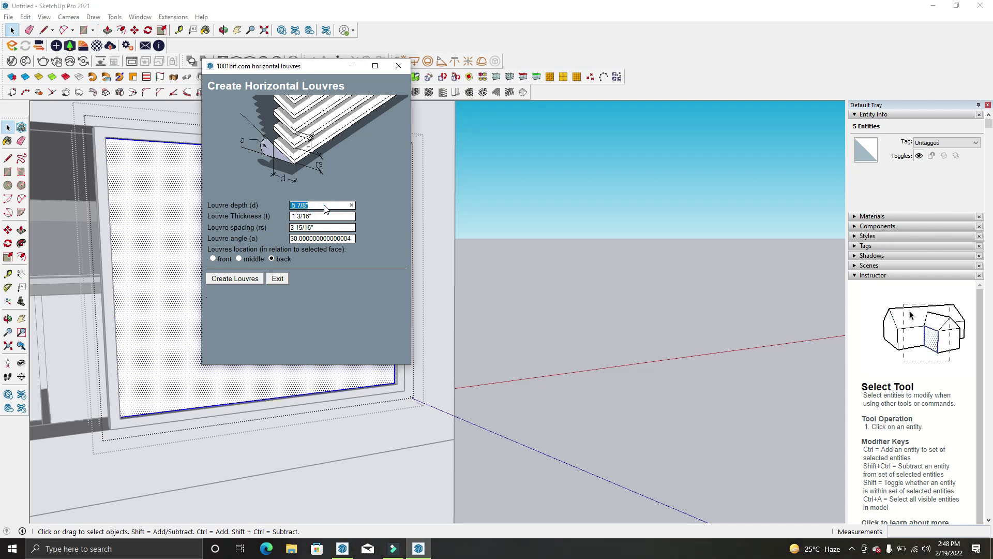
text(2)
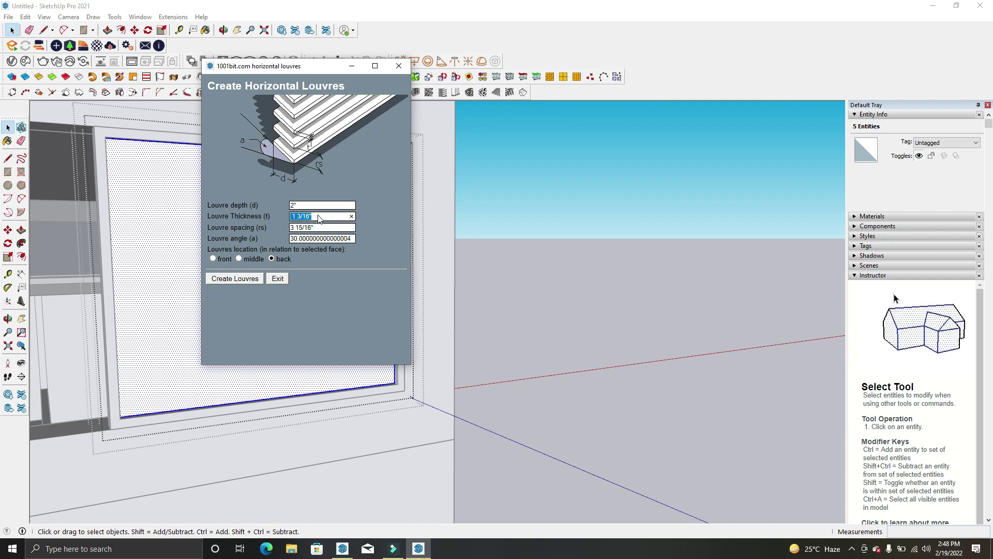
text(.5)
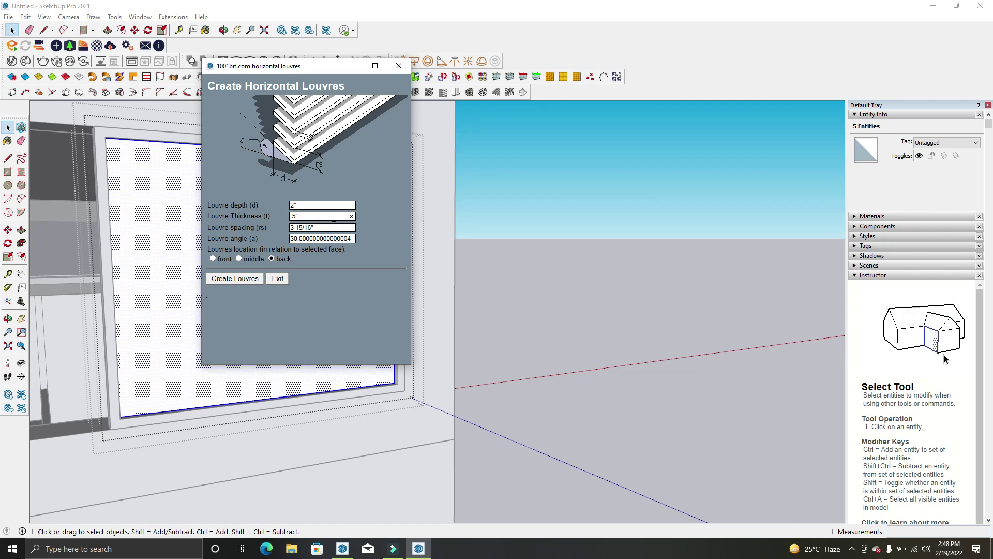
triple_click(334, 227)
text(3)
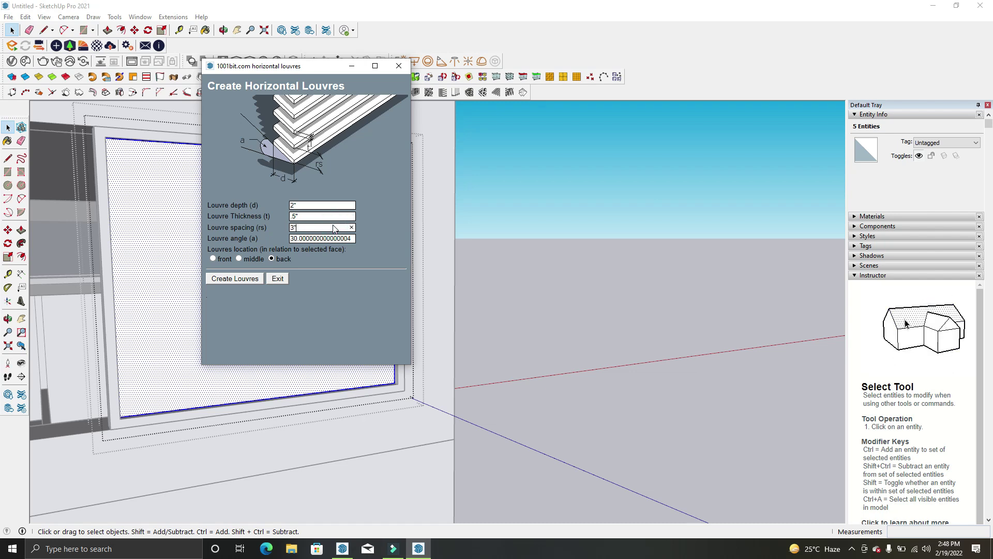
click(222, 280)
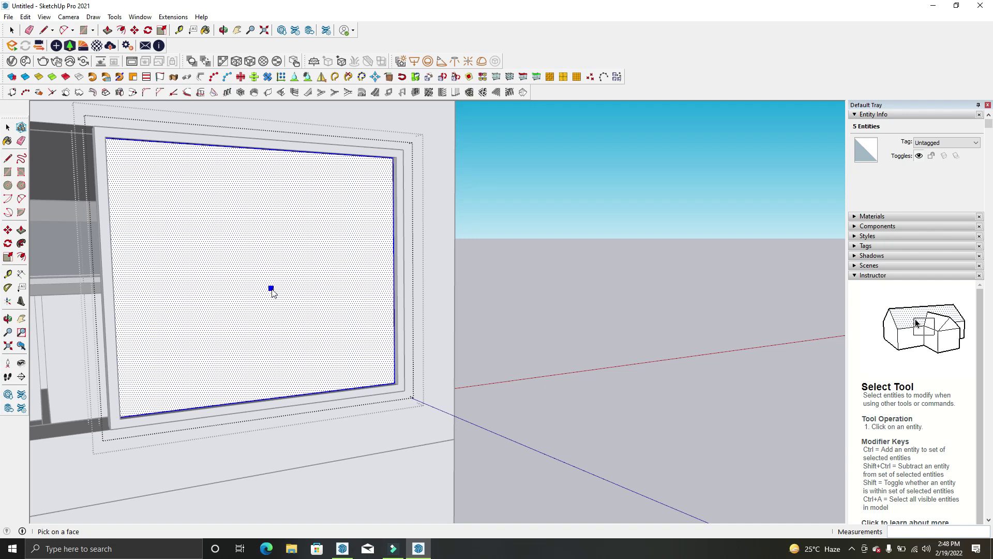
Fill the window opening face with horizontal louvres and orbit to view the building
click(271, 288)
mouse_move(155, 309)
middle_down()
mouse_move(224, 369)
mouse_move(253, 317)
middle_up()
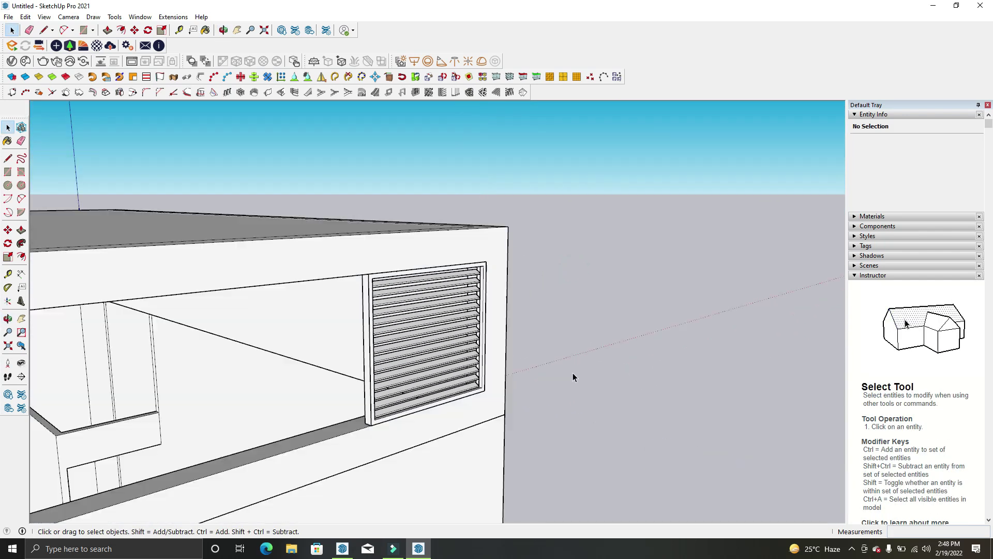
middle_drag(676, 333, 561, 343)
scroll(481, 326, down, 2)
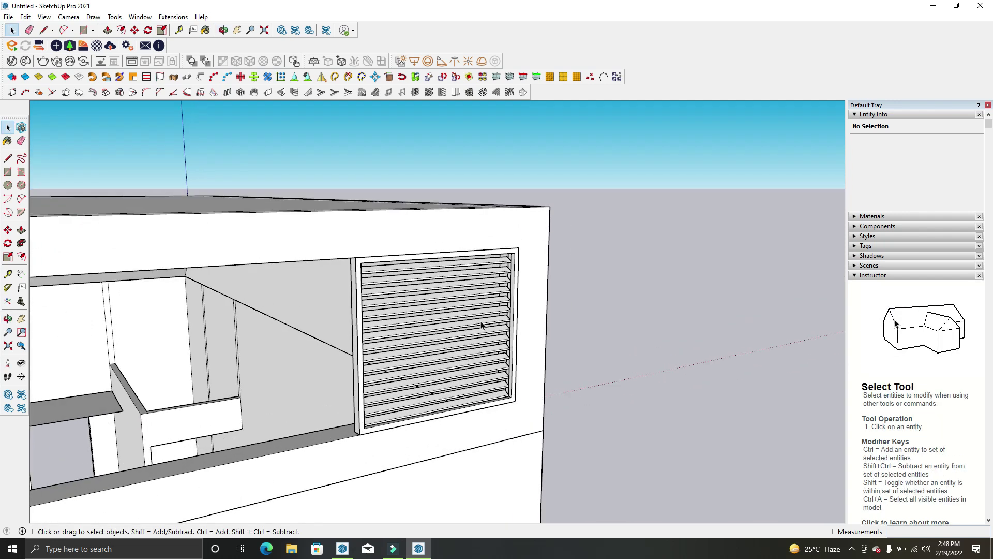
scroll(545, 331, down, 3)
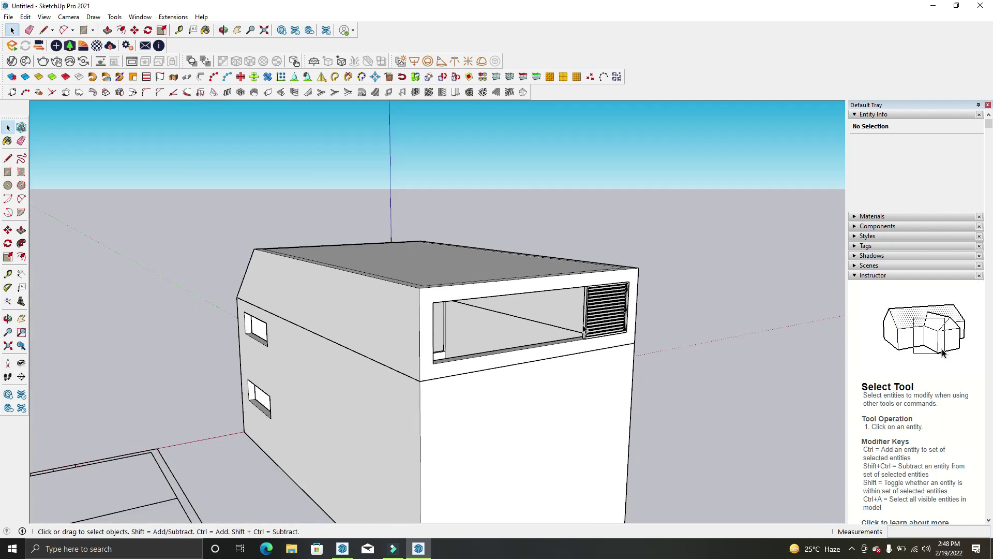
scroll(583, 330, up, 3)
Turn the louvre group into a component named 'Frame with louvers'
right_click(588, 323)
click(587, 309)
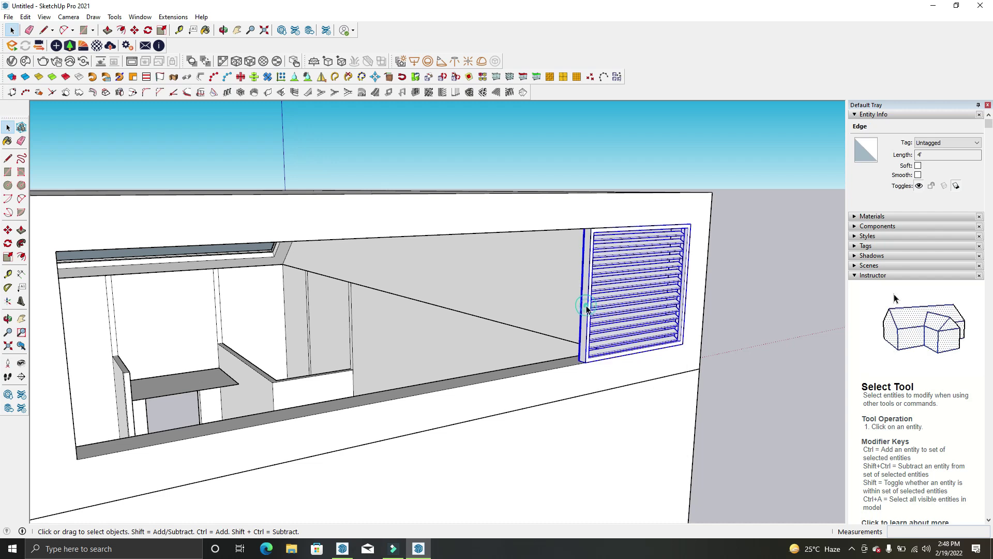
right_click(586, 298)
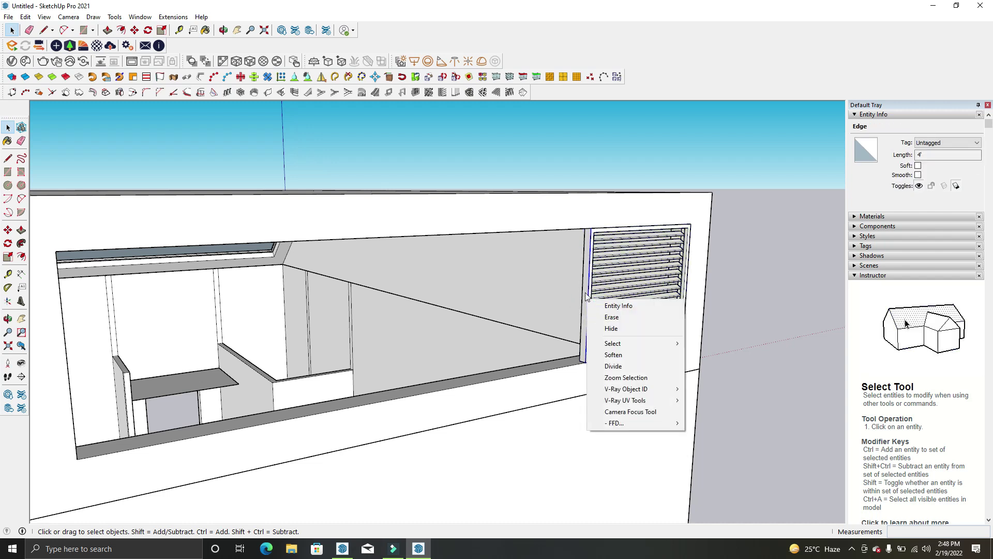
click(589, 296)
double_click(589, 296)
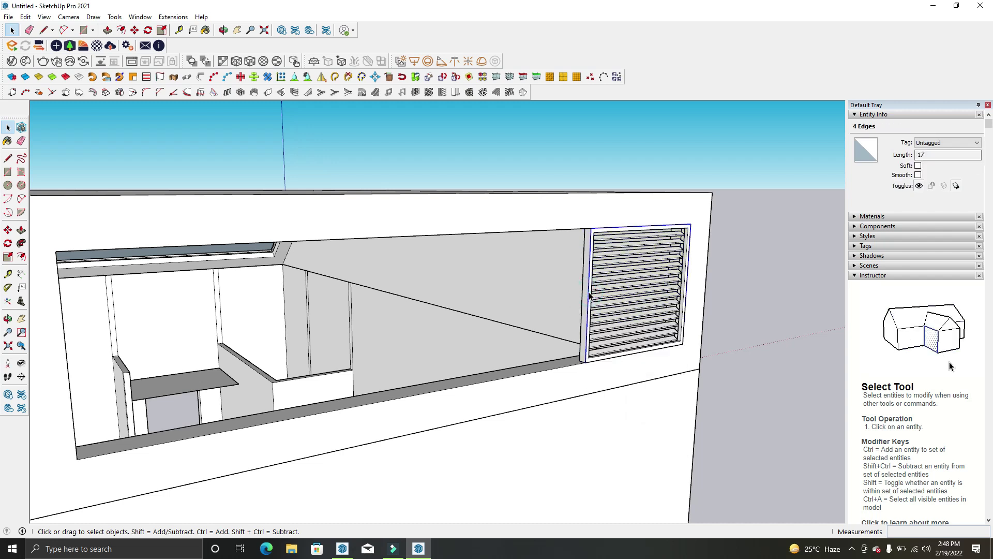
key(Escape)
click(589, 296)
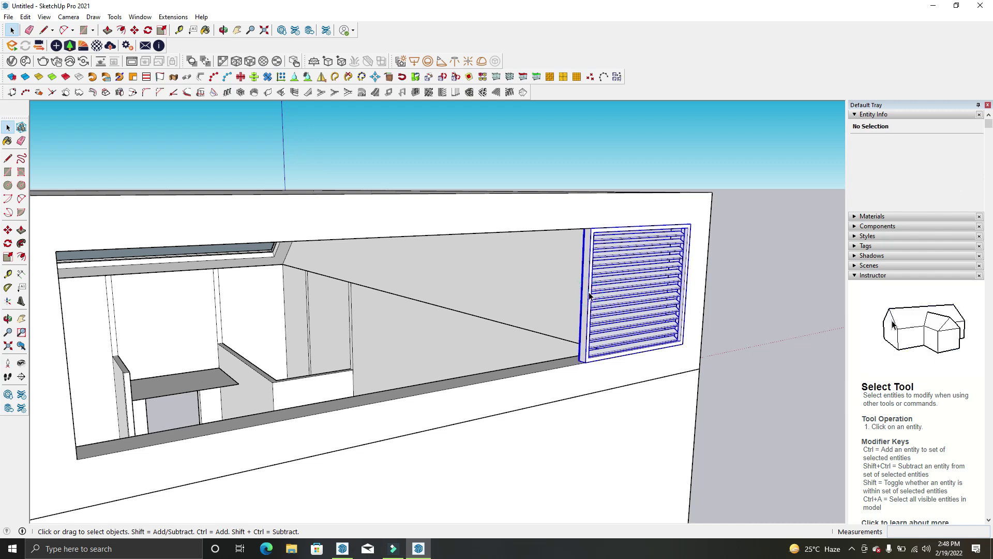
right_click(589, 295)
click(628, 387)
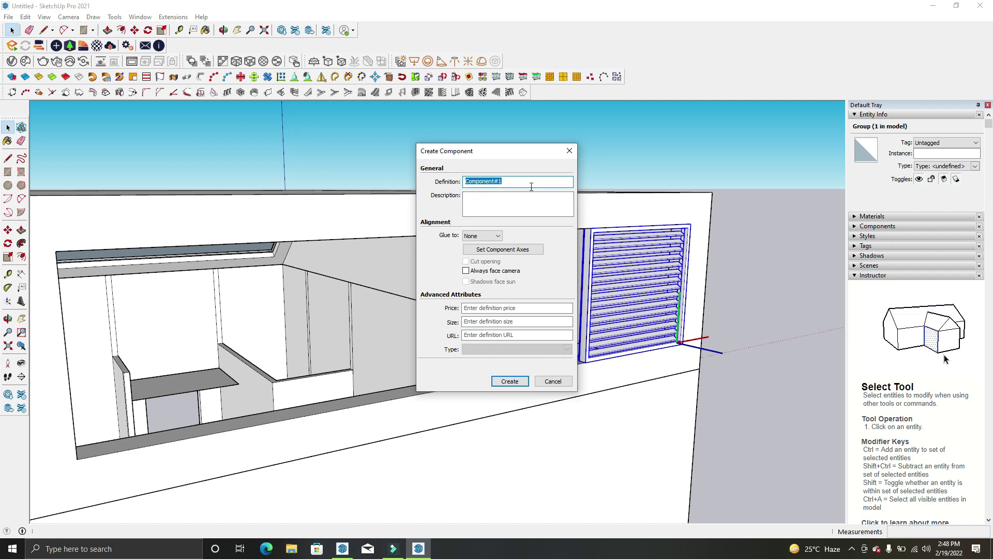
text(Fram)
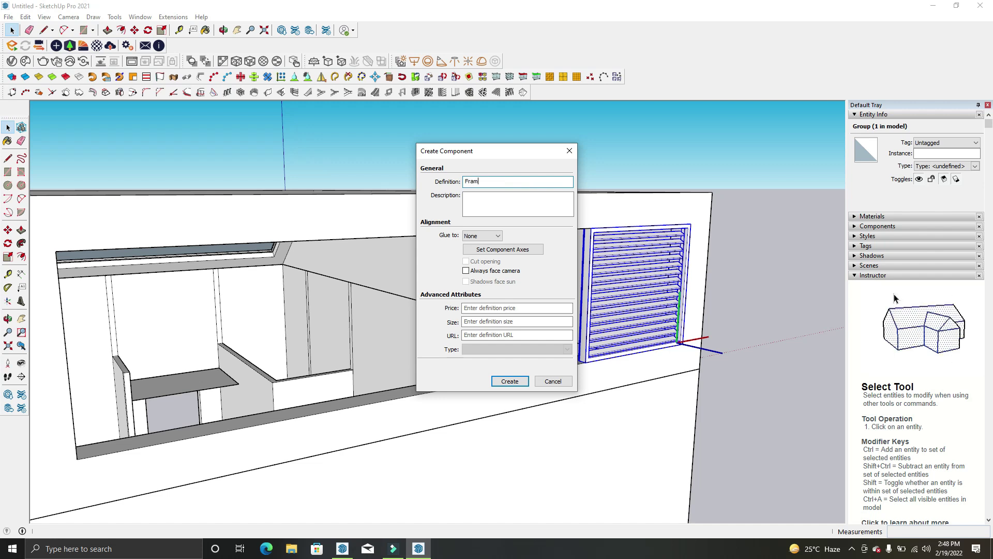
text(e with lou)
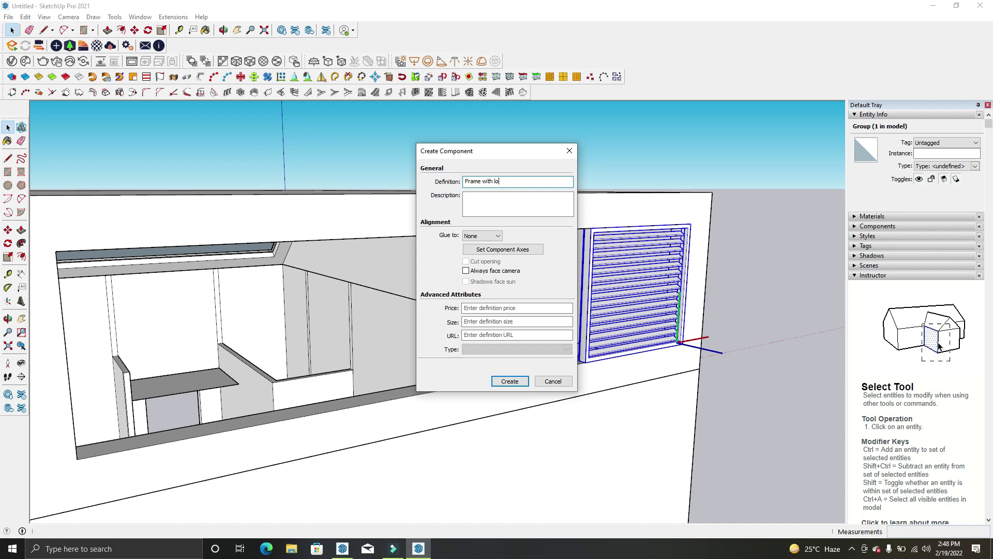
text(vers)
Create the Frame with louvers component and place a copy beside the original
click(524, 383)
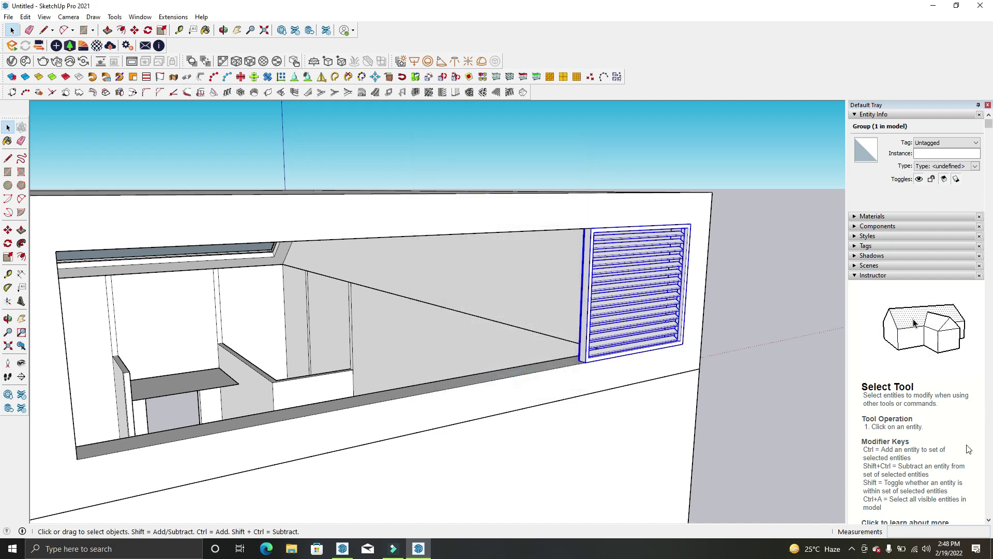
key(m)
scroll(684, 342, up, 3)
scroll(684, 341, up, 2)
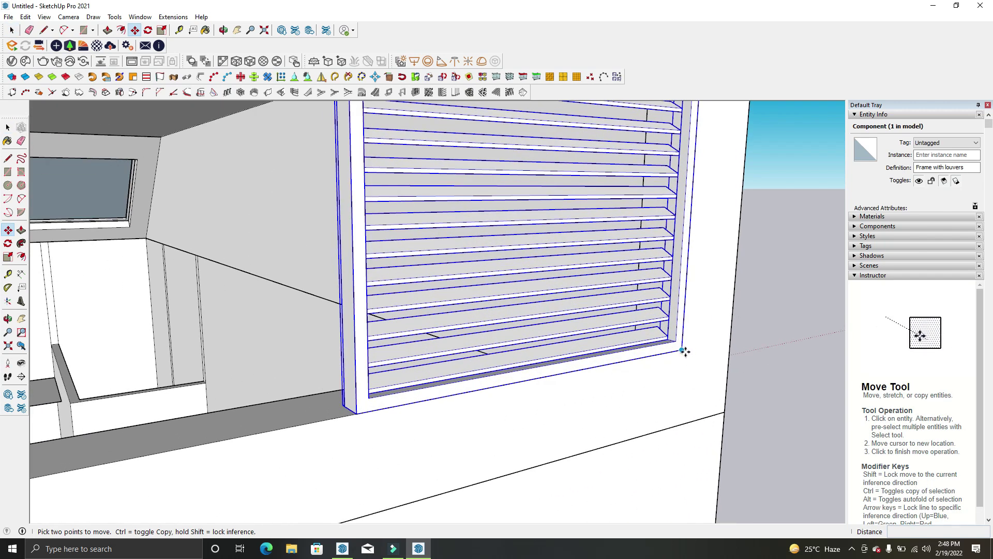
scroll(683, 350, up, 2)
click(683, 350)
key(ctrl)
click(398, 400)
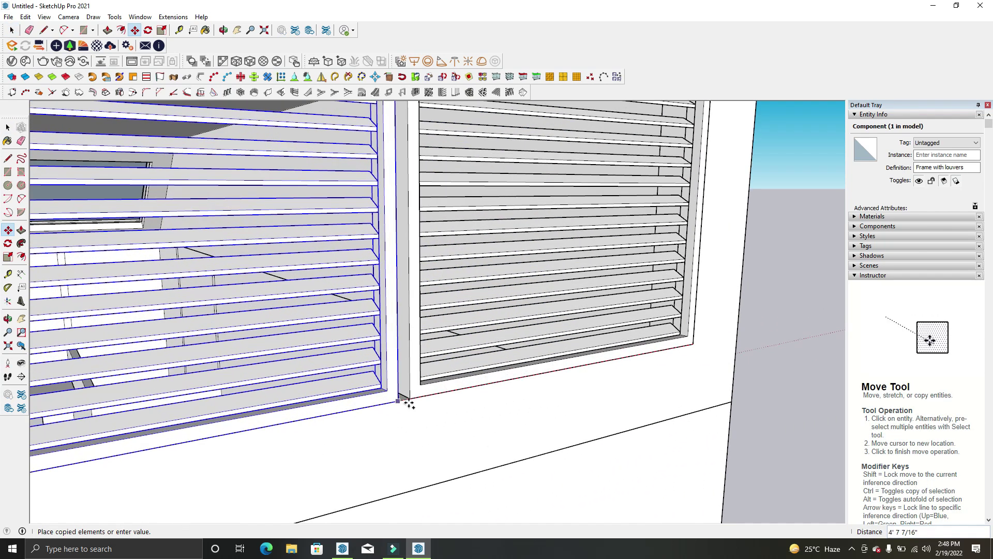
Array the louvre frame copy with a count of 2 at equal spacing
middle_drag(421, 403, 524, 376)
scroll(268, 346, down, 3)
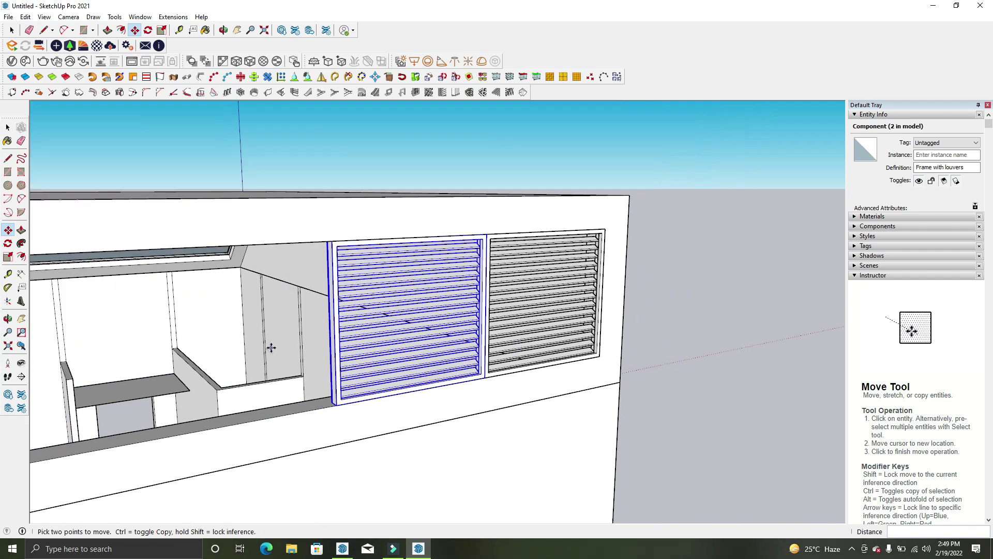
scroll(216, 316, down, 3)
text(x)
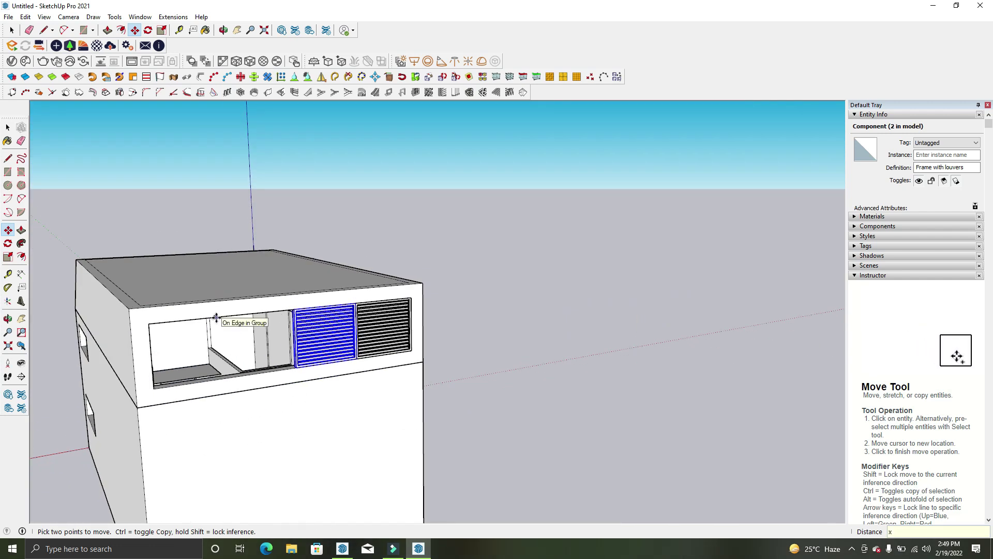
text(2)
key(Return)
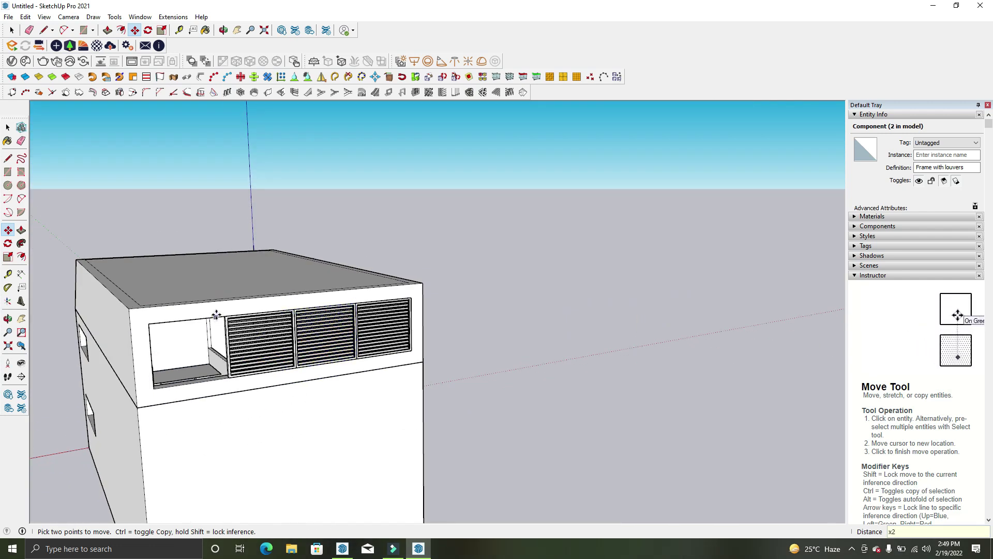
scroll(264, 349, up, 2)
scroll(277, 360, up, 2)
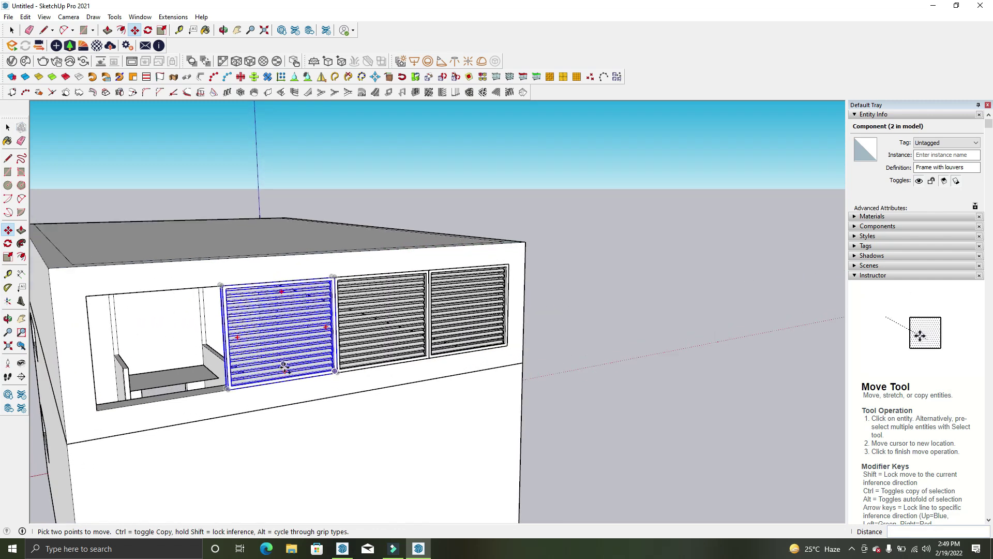
scroll(284, 366, up, 2)
key(space)
Copy another louvre frame further left to complete the row
key(m)
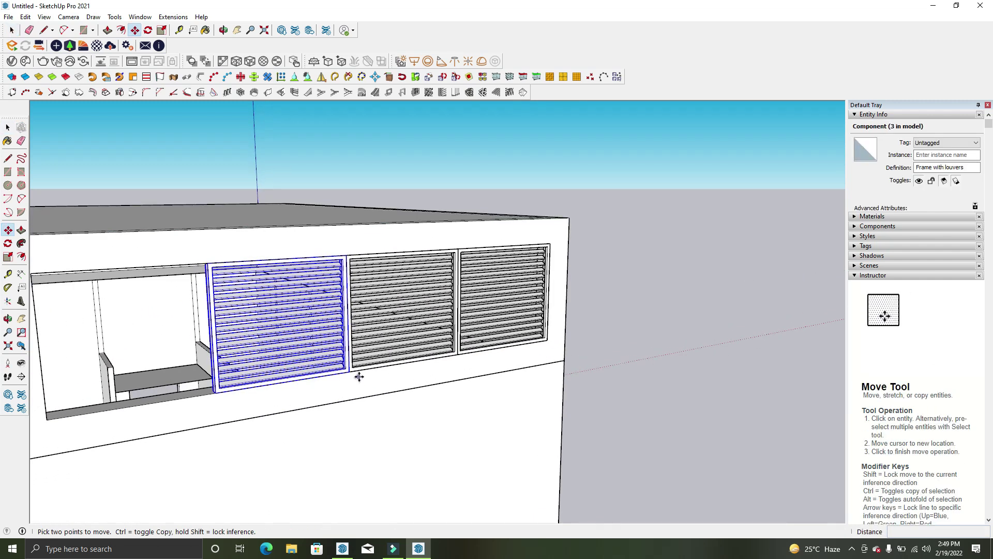
scroll(359, 376, up, 3)
ctrl+click(415, 369)
click(259, 397)
key(space)
mouse_move(744, 374)
middle_down()
mouse_move(581, 343)
mouse_move(726, 301)
middle_up()
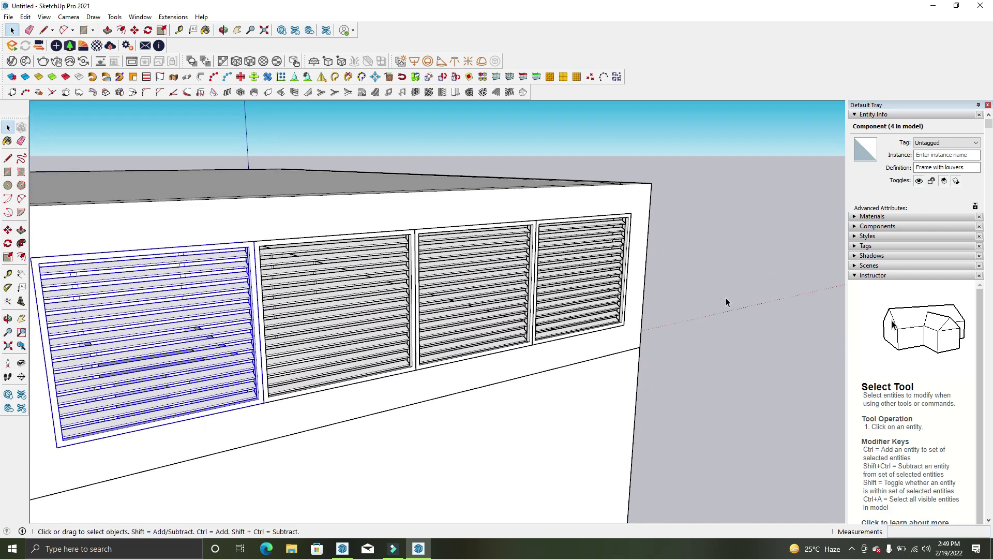
click(726, 300)
Close the louvre group editing and return to the whole model
scroll(580, 298, up, 1)
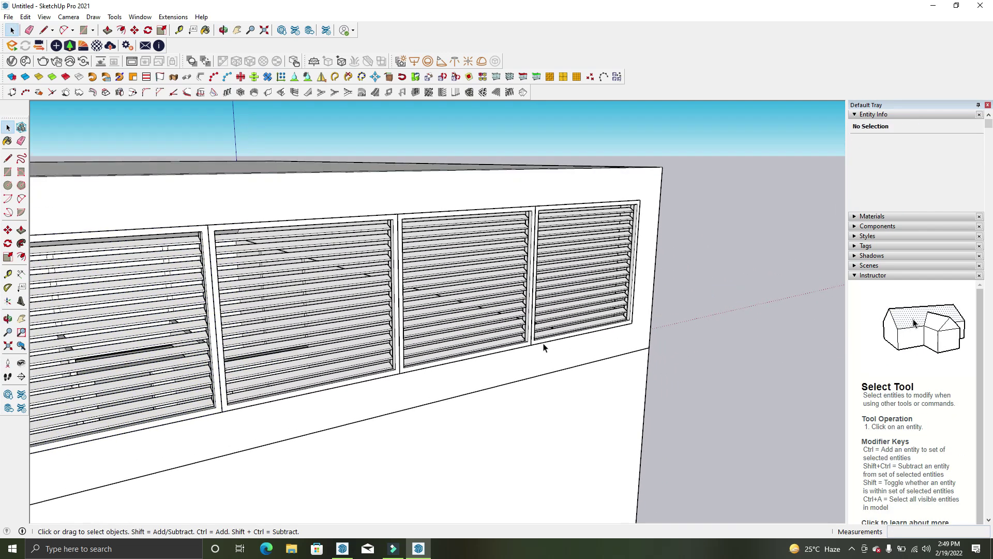
middle_drag(544, 347, 535, 337)
triple_click(535, 337)
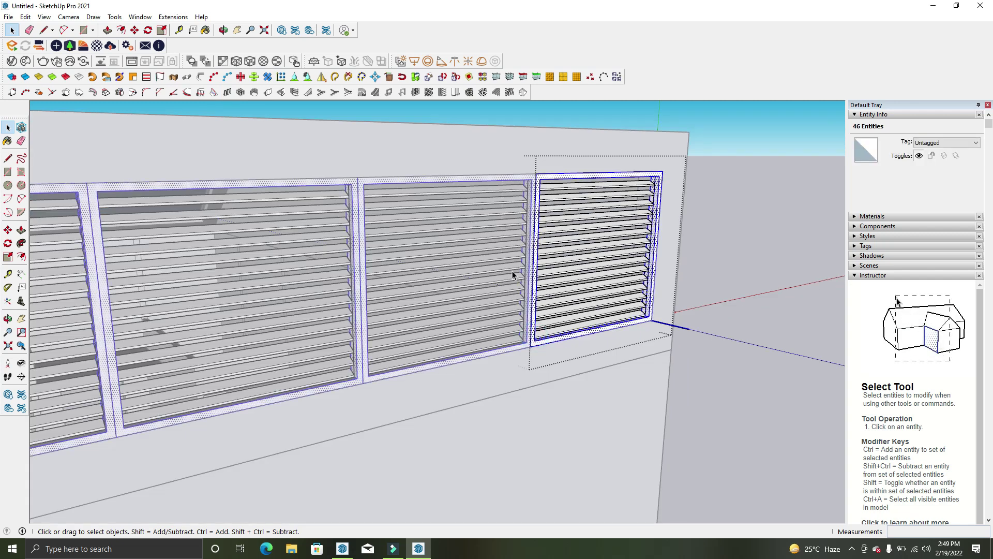
scroll(580, 220, down, 3)
scroll(579, 220, down, 2)
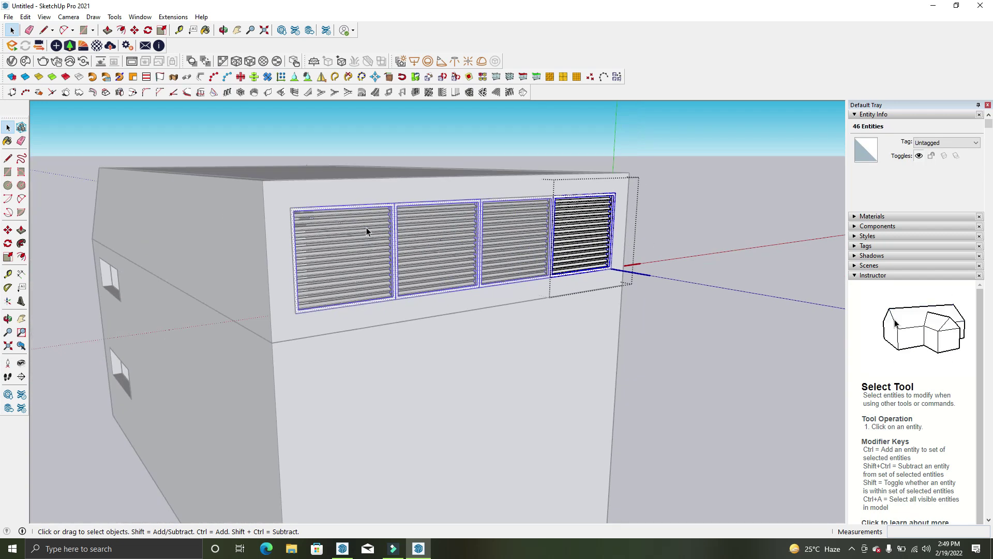
click(647, 240)
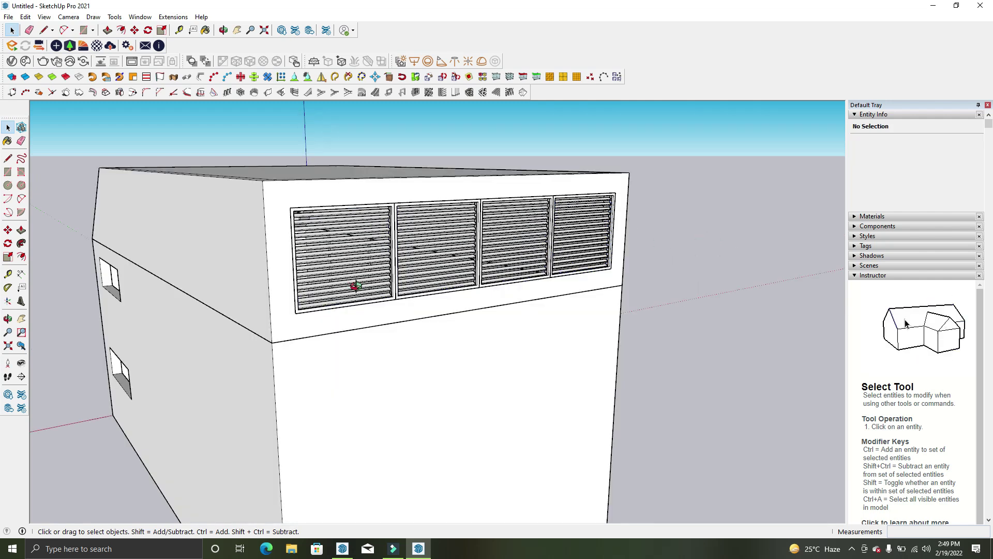
Orbit above the building and hide the roof group to expose the interior rooms
middle_drag(355, 286, 388, 295)
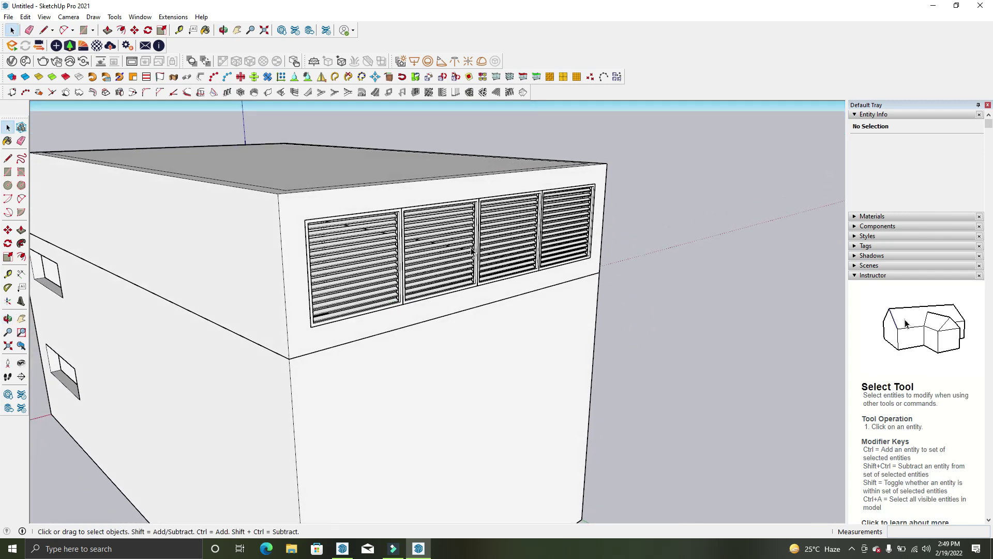
scroll(395, 288, down, 3)
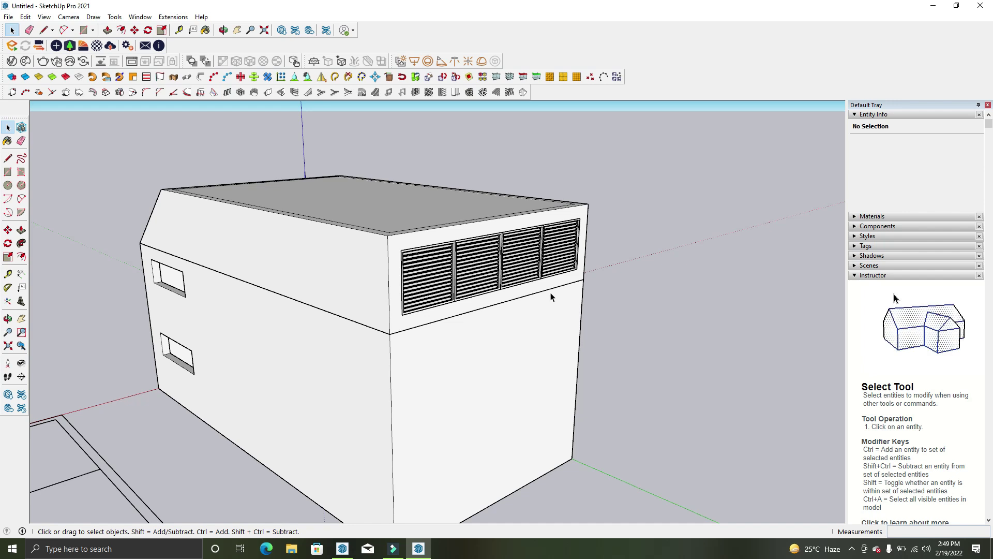
mouse_move(551, 296)
middle_down()
mouse_move(743, 255)
mouse_move(400, 358)
middle_up()
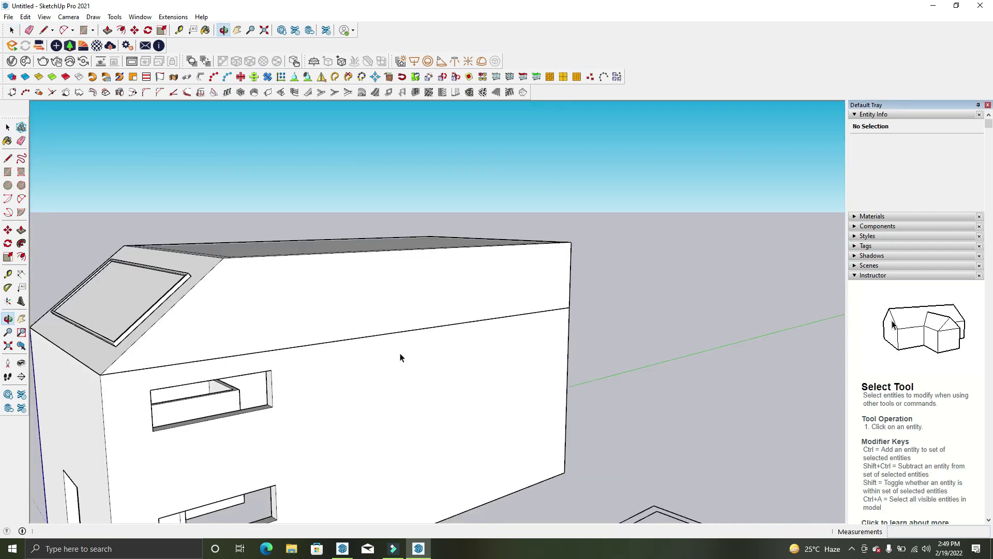
scroll(400, 357, down, 5)
mouse_move(224, 366)
middle_down()
mouse_move(838, 350)
mouse_move(502, 211)
mouse_move(316, 420)
mouse_move(420, 313)
mouse_move(284, 308)
mouse_move(255, 343)
mouse_move(370, 317)
mouse_move(445, 347)
mouse_move(303, 319)
mouse_move(328, 306)
mouse_move(377, 332)
mouse_move(410, 332)
mouse_move(397, 379)
mouse_move(464, 292)
middle_up()
scroll(318, 395, up, 4)
key(space)
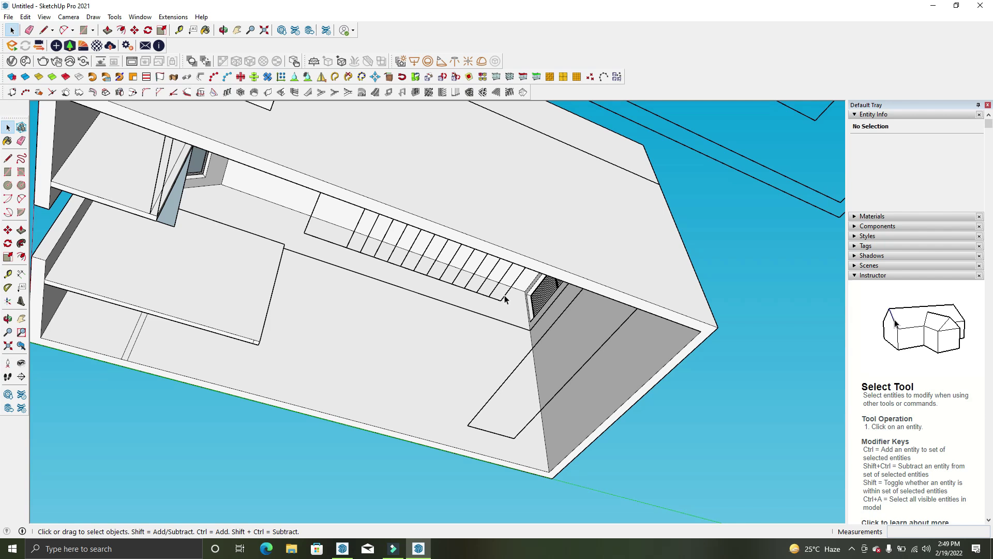
scroll(505, 299, down, 5)
mouse_move(523, 359)
middle_down()
mouse_move(510, 443)
mouse_move(437, 326)
middle_up()
right_click(436, 326)
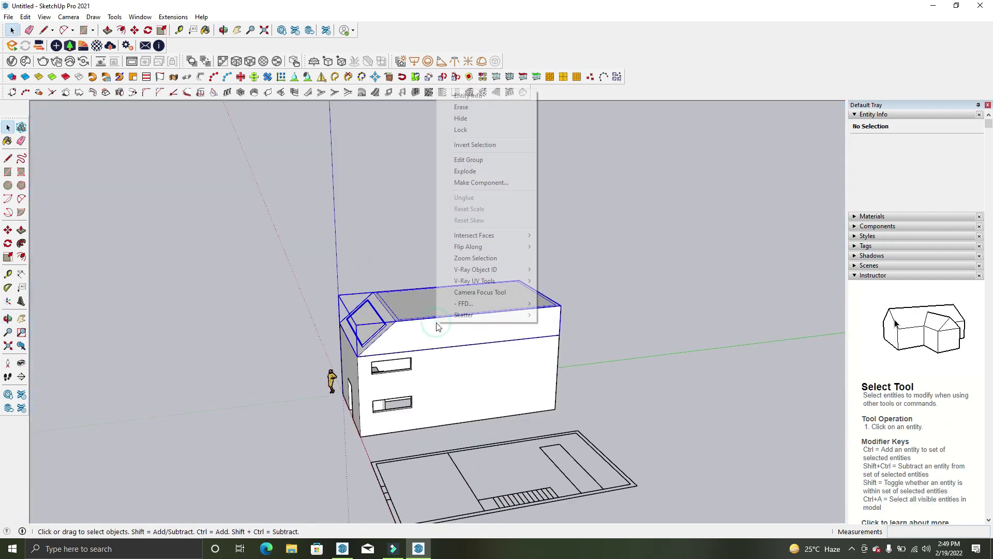
click(475, 119)
middle_drag(475, 121, 519, 460)
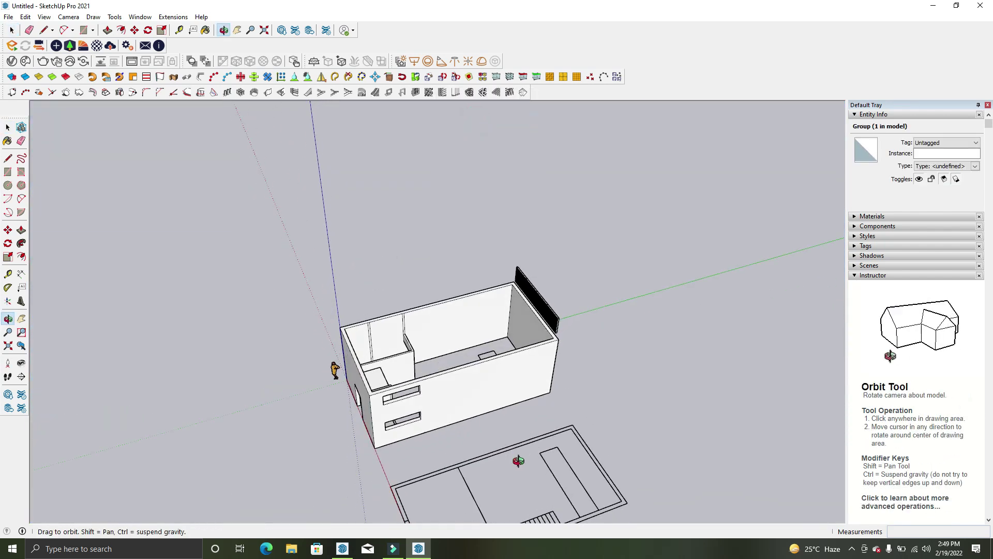
Draw a rectangular face along the back wall from the floor corner to the wall corner
scroll(492, 309, up, 2)
scroll(498, 308, up, 3)
key(r)
scroll(522, 357, up, 2)
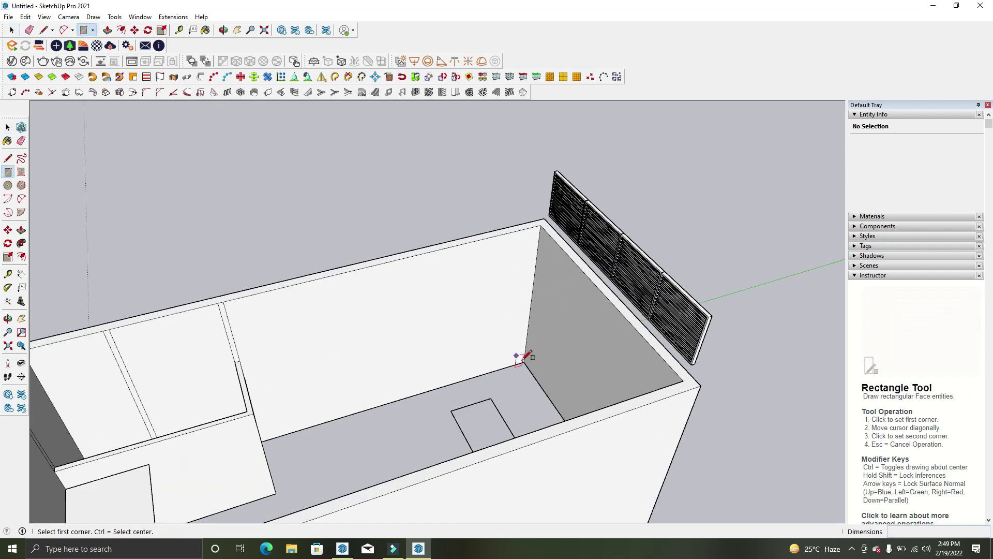
click(524, 357)
scroll(512, 357, down, 2)
click(275, 314)
mouse_move(277, 310)
middle_down()
mouse_move(417, 339)
mouse_move(395, 390)
mouse_move(367, 308)
middle_up()
key(space)
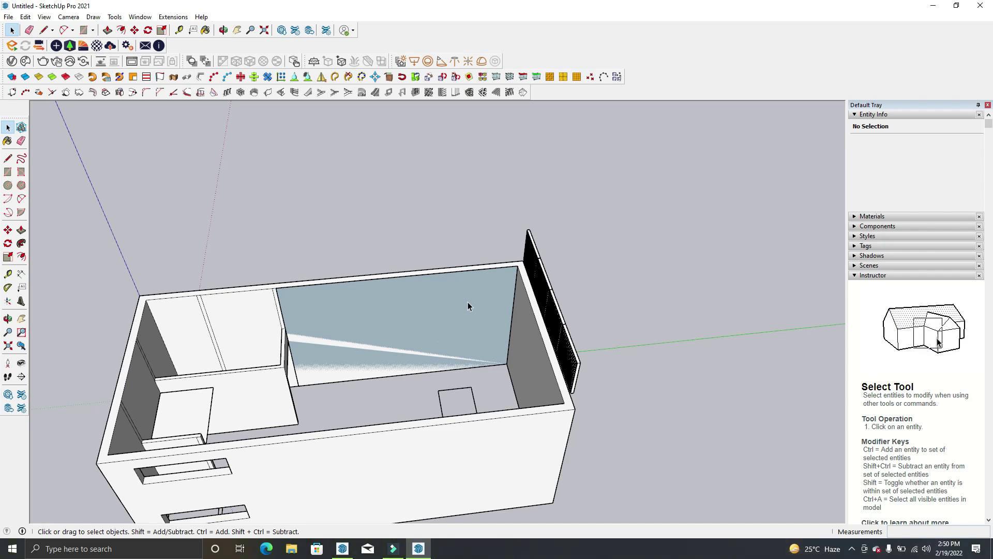
Make the new wall face into a group and open it for editing
middle_drag(467, 302, 470, 280)
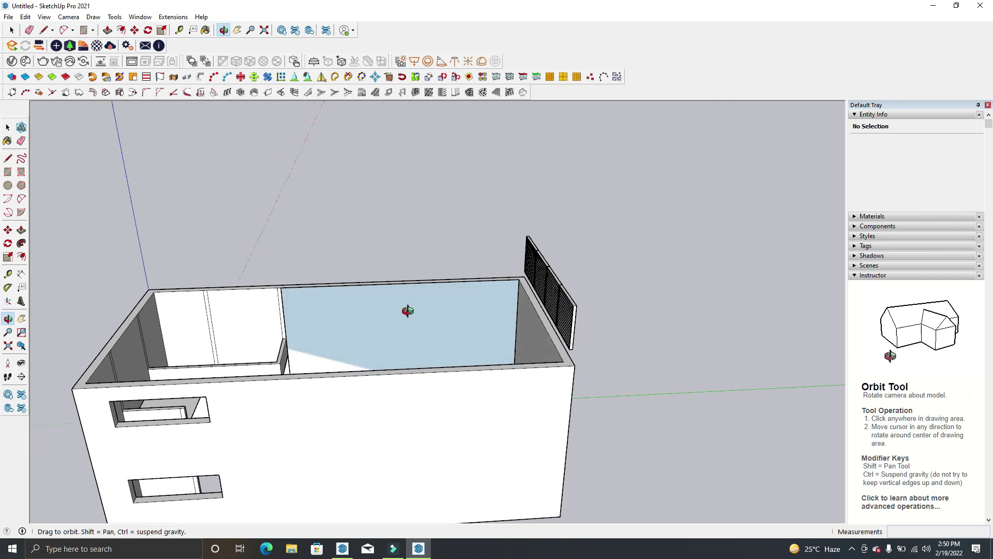
middle_drag(435, 313, 294, 301)
scroll(365, 309, up, 2)
double_click(365, 310)
right_click(365, 310)
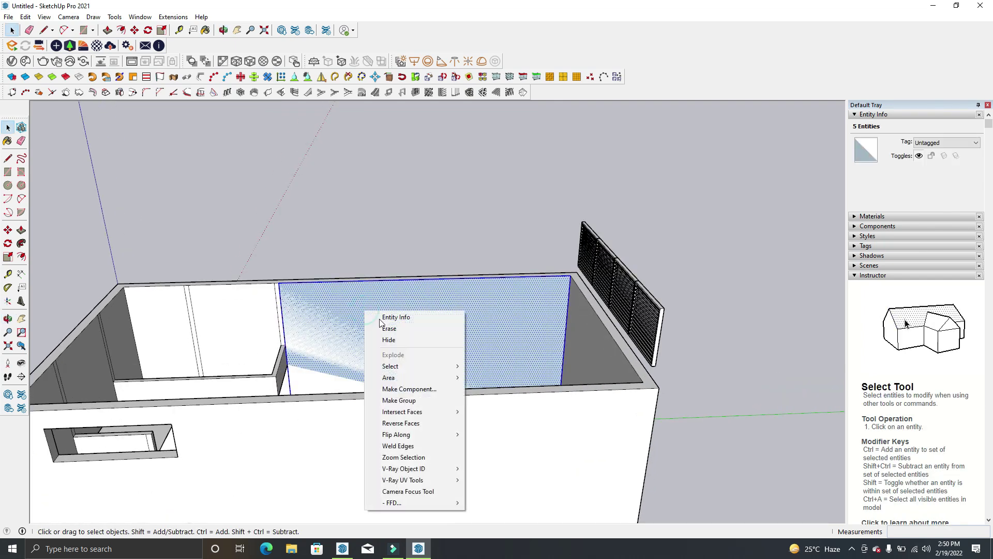
click(385, 399)
double_click(398, 347)
Try moving the wall group's top edge upward, then cancel the move
drag(185, 227, 687, 343)
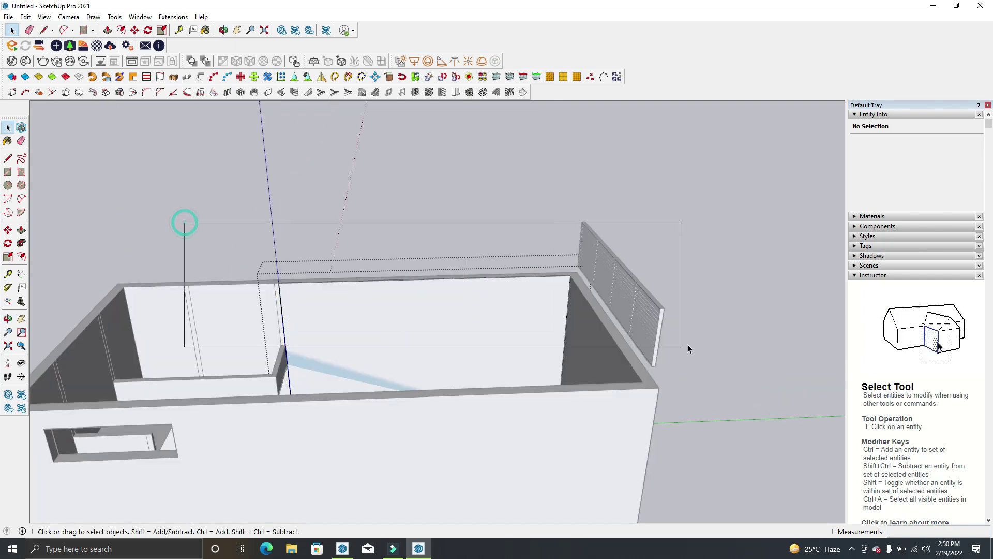
key(m)
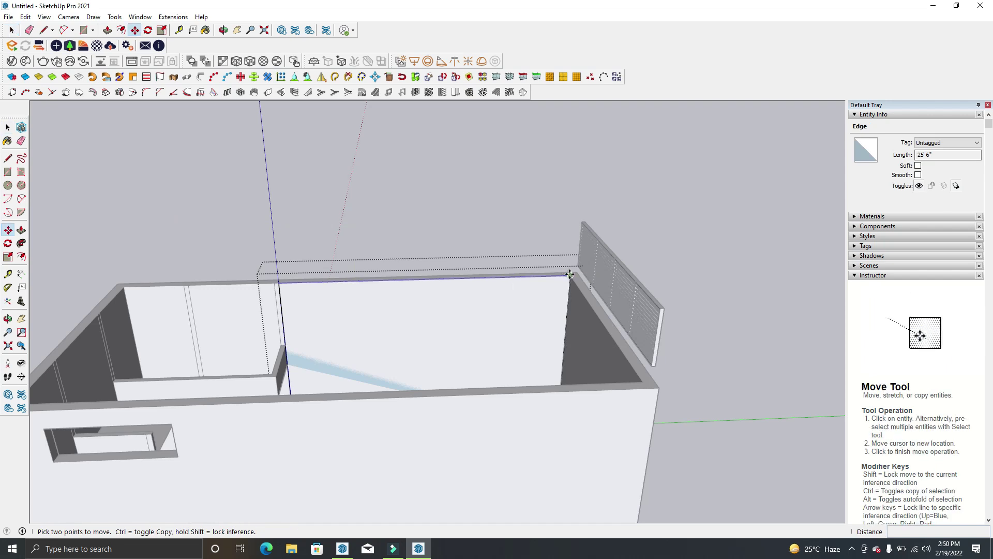
click(569, 275)
scroll(588, 224, up, 2)
scroll(589, 227, up, 1)
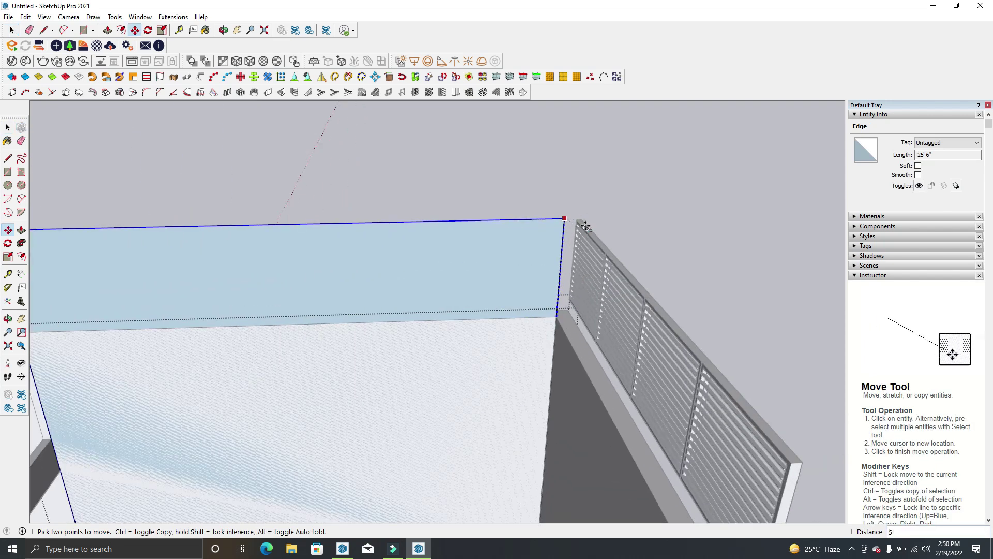
scroll(588, 227, down, 1)
key(Escape)
scroll(581, 221, down, 2)
scroll(581, 314, down, 3)
middle_drag(580, 314, 355, 207)
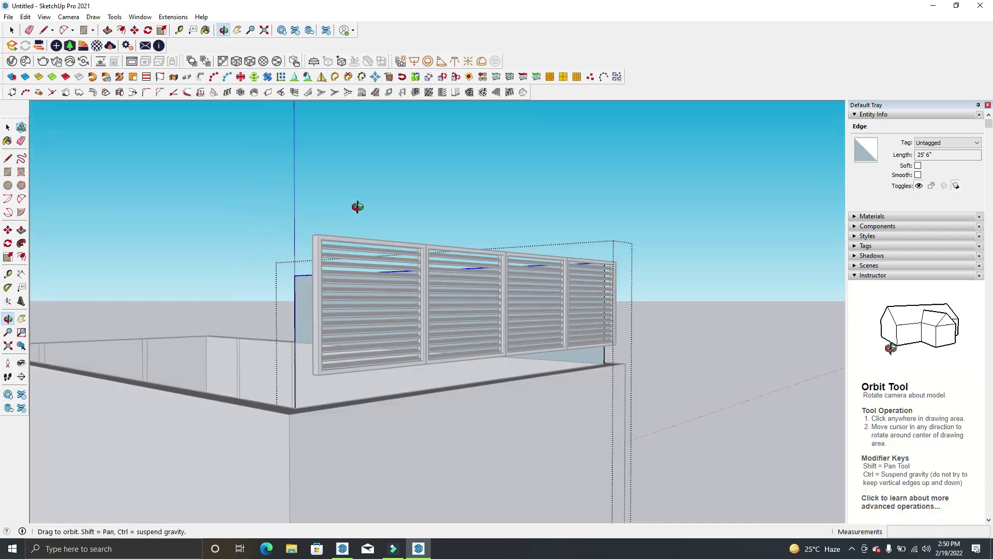
key(space)
Unhide the most recently hidden object and orbit around the wall corner
click(44, 17)
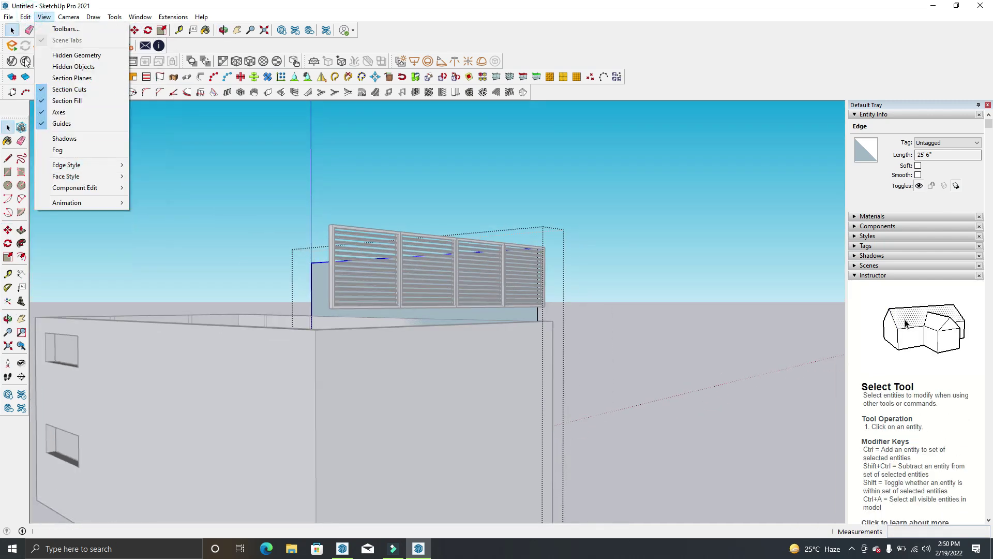
click(197, 184)
mouse_move(434, 244)
middle_down()
mouse_move(453, 238)
mouse_move(388, 427)
mouse_move(396, 363)
middle_up()
scroll(515, 315, up, 5)
scroll(508, 326, up, 3)
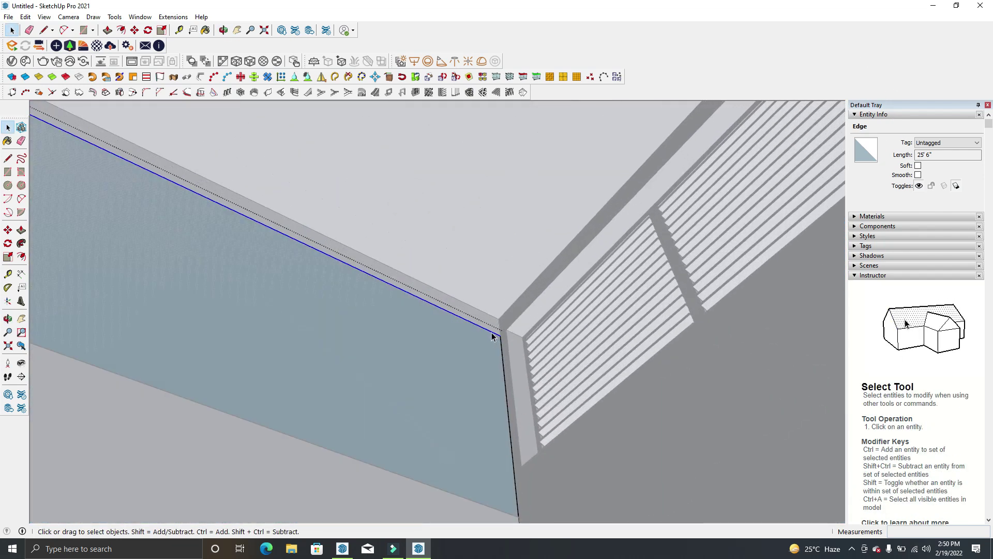
Move the wall's top corner point up to the top of the wall
key(m)
click(505, 332)
click(501, 313)
key(space)
click(461, 330)
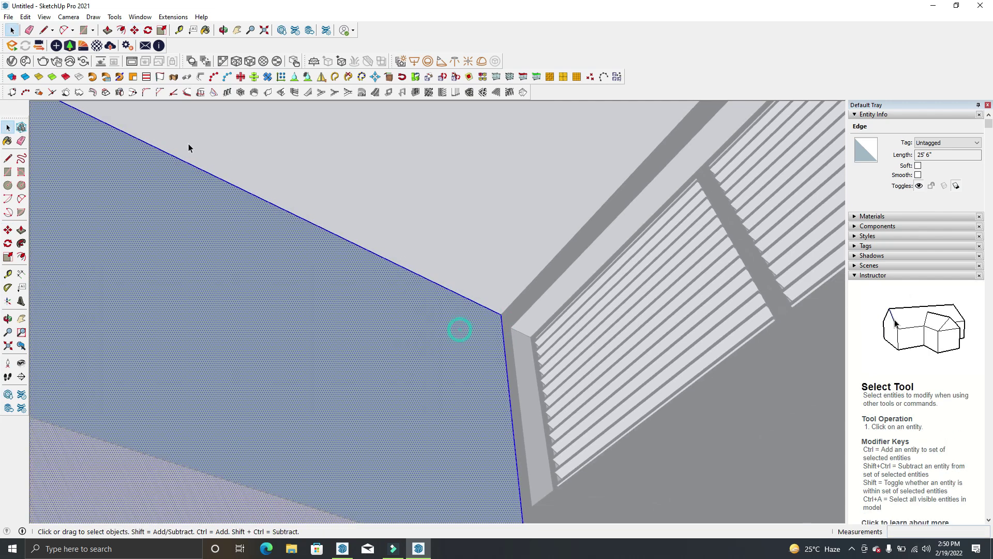
Hide the rest of the model so only the wall group shows, and select its face
click(41, 17)
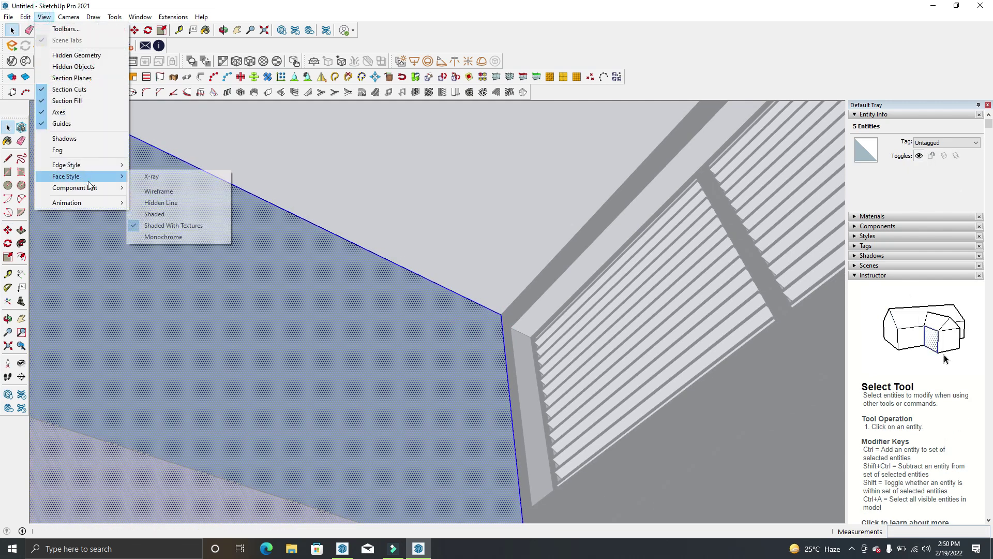
click(151, 191)
mouse_move(151, 194)
middle_down()
mouse_move(506, 379)
mouse_move(601, 246)
mouse_move(477, 392)
middle_up()
click(476, 392)
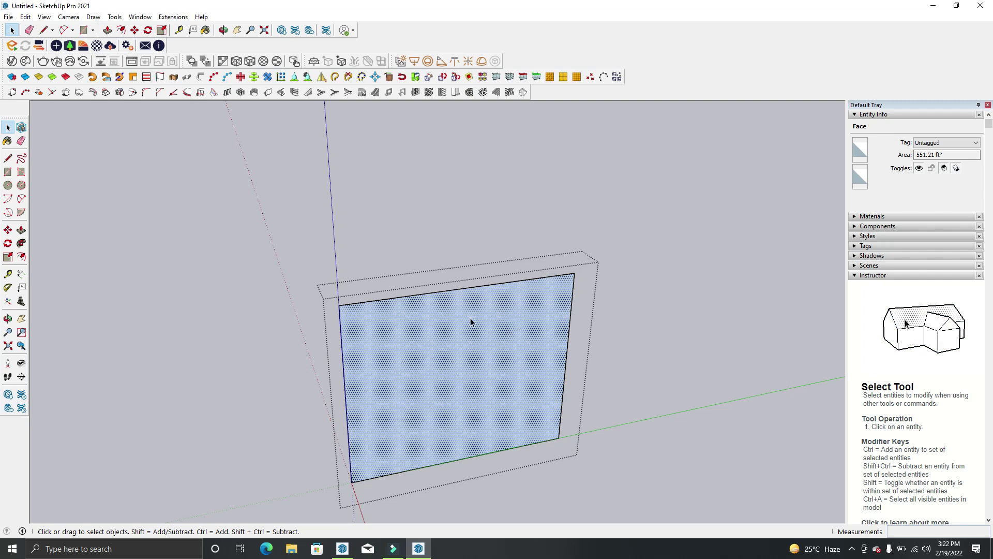
Enable the FlrGen toolbar, open the floor generator, and choose the Brick pattern
right_click(679, 94)
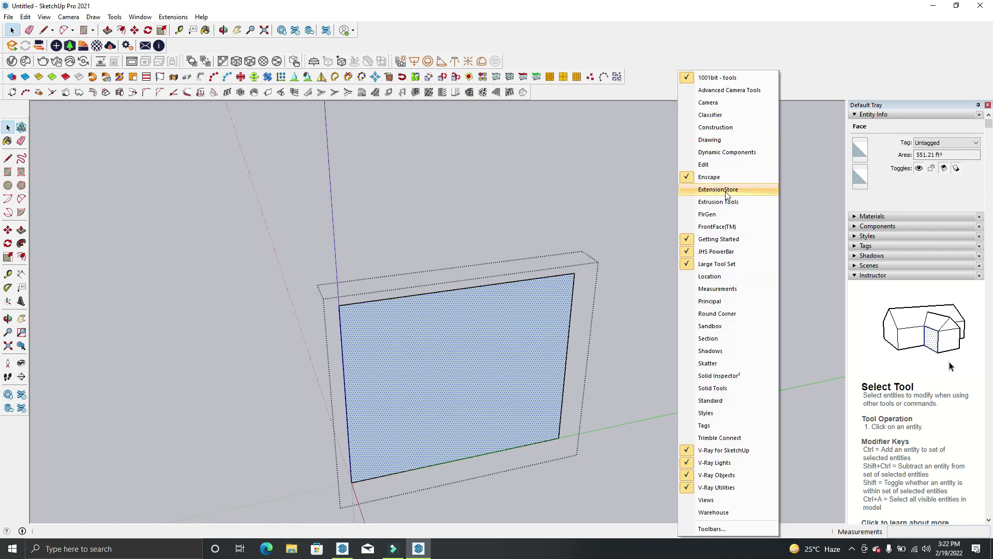
click(717, 214)
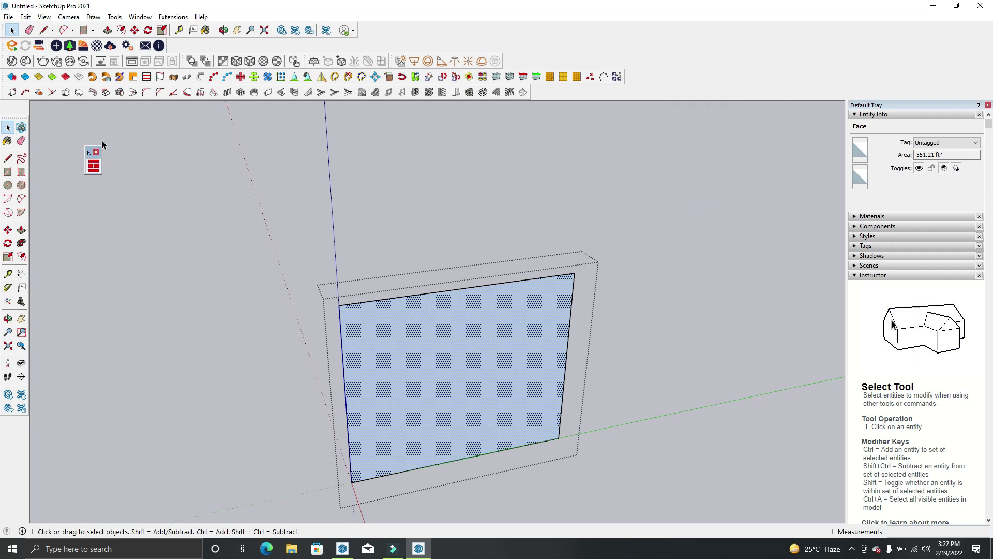
click(89, 169)
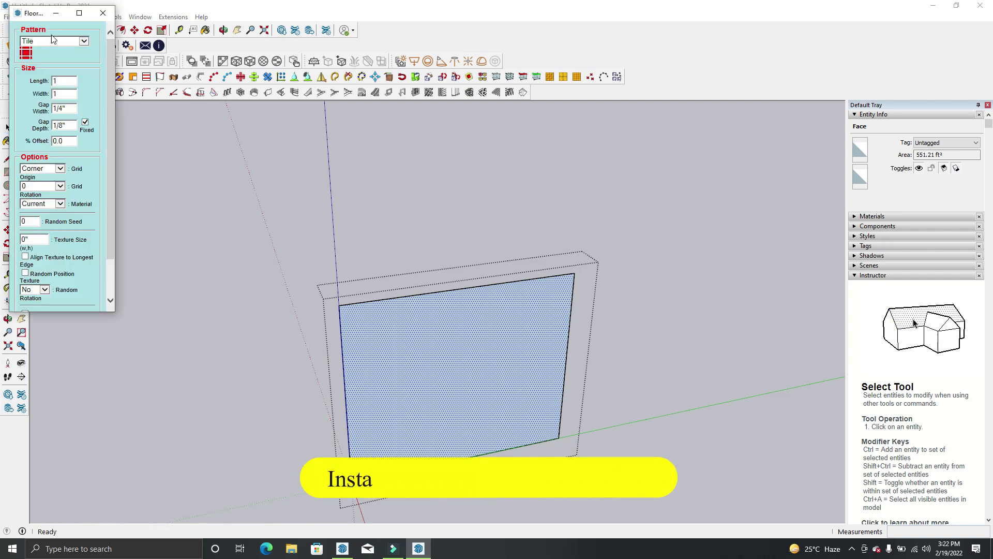
click(83, 43)
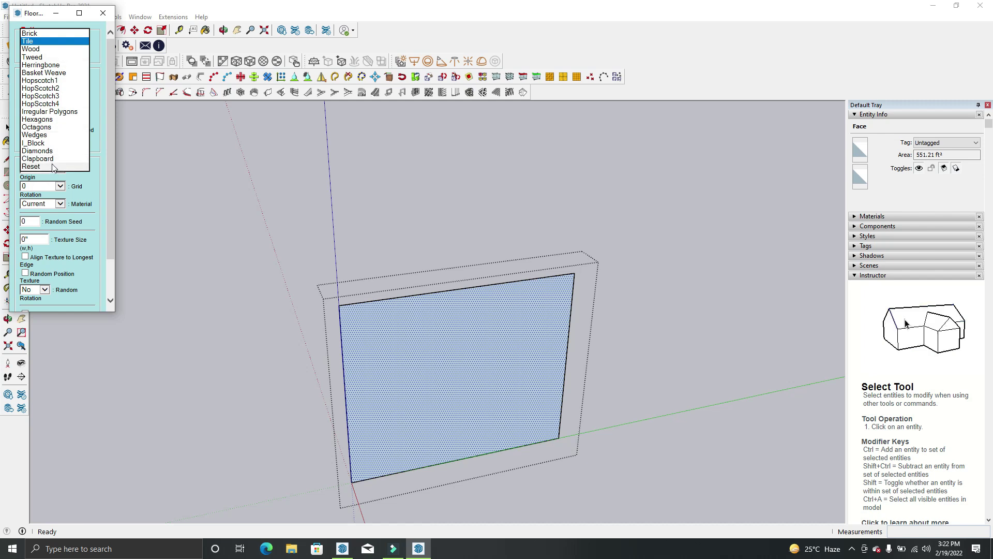
click(34, 34)
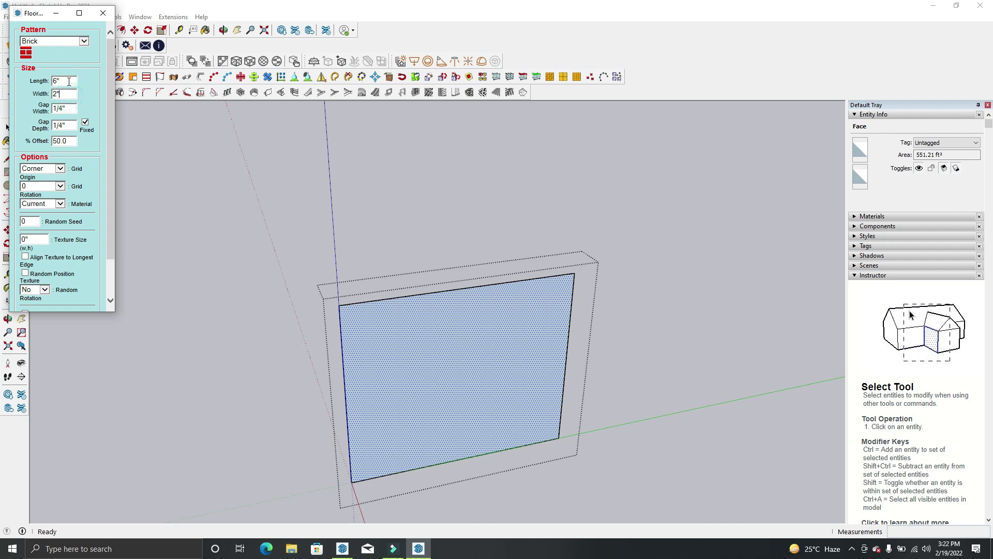
Set 6" by 6" bricks with a 1/8" gap width and 1/4" gap depth
drag(60, 81, 28, 83)
text(4')
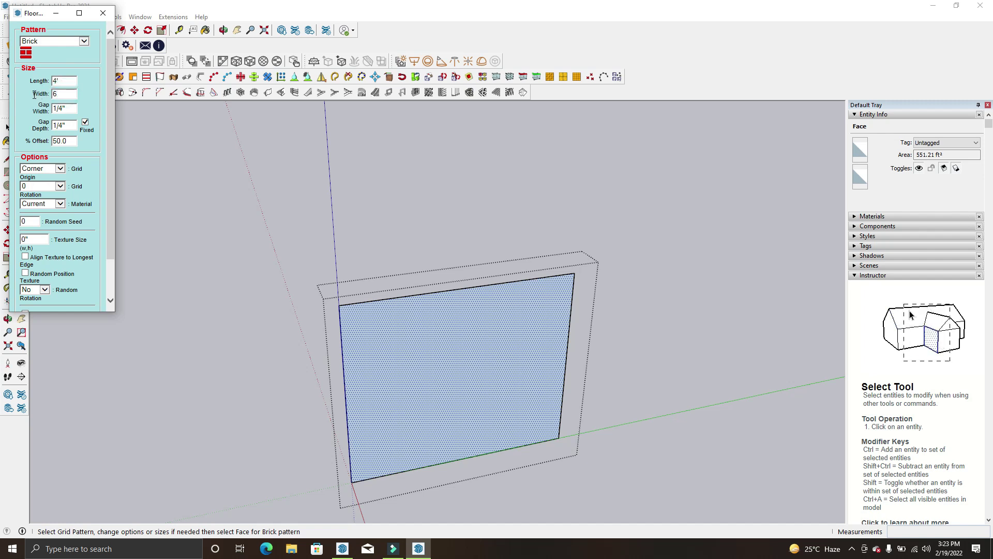
text(")
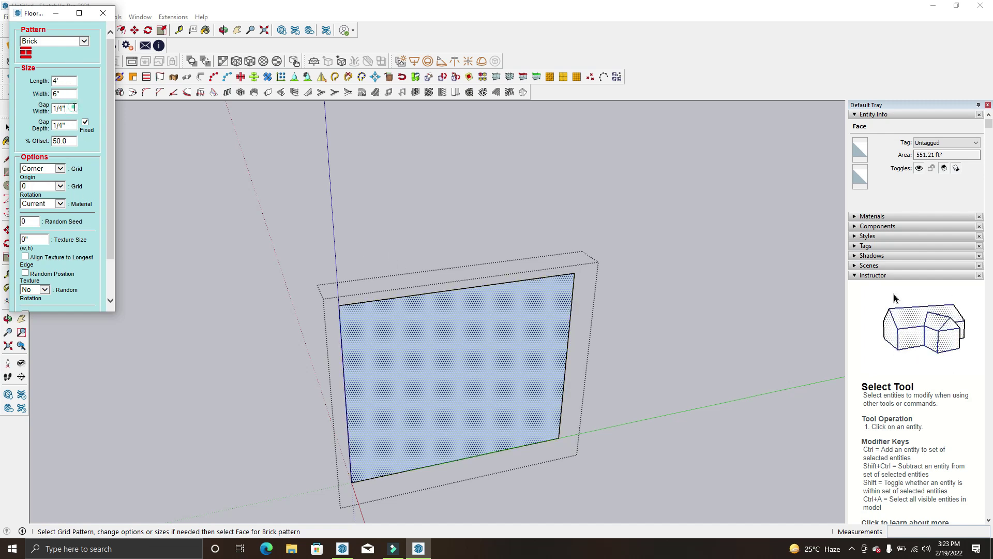
drag(71, 109, 22, 109)
text(1)
text(")
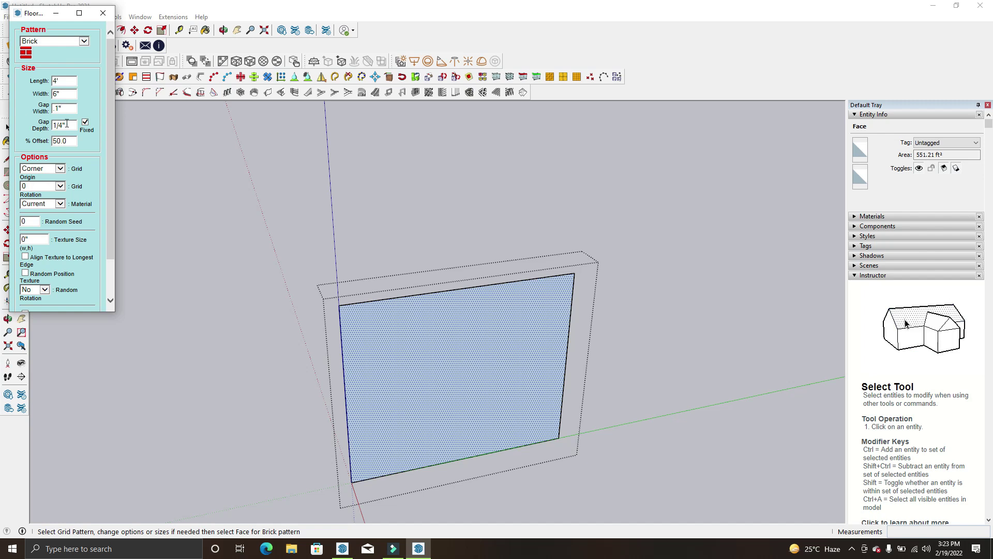
drag(69, 124, 48, 124)
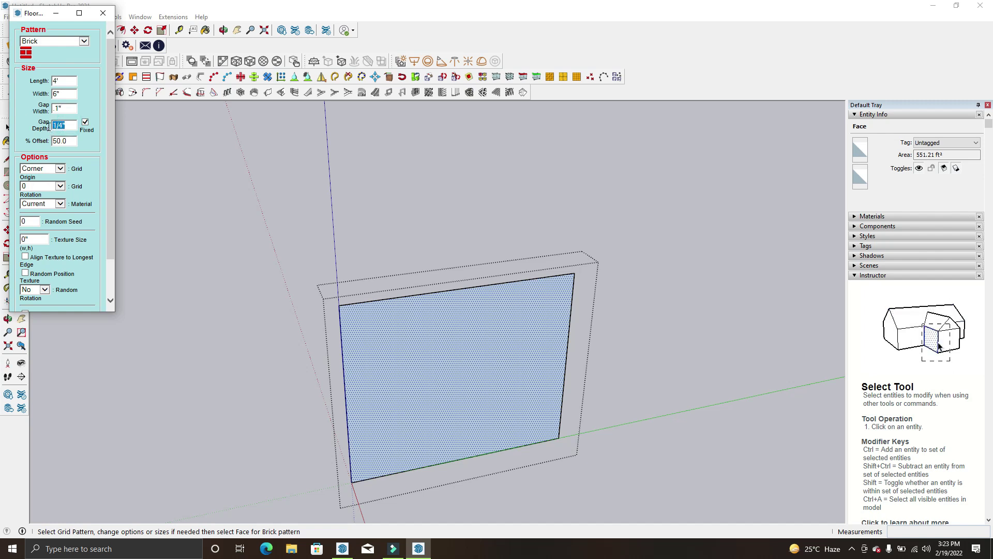
key(BackSpace)
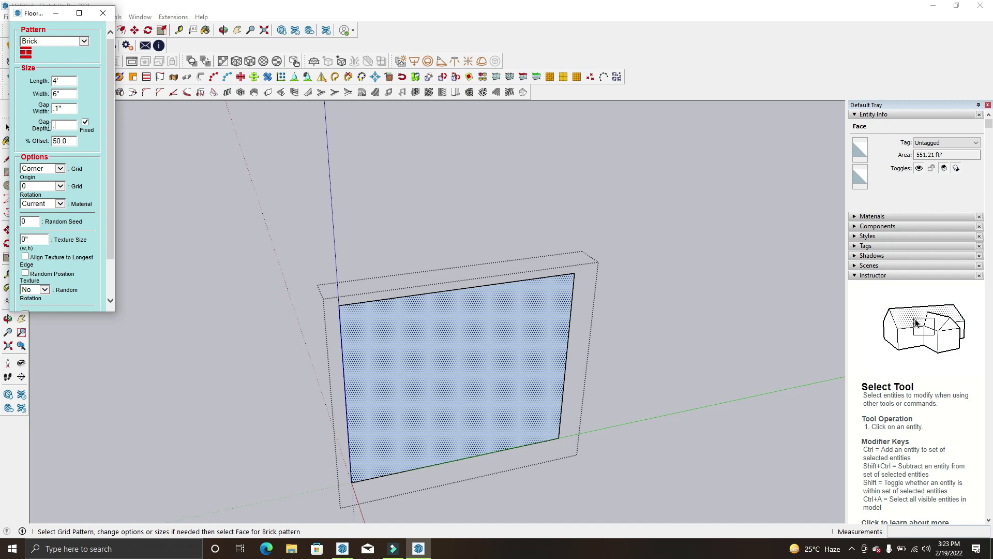
text(25")
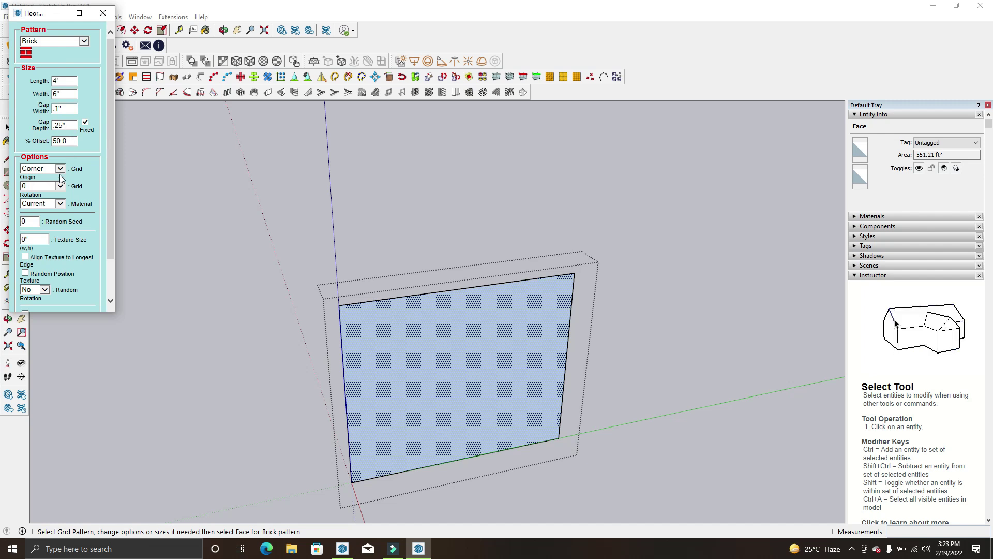
Keep Corner grid origin and enable random position, random imperfections and bevel
click(60, 169)
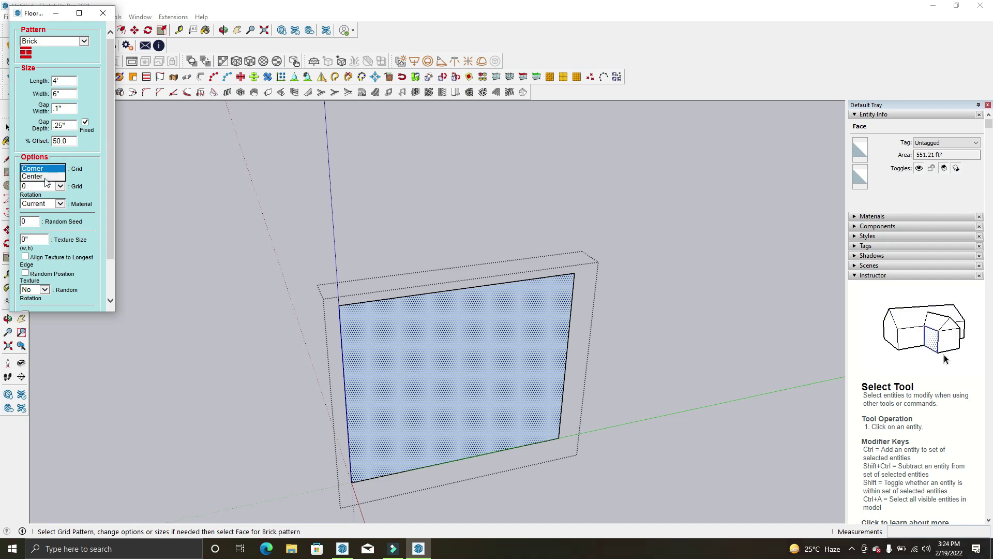
click(75, 155)
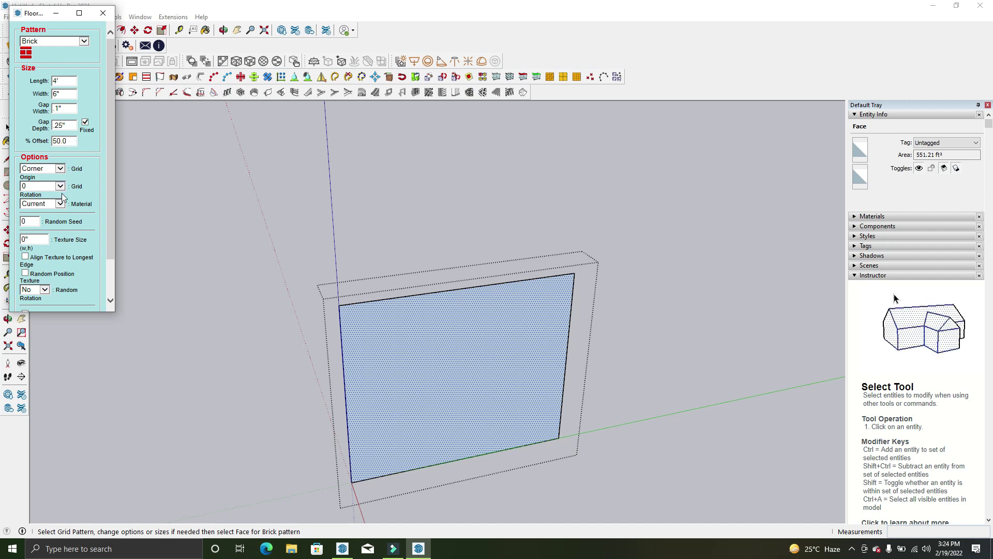
scroll(73, 267, down, 2)
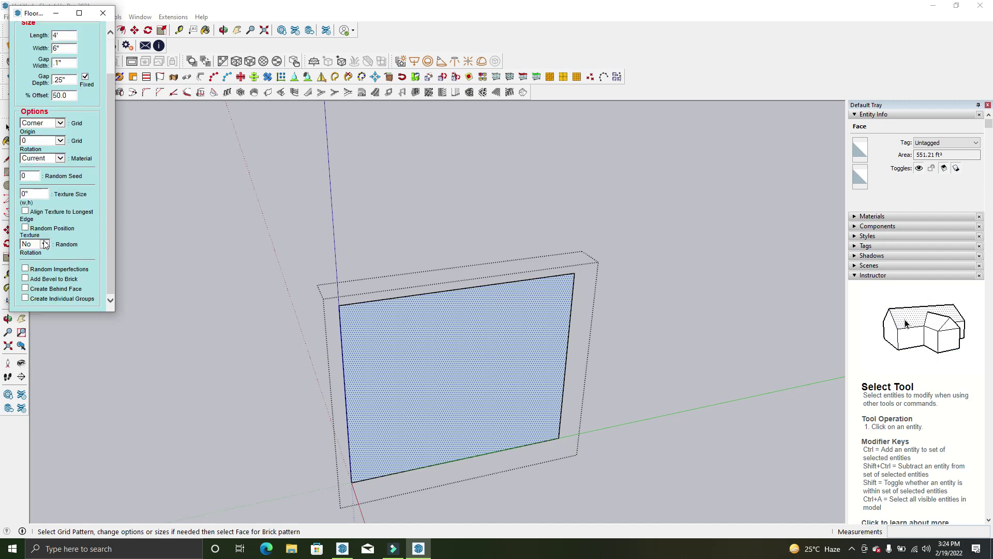
click(25, 227)
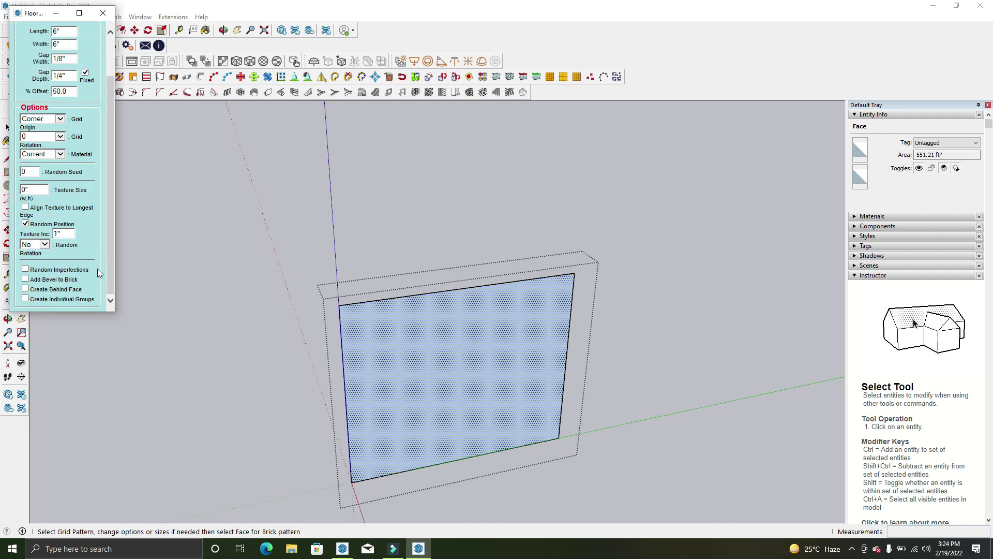
click(25, 268)
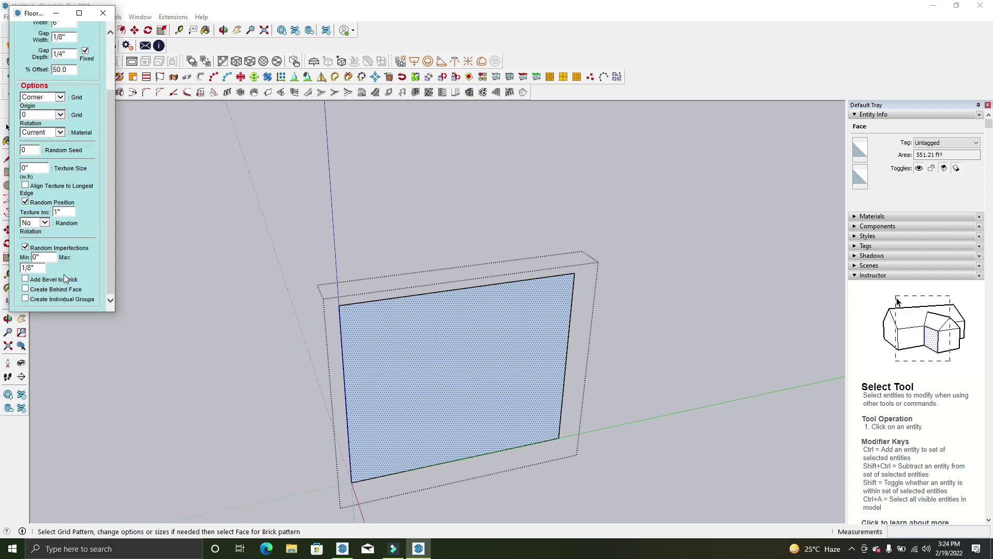
click(25, 280)
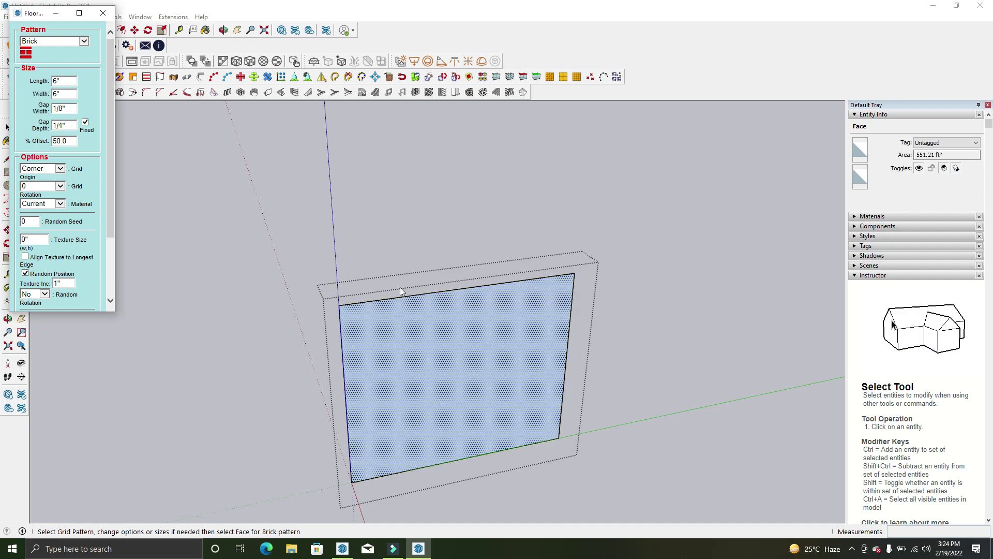
Apply the brick pattern to the wall face and zoom in on the bricks
click(436, 344)
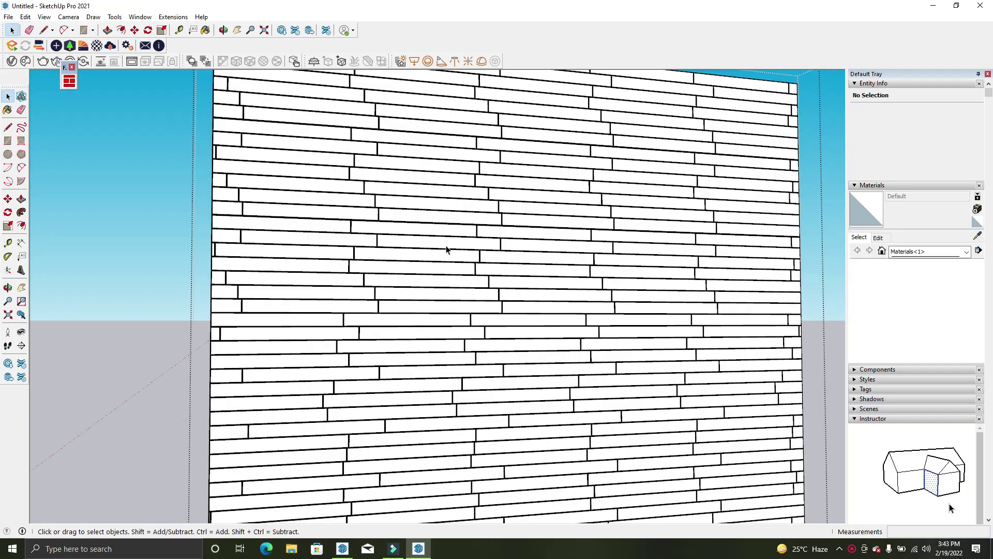
middle_drag(446, 247, 443, 355)
scroll(390, 170, up, 3)
scroll(344, 173, up, 3)
scroll(309, 166, up, 3)
scroll(309, 166, up, 1)
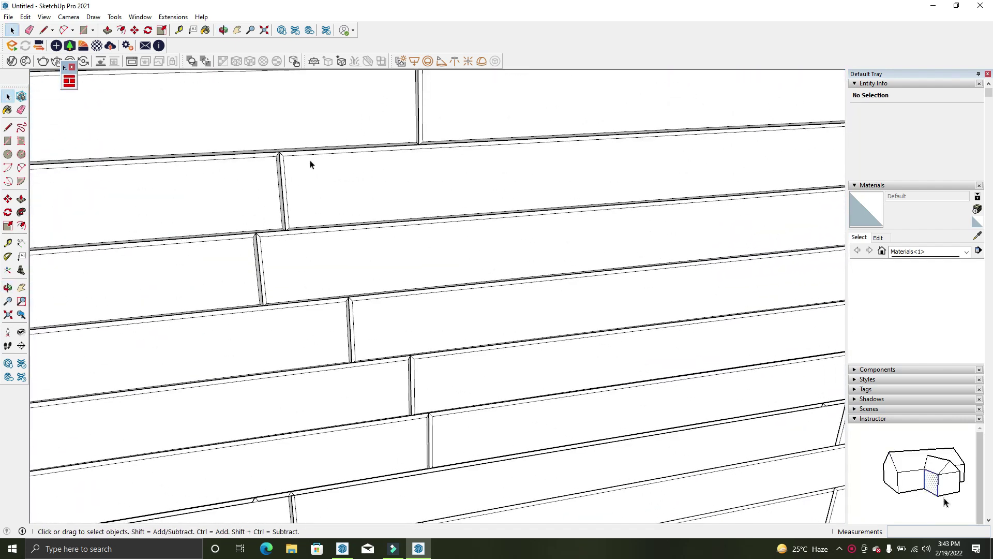
Orbit out to inspect the brick wall from below and at near-level
middle_drag(310, 162, 288, 207)
scroll(302, 224, down, 3)
scroll(313, 200, down, 3)
scroll(314, 200, down, 5)
mouse_move(357, 222)
middle_down()
mouse_move(439, 295)
mouse_move(182, 323)
middle_up()
scroll(441, 296, up, 2)
scroll(440, 295, up, 5)
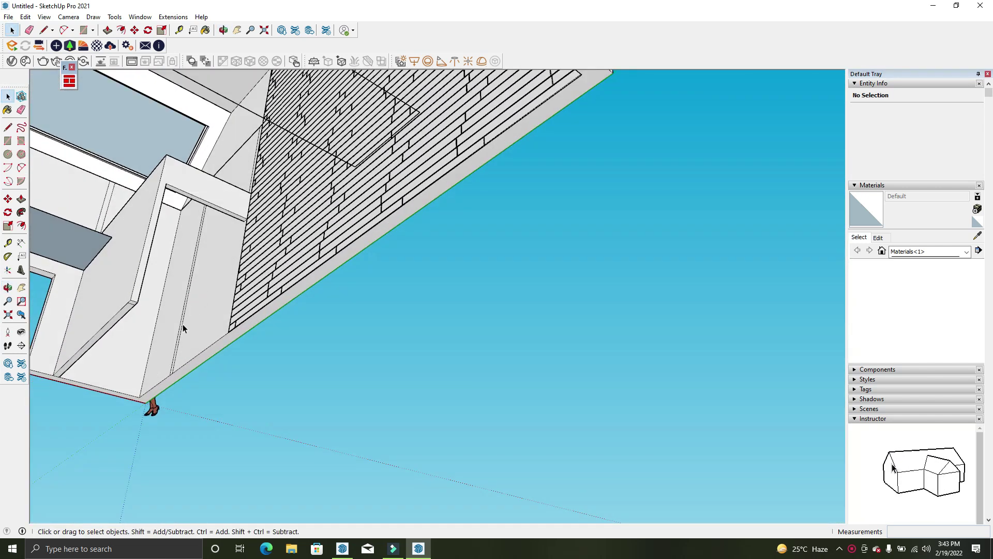
mouse_move(199, 237)
middle_down()
mouse_move(186, 268)
mouse_move(159, 275)
mouse_move(167, 353)
mouse_move(224, 372)
mouse_move(348, 455)
mouse_move(466, 453)
mouse_move(466, 377)
mouse_move(427, 287)
middle_up()
Select the walls group and draw a rectangle face across the first interior wall
click(427, 268)
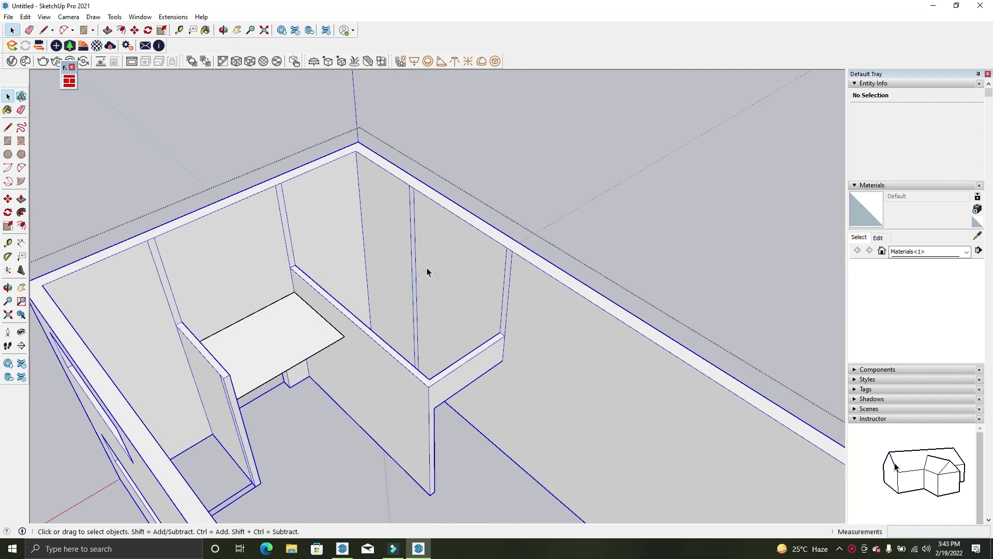
key(r)
scroll(507, 329, up, 2)
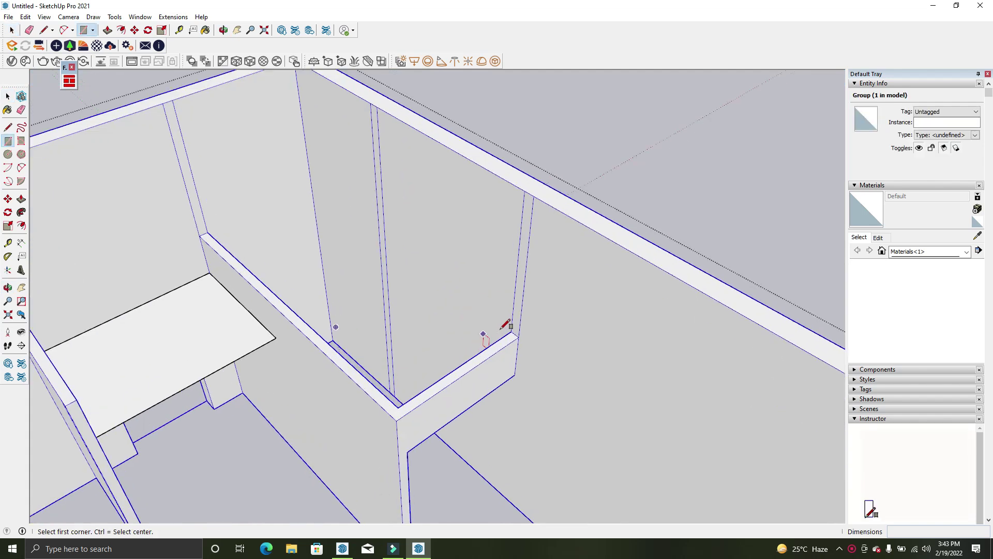
scroll(512, 329, up, 2)
click(515, 331)
scroll(322, 335, up, 3)
click(324, 329)
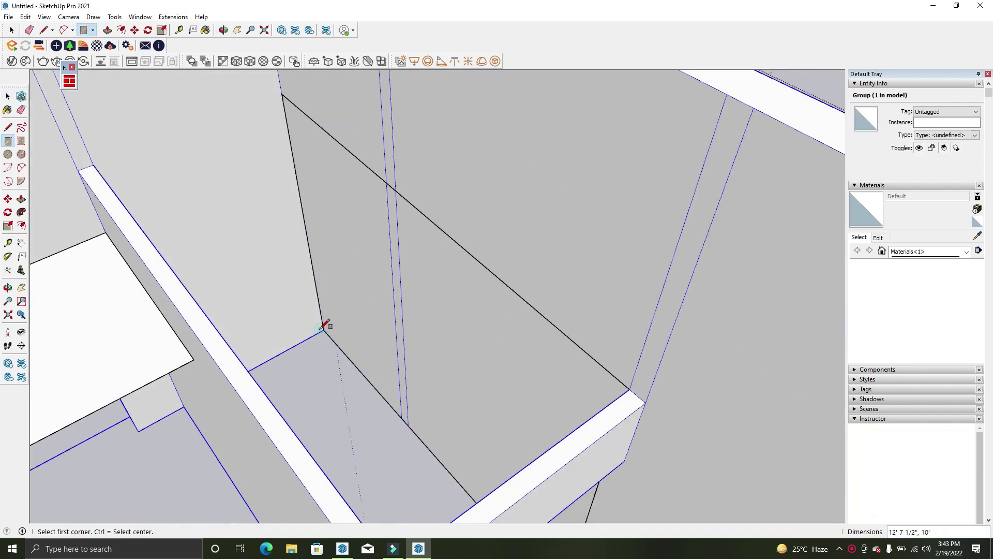
scroll(347, 339, down, 3)
Draw two more rectangle faces, one at the wall corner and one at the shelf corner
click(313, 202)
middle_drag(313, 203, 200, 291)
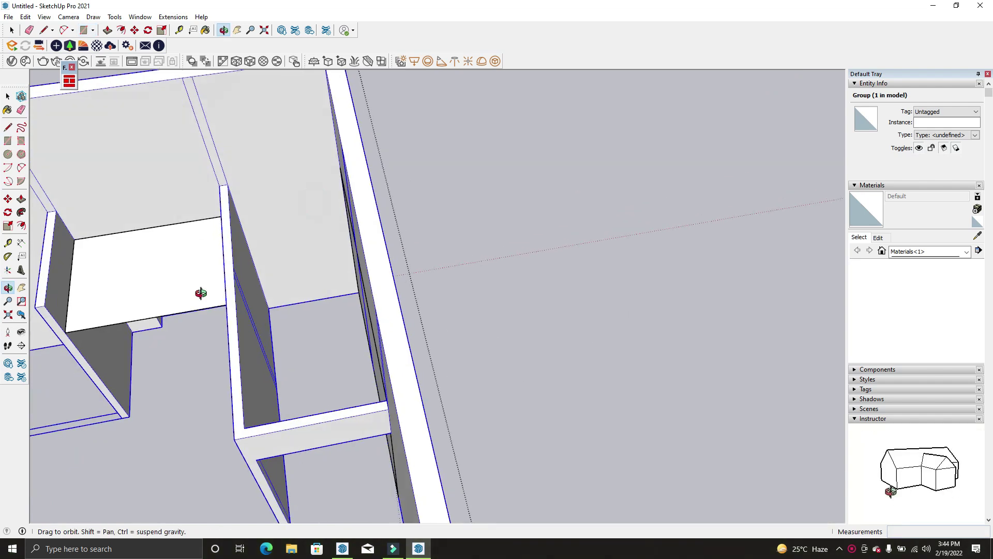
scroll(277, 306, up, 3)
click(264, 316)
scroll(243, 308, down, 3)
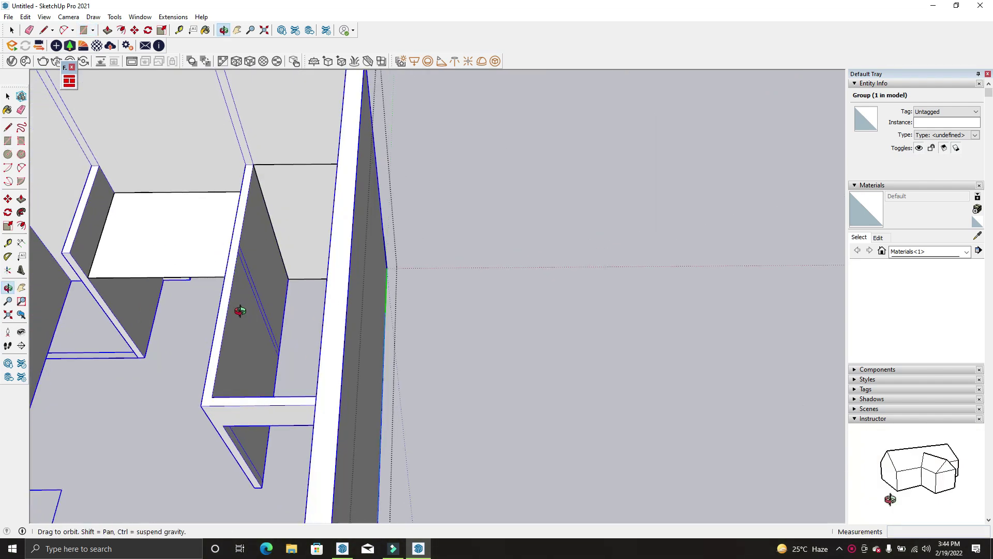
scroll(266, 276, up, 3)
click(249, 134)
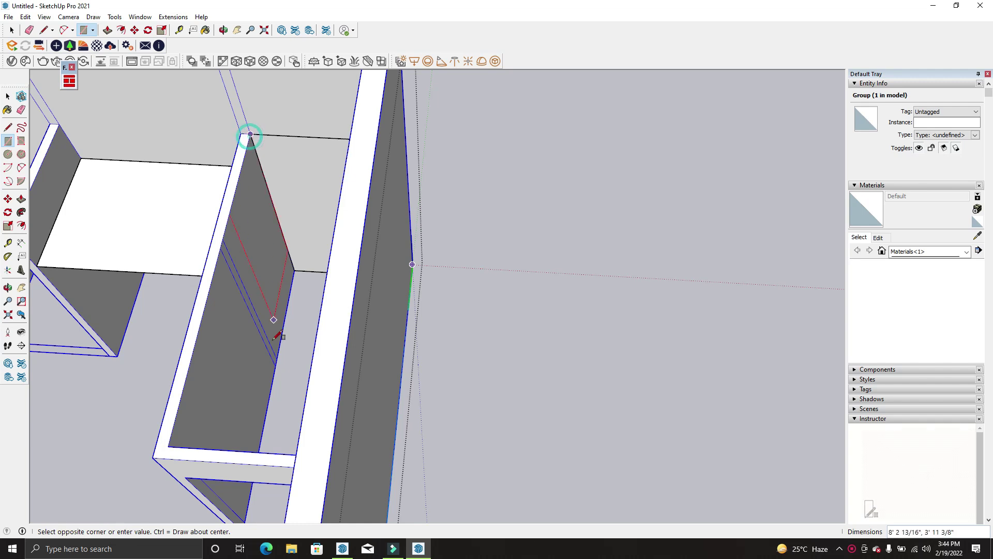
scroll(280, 357, up, 3)
click(279, 366)
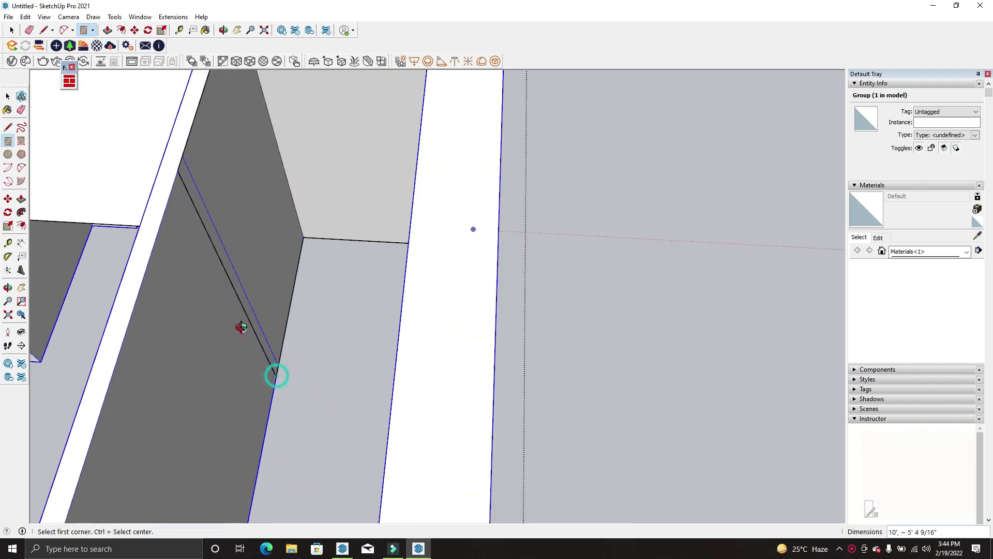
Select the new wall faces with their edges and make them a group
middle_drag(239, 328, 421, 310)
key(space)
triple_click(472, 280)
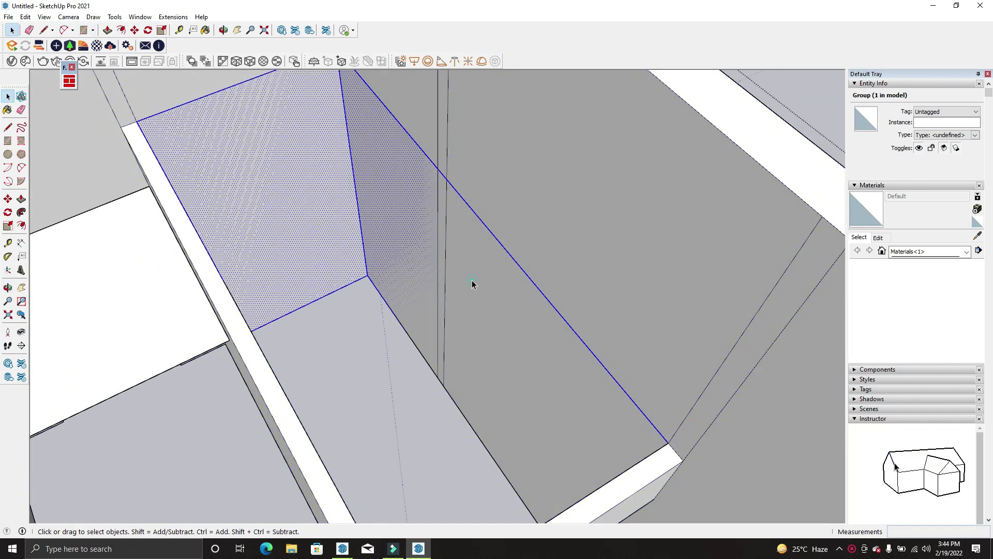
right_click(471, 280)
click(515, 370)
scroll(510, 368, down, 3)
mouse_move(510, 368)
middle_down()
mouse_move(324, 270)
mouse_move(98, 286)
mouse_move(723, 323)
mouse_move(310, 237)
middle_up()
scroll(310, 237, down, 3)
scroll(443, 361, up, 3)
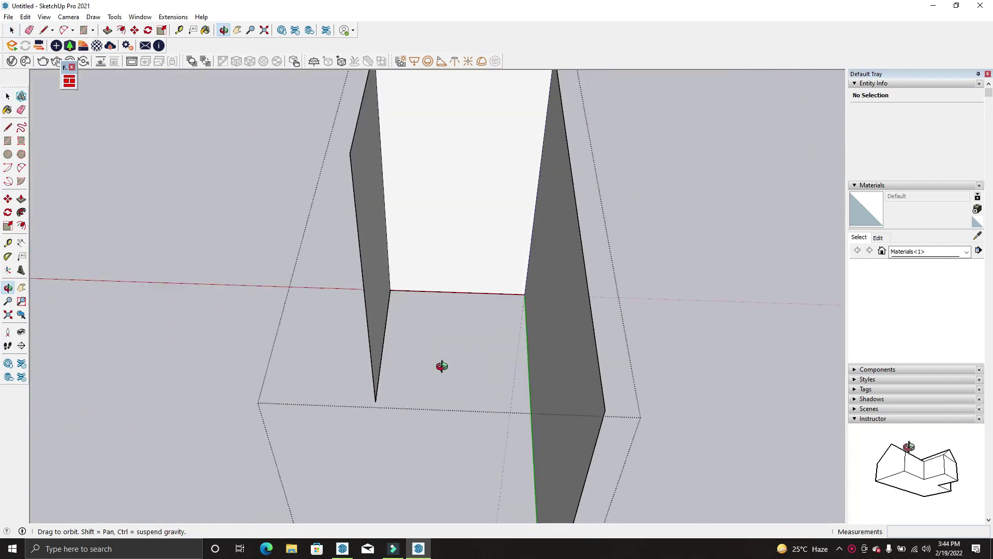
middle_drag(444, 361, 564, 352)
key(space)
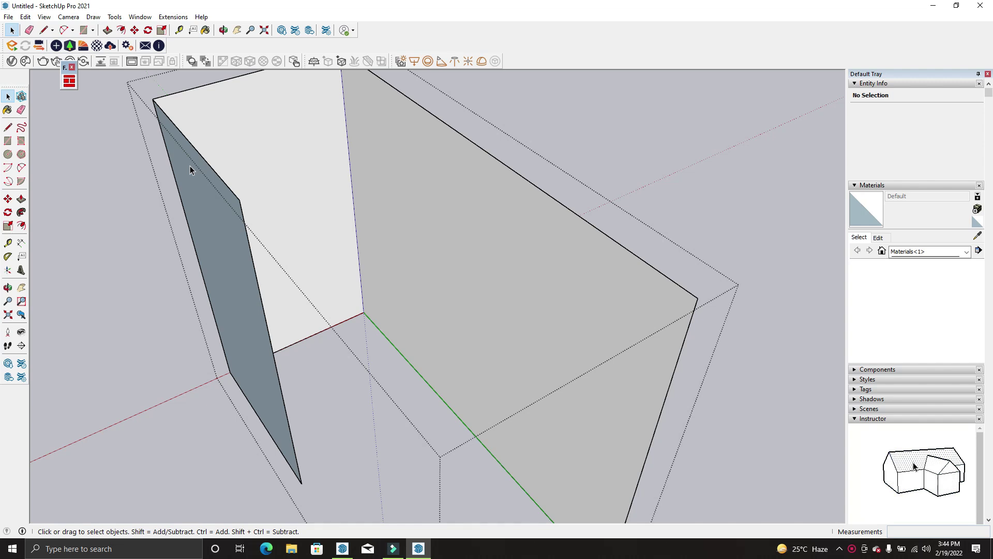
Pick and deselect the large wall panel face, then bring up the Floor Generator settings
click(415, 212)
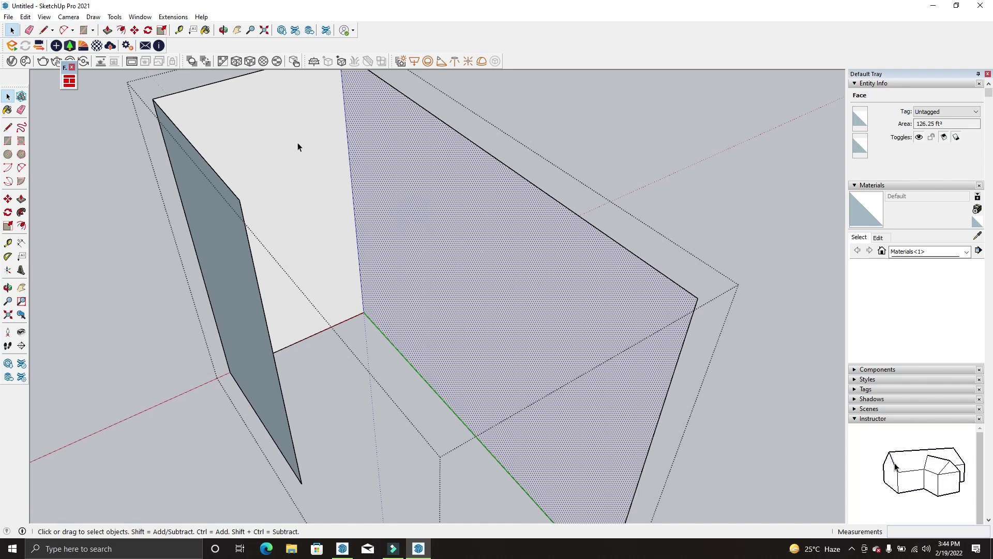
click(356, 377)
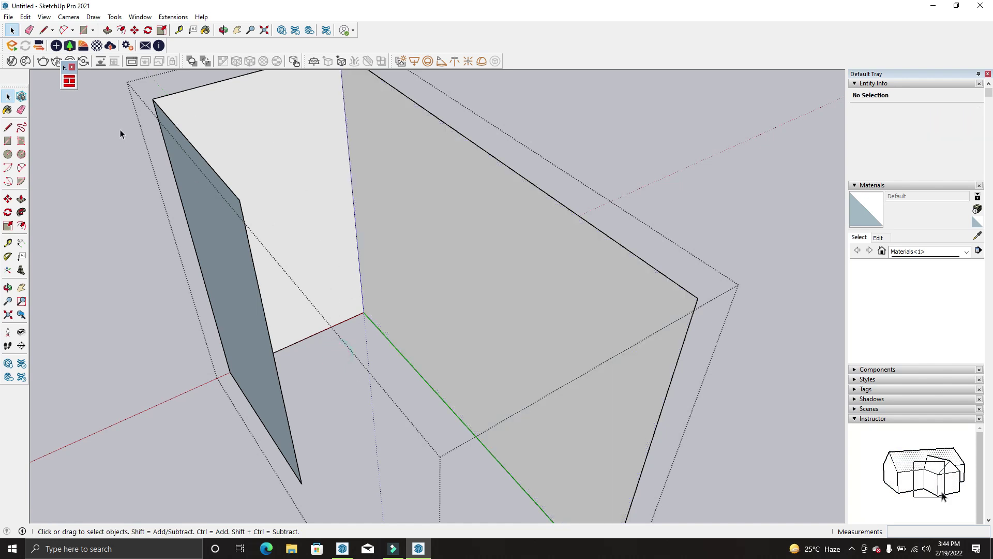
click(68, 81)
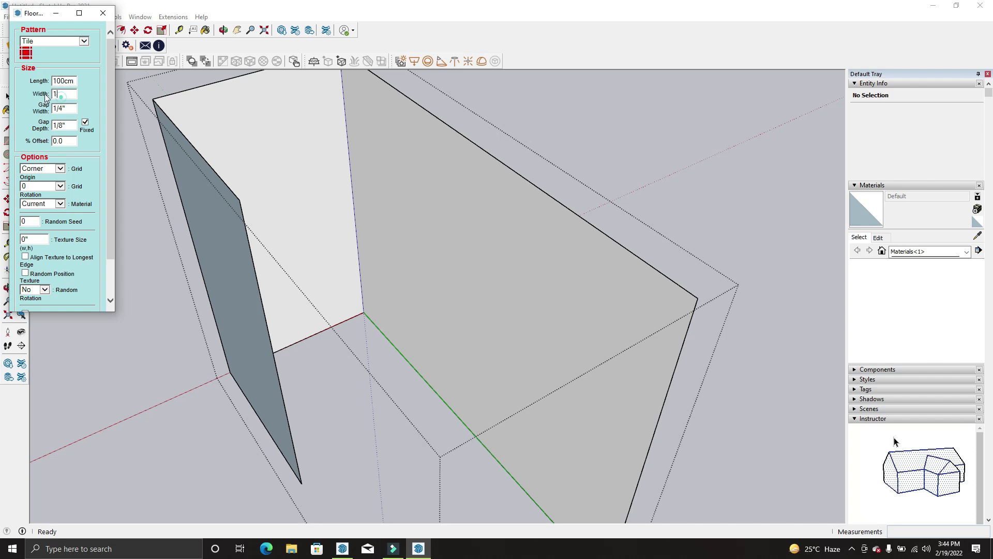
Edit the tile Width, set Gap Width to 0, and apply the tile pattern to the wall faces
double_click(60, 94)
text(200c)
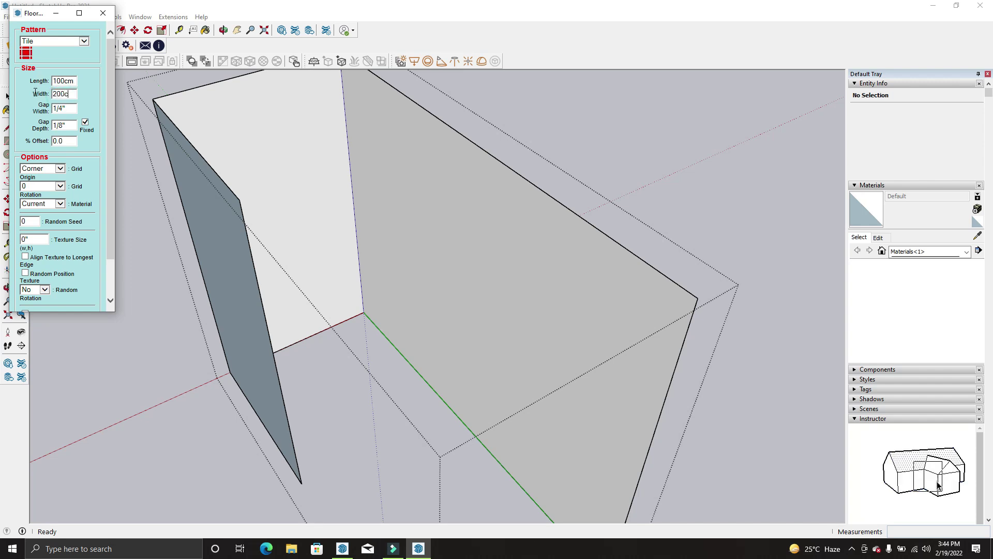
text(m)
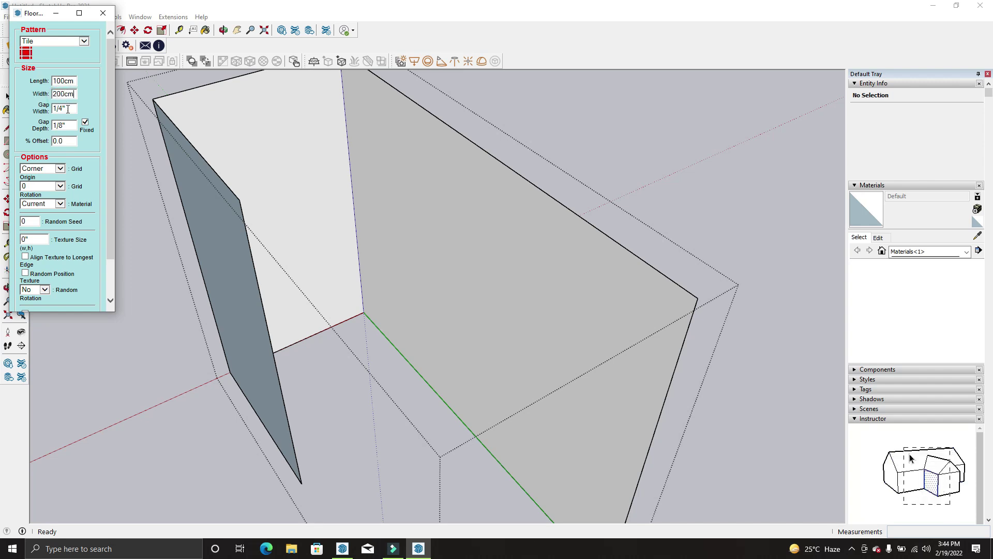
double_click(67, 109)
text(0)
double_click(70, 125)
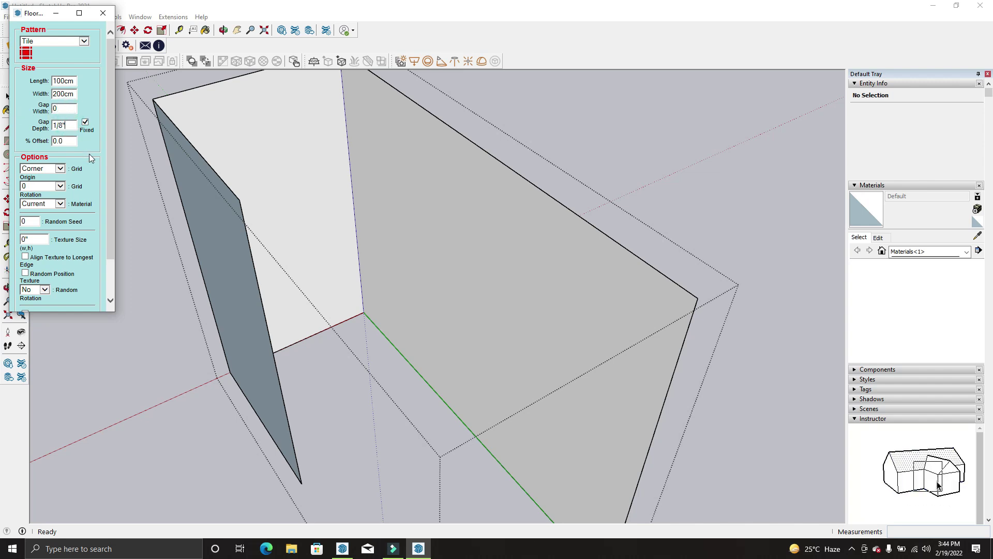
scroll(91, 158, down, 2)
scroll(26, 272, up, 3)
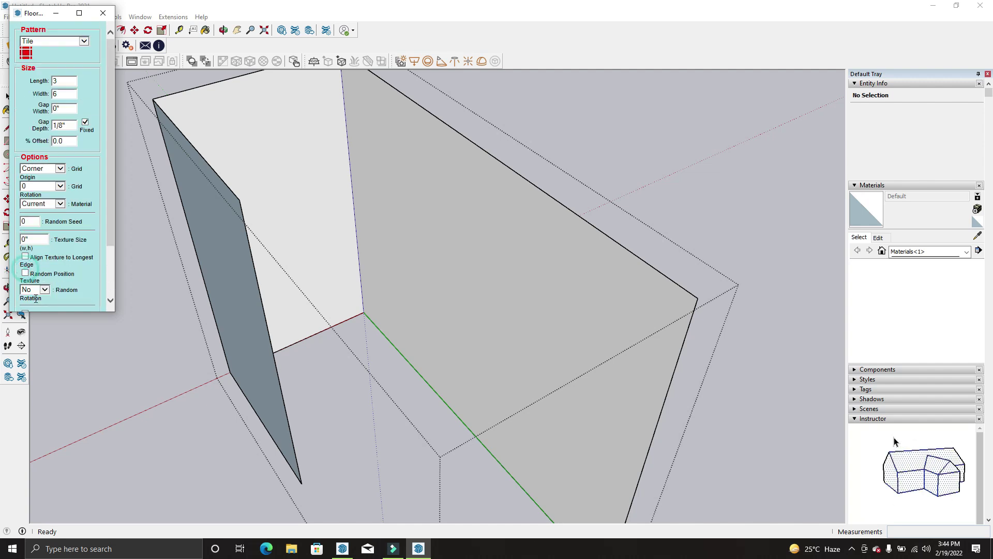
click(266, 242)
Orbit around the tiled enclosure and select the tiled wall group
mouse_move(397, 314)
middle_down()
mouse_move(596, 339)
mouse_move(564, 340)
middle_up()
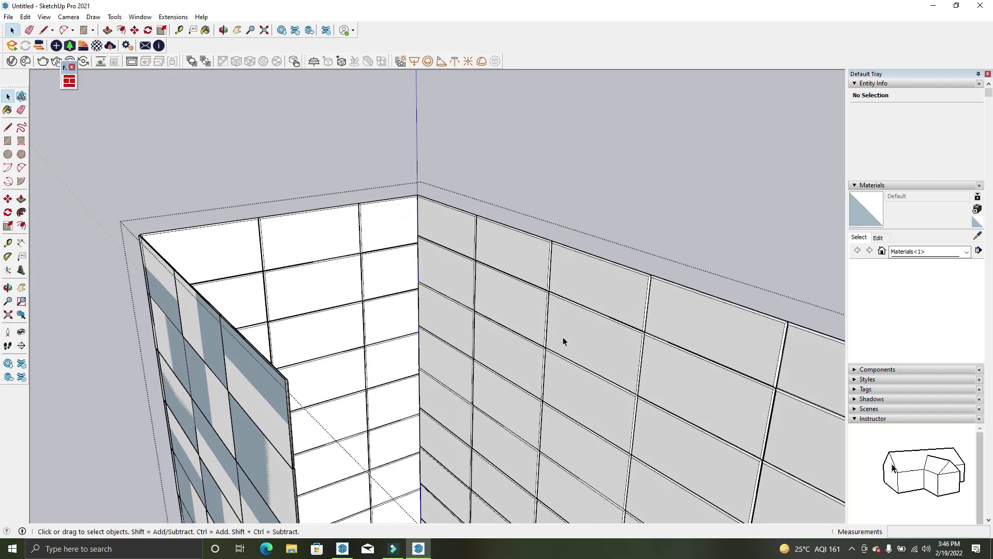
mouse_move(408, 252)
middle_down()
mouse_move(461, 255)
mouse_move(480, 305)
middle_up()
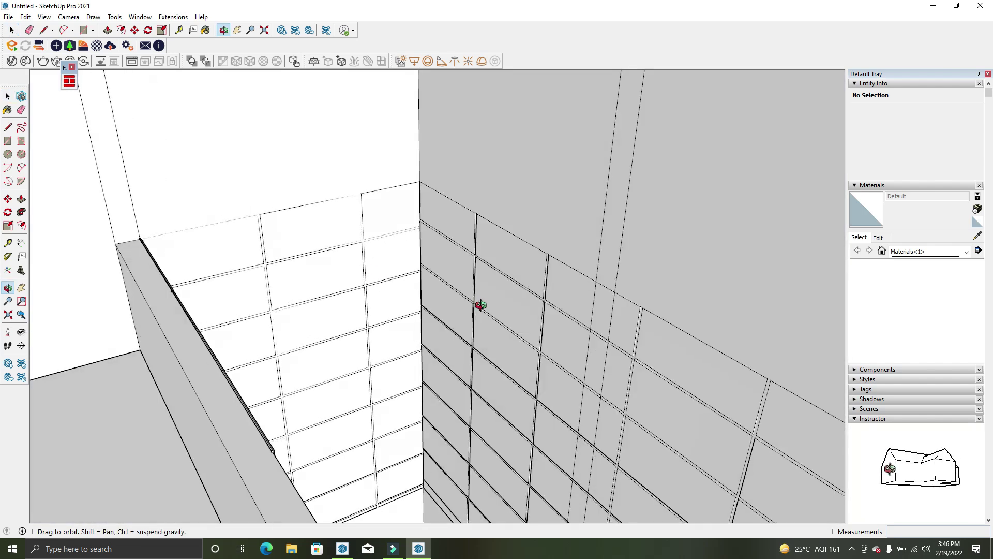
scroll(512, 272, down, 2)
scroll(512, 269, down, 3)
mouse_move(515, 259)
middle_down()
mouse_move(495, 254)
mouse_move(461, 216)
middle_up()
click(494, 251)
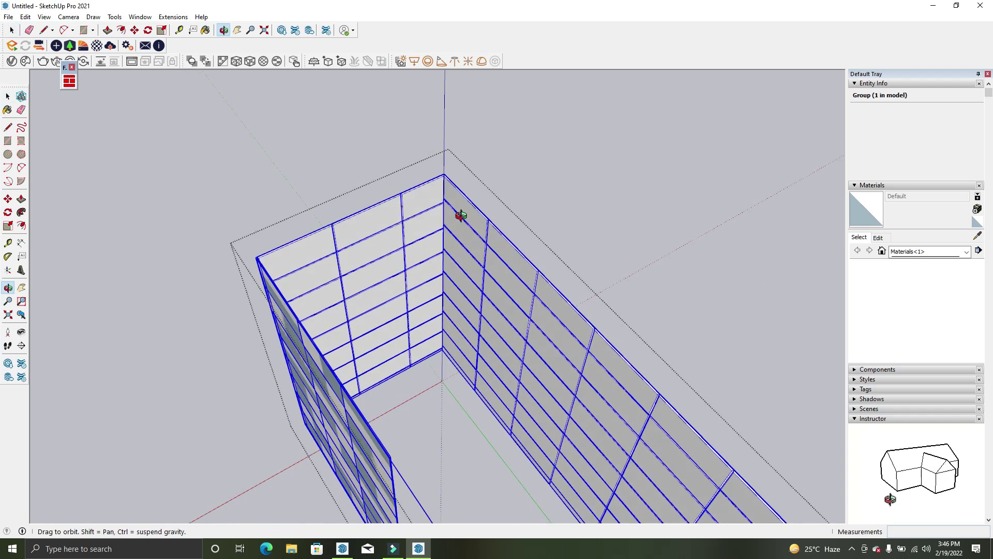
scroll(463, 228, up, 2)
key(m)
scroll(465, 207, up, 2)
Move the tiled wall group by its top corner to a new position
scroll(460, 191, up, 2)
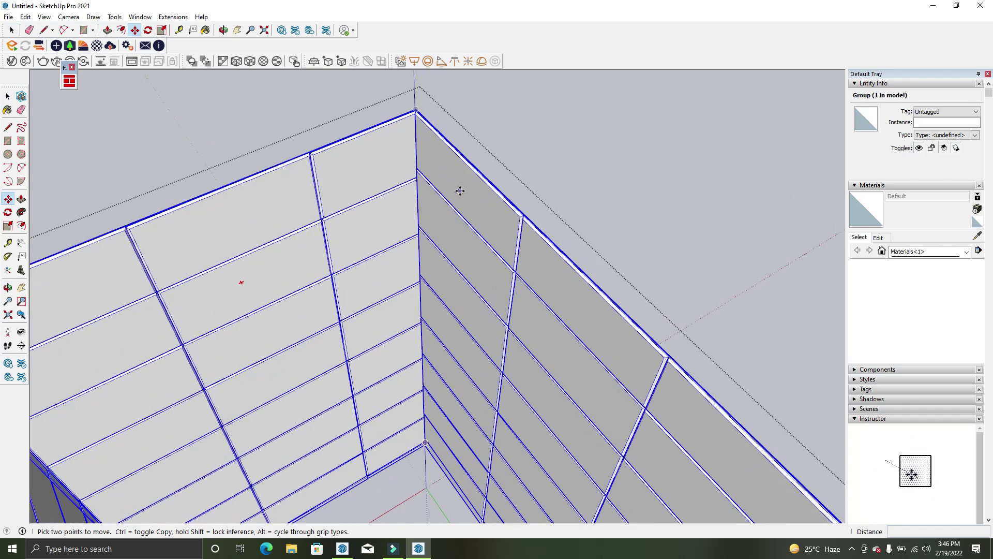
key(space)
click(448, 166)
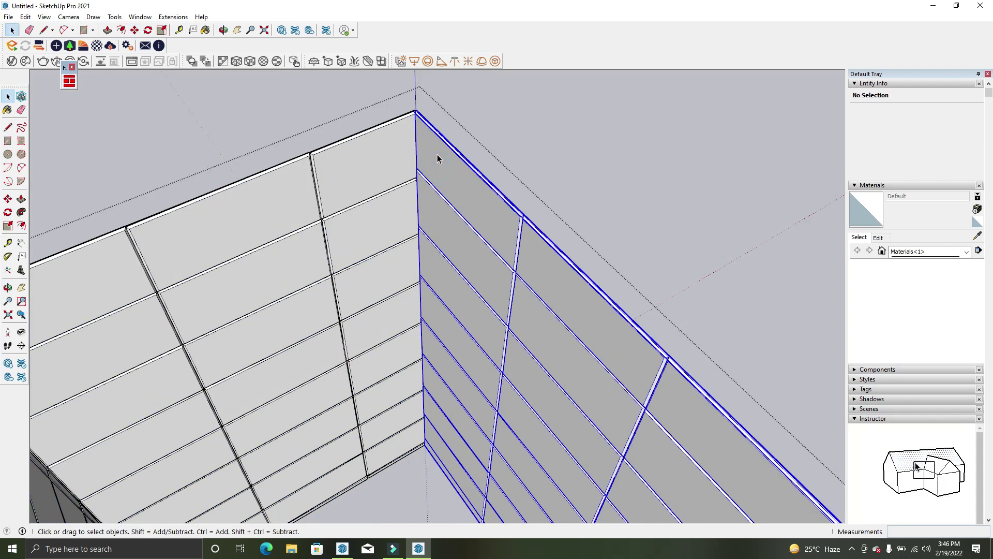
click(437, 158)
key(m)
scroll(404, 129, up, 3)
click(388, 126)
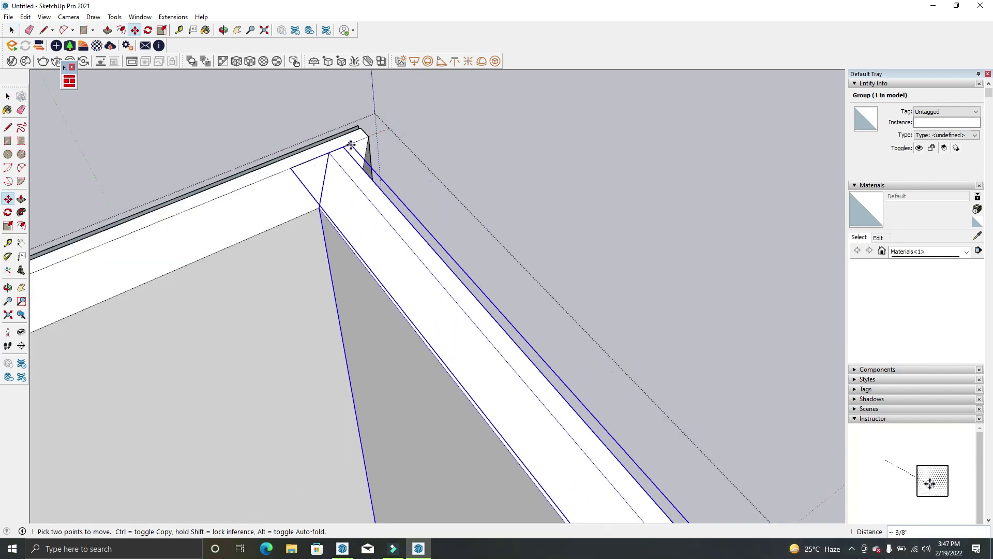
click(362, 148)
key(space)
Move the back tiled wall piece until it snaps in line with the adjoining wall
mouse_move(336, 158)
middle_down()
mouse_move(286, 202)
mouse_move(349, 195)
mouse_move(355, 122)
mouse_move(321, 154)
mouse_move(348, 195)
middle_up()
scroll(356, 124, down, 3)
scroll(348, 195, up, 3)
click(492, 472)
mouse_move(492, 473)
middle_down()
mouse_move(219, 210)
mouse_move(284, 147)
middle_up()
click(329, 126)
key(m)
scroll(401, 123, up, 3)
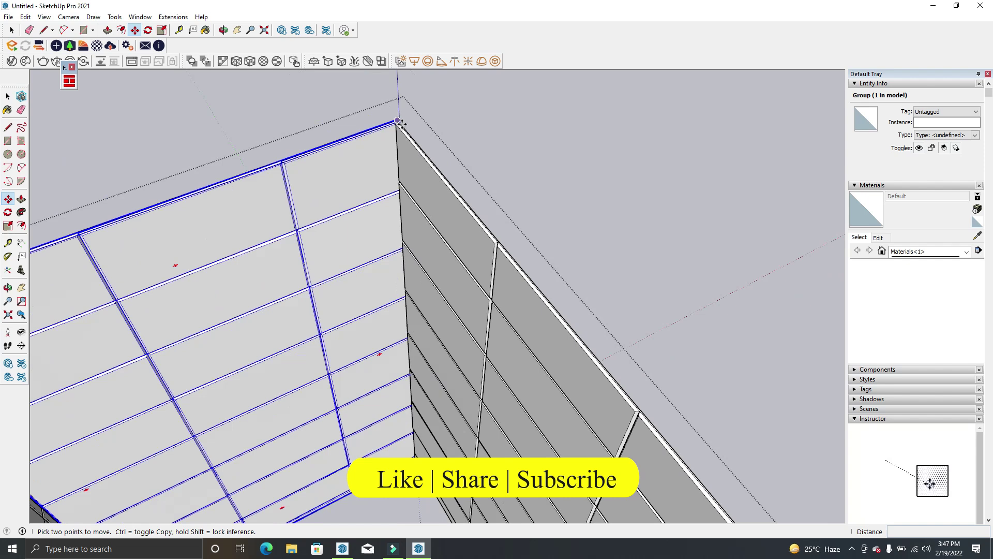
scroll(401, 123, up, 3)
mouse_move(397, 111)
middle_down()
mouse_move(404, 122)
mouse_move(435, 122)
mouse_move(490, 191)
middle_up()
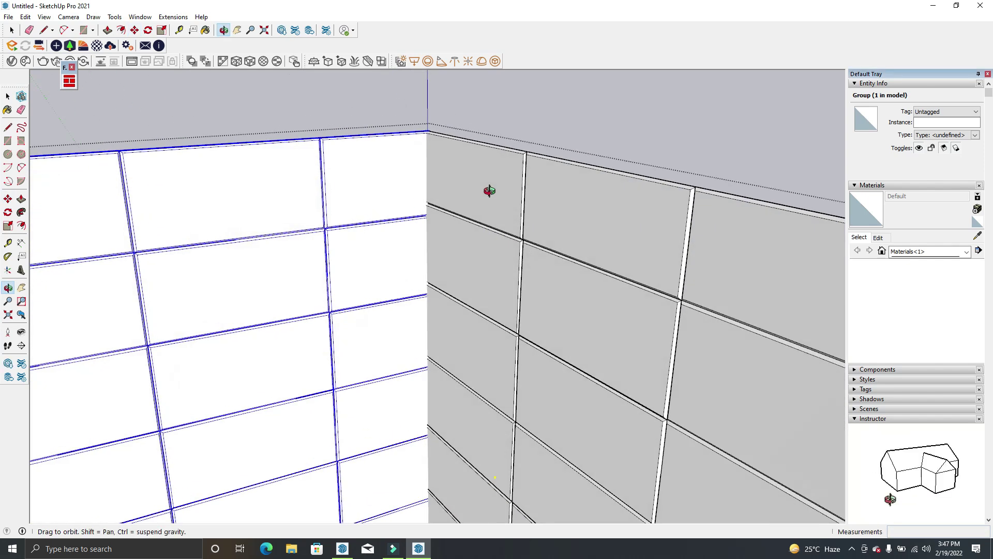
scroll(421, 288, up, 5)
click(414, 293)
mouse_move(405, 236)
middle_down()
mouse_move(417, 193)
mouse_move(417, 249)
mouse_move(503, 221)
middle_up()
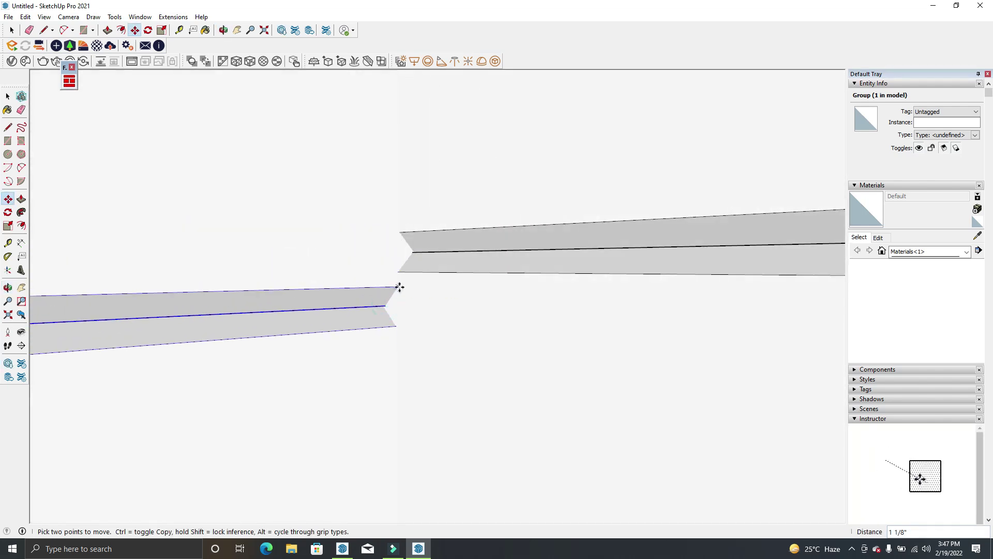
click(399, 235)
mouse_move(399, 235)
middle_down()
mouse_move(388, 283)
mouse_move(399, 260)
mouse_move(364, 290)
mouse_move(339, 290)
mouse_move(474, 379)
mouse_move(387, 210)
middle_up()
Select the left wall group, begin moving it, then cancel the move
key(space)
key(ctrl+a)
scroll(396, 185, up, 3)
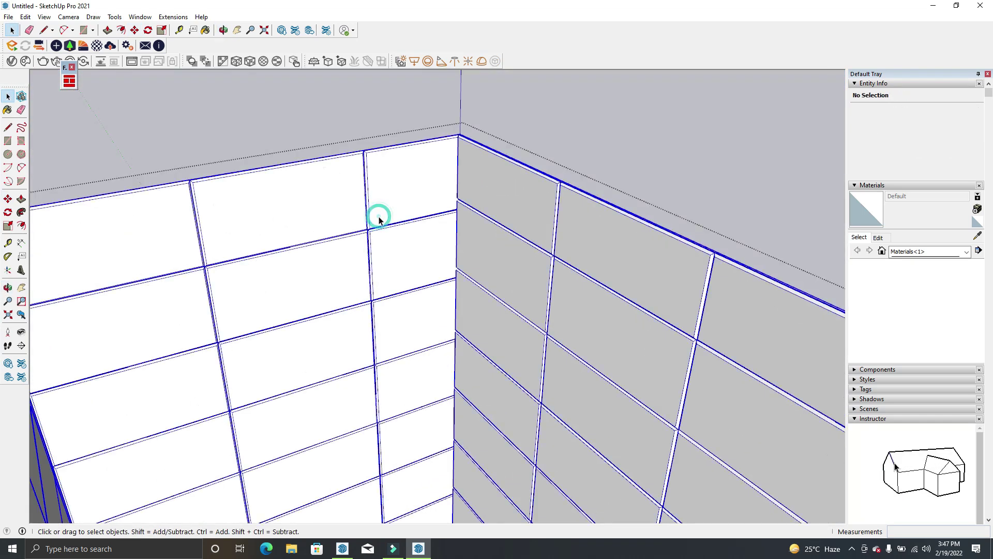
click(379, 219)
key(m)
click(447, 209)
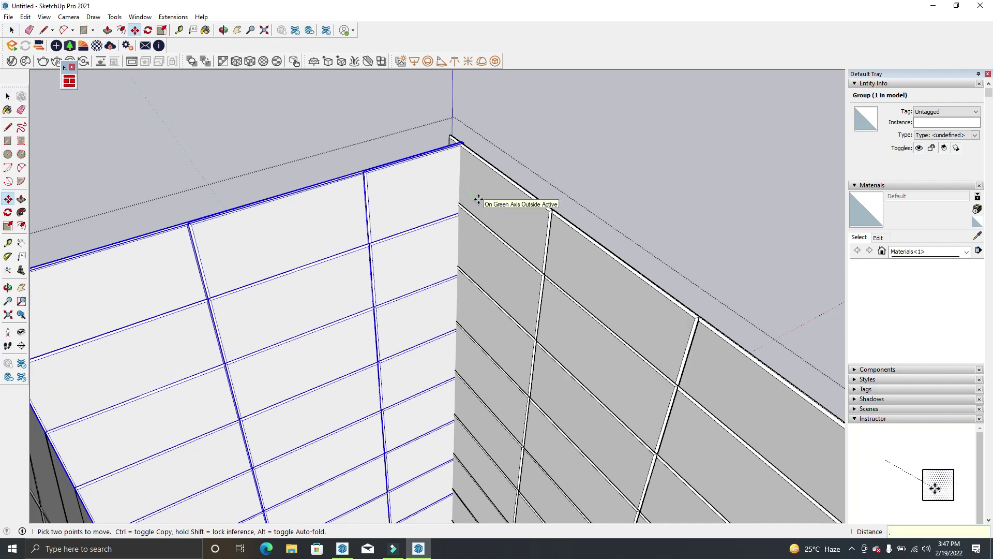
key(Escape)
Orbit out to view the whole room and select the tile-grid group
mouse_move(455, 212)
middle_down()
mouse_move(484, 222)
mouse_move(467, 228)
mouse_move(433, 162)
middle_up()
scroll(560, 347, down, 5)
scroll(560, 346, down, 3)
mouse_move(560, 347)
middle_down()
mouse_move(658, 261)
mouse_move(384, 293)
mouse_move(598, 240)
middle_up()
key(space)
click(599, 239)
middle_drag(454, 295, 456, 339)
scroll(535, 248, up, 3)
key(m)
mouse_move(536, 247)
middle_down()
mouse_move(462, 324)
mouse_move(368, 173)
mouse_move(526, 204)
mouse_move(728, 193)
middle_up()
key(space)
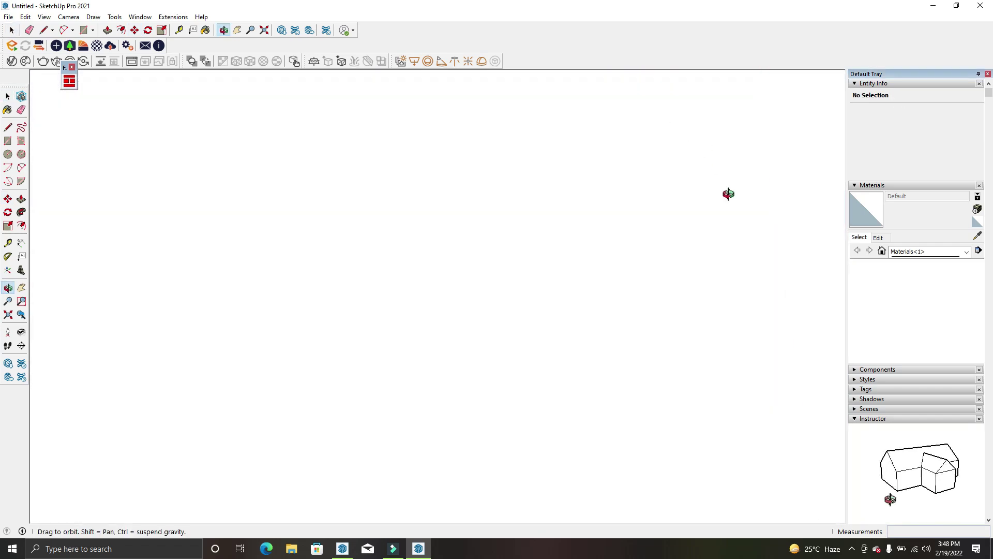
Hide the building's outer shell group
key(space)
scroll(588, 278, down, 5)
middle_drag(587, 277, 455, 333)
scroll(450, 248, up, 5)
right_click(449, 247)
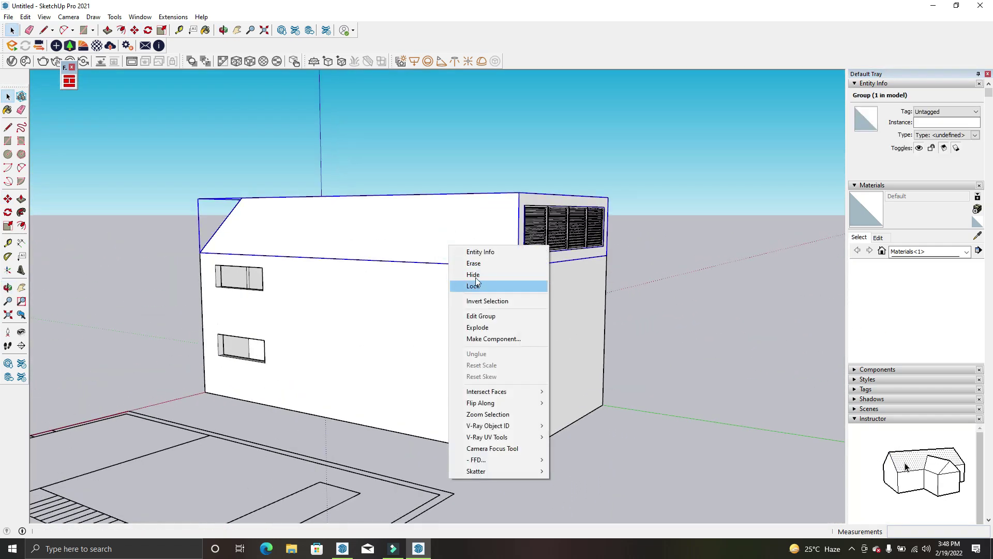
click(476, 274)
scroll(362, 269, up, 5)
mouse_move(322, 277)
middle_down()
mouse_move(276, 262)
mouse_move(312, 231)
mouse_move(439, 259)
mouse_move(380, 256)
middle_up()
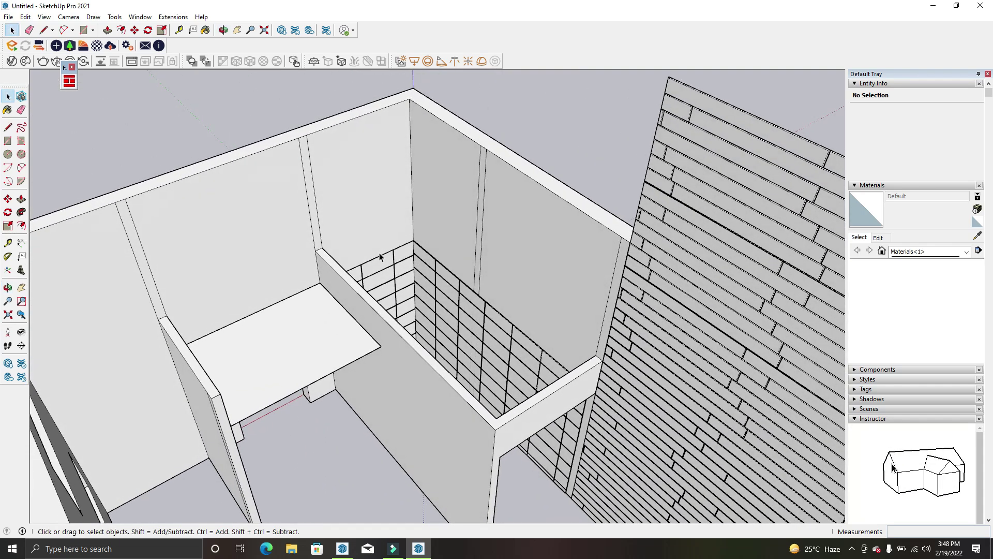
Open the interior walls group for editing and place a guide 2' down from the wall top
click(334, 271)
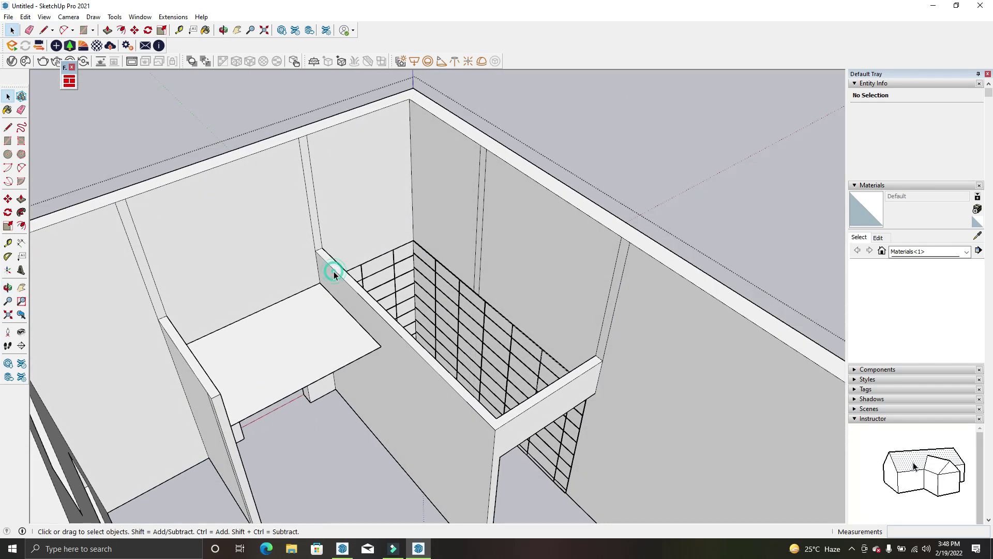
scroll(334, 271, up, 3)
key(p)
key(space)
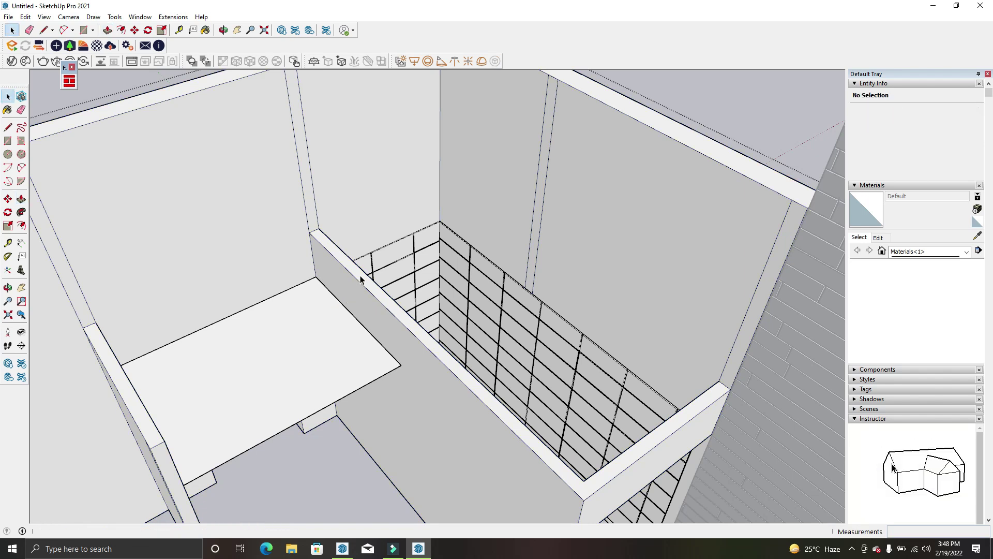
click(360, 278)
double_click(360, 279)
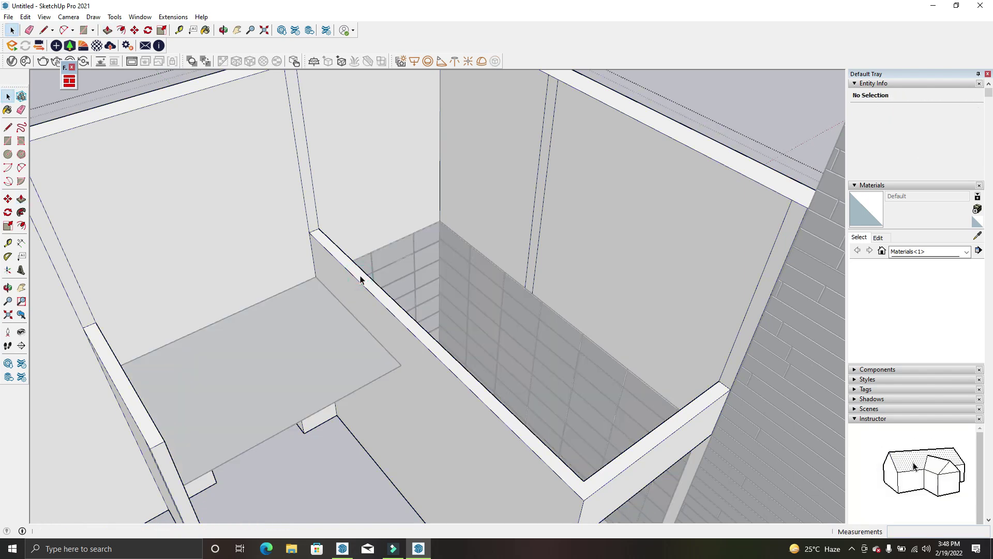
key(t)
click(356, 318)
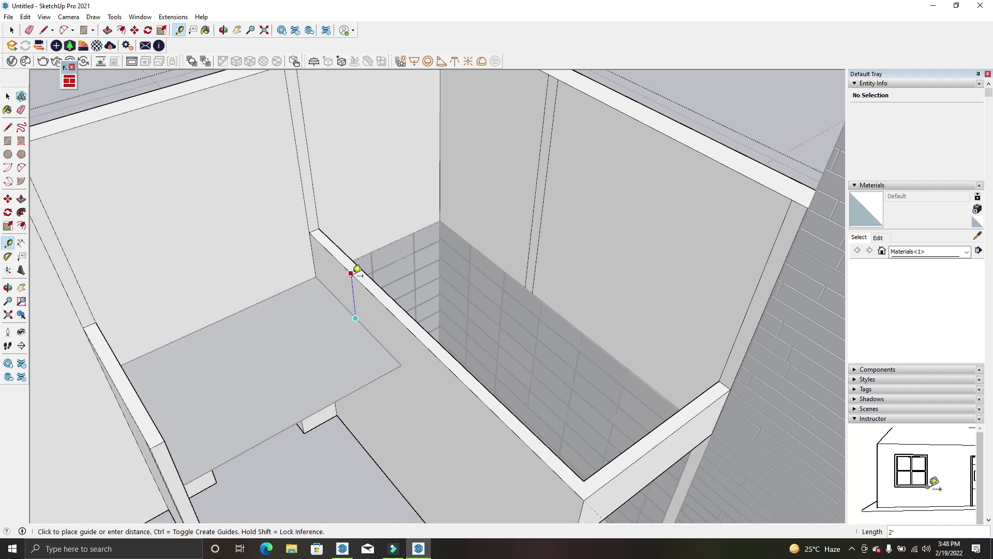
click(357, 267)
Push the partition wall's top face down by 1'
key(p)
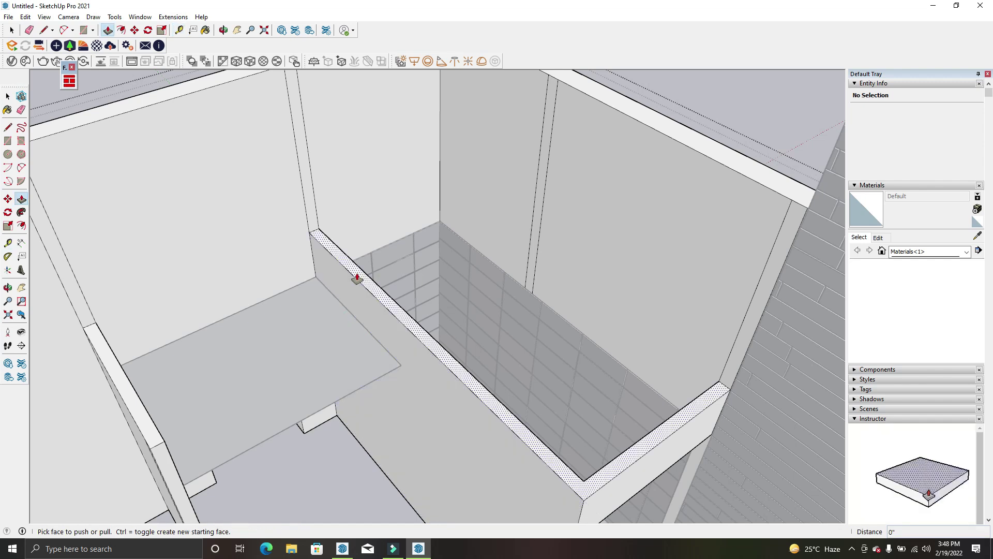
click(355, 284)
key(Return)
mouse_move(355, 284)
middle_down()
mouse_move(372, 306)
mouse_move(246, 315)
middle_up()
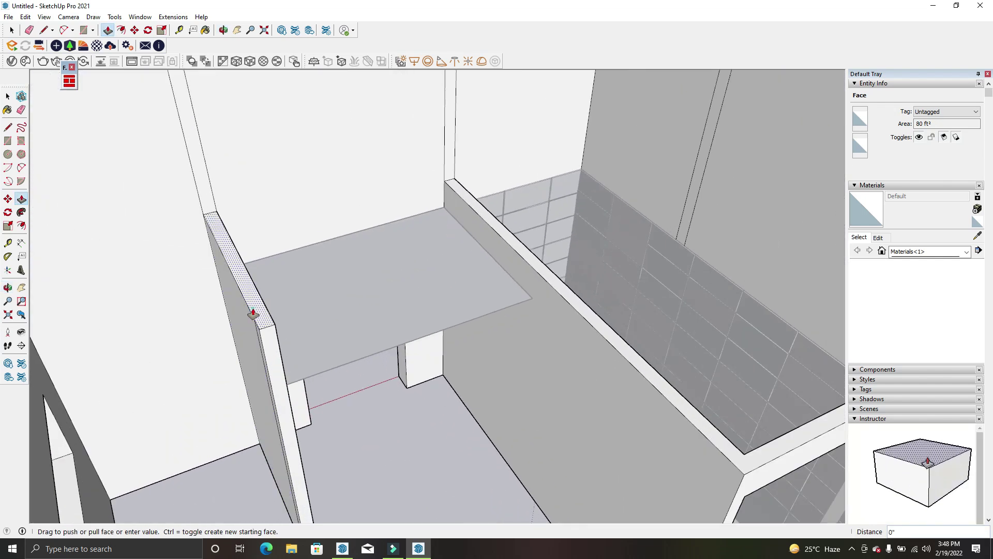
scroll(382, 311, down, 3)
scroll(396, 320, up, 2)
key(space)
drag(426, 303, 435, 305)
key(space)
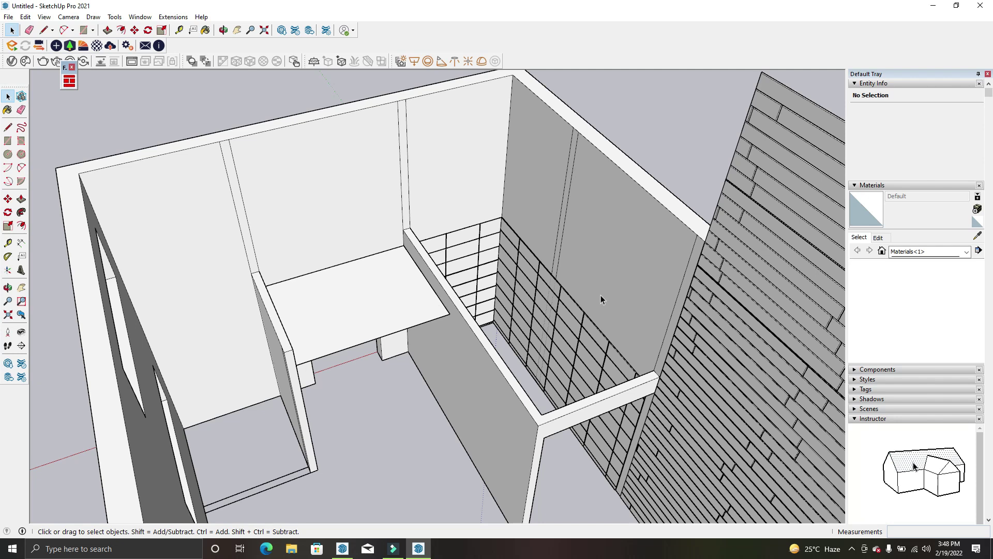
Start a counter-top rectangle at the wall corner
key(r)
scroll(643, 366, up, 2)
click(658, 376)
Draw the remaining counter-top rectangles along the low partitions
scroll(363, 209, up, 2)
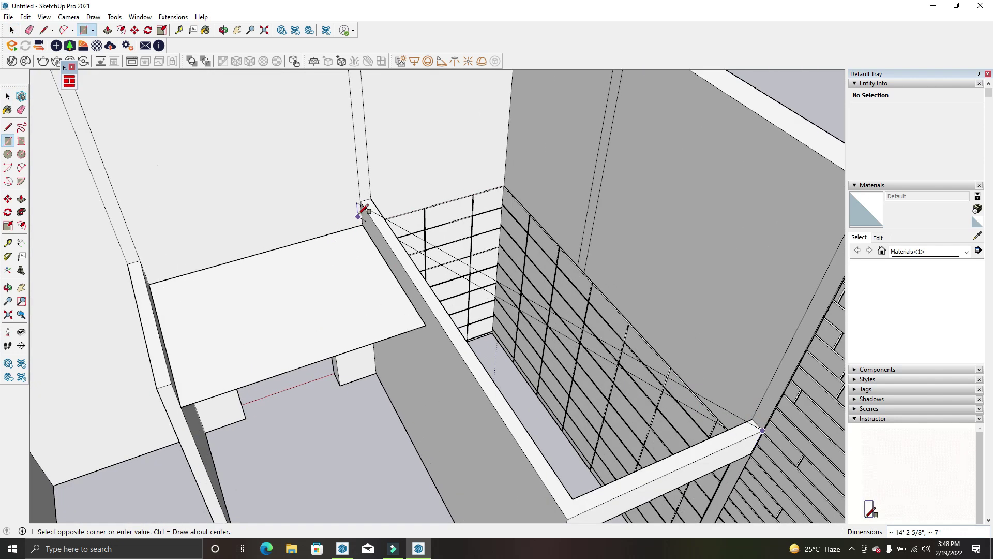
scroll(362, 209, down, 1)
click(364, 203)
scroll(372, 207, down, 2)
scroll(309, 269, down, 2)
mouse_move(309, 269)
middle_down()
mouse_move(268, 313)
mouse_move(295, 262)
middle_up()
scroll(301, 266, up, 2)
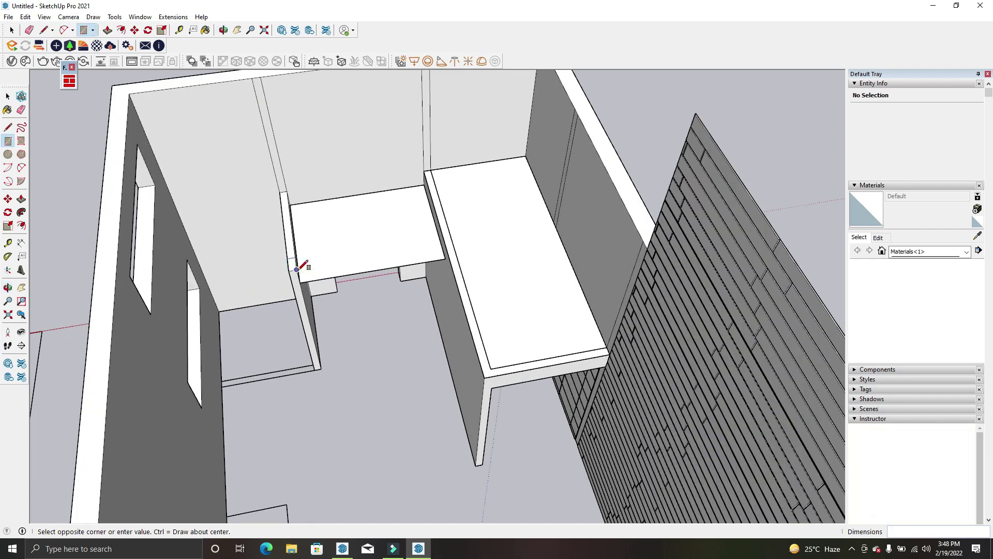
click(176, 210)
click(296, 269)
click(431, 170)
key(space)
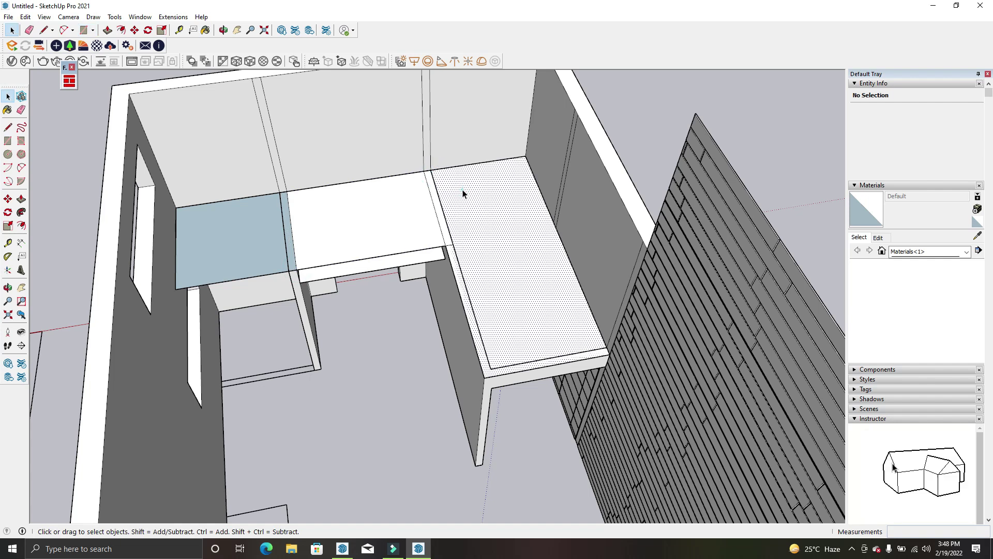
Group the connected counter faces and hide everything except that group
triple_click(463, 191)
right_click(463, 191)
click(498, 279)
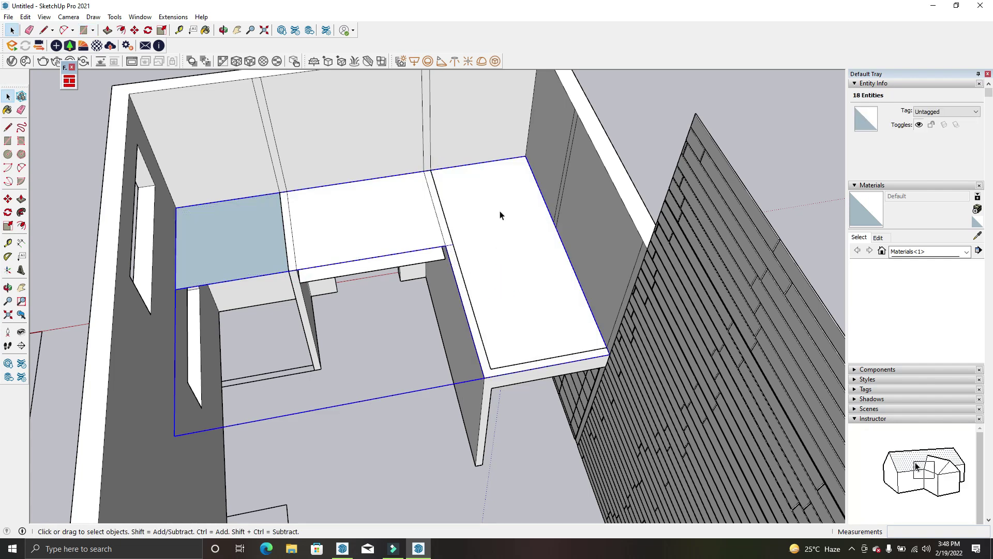
middle_drag(499, 215, 521, 233)
click(25, 17)
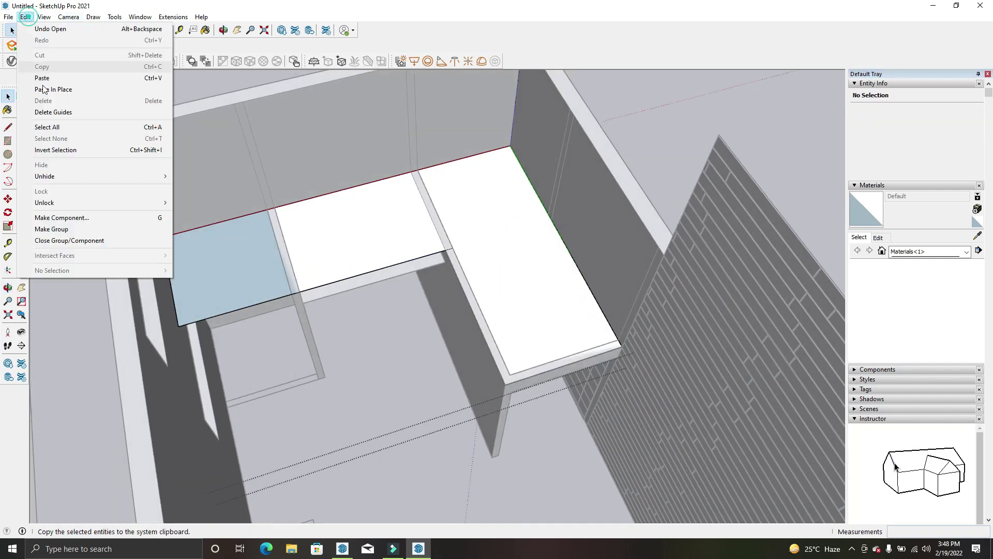
mouse_move(95, 165)
click(170, 187)
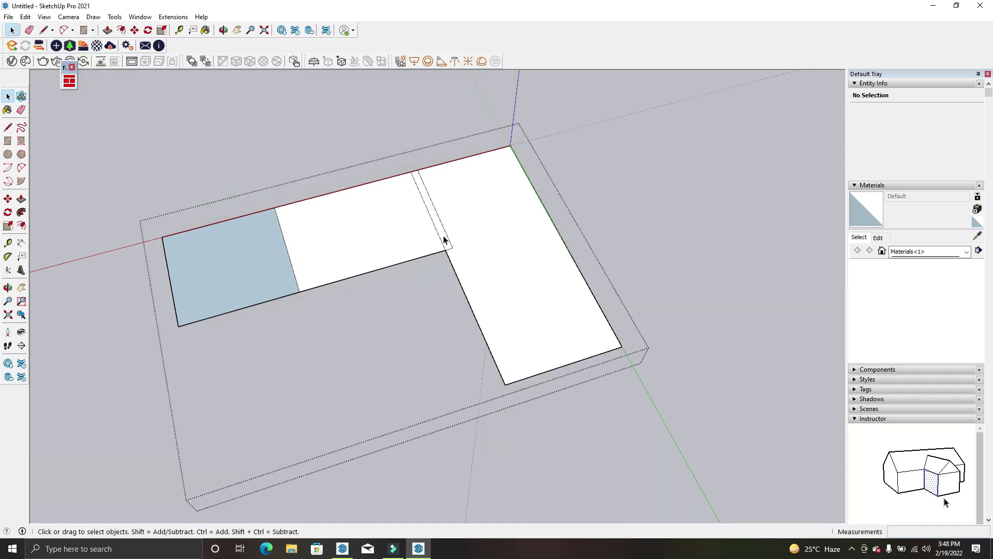
Erase the two dividing edges so the counter becomes one L-shaped face
key(e)
click(444, 234)
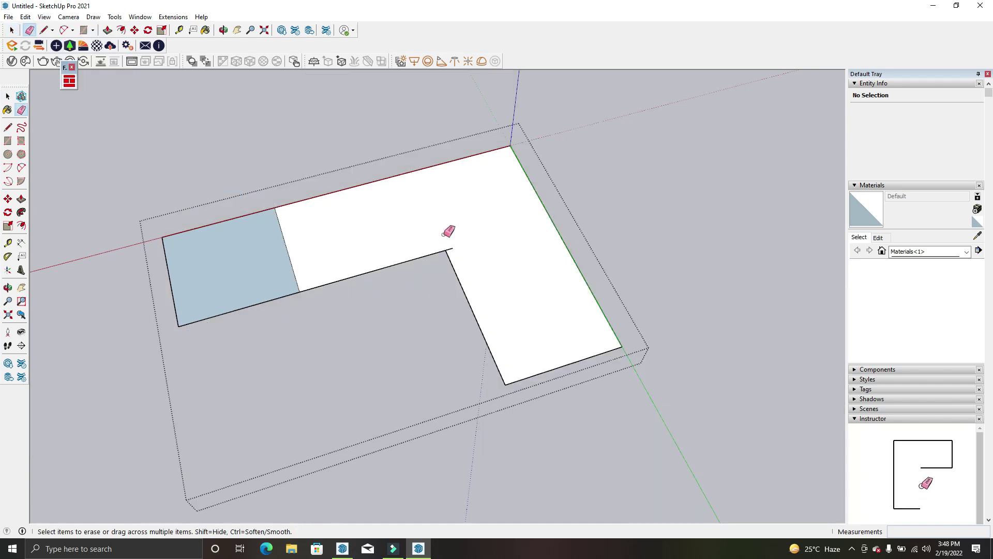
click(282, 222)
middle_drag(373, 199, 410, 212)
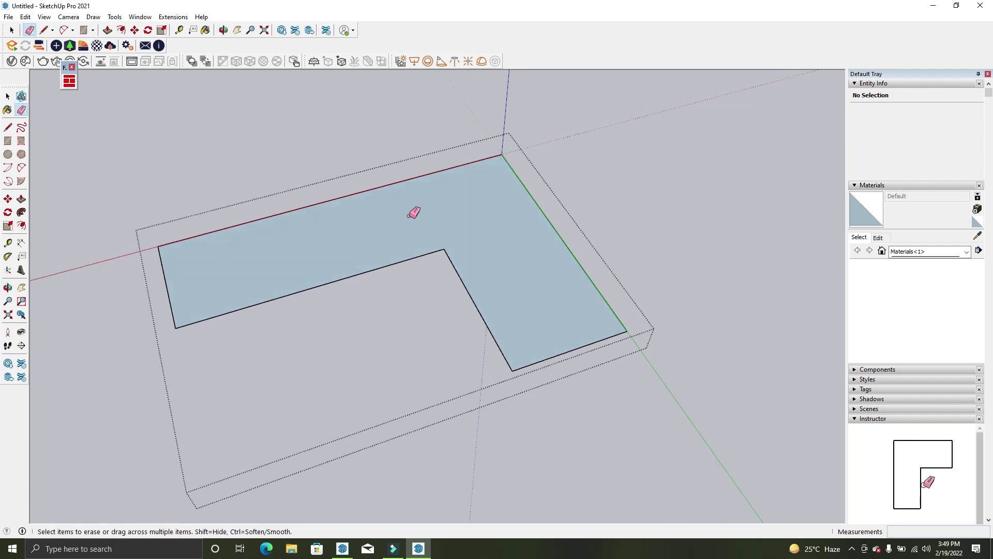
Push/Pull the L-shaped face up 6" into a slab
key(p)
click(418, 233)
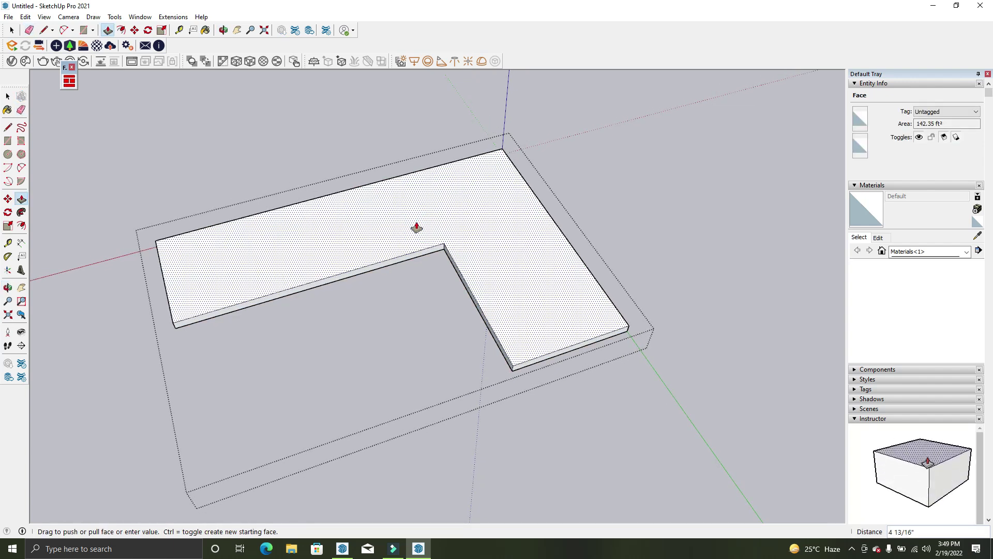
text(6)
key(Return)
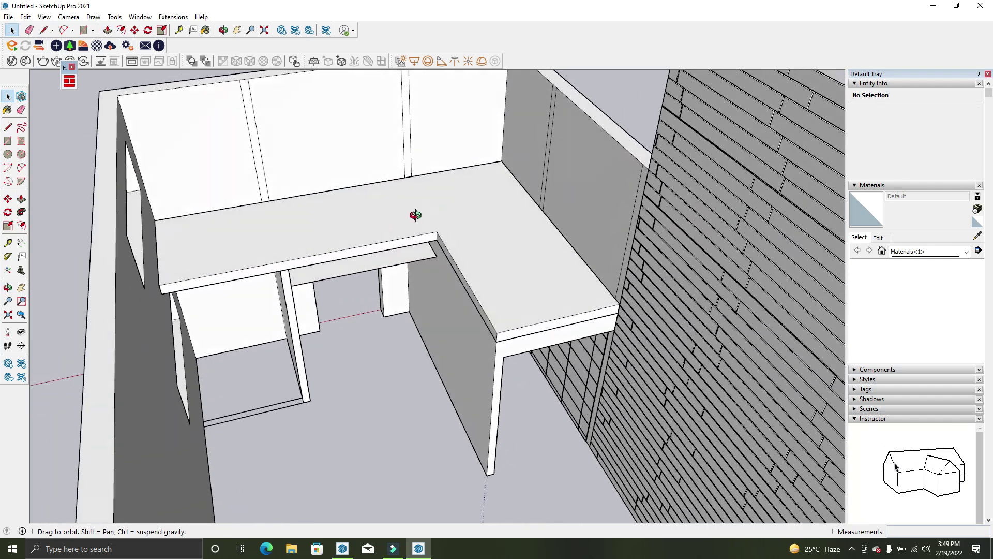
middle_drag(456, 156, 251, 264)
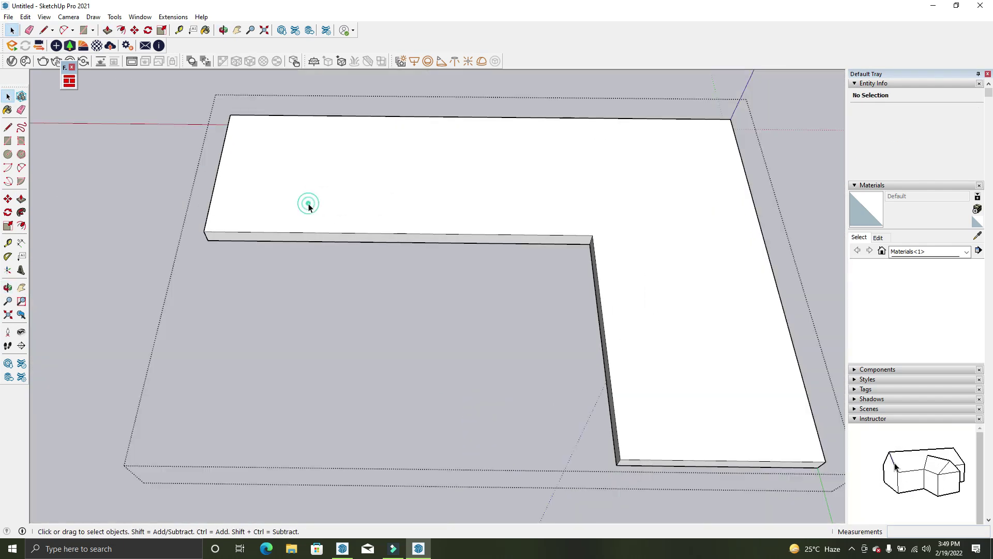
Show the hidden room geometry around the L-shaped slab
middle_drag(305, 201, 543, 195)
click(107, 30)
click(44, 17)
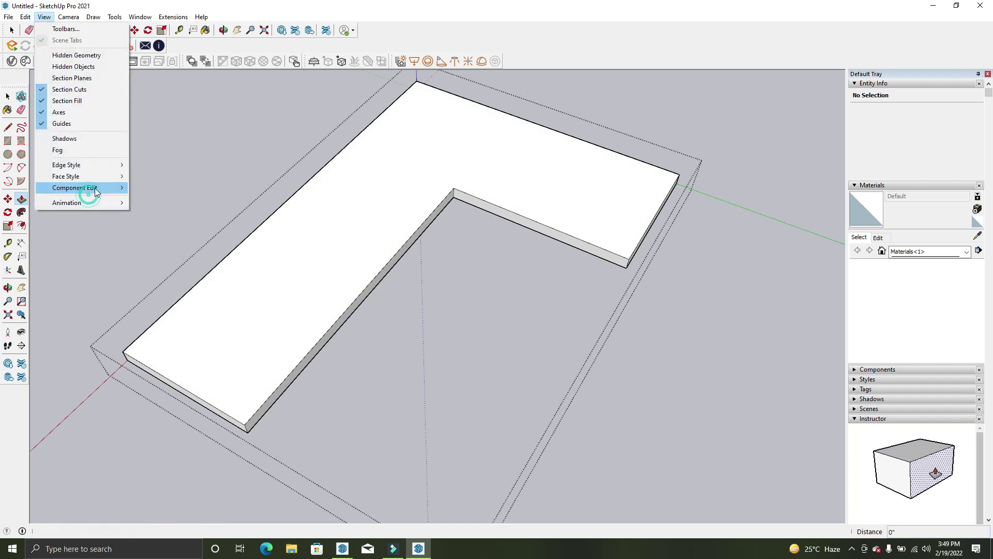
click(155, 188)
mouse_move(226, 350)
middle_down()
mouse_move(104, 393)
mouse_move(158, 324)
mouse_move(188, 317)
mouse_move(230, 362)
mouse_move(337, 339)
mouse_move(138, 355)
middle_up()
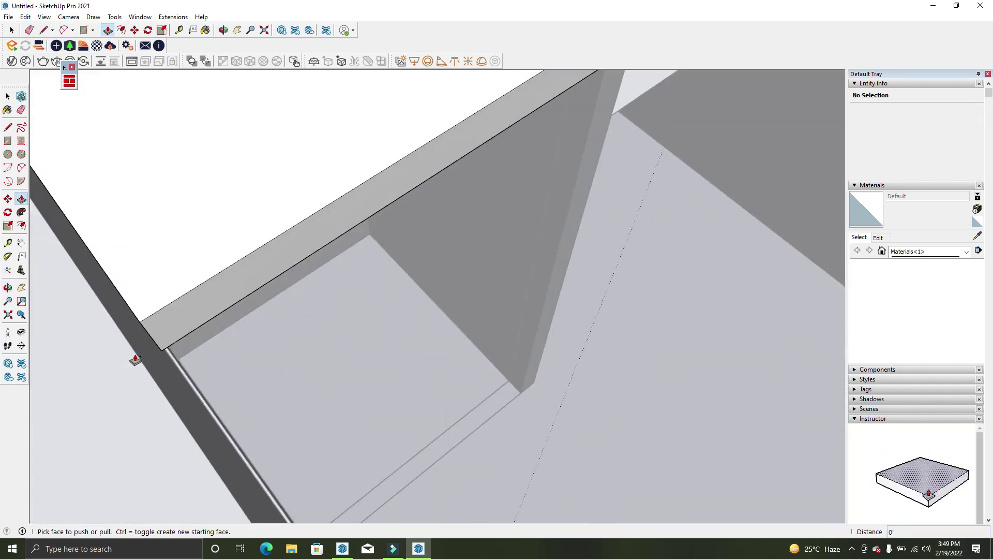
Push the slab's first side face out to meet the wall
mouse_move(101, 309)
middle_down()
mouse_move(160, 333)
mouse_move(188, 328)
middle_up()
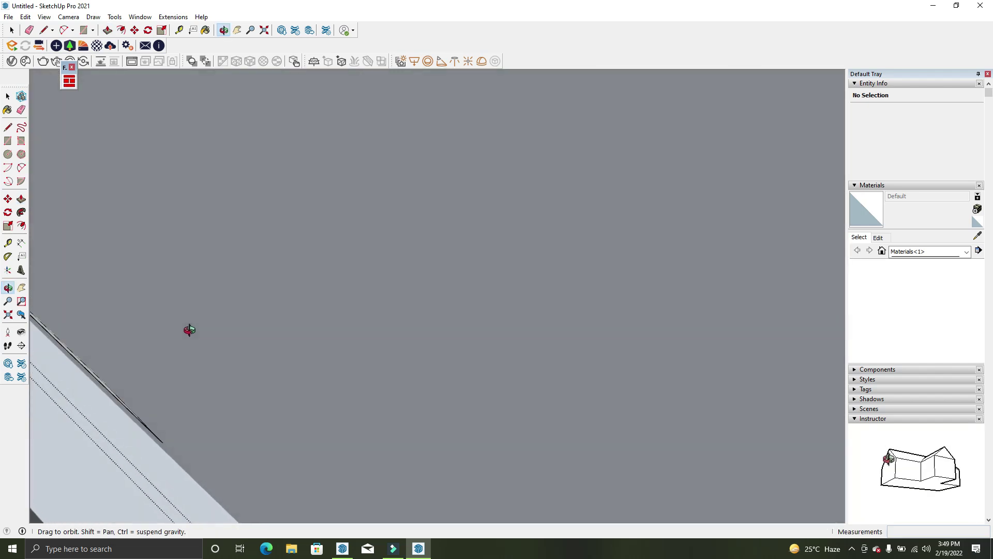
click(116, 407)
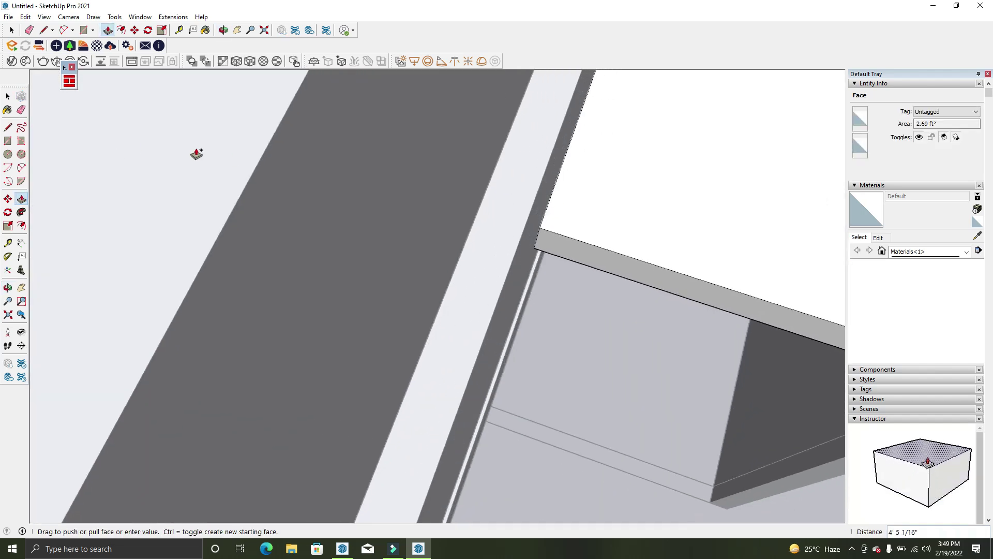
middle_drag(467, 264, 279, 156)
mouse_move(405, 381)
middle_down()
mouse_move(334, 391)
mouse_move(432, 239)
mouse_move(355, 289)
mouse_move(288, 362)
middle_up()
click(266, 357)
scroll(265, 357, down, 3)
Extend a second side face of the slab out to the wall
mouse_move(323, 273)
middle_down()
mouse_move(427, 195)
mouse_move(297, 399)
mouse_move(592, 438)
mouse_move(417, 333)
middle_up()
click(417, 333)
scroll(417, 333, up, 5)
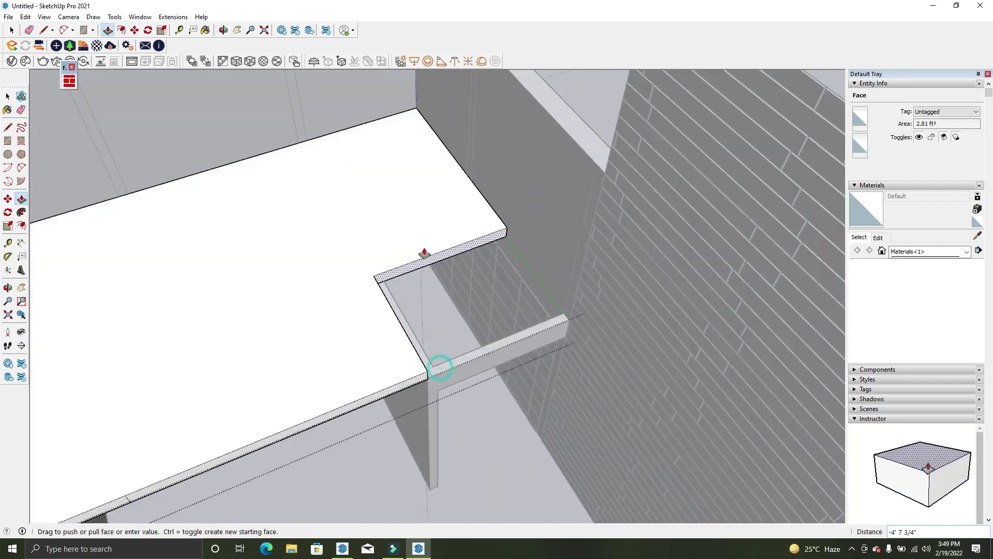
scroll(519, 404, down, 5)
scroll(542, 409, up, 3)
click(528, 370)
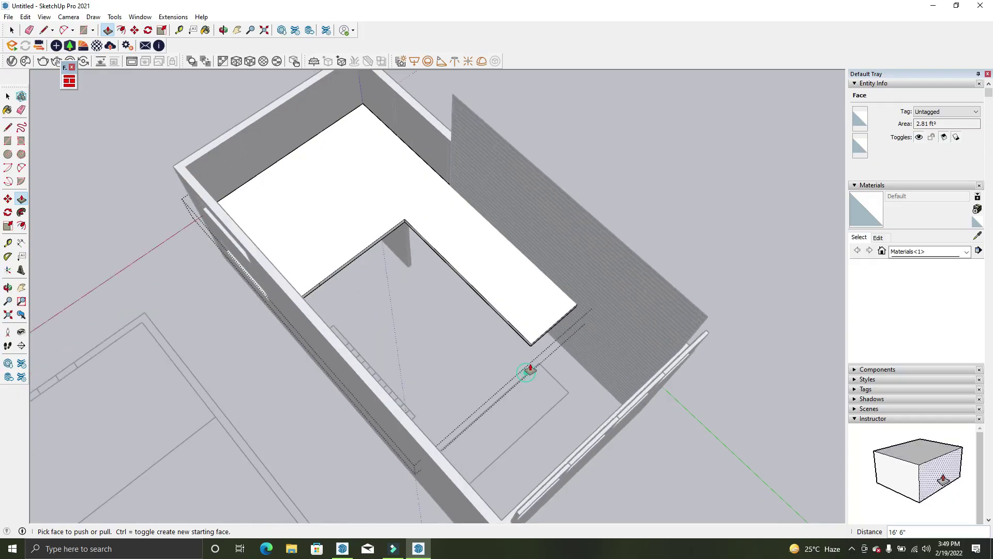
Push two more slab edge faces out until they meet the walls
scroll(528, 369, up, 3)
scroll(538, 339, up, 2)
click(538, 339)
mouse_move(538, 339)
middle_down()
mouse_move(506, 277)
mouse_move(656, 281)
mouse_move(597, 300)
mouse_move(497, 248)
mouse_move(501, 217)
middle_up()
click(466, 228)
click(450, 248)
click(667, 338)
mouse_move(669, 337)
middle_down()
mouse_move(328, 151)
mouse_move(455, 369)
mouse_move(421, 426)
mouse_move(481, 351)
mouse_move(412, 346)
mouse_move(383, 401)
mouse_move(413, 426)
mouse_move(506, 272)
mouse_move(388, 467)
mouse_move(501, 315)
mouse_move(441, 281)
mouse_move(308, 305)
mouse_move(382, 113)
mouse_move(411, 350)
middle_up()
Push the remaining thin edge face of the slab out to the wall
click(385, 402)
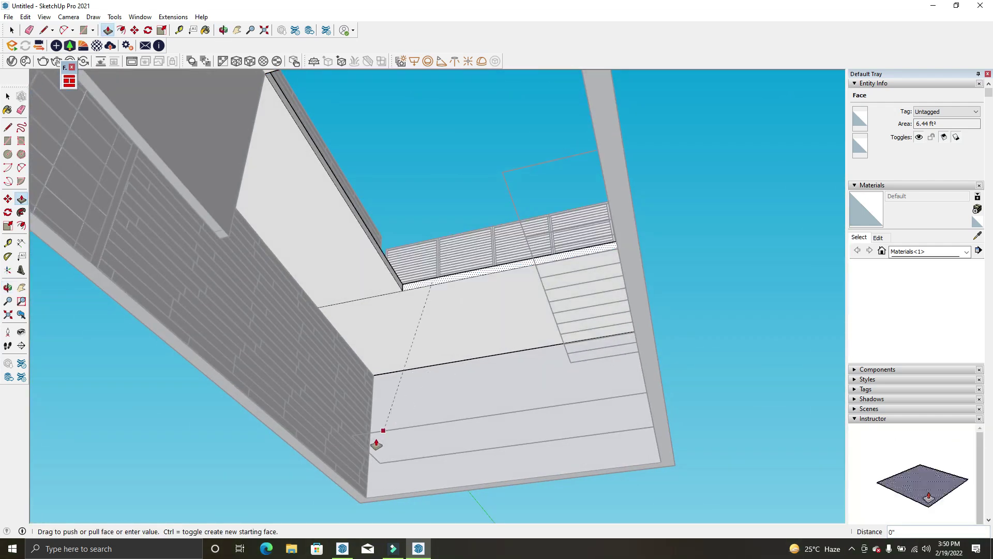
middle_drag(369, 456, 444, 444)
click(423, 430)
mouse_move(710, 284)
middle_down()
mouse_move(470, 533)
mouse_move(626, 457)
mouse_move(506, 437)
middle_up()
scroll(506, 438, up, 2)
Erase the leftover edge line at the wall-floor corner with the Eraser
key(e)
scroll(476, 414, up, 3)
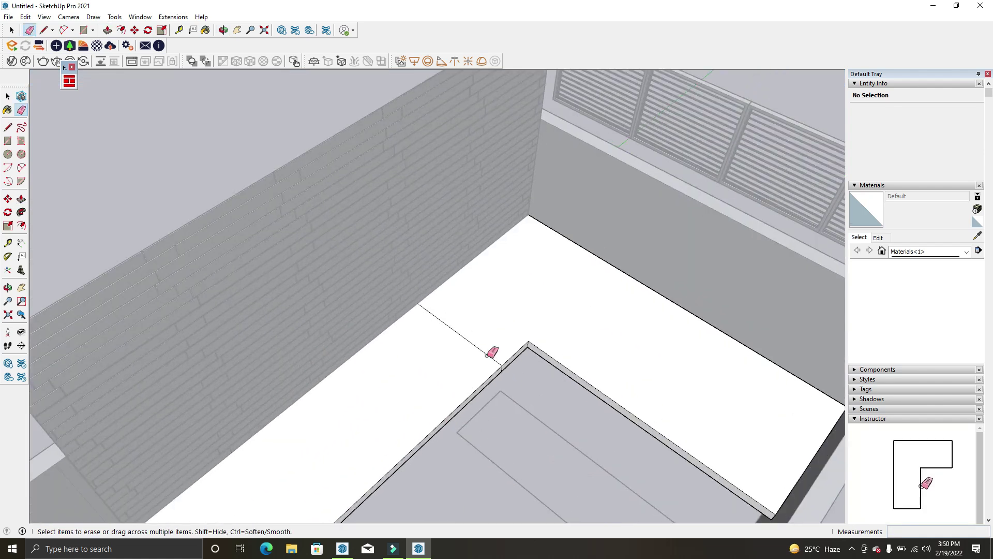
scroll(492, 348, up, 3)
mouse_move(511, 364)
middle_down()
mouse_move(523, 164)
mouse_move(520, 345)
mouse_move(643, 304)
middle_up()
scroll(590, 397, down, 3)
mouse_move(590, 397)
middle_down()
mouse_move(634, 516)
mouse_move(655, 364)
middle_up()
scroll(616, 344, down, 5)
mouse_move(576, 325)
middle_down()
mouse_move(456, 329)
mouse_move(284, 170)
middle_up()
scroll(285, 169, down, 3)
Zoom in on the stair outline on the floor
key(space)
mouse_move(412, 309)
middle_down()
mouse_move(455, 129)
mouse_move(727, 115)
mouse_move(311, 235)
mouse_move(593, 308)
mouse_move(334, 411)
mouse_move(481, 319)
middle_up()
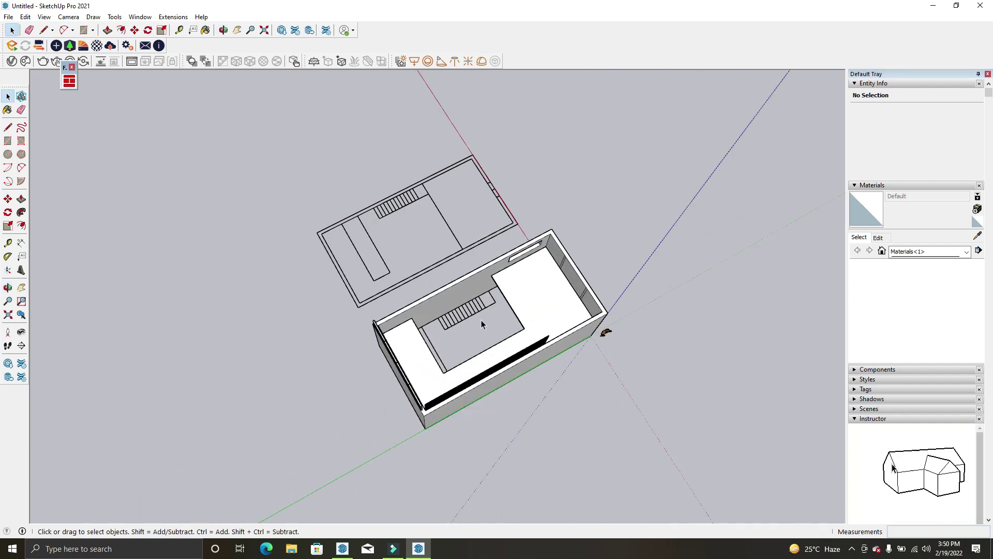
scroll(481, 319, up, 3)
scroll(456, 296, up, 3)
scroll(457, 297, up, 2)
scroll(443, 297, up, 3)
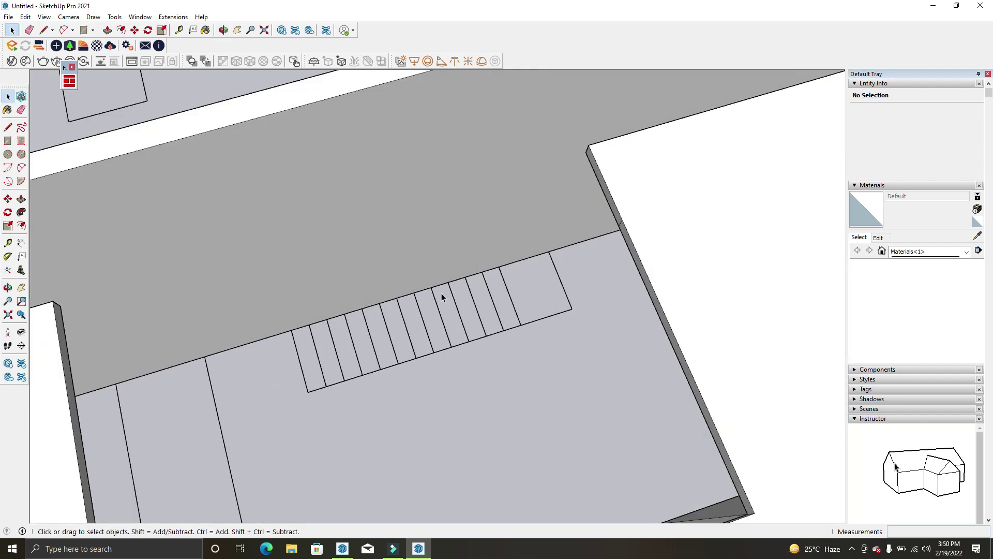
Enable the 1001bit - tools toolbar and dock it below the existing toolbars
right_click(551, 65)
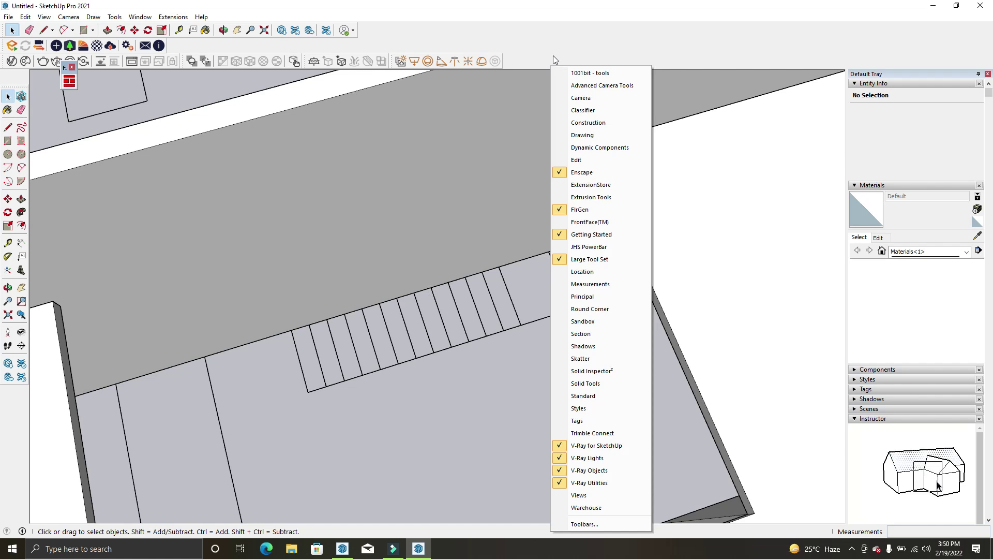
click(580, 71)
double_click(345, 129)
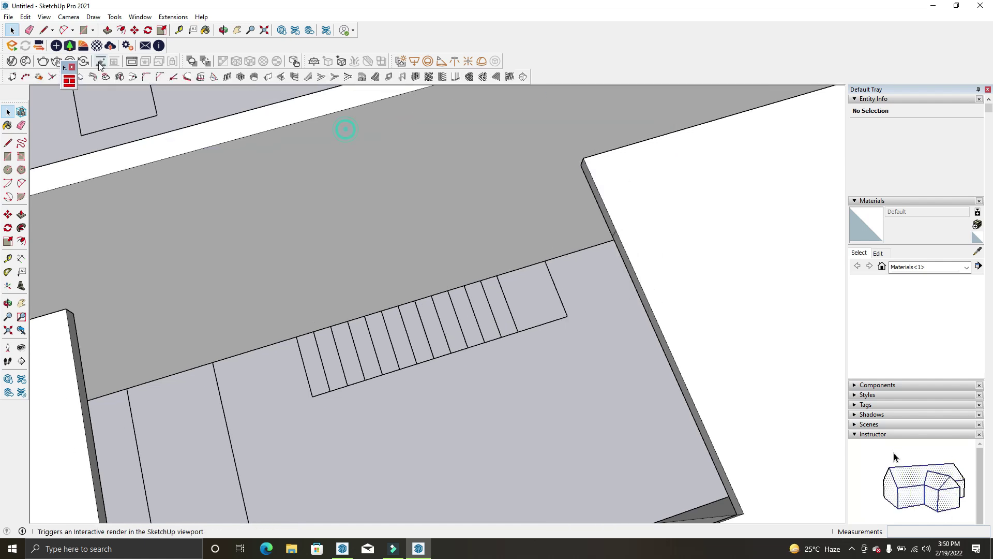
click(73, 68)
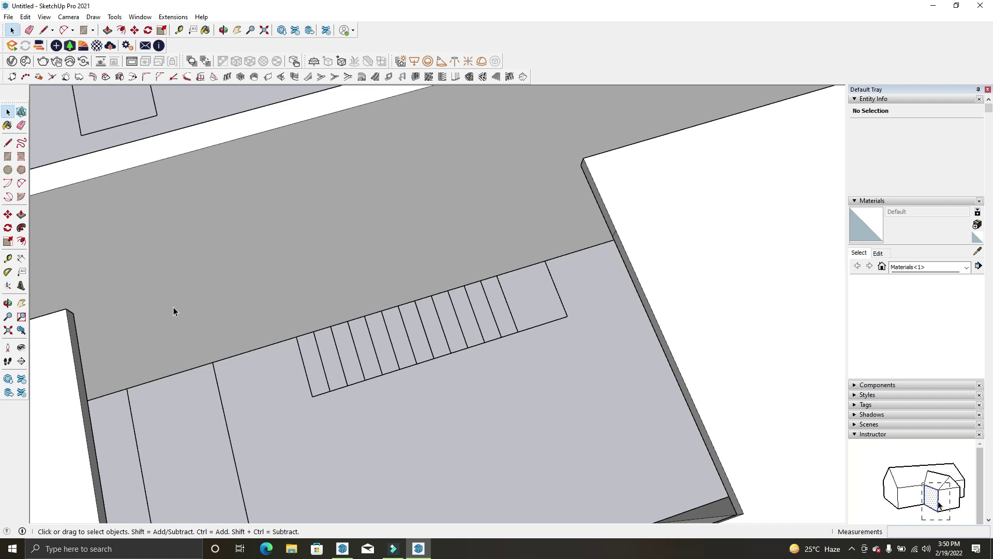
Add dimensions for the stair outline: 3' width and 10" first tread depth
click(22, 261)
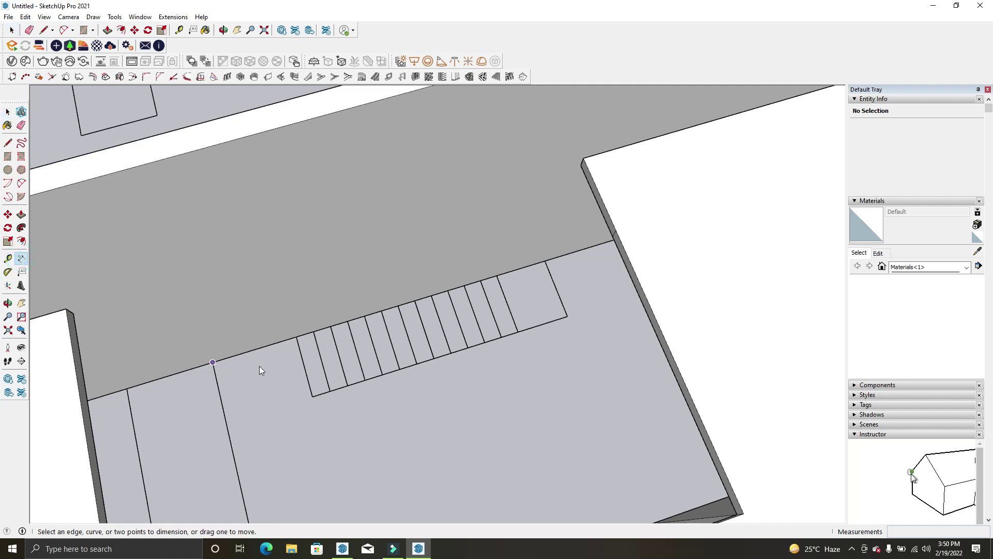
scroll(310, 392, up, 2)
click(309, 391)
click(274, 324)
scroll(327, 377, up, 2)
click(334, 384)
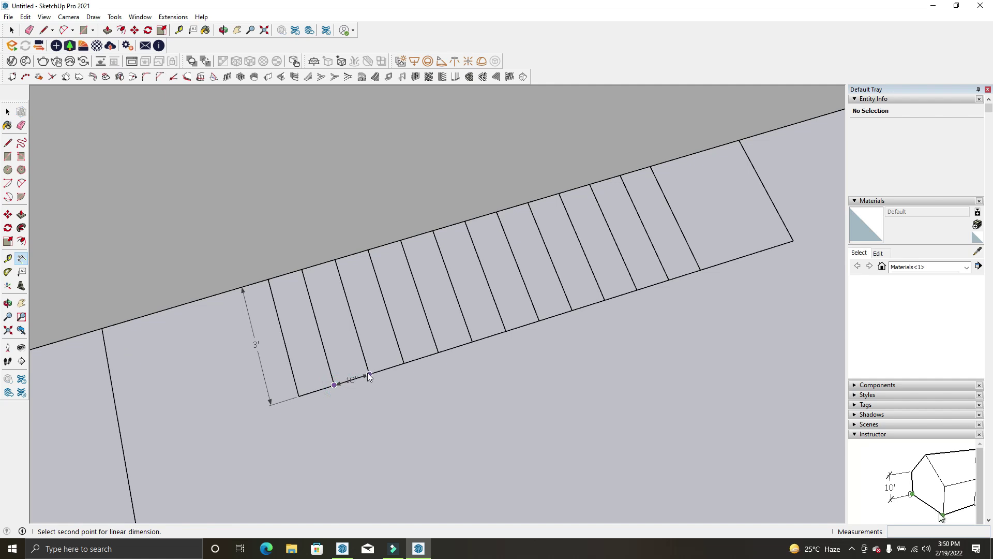
click(371, 399)
scroll(331, 357, down, 2)
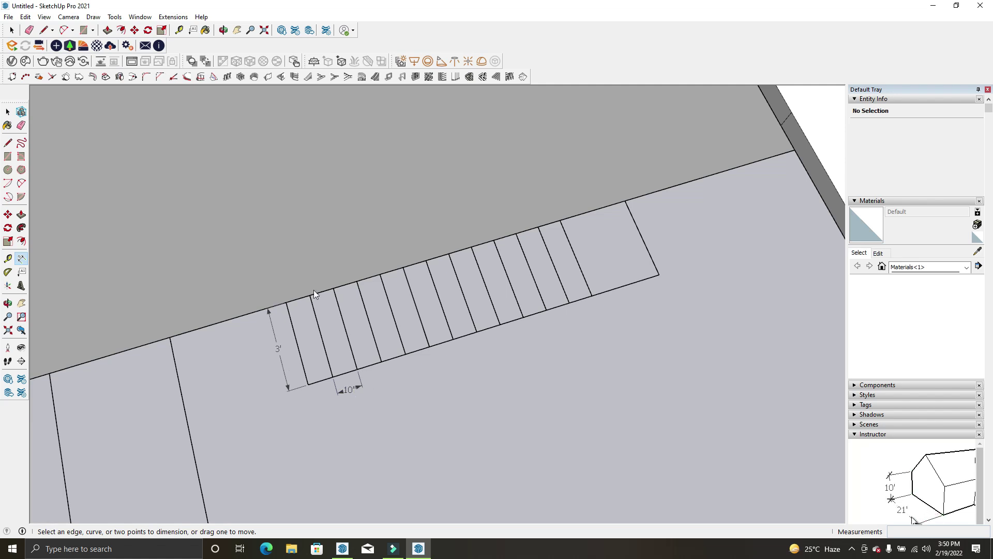
key(space)
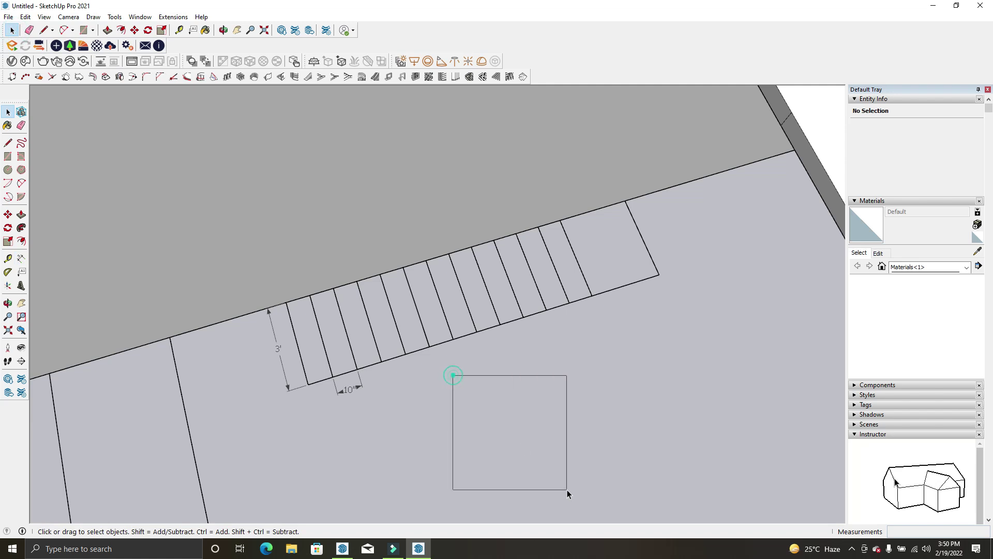
scroll(473, 434, down, 2)
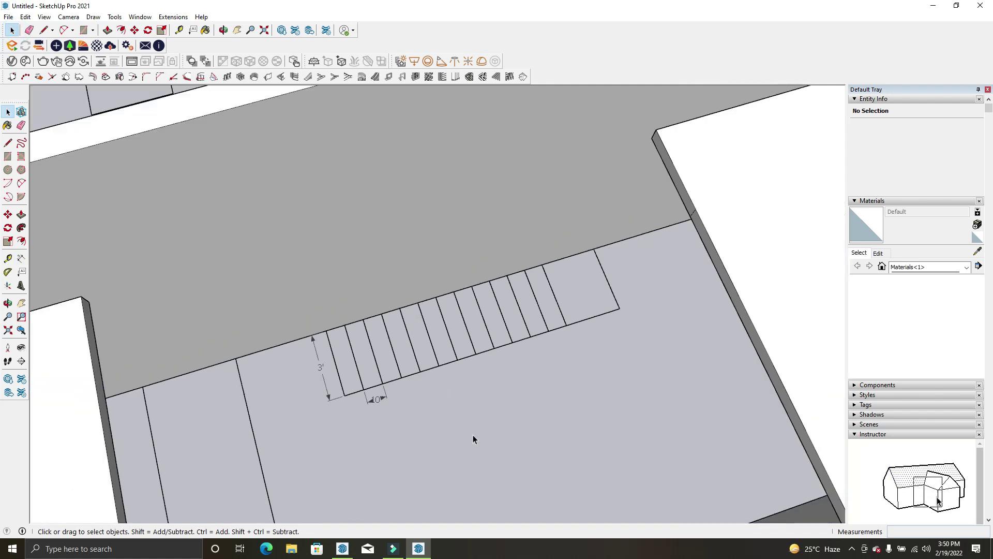
scroll(575, 333, down, 1)
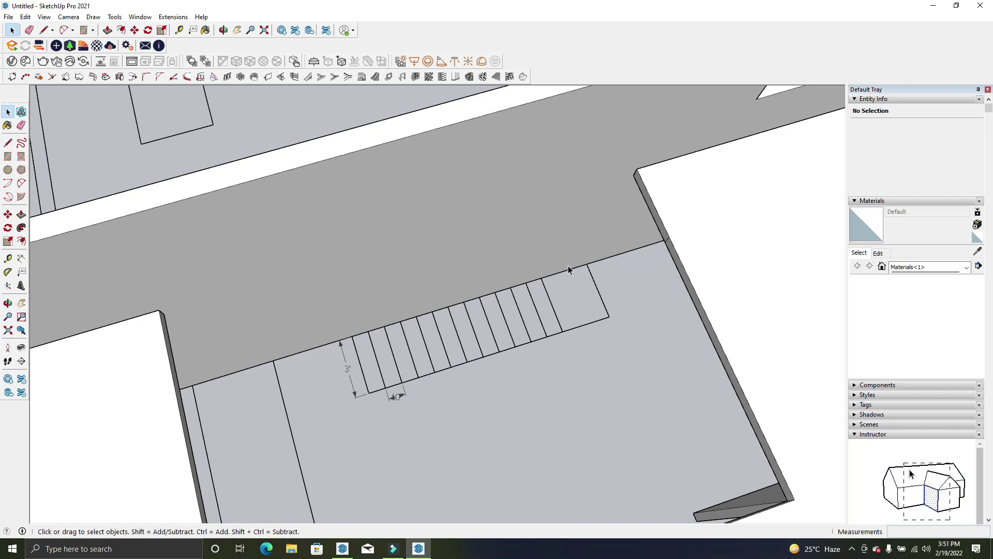
Preview the 1001bit single-flight staircase types and choose Type A
click(308, 77)
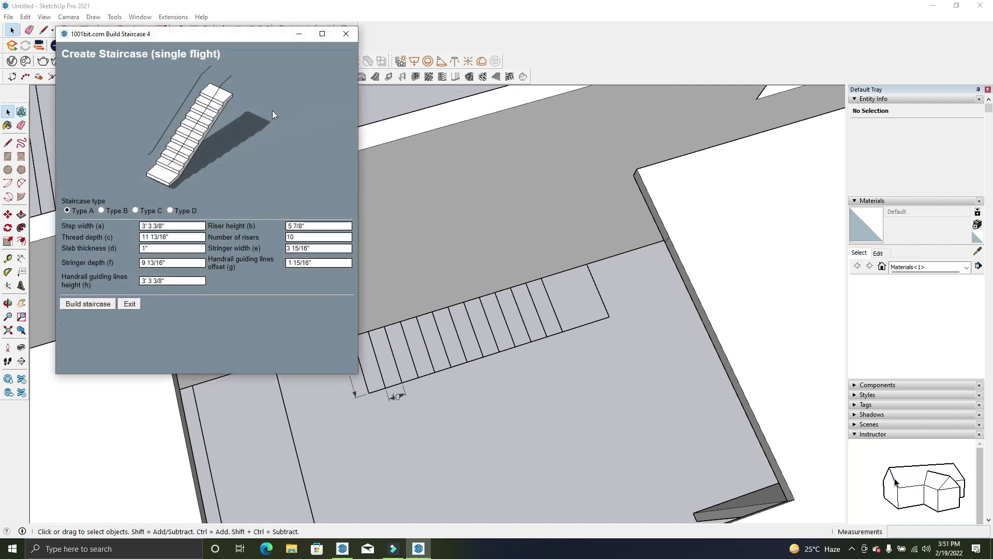
click(103, 210)
click(135, 209)
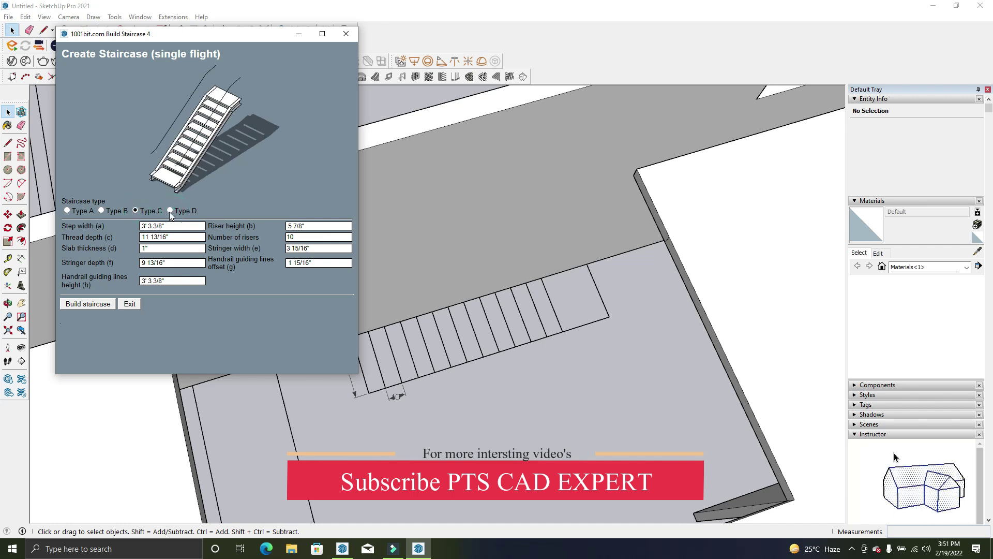
click(169, 211)
click(65, 212)
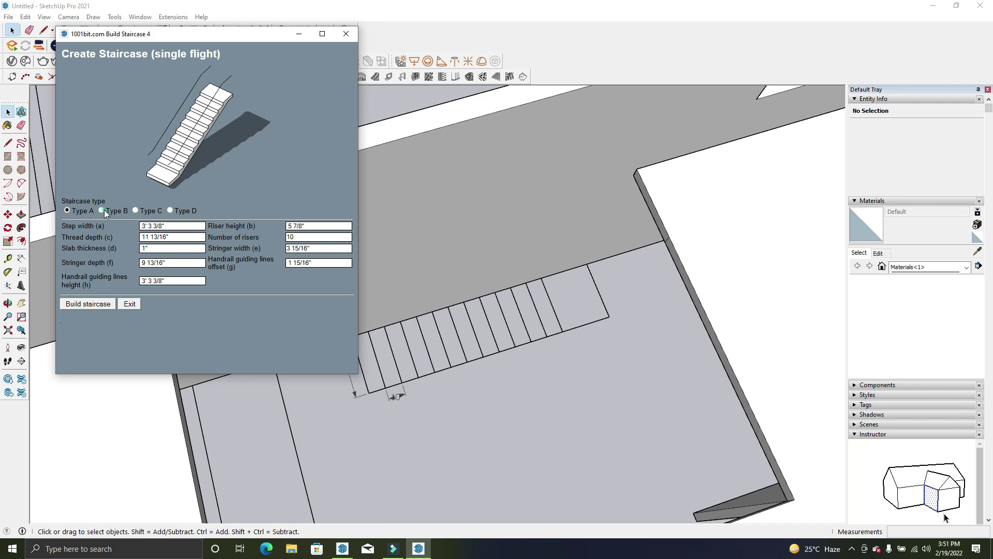
click(104, 210)
click(69, 210)
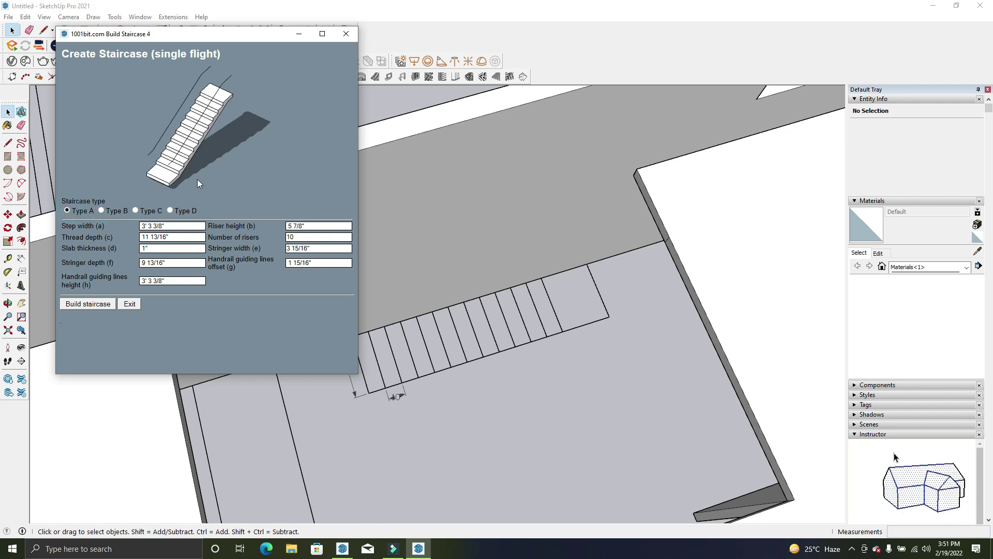
Set 3' width, 6" risers, 10" thread depth, 13 risers, 1" slab, then build
click(174, 225)
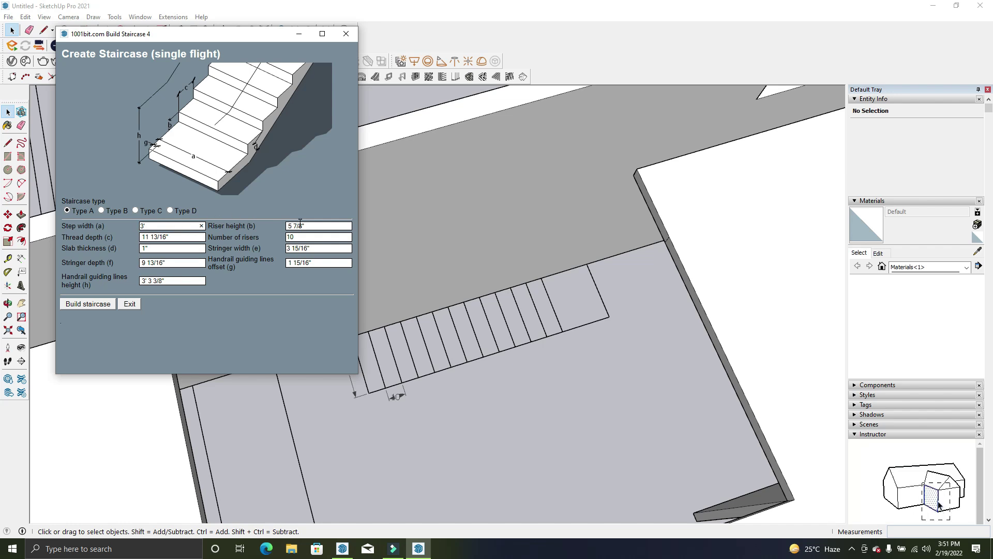
click(317, 224)
text(6)
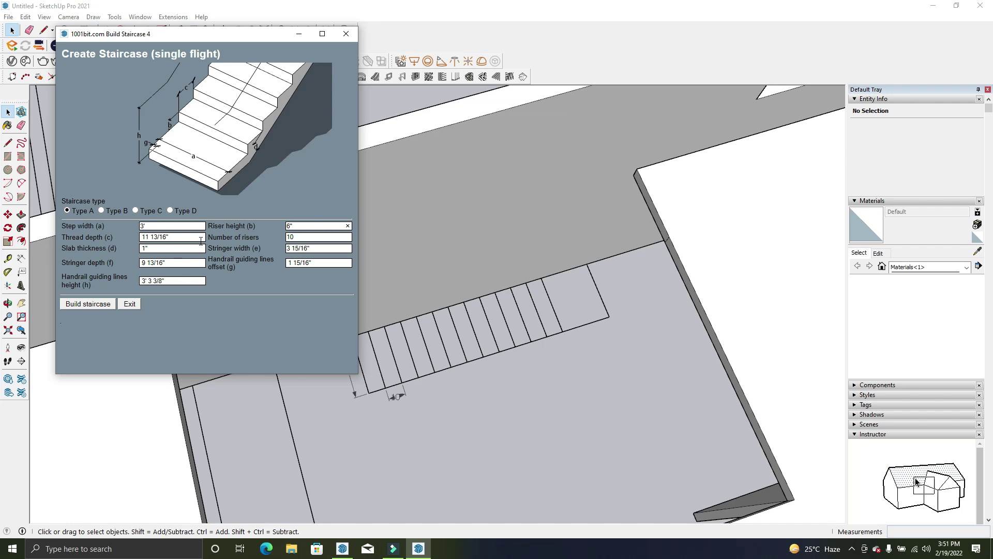
click(195, 239)
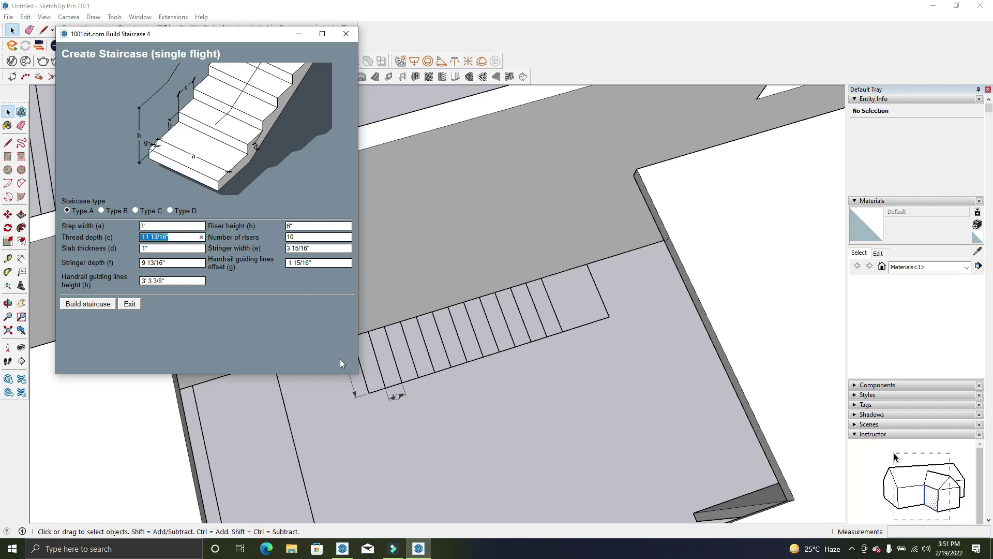
text(10")
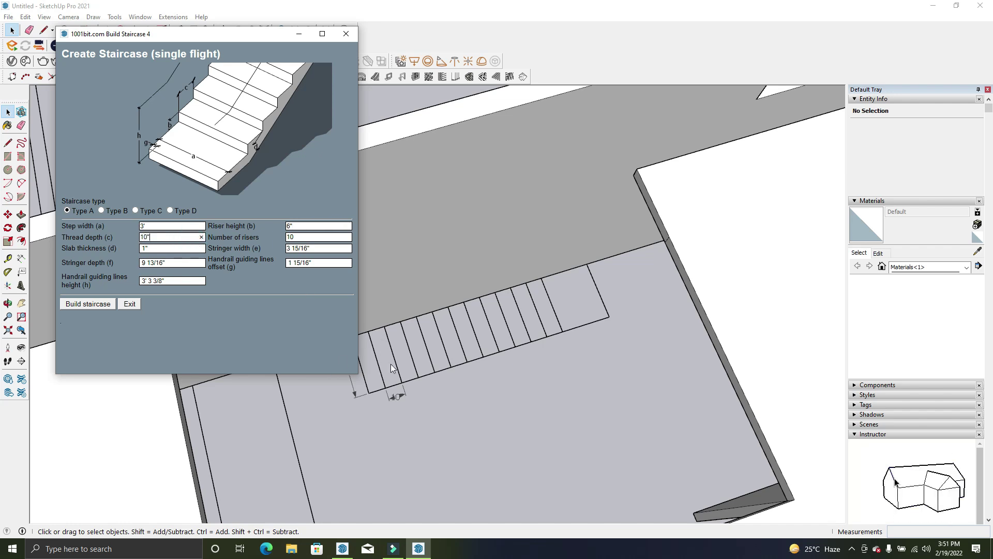
click(321, 233)
text(13)
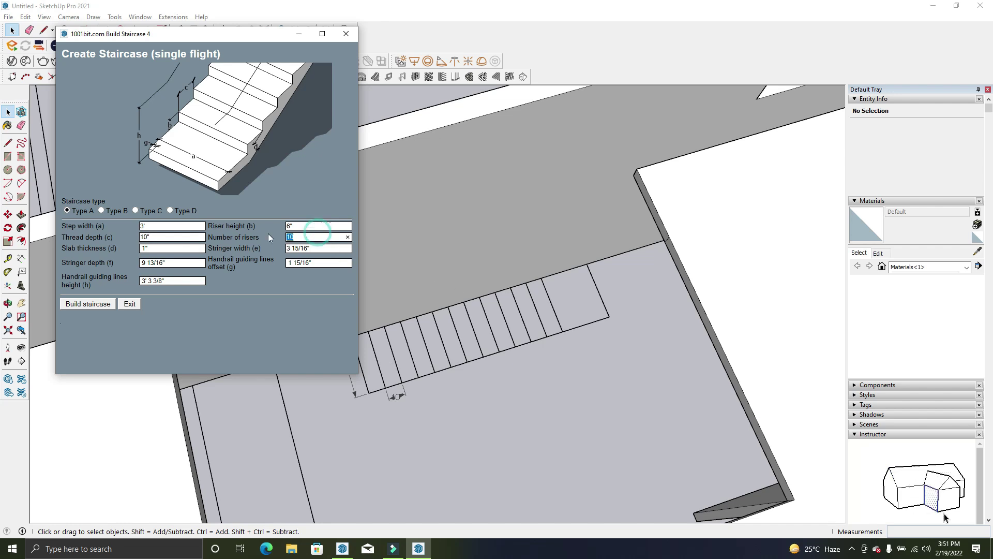
click(167, 249)
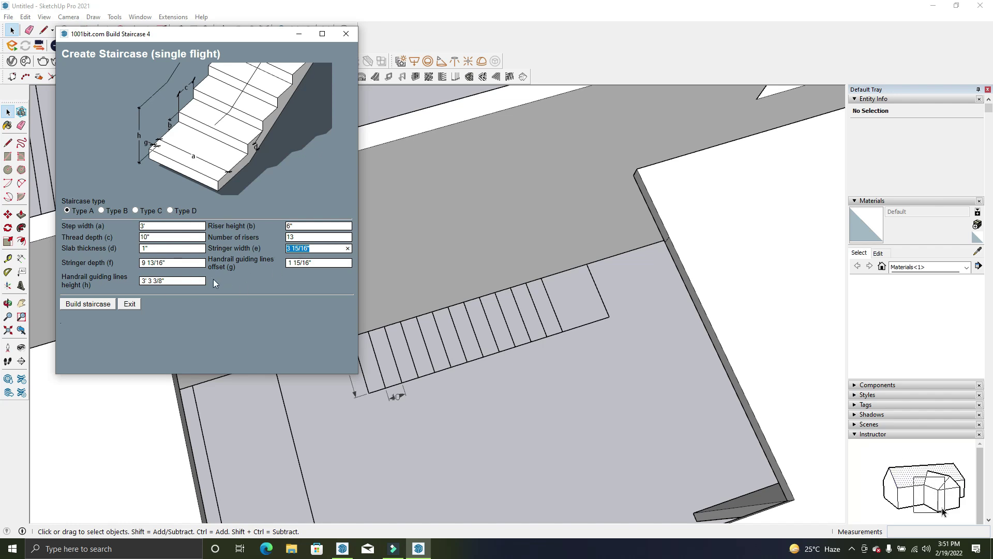
click(110, 304)
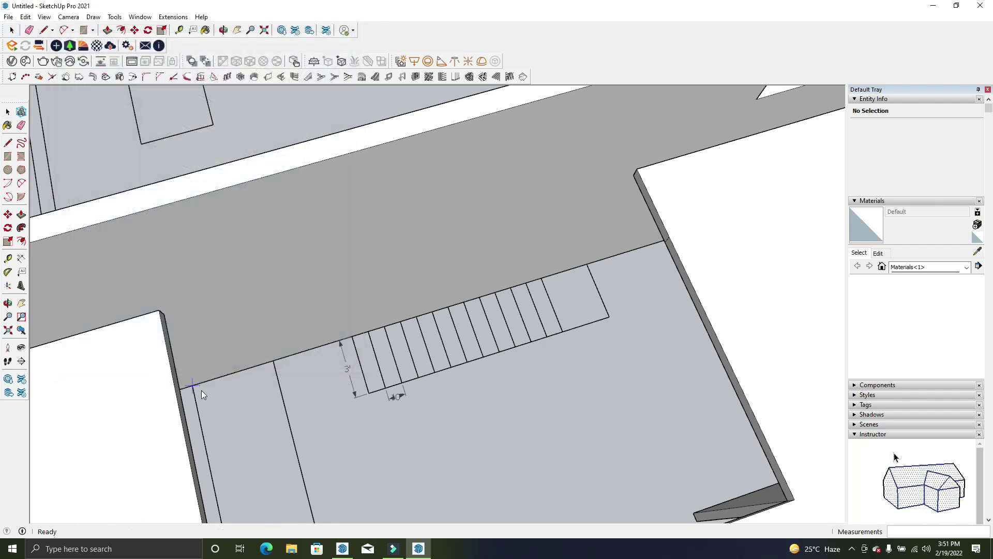
Place the generated staircase along the stair outline
click(369, 395)
click(585, 328)
mouse_move(538, 364)
middle_down()
mouse_move(665, 259)
mouse_move(511, 277)
middle_up()
scroll(421, 353, up, 3)
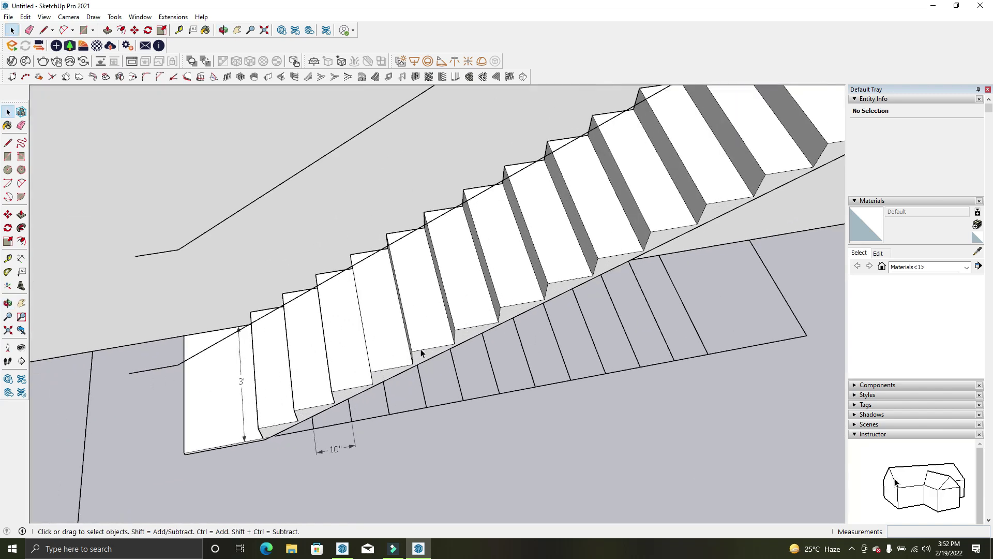
Select the staircase group and try moving it
click(414, 349)
scroll(405, 344, down, 5)
key(m)
middle_drag(406, 343, 645, 327)
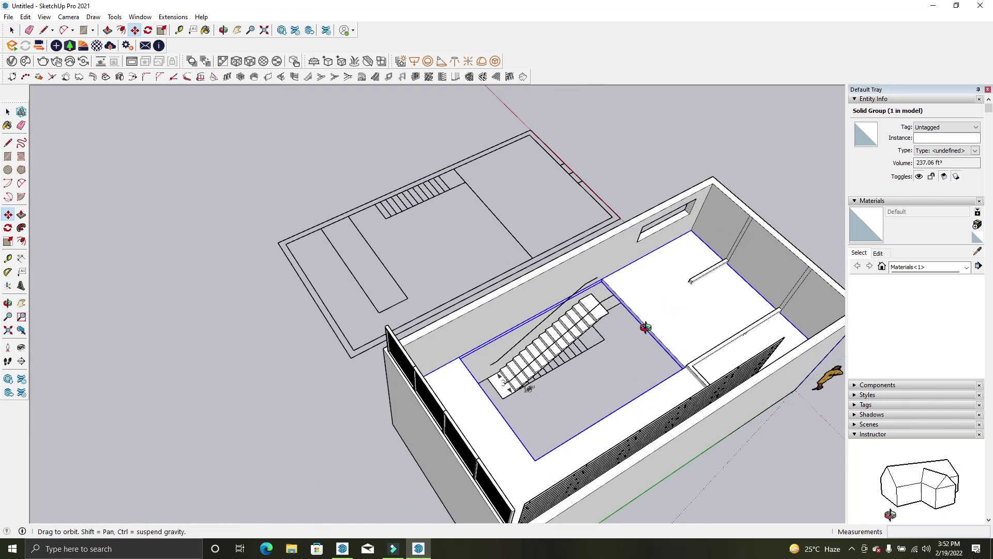
key(space)
scroll(645, 327, up, 4)
scroll(600, 331, up, 3)
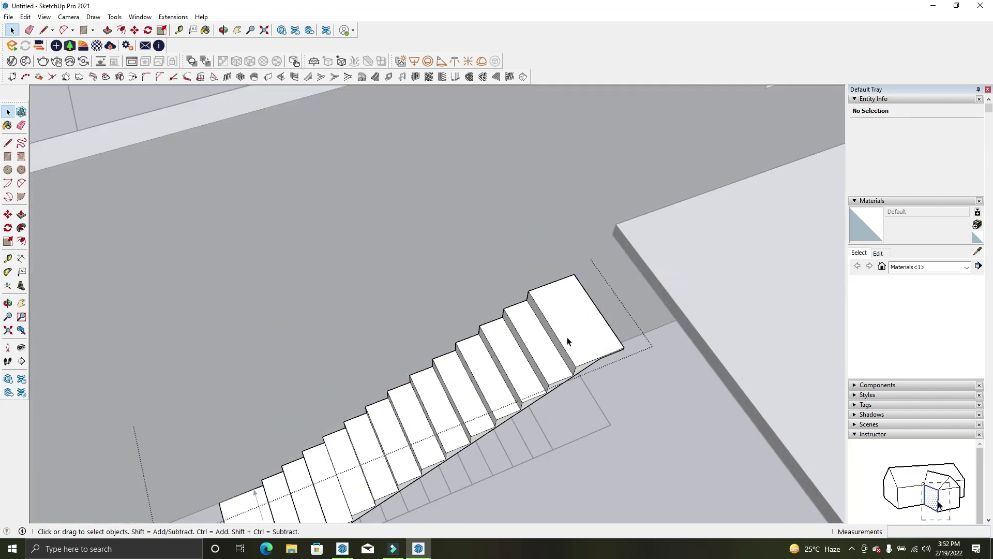
scroll(567, 342, down, 3)
Try stretching the staircase's top landing with Scale, then undo the change
click(572, 337)
key(s)
middle_drag(404, 390, 397, 350)
key(space)
scroll(623, 319, up, 4)
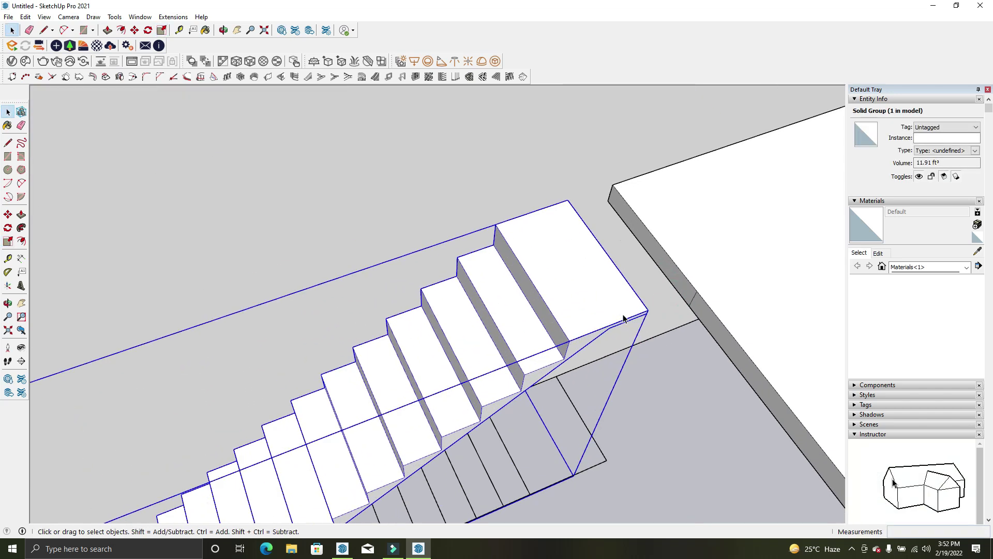
key(ctrl+z)
key(m)
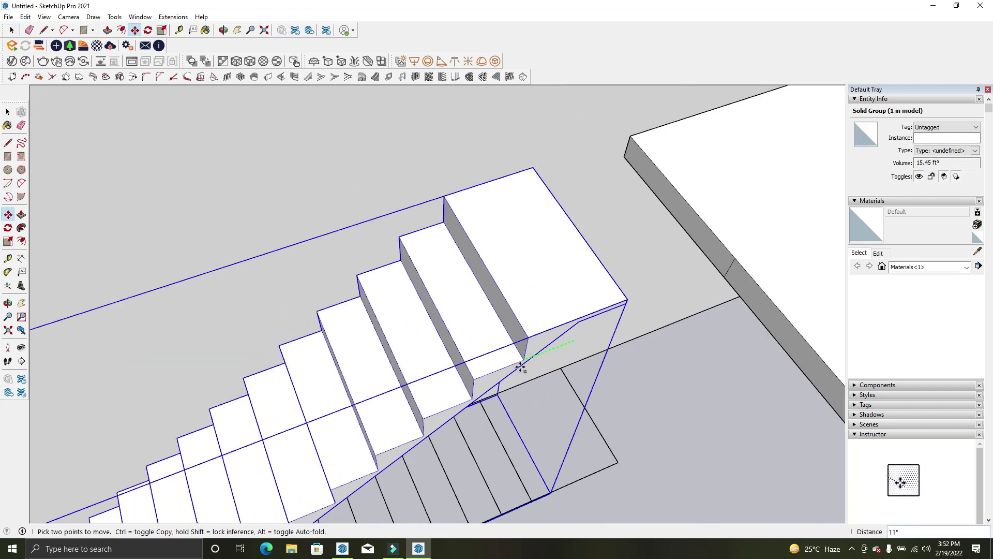
mouse_move(582, 387)
middle_down()
mouse_move(557, 370)
mouse_move(688, 287)
middle_up()
Push/pull the top landing face outward, then orbit low to view the stair underside
key(p)
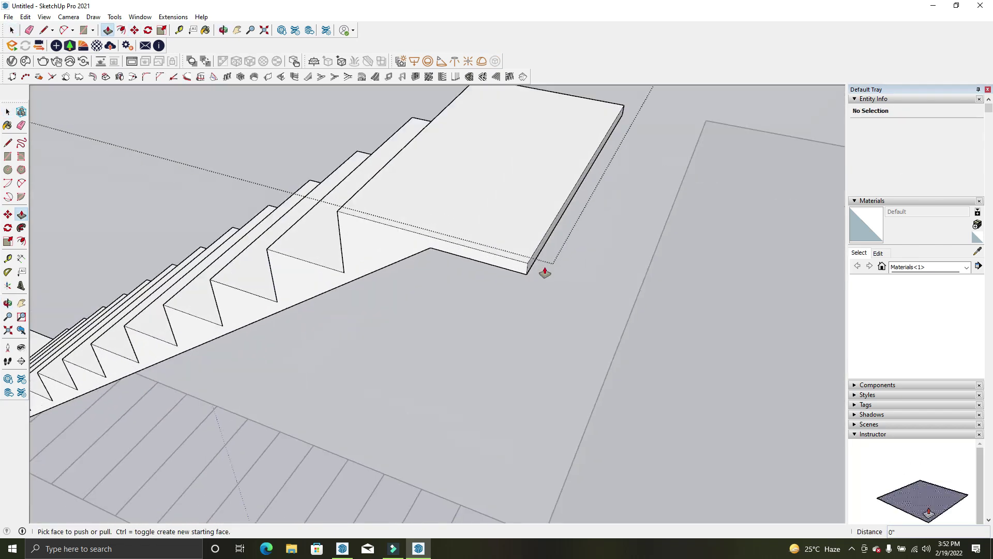
click(528, 262)
click(646, 272)
scroll(692, 274, down, 5)
scroll(512, 295, up, 5)
mouse_move(512, 295)
middle_down()
mouse_move(685, 454)
mouse_move(520, 369)
mouse_move(468, 175)
mouse_move(494, 215)
mouse_move(359, 396)
middle_up()
mouse_move(597, 387)
middle_down()
mouse_move(539, 492)
mouse_move(552, 455)
mouse_move(539, 450)
mouse_move(434, 462)
mouse_move(681, 349)
mouse_move(585, 326)
mouse_move(475, 352)
middle_up()
scroll(434, 461, down, 3)
key(space)
mouse_move(547, 308)
middle_down()
mouse_move(519, 250)
mouse_move(377, 195)
middle_up()
scroll(409, 274, up, 5)
Begin push/pulling the stair's underside face
key(p)
click(451, 303)
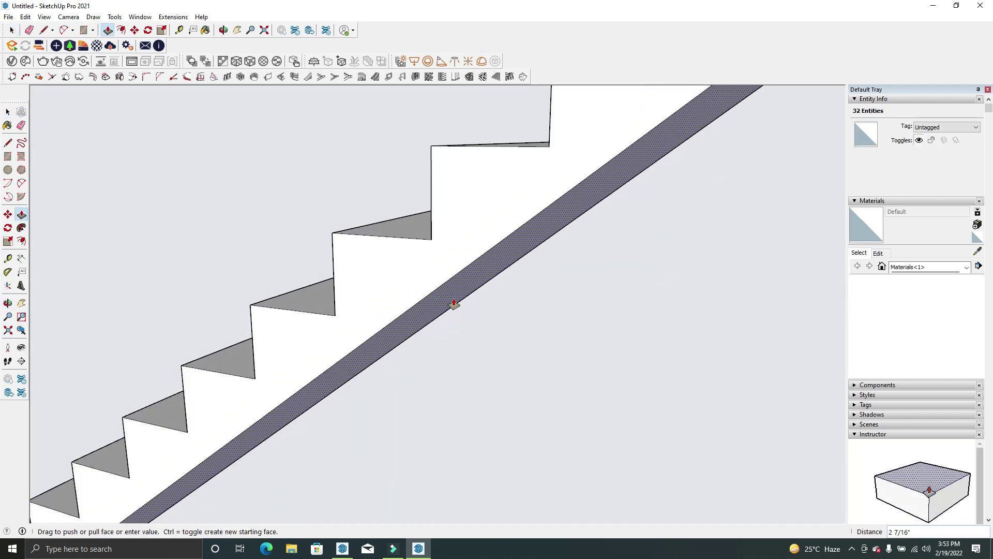
scroll(569, 373, down, 10)
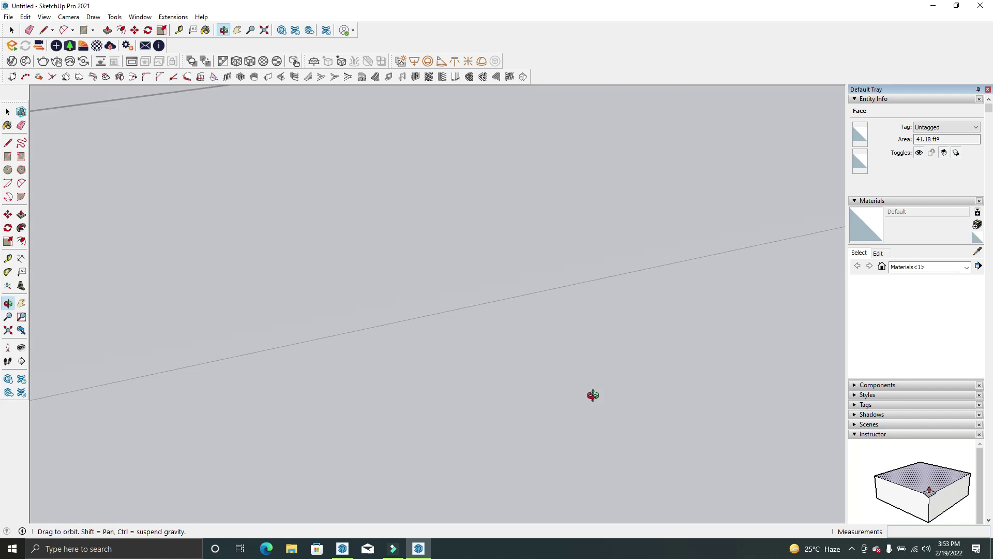
key(p)
scroll(569, 336, down, 5)
Hide the rest of the model so only the staircase shows, viewed toward the landing
click(44, 17)
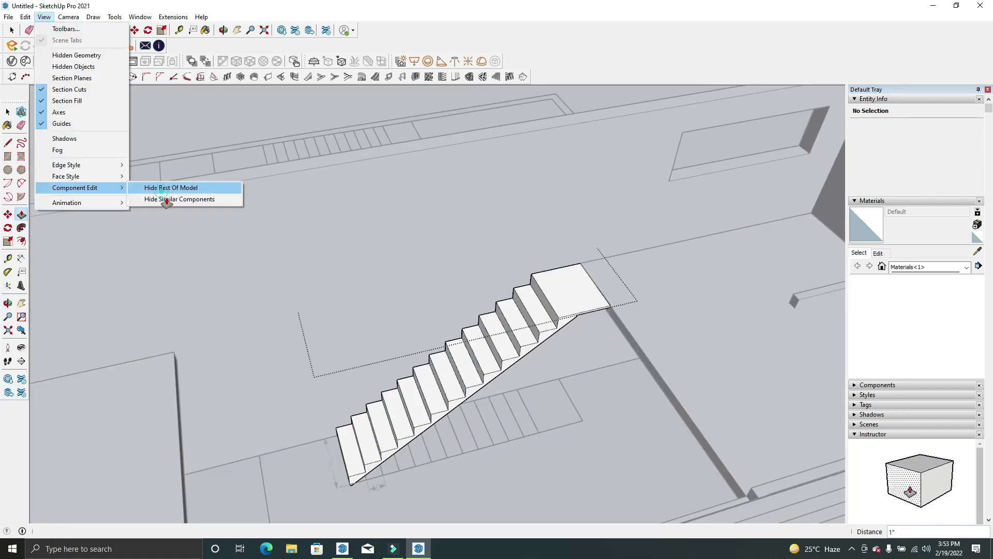
click(166, 186)
middle_drag(517, 336, 538, 248)
scroll(538, 257, up, 3)
scroll(513, 250, up, 3)
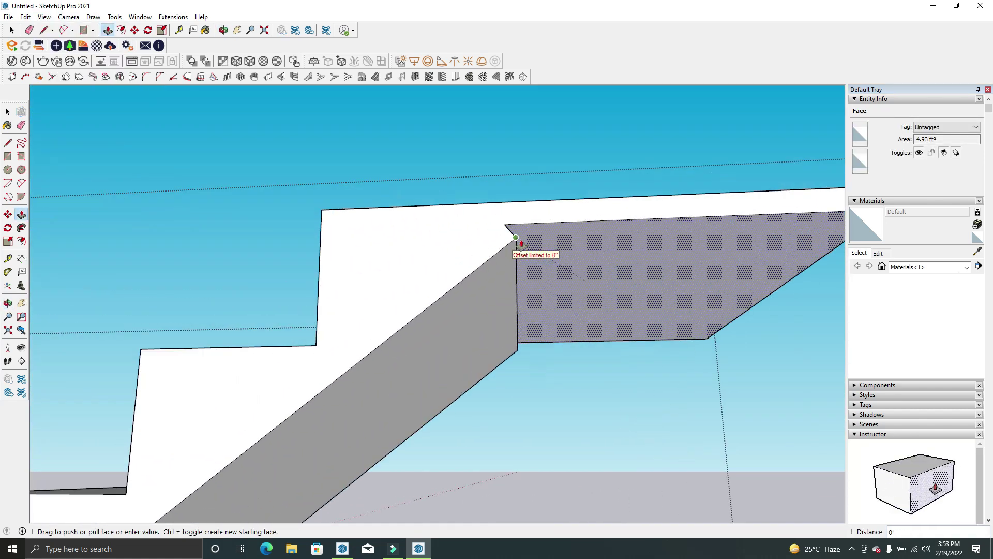
Draw lines from the landing's top corner to retrace the edges under the landing
key(l)
click(516, 239)
scroll(465, 290, down, 2)
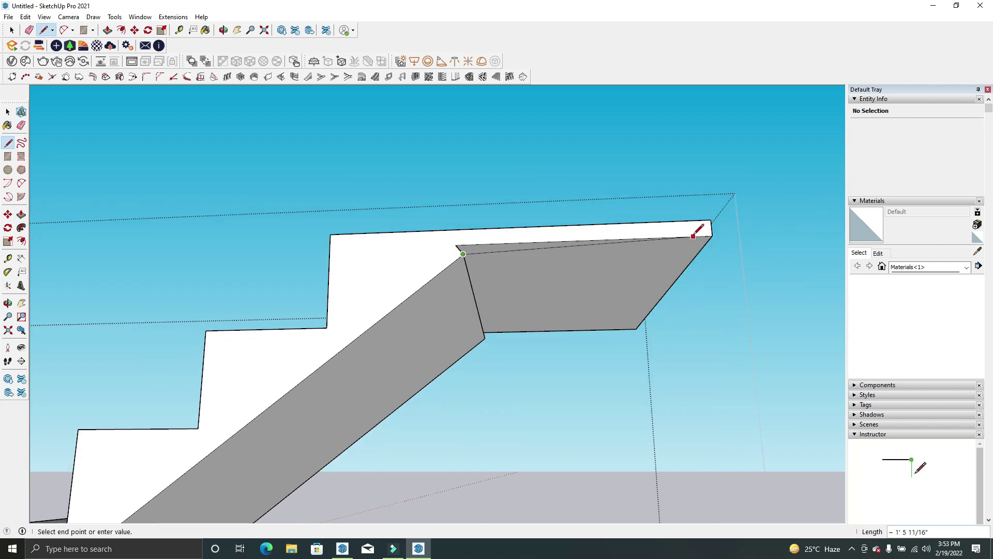
click(713, 236)
mouse_move(713, 236)
middle_down()
mouse_move(266, 275)
mouse_move(84, 266)
middle_up()
click(240, 248)
scroll(477, 273, up, 2)
scroll(477, 273, up, 2)
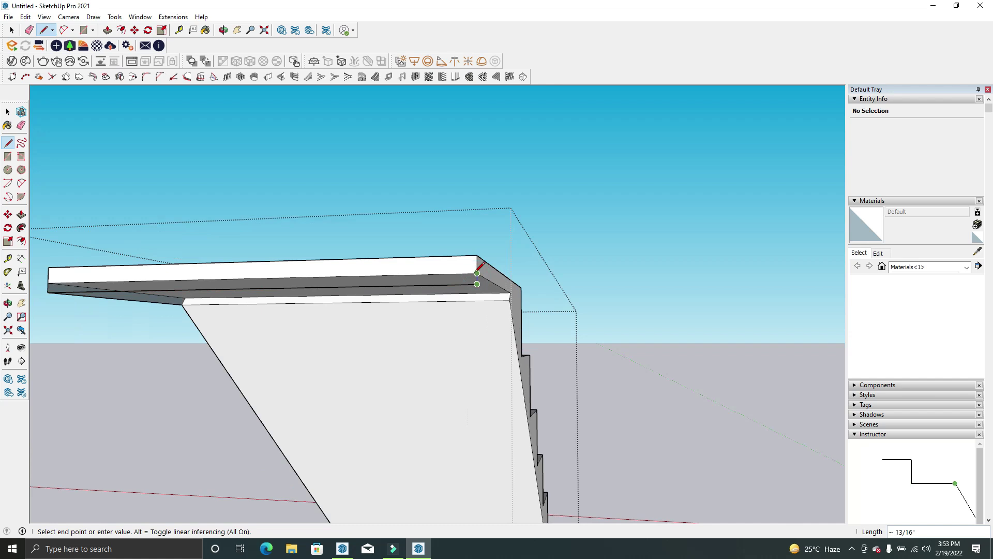
click(477, 272)
middle_drag(477, 273, 356, 285)
click(507, 292)
mouse_move(507, 293)
middle_down()
mouse_move(563, 276)
mouse_move(420, 302)
mouse_move(328, 270)
mouse_move(149, 295)
mouse_move(404, 343)
mouse_move(147, 348)
mouse_move(486, 343)
middle_up()
Erase extra edges and look down on the stairs and landing
key(e)
scroll(486, 341, down, 5)
mouse_move(381, 348)
middle_down()
mouse_move(456, 369)
mouse_move(464, 353)
middle_up()
key(space)
scroll(403, 433, down, 3)
Delete the 10" stair dimension from the staircase
middle_drag(404, 434, 535, 386)
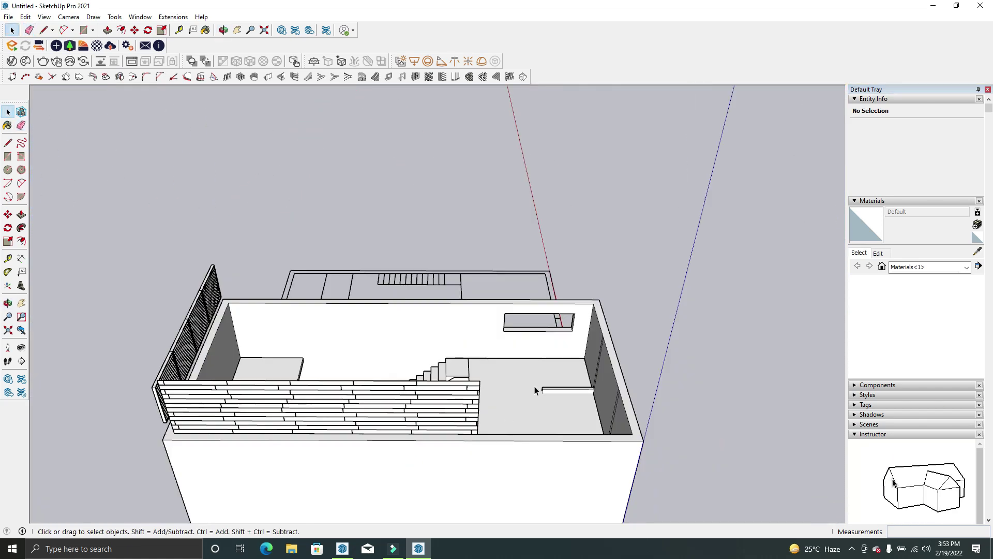
scroll(534, 386, up, 5)
click(417, 483)
scroll(365, 323, up, 3)
middle_drag(365, 324, 292, 442)
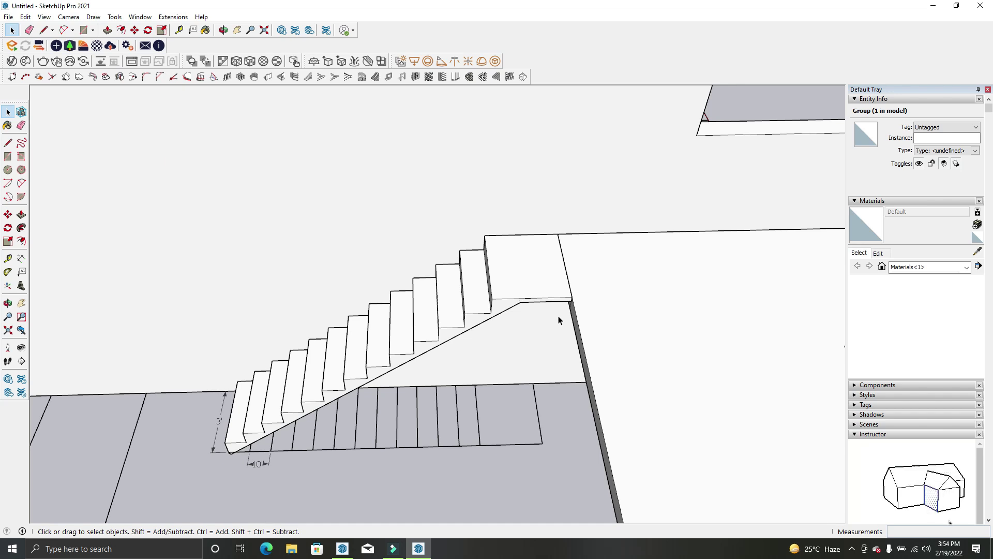
click(408, 483)
middle_drag(409, 484, 277, 498)
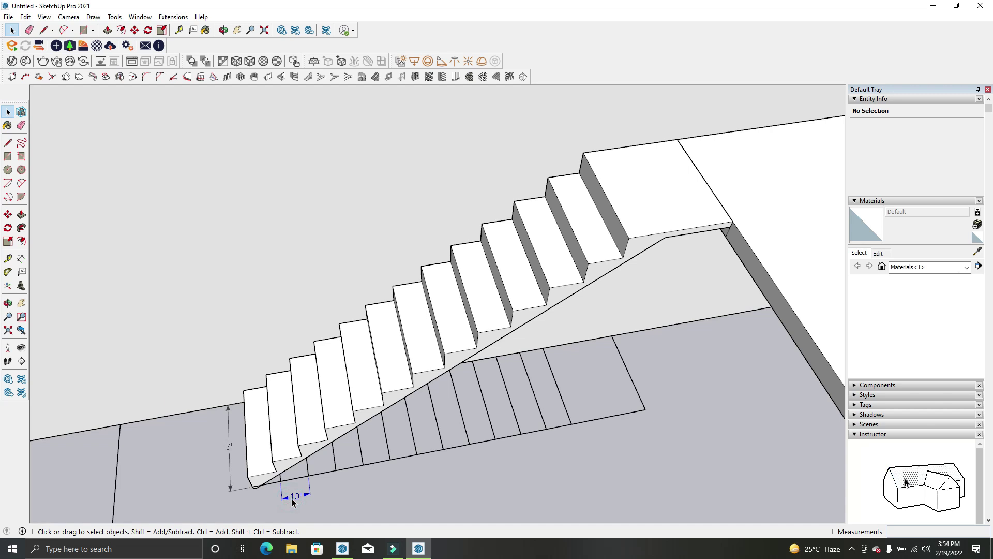
click(292, 500)
key(Delete)
middle_drag(231, 483, 288, 455)
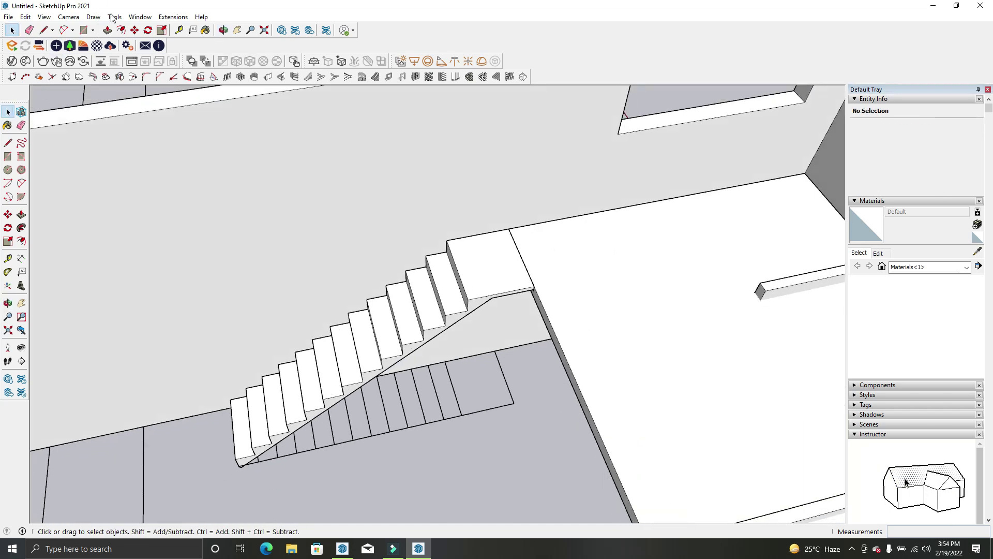
Choose the straight Line tool and inspect the underside of the stair landing
click(53, 31)
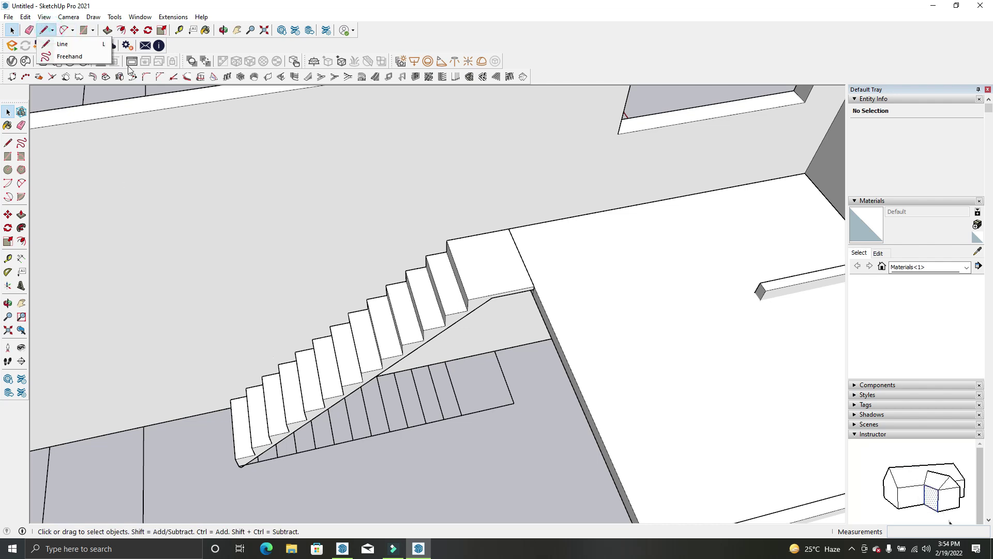
click(81, 44)
scroll(542, 290, up, 3)
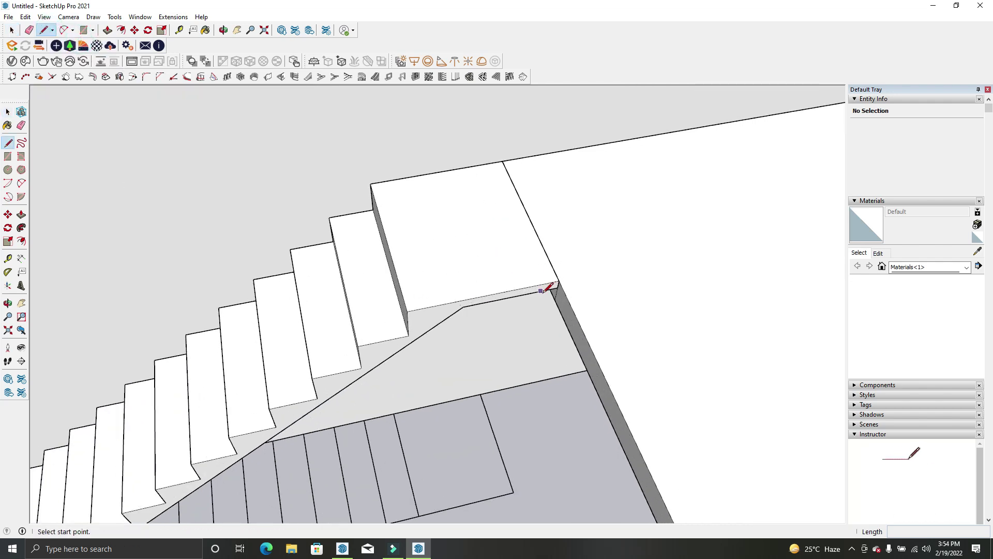
scroll(558, 286, down, 2)
scroll(559, 287, down, 2)
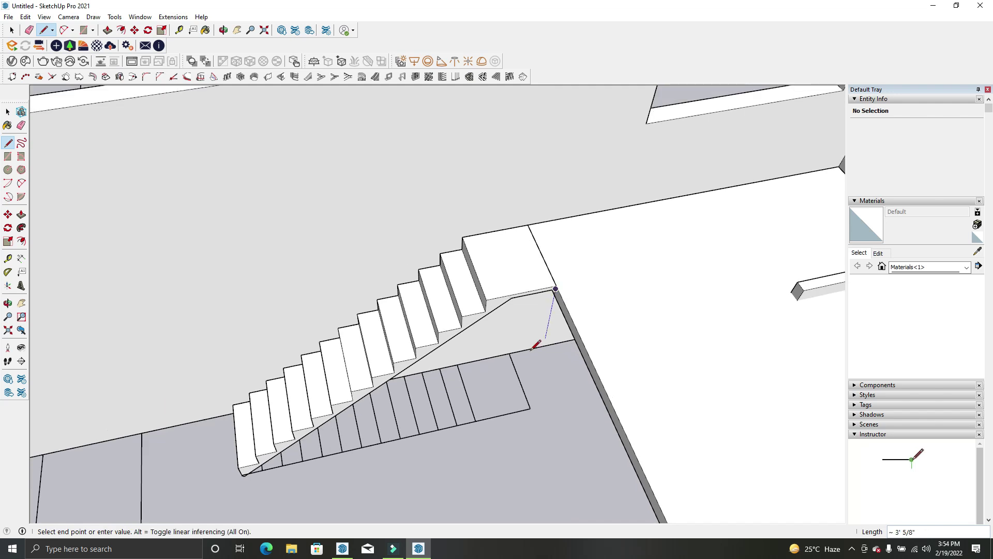
mouse_move(552, 340)
middle_down()
mouse_move(612, 139)
mouse_move(631, 215)
mouse_move(658, 253)
middle_up()
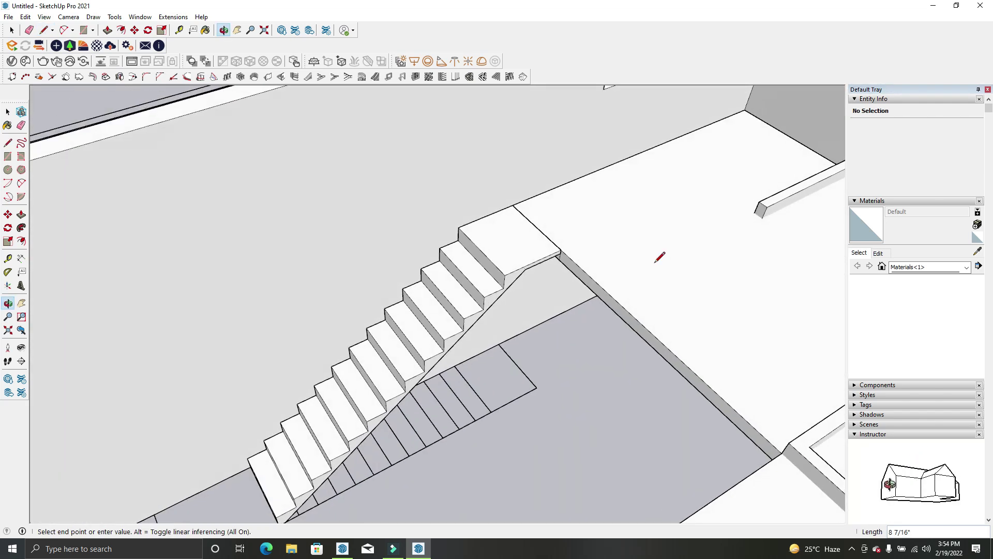
scroll(559, 252, up, 2)
mouse_move(562, 248)
middle_down()
mouse_move(535, 91)
mouse_move(569, 86)
mouse_move(257, 116)
middle_up()
key(space)
Show the rest of the model again and push out the landing face
click(44, 17)
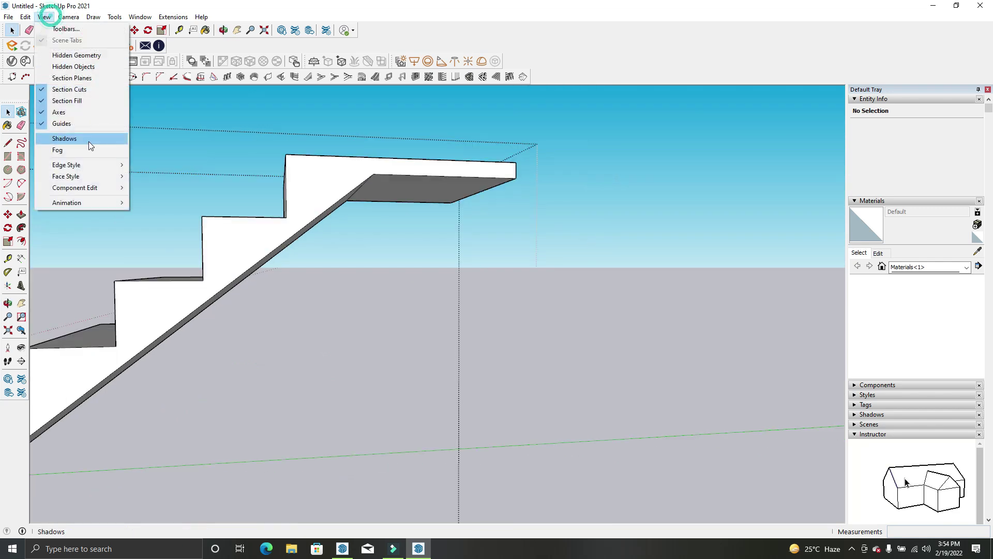
click(163, 188)
mouse_move(163, 188)
middle_down()
mouse_move(365, 214)
mouse_move(407, 197)
middle_up()
key(p)
click(521, 182)
mouse_move(523, 181)
middle_down()
mouse_move(436, 228)
mouse_move(546, 337)
middle_up()
Place a copied stringer edge and close the outline at the staircase's bottom corner
key(m)
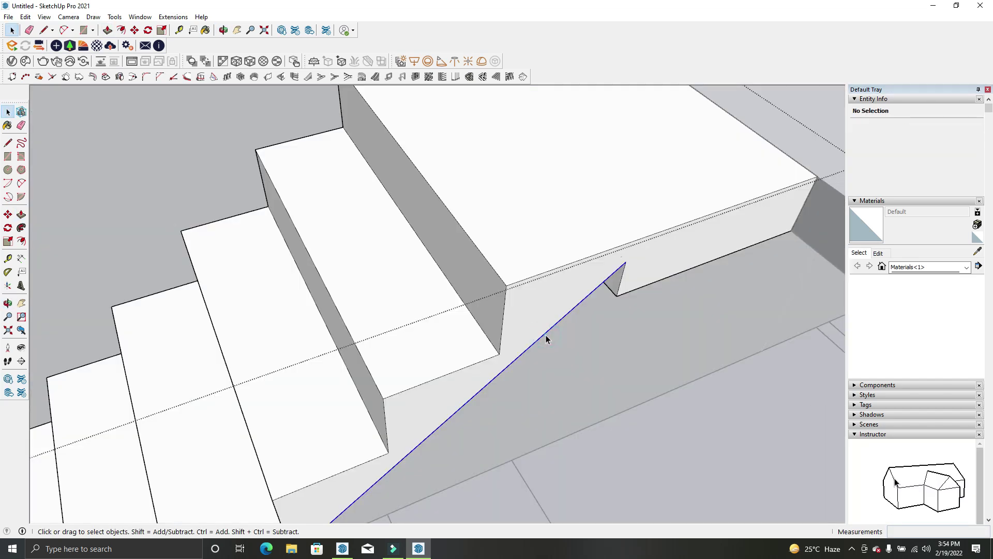
click(619, 296)
scroll(624, 217, down, 5)
scroll(497, 341, down, 5)
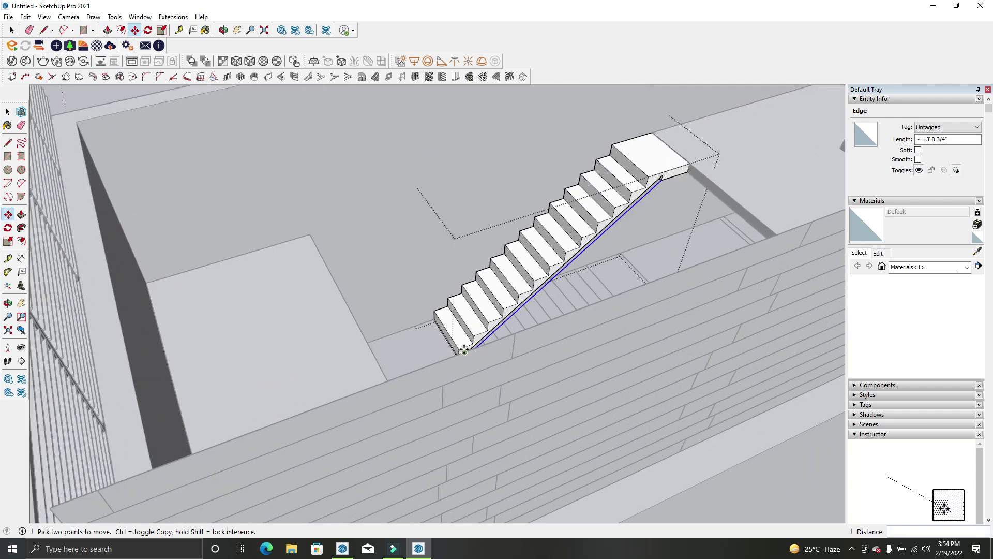
scroll(464, 350, up, 3)
scroll(455, 357, up, 3)
scroll(445, 367, up, 3)
scroll(434, 372, up, 2)
key(l)
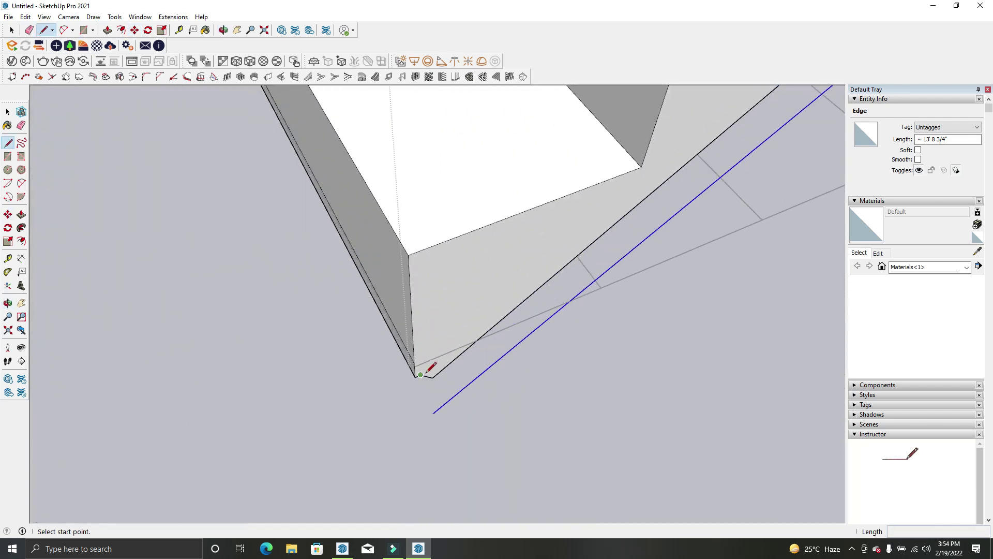
click(550, 318)
Erase the stray edges at the staircase's foot and return to selecting
key(e)
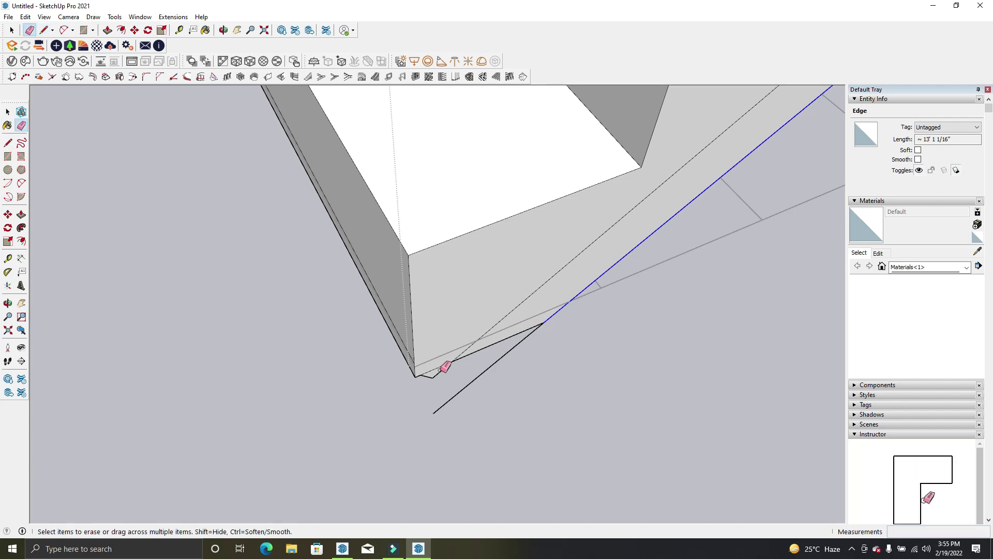
scroll(492, 357, down, 3)
scroll(441, 339, down, 3)
scroll(494, 290, down, 4)
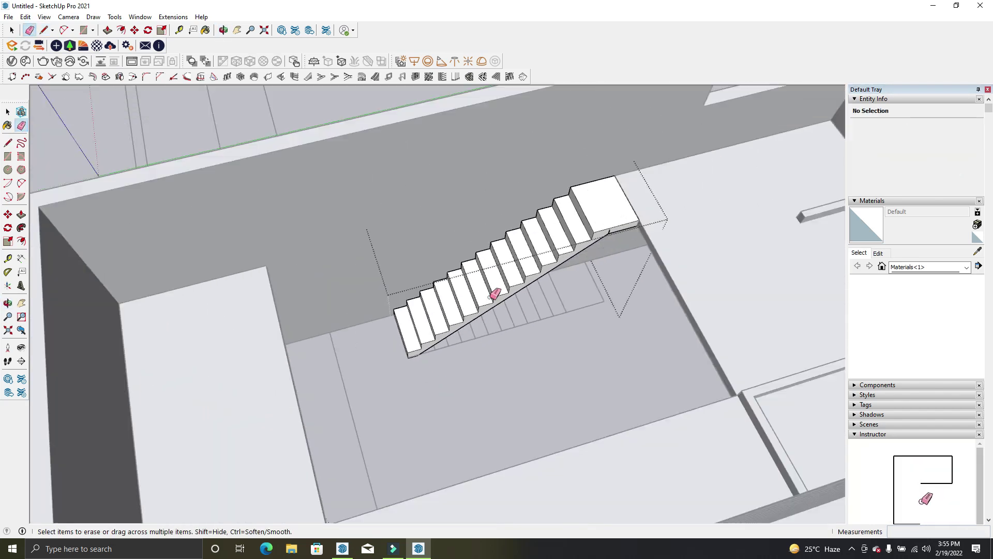
scroll(621, 233, up, 8)
key(space)
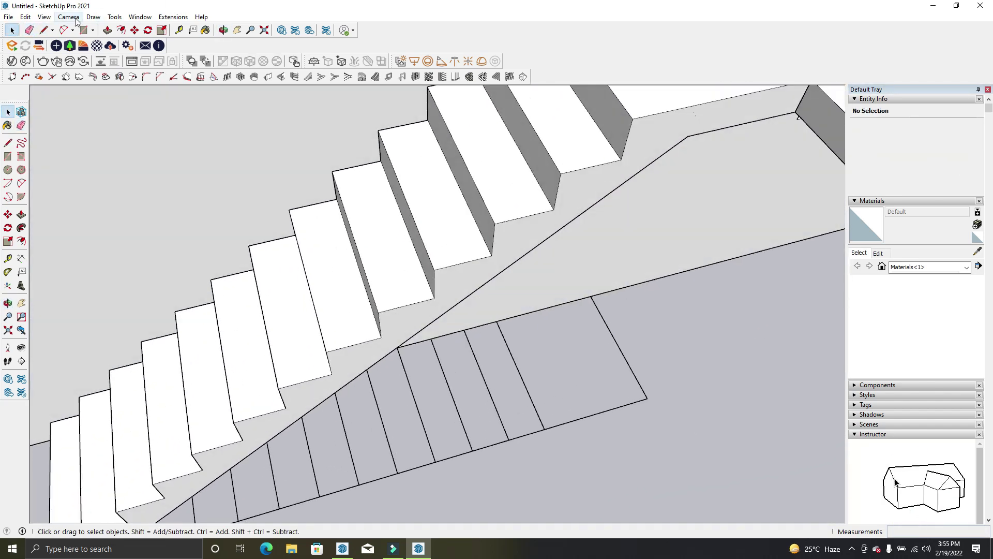
click(25, 16)
Select the whole staircase and reverse its underside faces
mouse_move(362, 233)
middle_down()
mouse_move(394, 249)
mouse_move(400, 278)
middle_up()
scroll(439, 300, down, 3)
mouse_move(479, 324)
middle_down()
mouse_move(483, 284)
mouse_move(522, 262)
middle_up()
triple_click(512, 252)
right_click(640, 242)
click(662, 348)
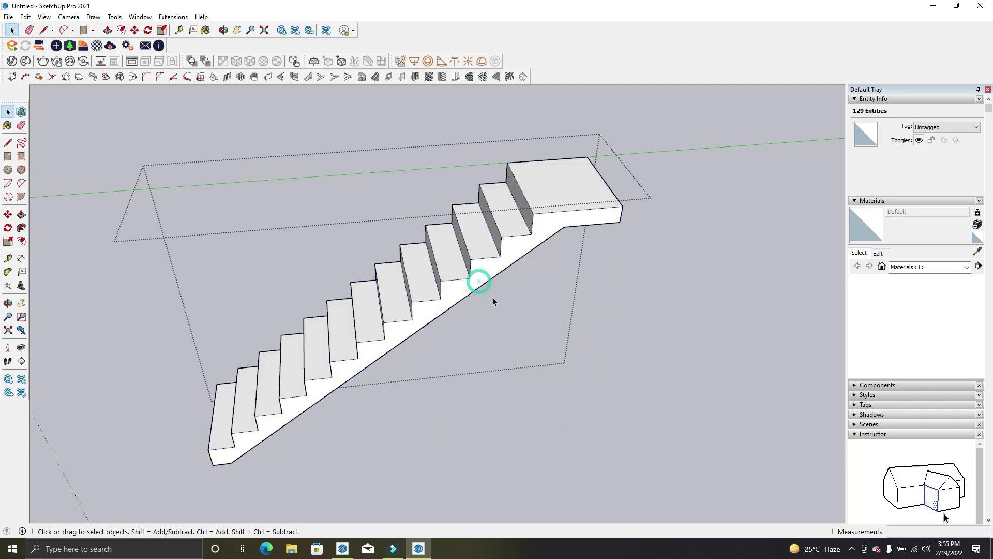
Draw a new side face below the landing and extrude it
key(l)
click(620, 222)
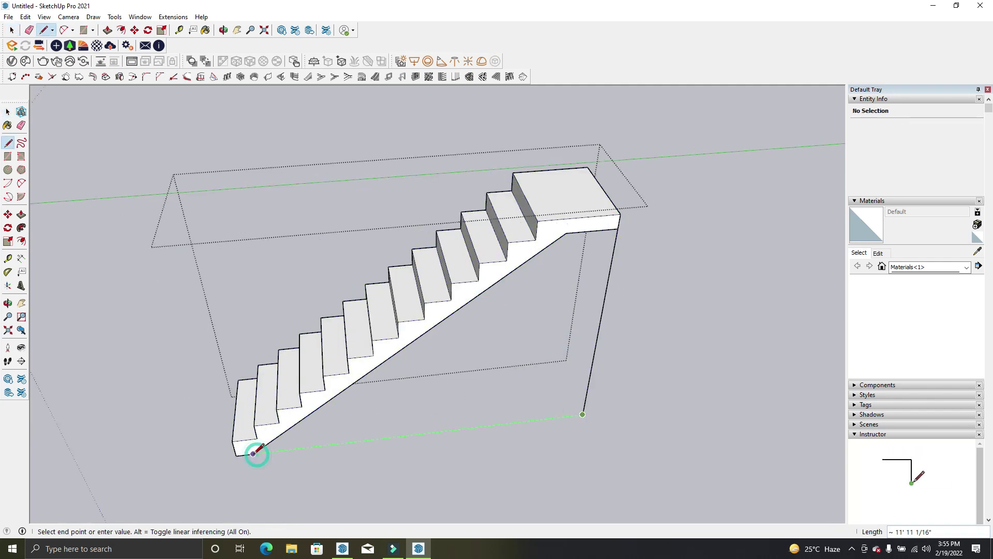
click(566, 233)
middle_drag(566, 233, 312, 291)
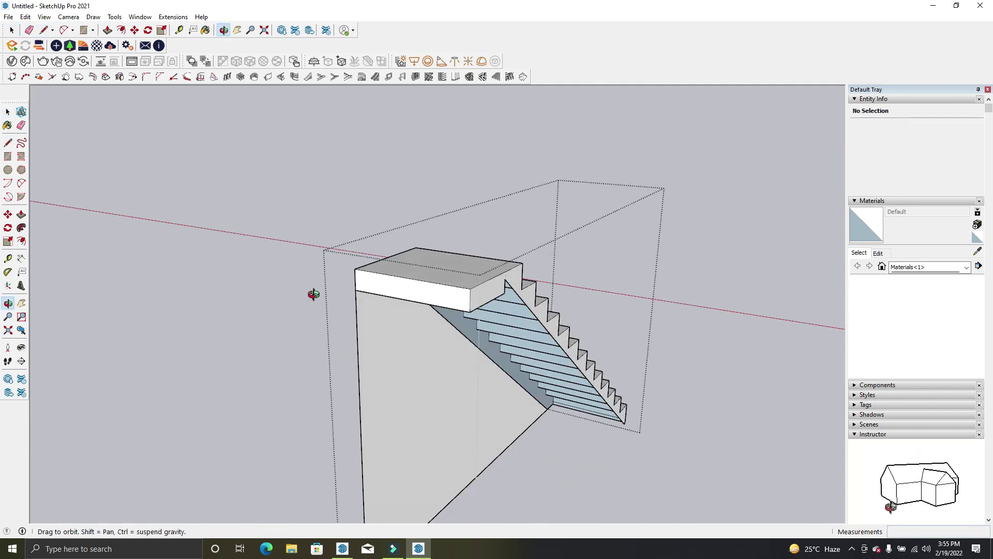
key(p)
click(412, 357)
click(476, 310)
Make the extruded block a component, then delete that block
triple_click(492, 334)
right_click(492, 333)
click(537, 205)
click(550, 379)
right_click(505, 368)
click(523, 351)
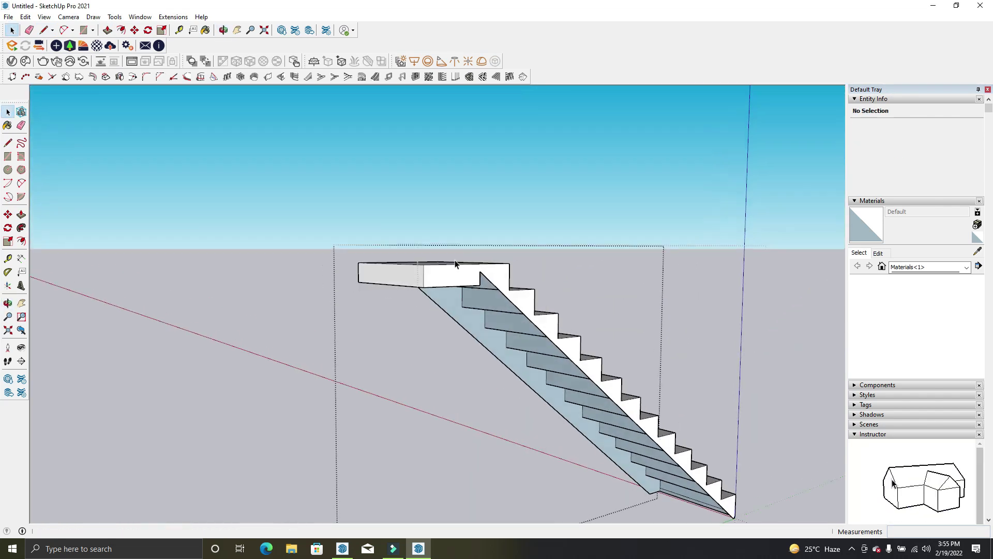
Copy the stringer face 3' across as the second stringer
key(p)
mouse_move(447, 309)
middle_down()
mouse_move(539, 348)
mouse_move(641, 468)
middle_up()
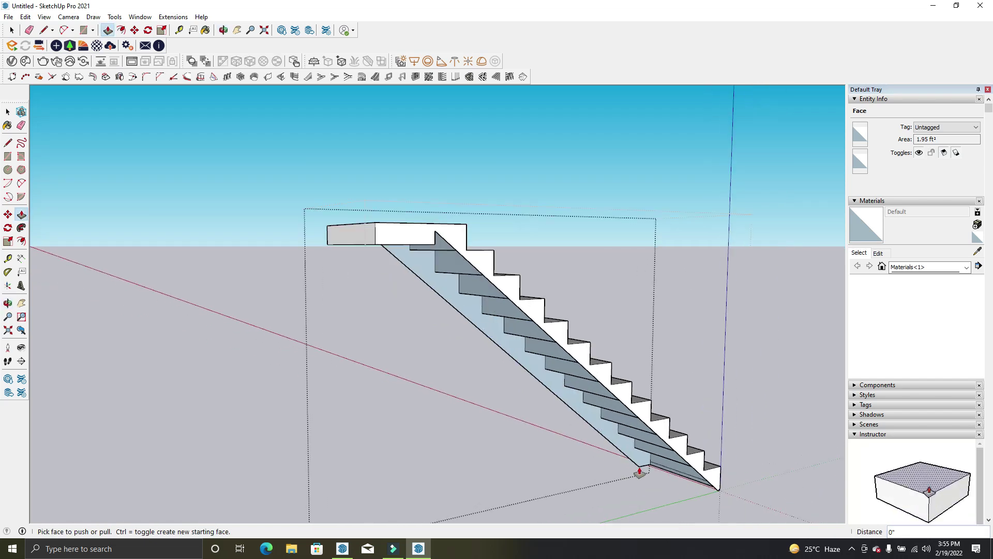
key(space)
key(m)
scroll(641, 468, up, 3)
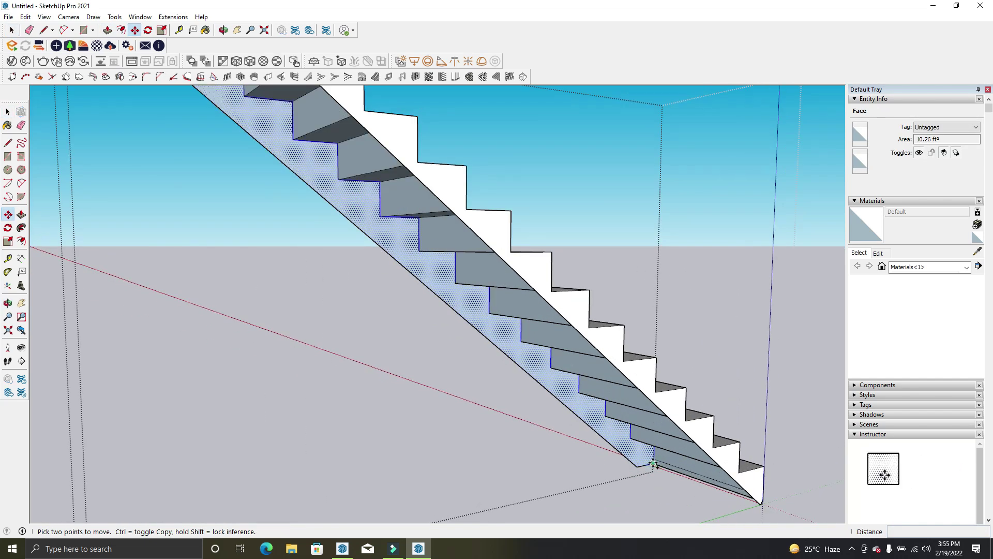
scroll(641, 468, down, 3)
click(650, 459)
key(ctrl)
text(3')
key(Return)
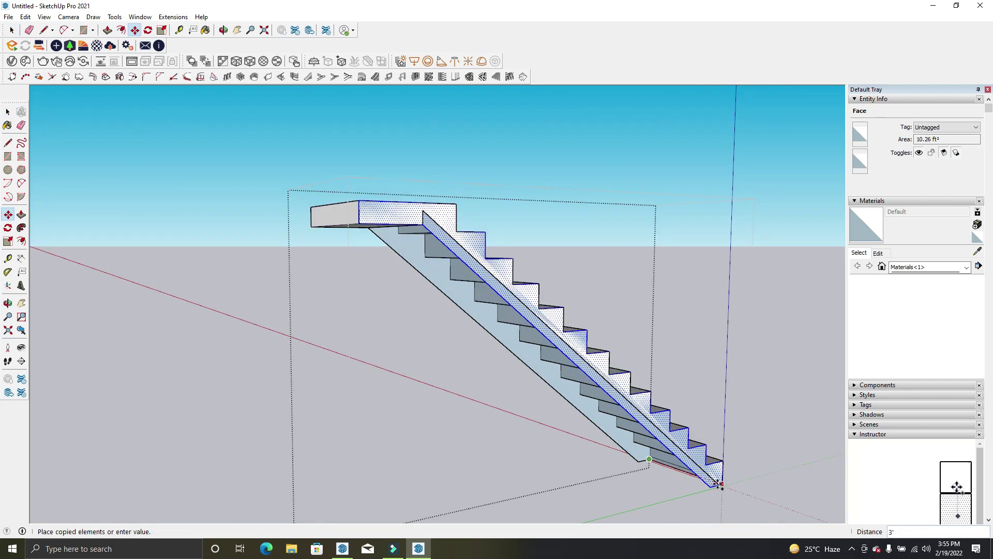
Start a rectangle at the stair's bottom corner, then cancel it
middle_drag(490, 282, 581, 288)
key(r)
click(634, 445)
middle_drag(633, 444, 393, 194)
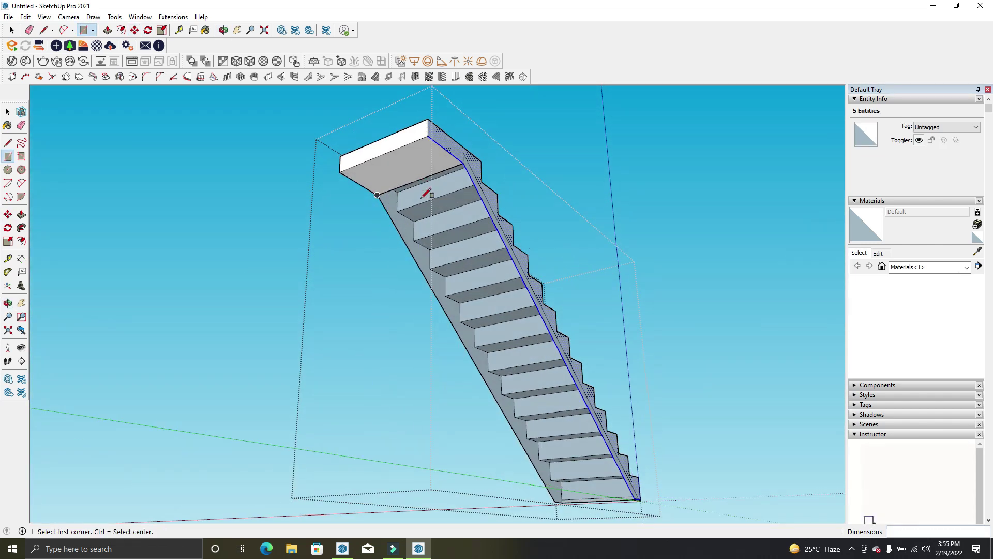
key(Escape)
scroll(639, 492, up, 2)
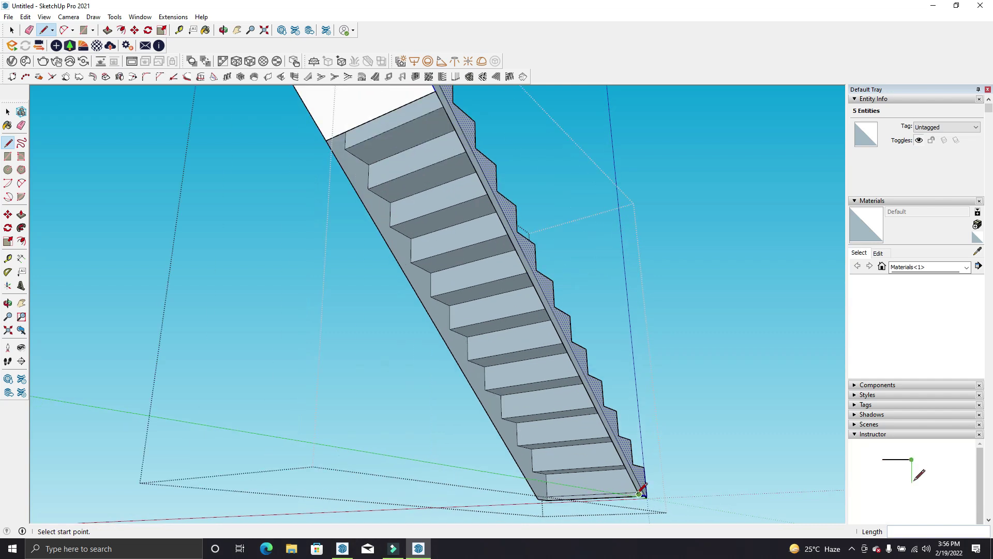
middle_drag(547, 492, 559, 465)
scroll(570, 410, down, 3)
Erase leftover edges while viewing the stair from a low angle
key(e)
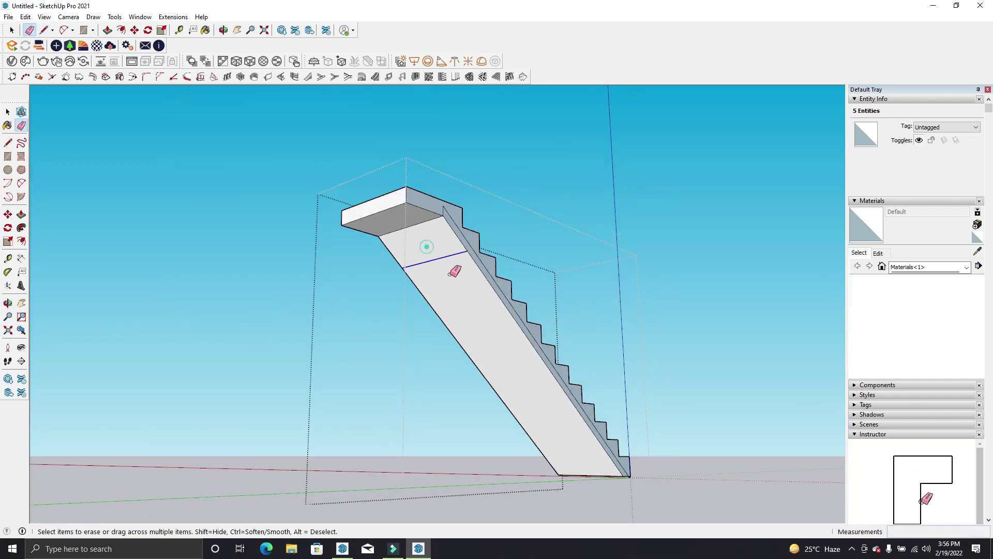
scroll(438, 207, up, 3)
scroll(438, 207, down, 3)
scroll(572, 395, up, 3)
mouse_move(573, 394)
middle_down()
mouse_move(461, 310)
mouse_move(617, 399)
middle_up()
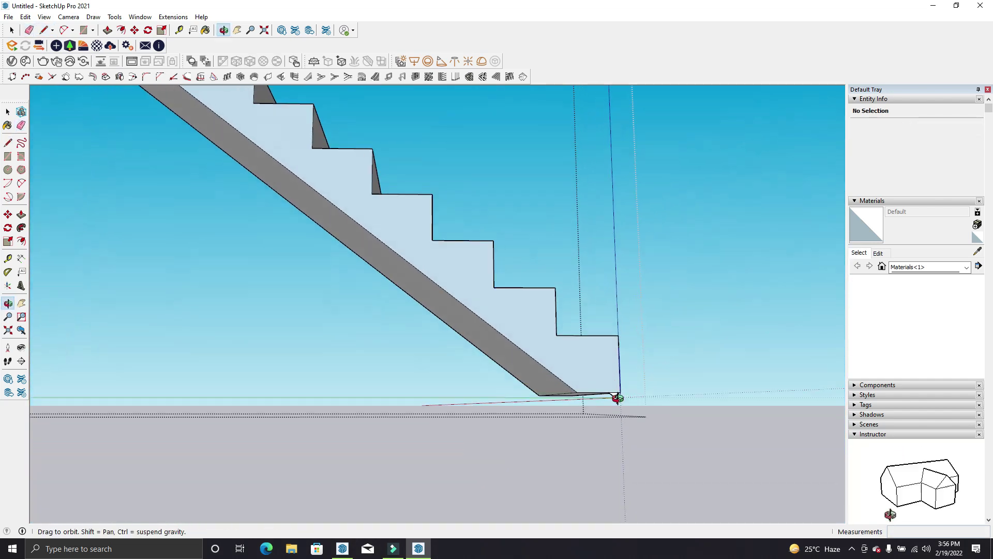
scroll(611, 395, up, 2)
scroll(611, 395, down, 3)
key(space)
Open the stair face's context menu and orbit around the whole staircase
right_click(540, 331)
mouse_move(541, 331)
middle_down()
mouse_move(510, 384)
mouse_move(843, 337)
mouse_move(581, 222)
mouse_move(687, 310)
middle_up()
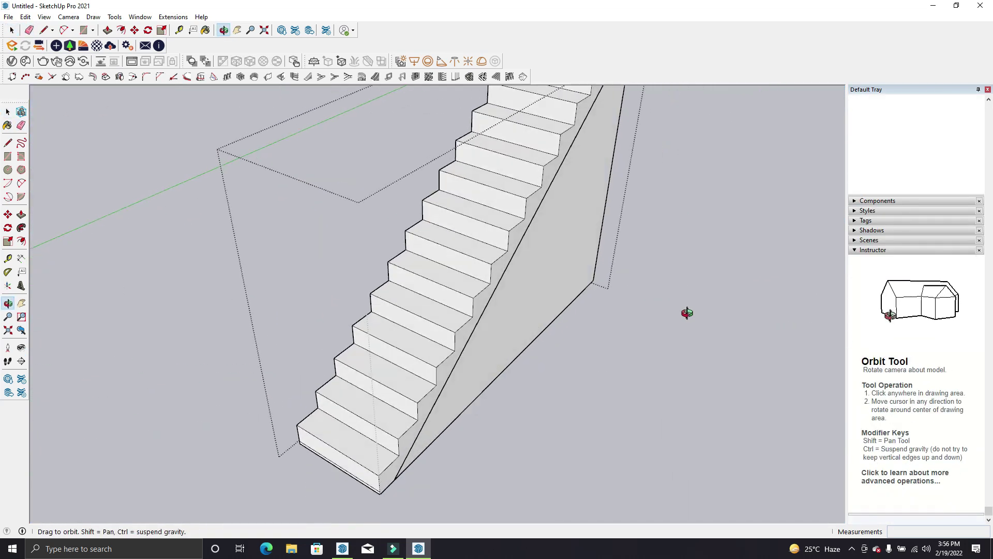
scroll(535, 355, up, 3)
mouse_move(534, 354)
middle_down()
mouse_move(632, 238)
mouse_move(572, 291)
mouse_move(649, 200)
mouse_move(631, 281)
mouse_move(732, 455)
middle_up()
scroll(607, 209, up, 3)
scroll(587, 182, down, 3)
scroll(587, 182, up, 3)
mouse_move(588, 182)
middle_down()
mouse_move(691, 203)
mouse_move(844, 111)
middle_up()
scroll(666, 248, up, 3)
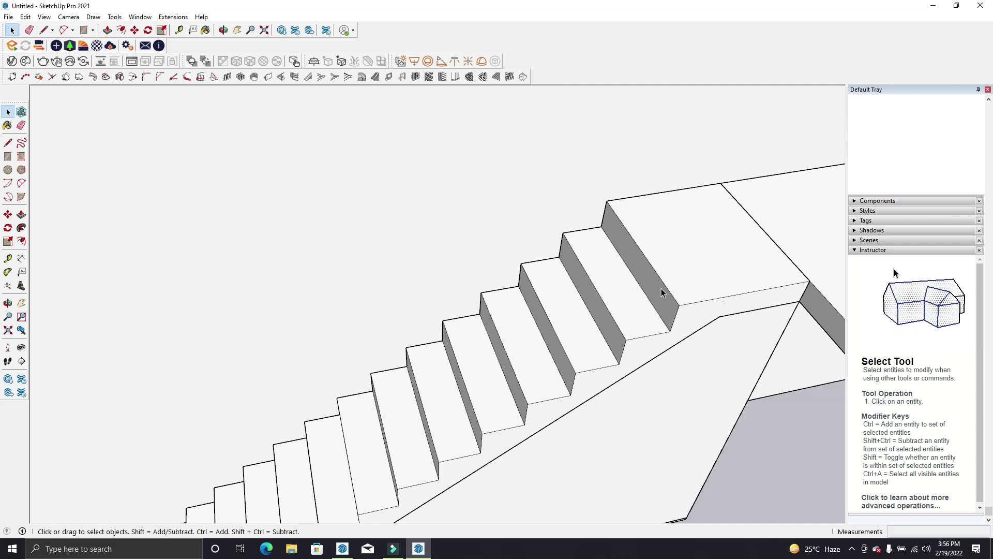
Draw a rectangle on the top of the bottom stair step
scroll(661, 288, down, 3)
middle_drag(662, 296, 619, 291)
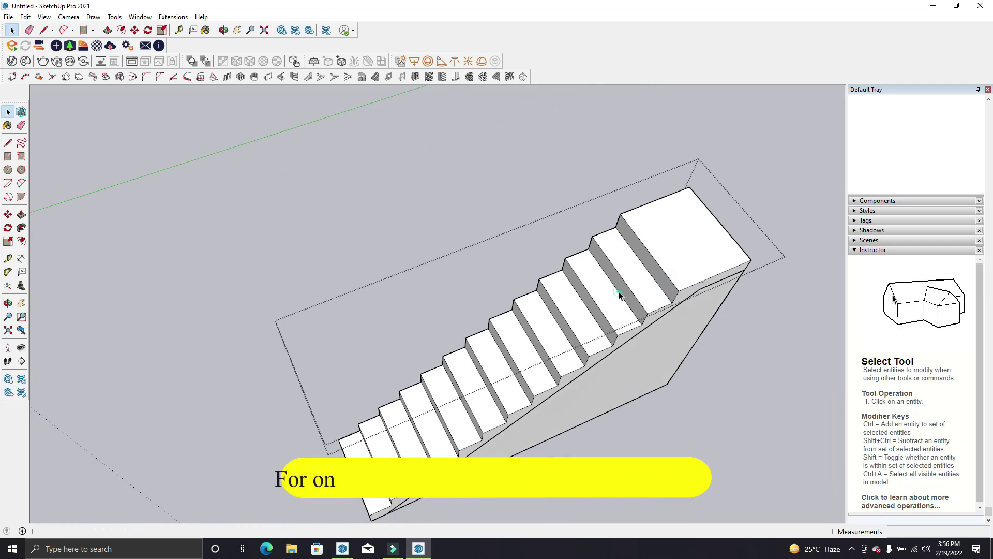
click(603, 273)
click(636, 273)
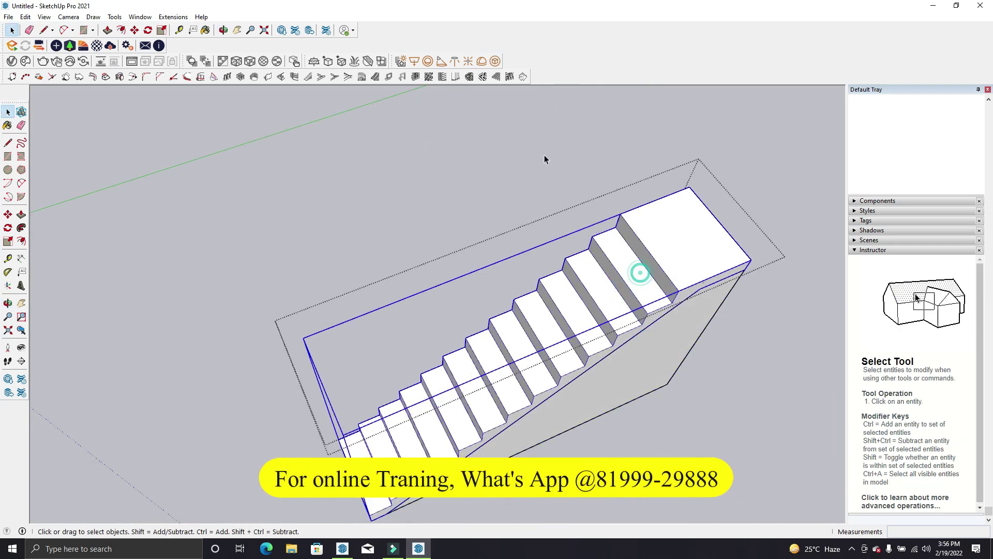
click(527, 147)
click(83, 30)
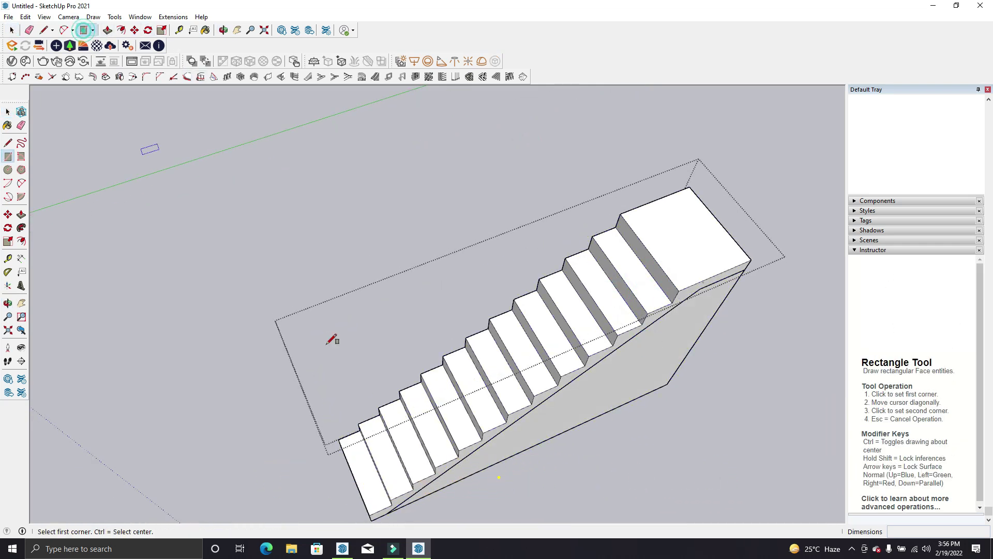
scroll(333, 337, down, 2)
scroll(436, 449, up, 5)
middle_drag(436, 449, 548, 348)
scroll(455, 483, up, 3)
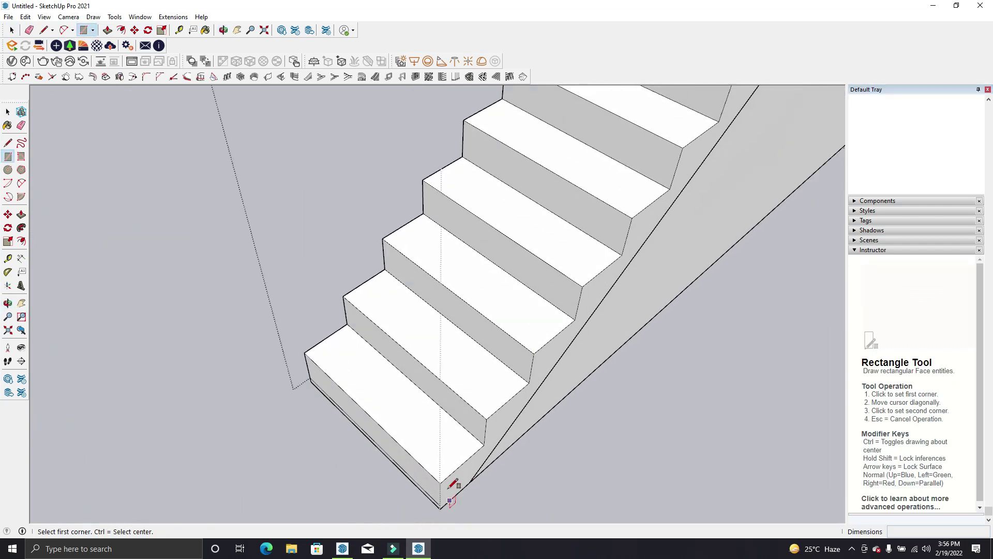
scroll(491, 438, up, 2)
scroll(231, 301, up, 2)
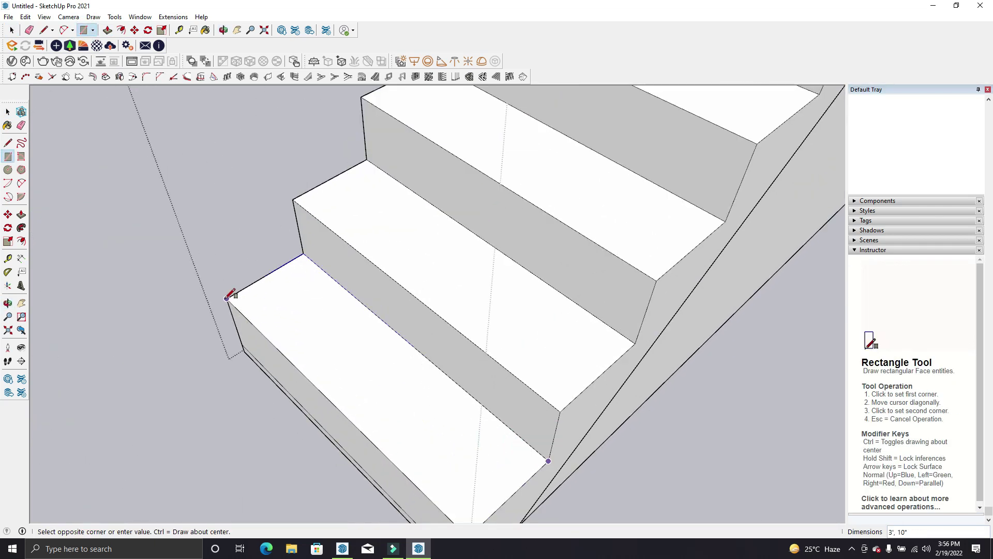
Push/Pull the bottom tread rectangle up 1" to make a tread board
key(p)
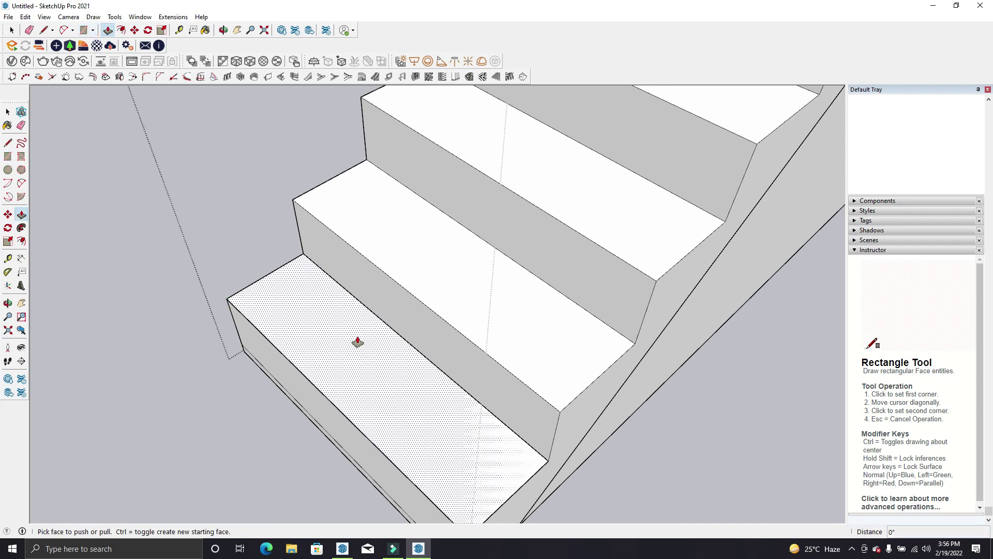
click(356, 338)
scroll(356, 336, down, 1)
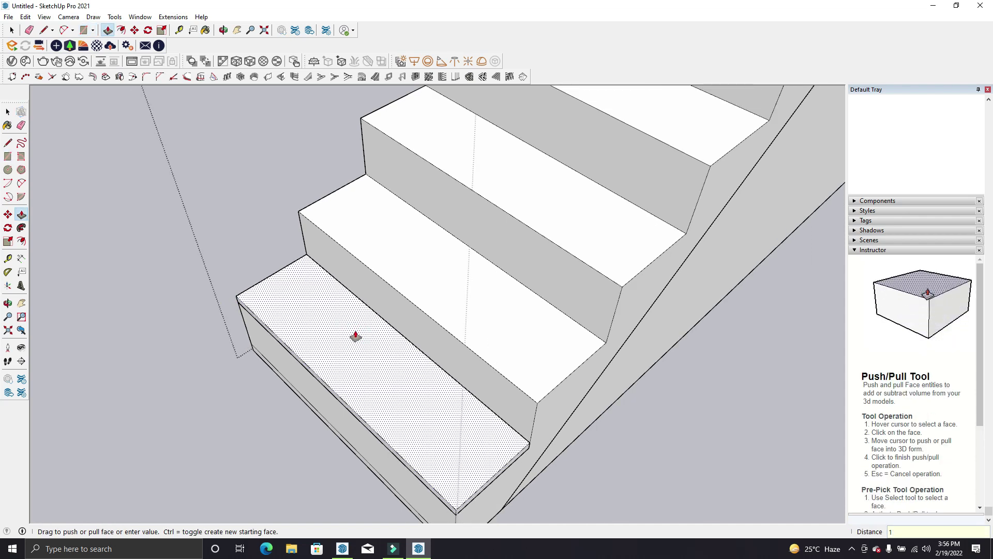
middle_drag(356, 336, 384, 291)
key(Return)
Extend the tread's front 1" as nosing and make the tread a component
scroll(446, 429, up, 2)
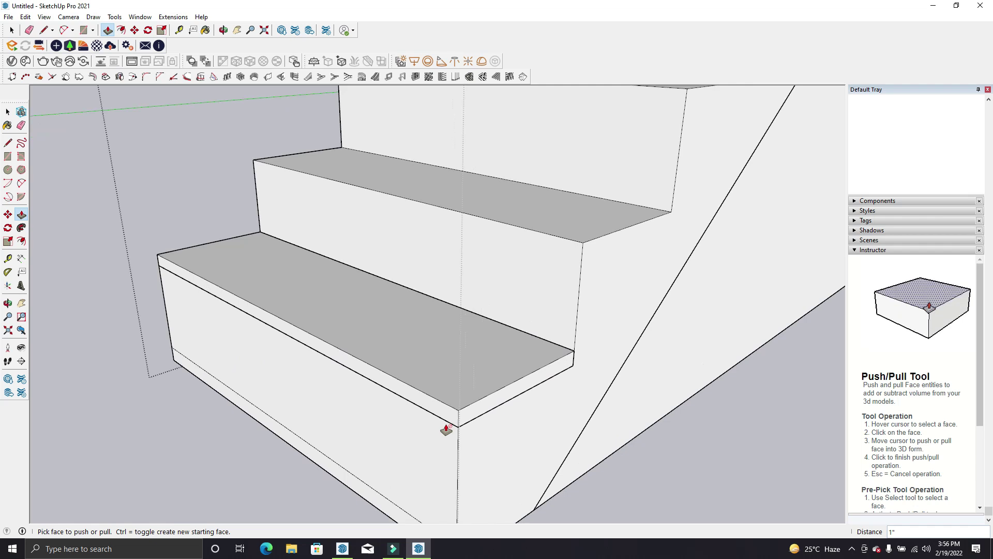
double_click(446, 428)
key(space)
click(478, 372)
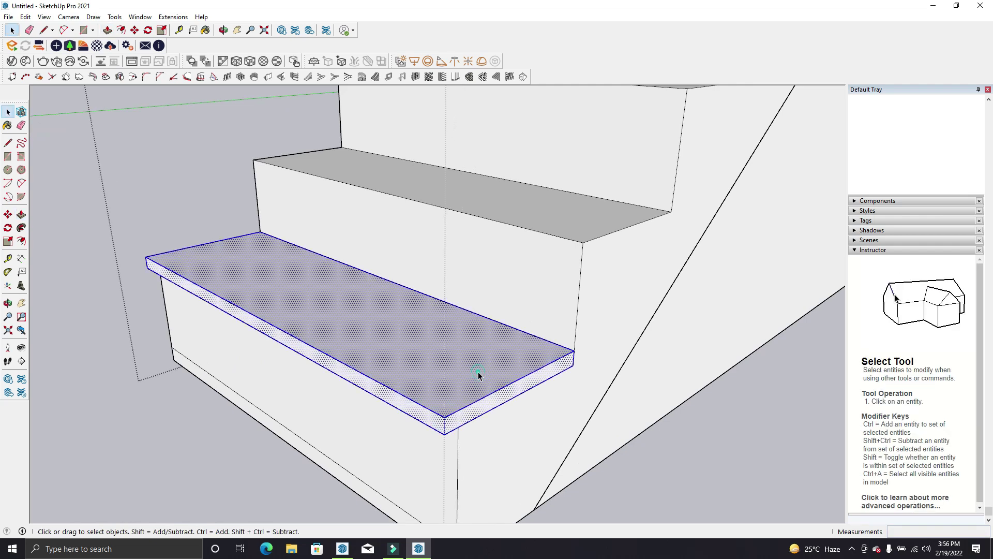
right_click(478, 371)
click(532, 240)
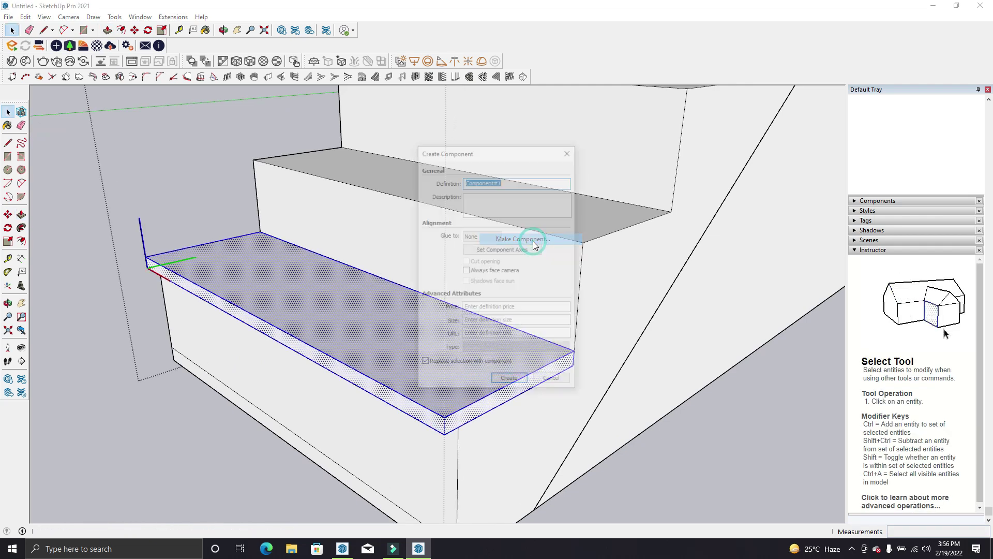
click(514, 379)
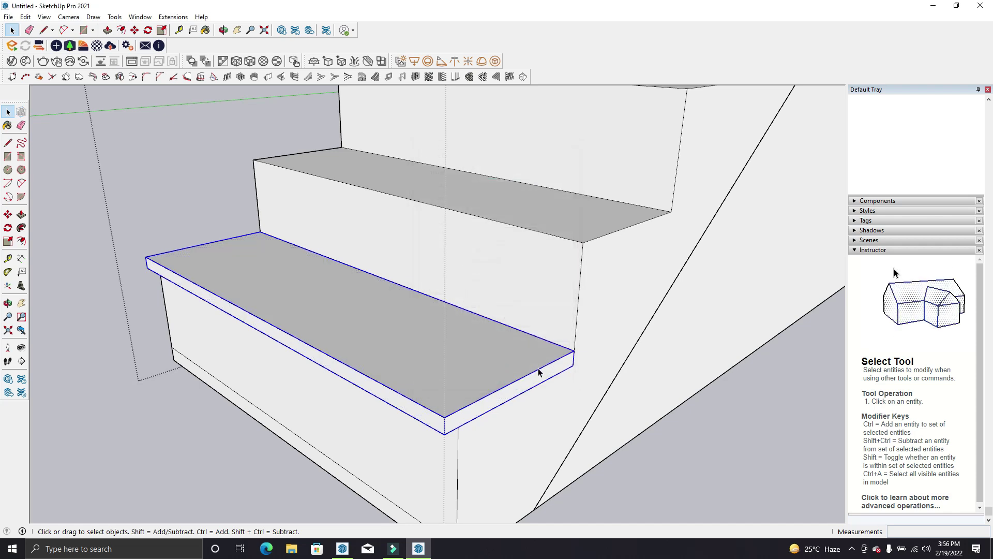
Start a Move copy of the tread from its corner, then cancel it
key(m)
click(575, 366)
key(ctrl)
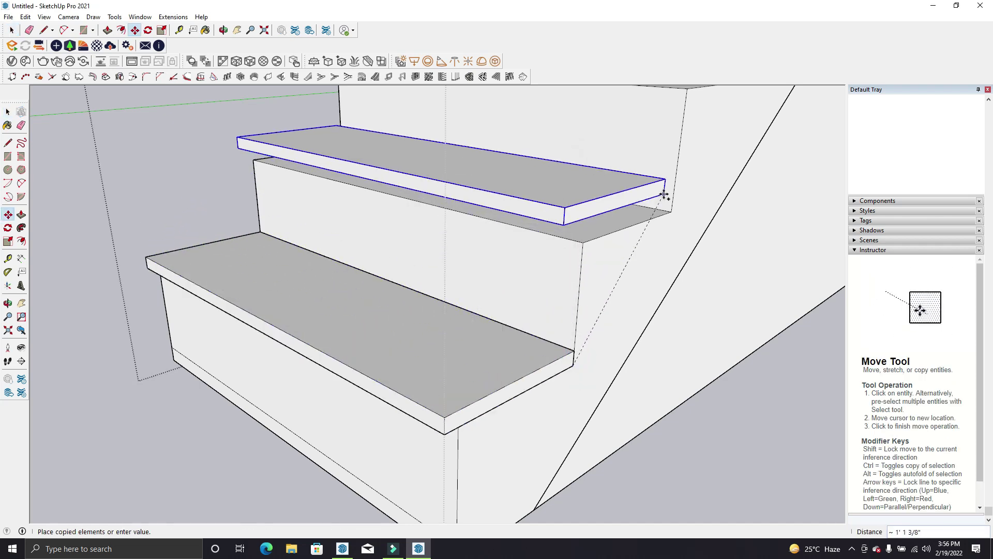
key(Escape)
key(space)
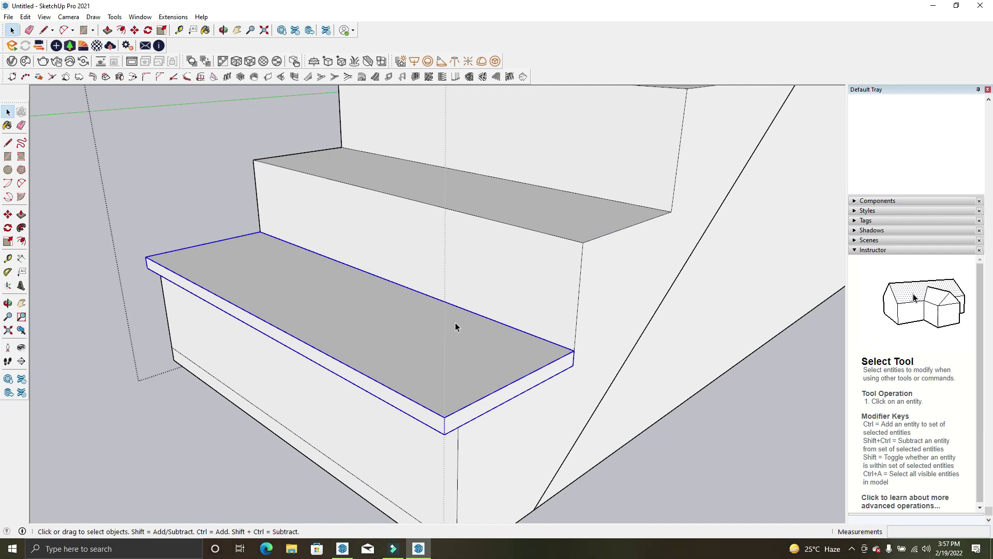
Show the RoundCorner toolbar and select the entire tread slab
right_click(715, 67)
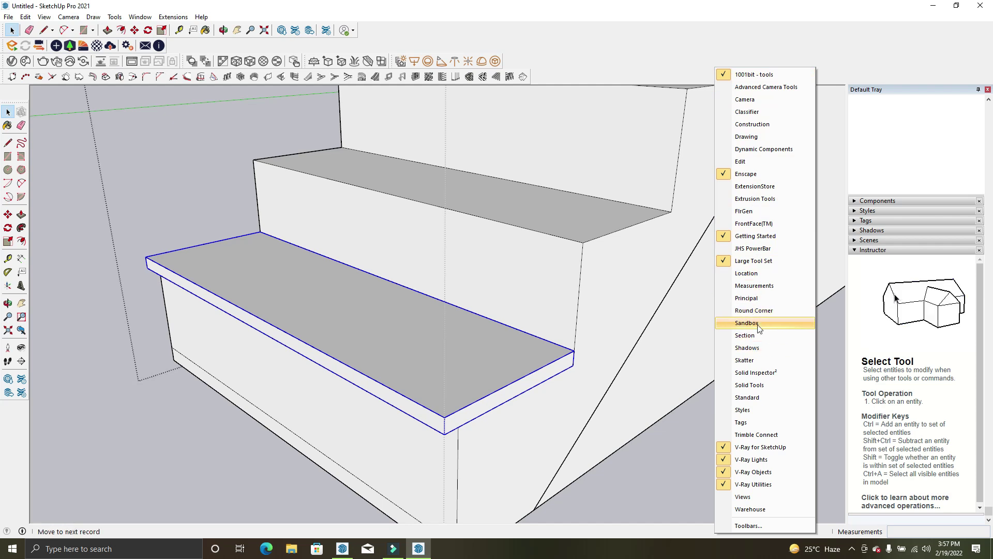
click(754, 310)
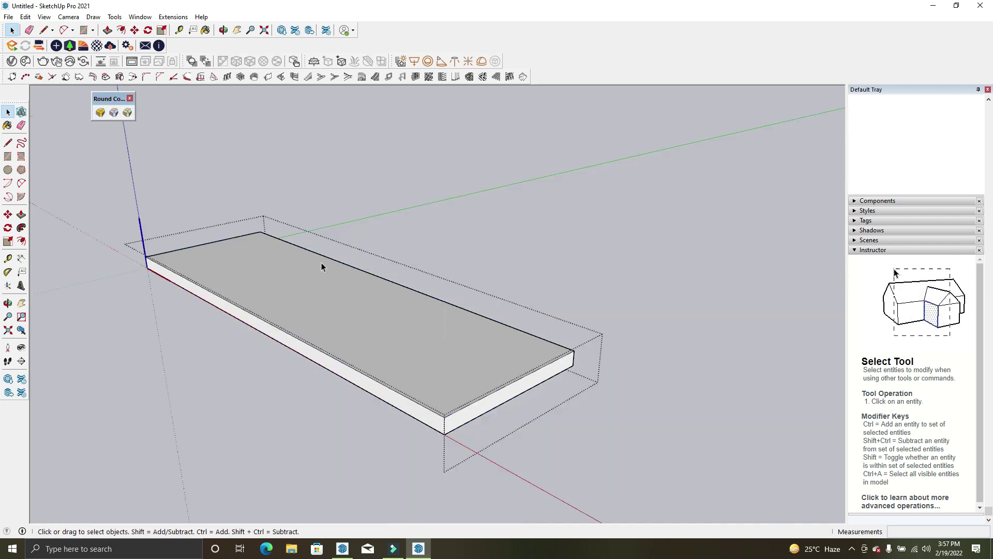
middle_drag(321, 262, 378, 345)
triple_click(379, 338)
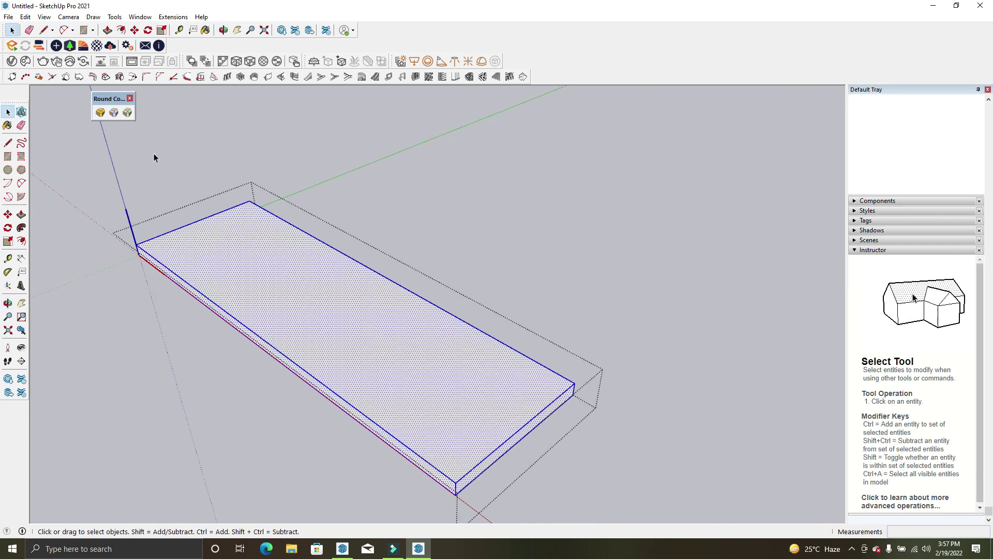
Round the slab's edges, changing the offset from 1" to 1/4"
click(101, 113)
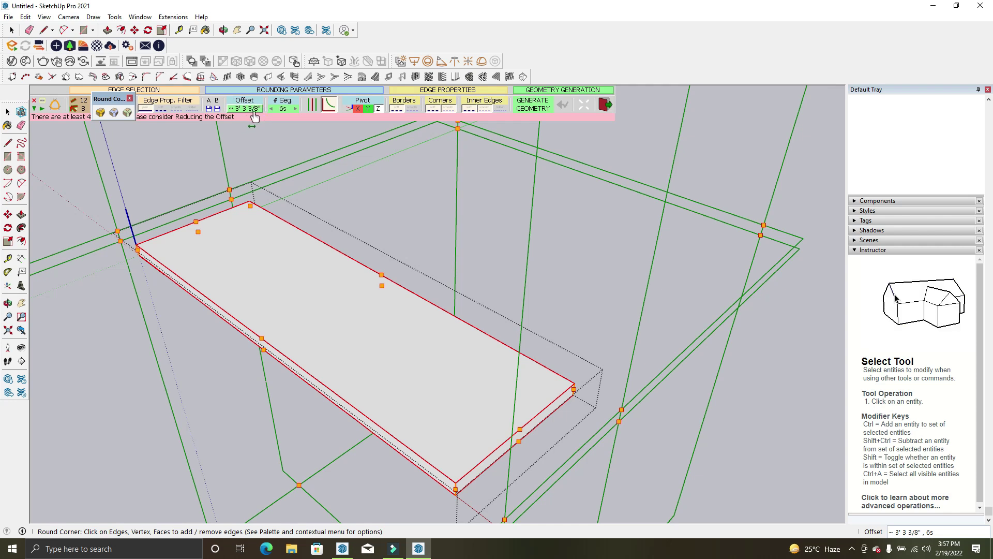
click(256, 110)
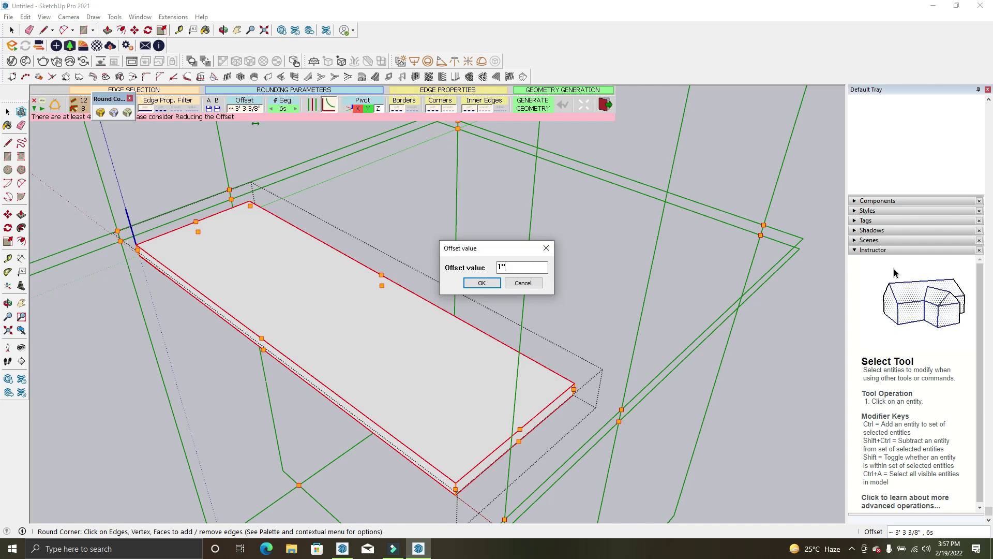
key(Return)
scroll(464, 471, up, 2)
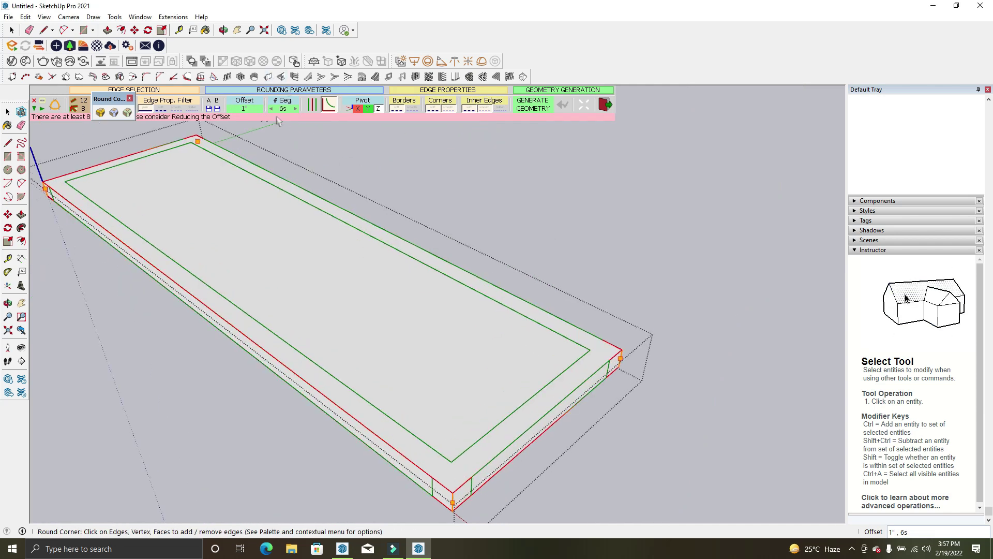
click(255, 111)
text(.25)
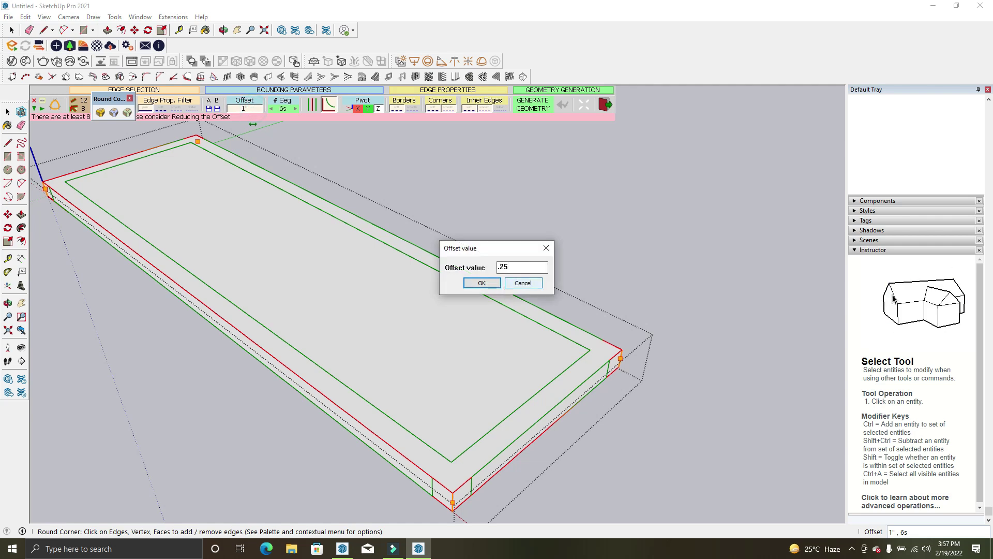
key(Return)
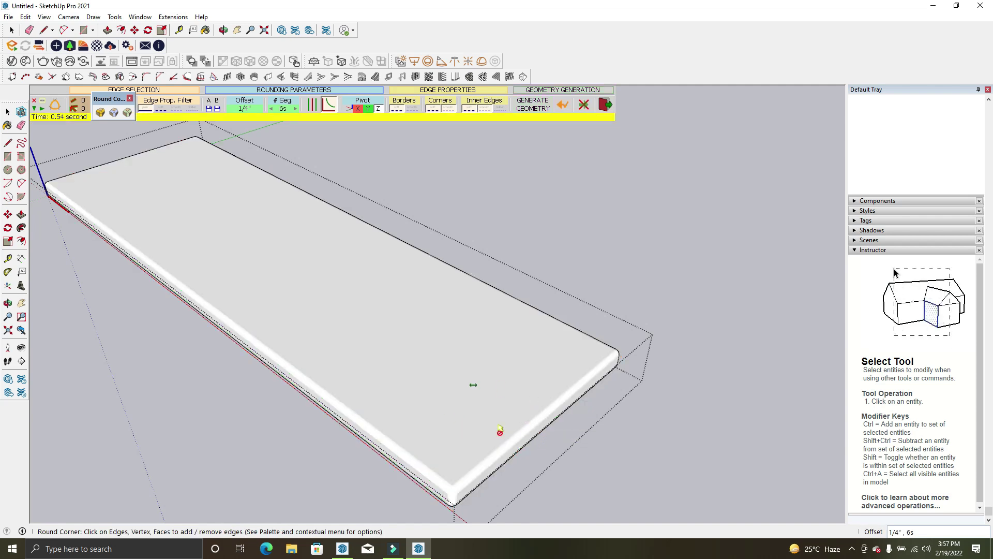
mouse_move(518, 385)
middle_down()
mouse_move(569, 361)
mouse_move(528, 295)
mouse_move(545, 309)
middle_up()
Select the rounded tread and start a Move copy with Ctrl
key(space)
scroll(557, 356, up, 3)
click(557, 356)
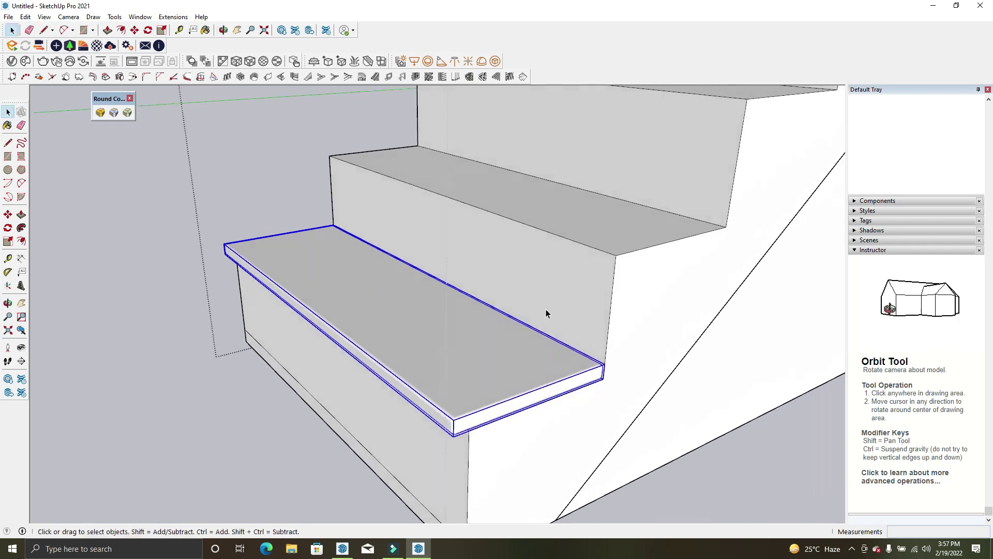
scroll(605, 365, up, 2)
key(m)
scroll(606, 365, up, 2)
key(ctrl)
click(603, 348)
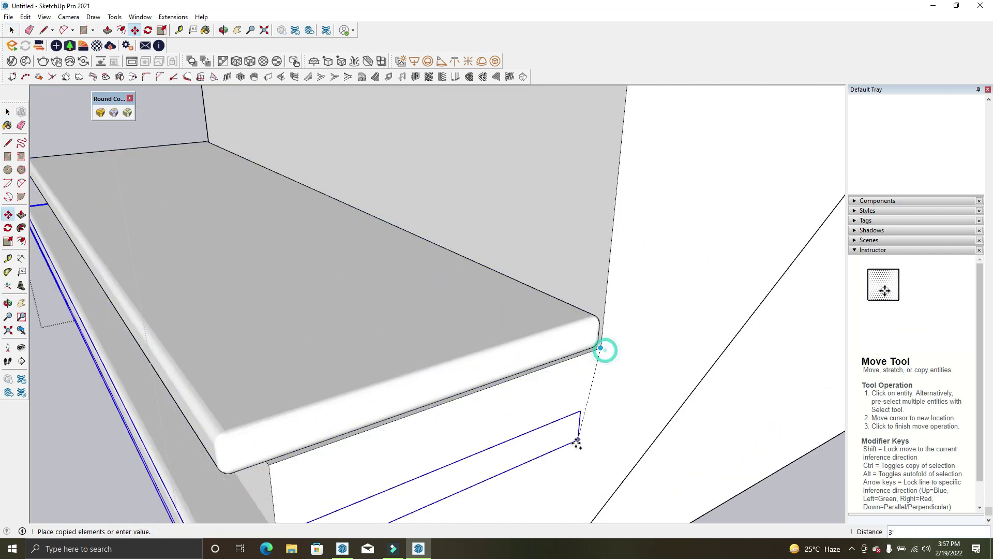
scroll(603, 349, down, 4)
middle_drag(640, 305, 638, 346)
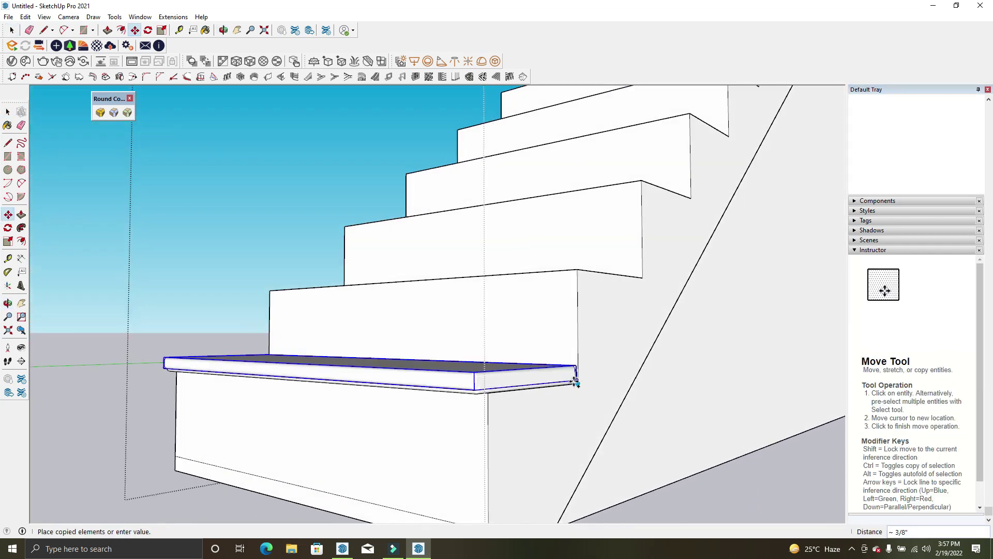
Copy the tread corner-to-corner onto the next step, arraying it twelve times up the stair
scroll(570, 375, up, 3)
mouse_move(570, 375)
middle_down()
mouse_move(542, 413)
mouse_move(588, 387)
mouse_move(514, 406)
middle_up()
click(588, 386)
scroll(676, 243, down, 3)
scroll(647, 235, up, 3)
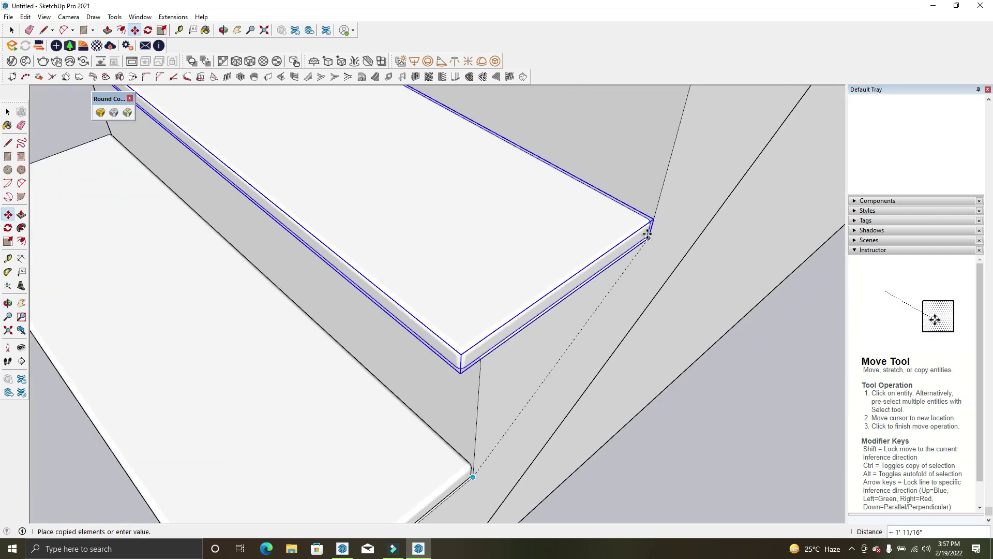
click(647, 234)
scroll(450, 428, down, 3)
scroll(450, 428, down, 3)
scroll(374, 445, down, 2)
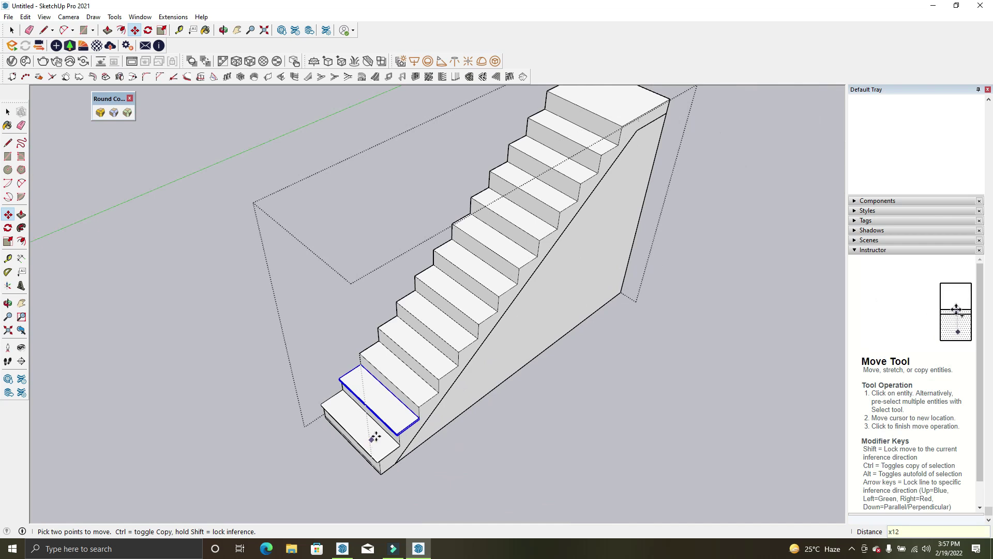
scroll(375, 437, down, 2)
mouse_move(374, 437)
middle_down()
mouse_move(550, 228)
mouse_move(512, 206)
mouse_move(439, 242)
mouse_move(501, 241)
middle_up()
scroll(550, 228, up, 3)
Edit the top stair component with the rest of the model shown
right_click(501, 243)
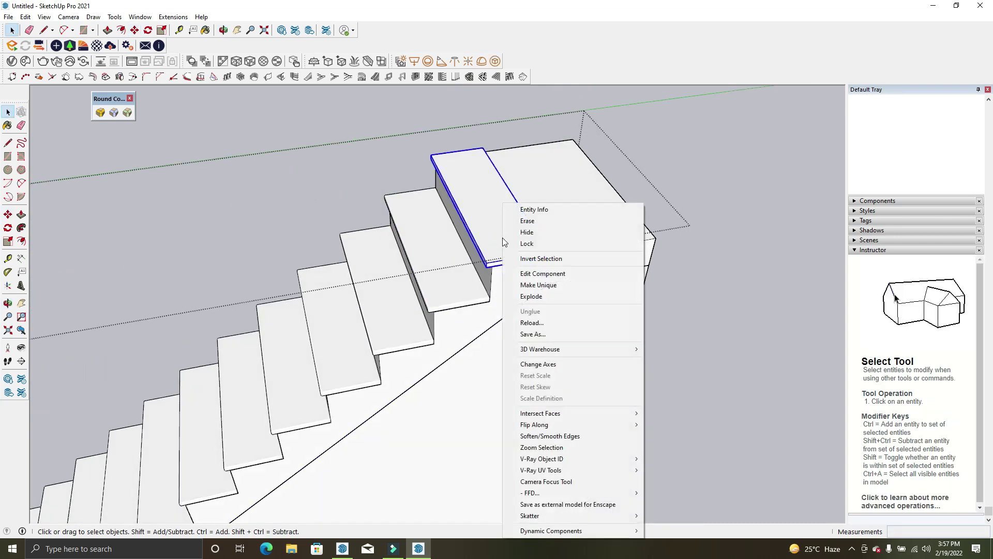
click(574, 273)
middle_drag(524, 244, 473, 326)
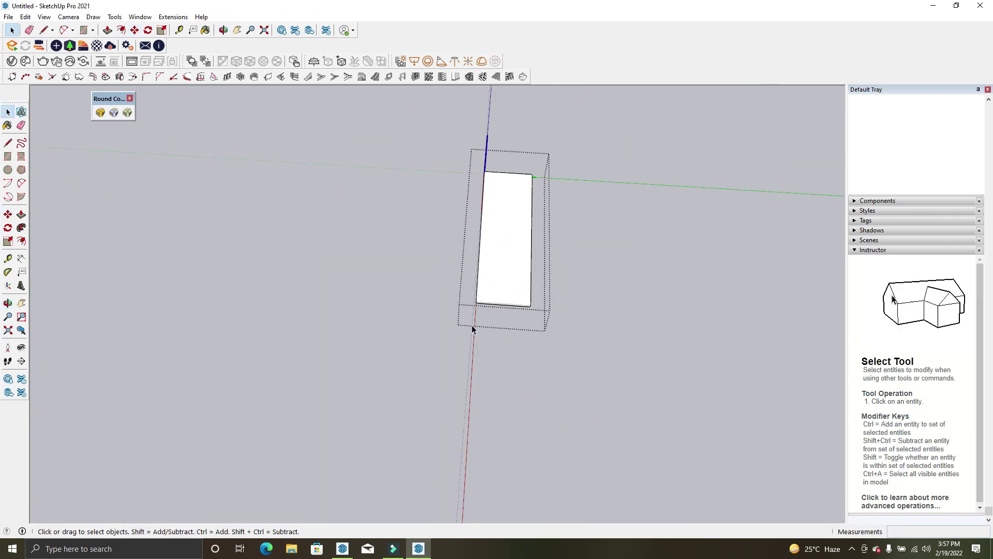
click(44, 17)
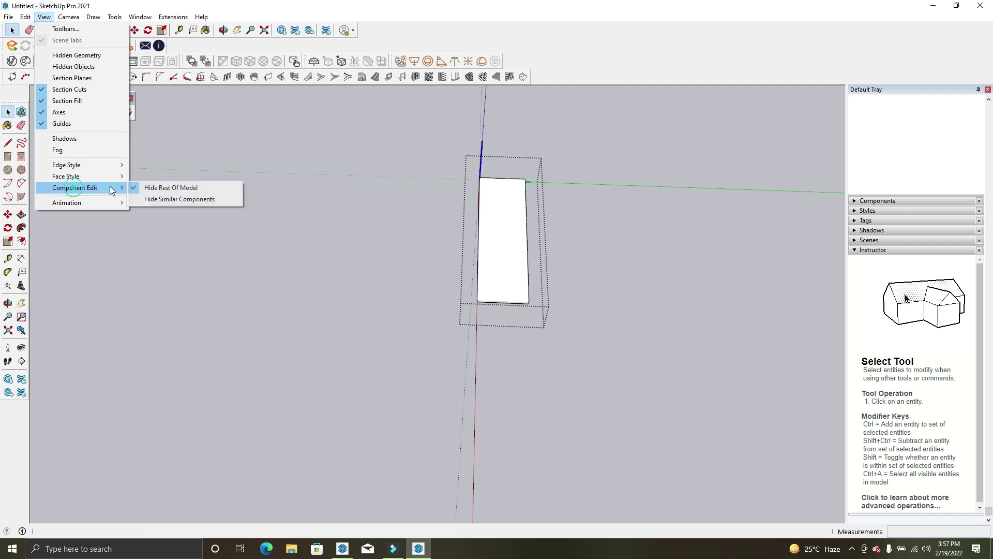
click(170, 189)
mouse_move(188, 190)
middle_down()
mouse_move(454, 260)
mouse_move(427, 211)
middle_up()
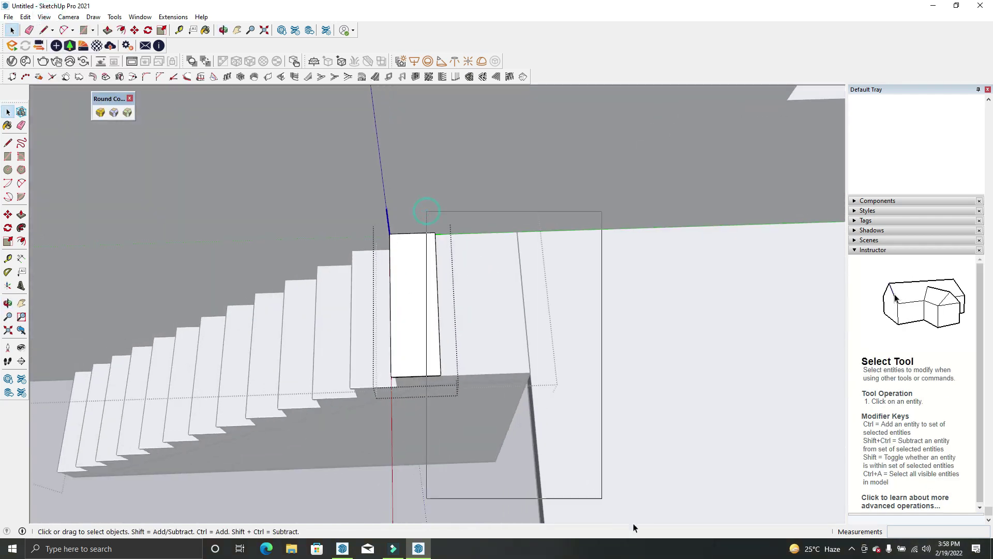
scroll(470, 377, up, 2)
middle_drag(470, 378, 388, 321)
Select the top face of the topmost stair piece
key(m)
scroll(387, 302, up, 3)
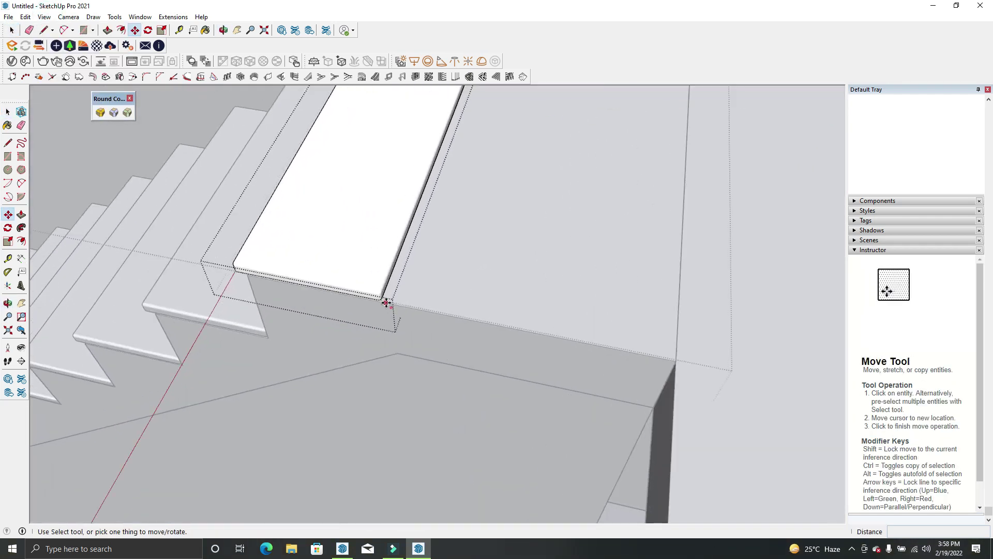
scroll(386, 303, up, 2)
scroll(393, 295, down, 3)
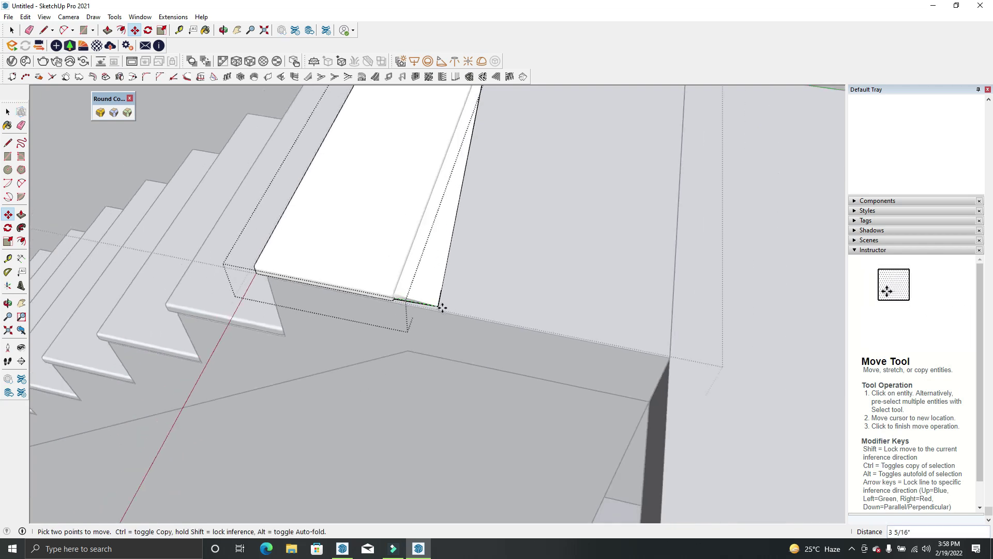
middle_drag(472, 302, 439, 298)
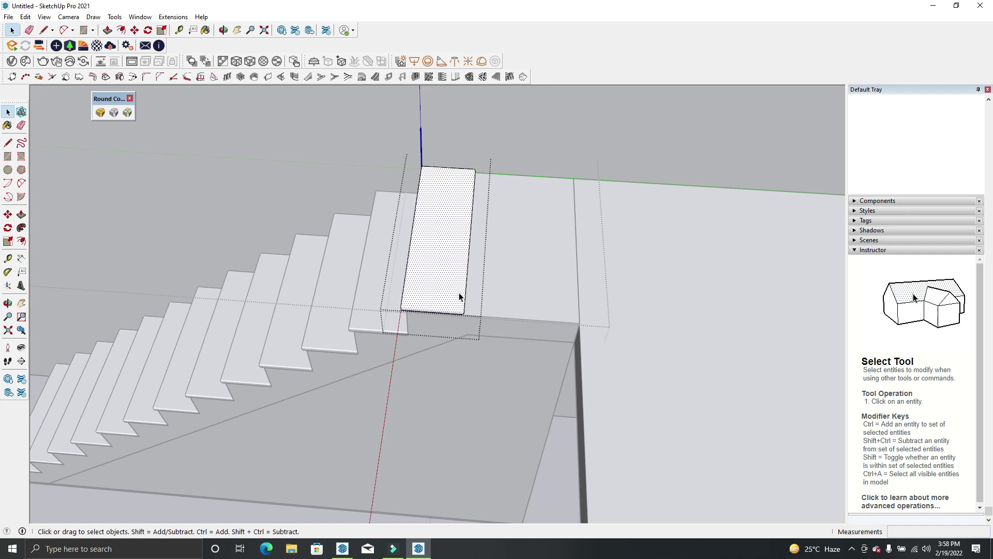
key(m)
click(450, 264)
key(space)
middle_drag(477, 268, 454, 150)
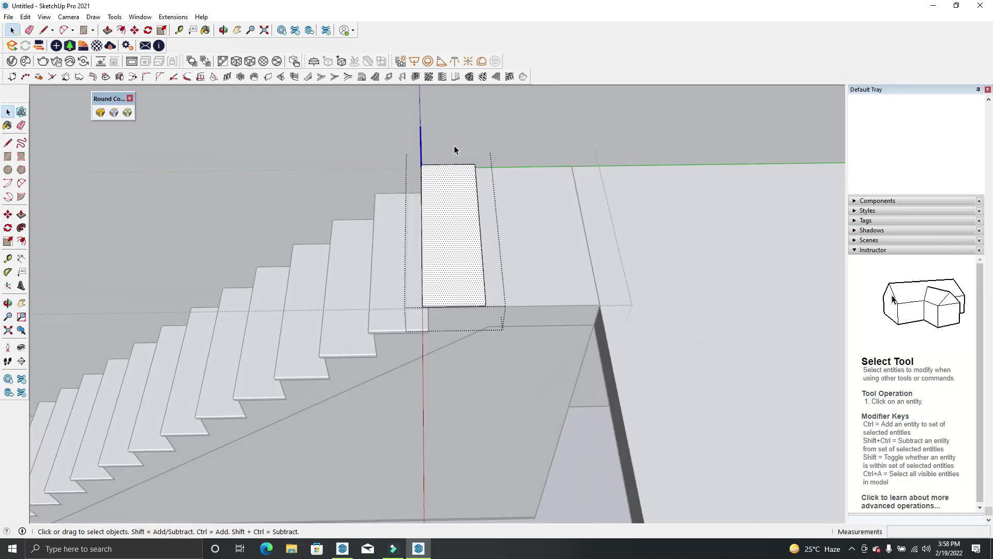
drag(638, 436, 639, 436)
Scale the top face to 1.5 times its depth to form the landing
middle_drag(453, 262, 516, 321)
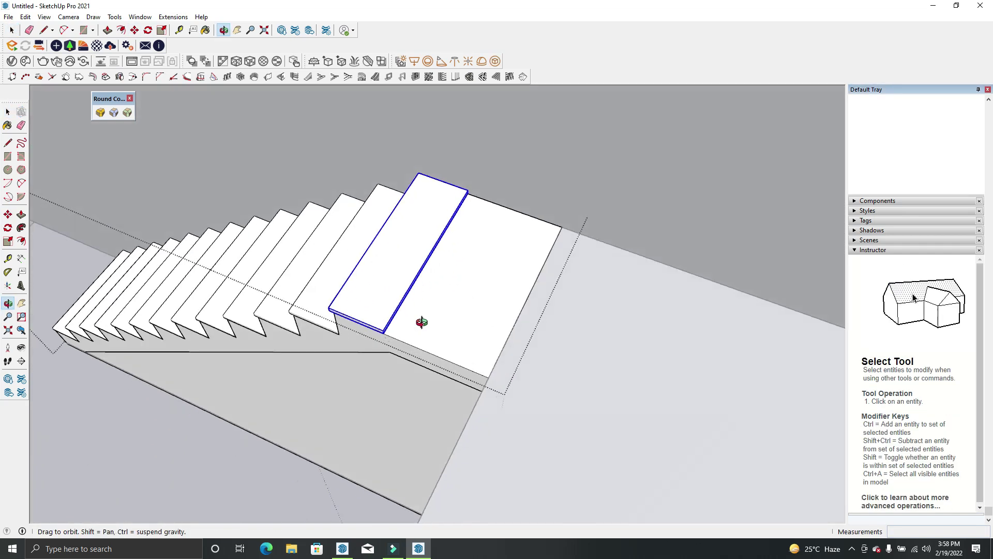
key(s)
scroll(406, 243, up, 3)
click(391, 206)
click(400, 312)
mouse_move(400, 312)
middle_down()
mouse_move(506, 457)
mouse_move(512, 482)
mouse_move(594, 355)
middle_up()
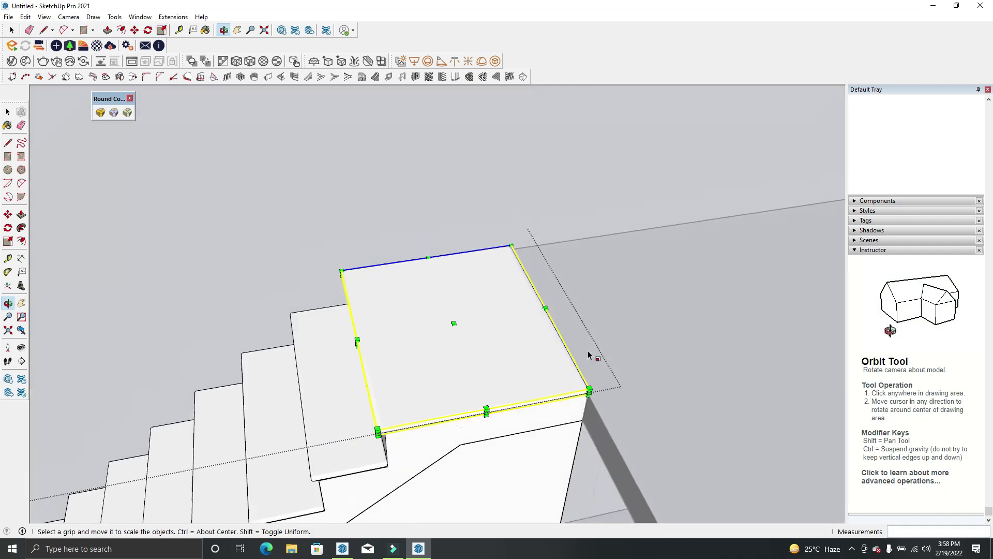
scroll(533, 364, down, 2)
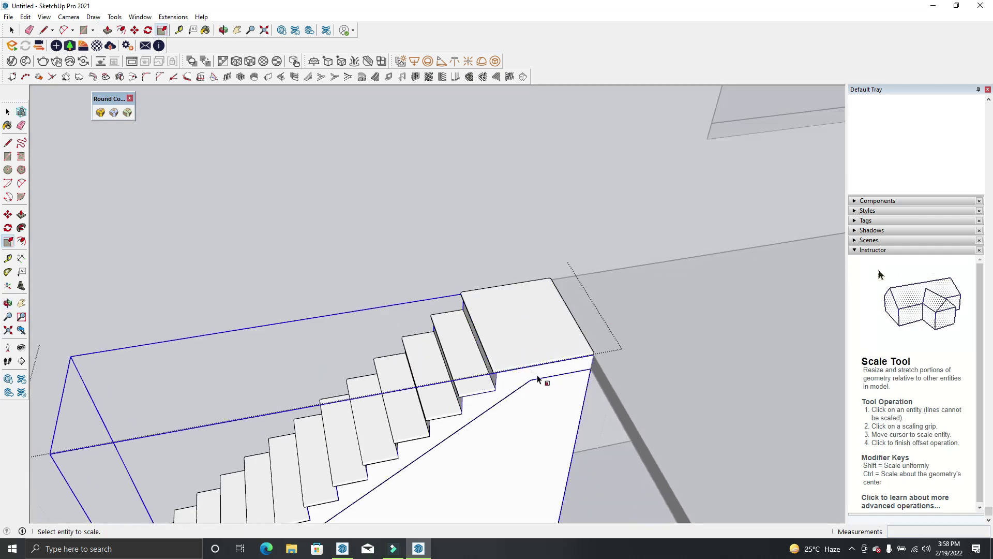
key(space)
middle_drag(486, 340, 532, 328)
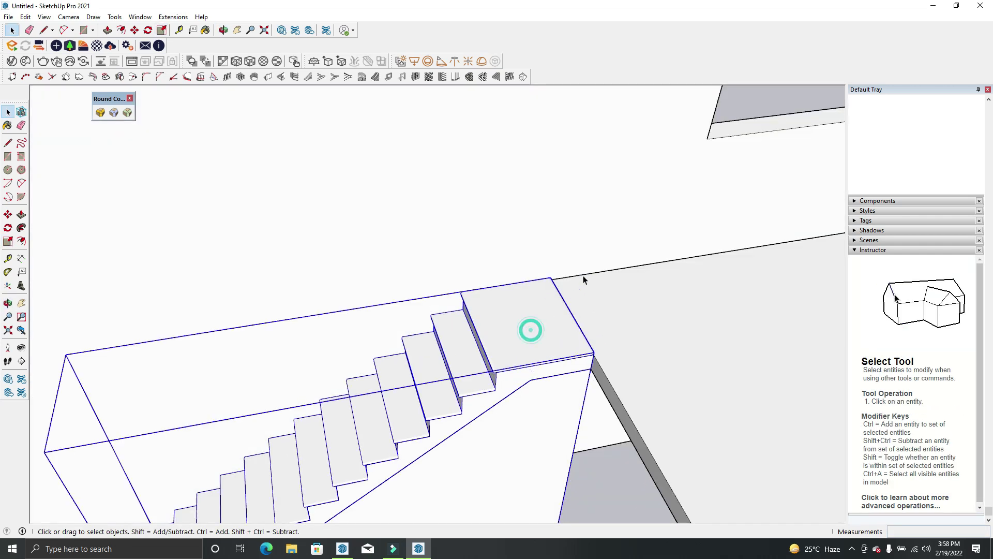
scroll(531, 328, down, 3)
scroll(622, 270, down, 2)
key(s)
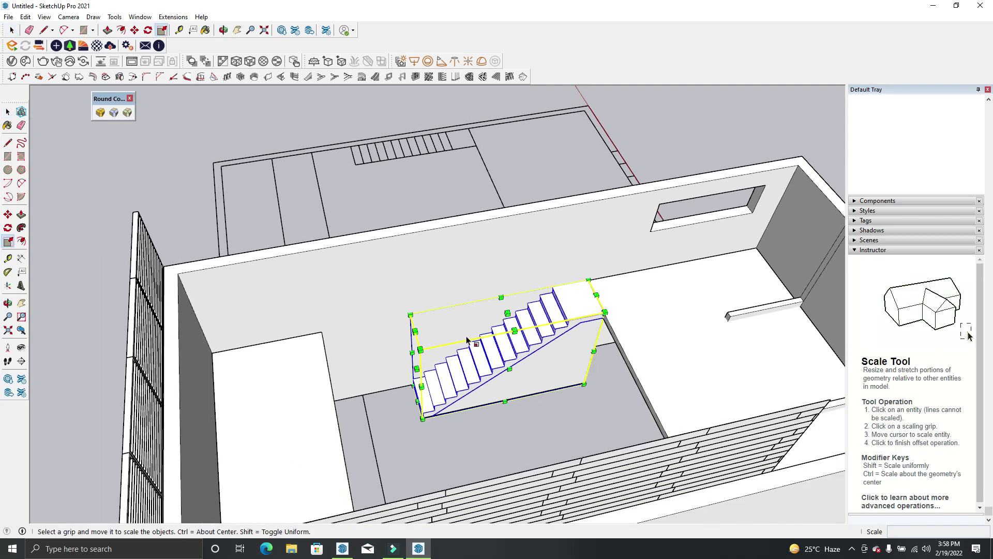
click(508, 313)
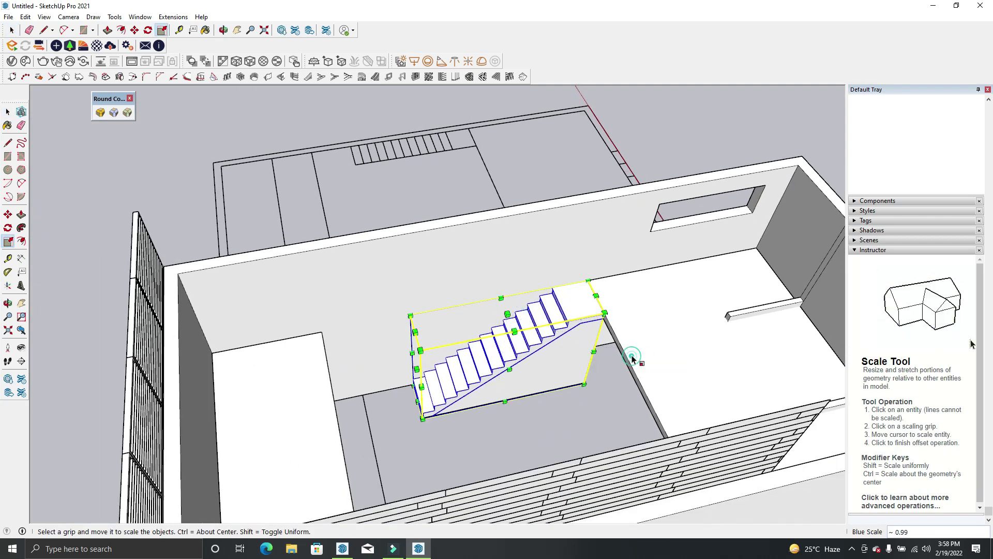
key(space)
mouse_move(643, 317)
middle_down()
mouse_move(355, 406)
mouse_move(583, 268)
middle_up()
scroll(445, 269, up, 3)
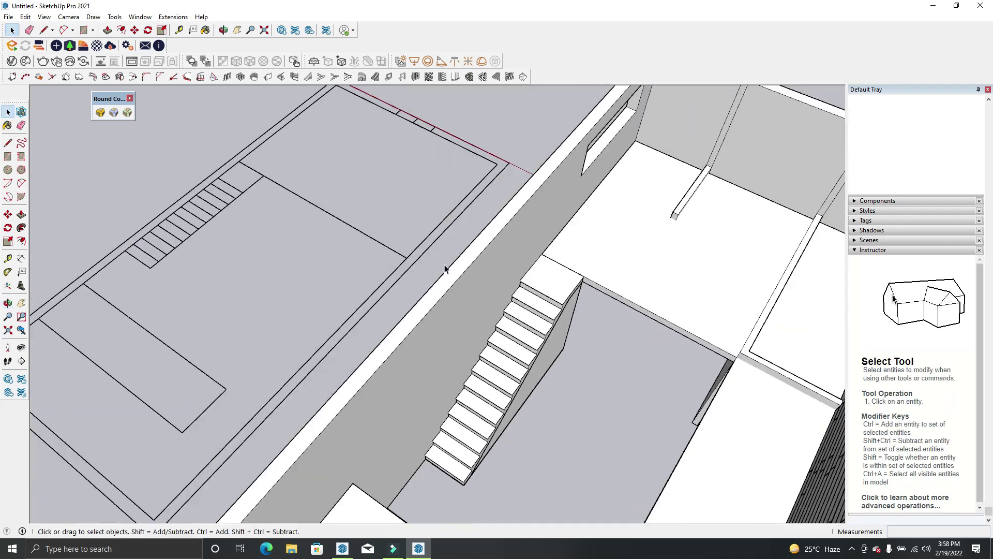
middle_drag(445, 269, 743, 133)
scroll(565, 166, up, 3)
key(p)
key(space)
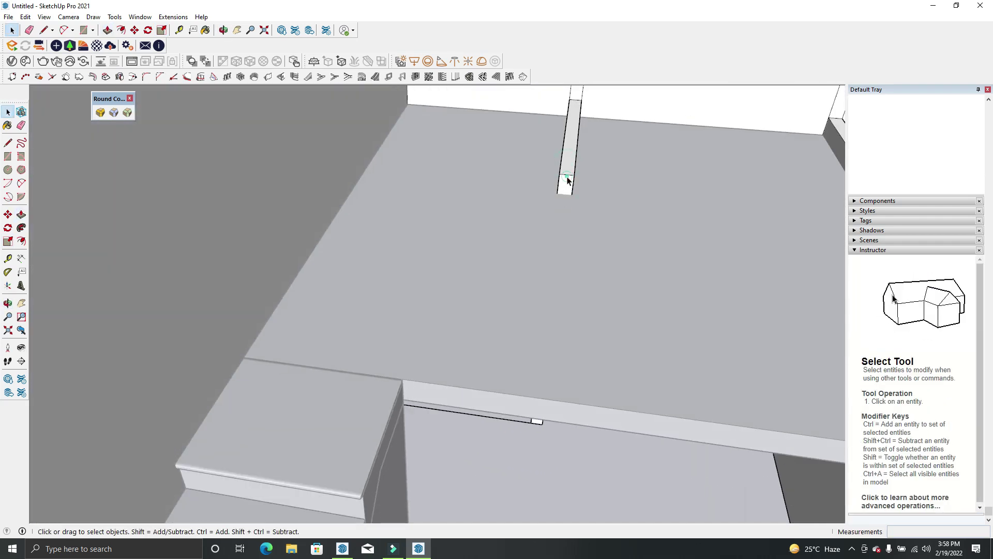
key(p)
scroll(534, 331, down, 3)
scroll(490, 324, down, 2)
Orbit and turn the camera to face the partition wall by the stairwell
mouse_move(489, 324)
middle_down()
mouse_move(580, 260)
mouse_move(526, 222)
mouse_move(723, 350)
mouse_move(667, 388)
middle_up()
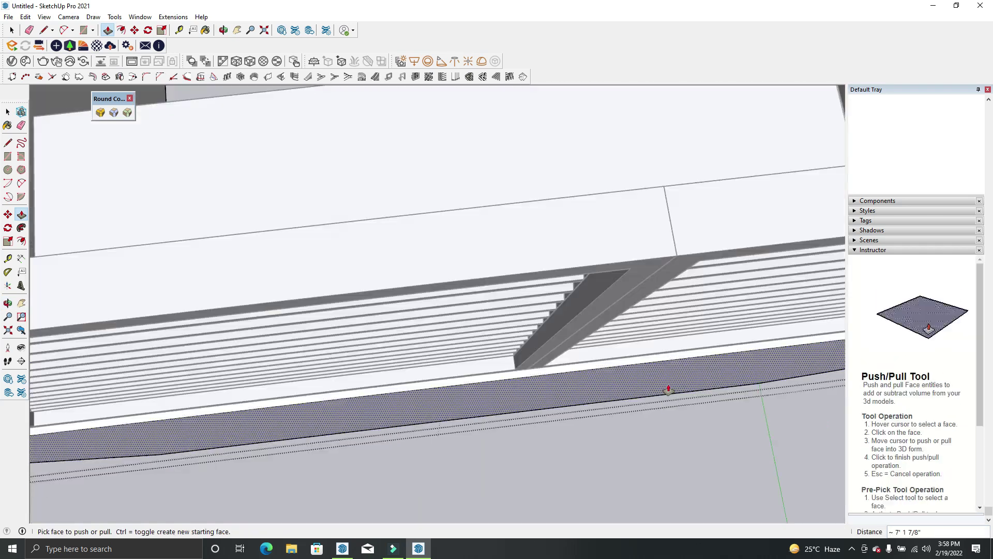
scroll(568, 370, down, 3)
scroll(482, 356, up, 3)
scroll(482, 356, up, 3)
middle_drag(526, 224, 612, 191)
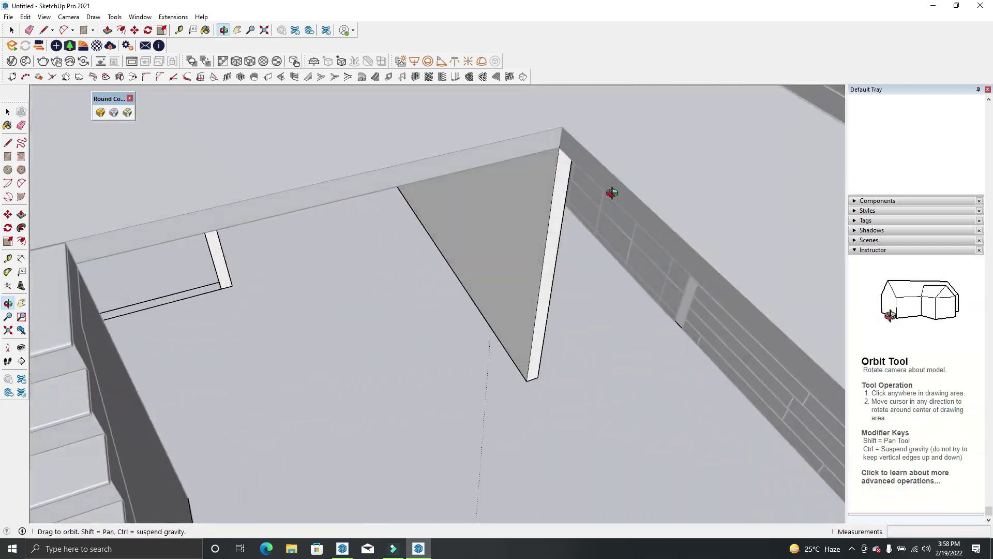
scroll(559, 150, down, 2)
mouse_move(612, 278)
middle_down()
mouse_move(563, 216)
mouse_move(205, 175)
middle_up()
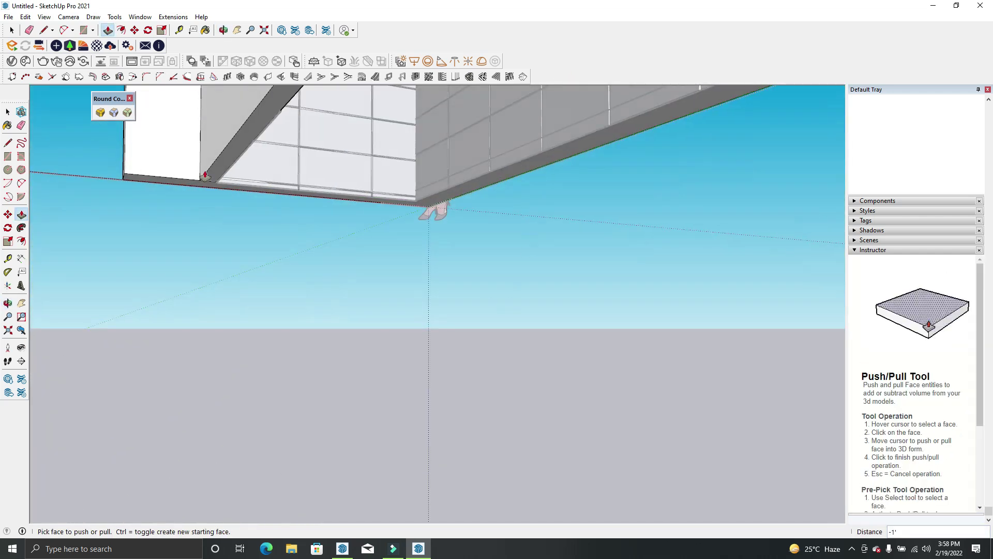
click(22, 347)
drag(393, 197, 419, 283)
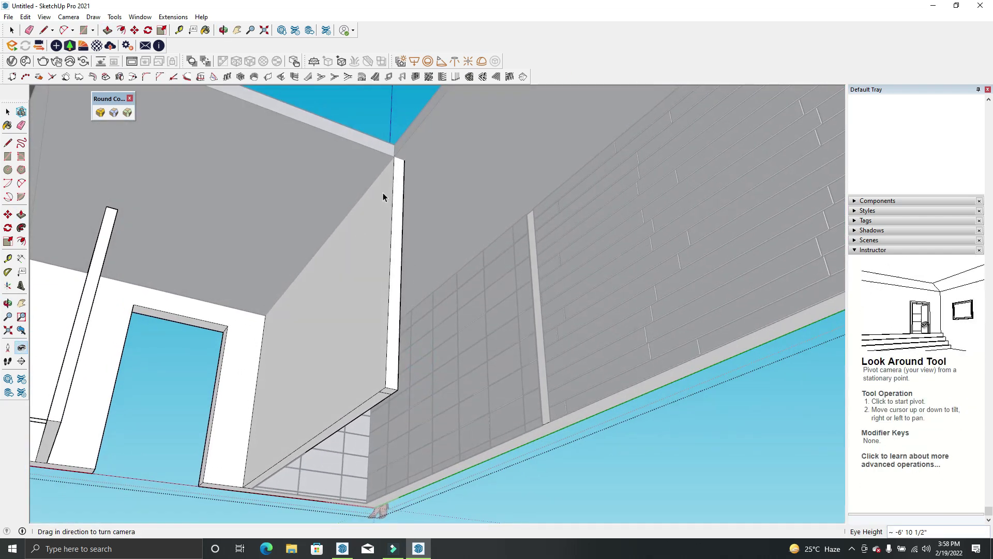
Draw a line across the top of the partition wall to split its face
key(space)
key(l)
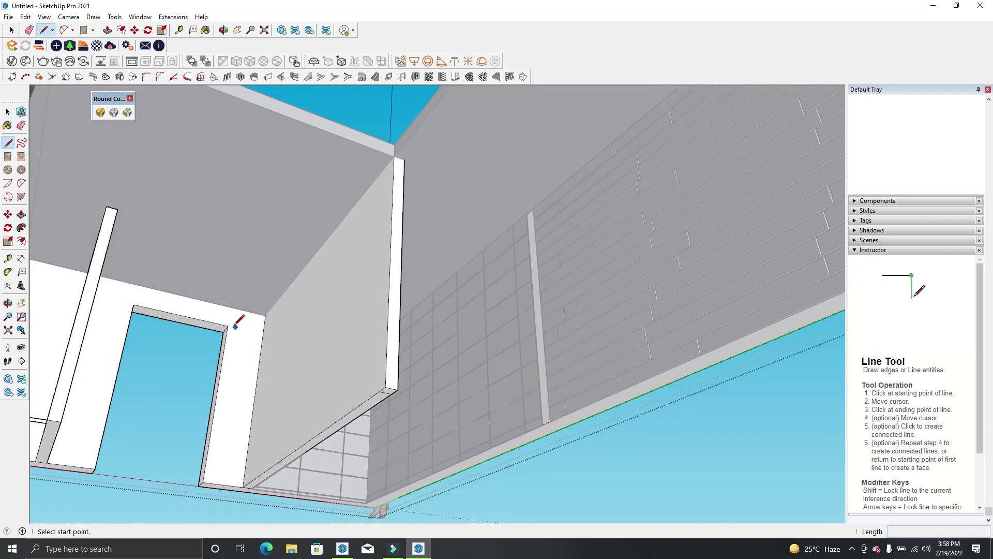
click(262, 333)
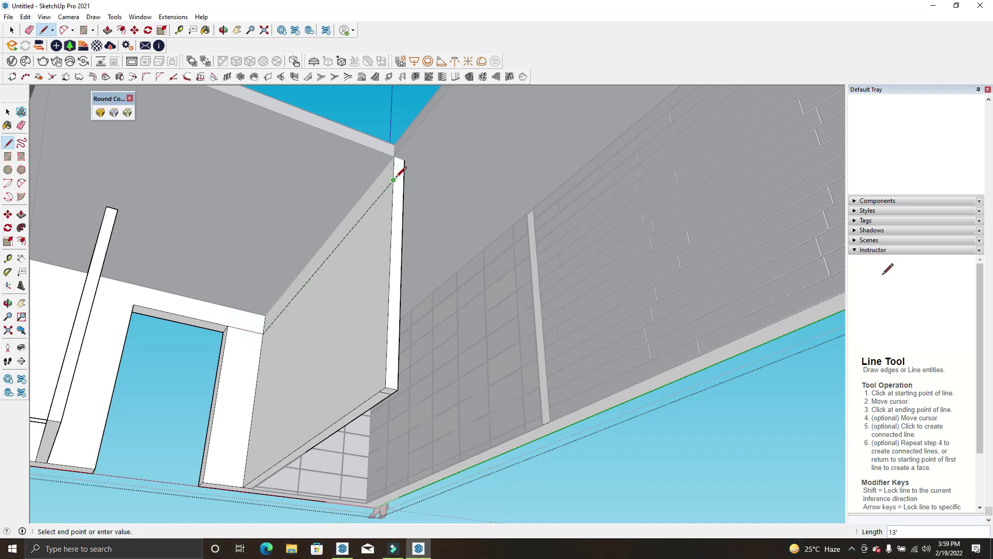
key(p)
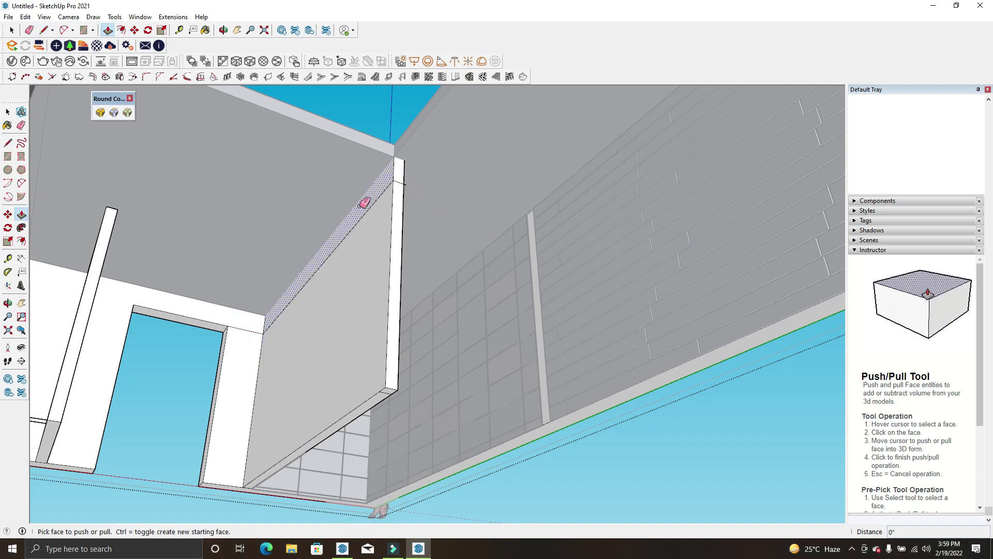
key(e)
mouse_move(251, 325)
middle_down()
mouse_move(268, 222)
mouse_move(224, 250)
mouse_move(343, 219)
mouse_move(592, 302)
middle_up()
key(l)
click(207, 255)
click(249, 268)
Push/Pull the new face 5'3" into a header beam and inspect it
key(p)
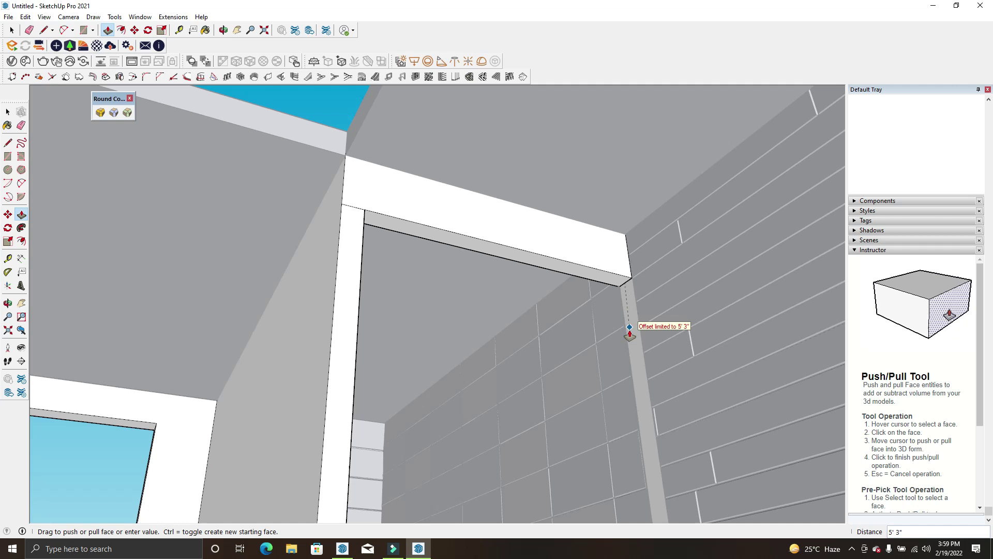
click(629, 331)
middle_drag(643, 344, 559, 336)
key(e)
key(space)
mouse_move(585, 305)
middle_down()
mouse_move(610, 228)
mouse_move(623, 443)
mouse_move(552, 344)
middle_up()
click(25, 17)
click(81, 138)
mouse_move(465, 179)
middle_down()
mouse_move(531, 330)
mouse_move(517, 295)
mouse_move(377, 277)
mouse_move(684, 231)
mouse_move(470, 132)
mouse_move(532, 312)
mouse_move(567, 102)
mouse_move(561, 297)
middle_up()
Abandon a stray rectangle and start a Tape Measure guide from the beam corner
key(r)
click(633, 224)
key(Escape)
key(space)
mouse_move(422, 264)
middle_down()
mouse_move(438, 207)
mouse_move(492, 283)
middle_up()
key(e)
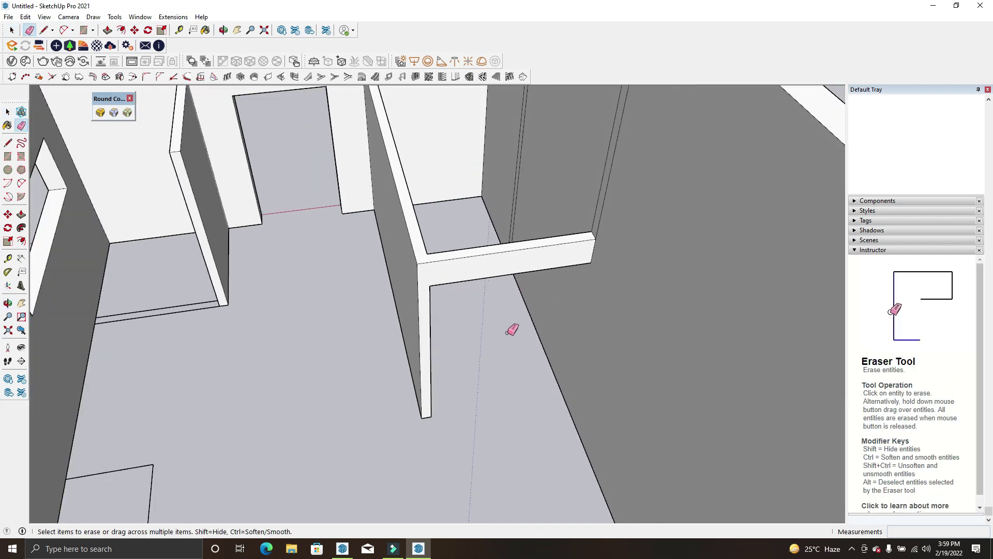
key(t)
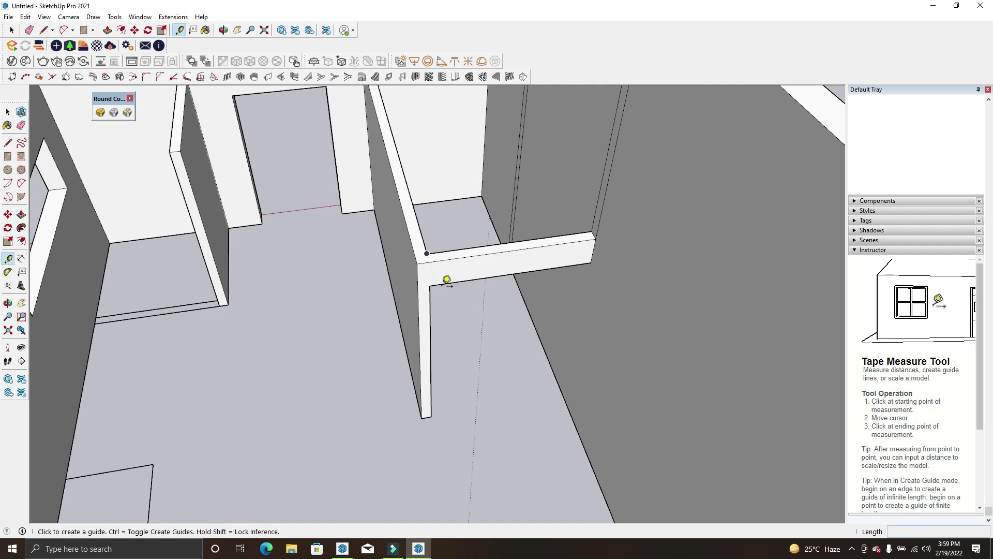
click(434, 284)
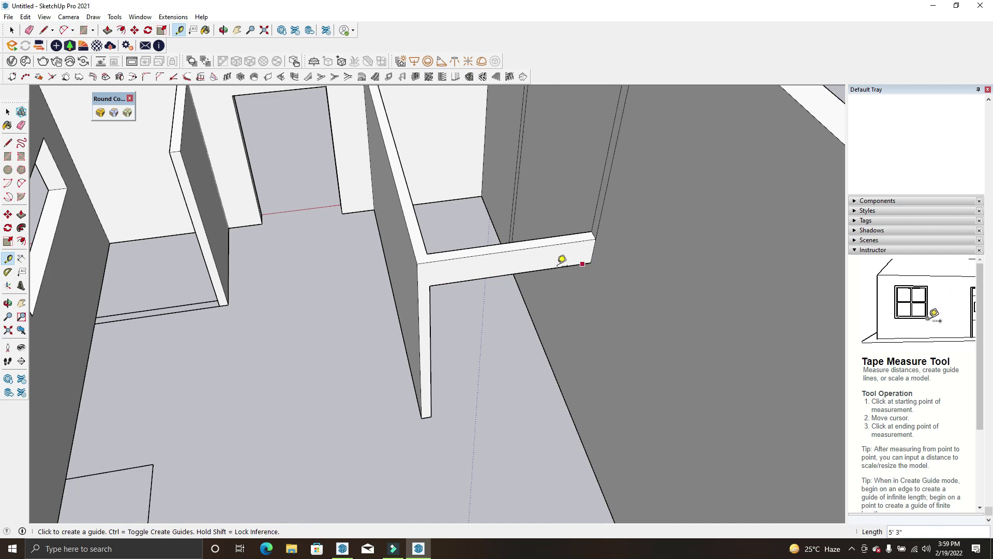
Draw a line on the beam underside and push the wall face down to the floor
key(l)
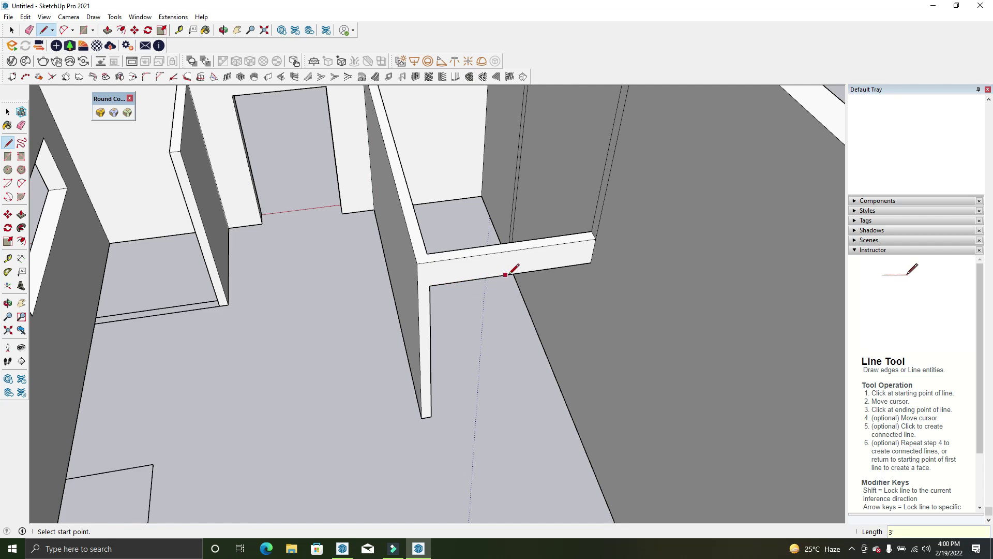
mouse_move(523, 272)
middle_down()
mouse_move(539, 230)
mouse_move(531, 133)
mouse_move(490, 122)
middle_up()
click(490, 122)
key(p)
click(517, 149)
mouse_move(526, 217)
middle_down()
mouse_move(565, 363)
mouse_move(535, 525)
mouse_move(268, 361)
mouse_move(415, 399)
mouse_move(445, 381)
mouse_move(506, 238)
middle_up()
scroll(505, 238, down, 3)
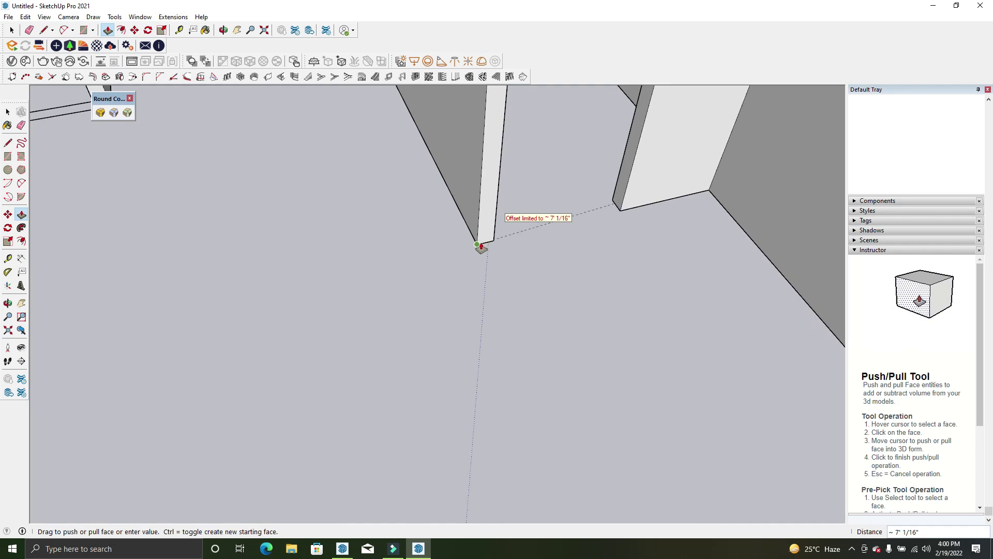
click(477, 244)
scroll(470, 377, down, 2)
mouse_move(470, 377)
middle_down()
mouse_move(590, 361)
mouse_move(439, 291)
middle_up()
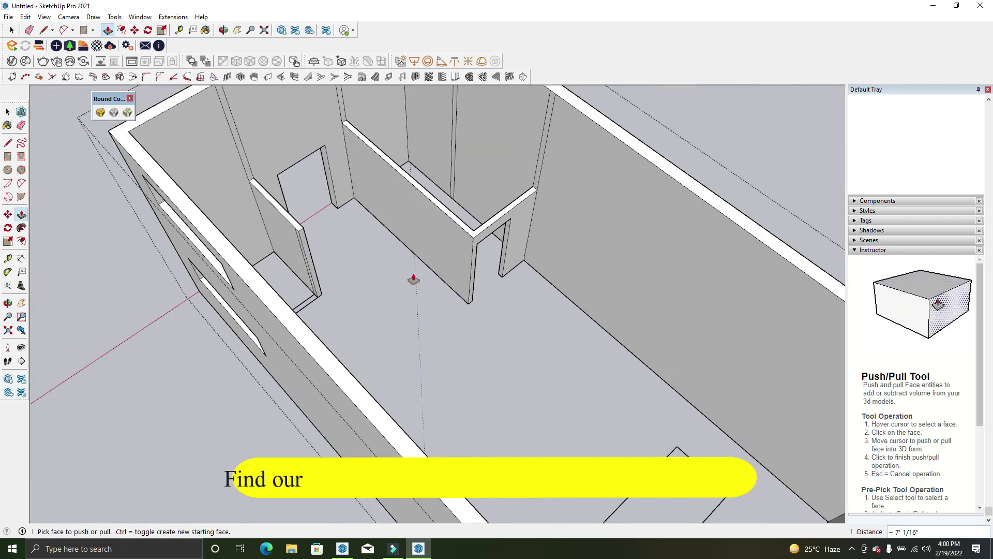
scroll(318, 298, up, 4)
Draw a line from the door corner to the wall corner to bound the doorway
key(l)
click(318, 299)
click(433, 216)
scroll(433, 217, down, 3)
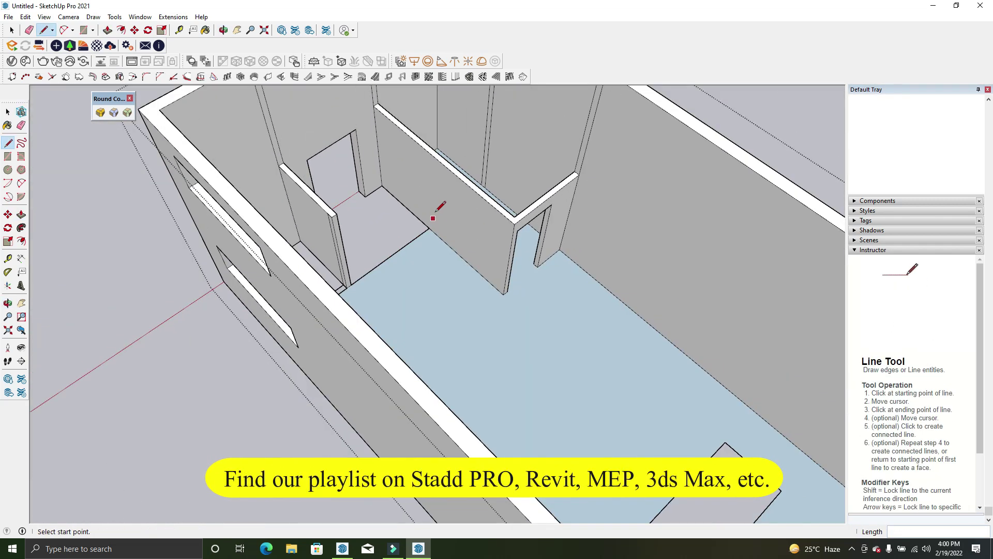
key(space)
scroll(436, 219, up, 3)
Draw a 9" line from the wall-floor corner along the wall top
key(l)
scroll(436, 222, down, 1)
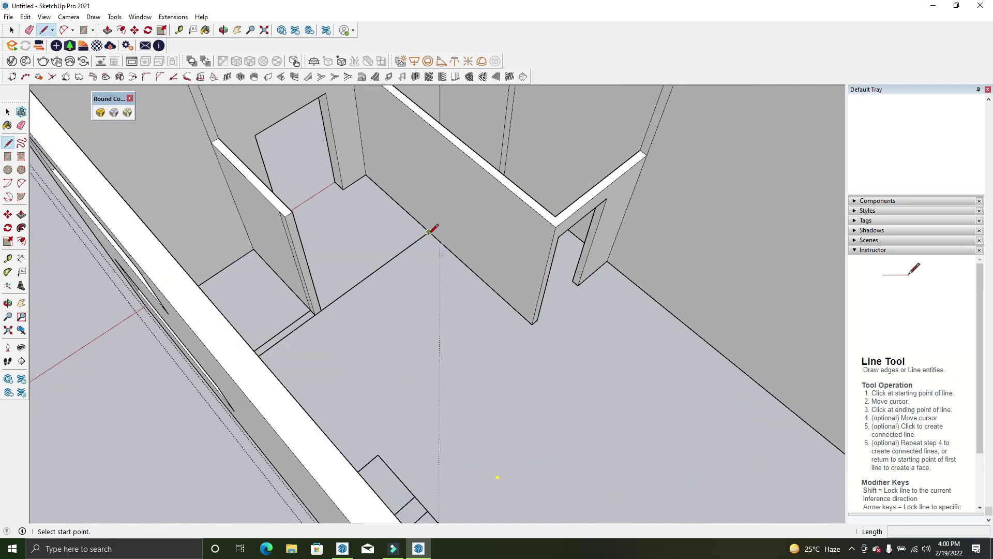
click(430, 231)
middle_drag(436, 150, 595, 207)
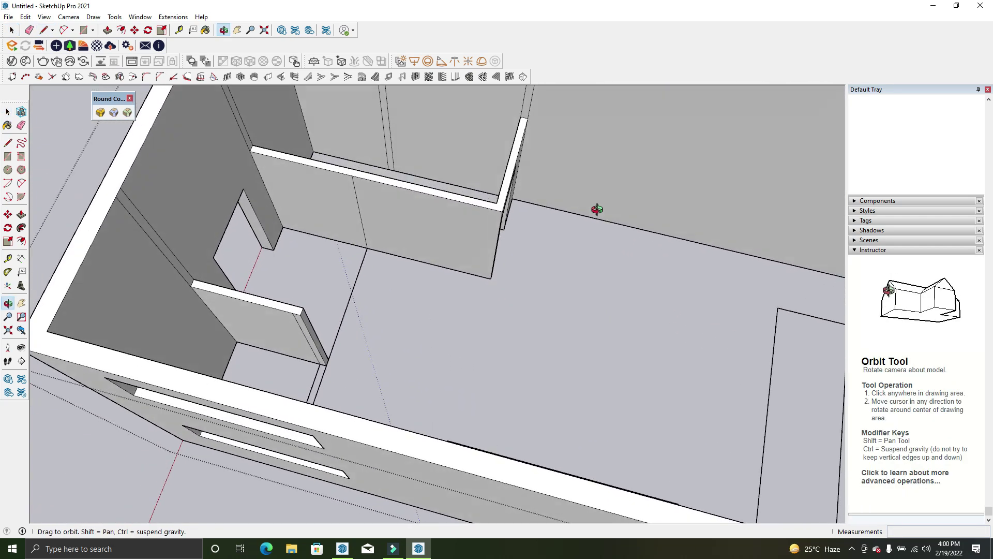
scroll(361, 162, up, 3)
click(342, 171)
scroll(378, 159, down, 1)
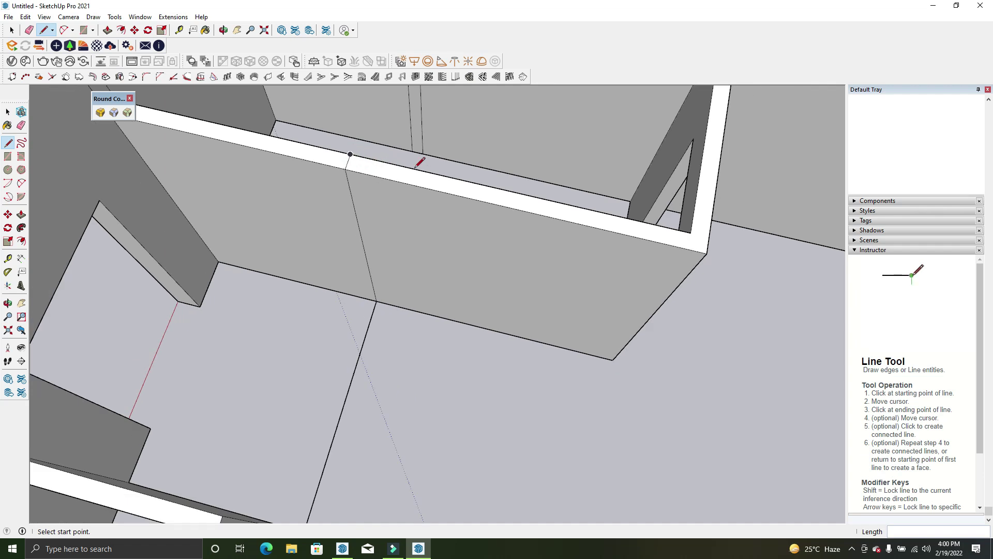
scroll(385, 200, up, 1)
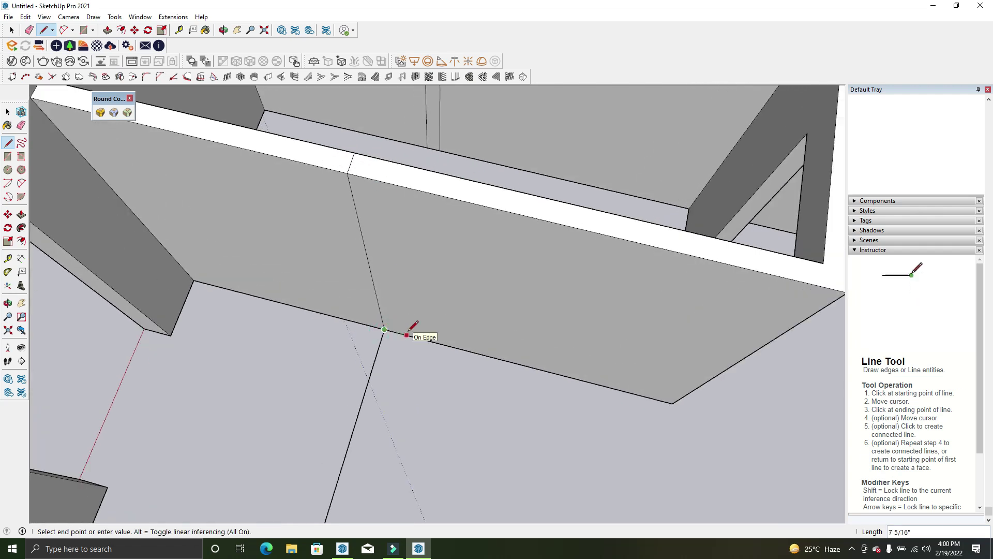
key(Return)
key(Escape)
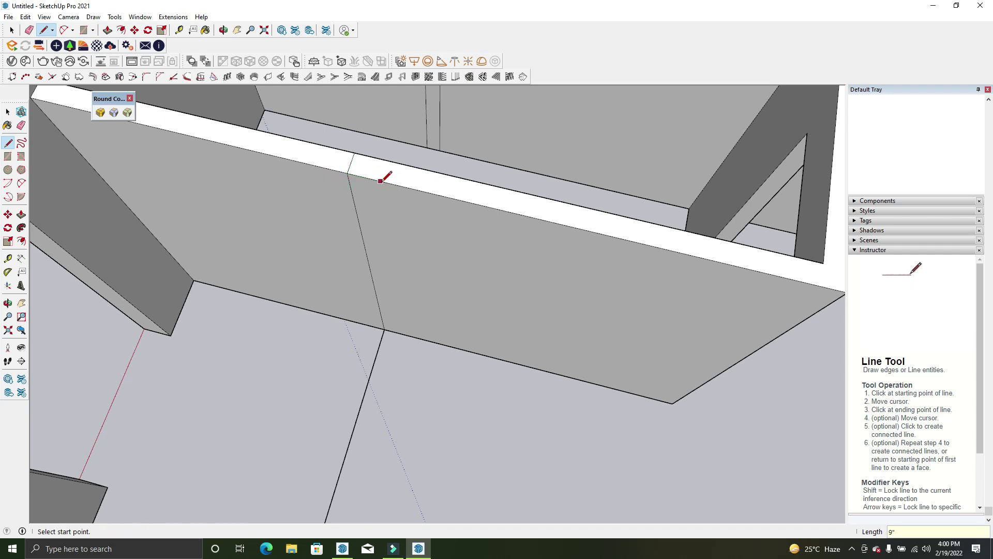
Push the small wall face out 1 foot and push the partition face inward
mouse_move(394, 185)
middle_down()
mouse_move(455, 324)
mouse_move(480, 272)
mouse_move(705, 228)
mouse_move(528, 434)
mouse_move(365, 390)
mouse_move(443, 339)
mouse_move(332, 409)
mouse_move(435, 406)
mouse_move(501, 338)
mouse_move(454, 393)
mouse_move(505, 295)
mouse_move(466, 295)
mouse_move(521, 321)
mouse_move(450, 295)
middle_up()
key(p)
click(515, 428)
key(Return)
click(454, 393)
click(455, 282)
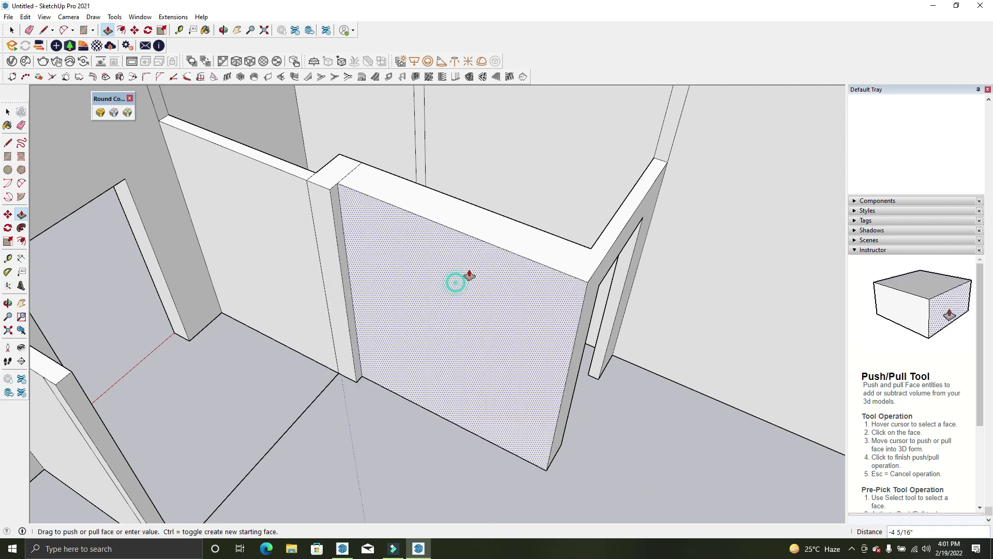
Erase stray edges and orbit around the wall corner to check the partition
key(e)
scroll(355, 166, up, 2)
scroll(307, 174, up, 2)
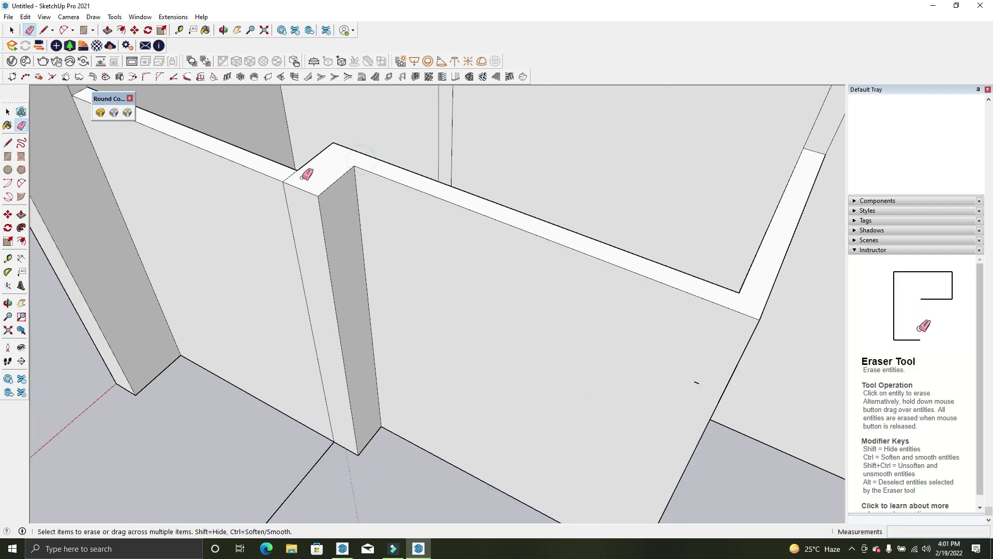
mouse_move(332, 201)
middle_down()
mouse_move(614, 346)
mouse_move(594, 290)
mouse_move(650, 346)
mouse_move(573, 268)
mouse_move(594, 322)
mouse_move(487, 166)
middle_up()
scroll(528, 211, up, 3)
mouse_move(527, 210)
middle_down()
mouse_move(621, 231)
mouse_move(533, 226)
middle_up()
scroll(533, 226, down, 5)
Orbit above the stairs and Divide the wedge's vertical back edge into 2 segments
key(space)
scroll(480, 284, up, 5)
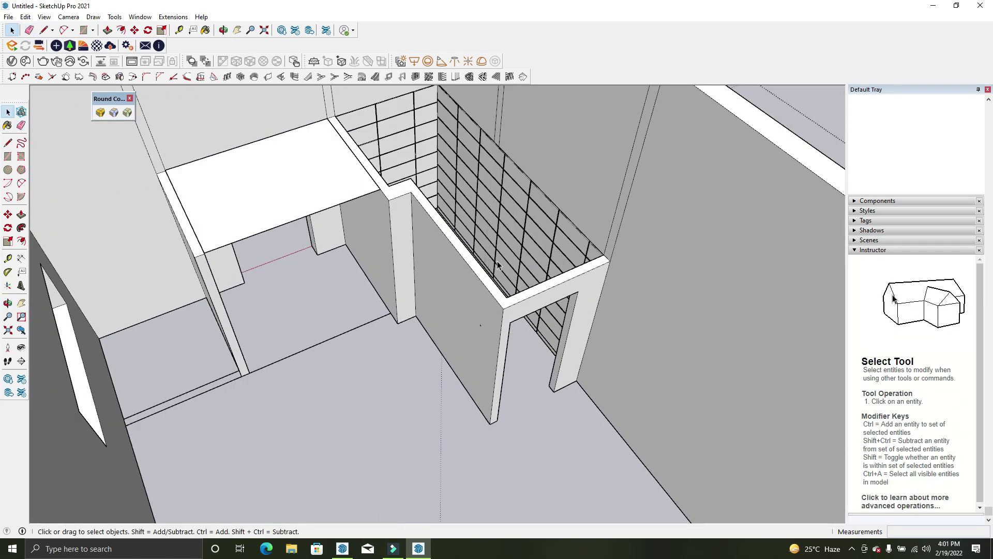
scroll(480, 281, down, 3)
mouse_move(392, 228)
middle_down()
mouse_move(486, 305)
mouse_move(481, 117)
mouse_move(349, 238)
middle_up()
scroll(533, 291, down, 5)
mouse_move(532, 291)
middle_down()
mouse_move(275, 315)
mouse_move(184, 278)
mouse_move(155, 340)
middle_up()
scroll(408, 254, up, 5)
scroll(574, 315, up, 5)
right_click(573, 315)
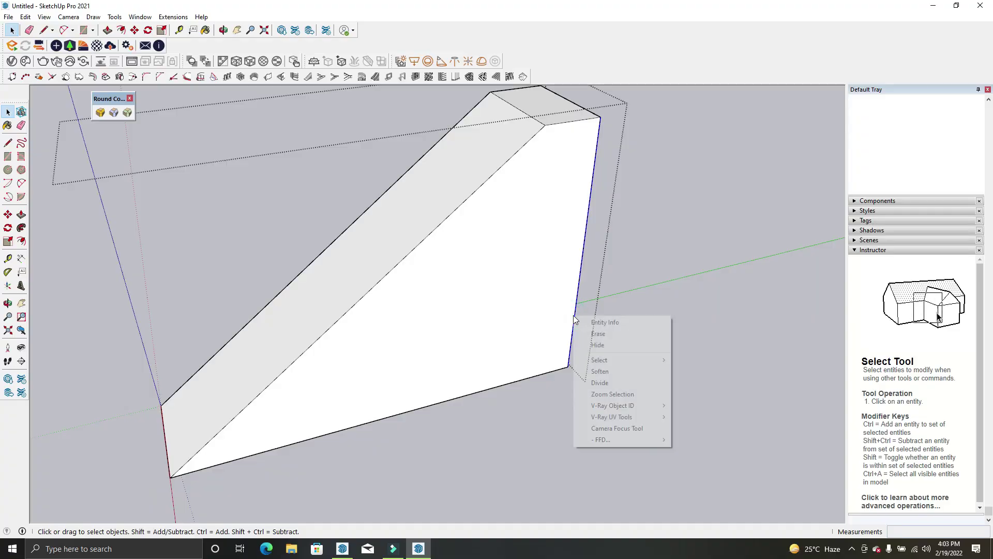
click(601, 383)
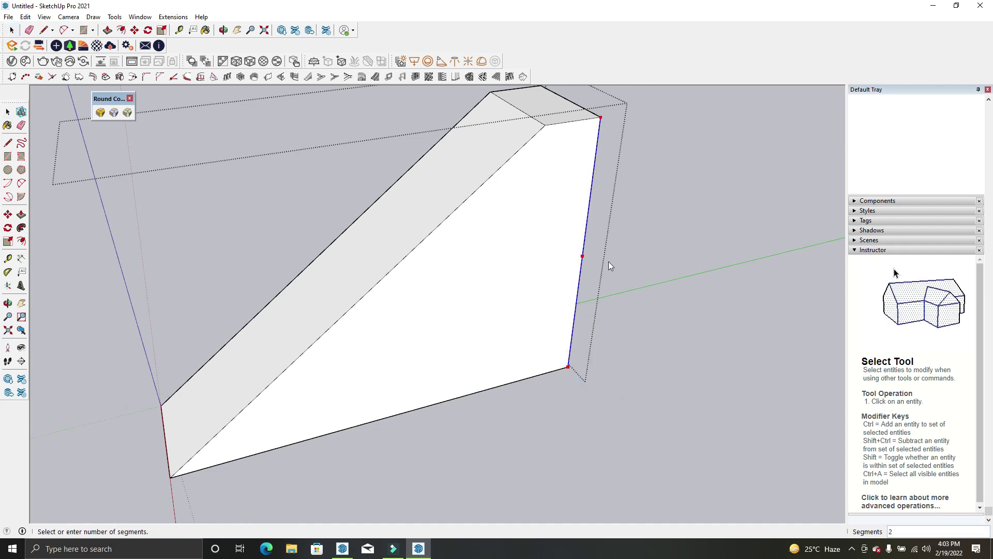
key(l)
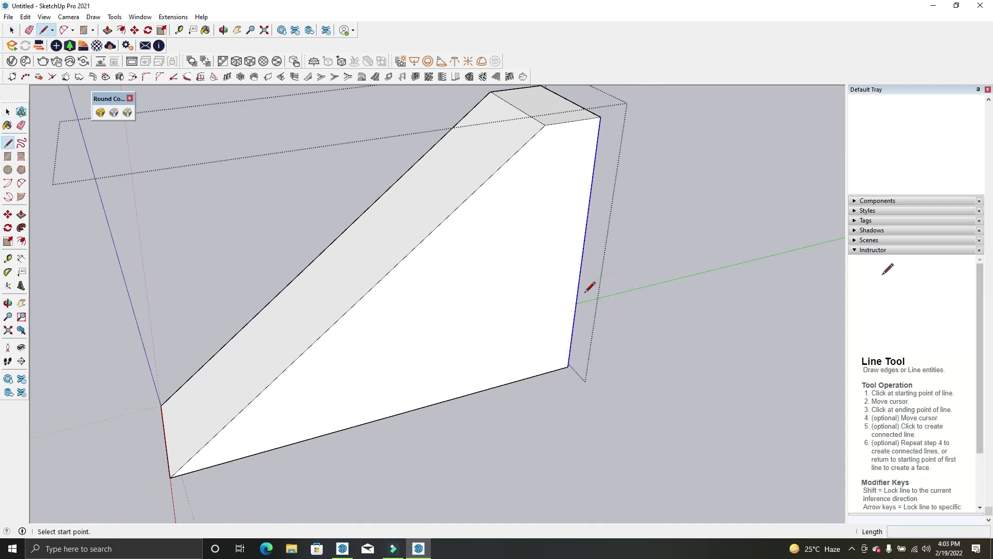
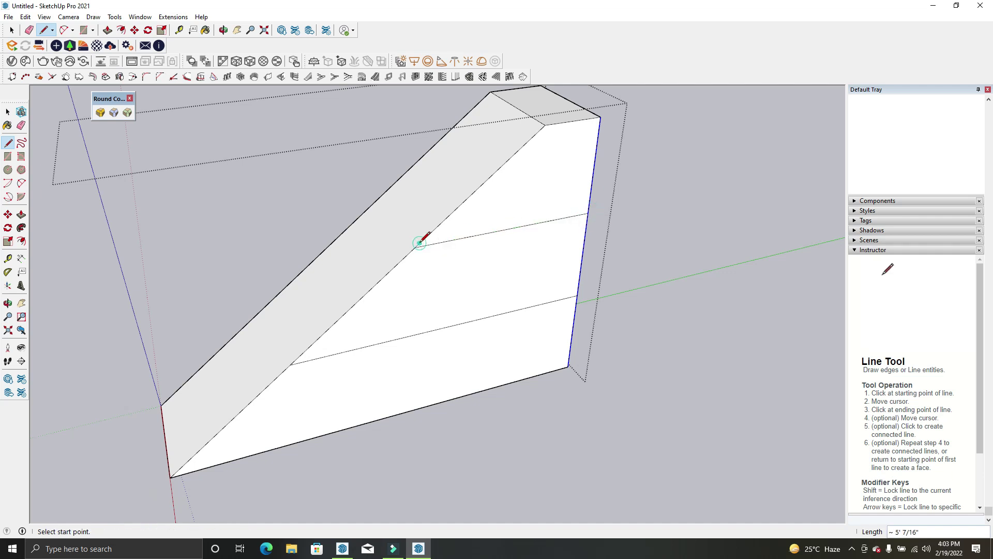
Divide the side panel's bottom edge into 3 equal segments
key(space)
click(512, 382)
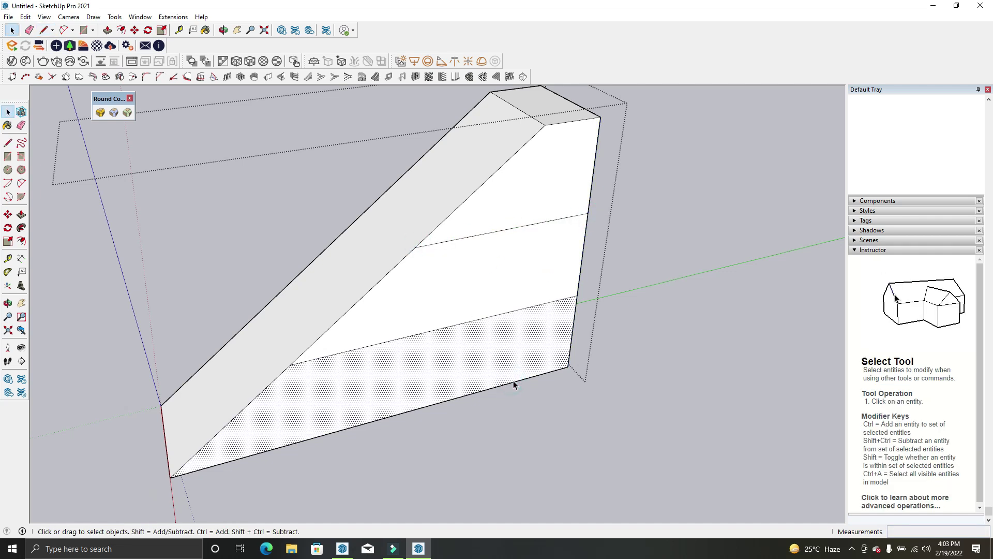
key(l)
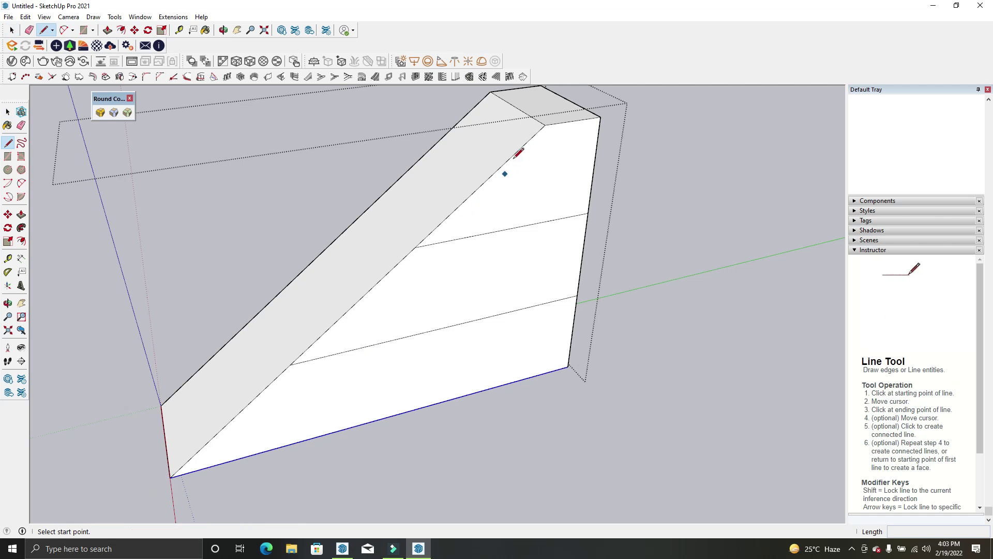
key(space)
right_click(461, 399)
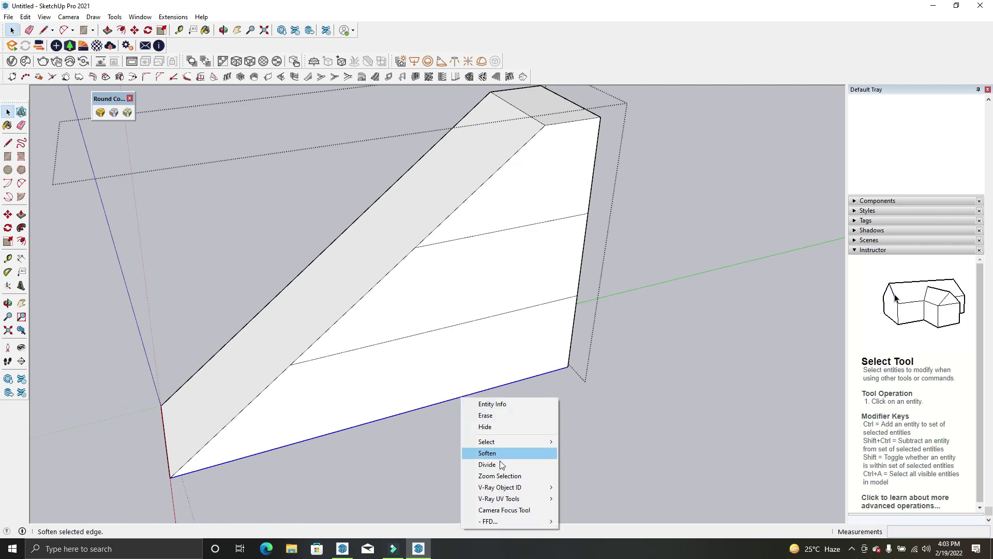
click(497, 464)
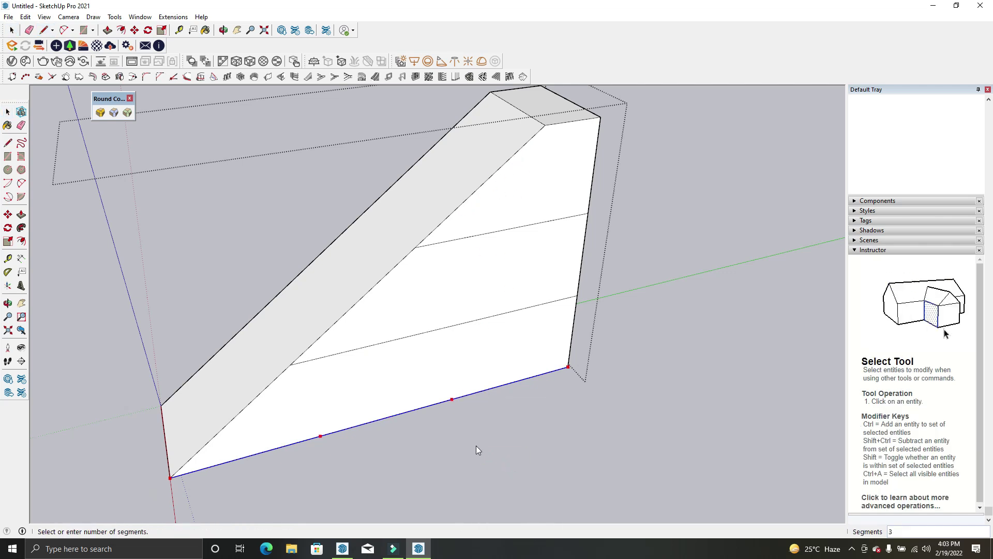
click(491, 444)
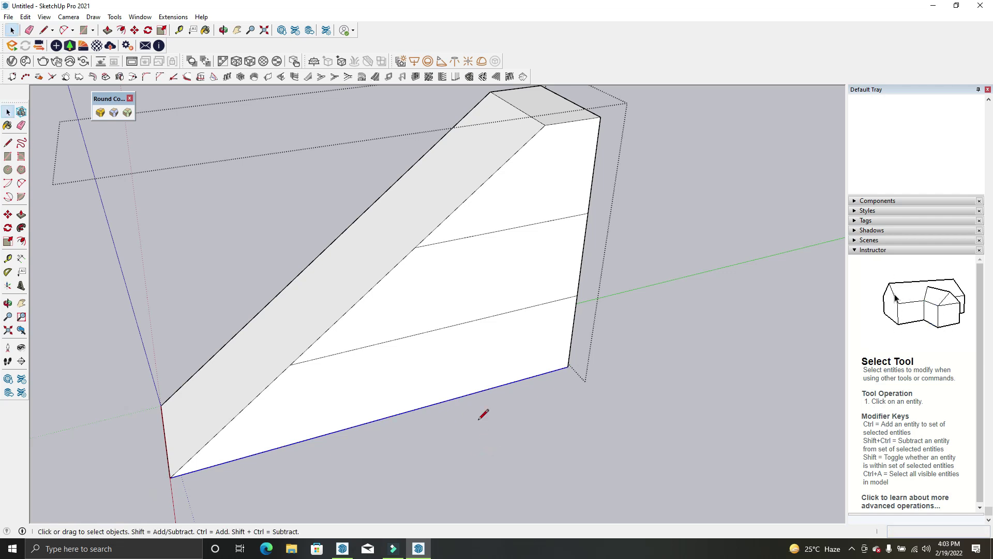
Draw vertical lines from the division points up to the sloped edge
key(l)
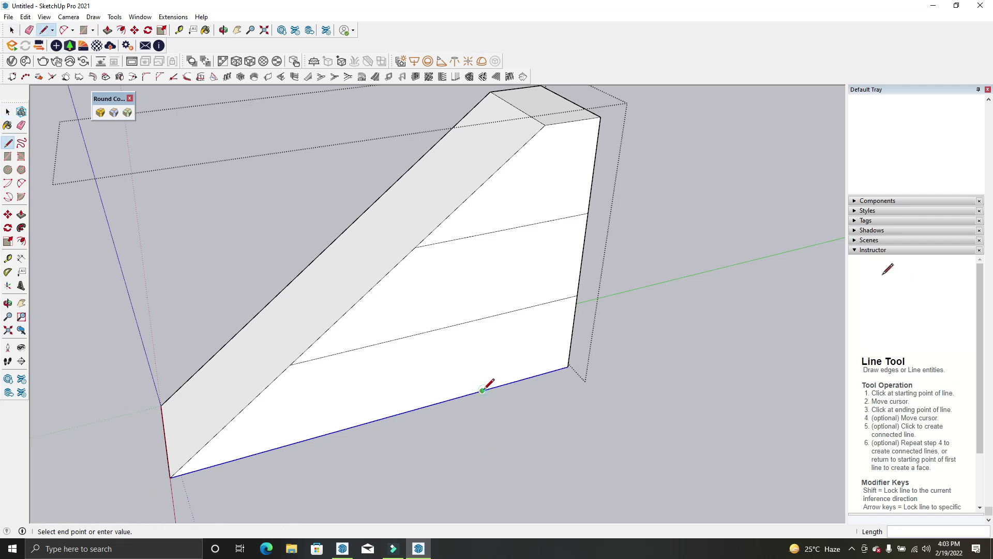
middle_drag(483, 390, 496, 248)
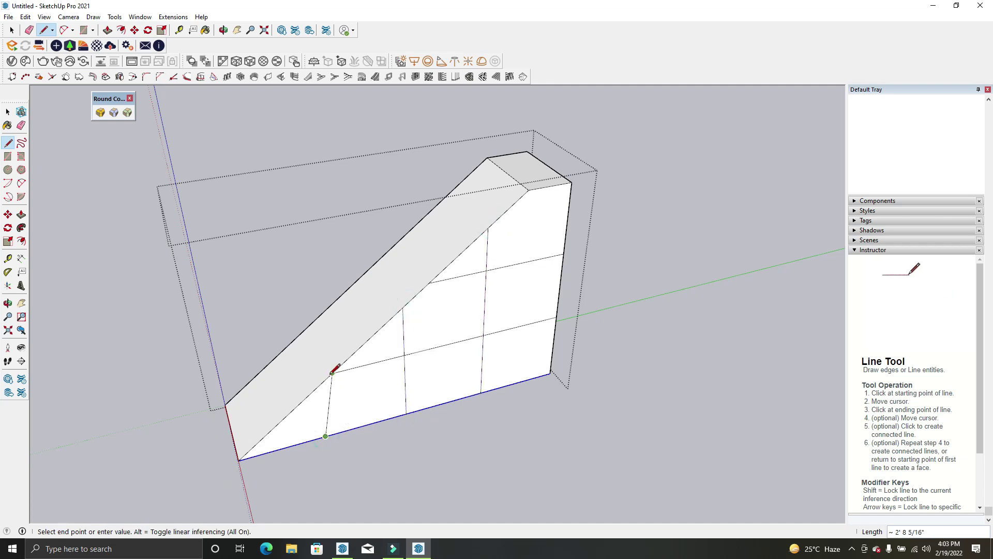
click(339, 432)
mouse_move(339, 432)
middle_down()
mouse_move(248, 366)
mouse_move(492, 348)
mouse_move(531, 314)
mouse_move(331, 206)
middle_up()
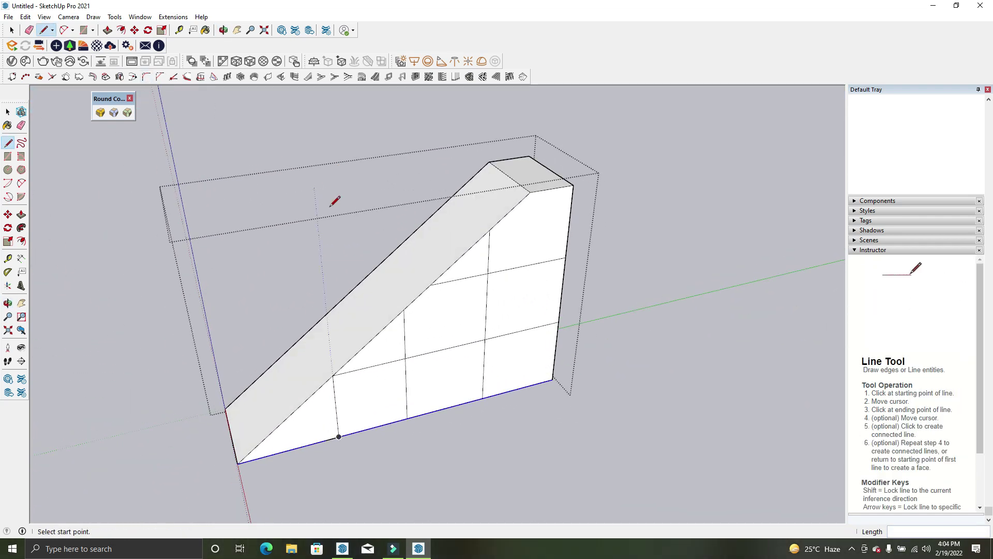
click(125, 32)
scroll(517, 243, up, 3)
Inset a 1.5" border inside each of the panel's eight grid cells
scroll(491, 217, up, 2)
click(488, 205)
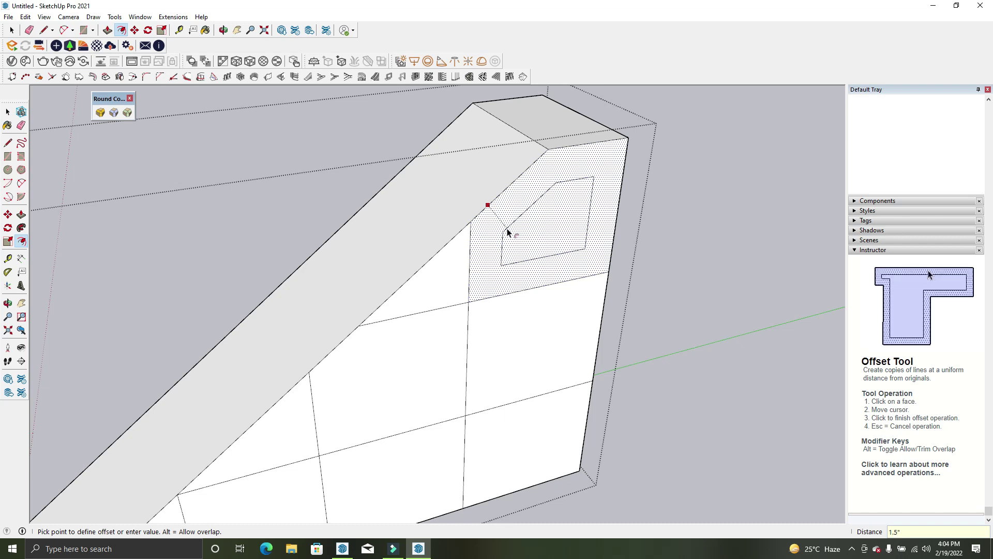
key(Return)
double_click(444, 279)
double_click(450, 328)
double_click(490, 409)
double_click(484, 450)
double_click(401, 459)
double_click(291, 474)
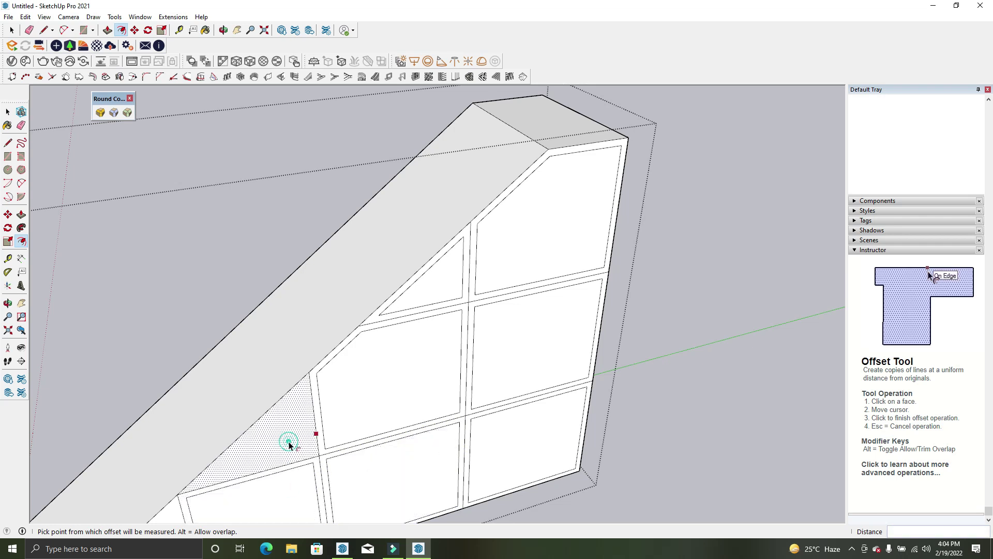
double_click(290, 444)
scroll(344, 472, down, 5)
scroll(317, 455, up, 5)
mouse_move(339, 399)
middle_down()
mouse_move(486, 403)
mouse_move(589, 393)
mouse_move(579, 382)
middle_up()
Push the bottom-right cell's inner face back to form the first cubby pocket
key(p)
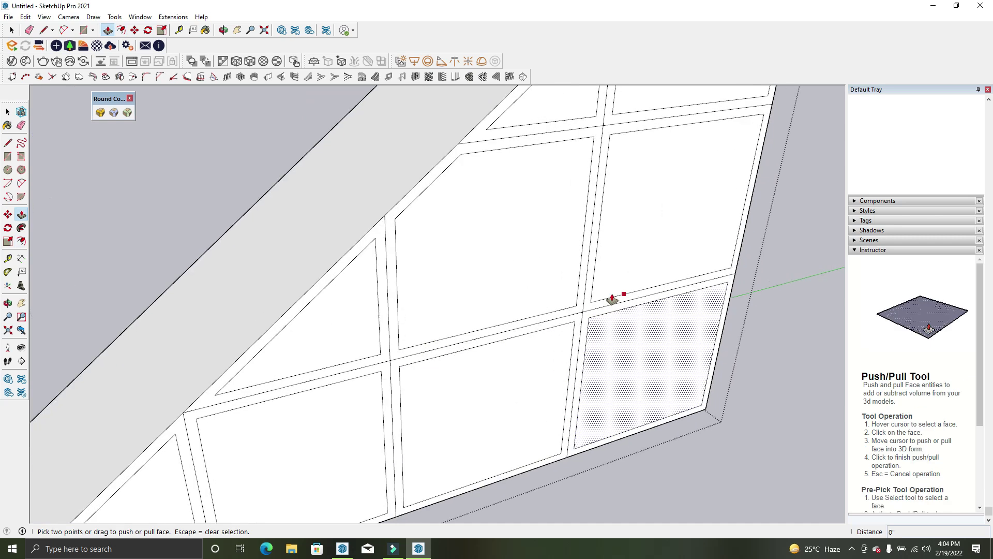
scroll(600, 310, up, 3)
scroll(590, 318, up, 2)
key(space)
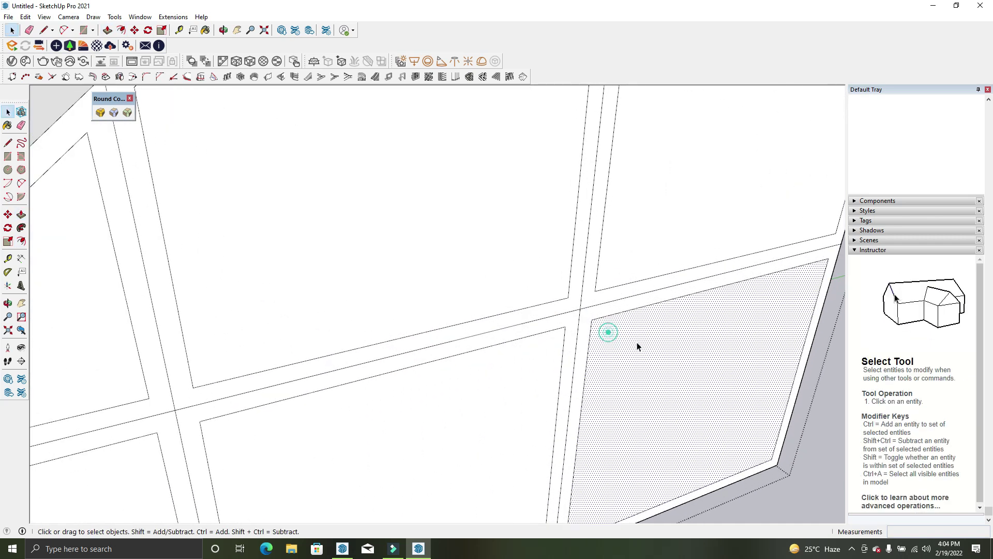
middle_drag(637, 347, 523, 321)
key(p)
middle_drag(609, 381, 341, 351)
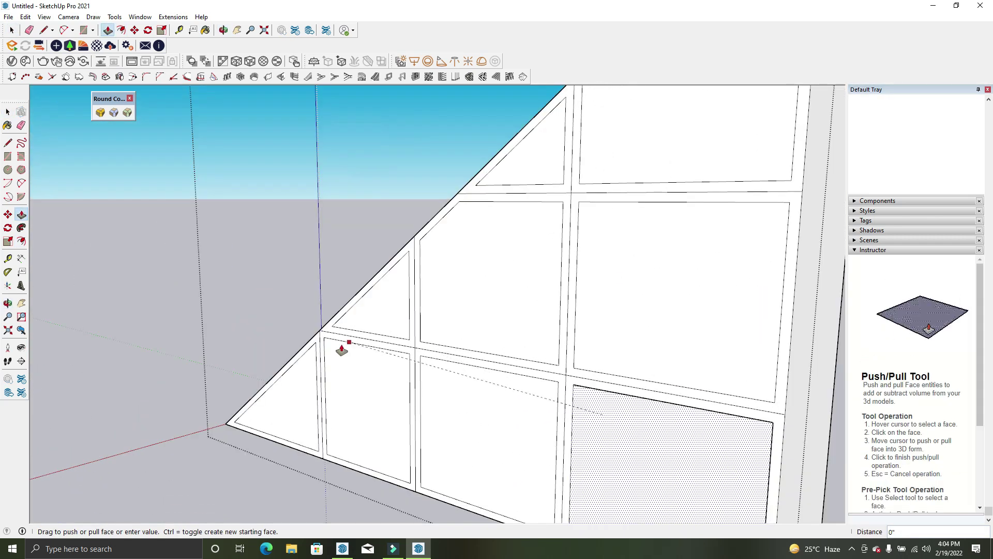
scroll(341, 350, down, 5)
mouse_move(643, 434)
middle_down()
mouse_move(344, 414)
mouse_move(253, 421)
mouse_move(488, 440)
mouse_move(410, 354)
mouse_move(816, 459)
mouse_move(428, 435)
middle_up()
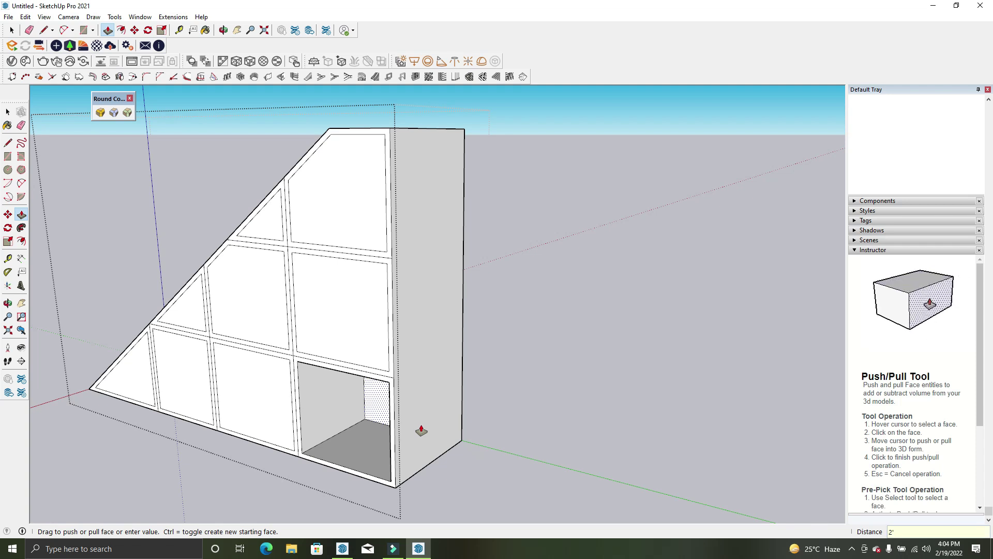
click(421, 430)
Push the remaining cells back the same depth, including the triangular ones
mouse_move(421, 428)
middle_down()
mouse_move(497, 421)
mouse_move(341, 317)
middle_up()
double_click(341, 317)
double_click(340, 240)
double_click(260, 228)
double_click(248, 305)
double_click(236, 411)
middle_drag(442, 345, 239, 341)
click(155, 410)
middle_drag(156, 410, 465, 355)
Select the upper cubby back faces, including the middle-left and small top triangle
key(space)
click(459, 188)
ctrl+click(459, 284)
ctrl+click(391, 284)
middle_drag(391, 284, 404, 311)
shift+click(471, 373)
shift+click(431, 378)
shift+click(431, 312)
Add the bottom-right, bottom-middle, bottom-left and bottom triangle back faces to the selection
scroll(432, 314, down, 3)
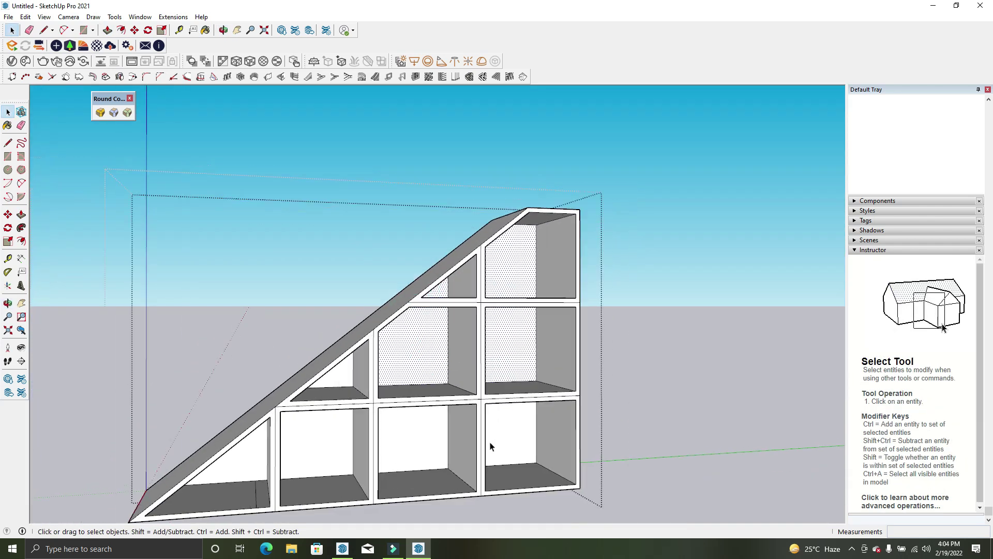
scroll(465, 414, up, 4)
shift+click(508, 421)
ctrl+click(399, 432)
ctrl+click(257, 444)
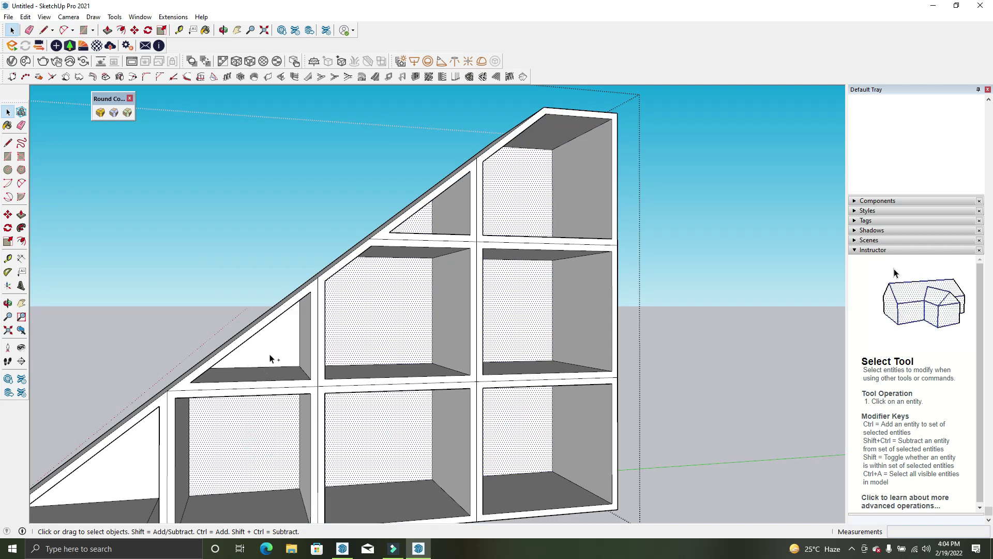
ctrl+click(133, 472)
scroll(381, 279, down, 3)
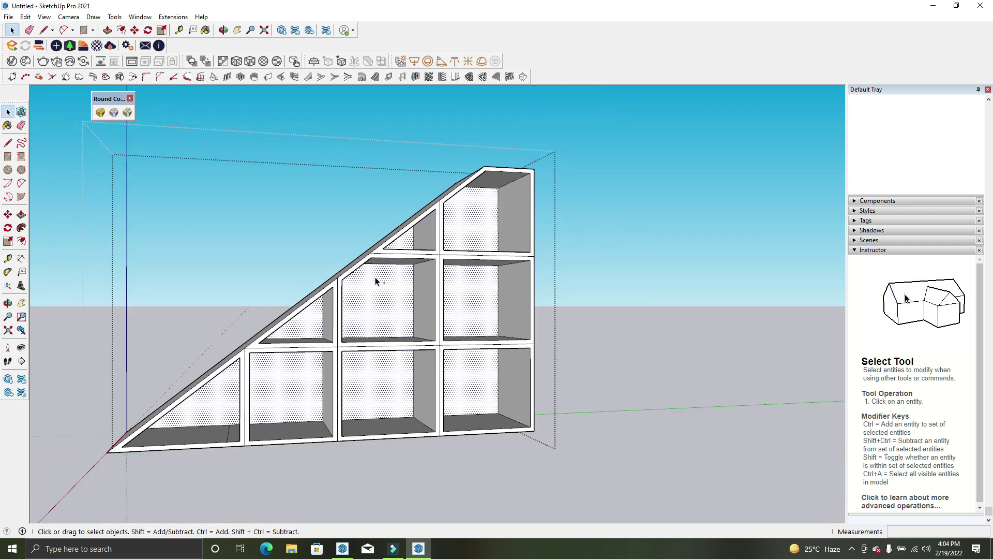
scroll(466, 248, down, 2)
middle_drag(468, 249, 445, 364)
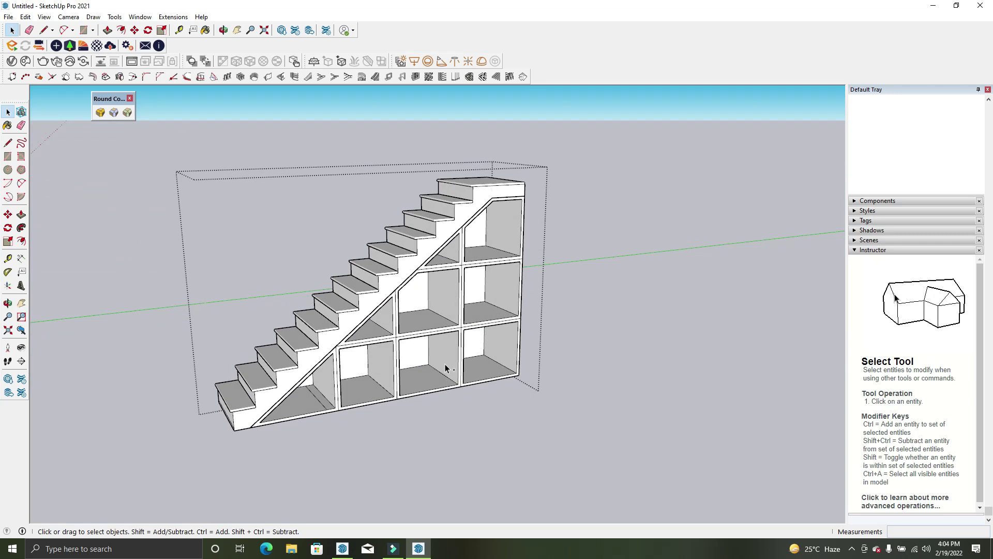
Paste the cubby back faces, make them a group and open it for editing
key(ctrl+v)
scroll(280, 424, up, 3)
scroll(247, 415, up, 2)
click(244, 417)
key(m)
key(space)
right_click(383, 311)
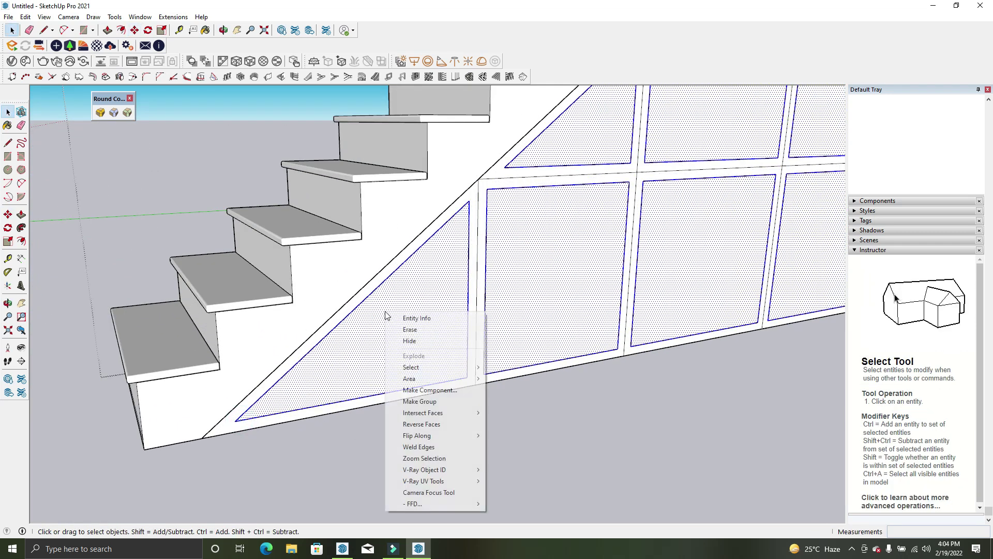
click(409, 402)
mouse_move(410, 402)
middle_down()
mouse_move(398, 351)
mouse_move(417, 368)
mouse_move(591, 276)
middle_up()
double_click(399, 351)
scroll(539, 327, up, 2)
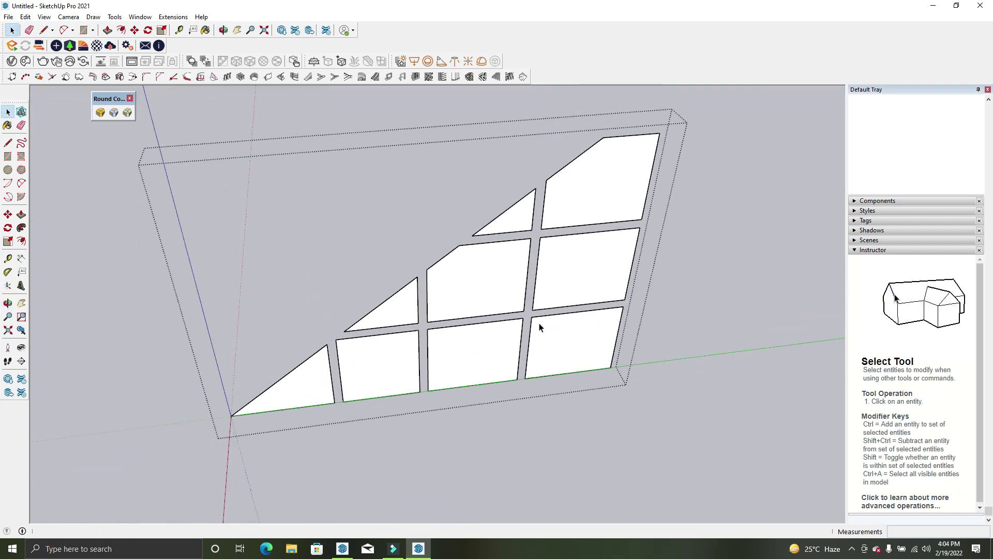
middle_drag(583, 259, 648, 290)
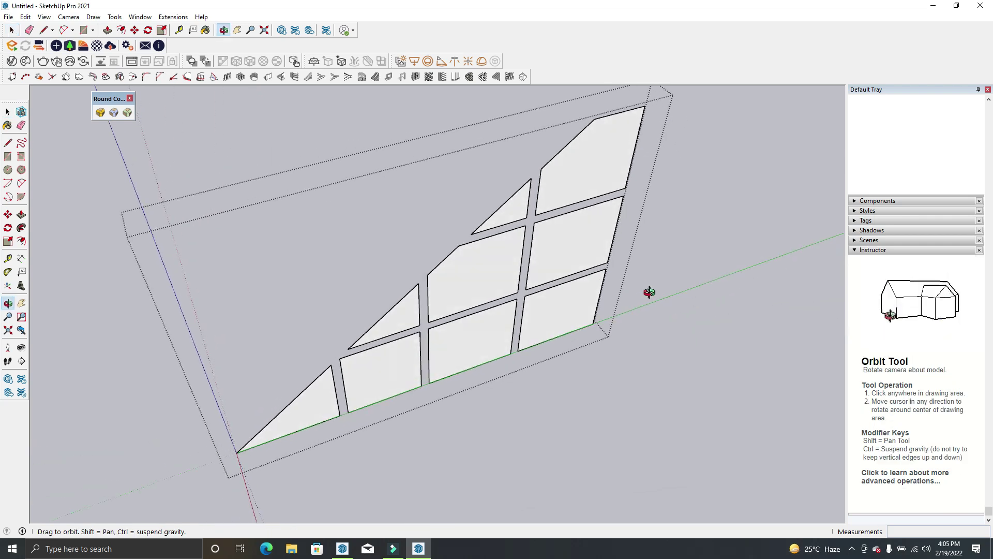
Inset a .5 border inside every pane of the grouped copy
key(f)
scroll(554, 244, up, 3)
scroll(554, 244, up, 1)
click(547, 213)
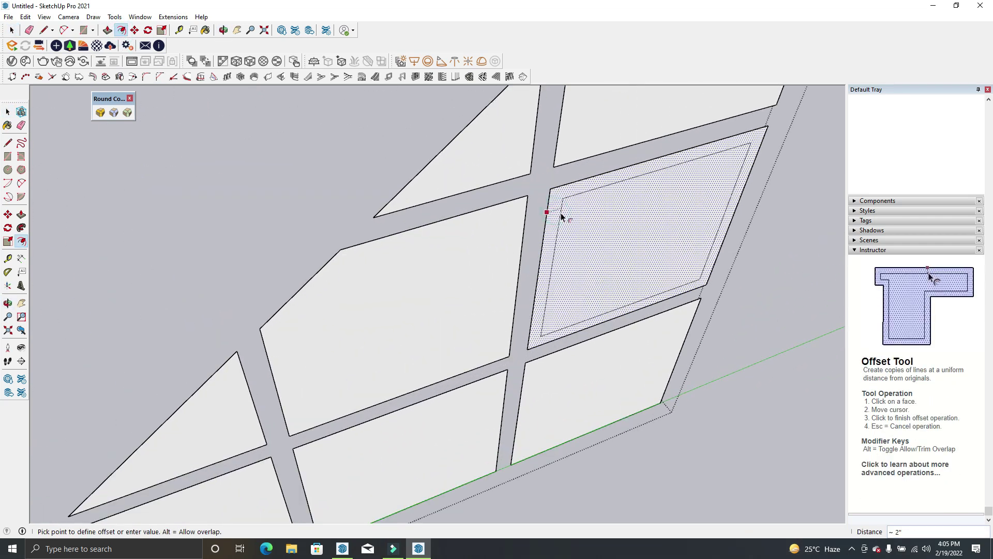
key(Return)
double_click(563, 135)
double_click(487, 153)
double_click(482, 251)
double_click(581, 381)
double_click(434, 406)
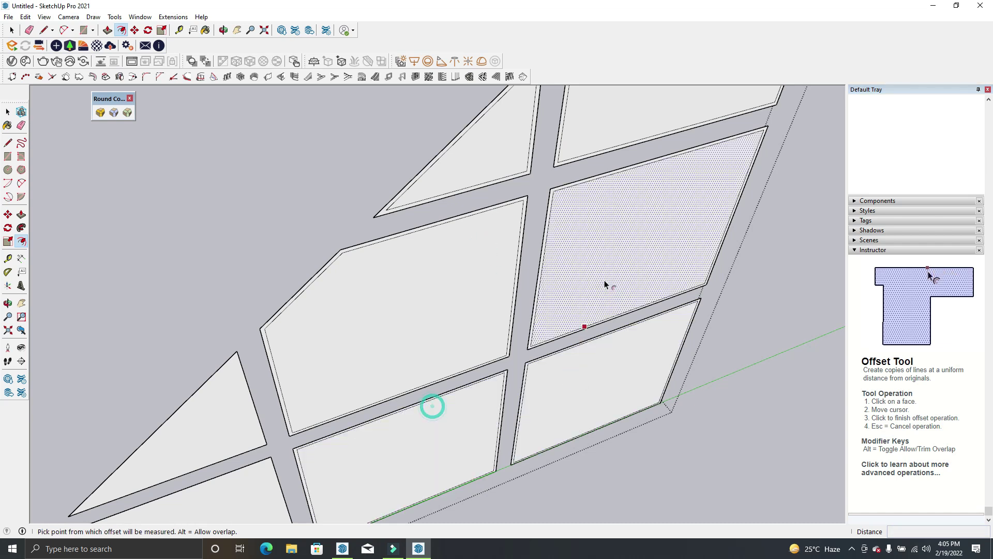
middle_drag(604, 281, 354, 373)
double_click(355, 373)
shift+middle_drag(350, 454, 409, 365)
scroll(237, 480, up, 2)
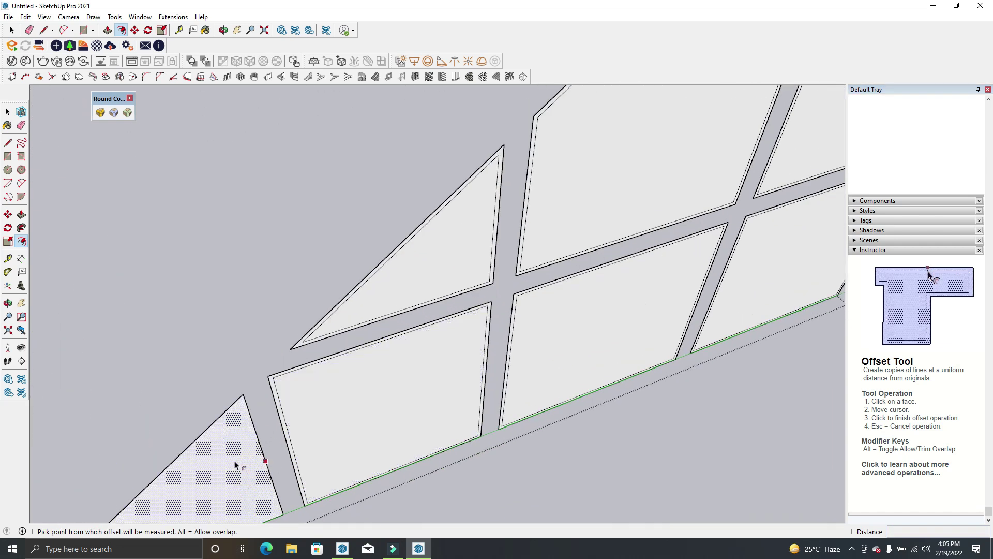
double_click(481, 339)
middle_drag(481, 340, 506, 288)
Select the upper-right pane and begin pushing it inward
key(p)
mouse_move(532, 395)
middle_down()
mouse_move(421, 332)
mouse_move(671, 248)
middle_up()
key(space)
click(660, 241)
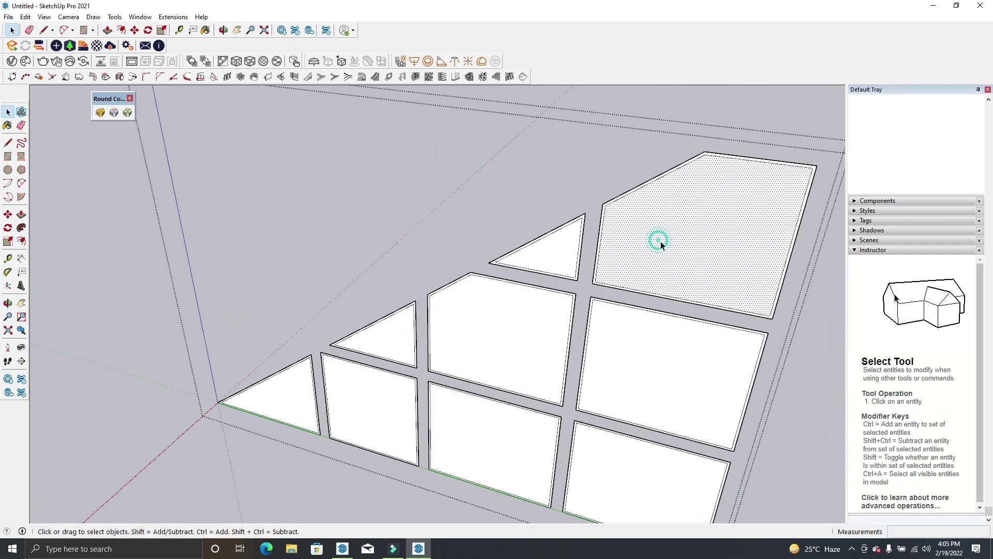
key(p)
click(681, 239)
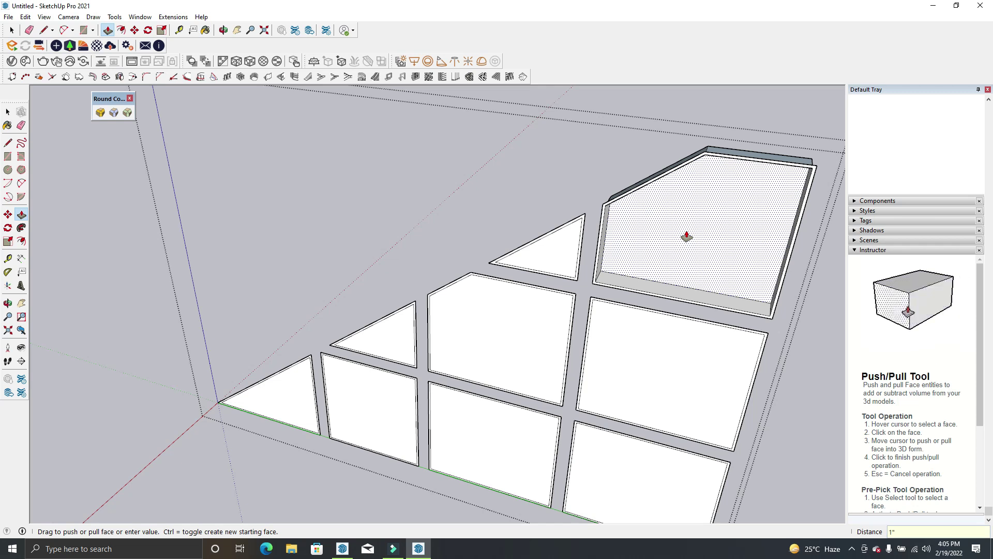
Recess the upper-right pane 1" and repeat on the lower, middle and triangle panes
key(Return)
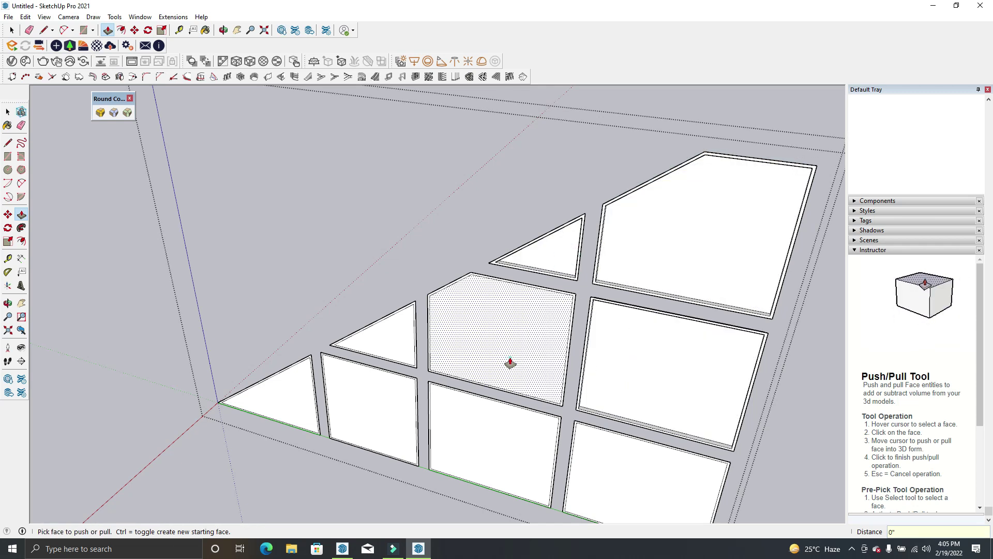
middle_drag(512, 361, 629, 412)
double_click(629, 410)
double_click(481, 390)
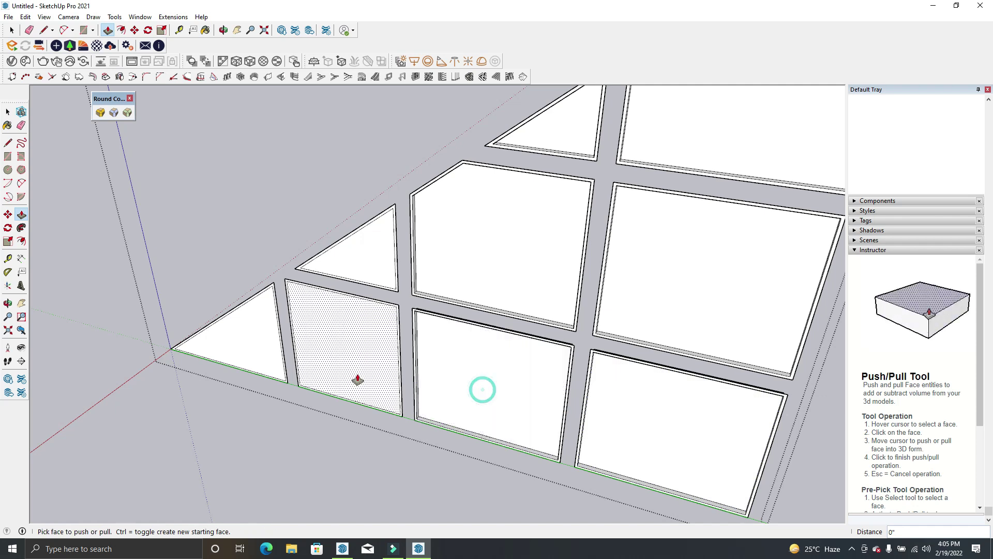
double_click(355, 372)
double_click(359, 268)
double_click(255, 337)
mouse_move(255, 336)
middle_down()
mouse_move(573, 271)
mouse_move(381, 250)
mouse_move(505, 318)
mouse_move(589, 347)
mouse_move(591, 272)
mouse_move(690, 156)
mouse_move(619, 213)
mouse_move(614, 240)
middle_up()
key(space)
scroll(588, 203, up, 3)
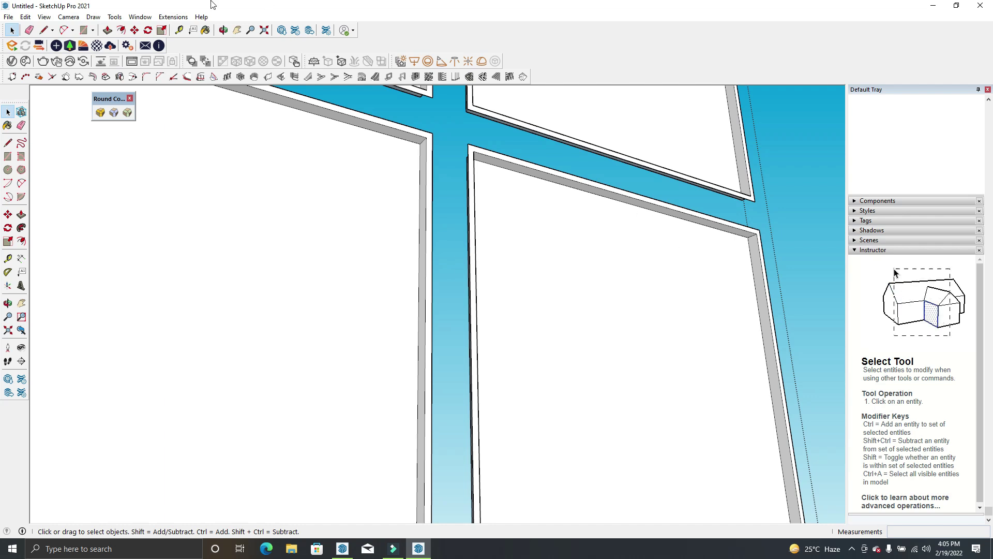
Draw a vertical centre line dividing the window pane
click(46, 31)
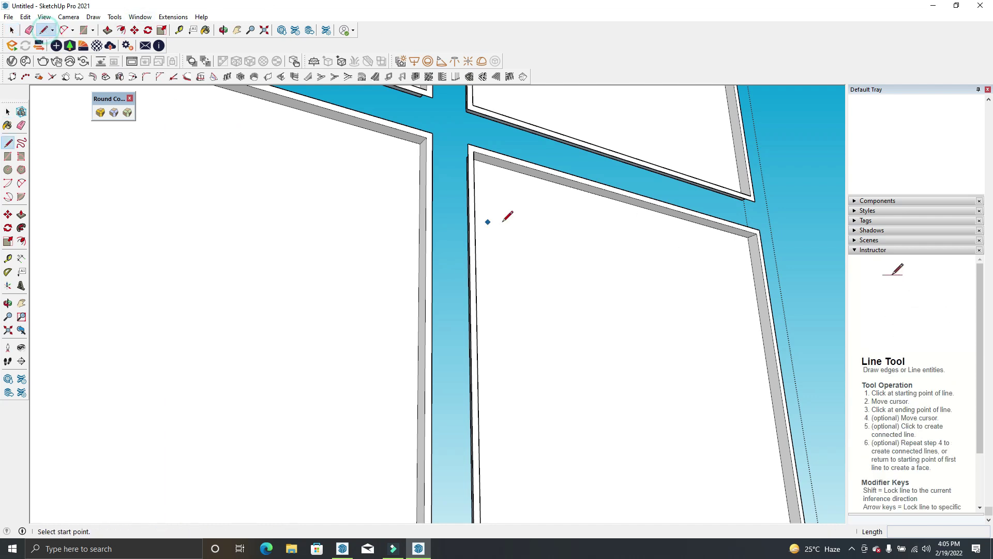
click(625, 202)
scroll(623, 171, down, 2)
middle_drag(620, 161, 632, 365)
scroll(605, 395, up, 1)
click(604, 396)
middle_drag(614, 428, 551, 234)
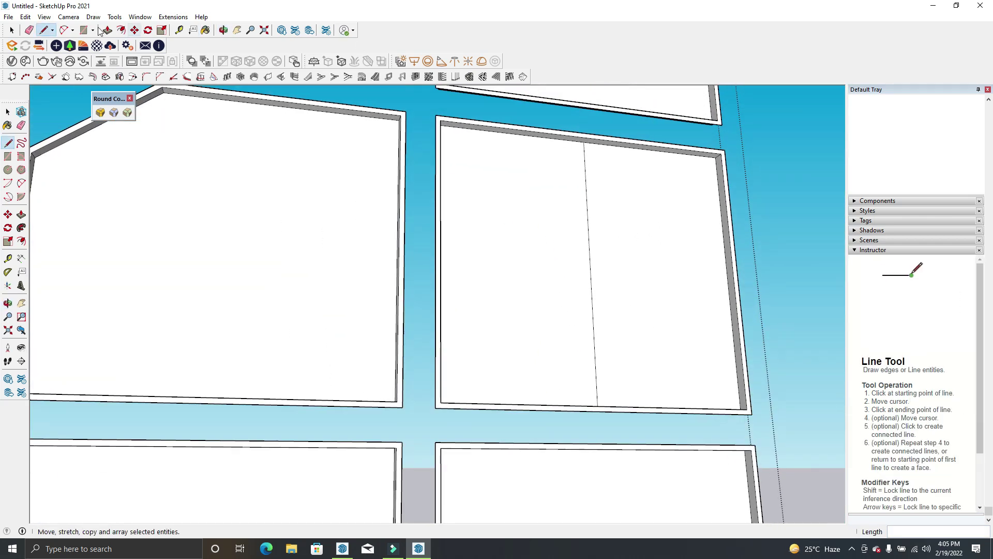
Draw a shallow 2-Point Arc along the pane's top edge
click(65, 30)
middle_drag(340, 133, 507, 130)
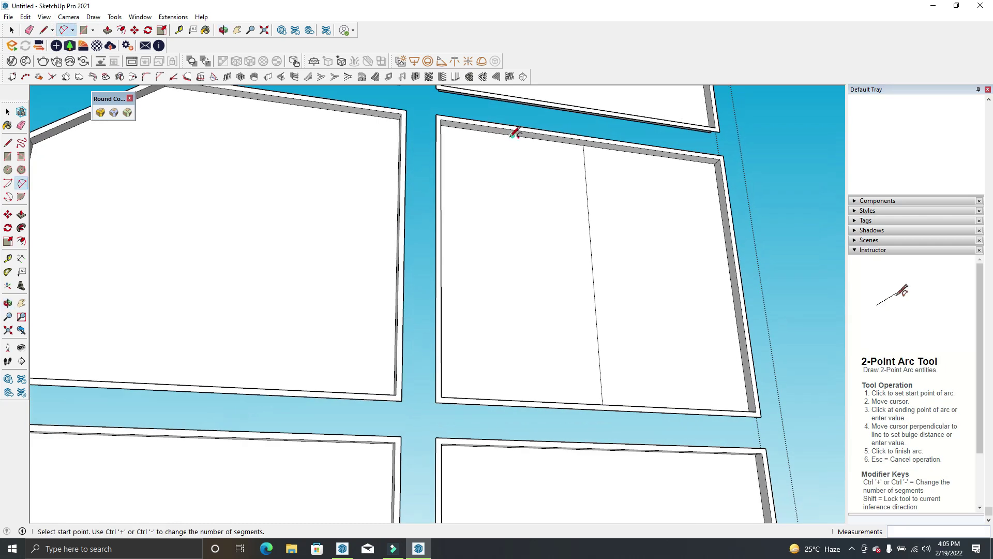
click(513, 136)
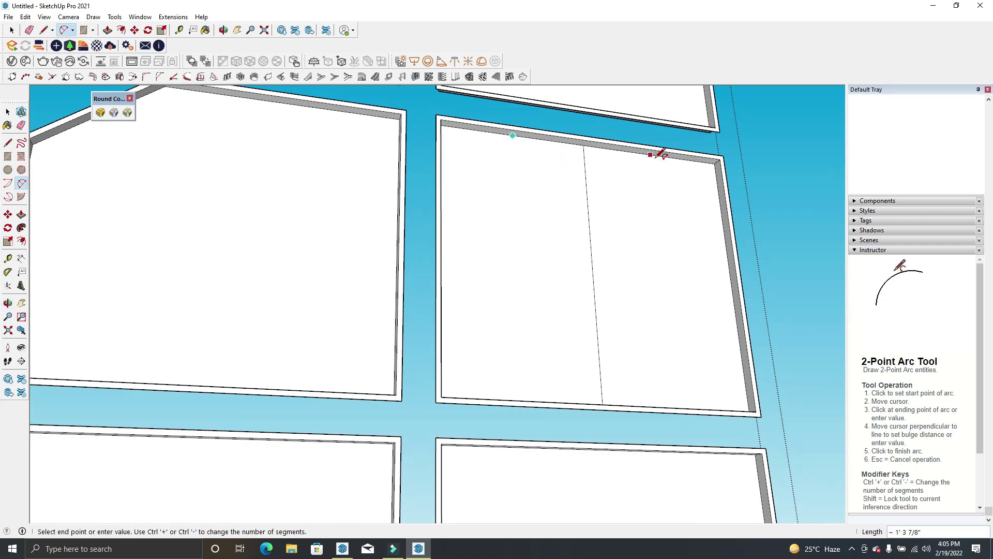
mouse_move(662, 154)
middle_down()
mouse_move(660, 146)
mouse_move(645, 152)
middle_up()
click(646, 151)
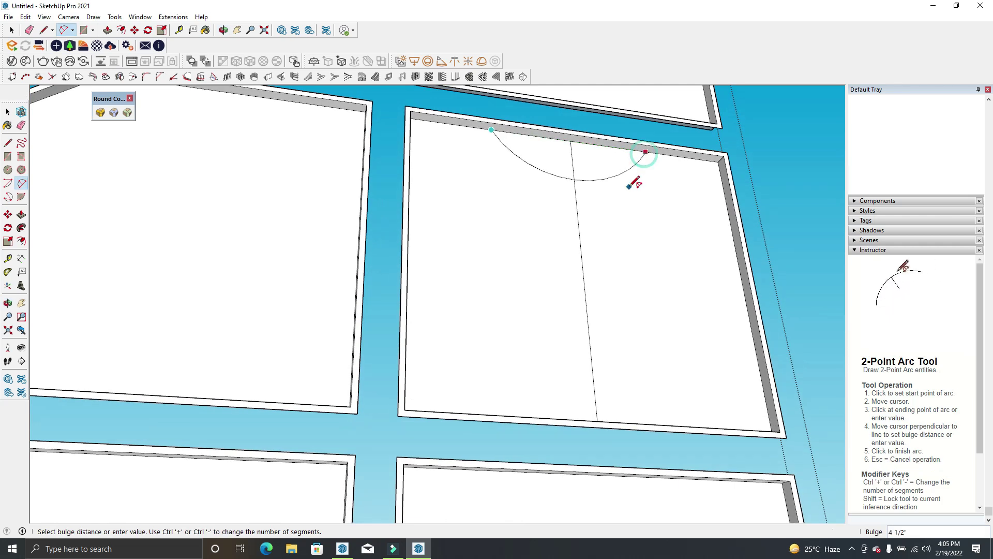
click(622, 168)
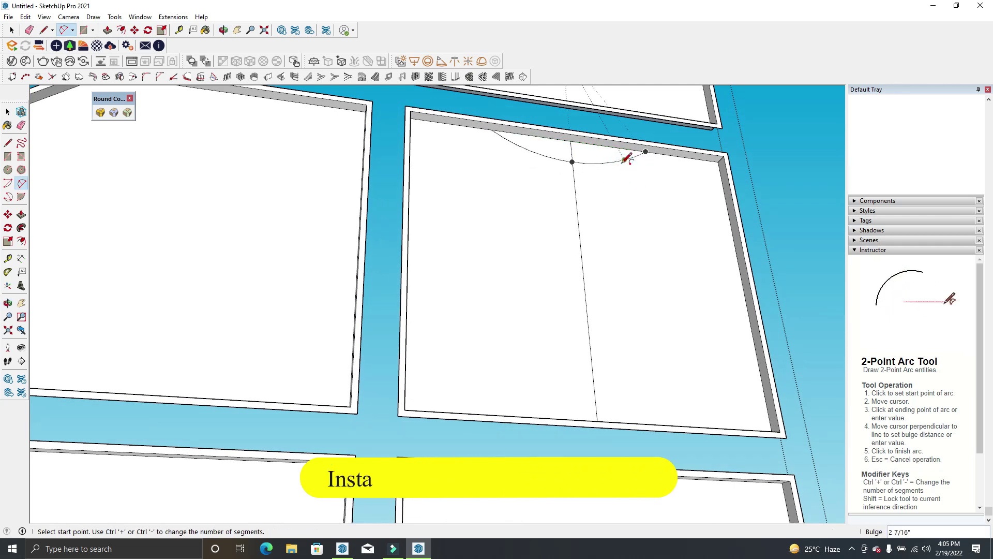
key(space)
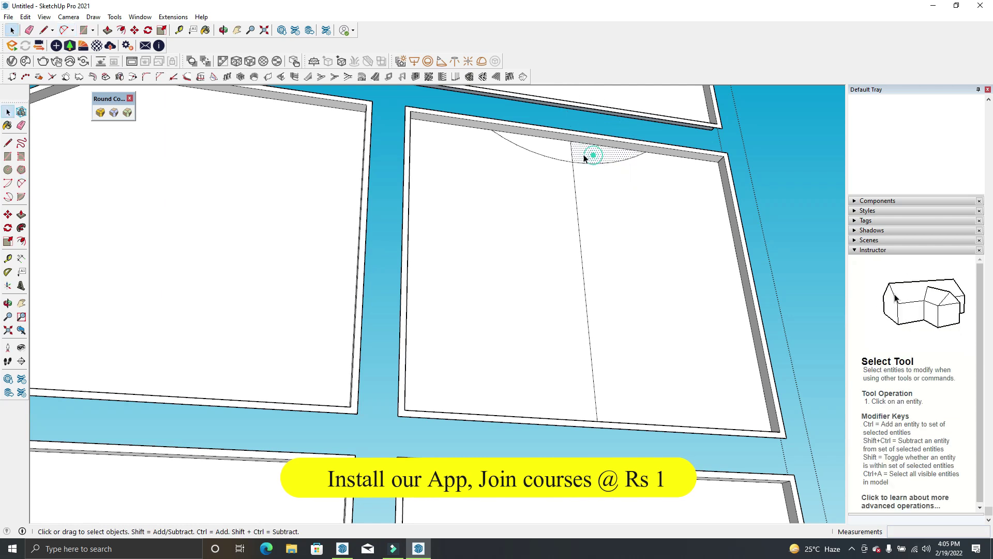
Start a Ctrl-copy Move from the window corner, then cancel it
mouse_move(631, 195)
middle_down()
mouse_move(712, 378)
mouse_move(699, 390)
middle_up()
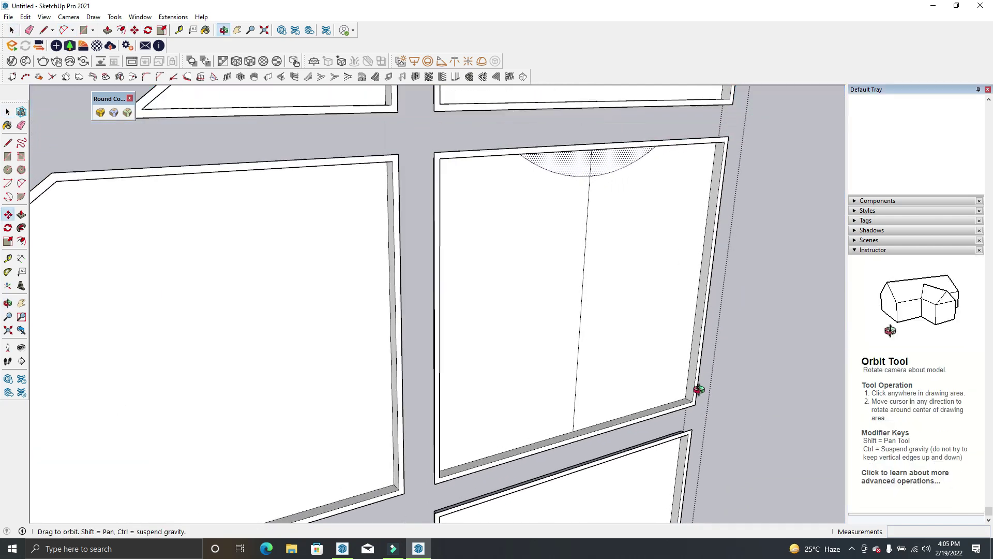
scroll(684, 397, up, 3)
key(m)
click(692, 397)
key(ctrl)
scroll(627, 287, down, 3)
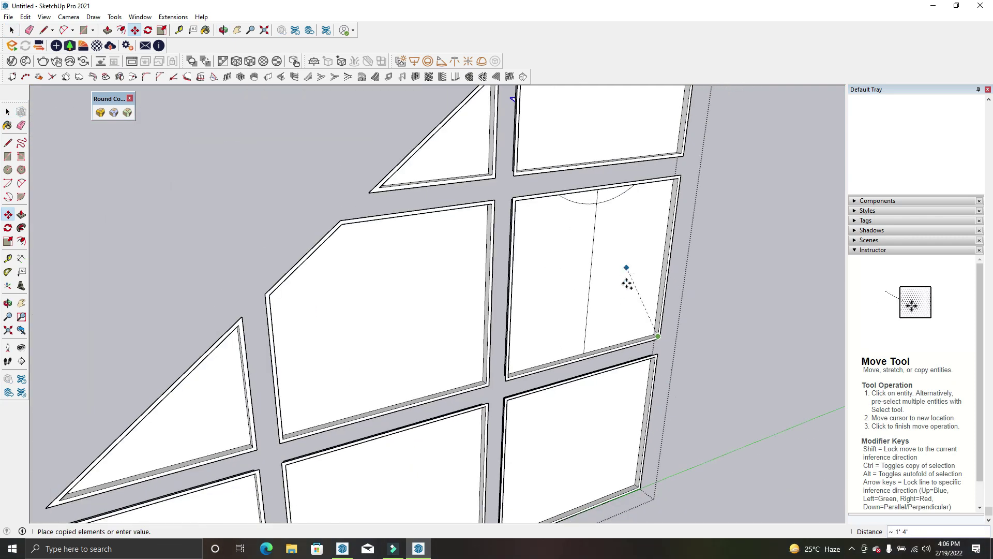
scroll(628, 285, up, 4)
scroll(643, 429, up, 3)
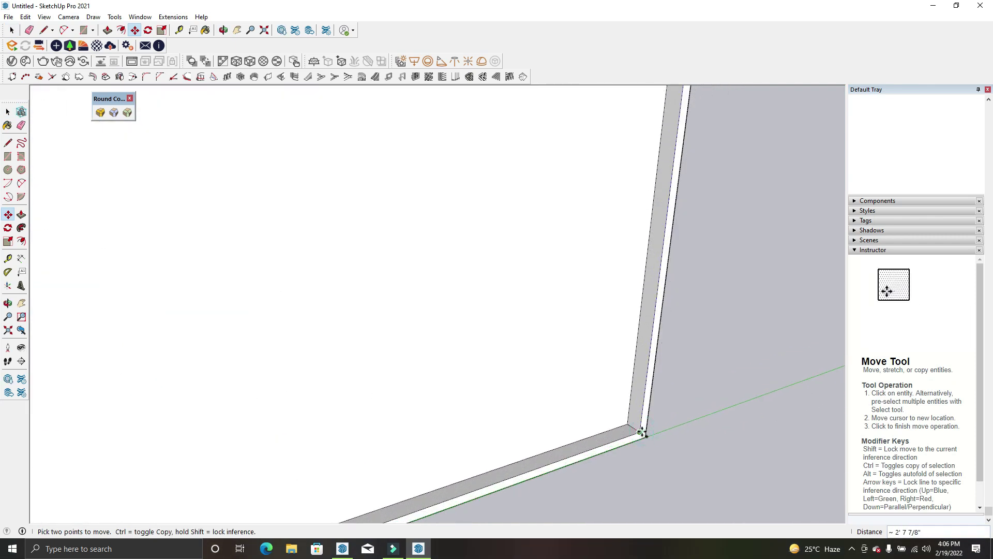
click(642, 431)
scroll(642, 431, down, 4)
scroll(683, 311, up, 2)
scroll(683, 310, up, 1)
scroll(683, 310, up, 1)
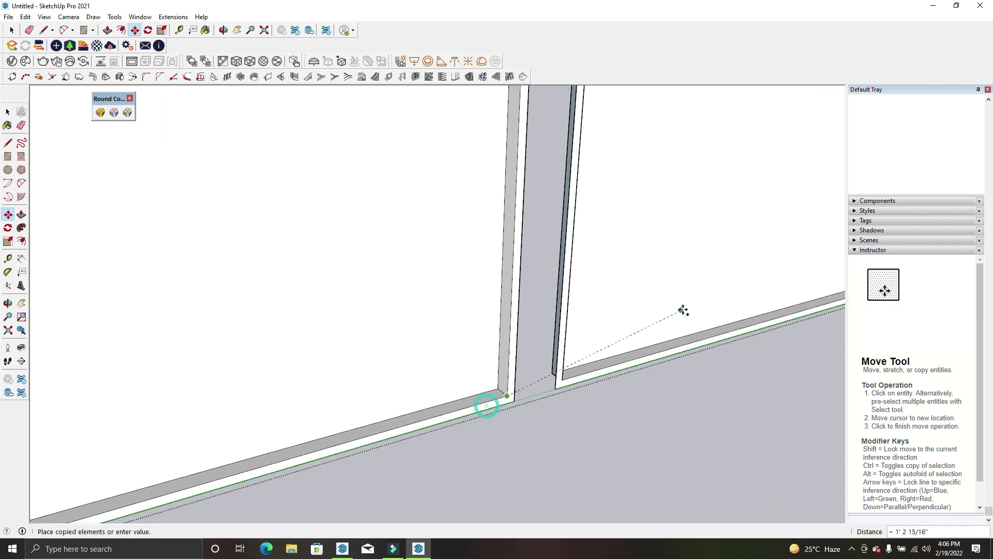
scroll(483, 388, down, 4)
scroll(496, 366, up, 1)
scroll(470, 360, down, 1)
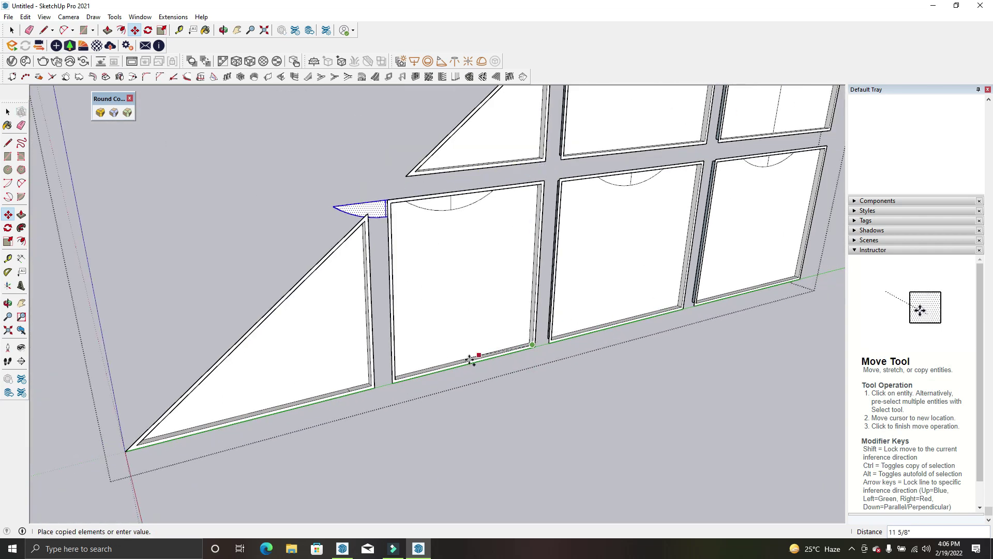
scroll(469, 341, down, 2)
middle_drag(466, 322, 630, 262)
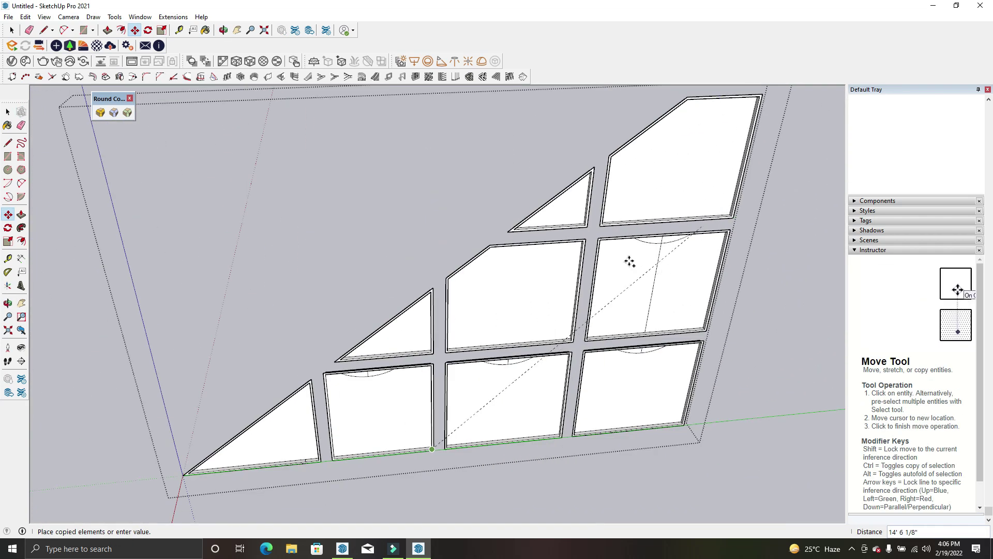
scroll(558, 331, up, 1)
scroll(575, 343, up, 1)
scroll(581, 343, down, 2)
mouse_move(510, 321)
middle_down()
mouse_move(616, 317)
mouse_move(643, 115)
mouse_move(430, 266)
mouse_move(499, 291)
mouse_move(563, 244)
mouse_move(523, 257)
middle_up()
key(space)
Draw a vertical divider line in another pane
key(l)
mouse_move(457, 191)
middle_down()
mouse_move(455, 382)
mouse_move(499, 257)
mouse_move(494, 218)
mouse_move(506, 426)
mouse_move(483, 428)
mouse_move(692, 192)
middle_up()
click(494, 219)
click(483, 417)
key(space)
Copy the arc from its midpoint to the tops of the other panes
key(m)
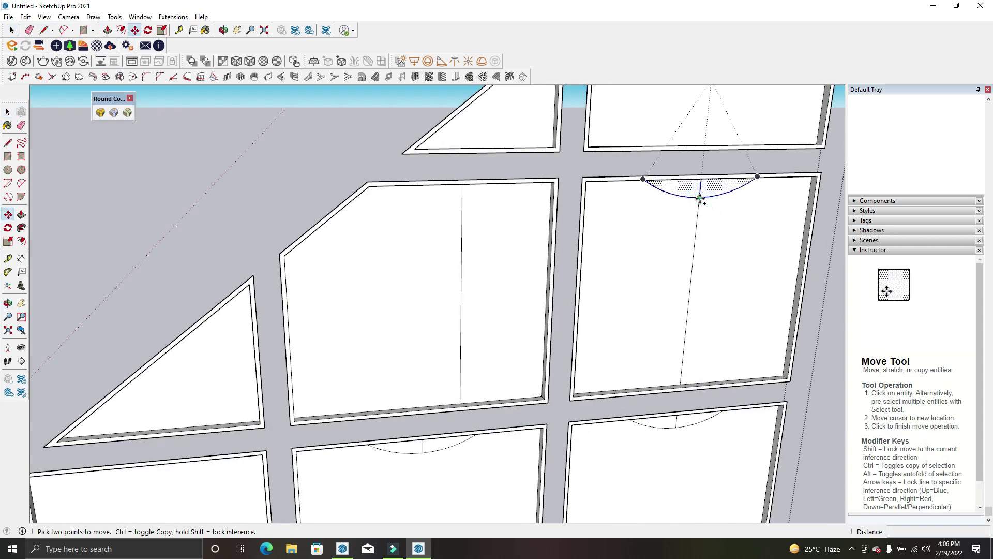
ctrl+click(700, 197)
click(463, 207)
mouse_move(517, 228)
middle_down()
mouse_move(370, 255)
mouse_move(501, 328)
middle_up()
ctrl+click(532, 306)
middle_drag(501, 217, 379, 381)
scroll(392, 455, up, 3)
click(392, 455)
mouse_move(392, 455)
middle_down()
mouse_move(344, 340)
mouse_move(273, 224)
mouse_move(262, 180)
mouse_move(350, 388)
middle_up()
Orbit in closer to inspect the arched window panels
key(e)
mouse_move(521, 217)
middle_down()
mouse_move(621, 251)
mouse_move(628, 326)
mouse_move(523, 142)
mouse_move(440, 298)
mouse_move(553, 318)
middle_up()
mouse_move(434, 326)
middle_down()
mouse_move(382, 193)
mouse_move(581, 233)
middle_up()
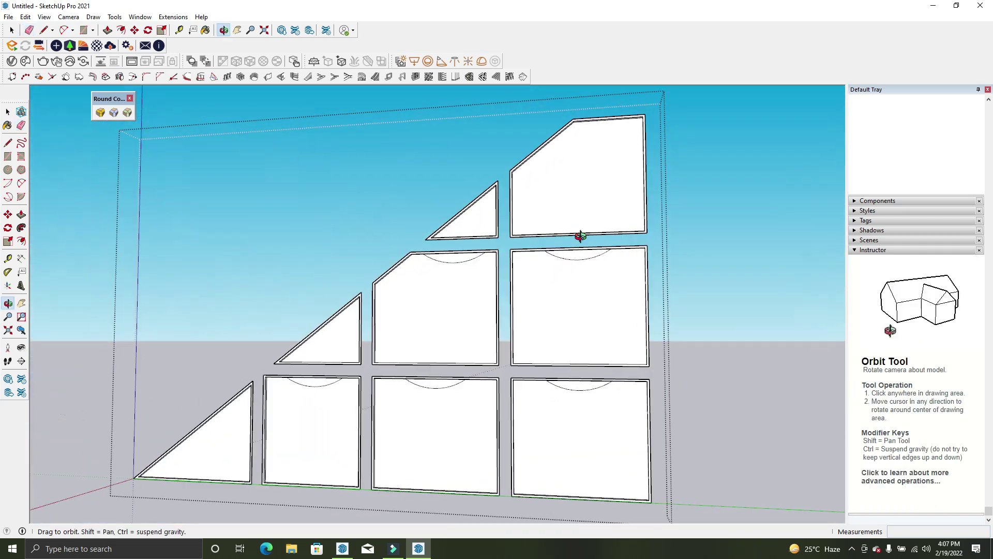
Push the pane face below the arc 1" into the frame
scroll(534, 224, up, 3)
key(p)
scroll(572, 239, up, 2)
click(609, 262)
scroll(603, 268, down, 1)
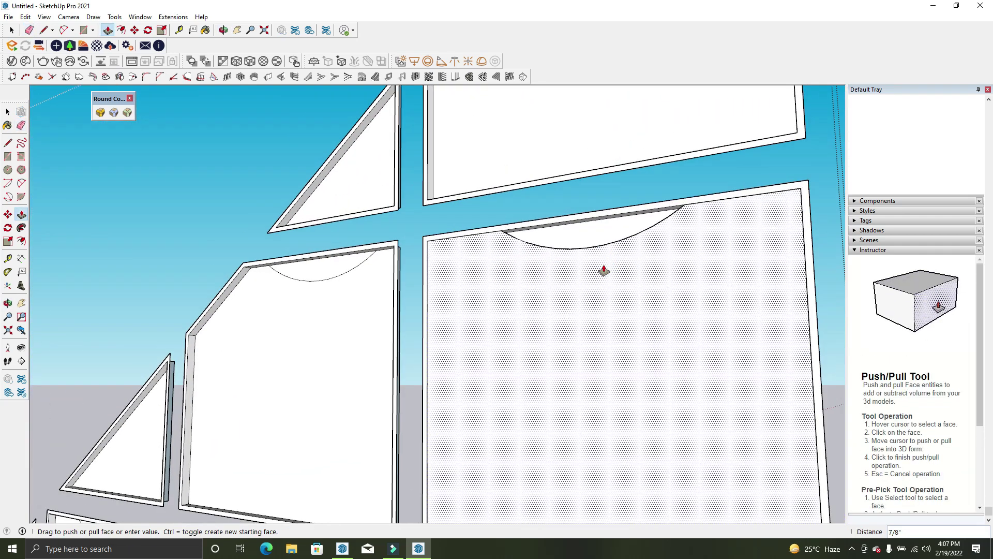
middle_drag(611, 273, 539, 271)
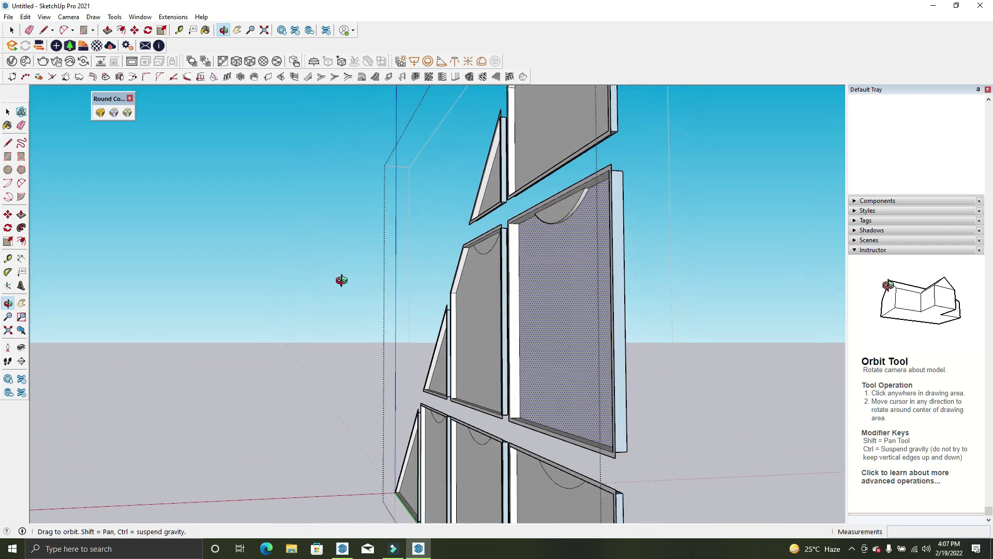
text(.5)
key(Return)
Orbit from the window panels around to the staircase opening
mouse_move(573, 262)
middle_down()
mouse_move(572, 111)
mouse_move(493, 280)
middle_up()
scroll(496, 269, down, 3)
mouse_move(440, 383)
middle_down()
mouse_move(793, 355)
mouse_move(746, 261)
middle_up()
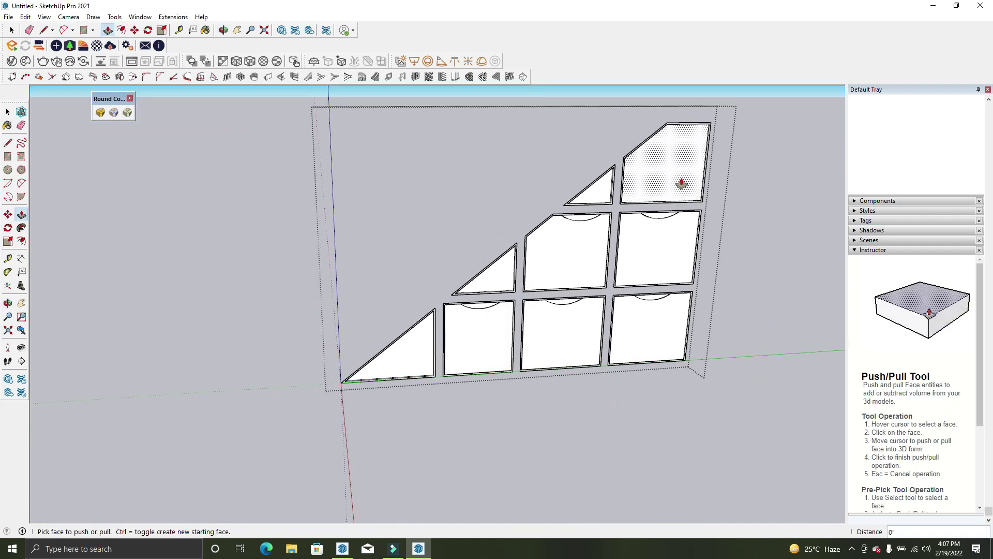
key(space)
mouse_move(665, 206)
middle_down()
mouse_move(541, 317)
mouse_move(563, 302)
mouse_move(632, 306)
mouse_move(495, 315)
mouse_move(366, 390)
mouse_move(338, 423)
mouse_move(687, 421)
mouse_move(700, 377)
mouse_move(683, 284)
mouse_move(717, 343)
mouse_move(580, 376)
mouse_move(377, 294)
middle_up()
scroll(580, 377, up, 3)
scroll(328, 275, up, 3)
scroll(492, 304, down, 3)
mouse_move(492, 304)
middle_down()
mouse_move(455, 421)
mouse_move(399, 199)
middle_up()
scroll(389, 216, up, 3)
scroll(389, 216, up, 1)
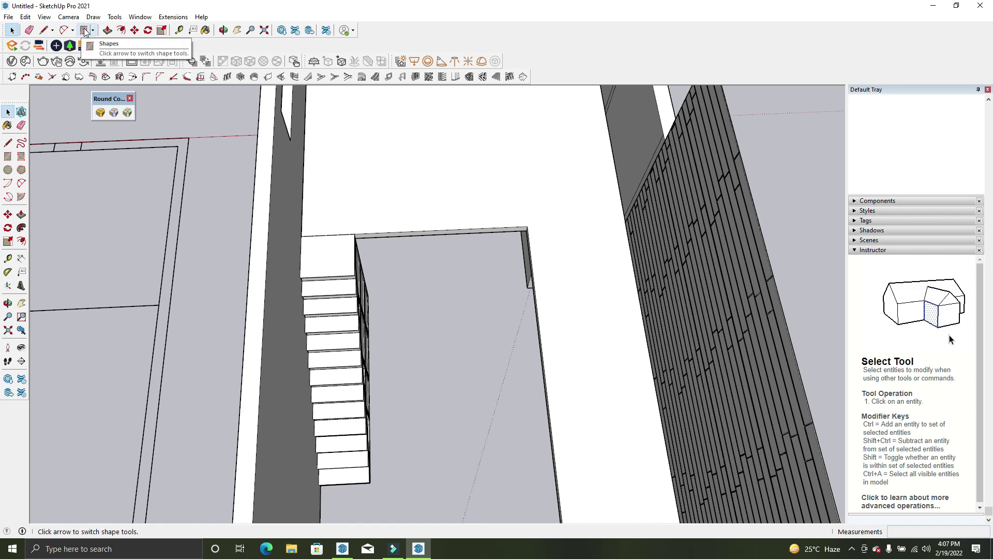
Draw a 9" square with the Rectangle tool at the stair top
click(44, 30)
scroll(344, 228, up, 2)
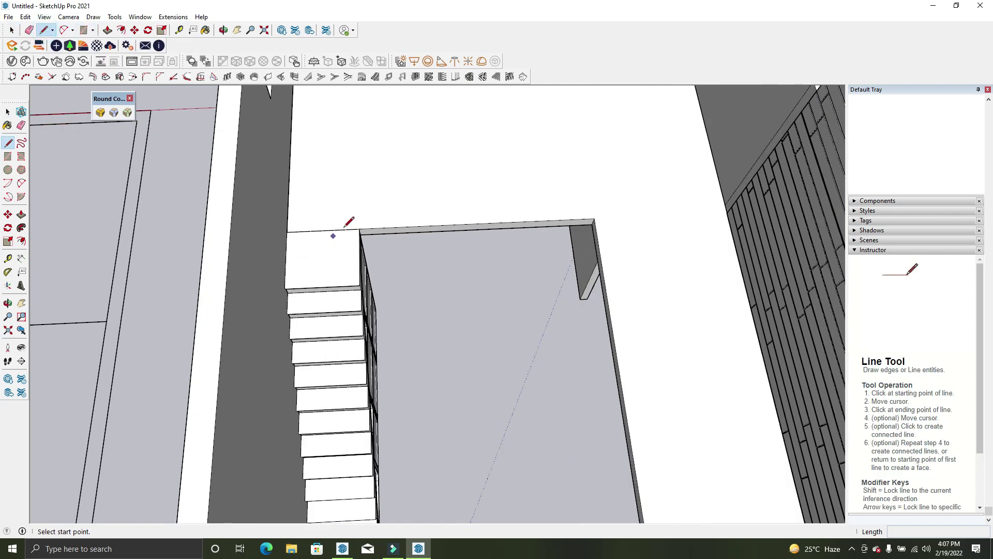
scroll(345, 226, up, 1)
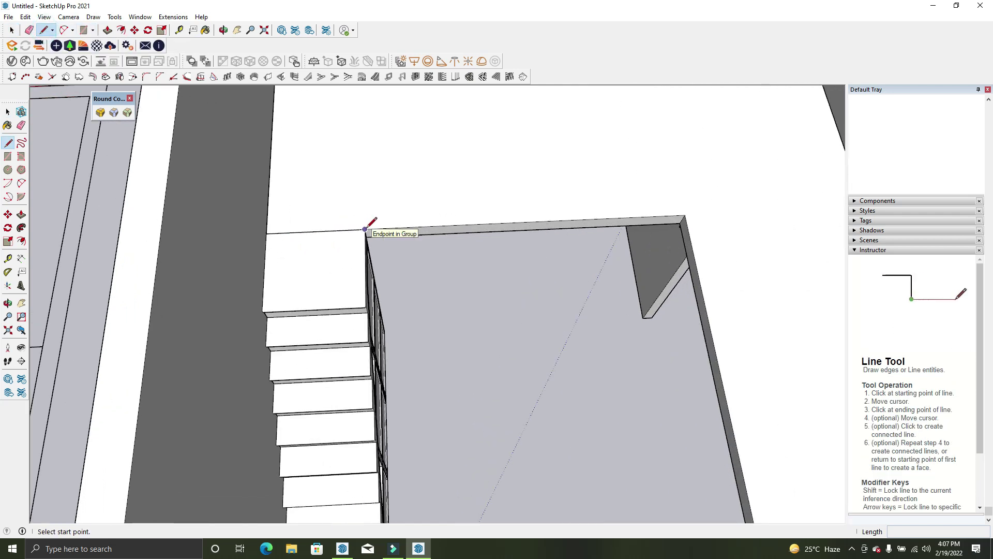
key(r)
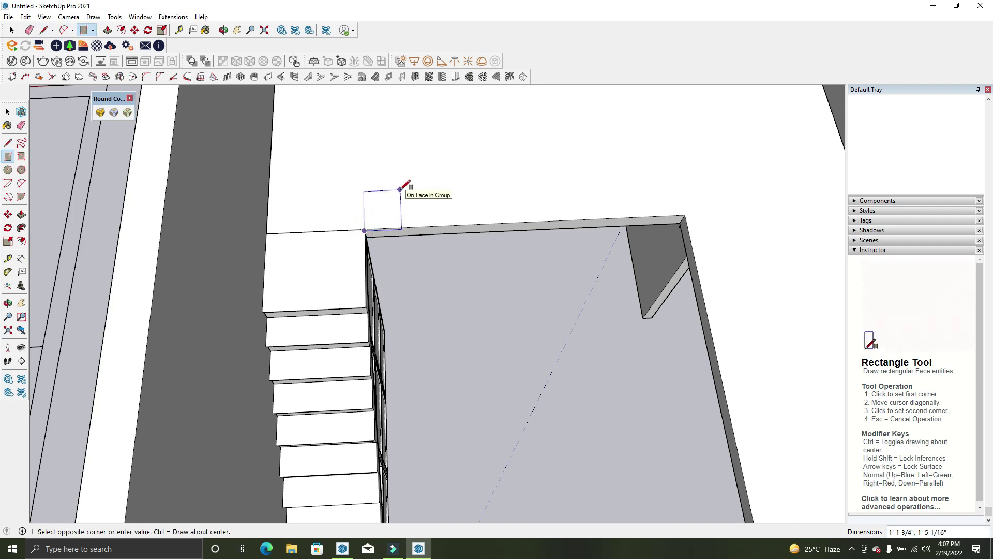
text(9,9)
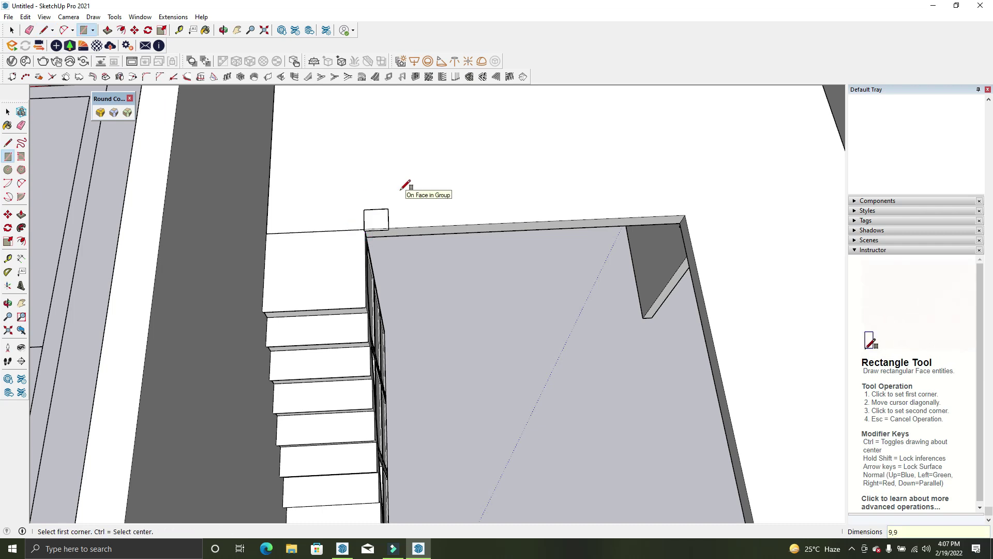
mouse_move(405, 187)
middle_down()
mouse_move(401, 226)
mouse_move(348, 219)
mouse_move(390, 239)
middle_up()
scroll(371, 231, up, 3)
key(space)
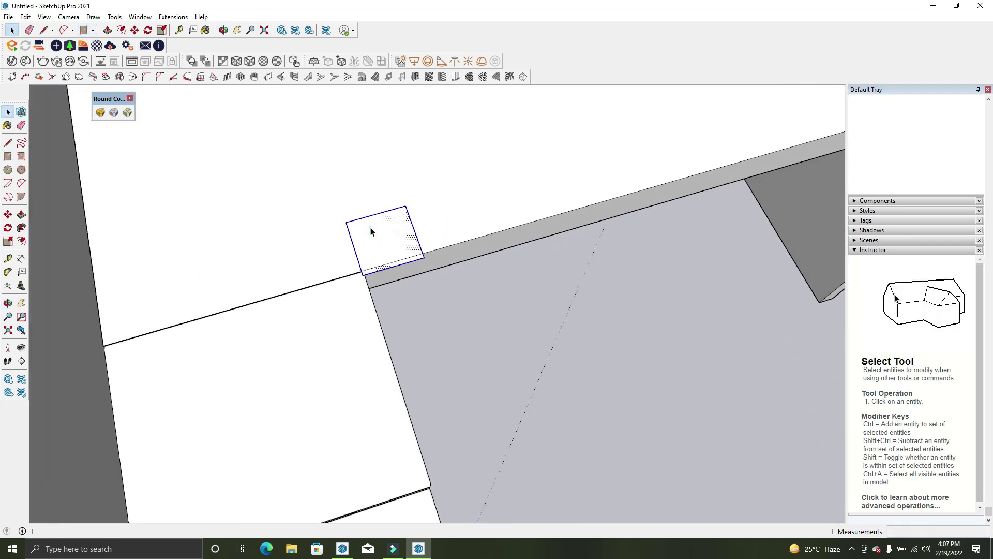
Move the square by its lower-left corner onto the wall corner
key(m)
click(362, 272)
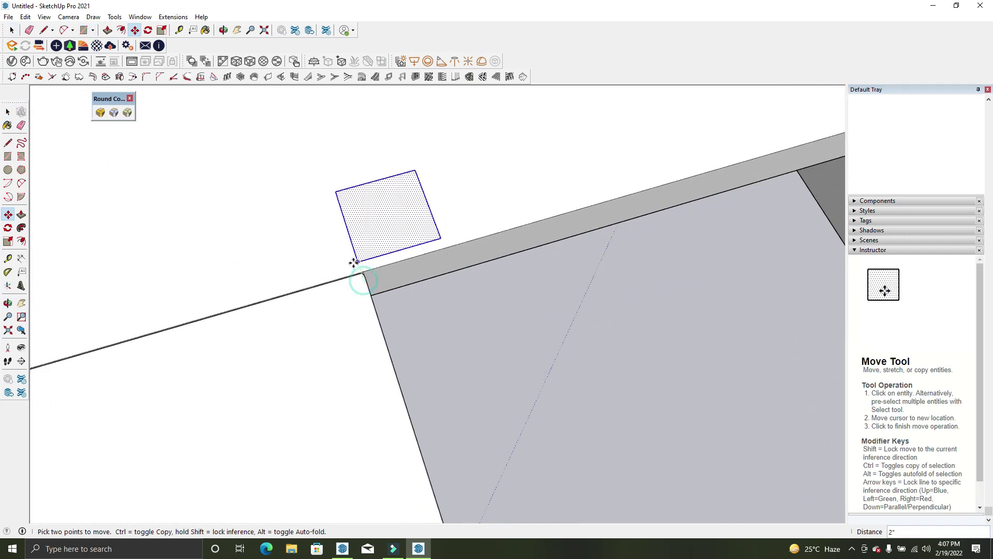
middle_drag(363, 273, 206, 195)
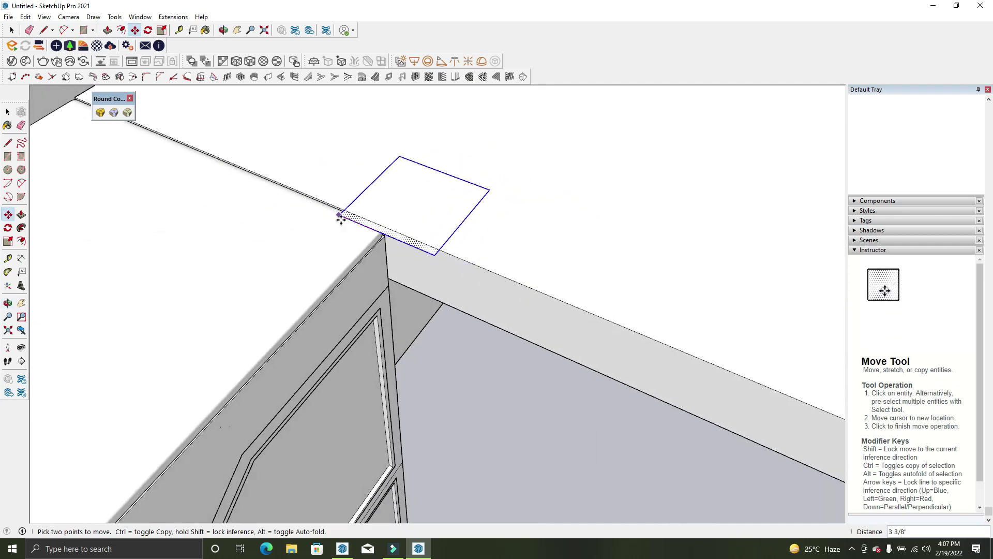
scroll(405, 217, up, 2)
click(417, 232)
mouse_move(360, 237)
middle_down()
mouse_move(353, 337)
mouse_move(424, 333)
mouse_move(423, 300)
middle_up()
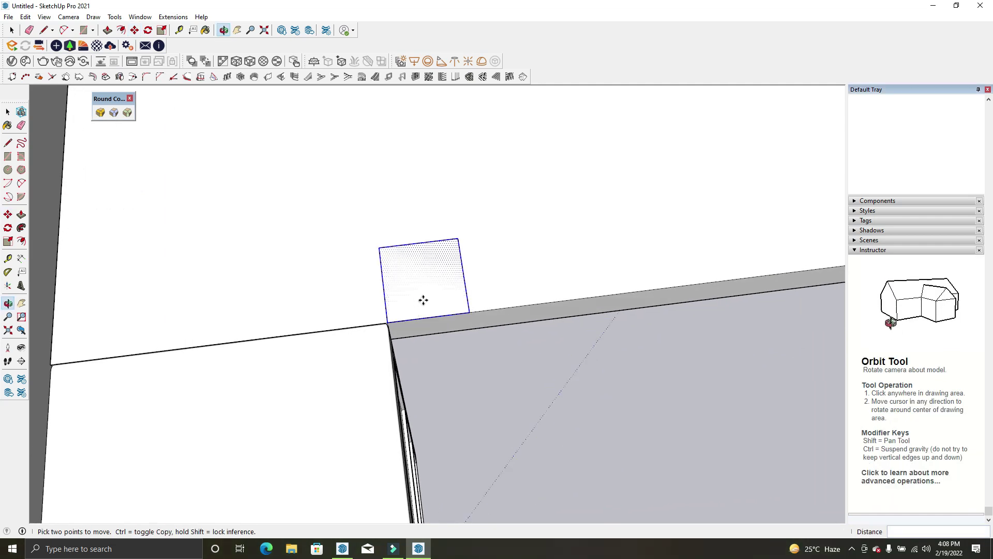
key(space)
Make the square a group and start a line at its top edge
right_click(436, 278)
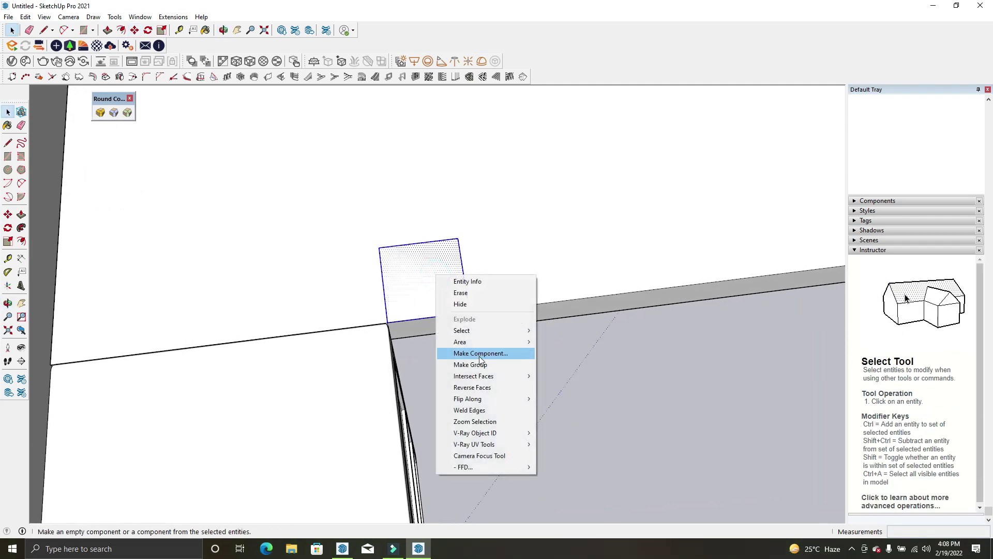
click(479, 364)
middle_drag(428, 277, 443, 310)
key(l)
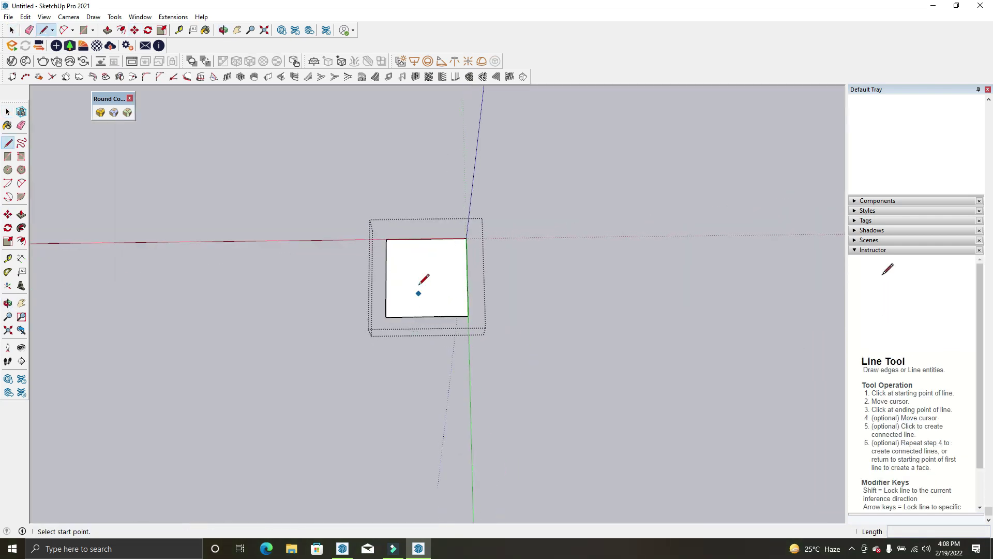
click(426, 238)
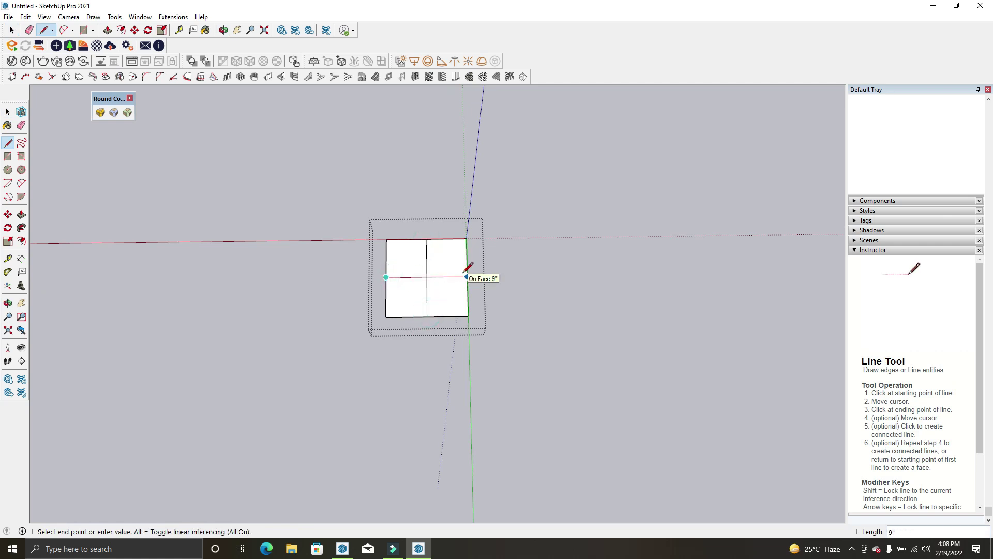
Draw a quarter-circle 2-Point Arc at the square's top-left corner
click(64, 30)
scroll(386, 245, up, 3)
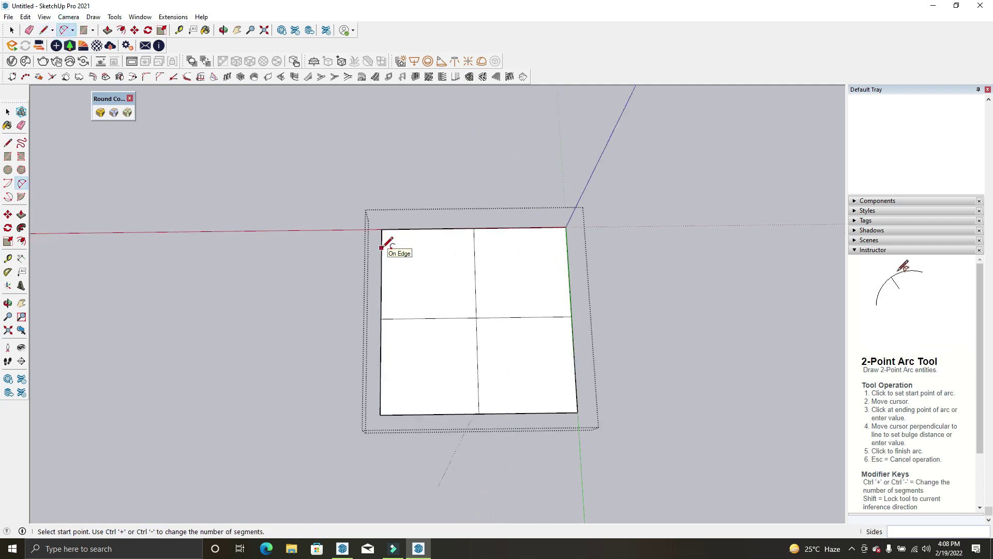
click(381, 247)
scroll(393, 239, up, 2)
click(408, 229)
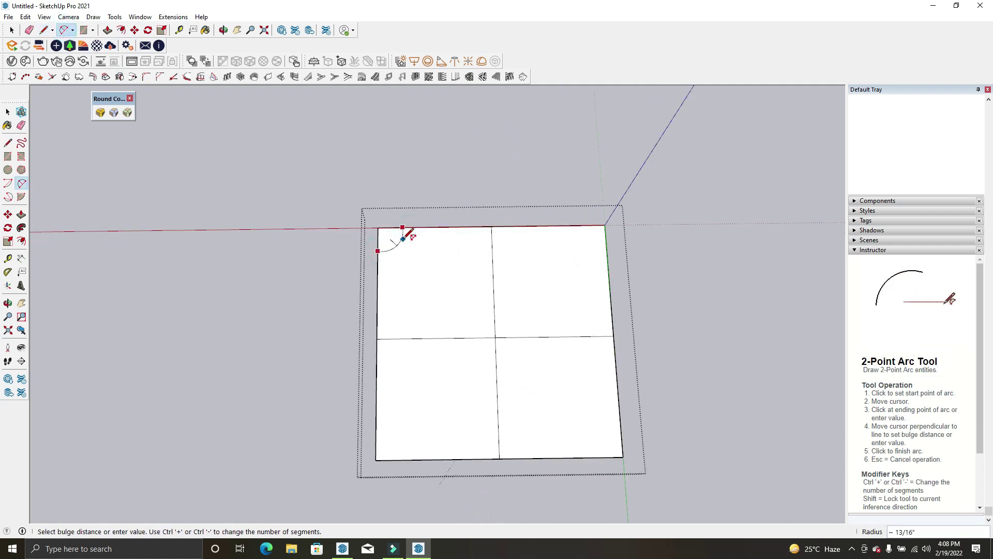
click(418, 262)
key(space)
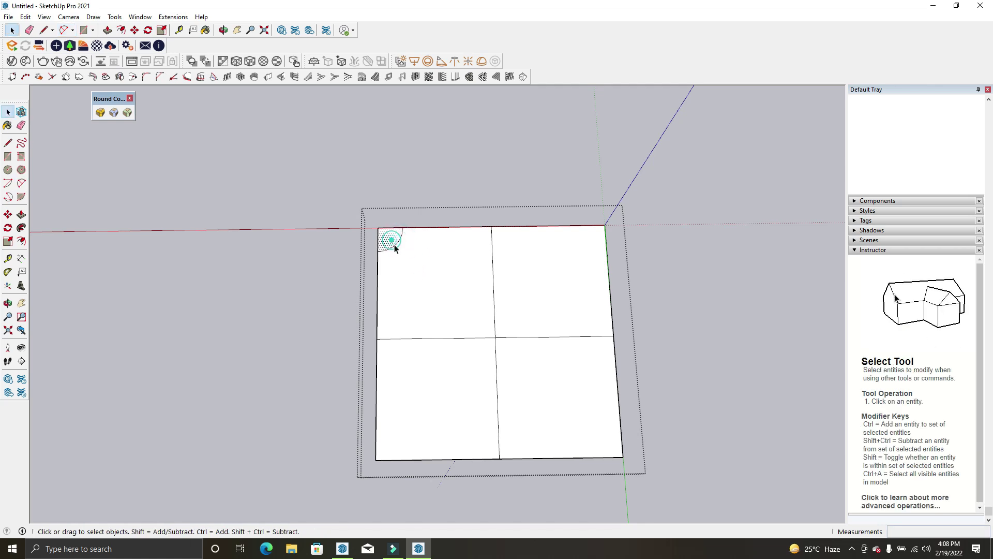
Rotate-copy the corner arc with Ctrl to the other corners
key(m)
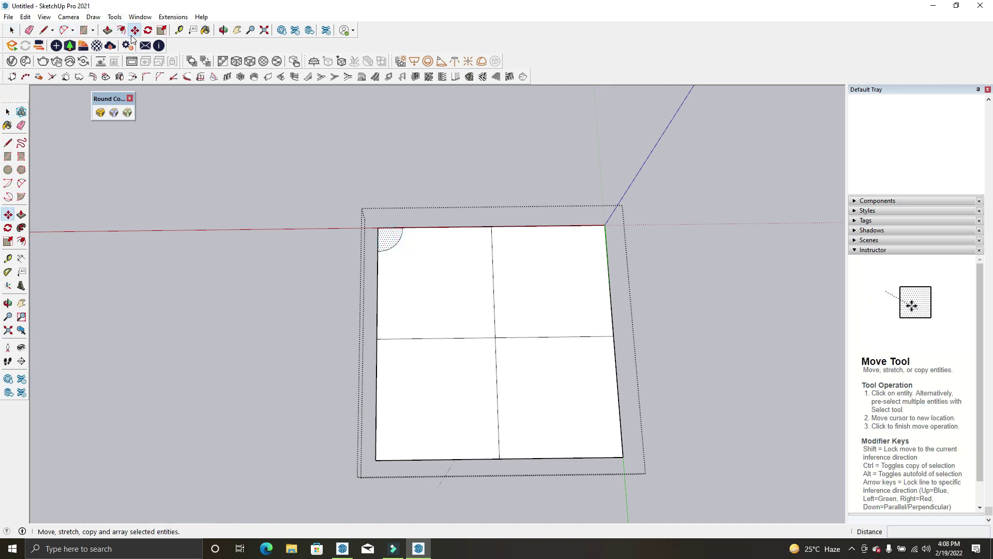
click(147, 29)
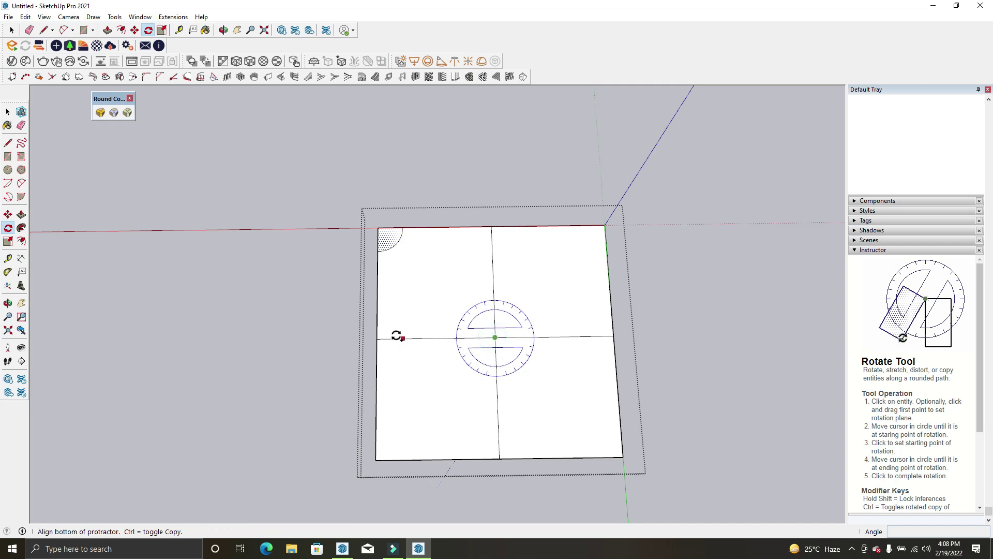
click(384, 338)
click(493, 284)
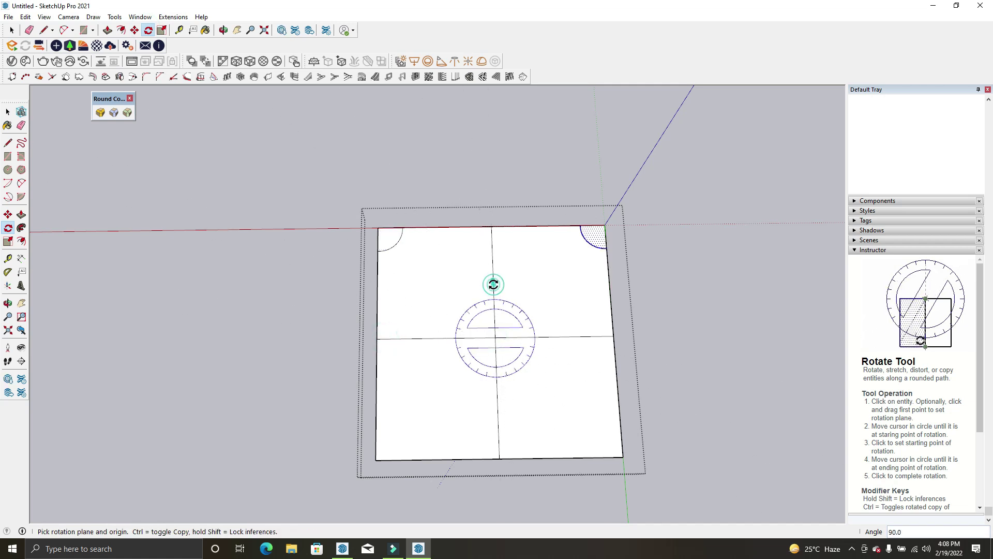
mouse_move(496, 278)
middle_down()
mouse_move(523, 290)
mouse_move(483, 284)
middle_up()
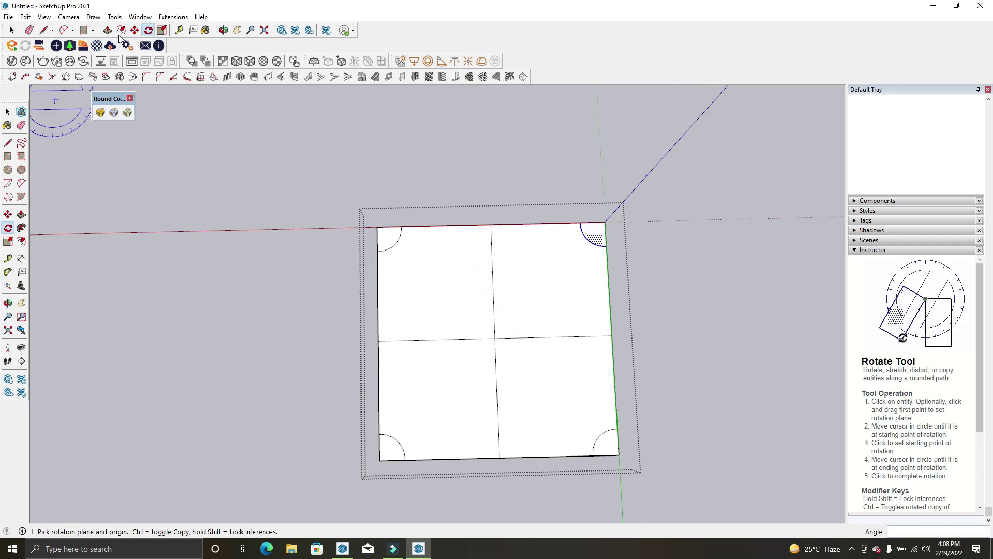
click(65, 31)
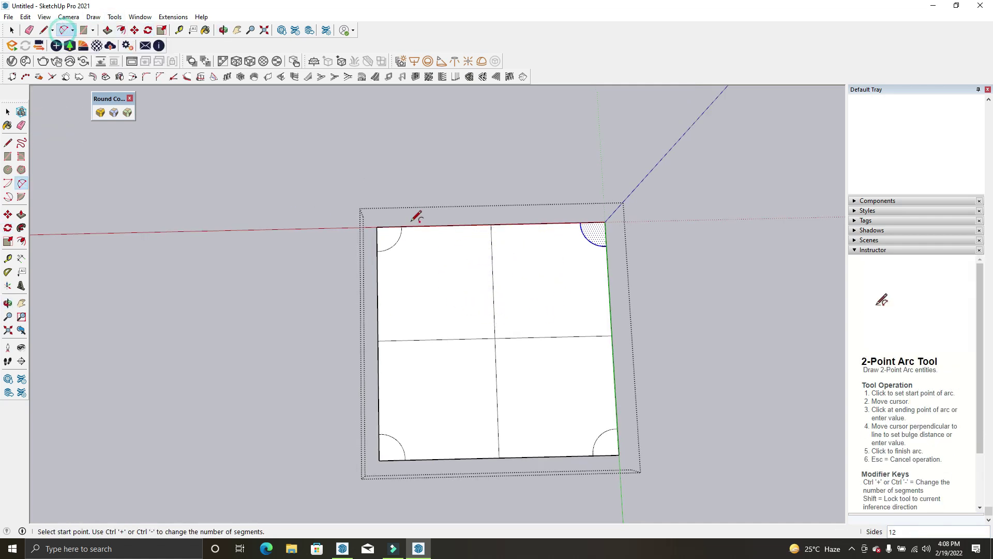
Draw a wide arc mid top edge and rotate-copy it to the right side
click(446, 225)
click(536, 224)
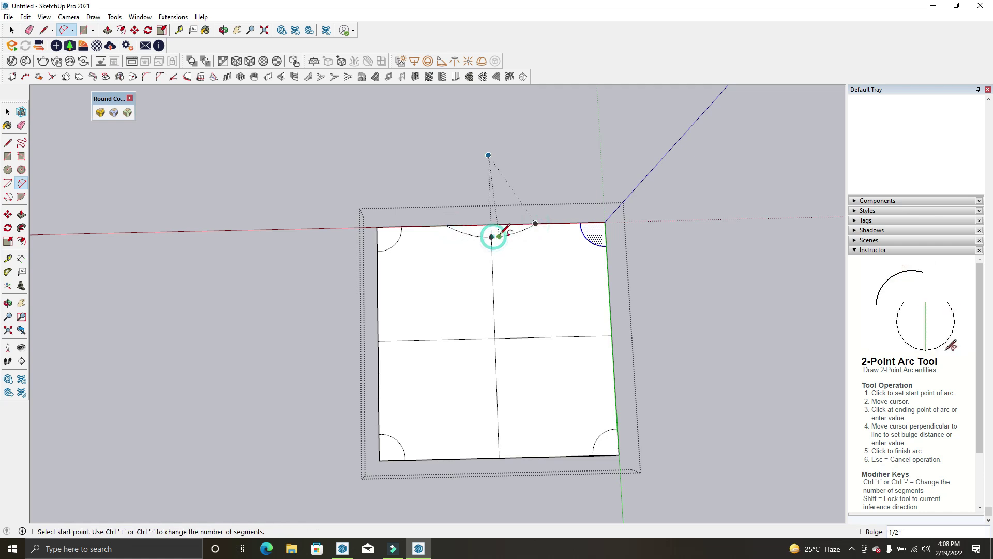
key(space)
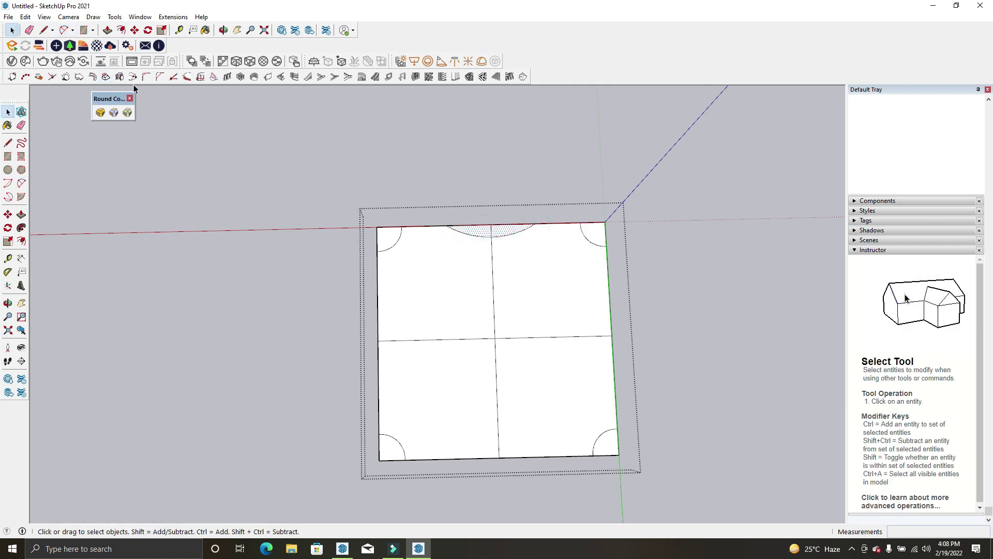
click(159, 30)
click(147, 30)
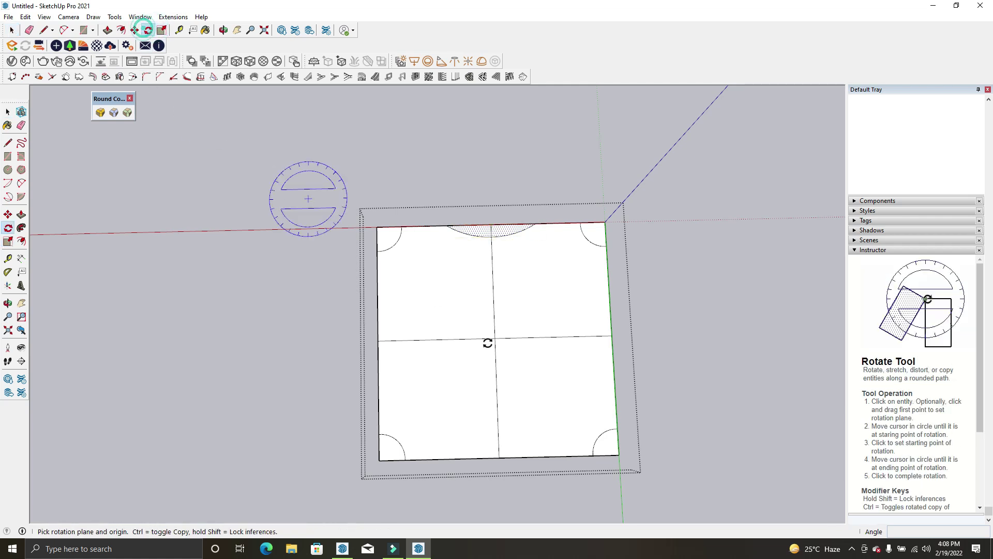
click(493, 299)
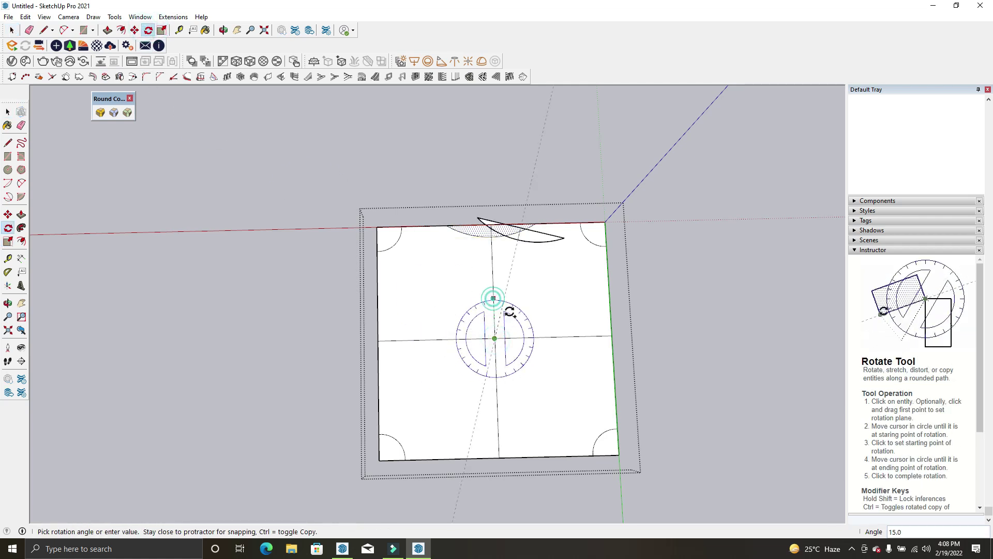
click(525, 335)
mouse_move(526, 335)
middle_down()
mouse_move(568, 266)
mouse_move(211, 105)
middle_up()
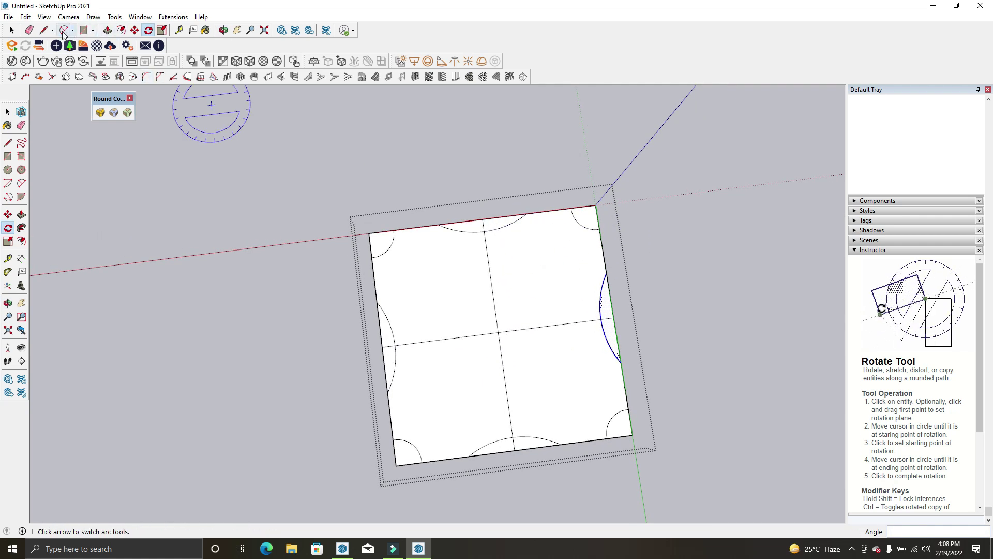
Draw a small 2-Point Arc beside the corner arc
click(63, 32)
scroll(531, 215, up, 3)
scroll(527, 220, up, 2)
click(663, 204)
click(658, 204)
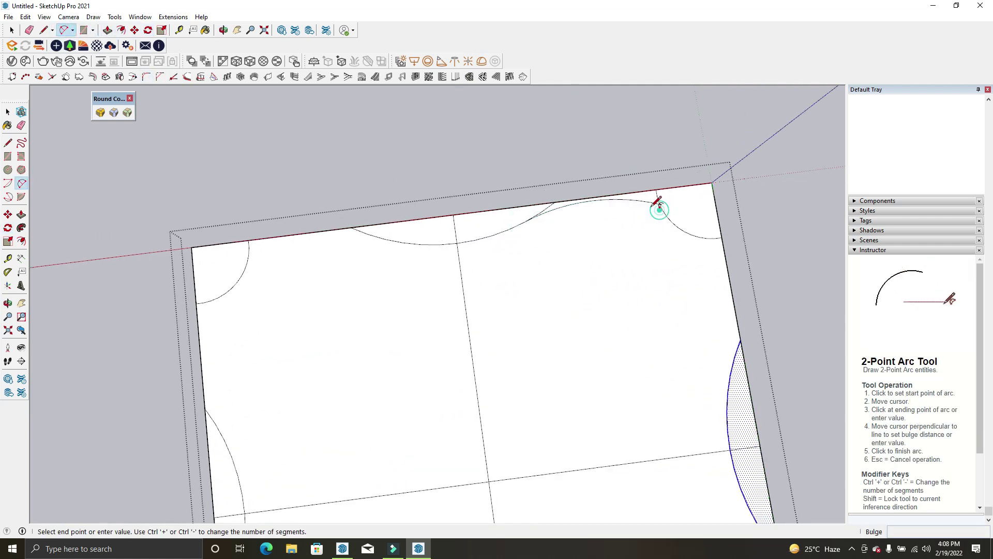
key(space)
scroll(652, 202, down, 1)
Begin a Ctrl-copy Move of the selected face, then cancel it
key(q)
scroll(482, 394, down, 1)
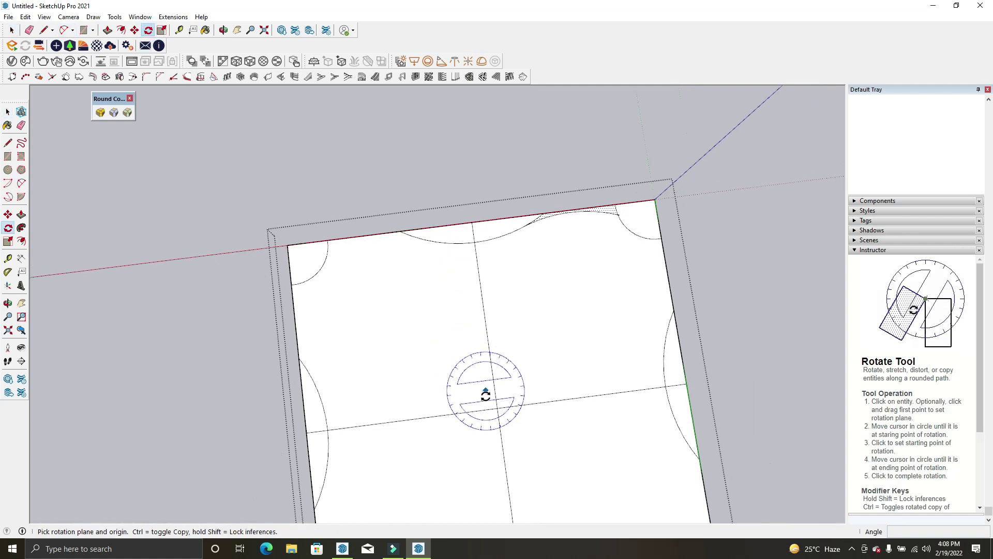
key(m)
click(685, 383)
key(ctrl)
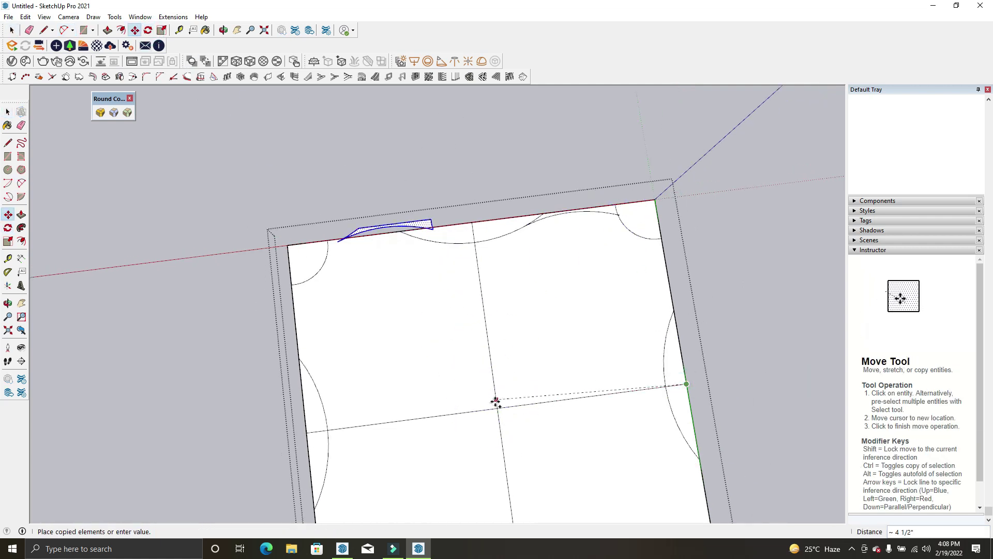
key(Escape)
Try an arc and a line from the corner arc's endpoint, abandoning both
key(a)
scroll(268, 224, up, 1)
click(328, 256)
key(Escape)
scroll(716, 206, up, 1)
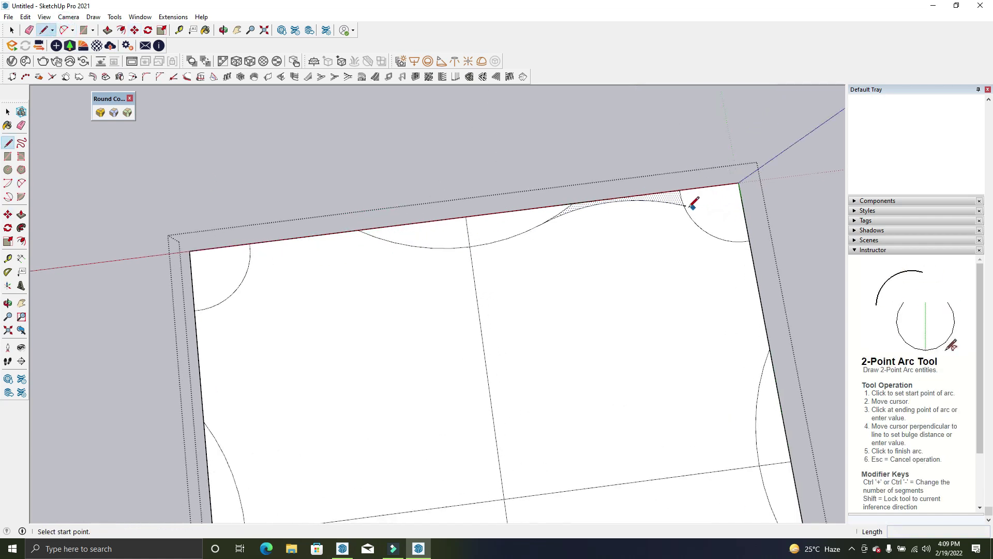
key(l)
click(686, 206)
mouse_move(387, 261)
middle_down()
mouse_move(517, 85)
mouse_move(377, 221)
mouse_move(176, 271)
mouse_move(338, 324)
middle_up()
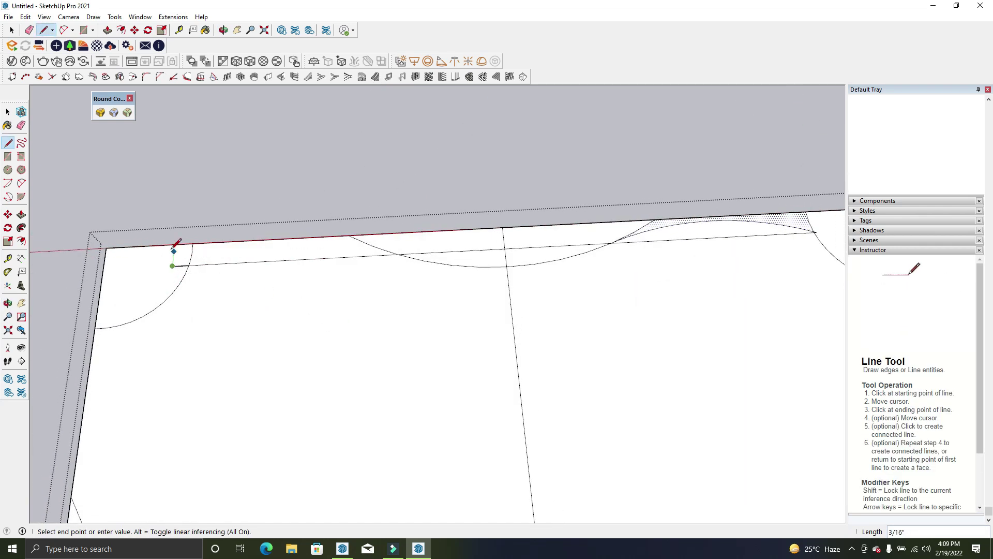
key(e)
Draw connecting arcs from the corner arc to the middle arc along the top edge
click(65, 30)
click(189, 265)
click(398, 255)
scroll(297, 246, up, 1)
mouse_move(297, 234)
middle_down()
mouse_move(284, 323)
mouse_move(317, 282)
middle_up()
click(382, 273)
Finish the top connecting arc and erase the straight top edge above the arcs
click(172, 315)
mouse_move(211, 288)
middle_down()
mouse_move(517, 338)
mouse_move(378, 274)
middle_up()
key(e)
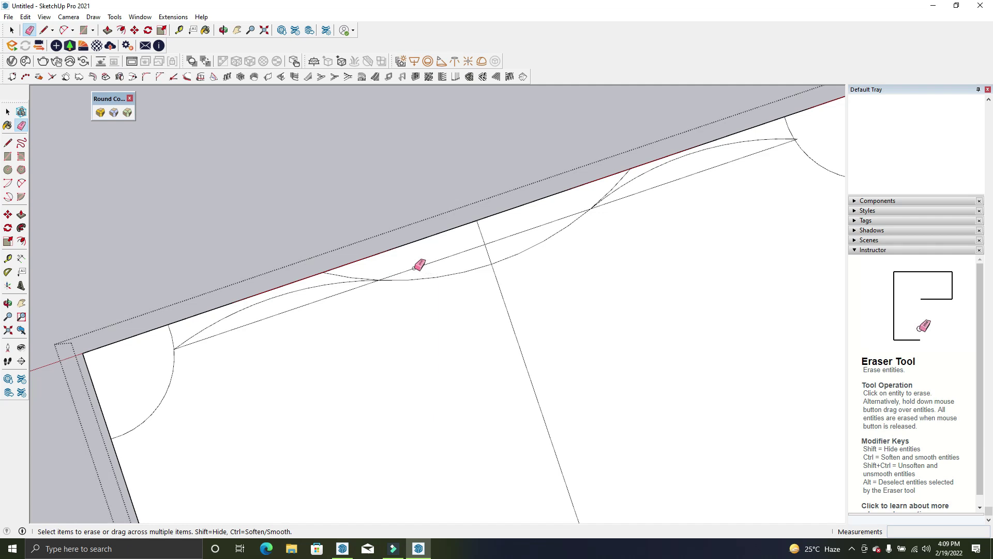
drag(483, 242, 554, 205)
shift+middle_drag(554, 206, 636, 166)
drag(636, 166, 773, 145)
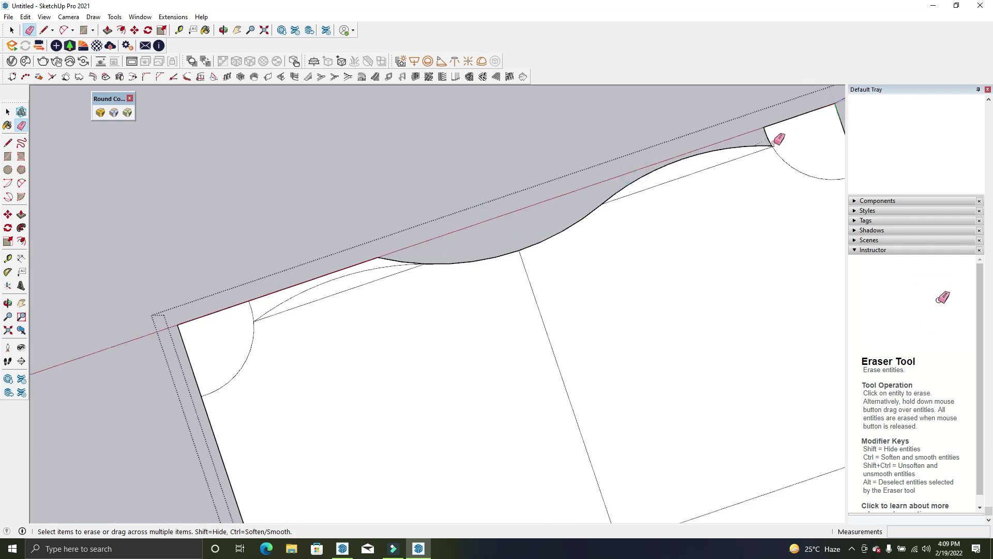
drag(370, 259, 370, 259)
Select the curved top edge and arcs, then rotate copies onto the remaining sides
scroll(370, 259, down, 1)
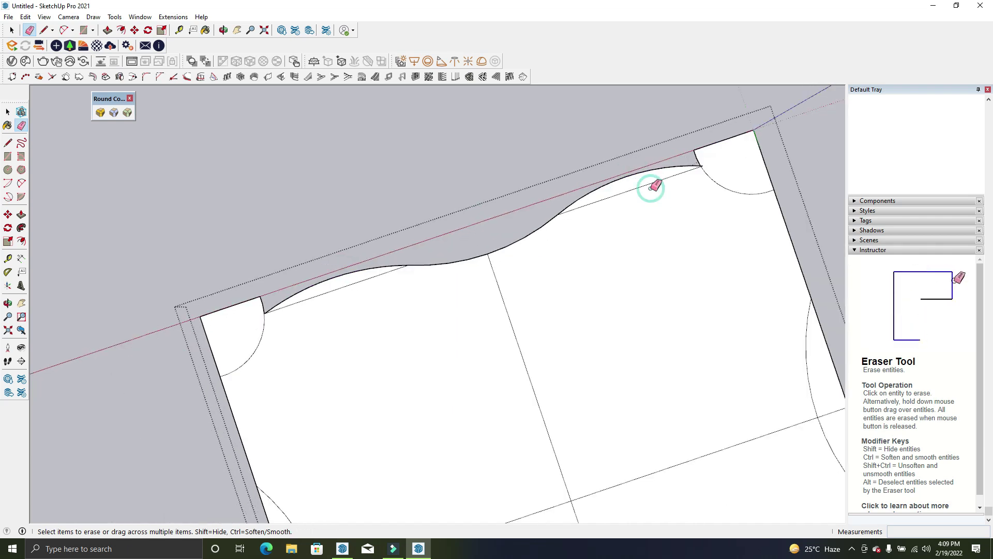
key(space)
scroll(599, 203, down, 2)
click(599, 204)
ctrl+click(384, 275)
scroll(467, 251, down, 1)
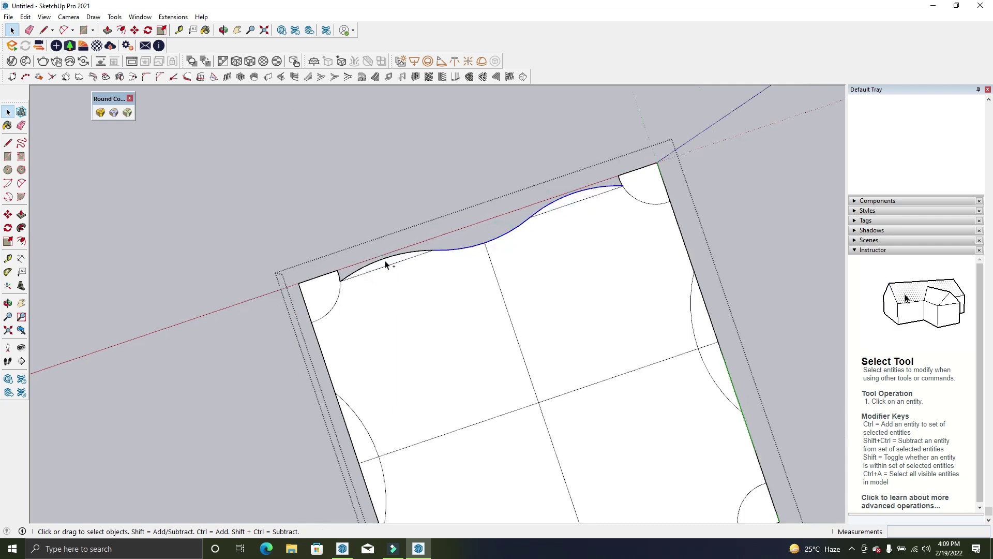
key(q)
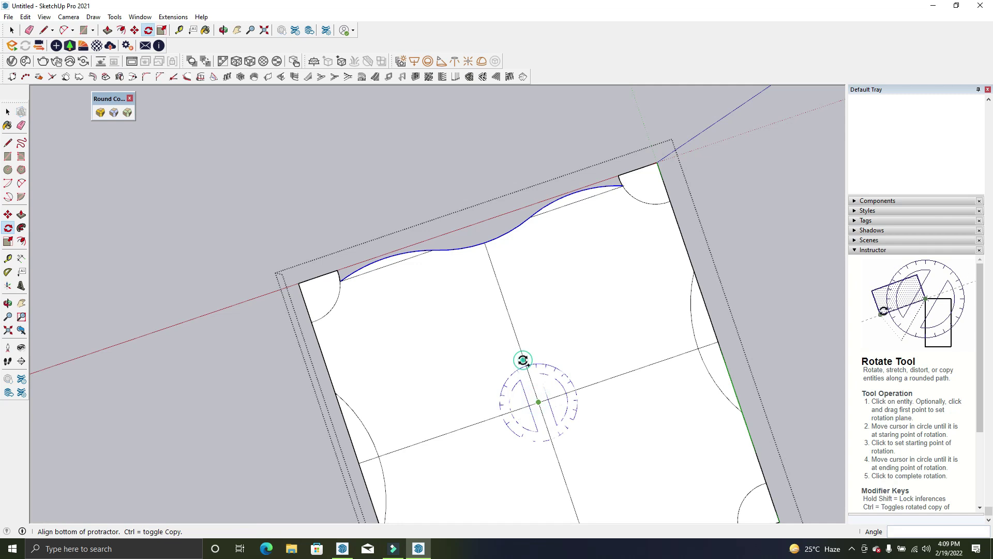
click(523, 359)
click(576, 390)
key(Return)
Erase leftover edges at the top-right and left sides, undoing one accidental erase
key(e)
click(651, 164)
click(673, 202)
key(ctrl+z)
scroll(711, 341, down, 1)
scroll(719, 373, up, 1)
scroll(717, 355, up, 1)
scroll(701, 317, up, 1)
scroll(698, 321, down, 1)
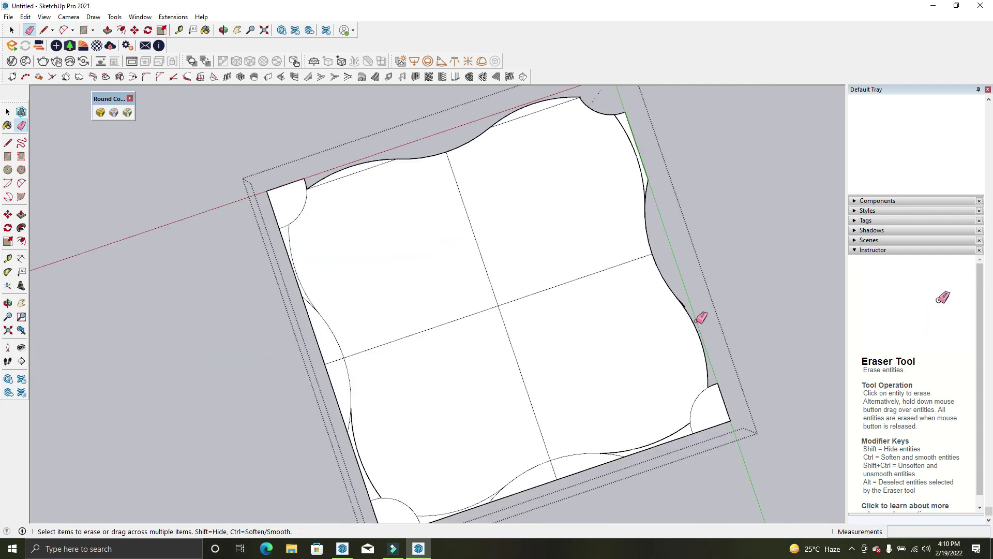
scroll(698, 319, up, 3)
scroll(687, 299, down, 3)
scroll(592, 412, up, 2)
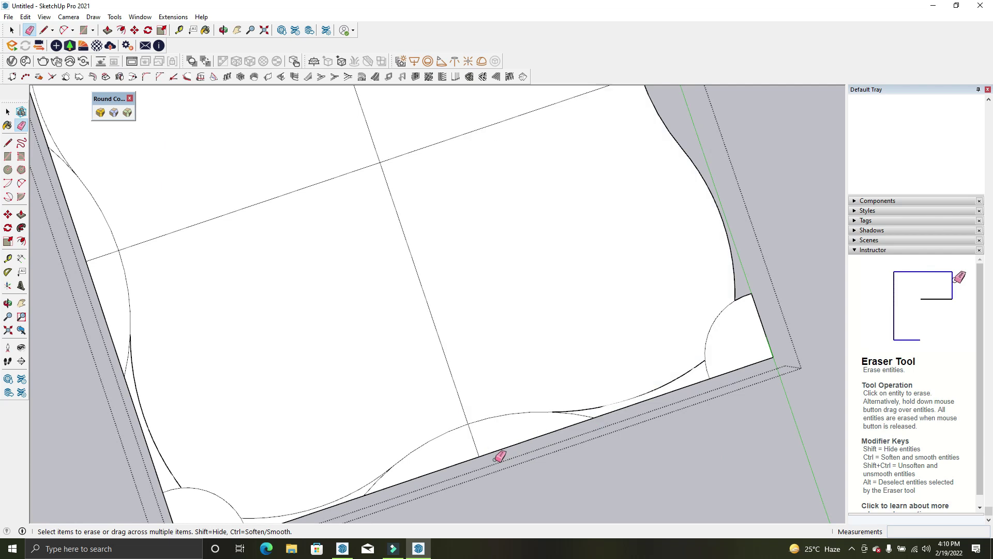
scroll(485, 426, down, 2)
scroll(511, 440, up, 2)
scroll(510, 439, up, 1)
click(325, 323)
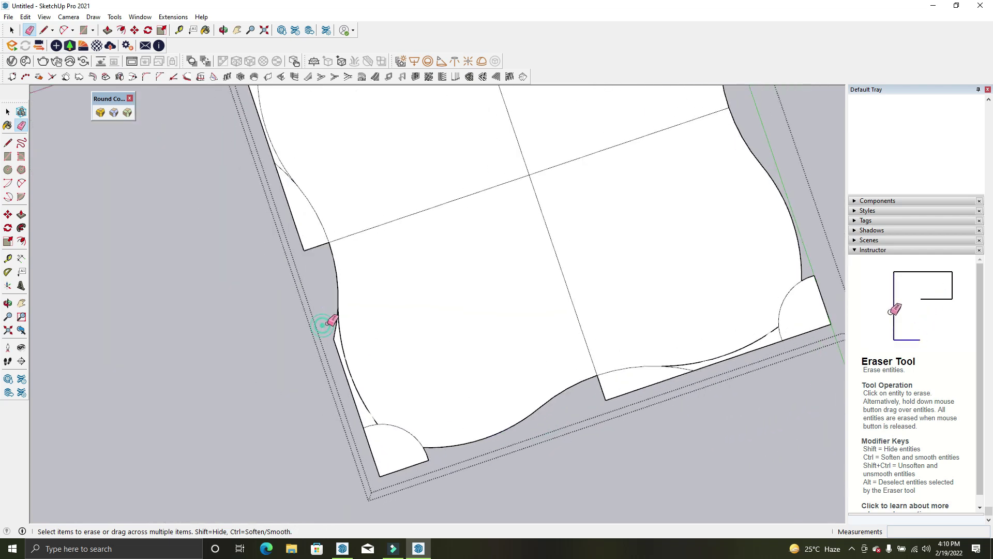
Erase the small top-left corner piece and the crossing interior lines
middle_drag(314, 280, 319, 247)
scroll(297, 201, down, 3)
middle_drag(297, 202, 497, 224)
scroll(700, 261, up, 3)
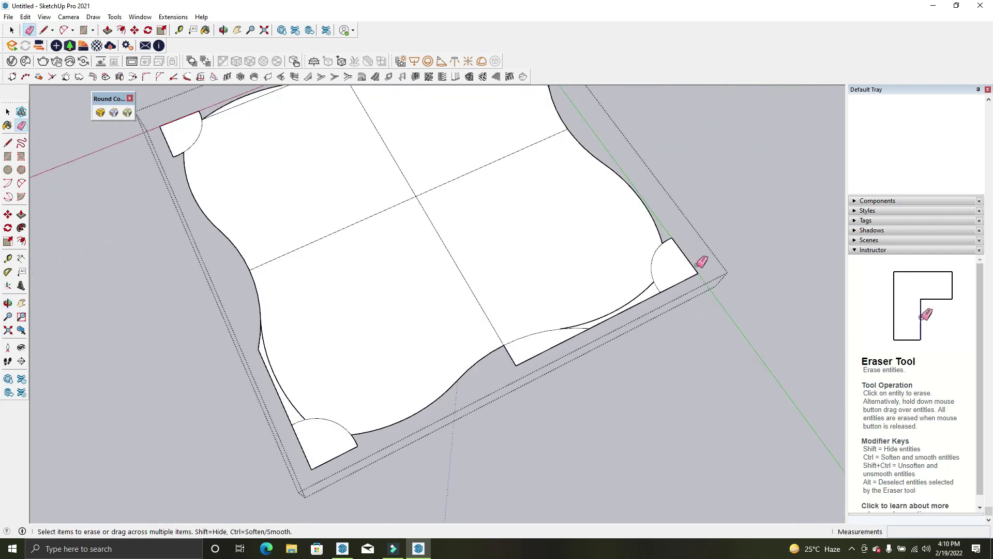
scroll(530, 348, down, 1)
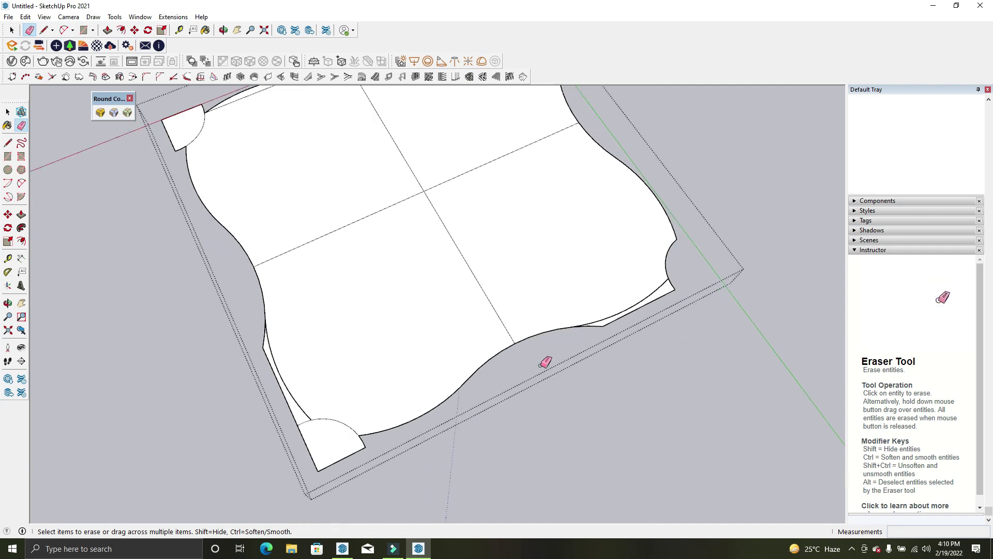
scroll(424, 343, down, 2)
mouse_move(424, 344)
middle_down()
mouse_move(360, 380)
mouse_move(525, 185)
middle_up()
scroll(525, 184, up, 2)
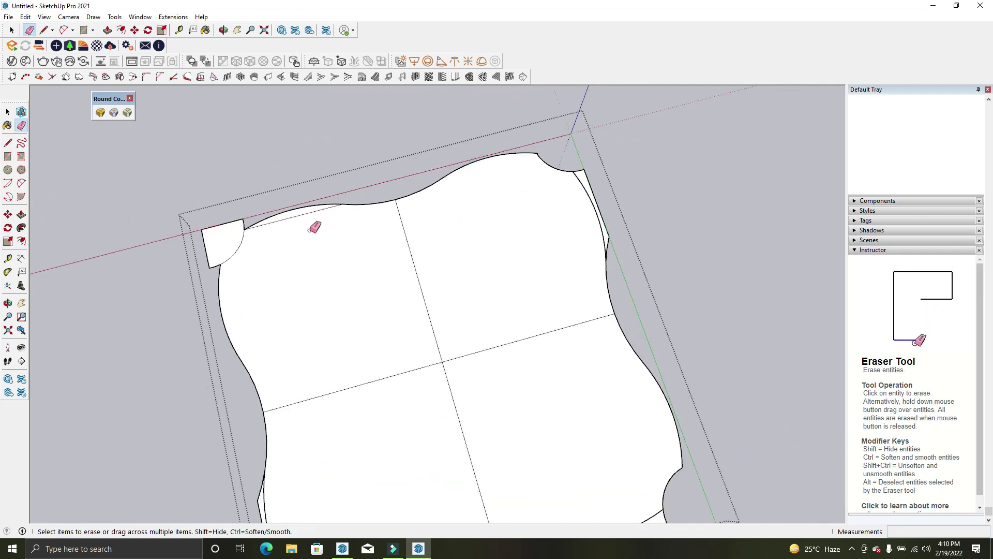
click(444, 361)
click(195, 216)
click(459, 426)
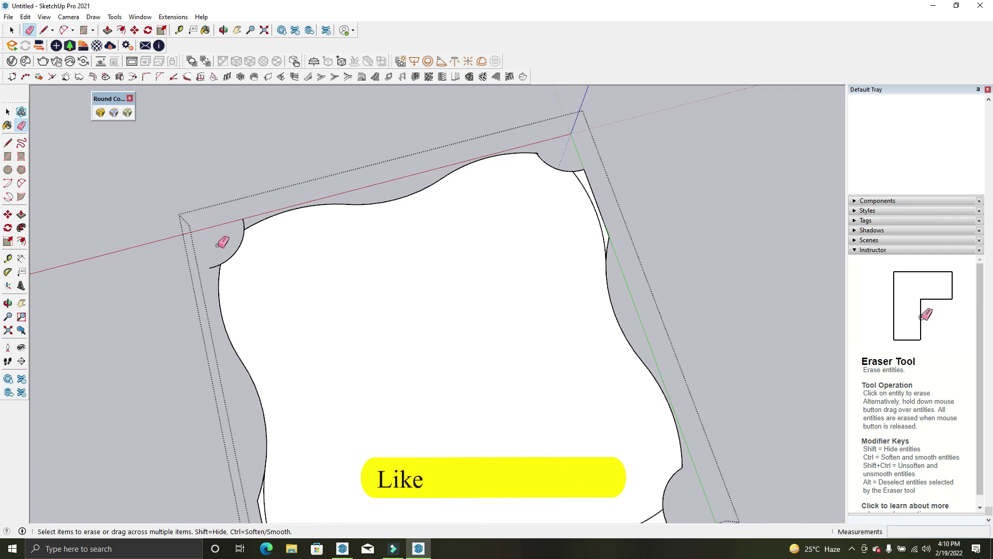
Draw a 2-point arc rounding the bottom-left corner of the shape
scroll(508, 249, down, 2)
mouse_move(507, 248)
middle_down()
mouse_move(317, 337)
mouse_move(561, 417)
middle_up()
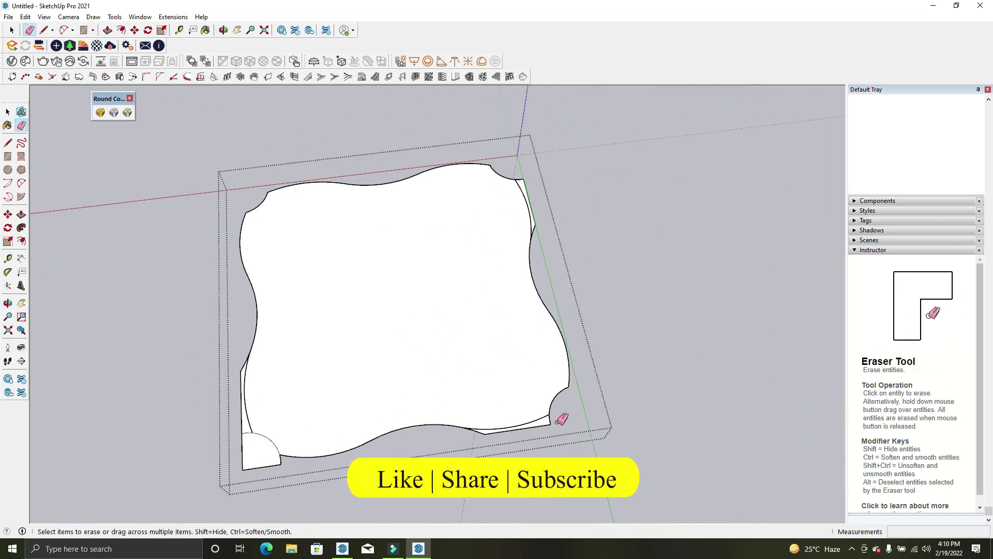
scroll(401, 420, up, 3)
mouse_move(404, 418)
middle_down()
mouse_move(328, 408)
mouse_move(356, 425)
middle_up()
scroll(362, 428, down, 3)
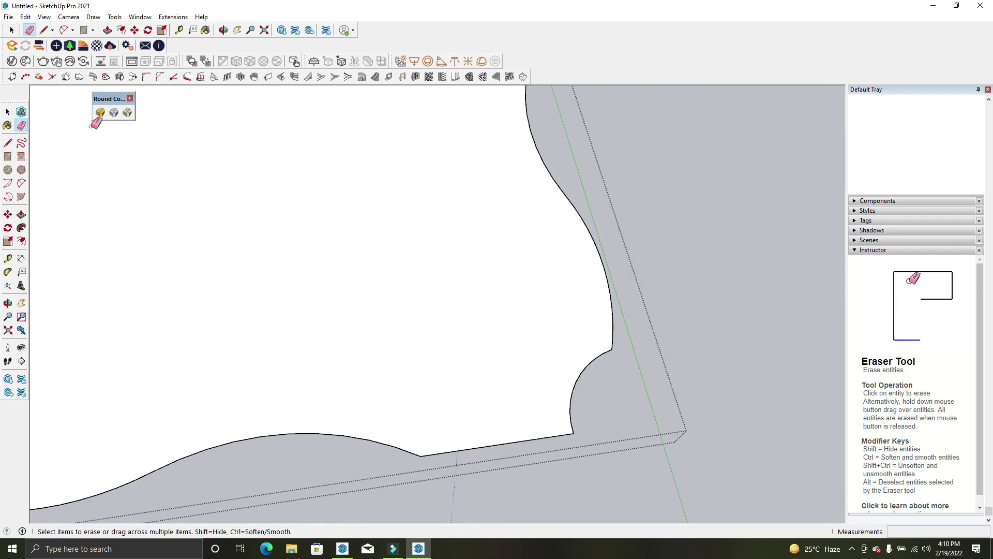
click(64, 29)
click(368, 439)
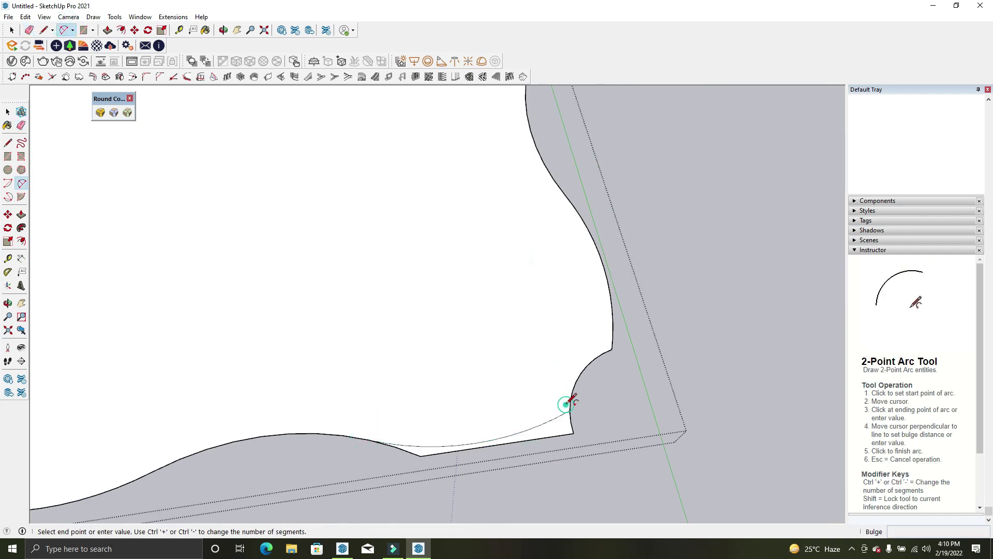
click(588, 413)
Erase the leftover quarter-arc and extra curved edge at the bottom-left corner
key(e)
scroll(617, 423, down, 3)
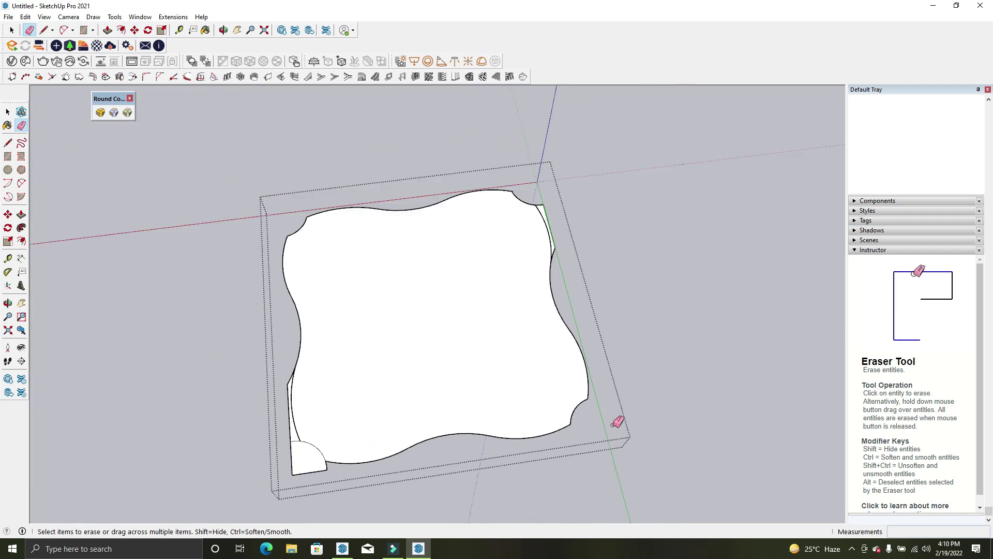
drag(312, 474, 327, 467)
scroll(288, 438, up, 2)
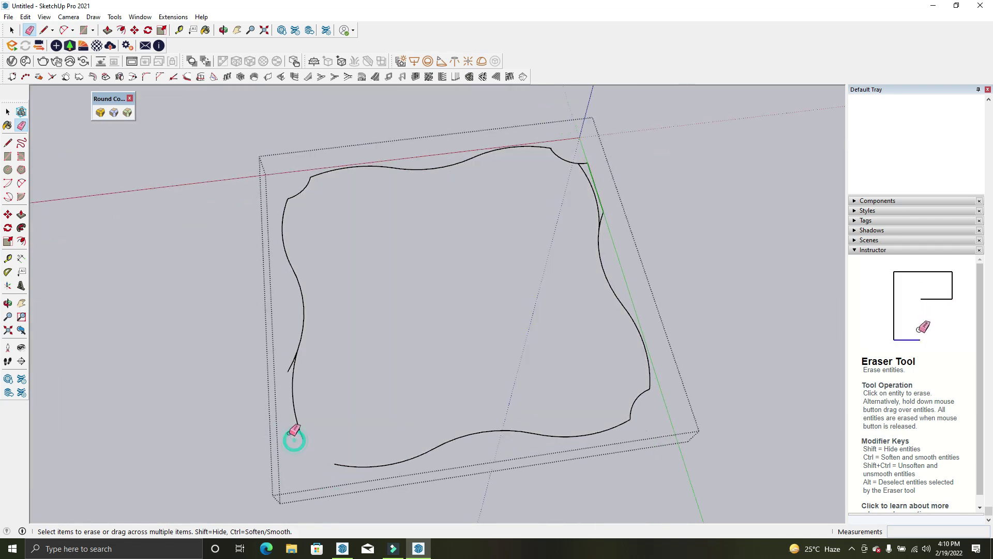
click(306, 439)
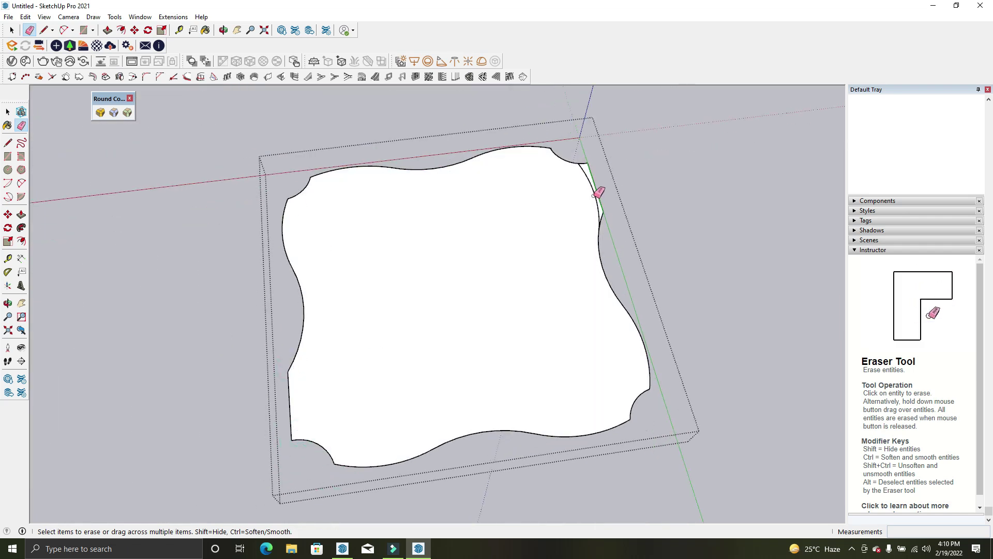
key(a)
scroll(582, 158, up, 3)
Draw two arcs along the upper-right notch of the wavy shape
click(578, 156)
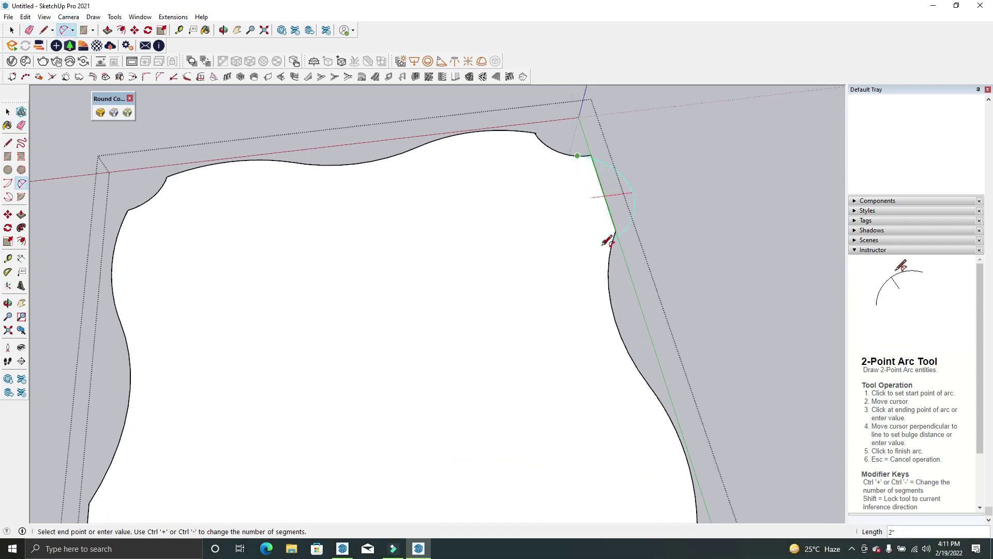
click(607, 244)
scroll(610, 223, up, 1)
click(612, 206)
click(620, 258)
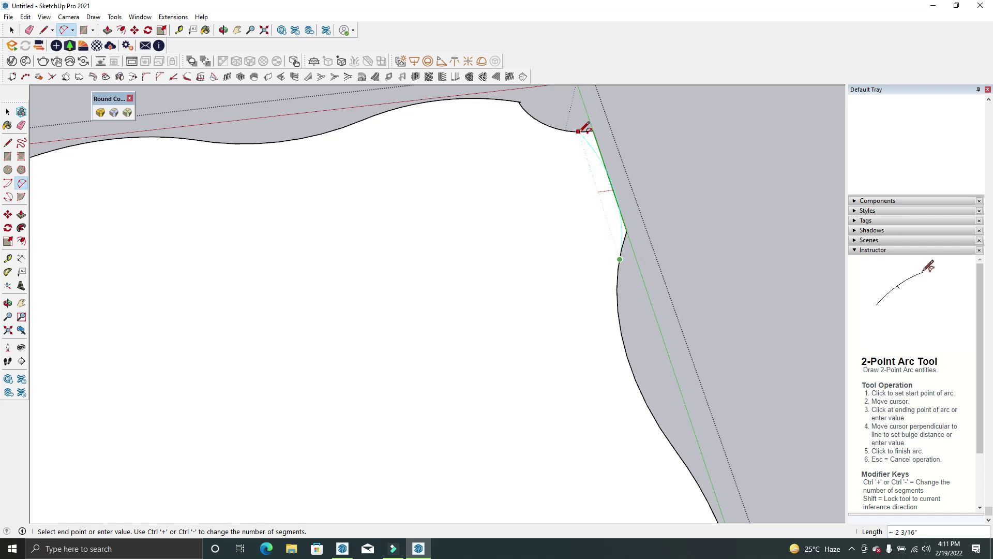
click(581, 130)
scroll(595, 166, up, 2)
click(627, 228)
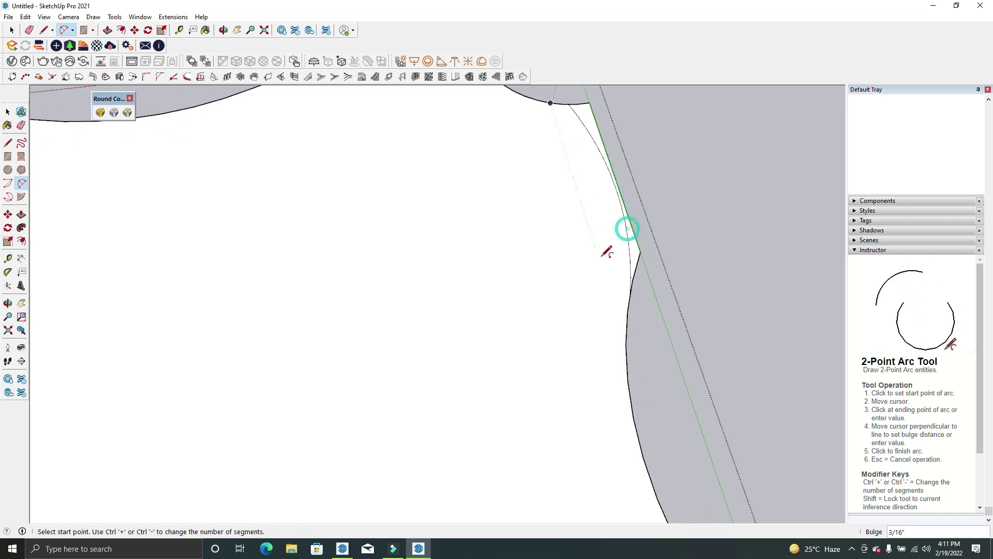
scroll(606, 252, down, 3)
Erase the leftover straight edge on the right side
key(e)
scroll(615, 189, down, 1)
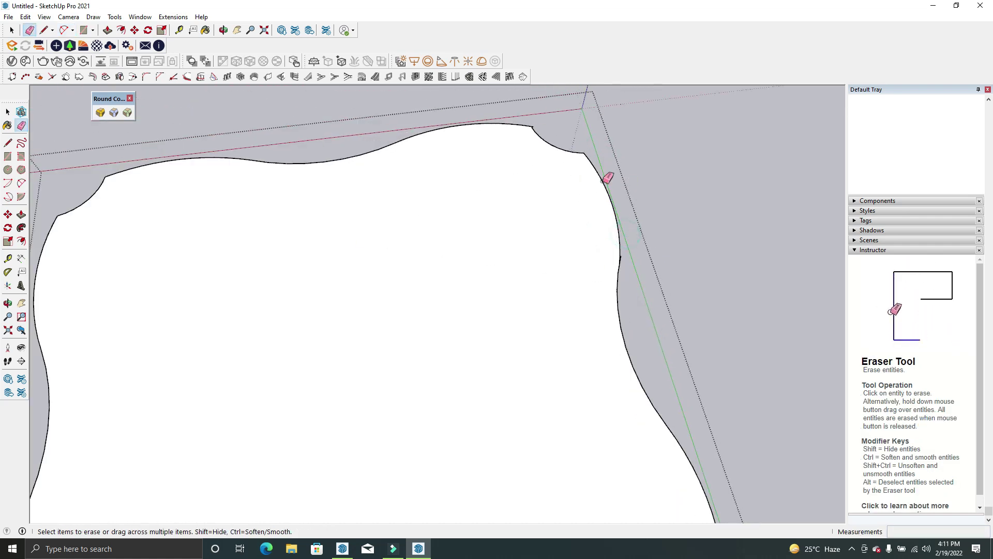
scroll(611, 181, down, 2)
scroll(621, 207, up, 4)
scroll(599, 215, up, 2)
click(600, 215)
scroll(566, 194, down, 2)
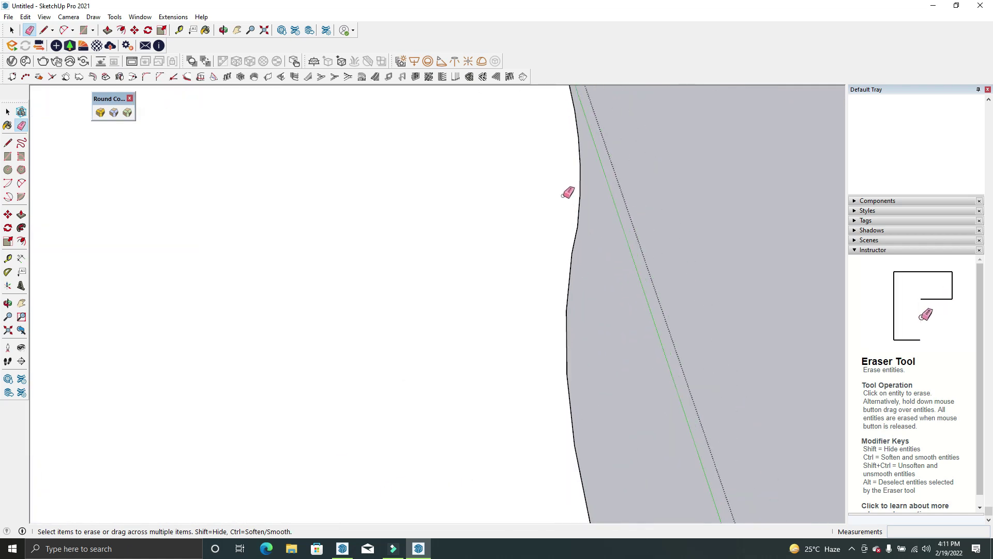
scroll(570, 195, down, 3)
mouse_move(569, 195)
middle_down()
mouse_move(476, 313)
mouse_move(451, 300)
middle_up()
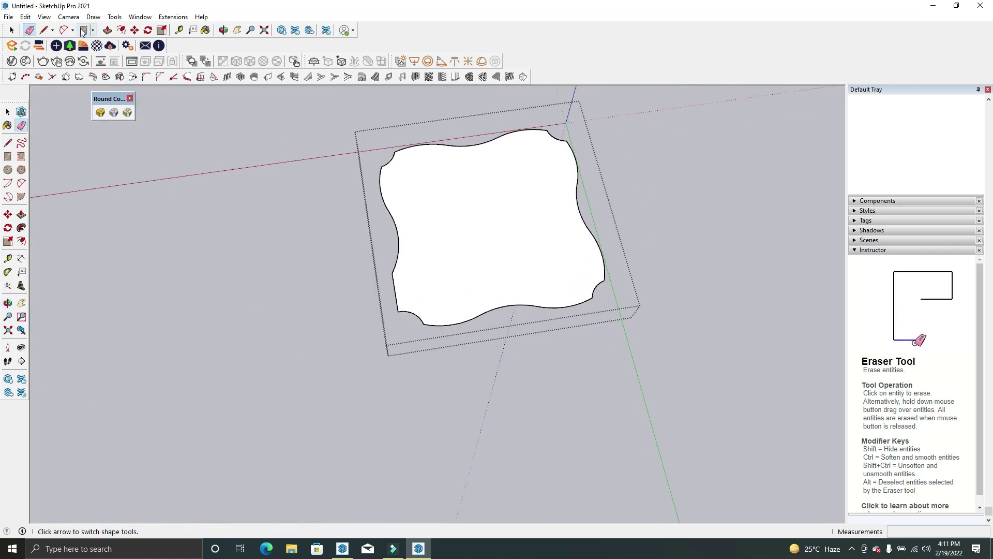
Try drawing arcs along the lower-left edge, then cancel them
key(a)
scroll(443, 261, up, 3)
click(367, 268)
click(378, 349)
key(Escape)
click(398, 349)
click(375, 251)
scroll(383, 300, up, 2)
scroll(373, 325, up, 1)
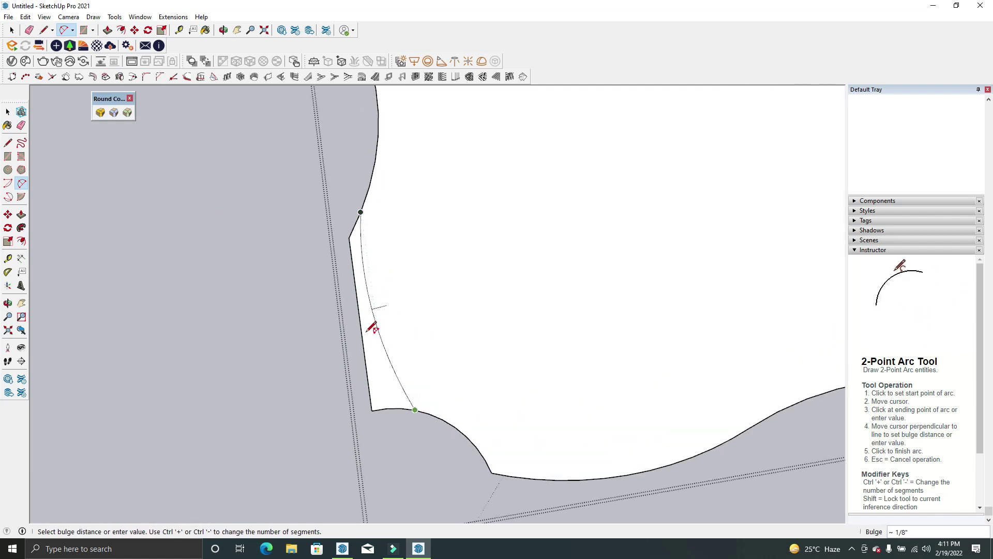
key(e)
scroll(377, 417, down, 2)
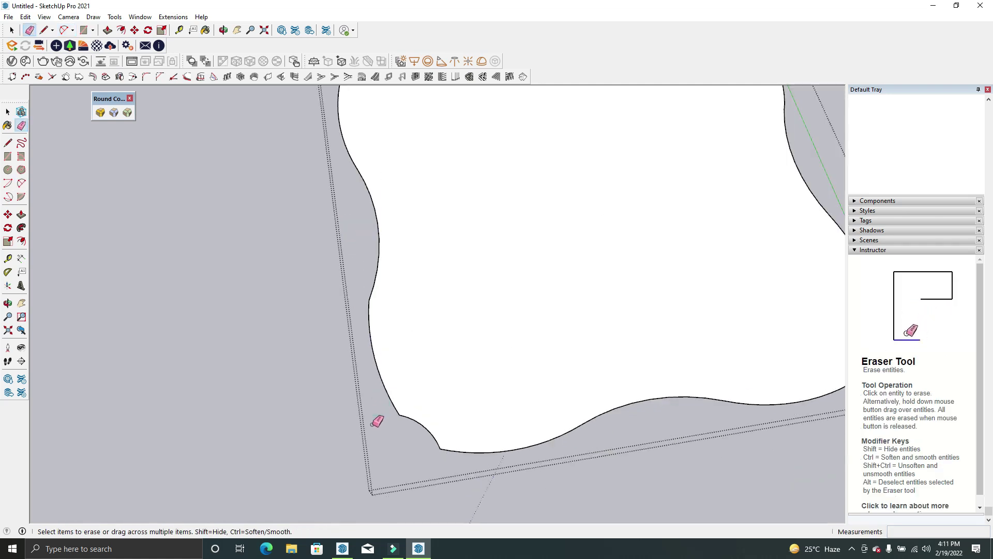
scroll(453, 410, down, 3)
Push/pull the wavy face up 3' into a fluted pillar and orbit around it
key(p)
click(476, 398)
mouse_move(477, 350)
middle_down()
mouse_move(523, 187)
mouse_move(494, 321)
middle_up()
scroll(497, 258, down, 1)
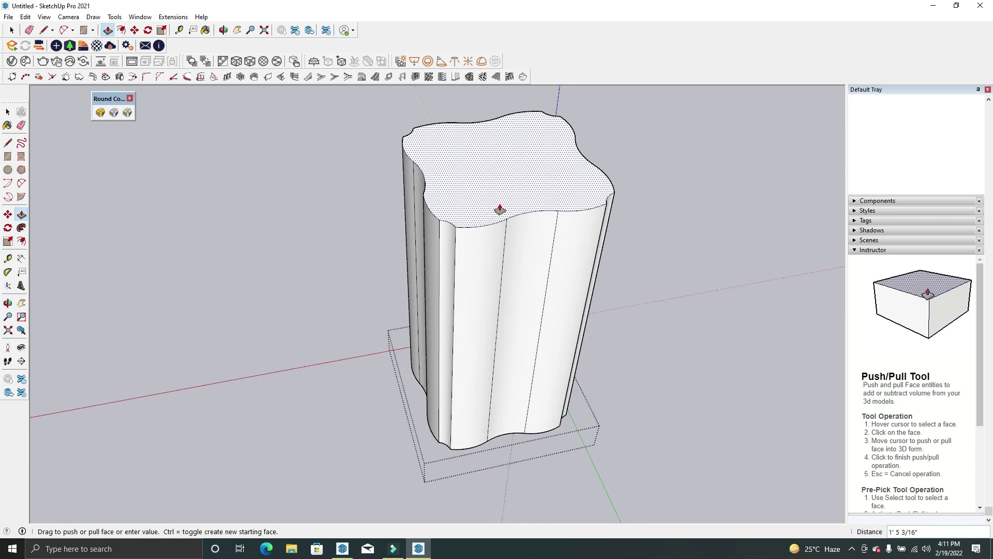
key(Return)
scroll(517, 373, up, 3)
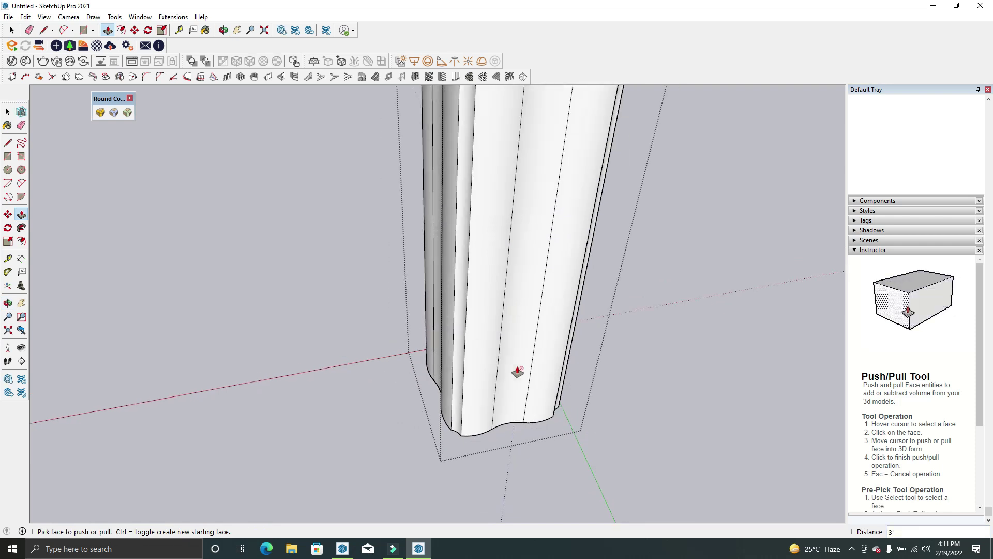
scroll(512, 435, down, 4)
key(space)
middle_drag(512, 434, 437, 300)
scroll(436, 300, down, 3)
mouse_move(427, 366)
middle_down()
mouse_move(244, 348)
mouse_move(156, 413)
middle_up()
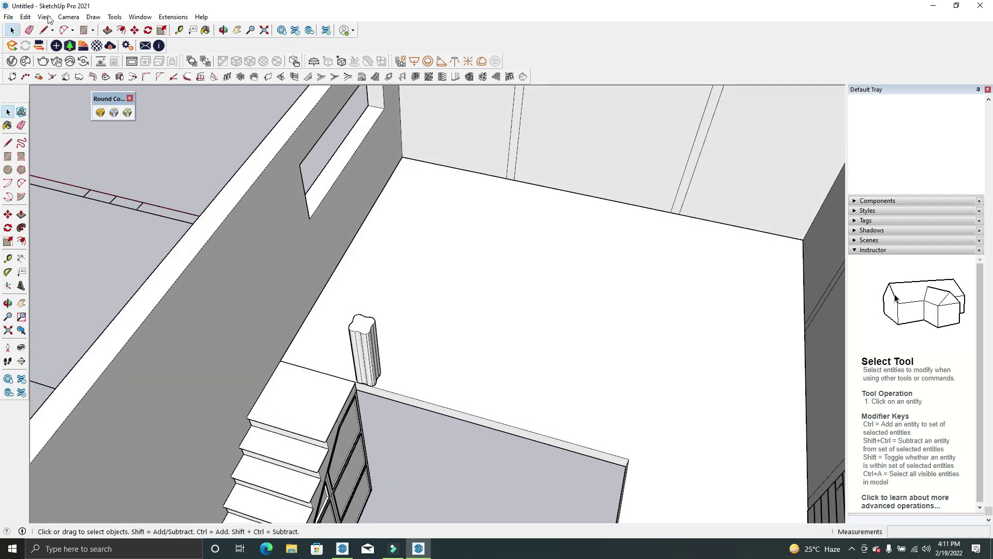
Draw a line from the pillar base to the face corner to start outlining the rim strip
click(50, 32)
scroll(385, 383, up, 2)
scroll(371, 377, up, 2)
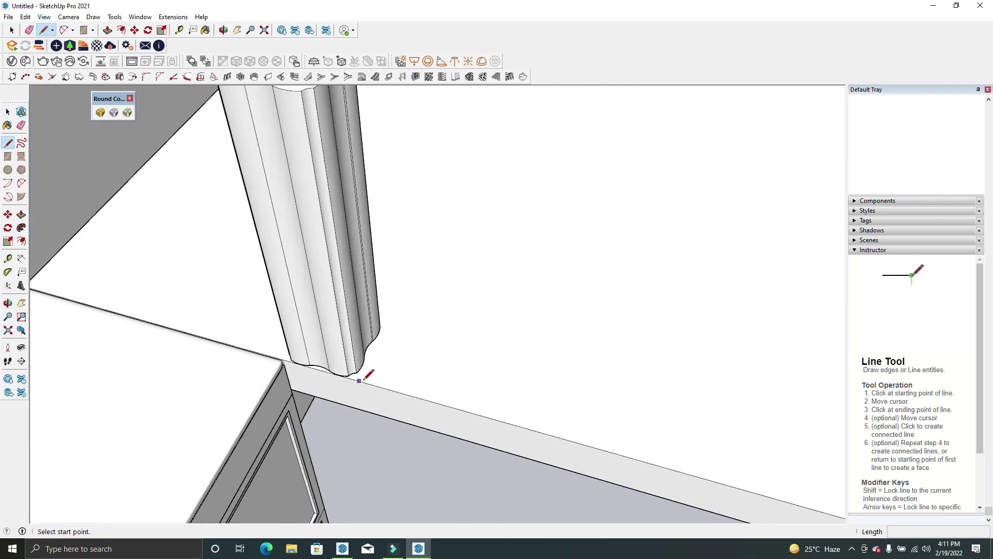
scroll(368, 362, up, 2)
scroll(378, 342, down, 3)
scroll(378, 342, up, 3)
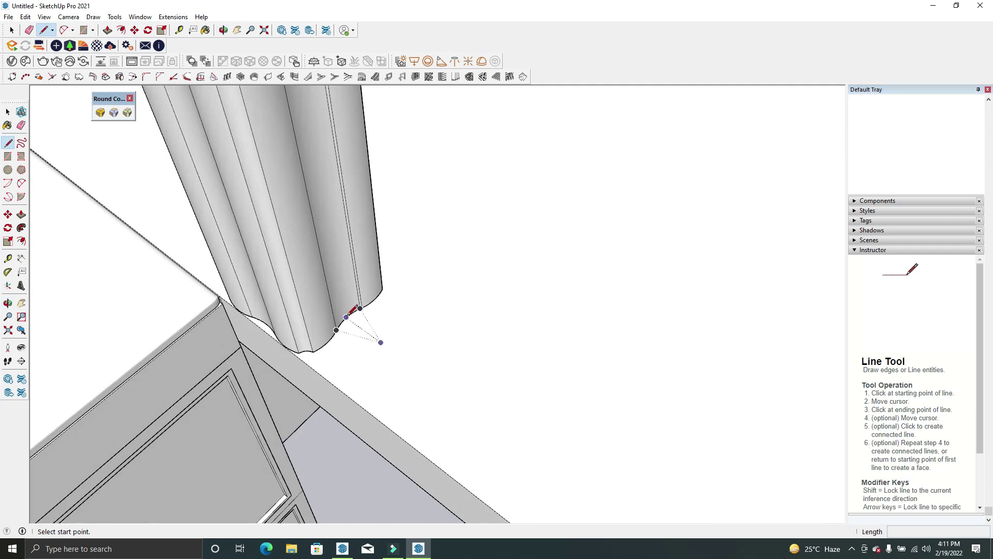
click(349, 312)
middle_drag(346, 315, 196, 249)
scroll(195, 249, down, 3)
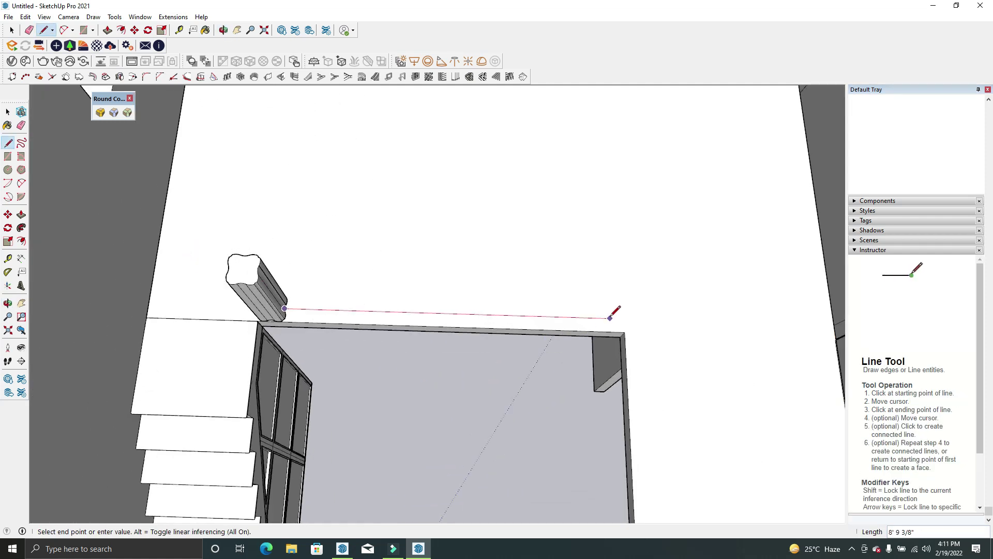
scroll(634, 331, down, 2)
scroll(632, 334, up, 2)
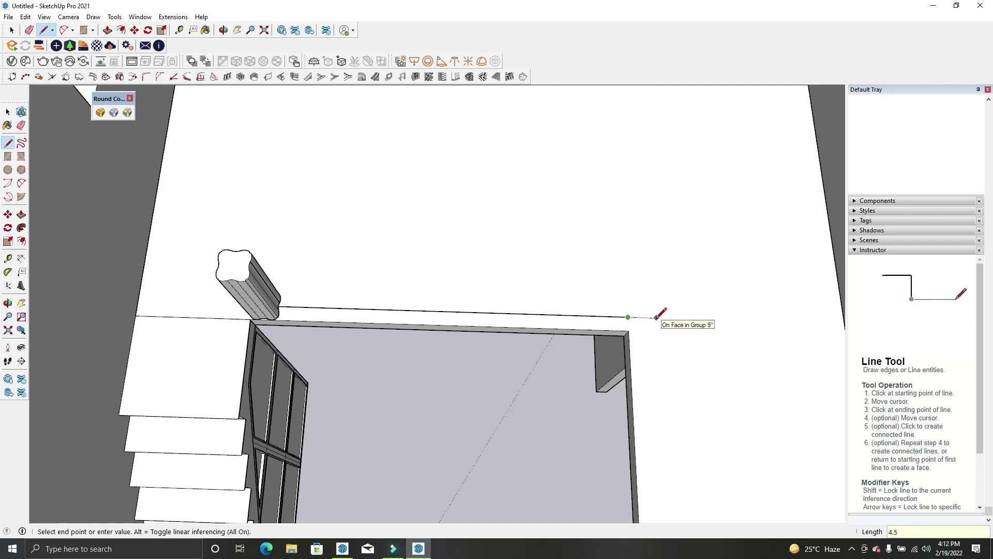
scroll(568, 235, down, 3)
mouse_move(581, 215)
middle_down()
mouse_move(610, 262)
mouse_move(603, 390)
middle_up()
scroll(602, 375, up, 2)
scroll(599, 376, up, 2)
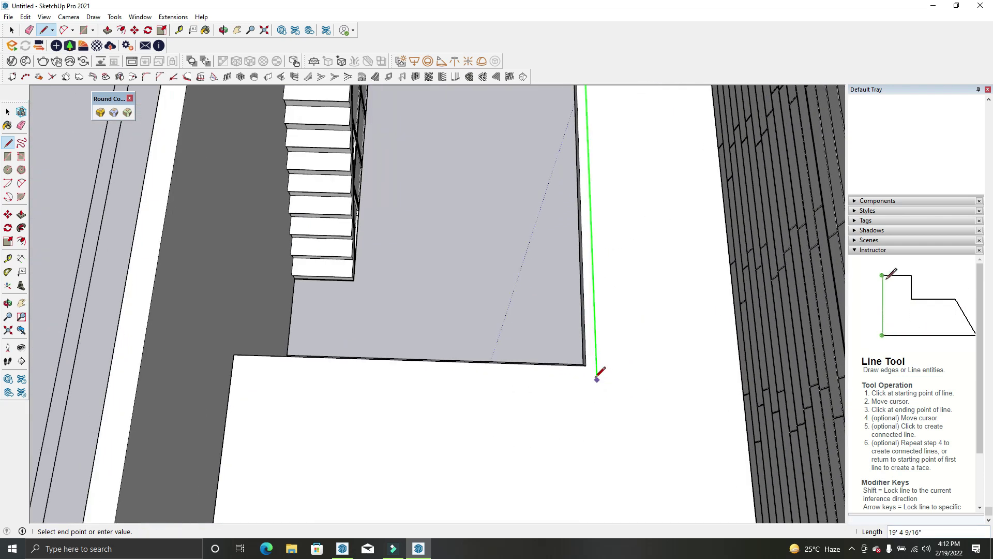
scroll(598, 373, up, 2)
scroll(590, 362, up, 1)
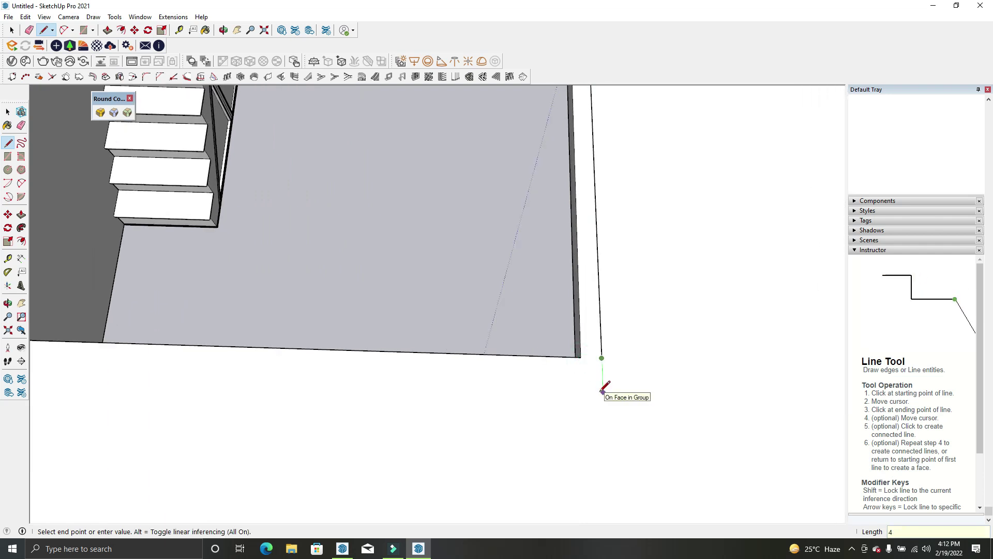
scroll(604, 391, down, 1)
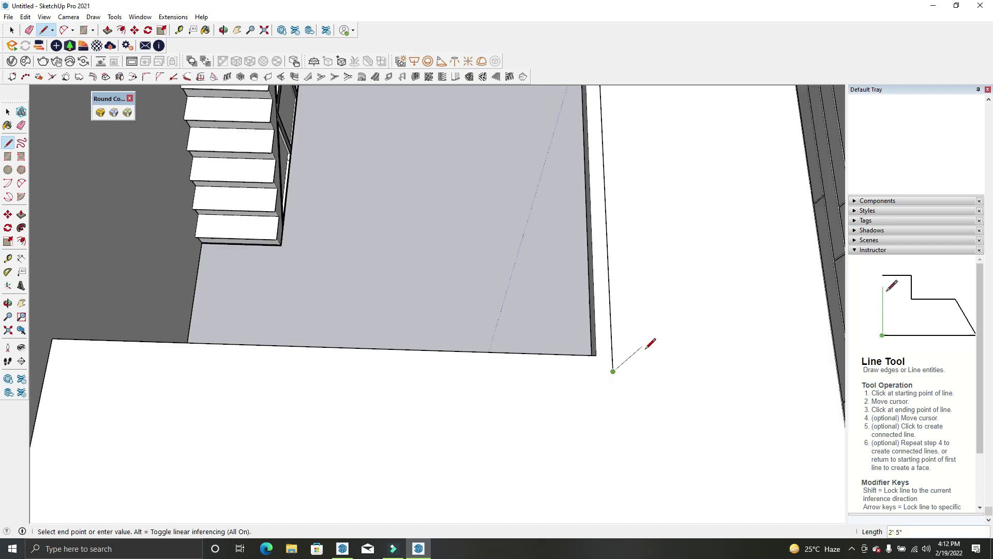
scroll(643, 344, down, 2)
scroll(217, 343, up, 1)
click(266, 354)
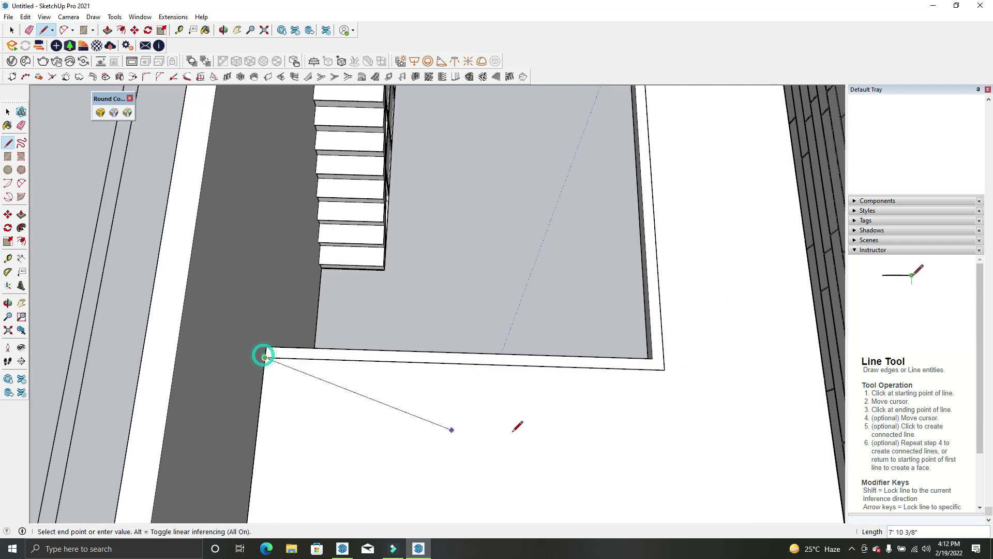
key(space)
scroll(466, 393, down, 3)
scroll(412, 387, up, 2)
Draw a second line between the face corners to close off the narrow strip
key(l)
click(413, 387)
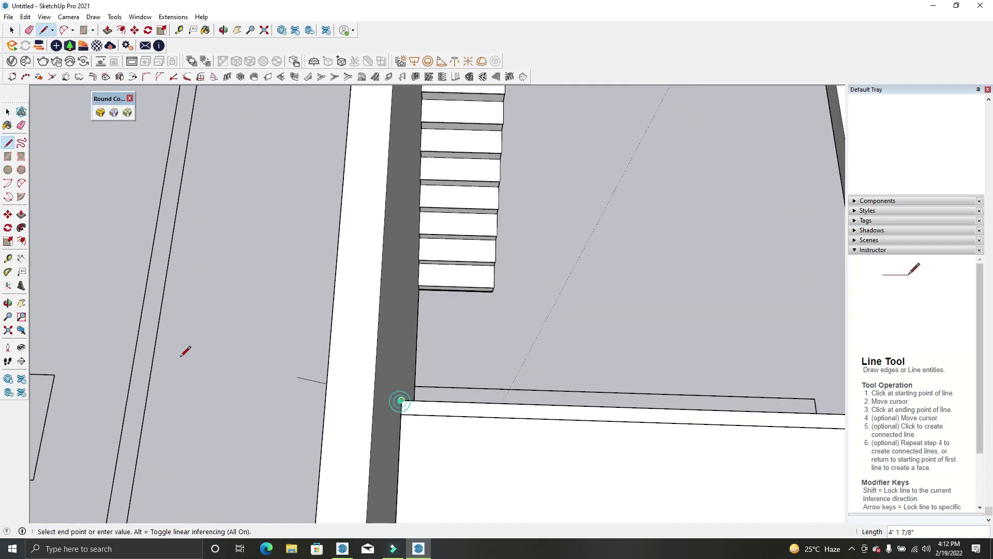
scroll(583, 377, down, 1)
scroll(672, 395, up, 2)
click(690, 399)
scroll(610, 476, down, 2)
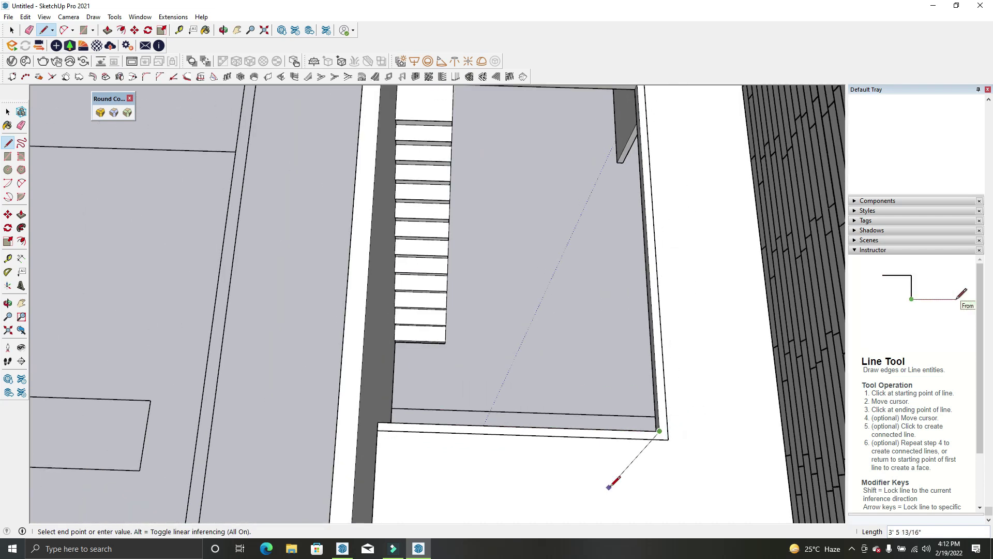
scroll(640, 179, up, 2)
scroll(459, 201, up, 3)
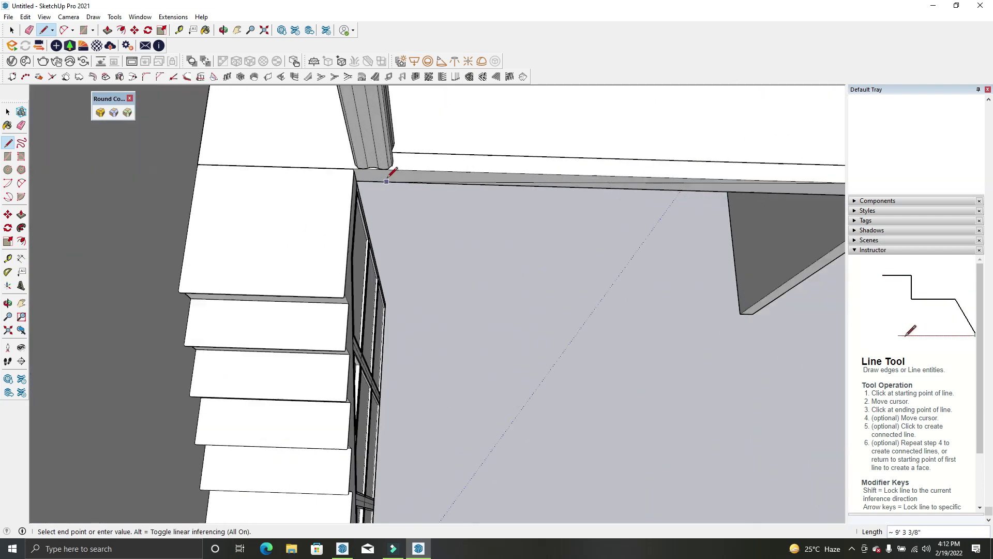
scroll(395, 168, up, 1)
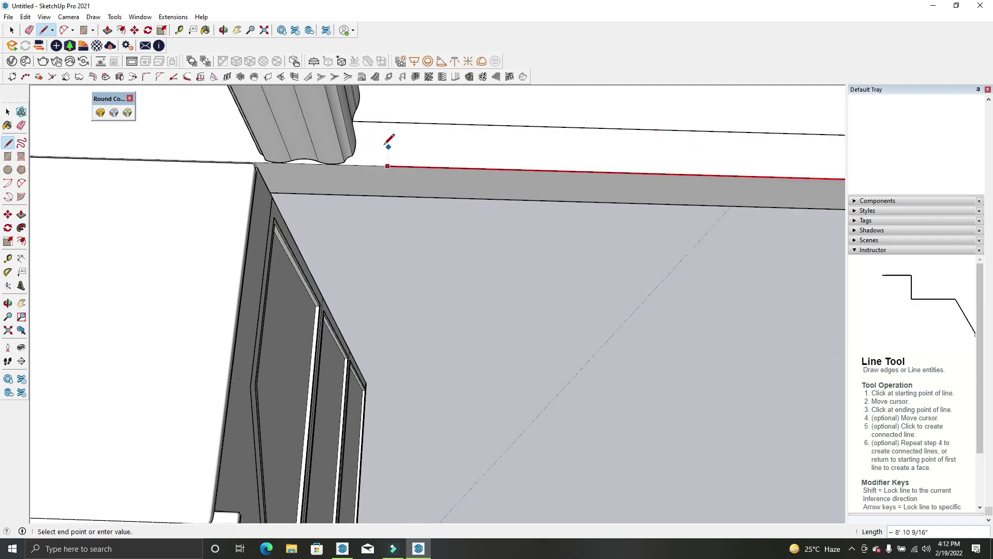
scroll(355, 123, up, 1)
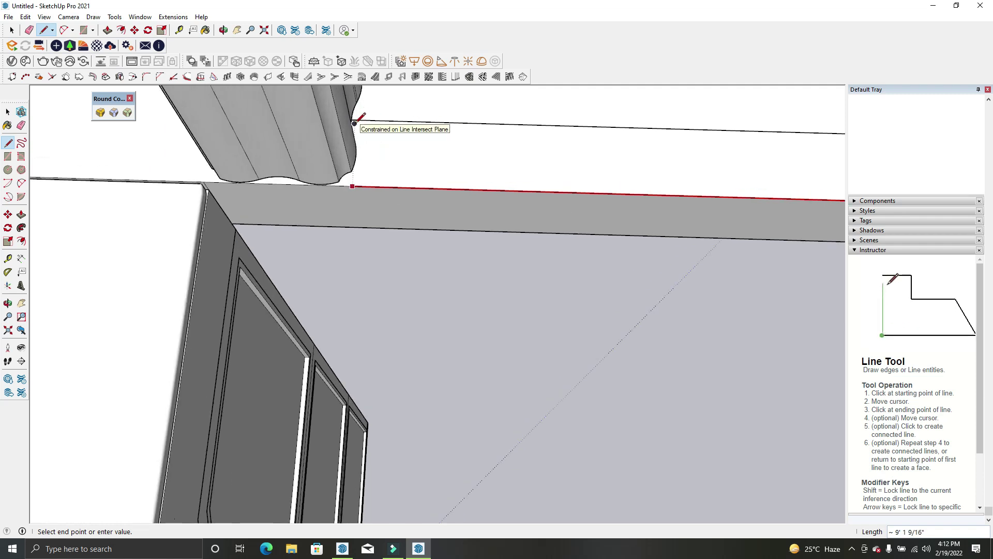
scroll(352, 118, up, 1)
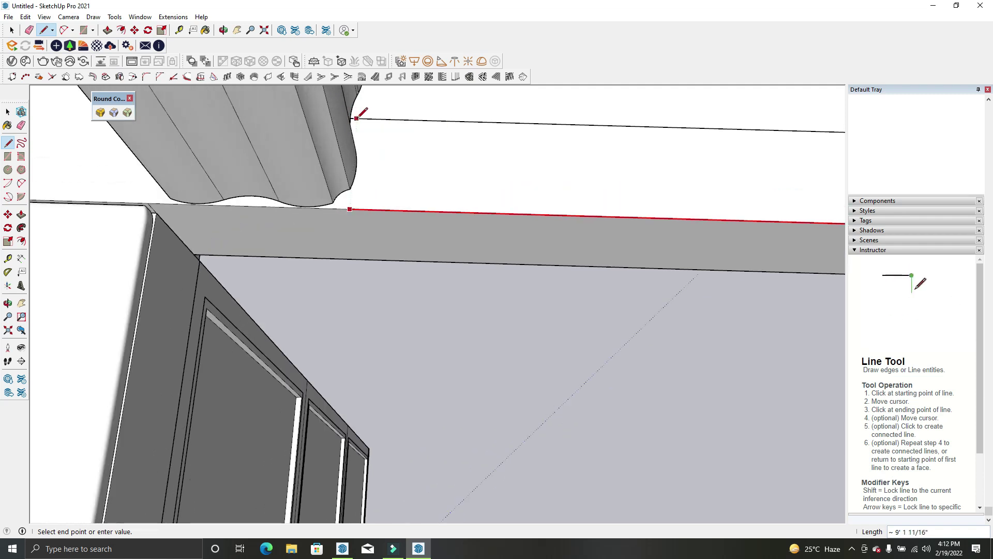
scroll(307, 222, down, 2)
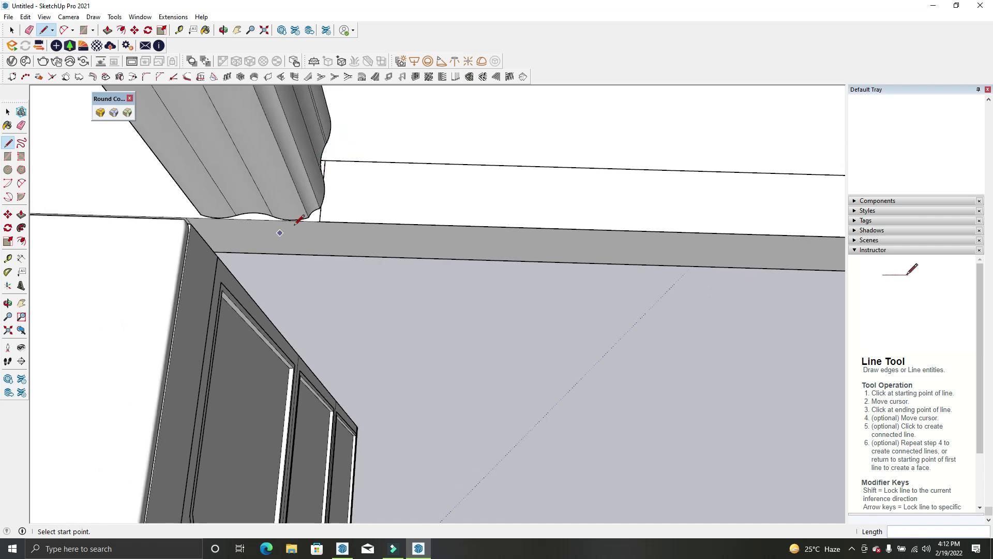
scroll(336, 212, down, 2)
key(space)
Pull the narrow strip beside the stair opening up by 6
key(p)
scroll(382, 195, down, 2)
middle_drag(401, 201, 416, 169)
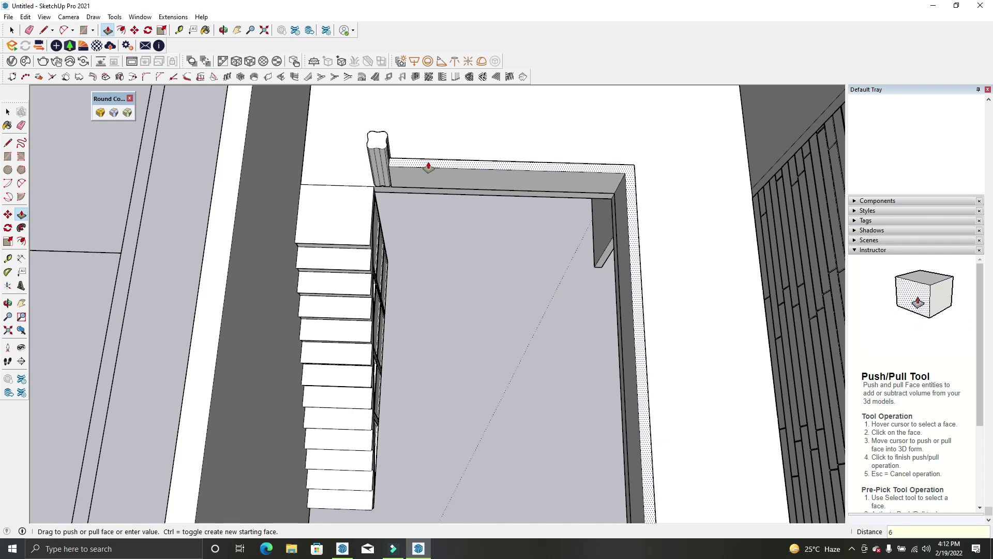
key(Return)
Select the raised rim and bring up its context menu
key(space)
middle_drag(457, 161, 490, 162)
scroll(490, 161, up, 2)
click(490, 162)
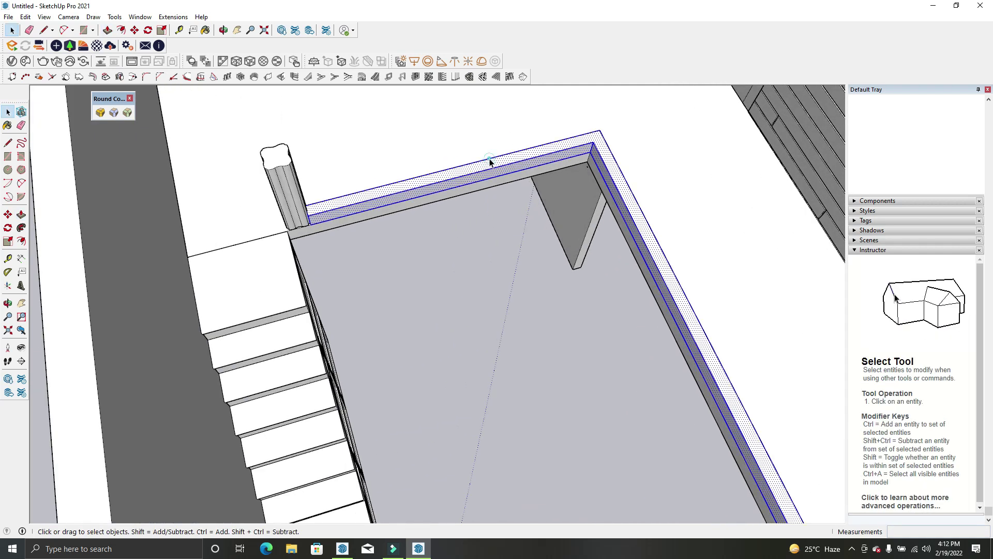
right_click(490, 161)
Make the raised rim a group, then inspect the long extruded profile face
click(548, 249)
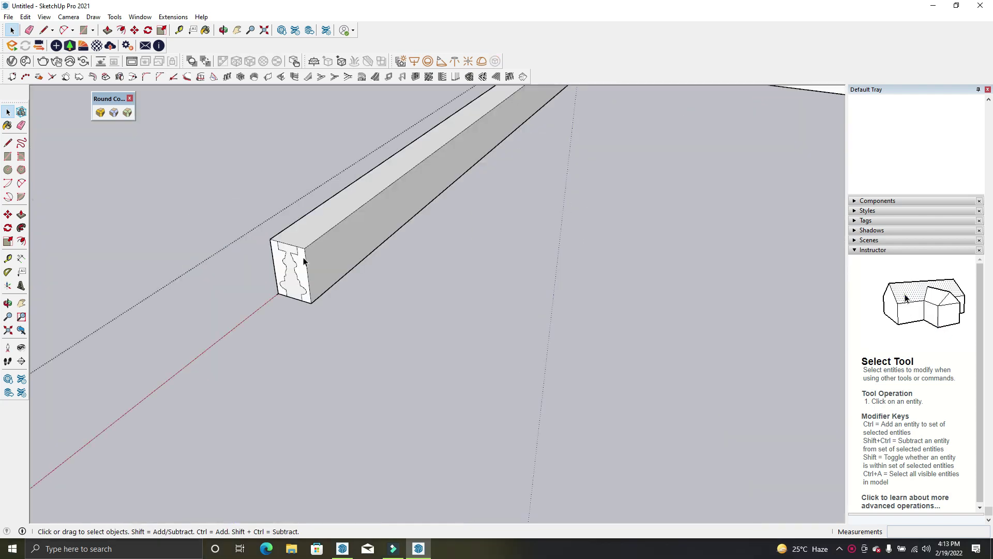
click(314, 192)
mouse_move(315, 185)
middle_down()
mouse_move(366, 250)
mouse_move(321, 251)
mouse_move(318, 219)
middle_up()
click(373, 262)
key(ctrl+z)
middle_drag(297, 278, 286, 273)
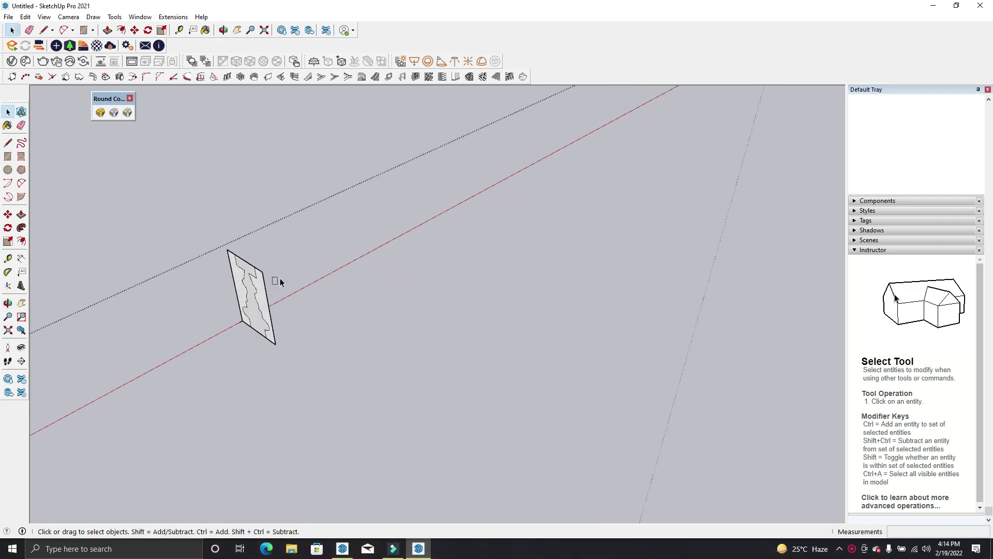
key(ctrl+y)
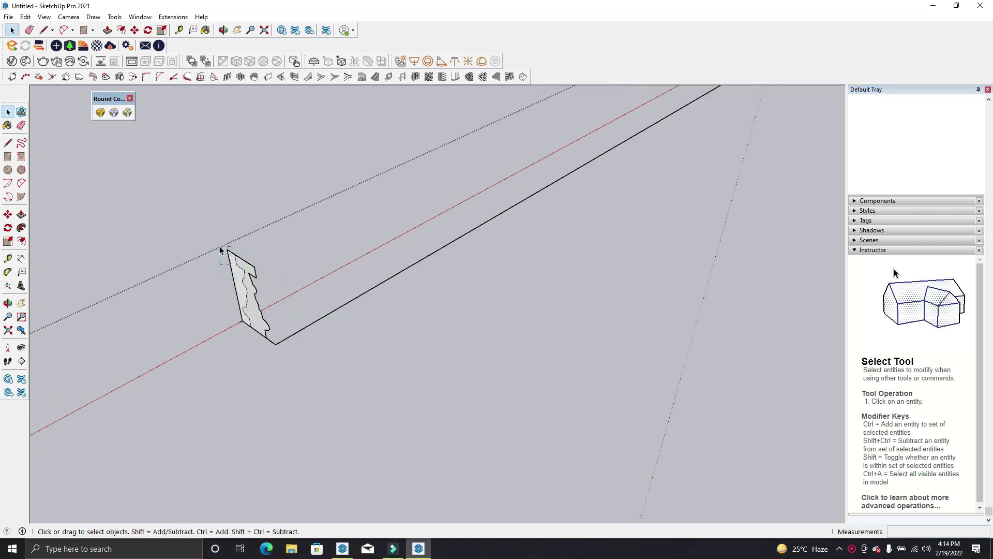
scroll(231, 334, up, 3)
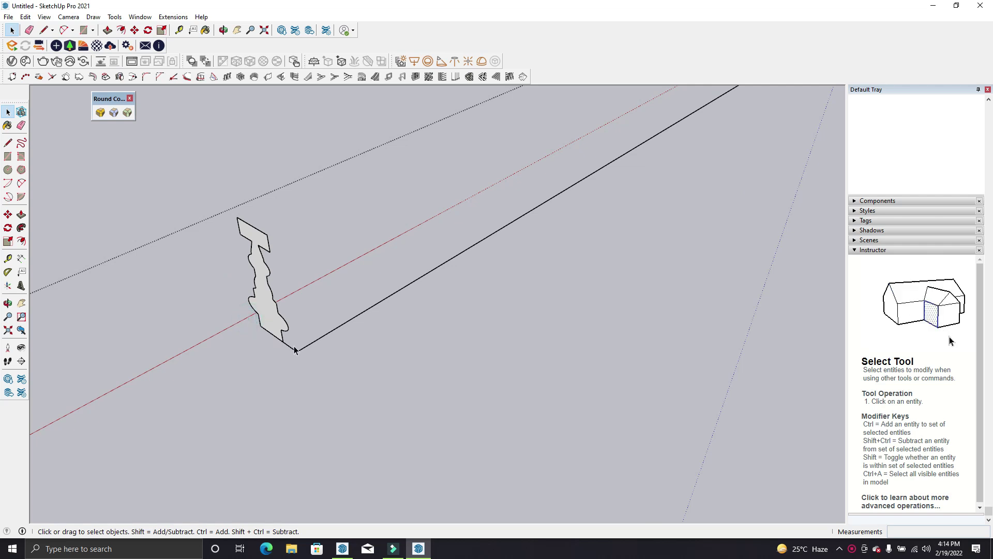
mouse_move(295, 350)
middle_down()
mouse_move(109, 369)
mouse_move(409, 397)
mouse_move(513, 374)
middle_up()
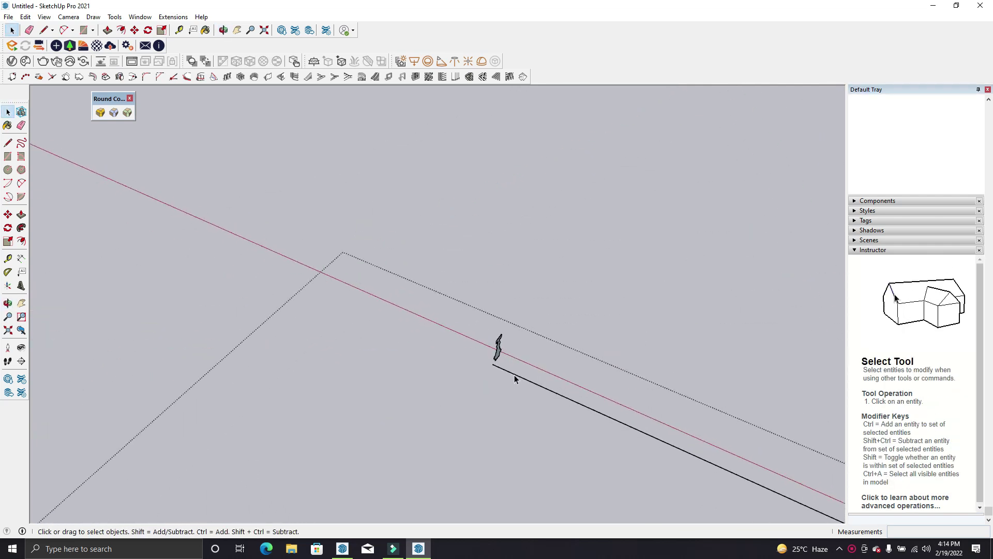
Select the leftover test beam behind the molding profile and delete it
key(m)
scroll(486, 362, up, 3)
scroll(492, 329, up, 2)
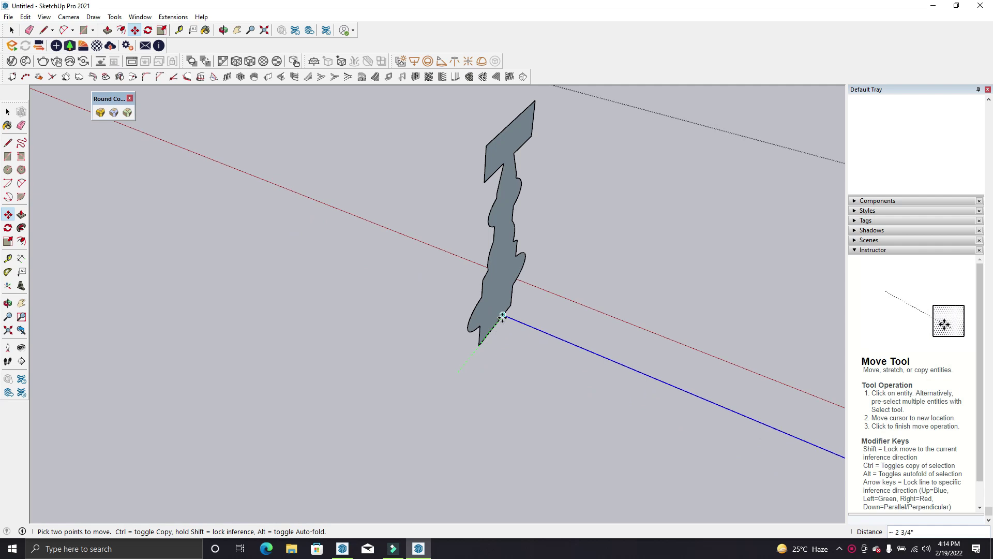
scroll(504, 316, up, 2)
scroll(399, 282, down, 5)
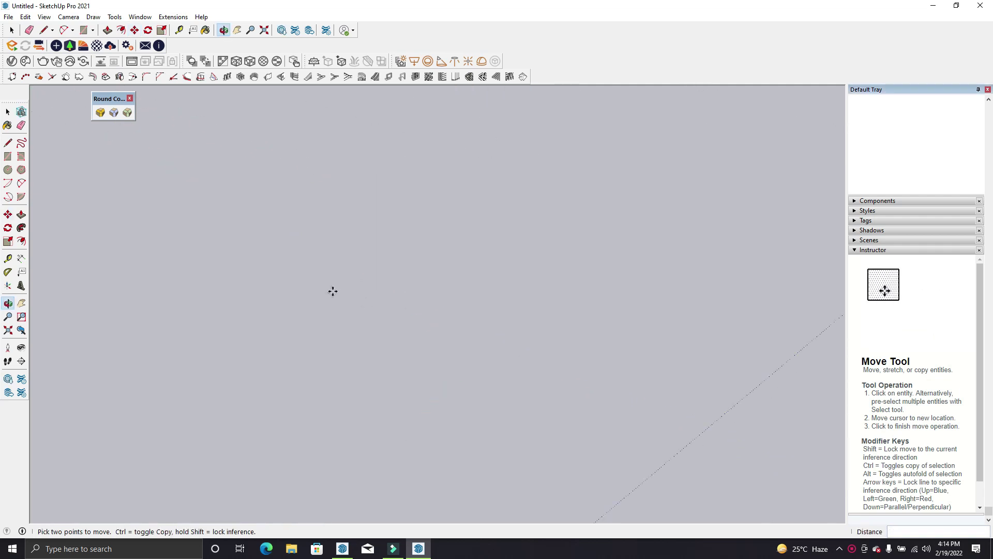
scroll(332, 291, down, 5)
middle_drag(216, 289, 738, 222)
key(space)
click(464, 187)
mouse_move(464, 183)
middle_down()
mouse_move(334, 190)
mouse_move(429, 282)
mouse_move(416, 344)
mouse_move(376, 218)
middle_up()
scroll(375, 217, down, 5)
click(473, 339)
key(Delete)
mouse_move(323, 313)
middle_down()
mouse_move(481, 259)
mouse_move(151, 122)
middle_up()
scroll(350, 166, up, 10)
middle_drag(350, 166, 272, 160)
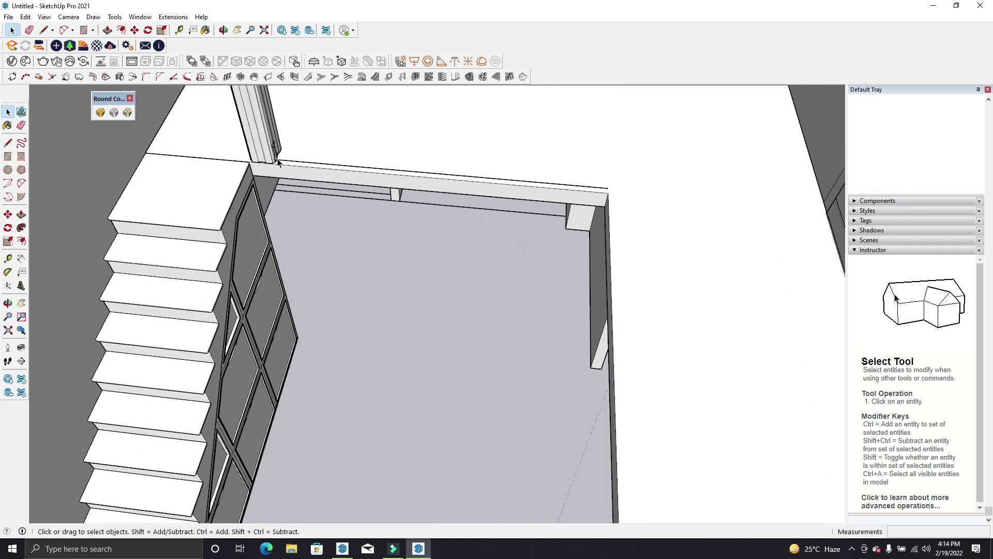
Open the beam group for editing with the rest of the model shown
scroll(272, 160, down, 3)
double_click(279, 160)
click(44, 17)
click(108, 189)
click(163, 189)
scroll(385, 242, up, 3)
Draw a path line along the edge of the stair-opening rim
key(l)
scroll(532, 228, up, 3)
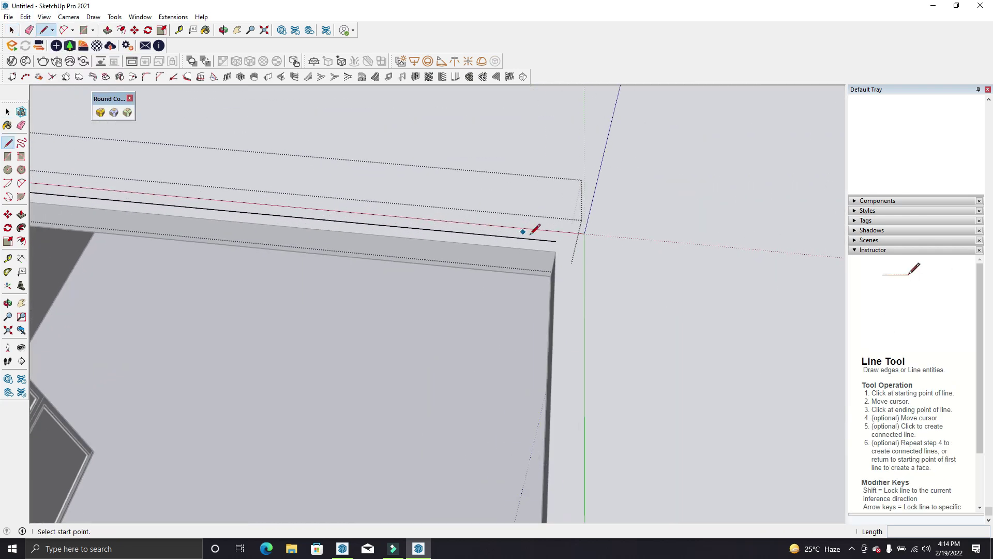
click(555, 241)
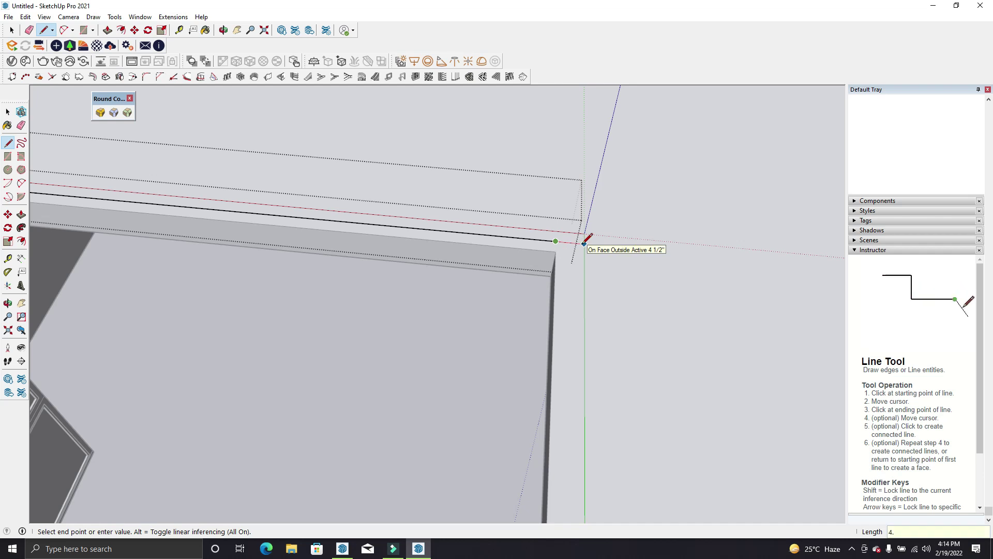
scroll(584, 241, down, 3)
scroll(526, 196, down, 3)
scroll(543, 258, down, 4)
middle_drag(566, 399, 535, 361)
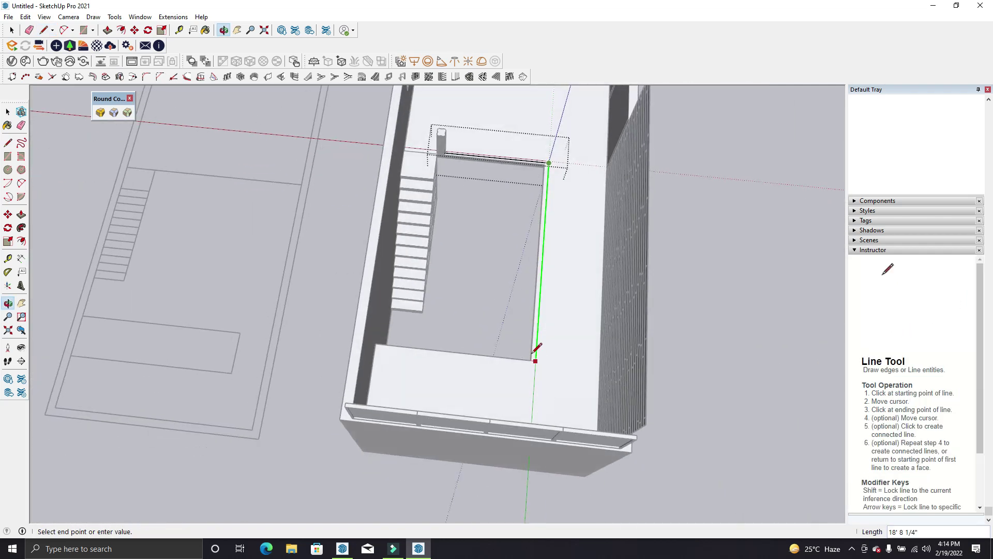
scroll(533, 356, up, 4)
scroll(544, 414, down, 3)
mouse_move(255, 377)
middle_down()
mouse_move(193, 350)
mouse_move(333, 417)
mouse_move(473, 267)
middle_up()
key(space)
scroll(487, 250, up, 2)
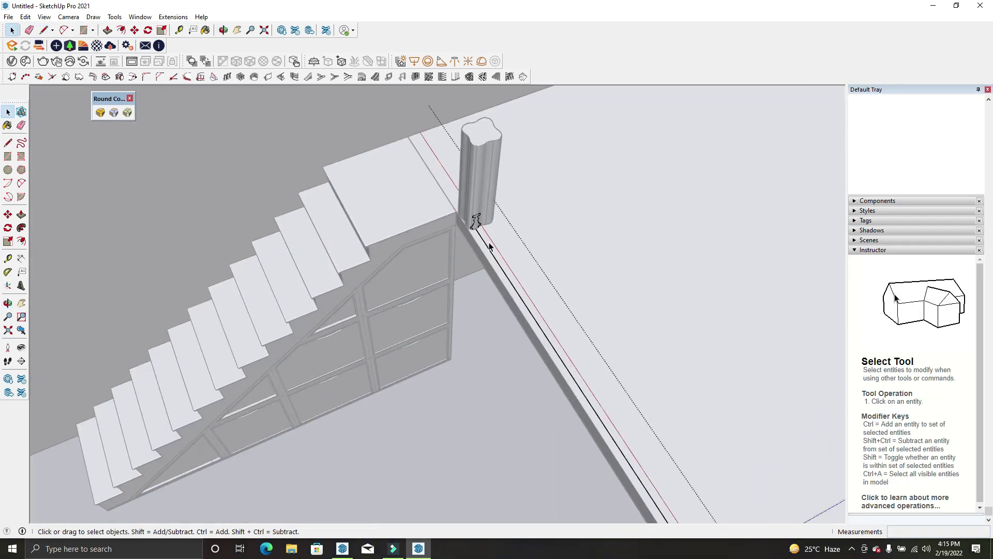
scroll(487, 250, up, 2)
scroll(468, 212, up, 1)
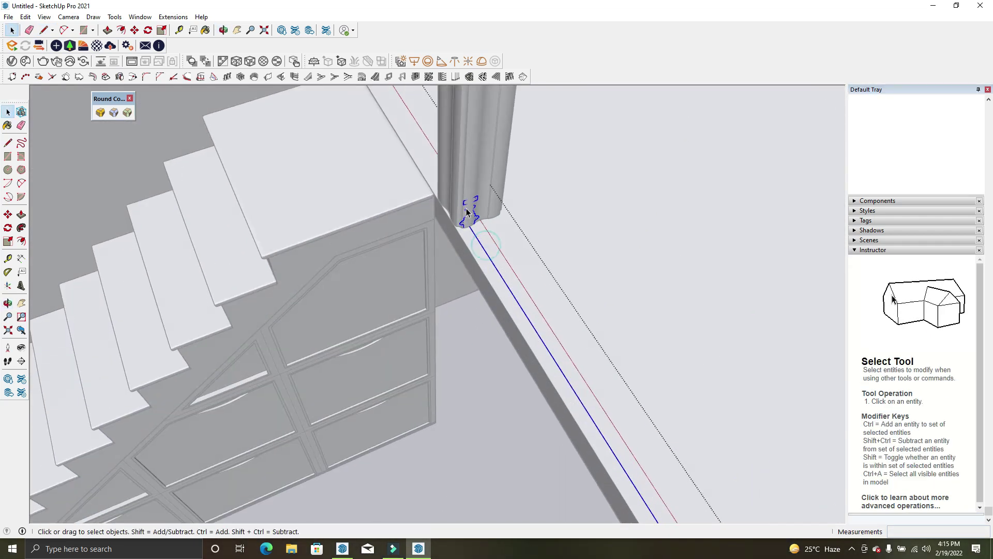
scroll(471, 222, up, 2)
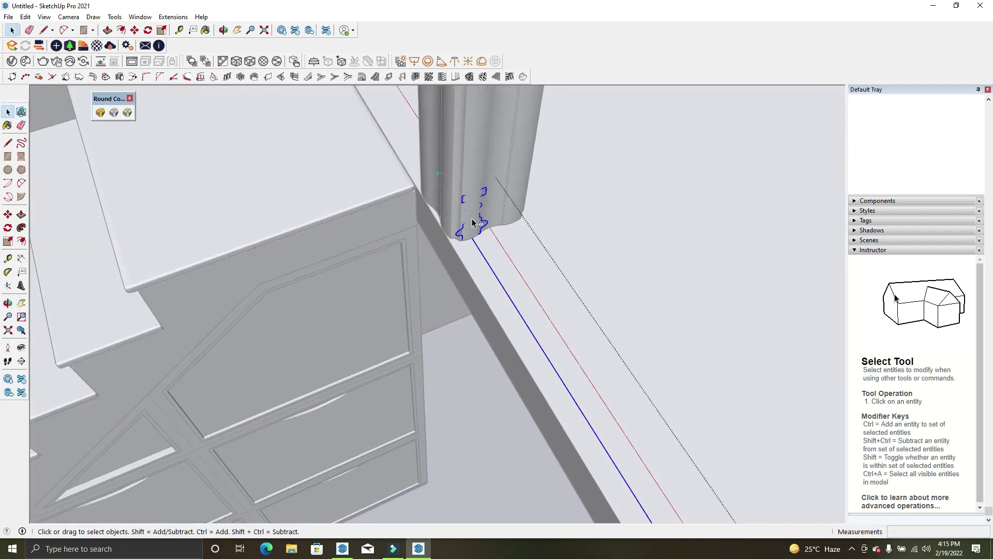
Sweep the molding profile along the rim edge with Follow Me
click(21, 228)
scroll(471, 220, up, 1)
drag(479, 221, 595, 466)
mouse_move(595, 465)
middle_down()
mouse_move(275, 190)
mouse_move(506, 177)
middle_up()
scroll(506, 177, down, 5)
mouse_move(421, 169)
middle_down()
mouse_move(619, 305)
mouse_move(532, 308)
middle_up()
key(space)
drag(461, 292, 547, 328)
mouse_move(548, 328)
middle_down()
mouse_move(805, 259)
mouse_move(234, 266)
mouse_move(554, 160)
mouse_move(672, 165)
middle_up()
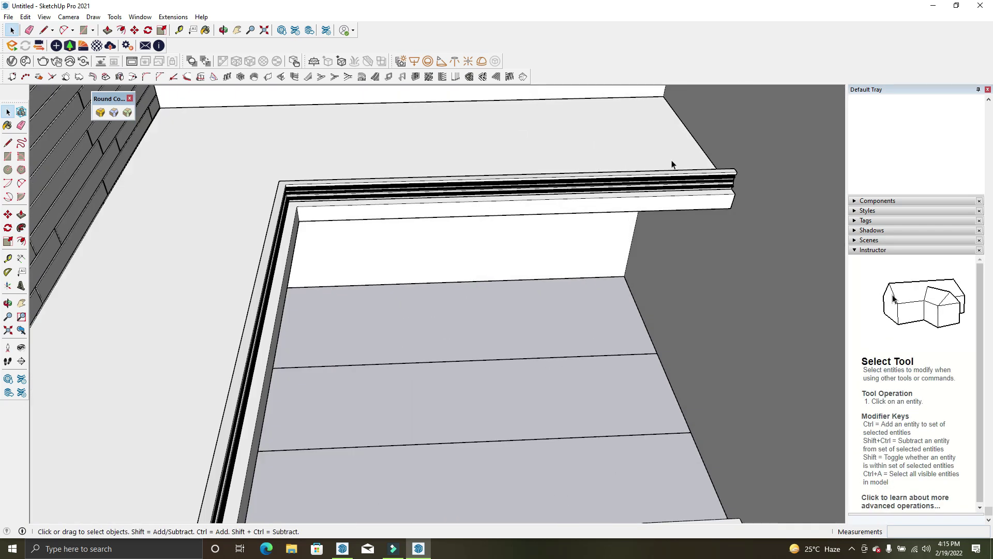
Select the flat band face with its edges at the molded wall corner
scroll(827, 181, up, 2)
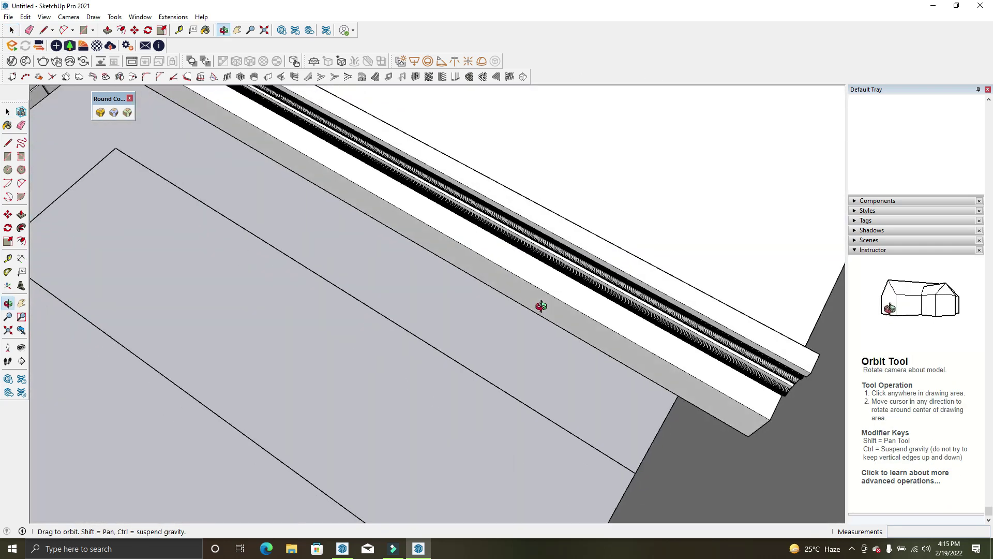
mouse_move(730, 118)
middle_down()
mouse_move(539, 295)
mouse_move(551, 349)
middle_up()
scroll(551, 349, down, 2)
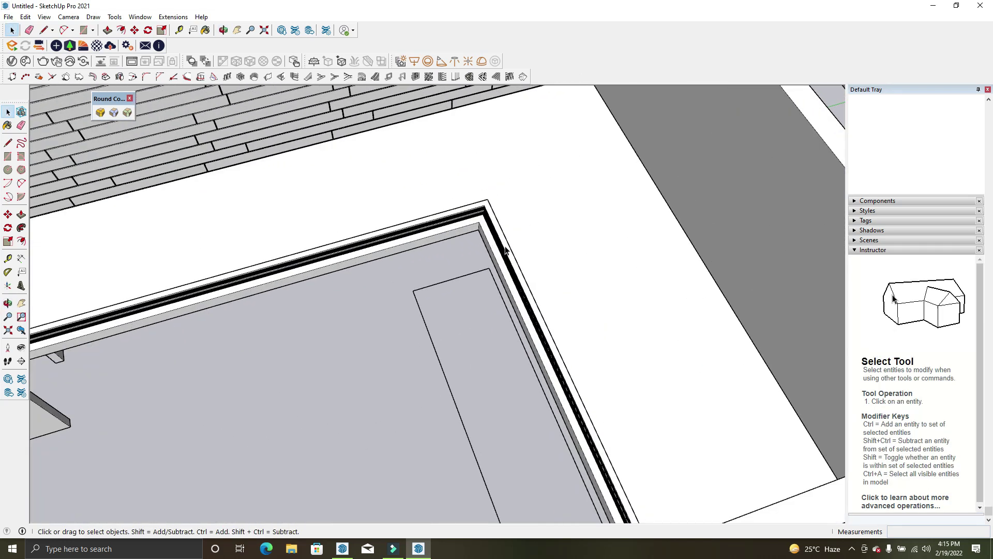
scroll(581, 249, down, 3)
scroll(273, 217, up, 3)
scroll(273, 217, up, 2)
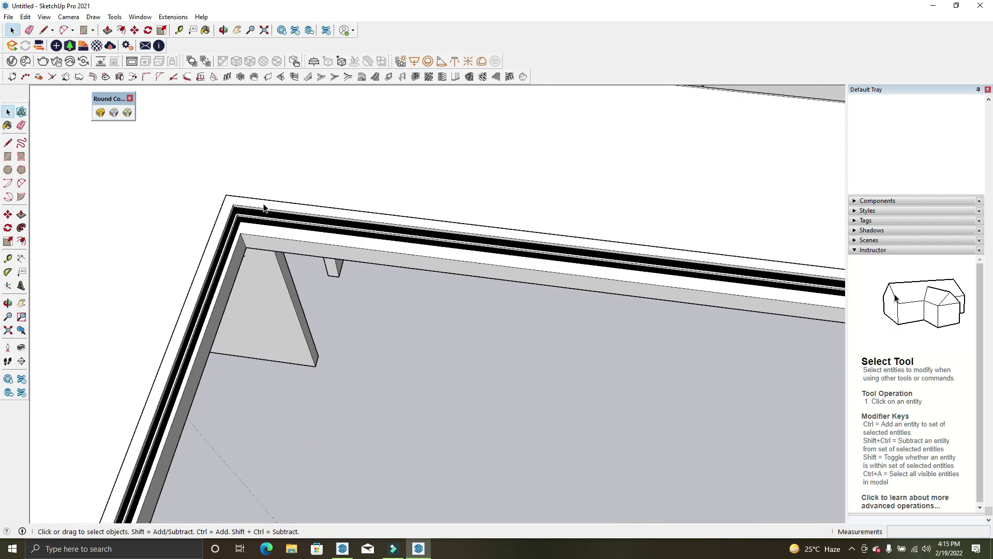
scroll(264, 207, up, 1)
click(261, 205)
double_click(261, 205)
scroll(260, 205, up, 1)
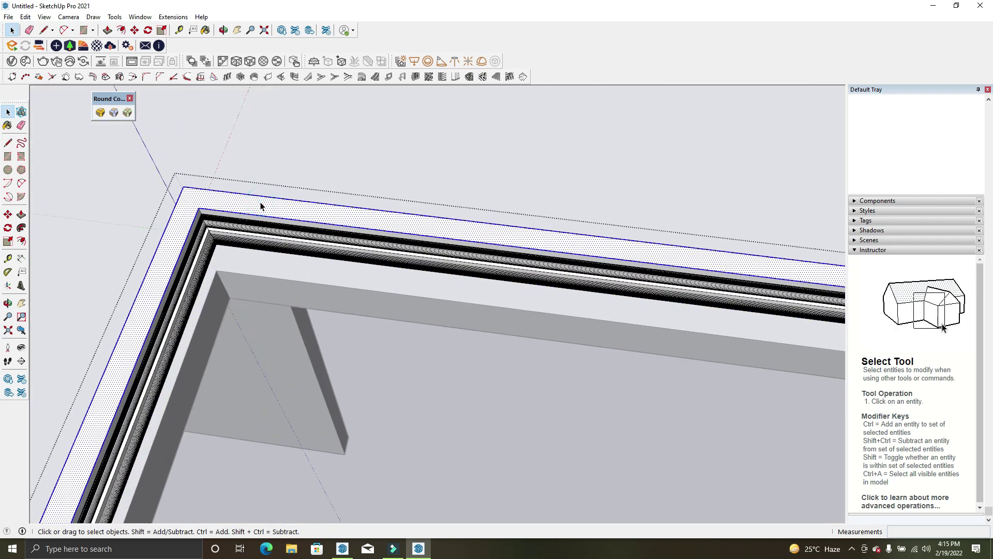
scroll(261, 204, down, 2)
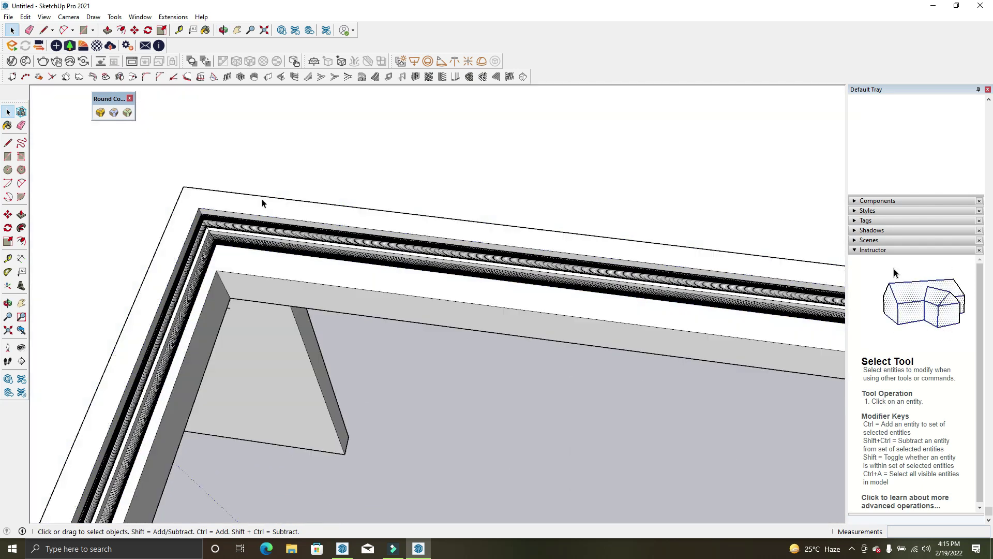
scroll(289, 186, down, 2)
scroll(317, 195, down, 2)
middle_drag(315, 192, 331, 155)
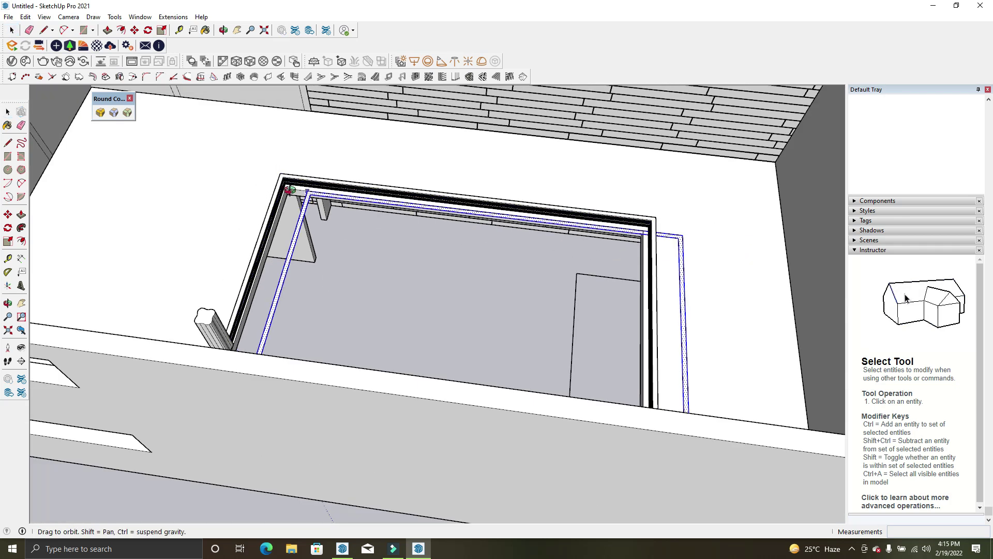
scroll(330, 124, up, 3)
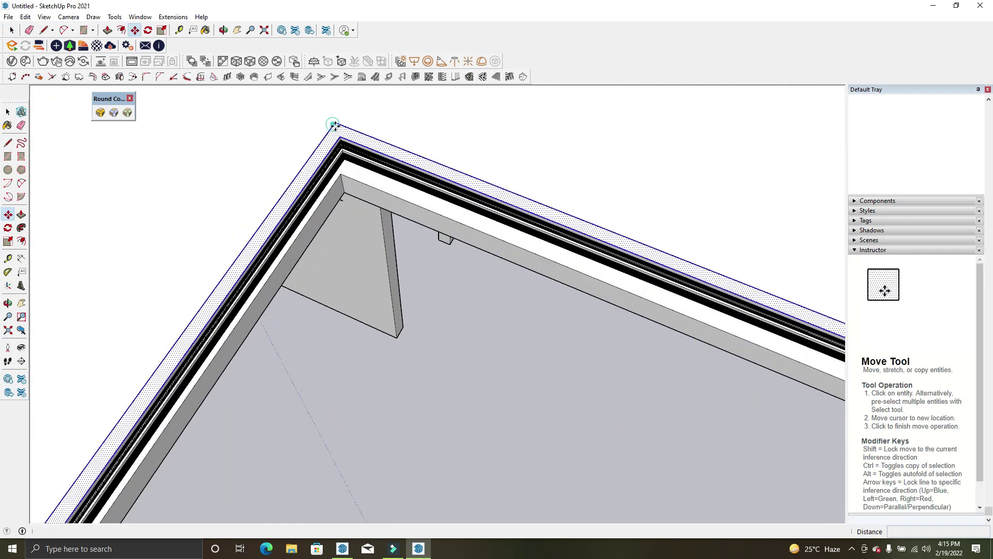
middle_drag(388, 184, 416, 198)
Copy the flat band straight up onto the top of the molded frame corner
key(p)
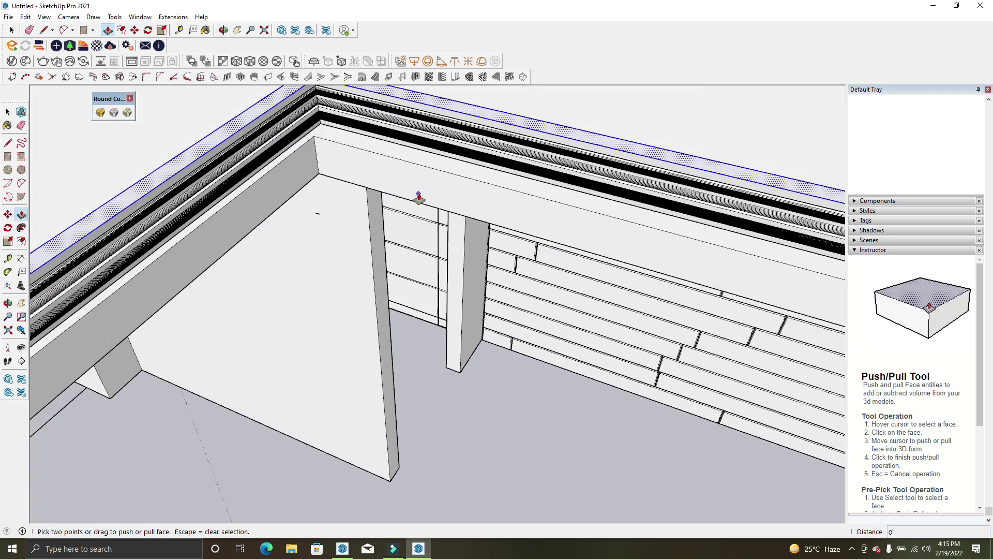
key(m)
scroll(423, 193, up, 2)
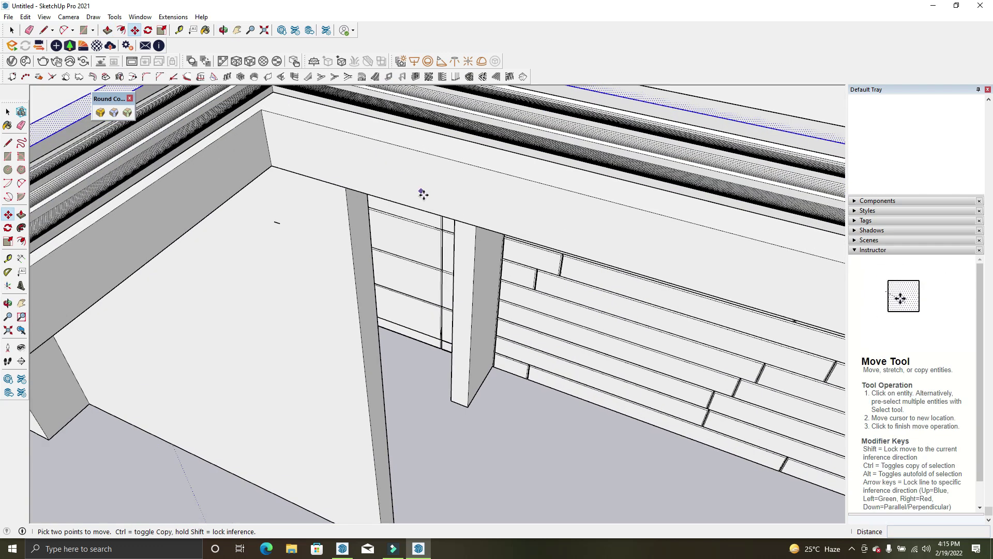
click(424, 198)
scroll(413, 191, down, 1)
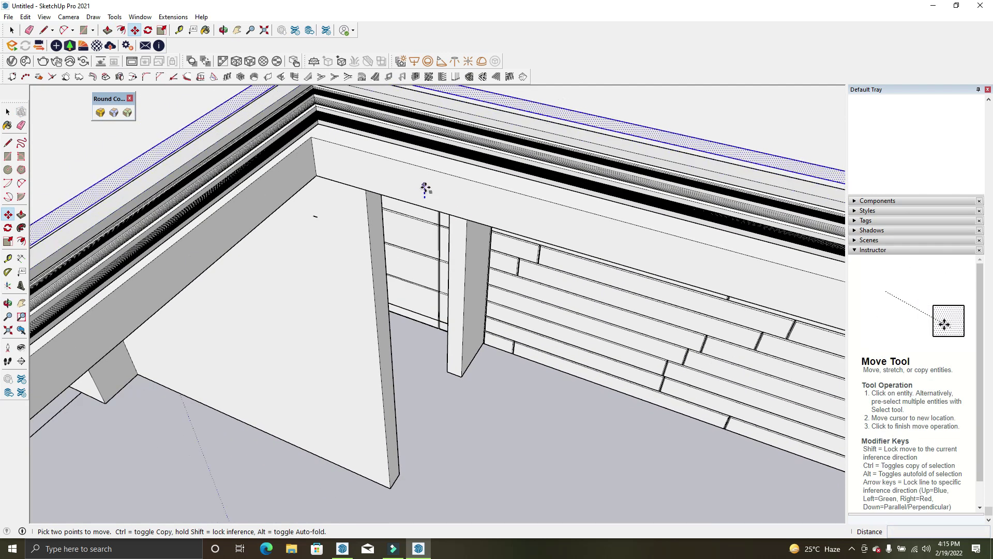
scroll(419, 181, down, 1)
key(ctrl)
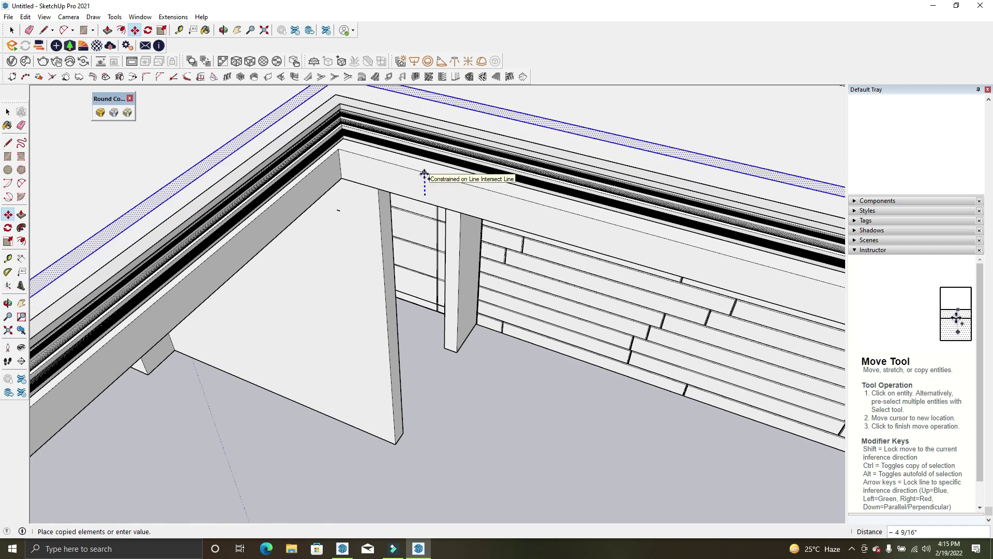
text(2)
click(425, 173)
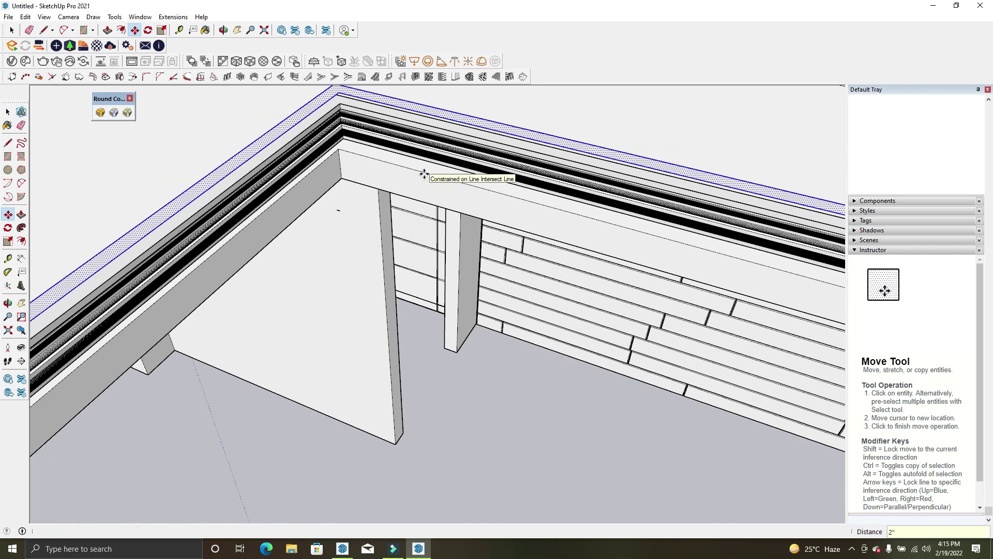
middle_drag(421, 166, 406, 222)
scroll(299, 162, up, 2)
key(space)
scroll(364, 190, up, 2)
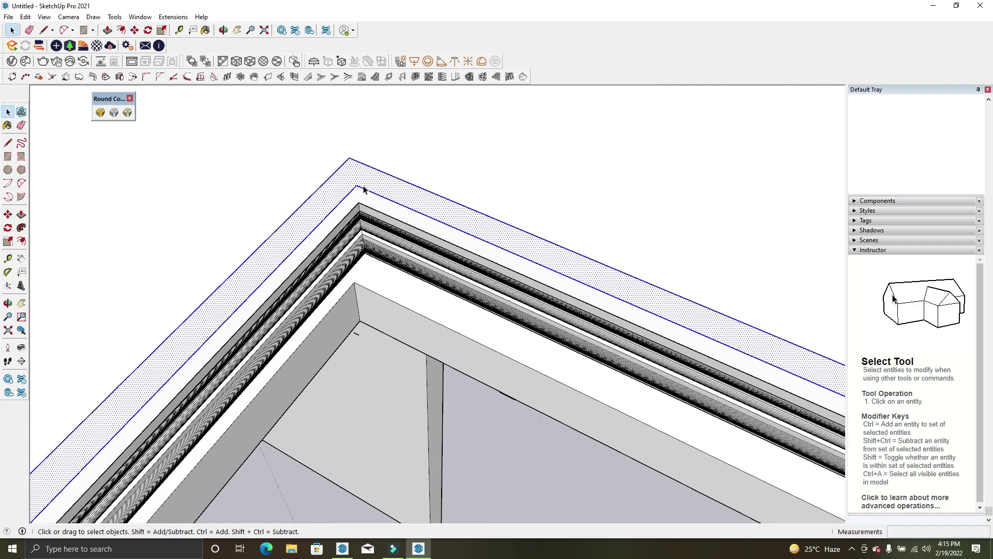
click(122, 30)
scroll(348, 160, up, 1)
Offset the band face's edge inward by 1 inch
click(347, 160)
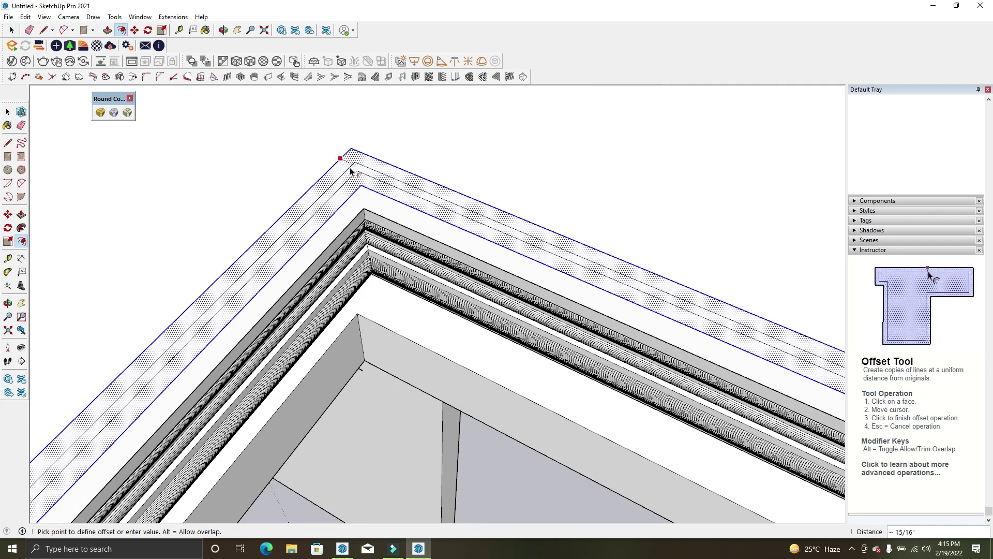
text(1)
key(Return)
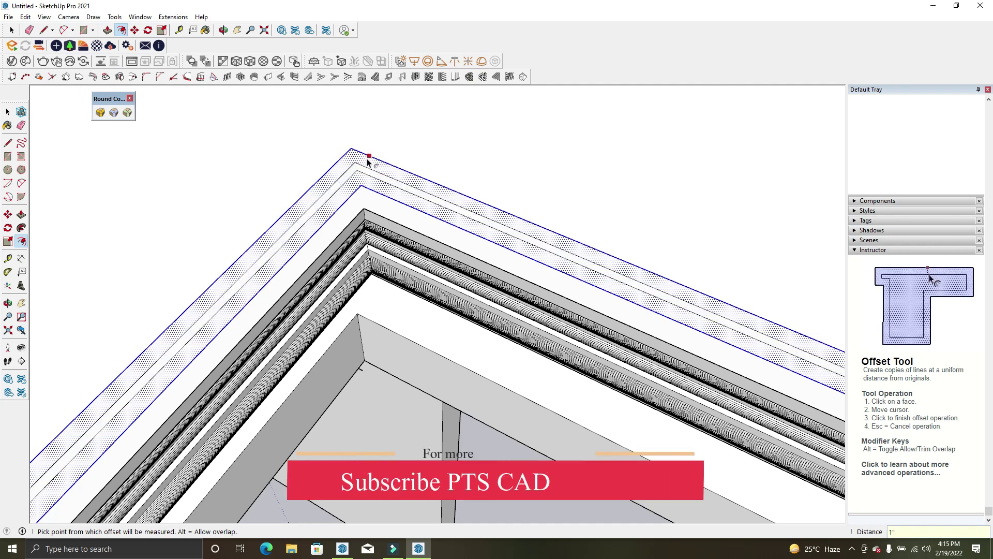
key(space)
Enter the frame group and turn on Hide Rest Of Model
right_click(367, 162)
double_click(372, 171)
click(44, 17)
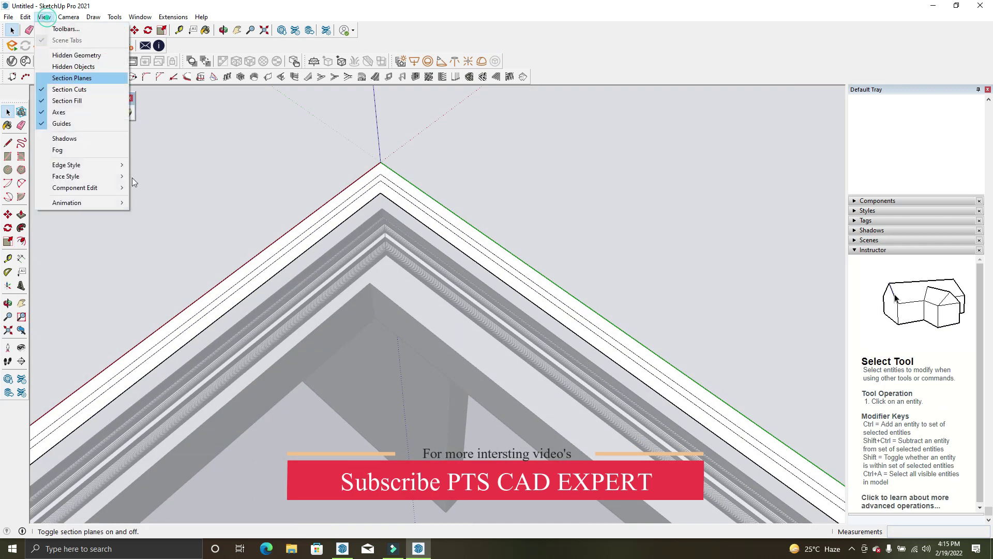
click(150, 188)
Erase the extra inner offset lines, including the doubled edge at the corner
key(e)
drag(377, 160, 390, 195)
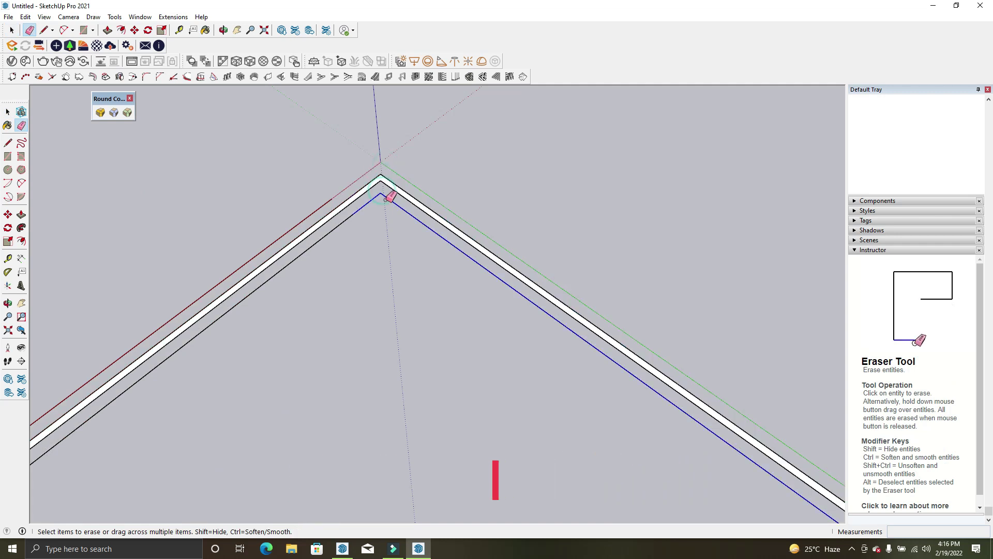
scroll(193, 324, up, 2)
scroll(183, 355, up, 2)
scroll(251, 291, down, 3)
scroll(258, 295, down, 3)
scroll(592, 357, up, 3)
click(564, 357)
scroll(580, 318, down, 2)
scroll(578, 325, down, 2)
scroll(533, 373, down, 3)
scroll(479, 423, up, 3)
scroll(481, 440, down, 3)
scroll(559, 380, up, 2)
Push/Pull the thin rim strip up into a 2'6" wall
key(p)
click(637, 291)
middle_drag(637, 291, 699, 224)
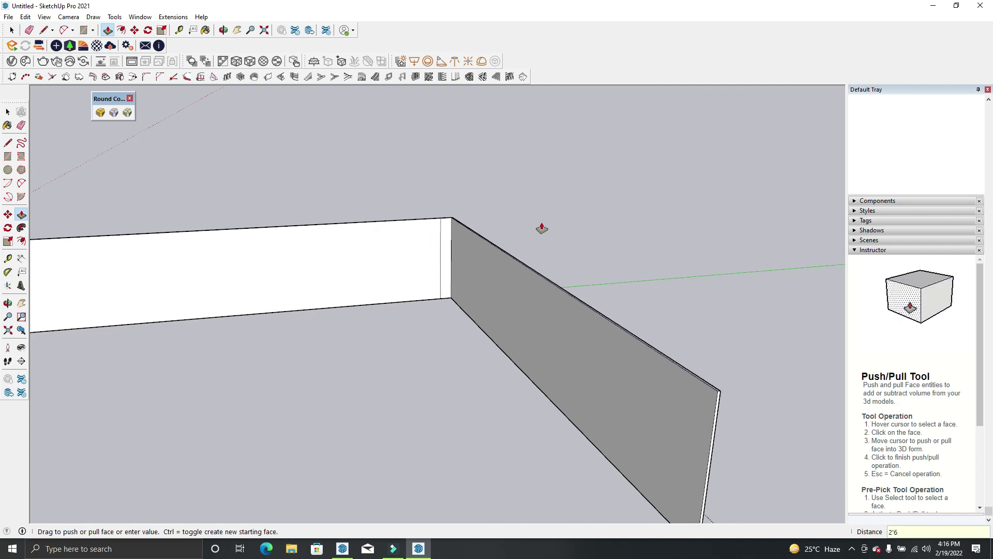
key(Return)
middle_drag(541, 228, 506, 328)
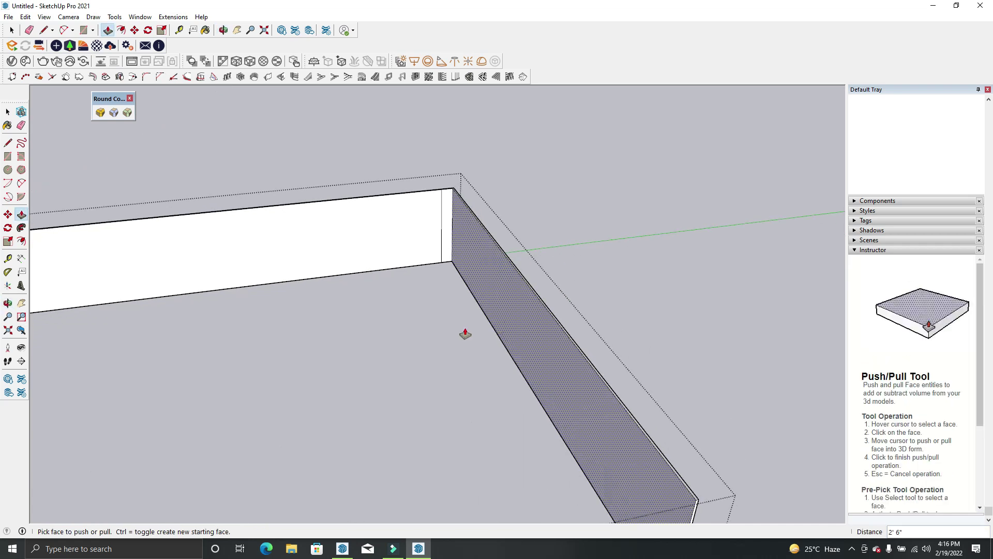
key(e)
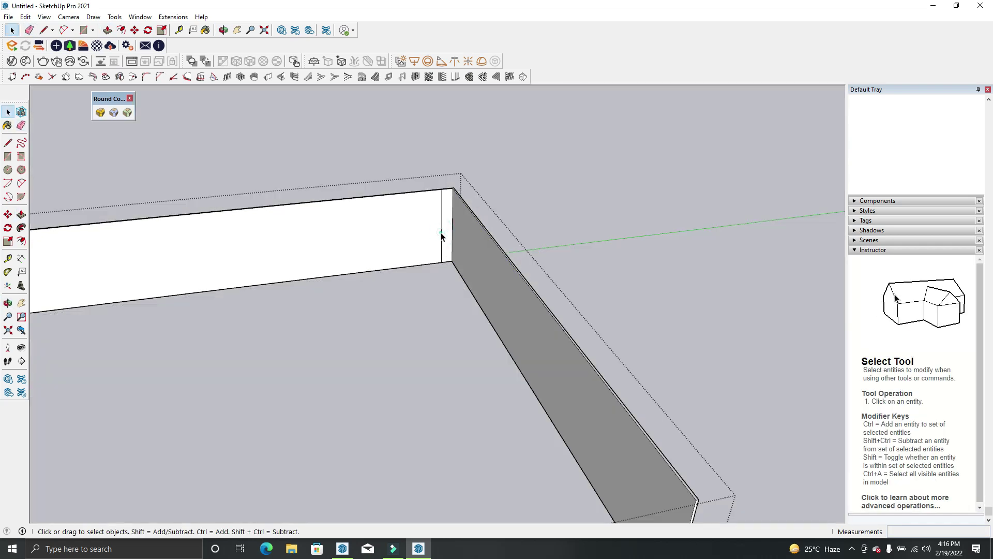
middle_drag(437, 233, 444, 234)
scroll(444, 232, down, 3)
scroll(508, 269, down, 3)
middle_drag(563, 286, 764, 288)
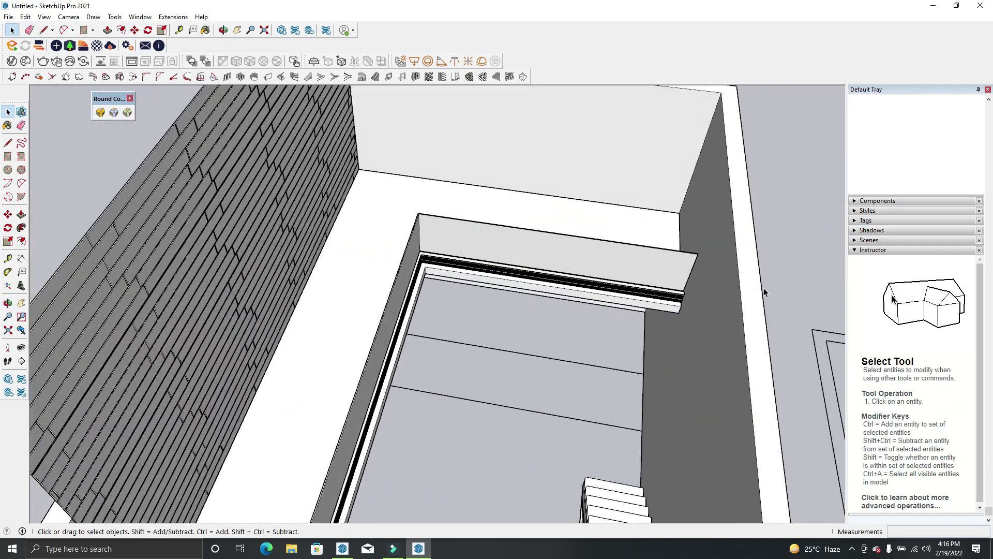
scroll(659, 268, up, 3)
key(o)
mouse_move(677, 251)
middle_down()
mouse_move(709, 229)
mouse_move(688, 202)
middle_up()
scroll(708, 232, up, 3)
scroll(688, 202, up, 2)
click(684, 199)
Copy the ledge's top face, leave the group and paste it
scroll(688, 193, up, 3)
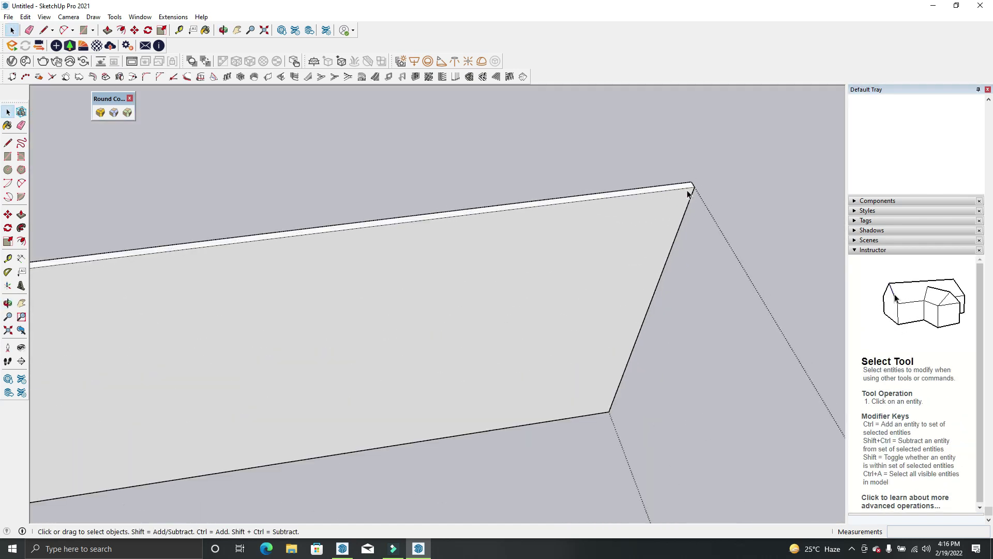
click(682, 186)
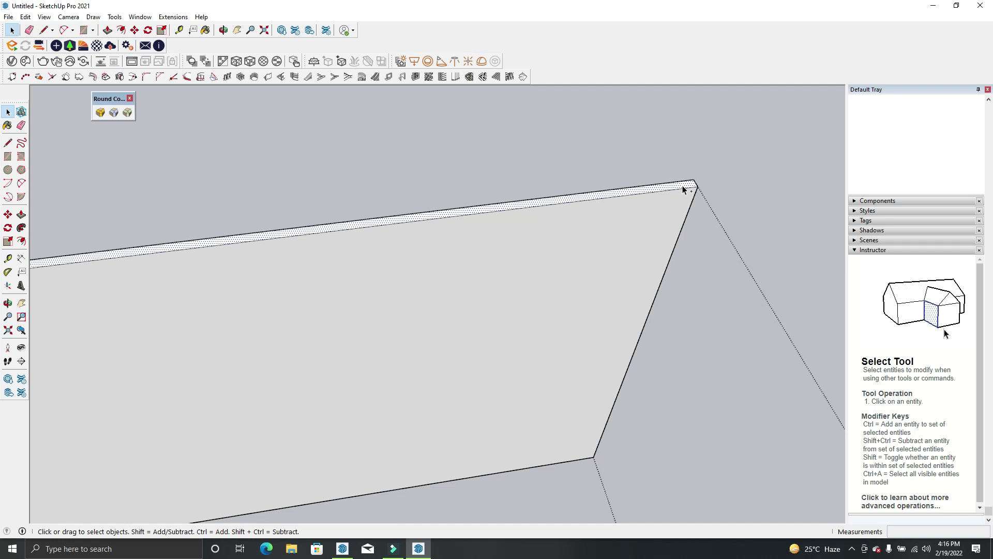
key(Escape)
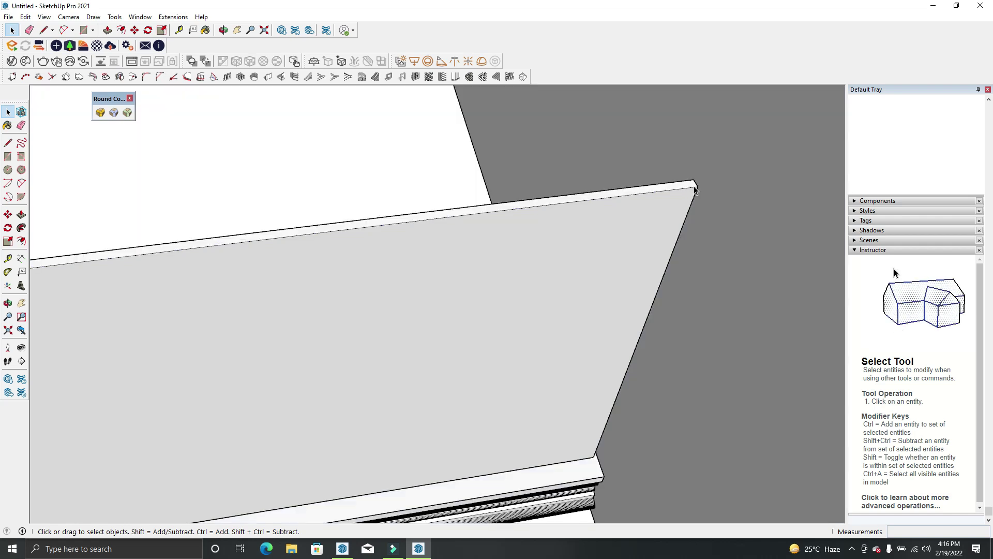
key(ctrl+v)
Place the pasted ledge outline at the slab corner by the stairs, shifted 2 inches
scroll(695, 191, down, 1)
scroll(656, 212, down, 2)
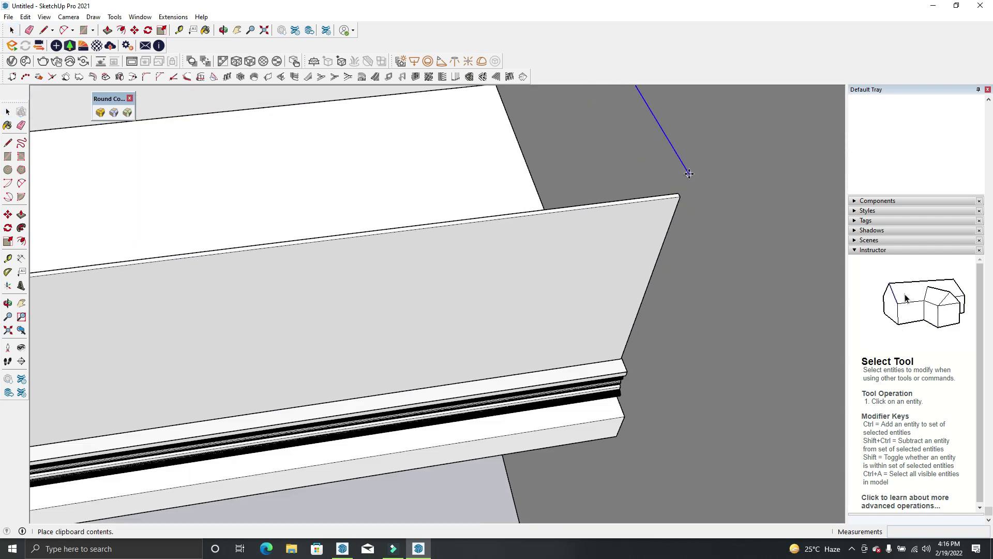
scroll(683, 169, down, 2)
scroll(623, 146, down, 3)
scroll(622, 141, down, 3)
scroll(584, 285, up, 3)
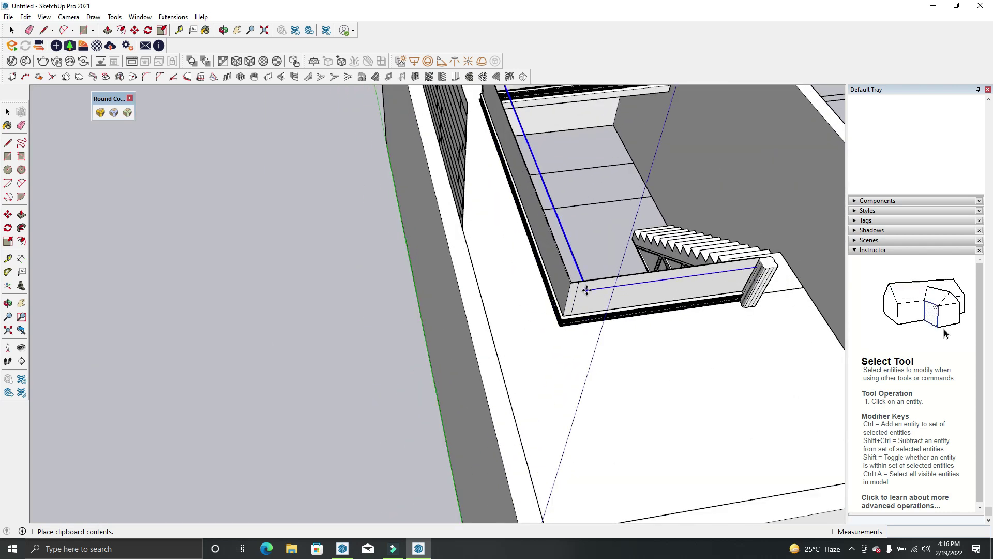
scroll(561, 282, up, 2)
scroll(551, 278, up, 2)
click(551, 278)
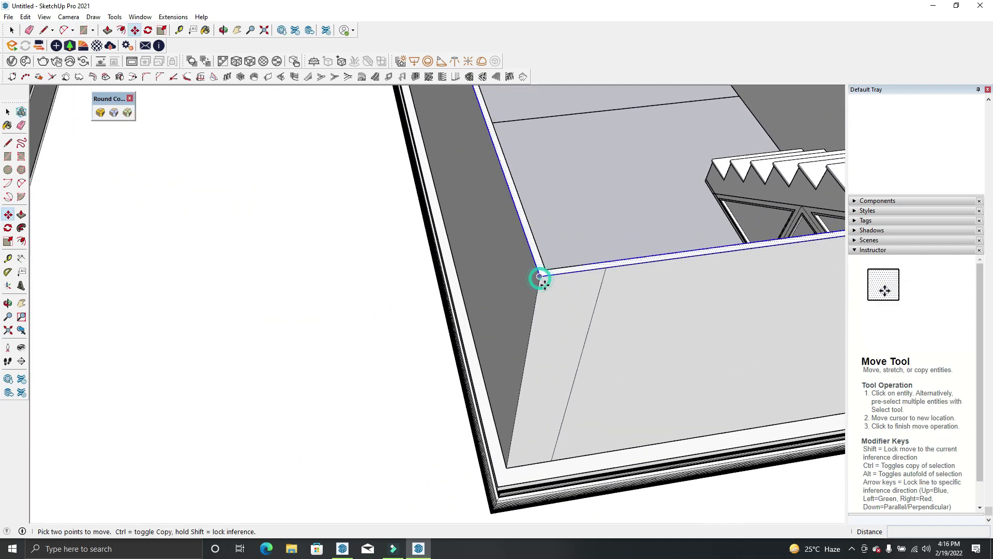
scroll(605, 355, down, 1)
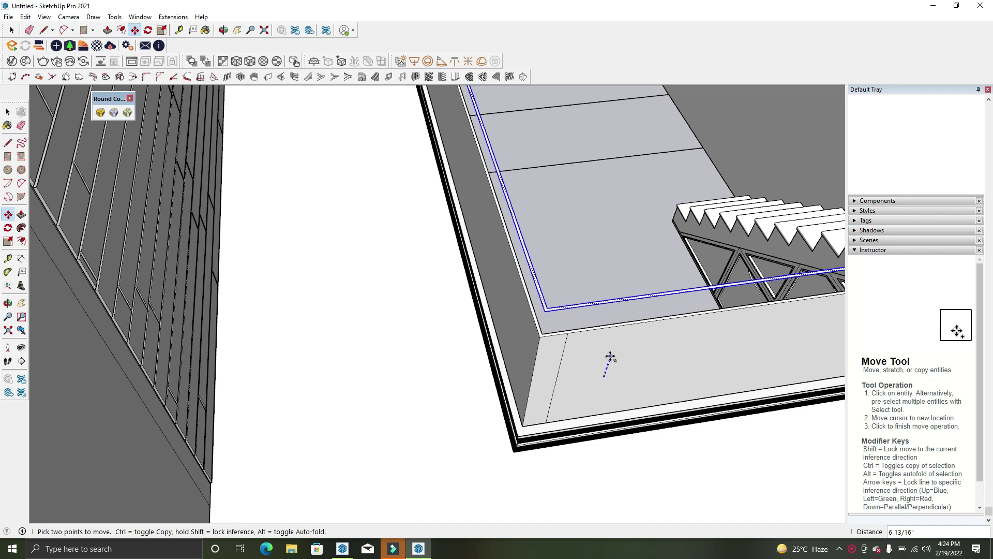
text(2)
key(Return)
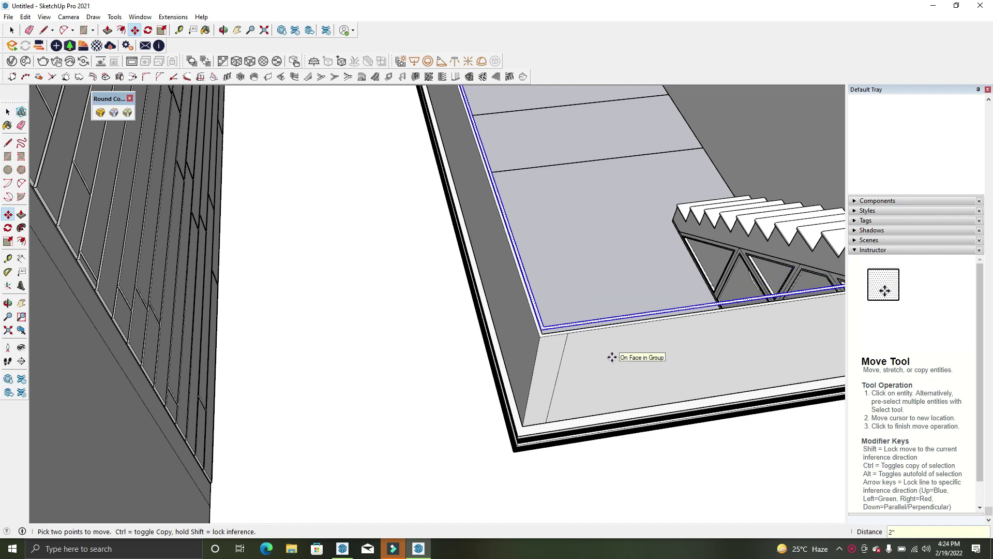
key(p)
scroll(605, 355, up, 1)
scroll(569, 326, up, 1)
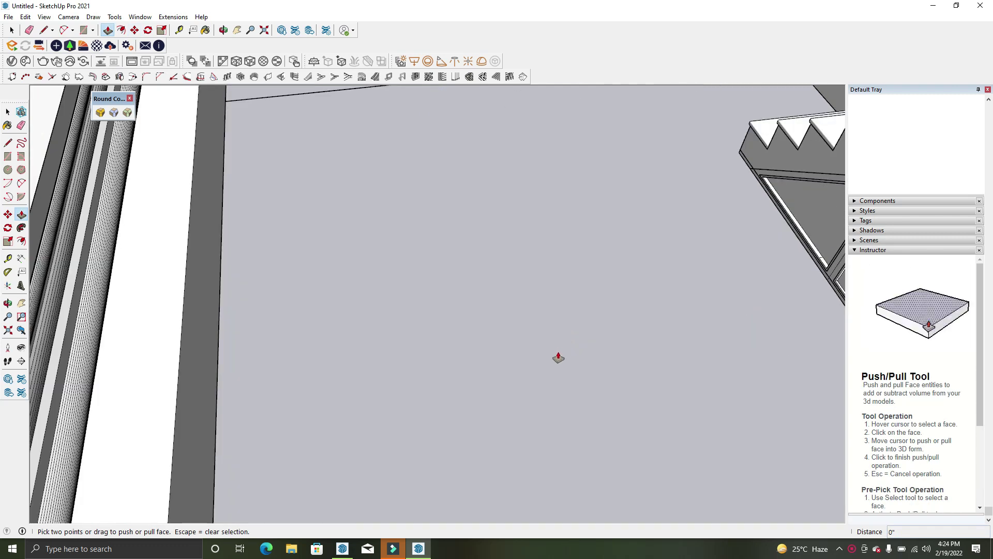
scroll(558, 355, down, 1)
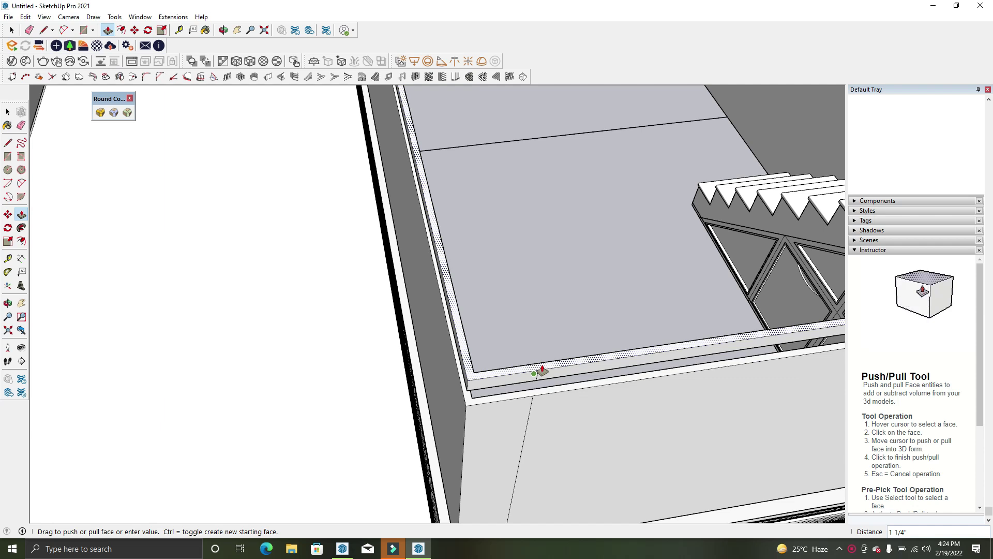
Push/Pull the pasted outline up 1 inch into a thin cap on the parapet
key(space)
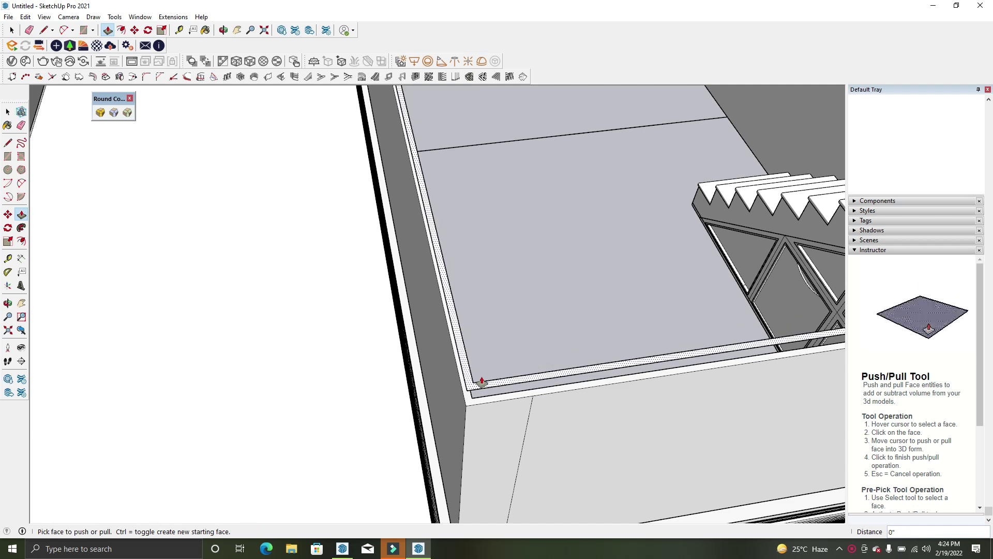
right_click(484, 388)
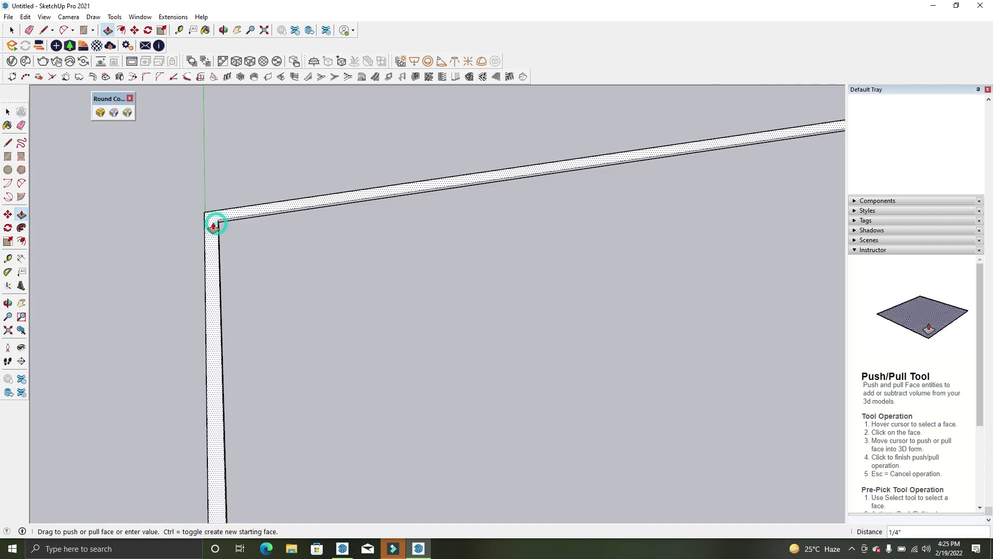
mouse_move(213, 226)
middle_down()
mouse_move(178, 171)
mouse_move(158, 162)
middle_up()
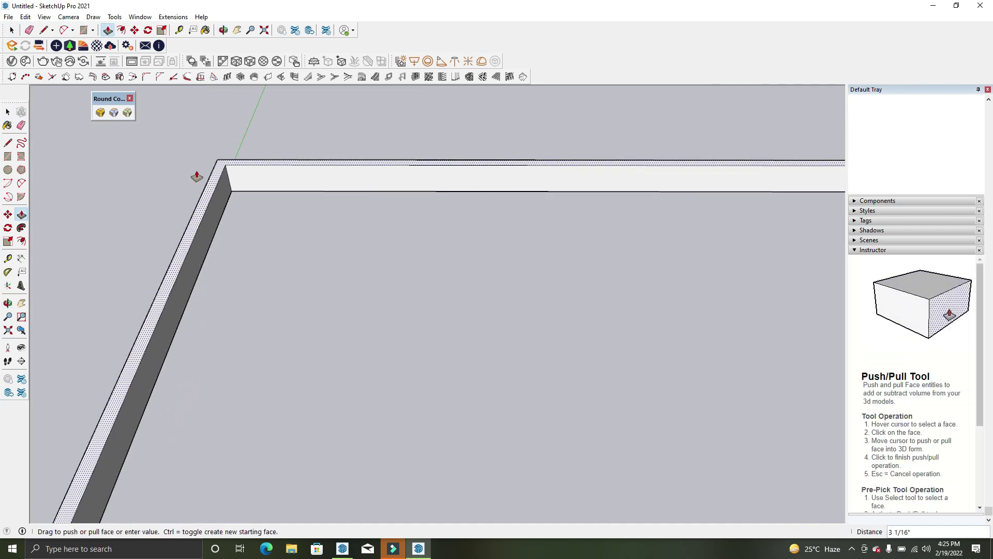
click(230, 197)
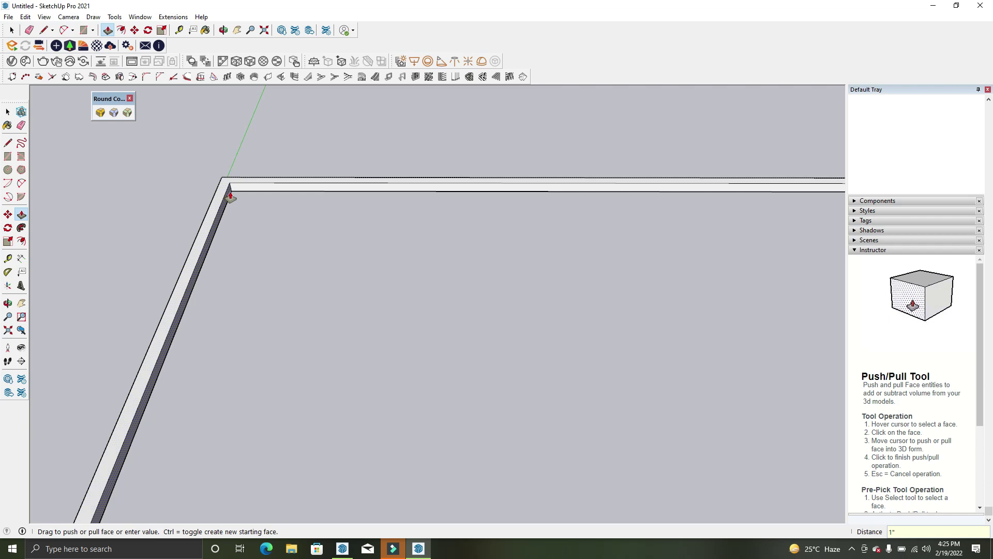
key(space)
scroll(268, 213, down, 2)
mouse_move(271, 202)
middle_down()
mouse_move(237, 146)
mouse_move(261, 213)
mouse_move(287, 234)
mouse_move(681, 213)
mouse_move(620, 210)
mouse_move(618, 222)
middle_up()
scroll(287, 231, down, 2)
Select the ledge's end edge and turn Hide Rest Of Model off
drag(611, 186, 702, 304)
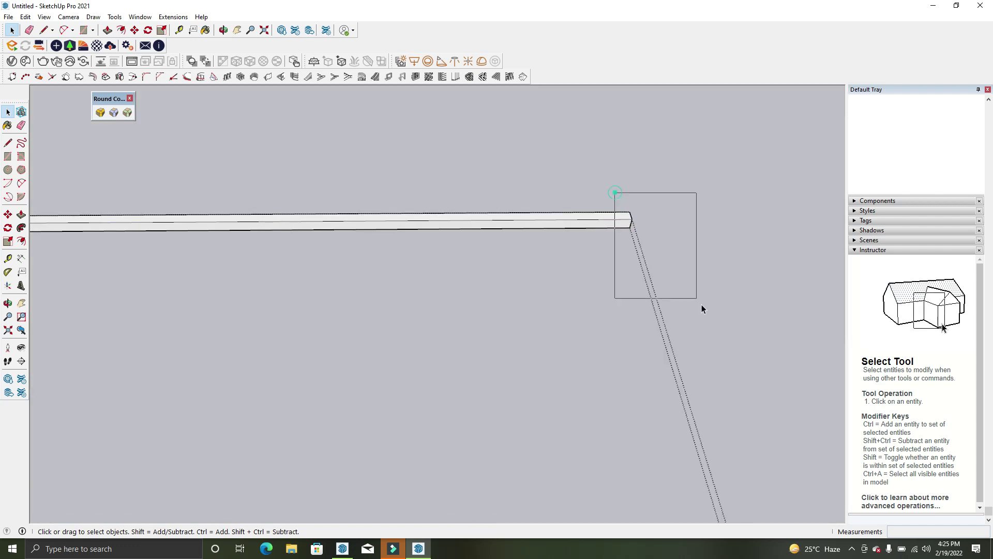
click(45, 17)
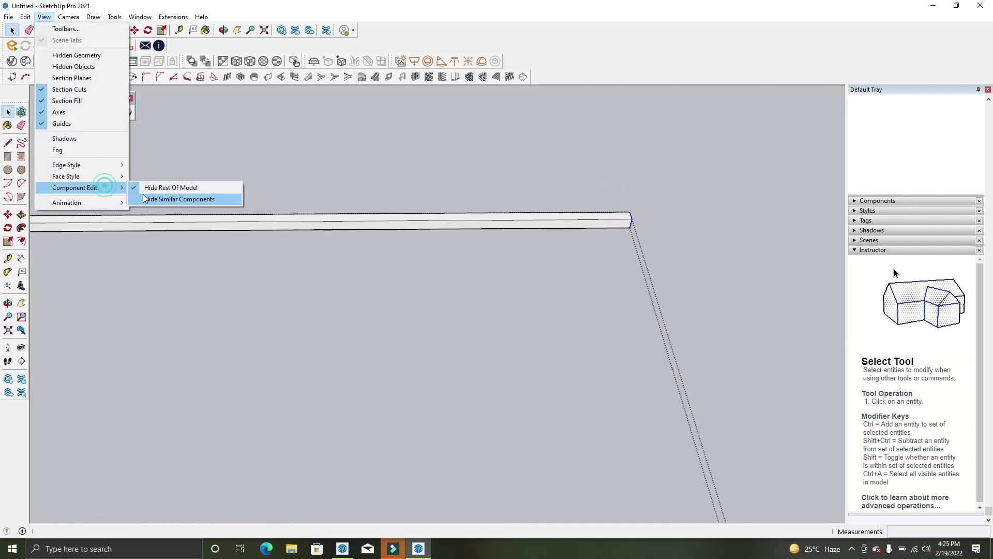
click(146, 188)
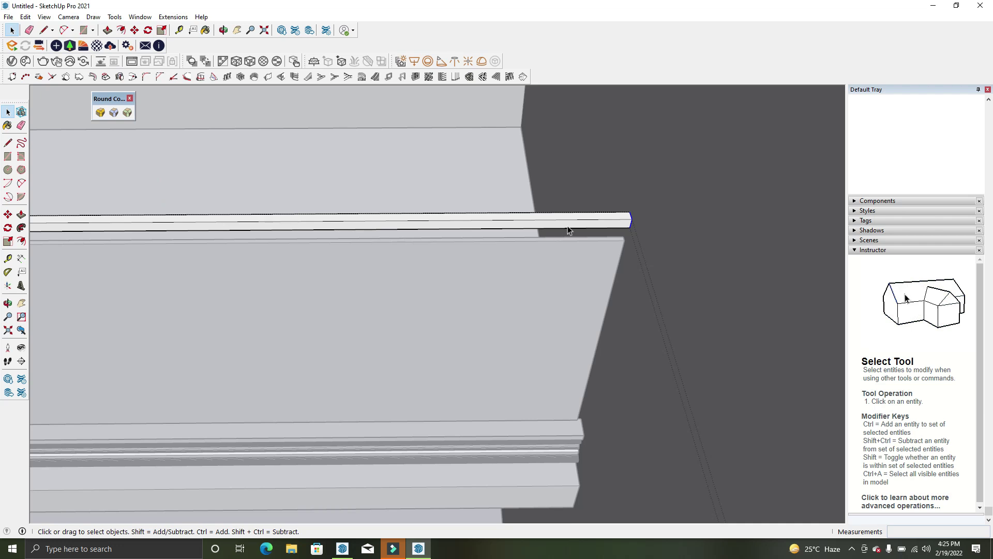
scroll(638, 222, up, 1)
Try moving the ledge edge from its bottom endpoint, then cancel the move
key(m)
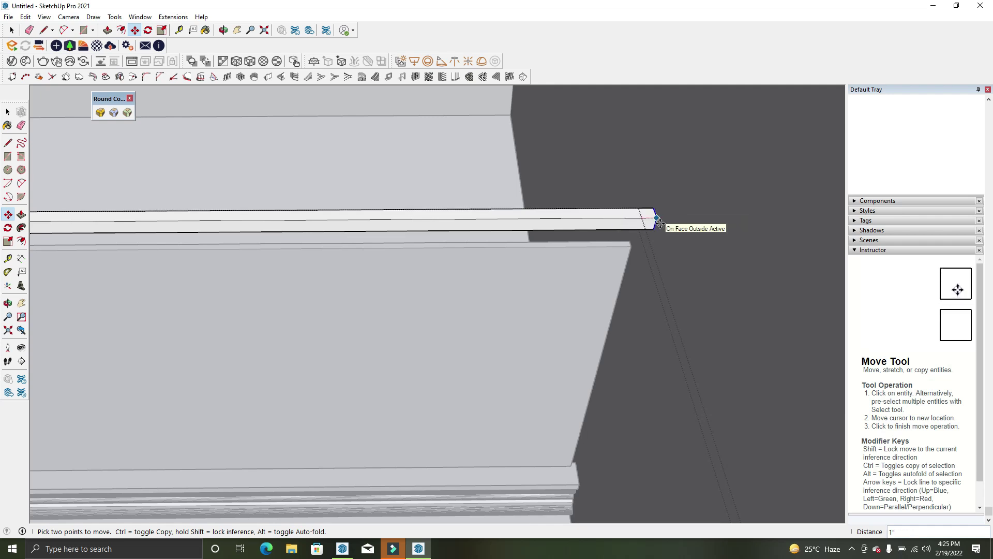
mouse_move(660, 224)
middle_down()
mouse_move(682, 254)
mouse_move(623, 237)
middle_up()
key(space)
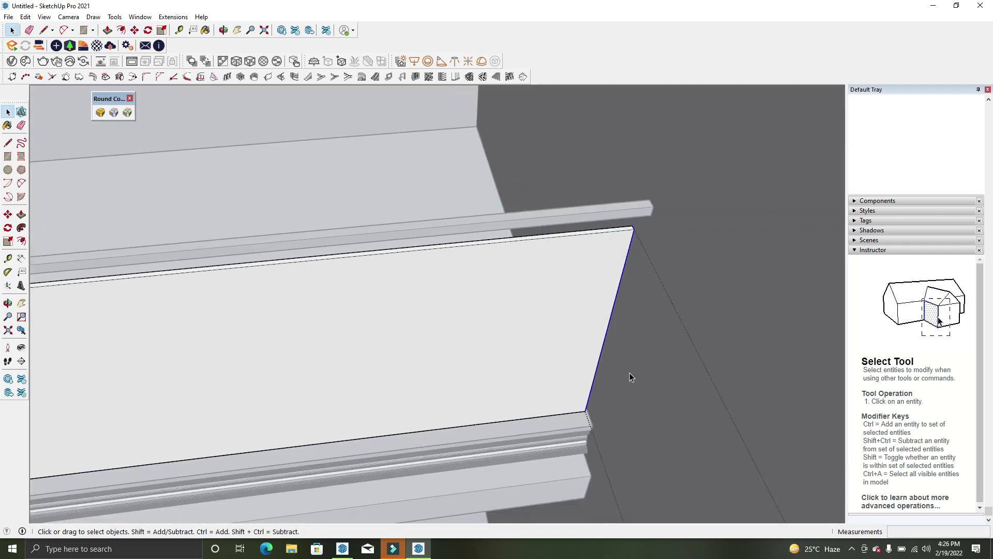
key(m)
click(585, 410)
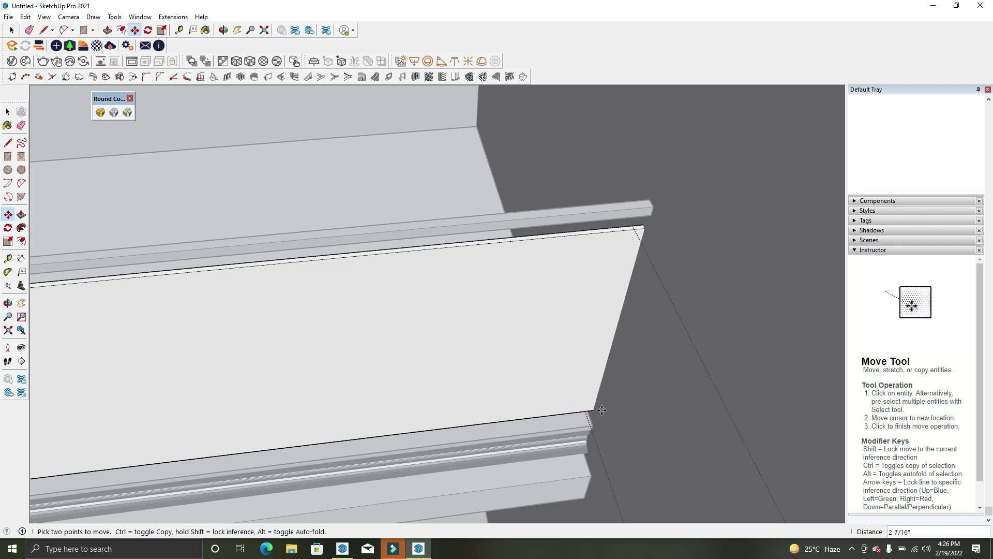
key(space)
Orbit and zoom down into the box interior
mouse_move(550, 350)
middle_down()
mouse_move(603, 296)
mouse_move(570, 302)
mouse_move(210, 220)
middle_up()
scroll(209, 221, down, 5)
mouse_move(459, 279)
middle_down()
mouse_move(554, 312)
mouse_move(184, 394)
mouse_move(364, 321)
middle_up()
scroll(363, 321, up, 3)
mouse_move(483, 371)
middle_down()
mouse_move(712, 253)
mouse_move(690, 392)
mouse_move(394, 351)
middle_up()
scroll(395, 351, up, 3)
scroll(455, 352, up, 4)
mouse_move(456, 351)
middle_down()
mouse_move(506, 351)
mouse_move(585, 373)
mouse_move(579, 279)
mouse_move(613, 306)
mouse_move(459, 305)
middle_up()
middle_drag(638, 222, 616, 233)
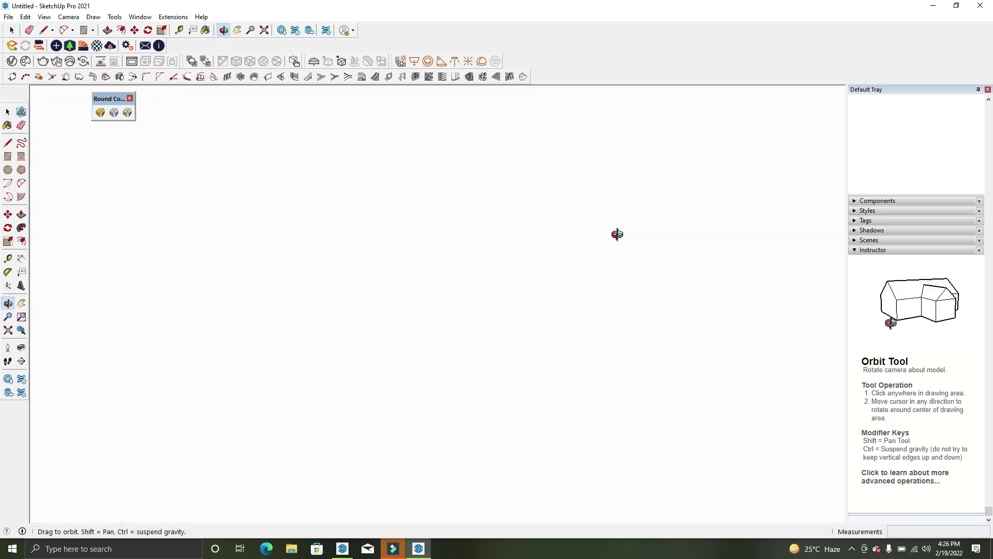
Toggle the Component Edit display of the rest of the model and view the room
click(44, 17)
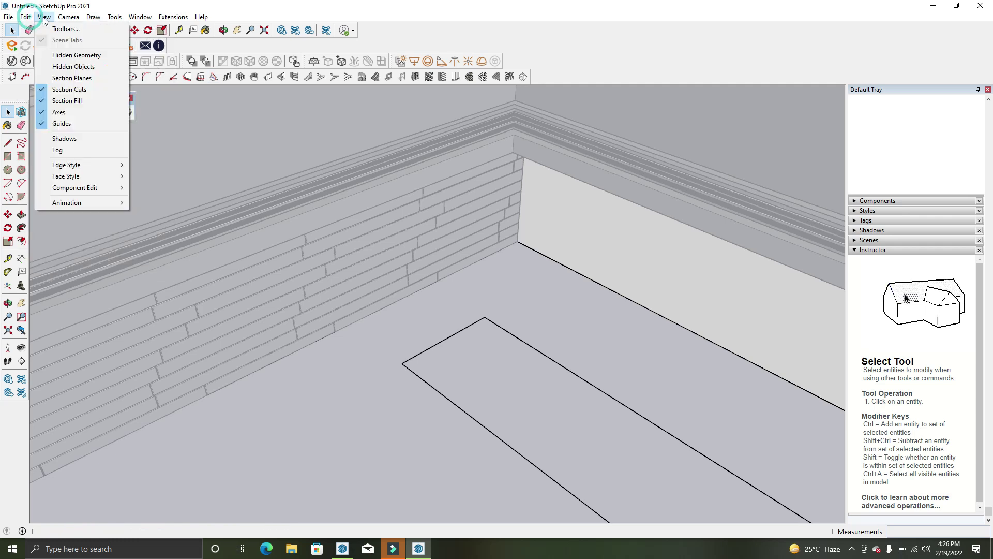
click(149, 189)
mouse_move(461, 243)
middle_down()
mouse_move(438, 279)
mouse_move(466, 346)
middle_up()
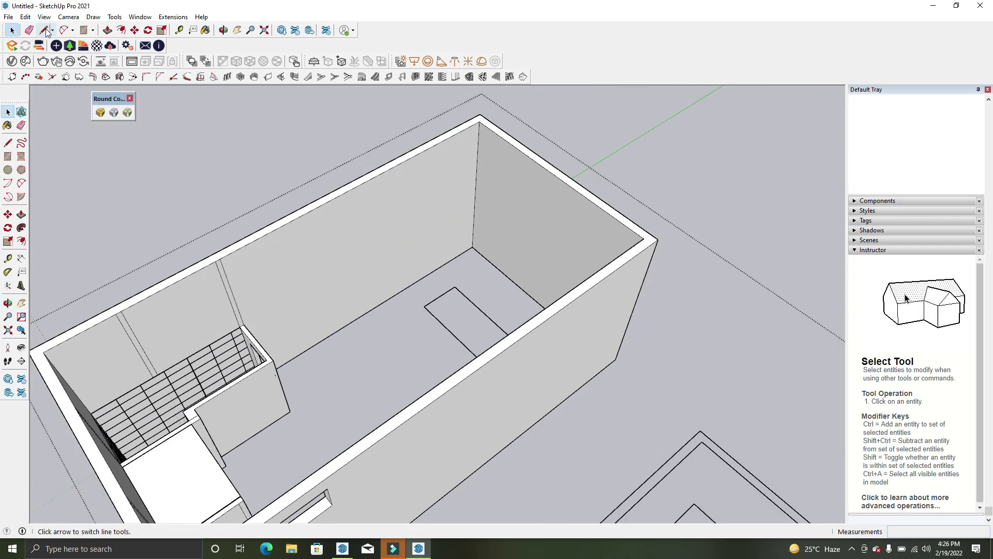
Draw a line closing a small floor face and pull it up into a pillar
click(46, 31)
scroll(416, 303, up, 3)
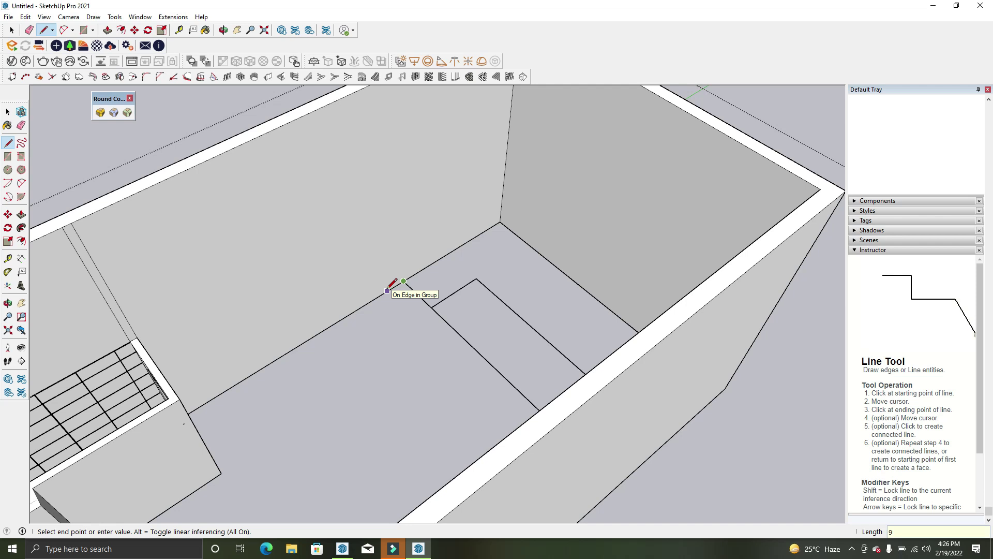
scroll(431, 307, up, 2)
click(431, 307)
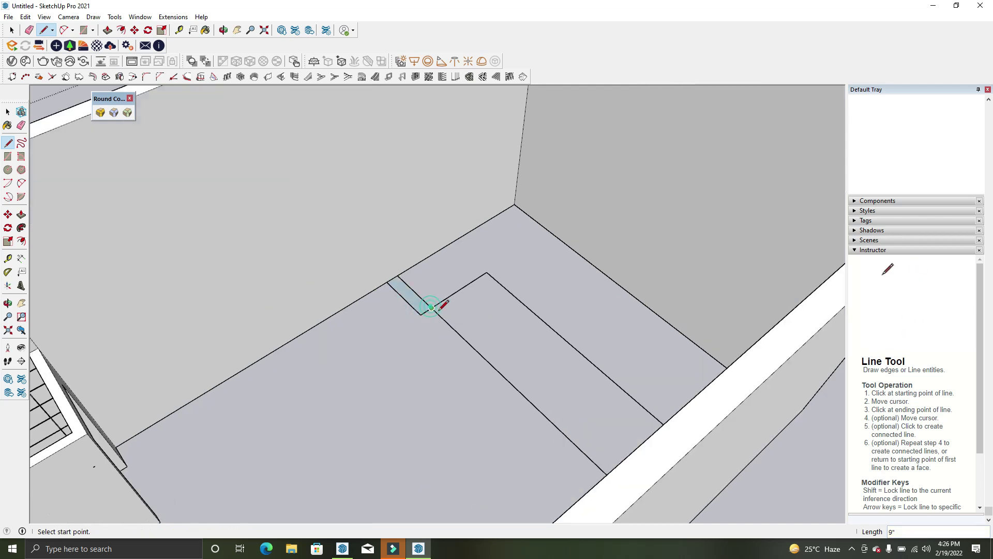
key(p)
click(408, 309)
middle_drag(488, 295, 350, 326)
scroll(350, 325, up, 3)
scroll(350, 326, up, 3)
Orbit around the room to inspect the new pillar
mouse_move(518, 290)
middle_down()
mouse_move(572, 271)
mouse_move(577, 253)
mouse_move(422, 281)
mouse_move(526, 313)
middle_up()
scroll(576, 253, up, 3)
click(549, 268)
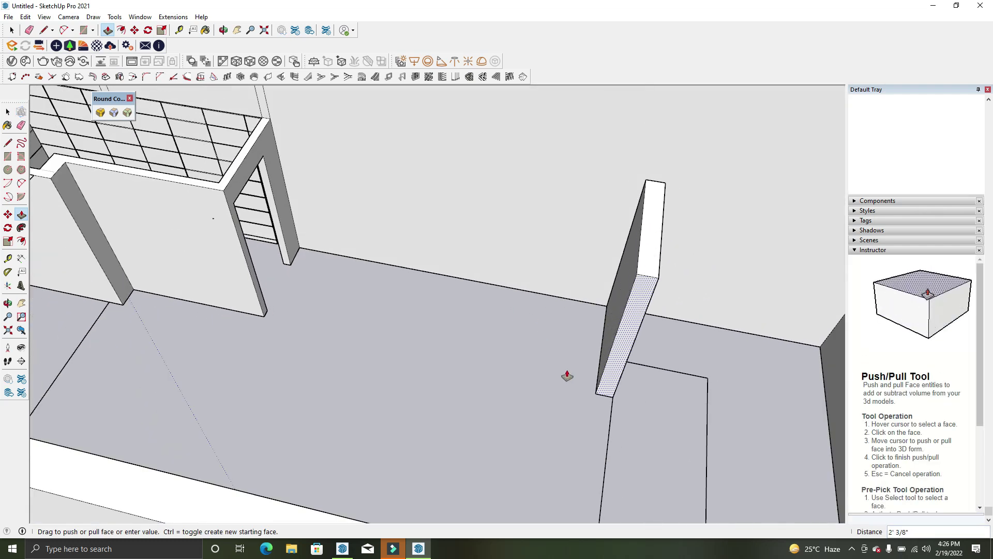
mouse_move(567, 376)
middle_down()
mouse_move(816, 337)
mouse_move(784, 355)
mouse_move(534, 254)
mouse_move(603, 184)
mouse_move(519, 245)
mouse_move(501, 281)
mouse_move(371, 288)
mouse_move(548, 290)
mouse_move(421, 295)
mouse_move(477, 322)
mouse_move(547, 410)
mouse_move(518, 254)
mouse_move(485, 322)
middle_up()
key(space)
scroll(534, 254, down, 5)
scroll(604, 184, up, 5)
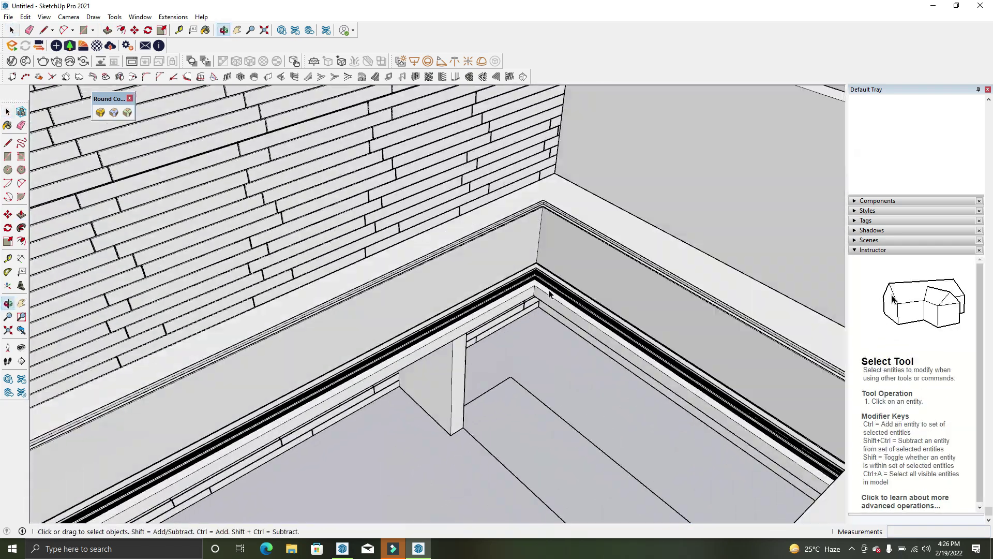
scroll(548, 290, down, 5)
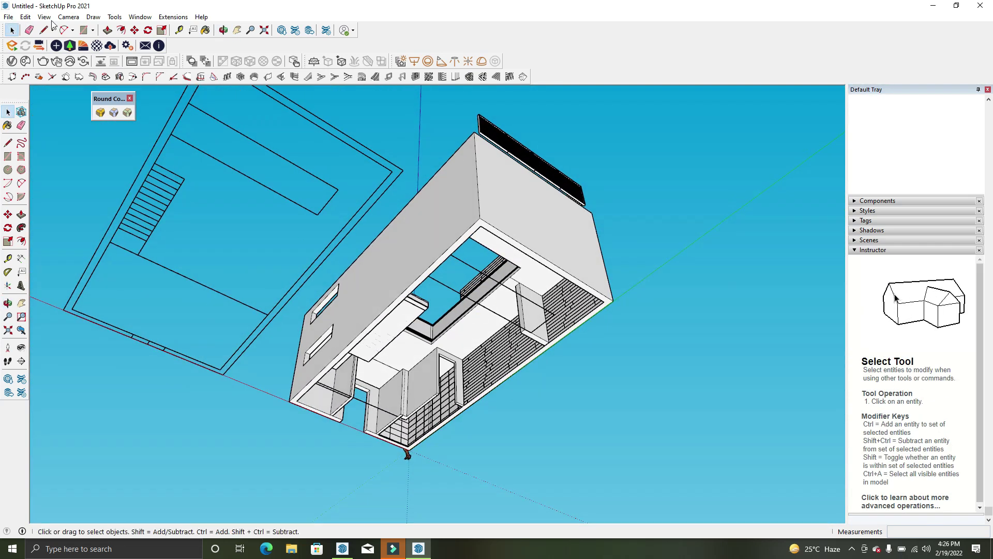
Draw a rectangle covering the building's underside
click(85, 30)
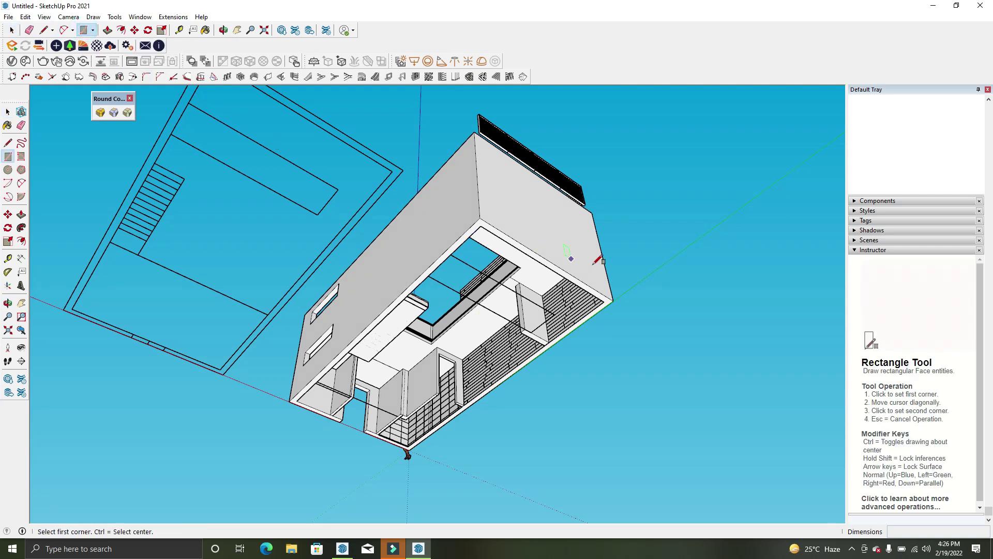
scroll(616, 309, up, 4)
scroll(337, 361, down, 3)
scroll(176, 432, up, 5)
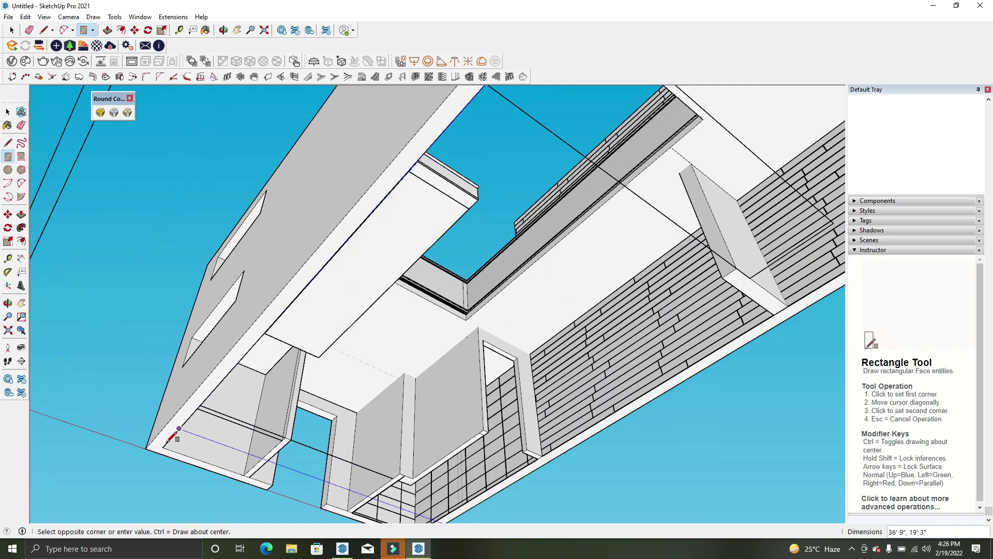
click(146, 447)
scroll(232, 372, down, 3)
scroll(232, 373, down, 1)
Push/Pull the bottom rectangle 9 into a solid base slab
key(p)
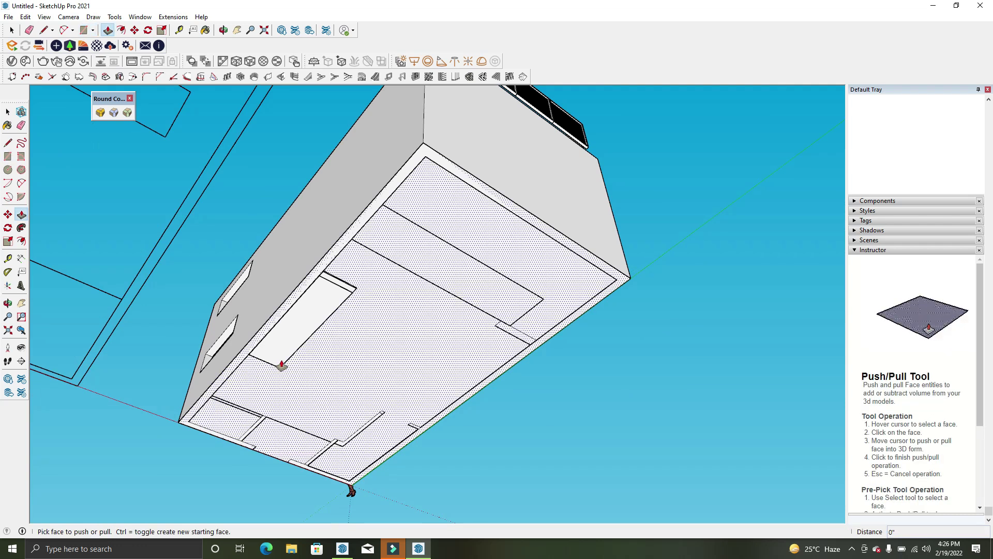
click(282, 376)
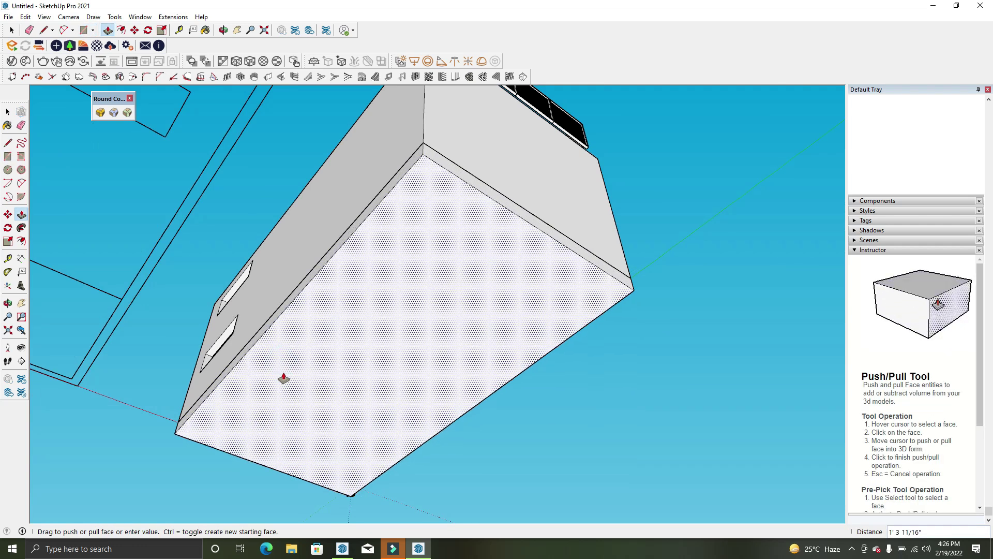
key(Return)
key(space)
Reverse the slab's bottom face and orbit to a side view
click(426, 191)
right_click(427, 191)
click(428, 288)
mouse_move(433, 220)
middle_down()
mouse_move(589, 366)
mouse_move(568, 414)
mouse_move(368, 337)
mouse_move(270, 362)
mouse_move(168, 362)
mouse_move(107, 407)
mouse_move(783, 406)
mouse_move(548, 278)
mouse_move(714, 286)
mouse_move(310, 222)
mouse_move(156, 237)
mouse_move(636, 359)
mouse_move(265, 348)
mouse_move(337, 371)
mouse_move(422, 288)
mouse_move(481, 291)
mouse_move(458, 232)
mouse_move(459, 189)
mouse_move(470, 182)
mouse_move(463, 364)
mouse_move(491, 409)
middle_up()
mouse_move(419, 438)
middle_down()
mouse_move(288, 450)
mouse_move(376, 455)
middle_up()
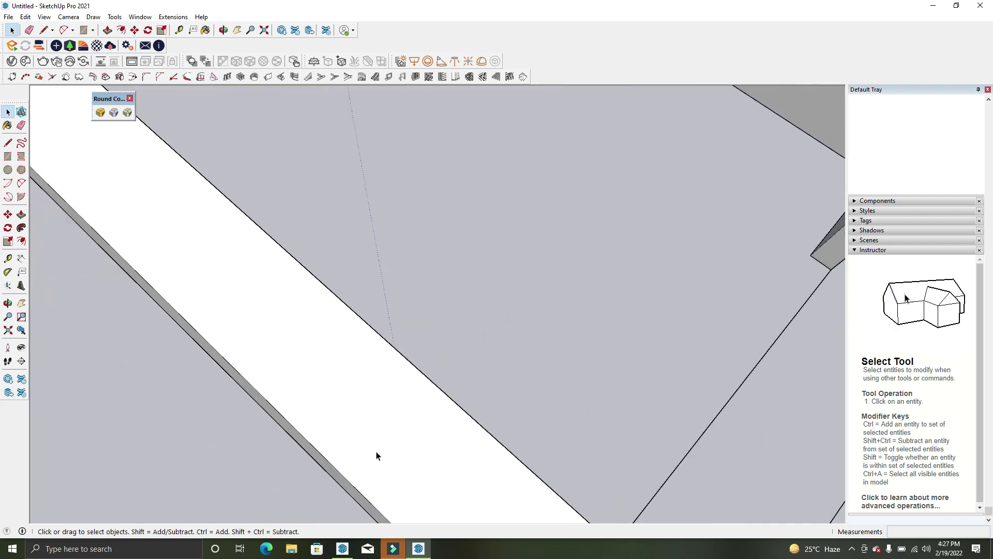
Offset the inner wall face beside the stair to create an inset frame outline
scroll(376, 455, down, 3)
scroll(382, 460, down, 2)
middle_drag(527, 388, 411, 195)
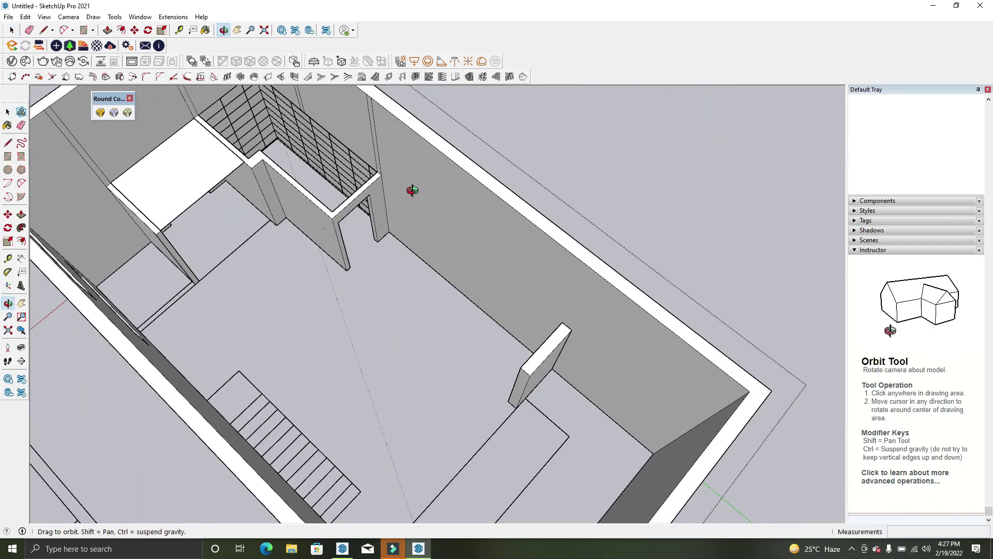
scroll(410, 195, down, 5)
scroll(337, 216, up, 6)
click(122, 31)
scroll(368, 220, up, 3)
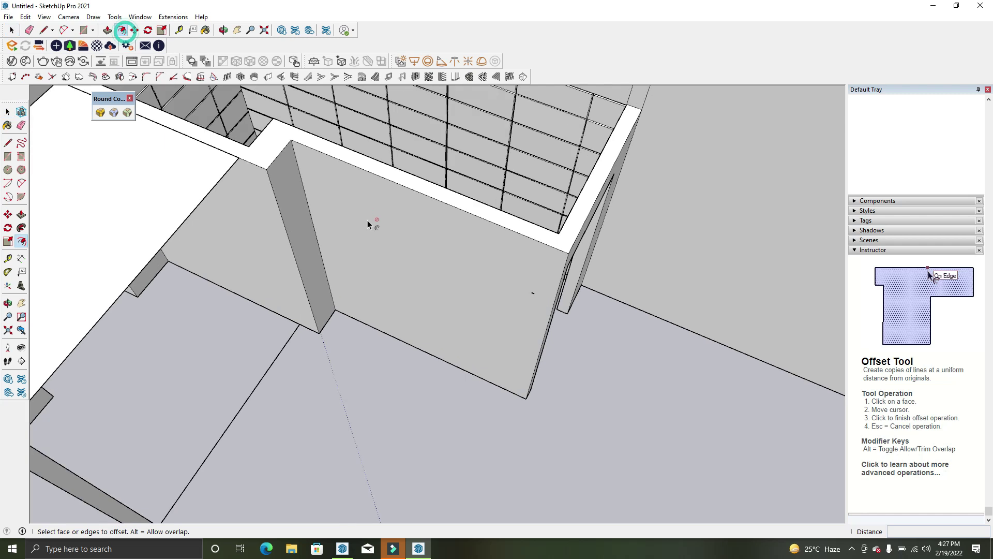
key(space)
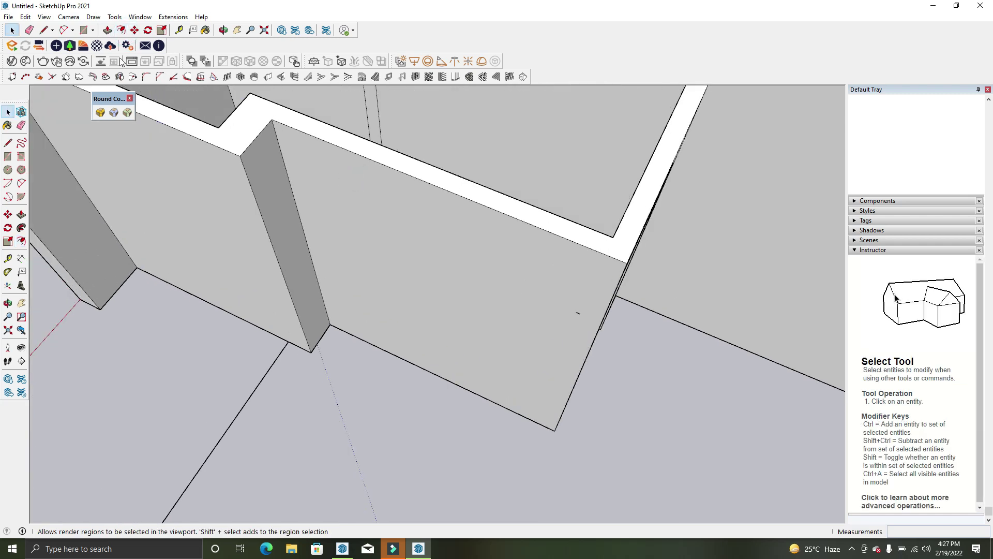
click(122, 31)
click(344, 181)
click(317, 161)
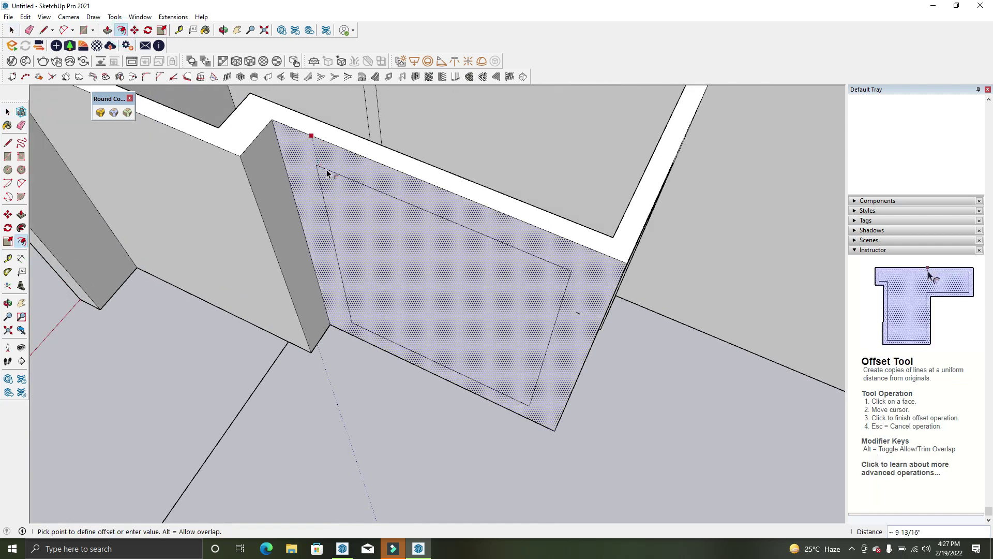
text(1)
key(Return)
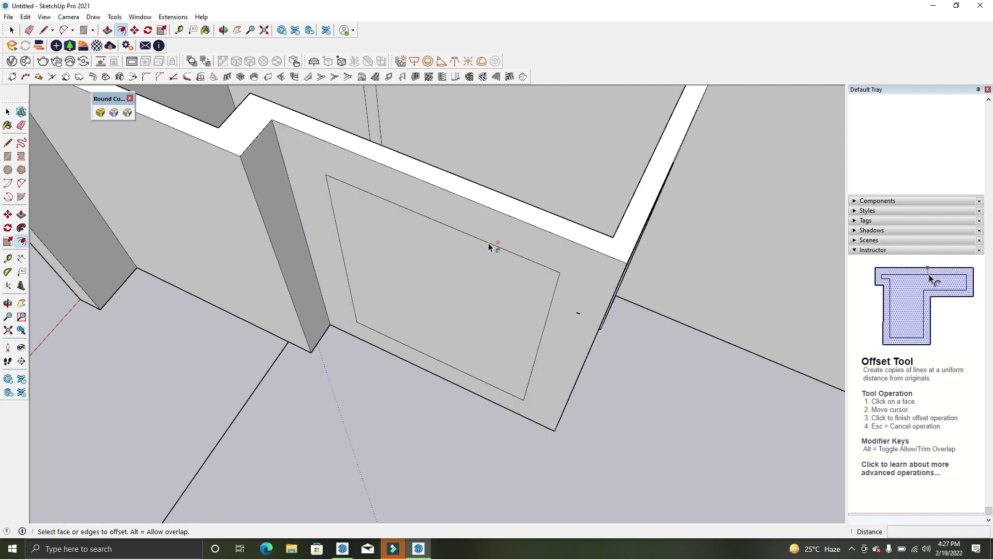
click(548, 230)
Draw lines from the inset corners to the wall's top and bottom edges, splitting the frame
key(l)
click(560, 272)
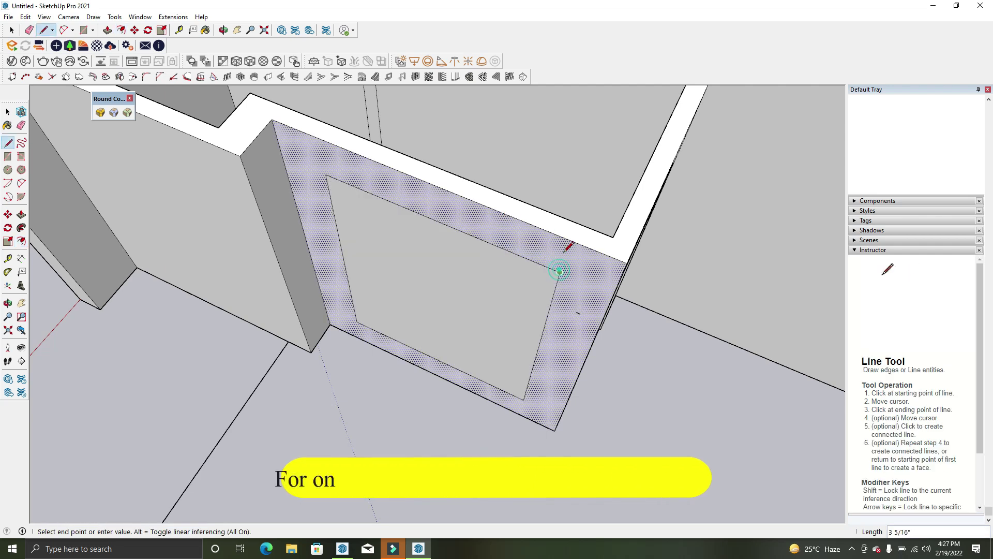
click(568, 241)
click(326, 175)
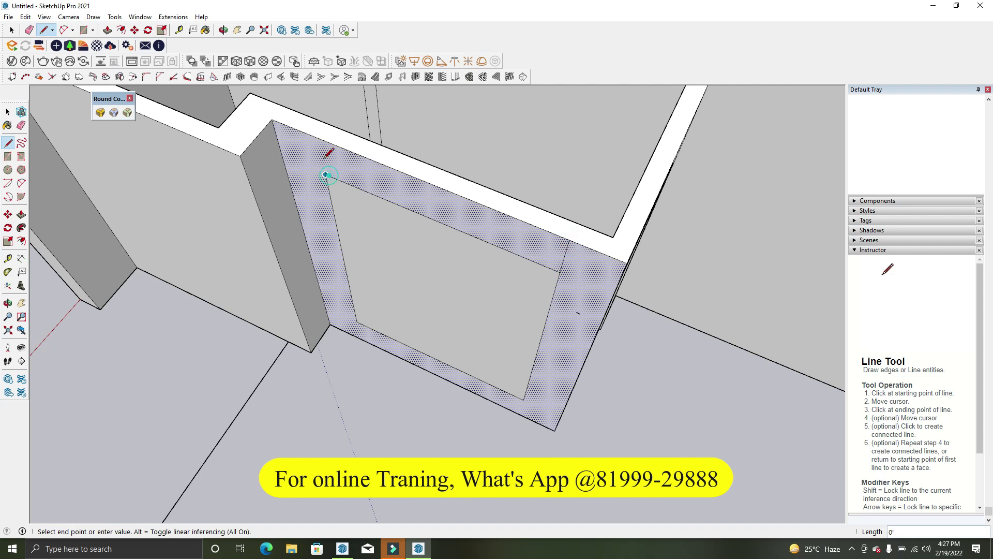
click(317, 135)
click(356, 324)
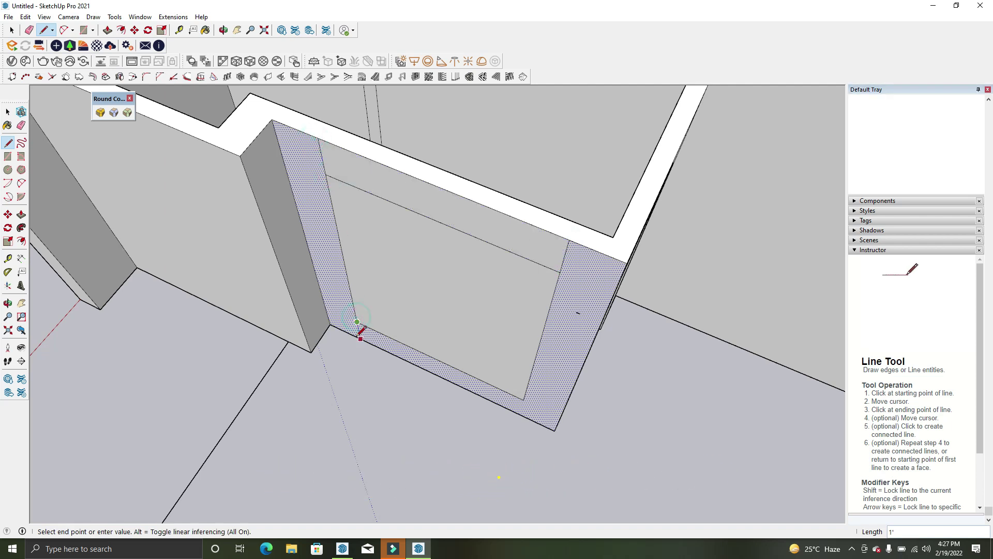
click(523, 400)
click(520, 414)
Erase the extra edges across the panel's top and bottom
key(e)
click(507, 247)
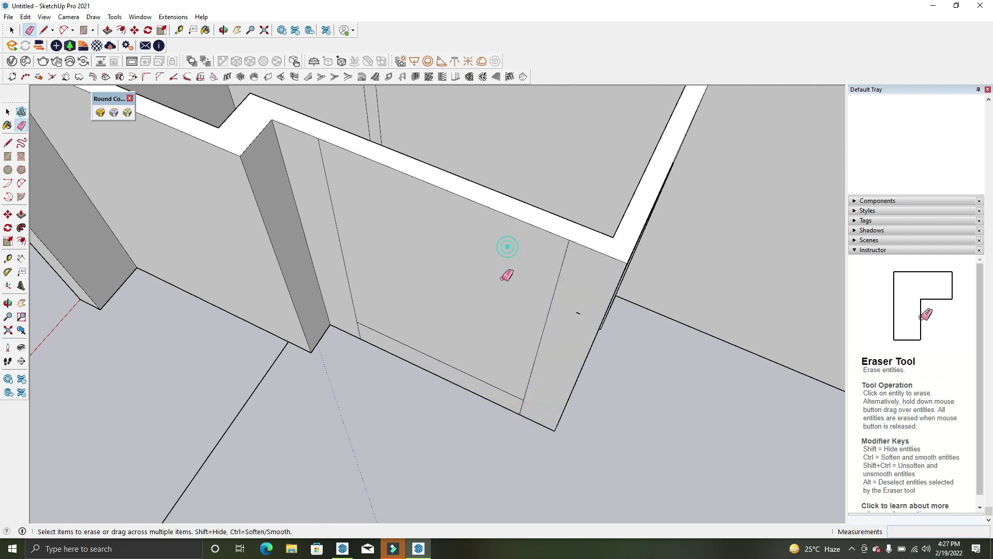
click(465, 376)
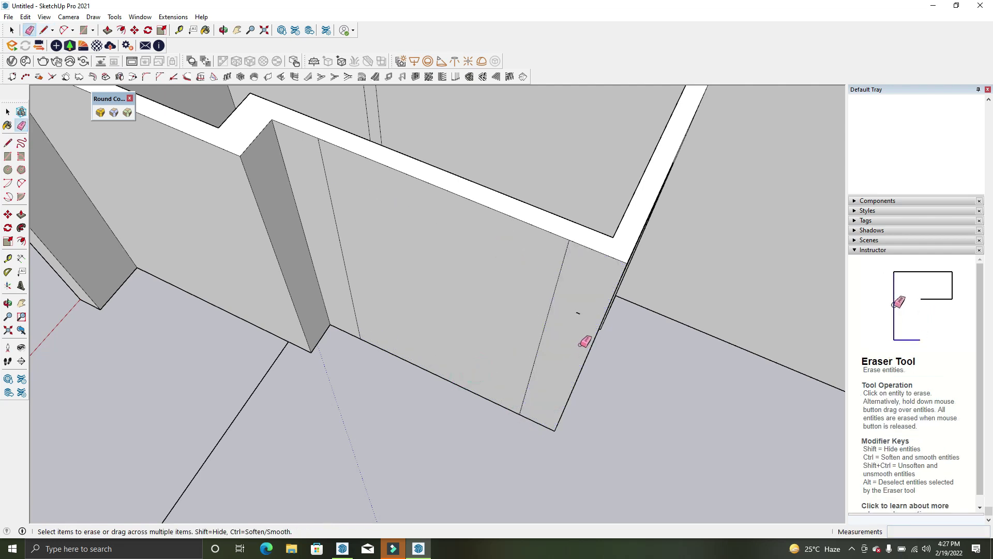
Pull the narrow left and right side strips outward from the wall to form jambs
key(p)
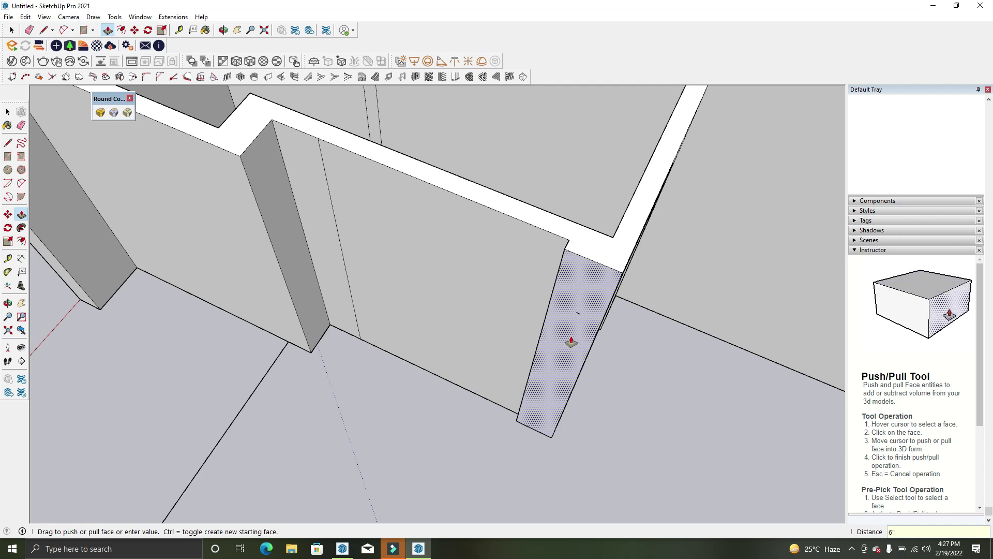
key(Return)
drag(377, 270, 305, 200)
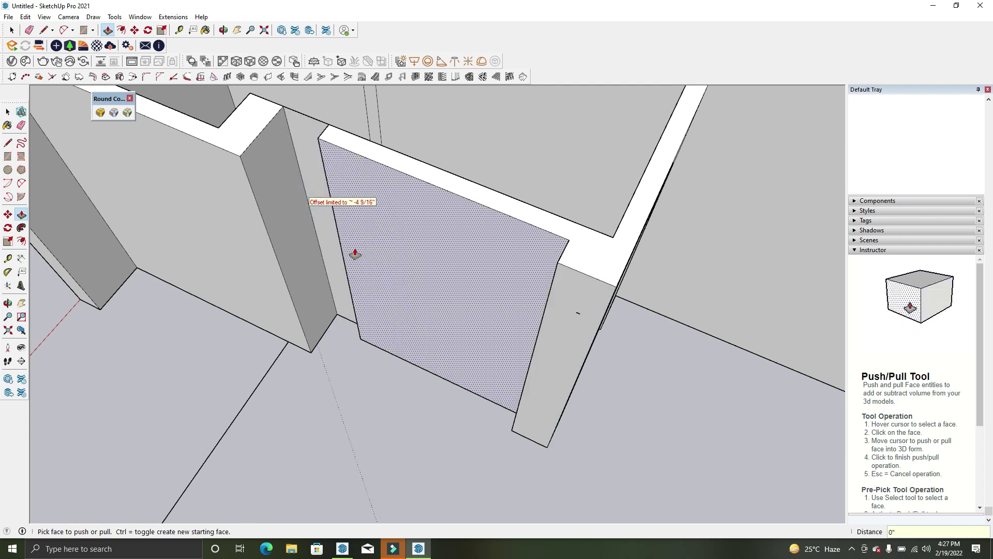
key(ctrl+z)
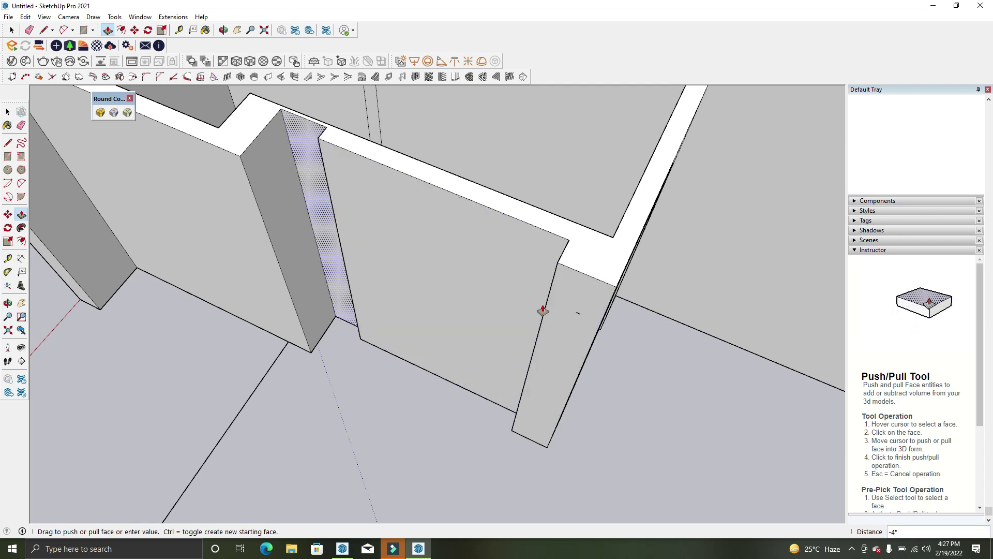
key(space)
click(570, 300)
key(p)
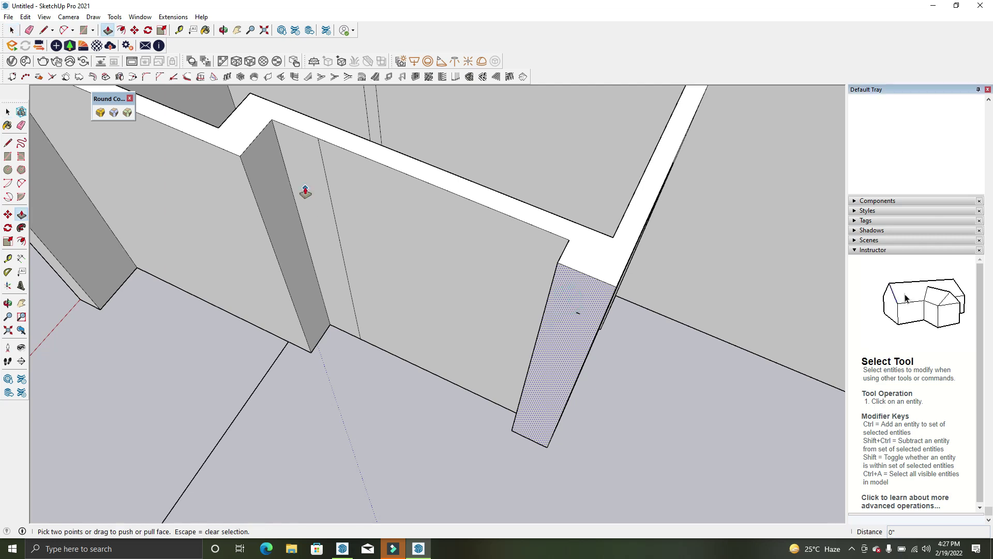
click(317, 200)
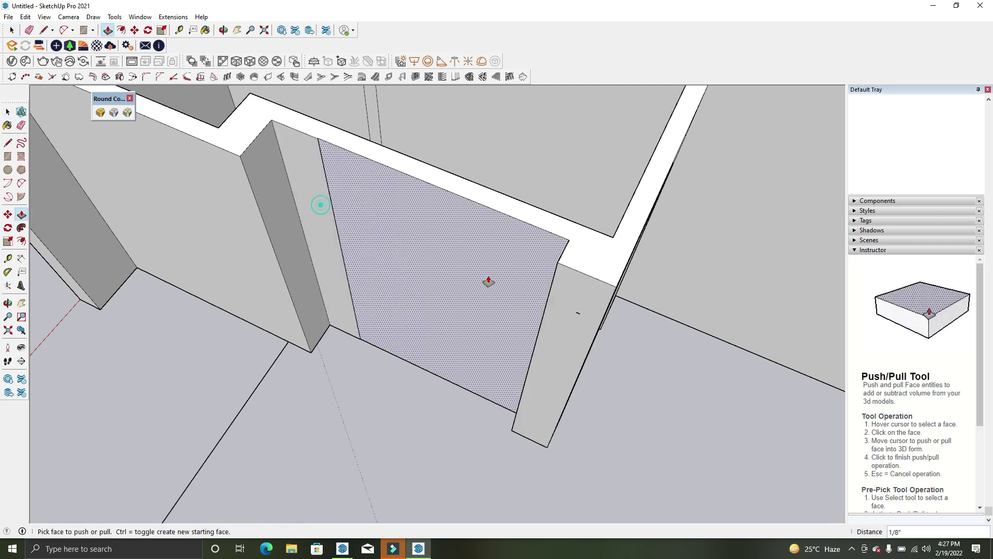
click(299, 210)
click(527, 311)
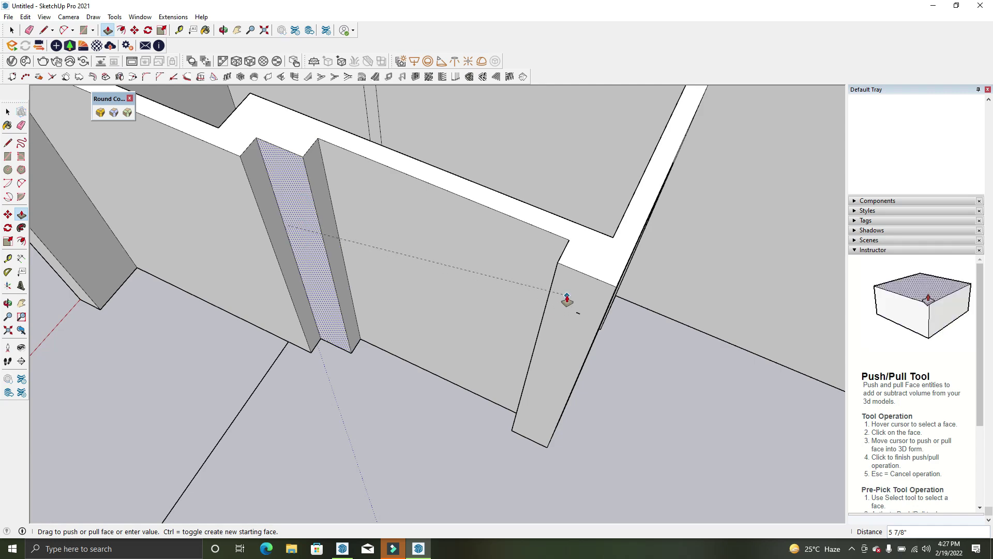
key(space)
mouse_move(487, 306)
middle_down()
mouse_move(517, 318)
mouse_move(577, 234)
mouse_move(594, 373)
mouse_move(589, 350)
mouse_move(791, 348)
mouse_move(676, 364)
mouse_move(860, 364)
mouse_move(820, 367)
mouse_move(587, 259)
mouse_move(603, 255)
middle_up()
Orbit out to the room overview and unhide all hidden roof and wall geometry
mouse_move(309, 246)
middle_down()
mouse_move(226, 343)
mouse_move(436, 428)
mouse_move(497, 434)
middle_up()
key(m)
key(space)
mouse_move(550, 344)
middle_down()
mouse_move(538, 366)
mouse_move(461, 317)
mouse_move(466, 328)
mouse_move(362, 290)
mouse_move(681, 431)
mouse_move(521, 321)
mouse_move(450, 346)
mouse_move(486, 310)
middle_up()
scroll(463, 323, down, 3)
scroll(466, 328, up, 5)
scroll(680, 430, down, 5)
scroll(521, 320, up, 2)
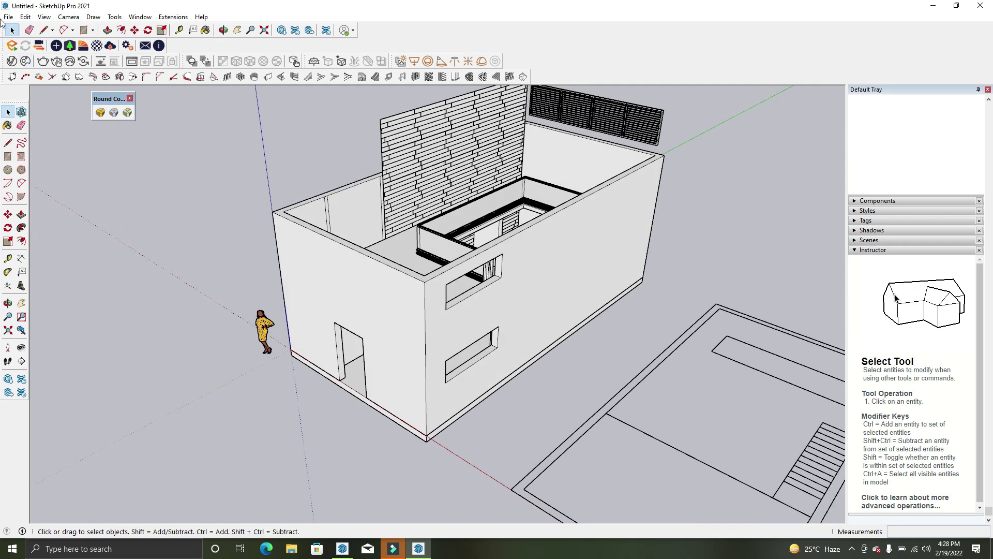
click(44, 18)
mouse_move(25, 16)
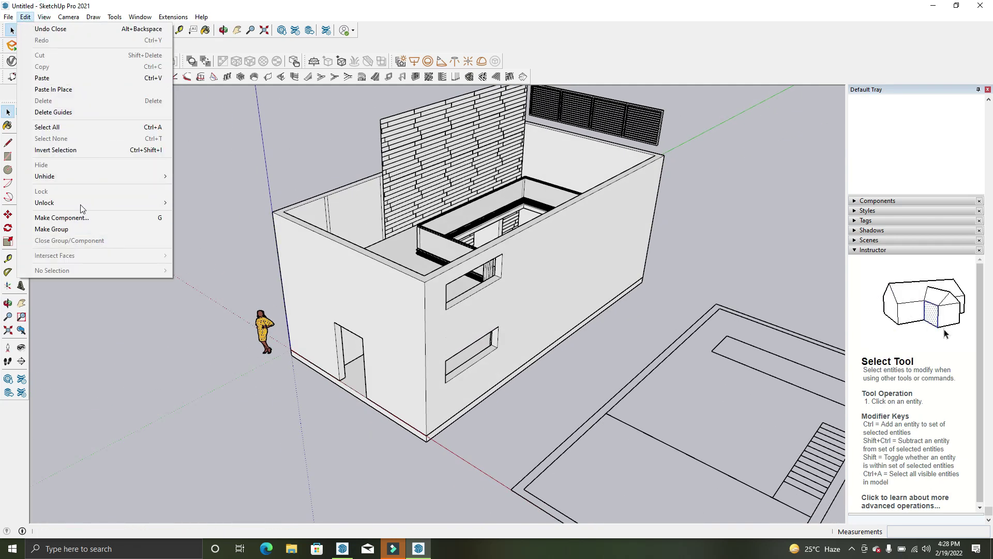
click(194, 197)
mouse_move(414, 208)
middle_down()
mouse_move(514, 344)
mouse_move(301, 202)
middle_up()
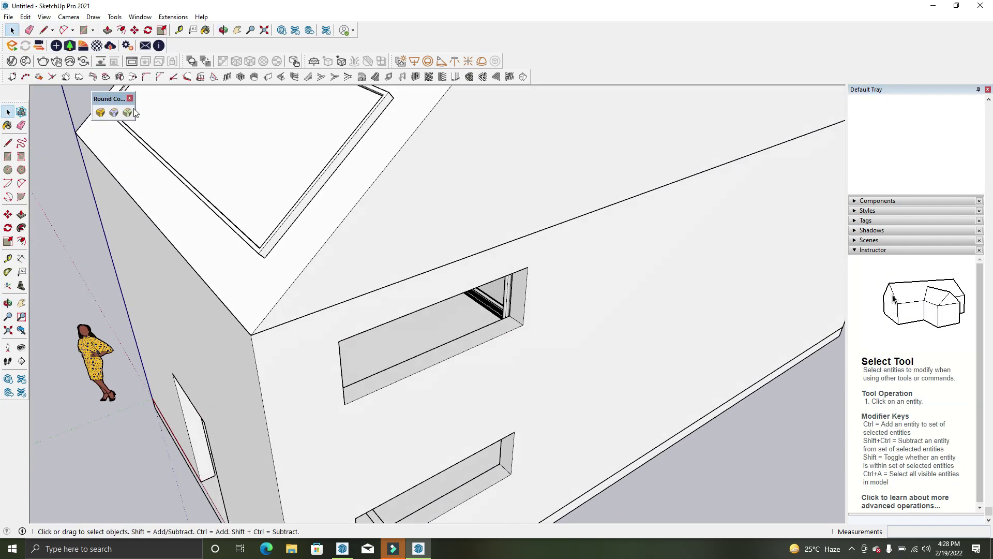
click(84, 30)
Draw a rectangle face covering the upper window opening and select it
click(523, 325)
click(339, 341)
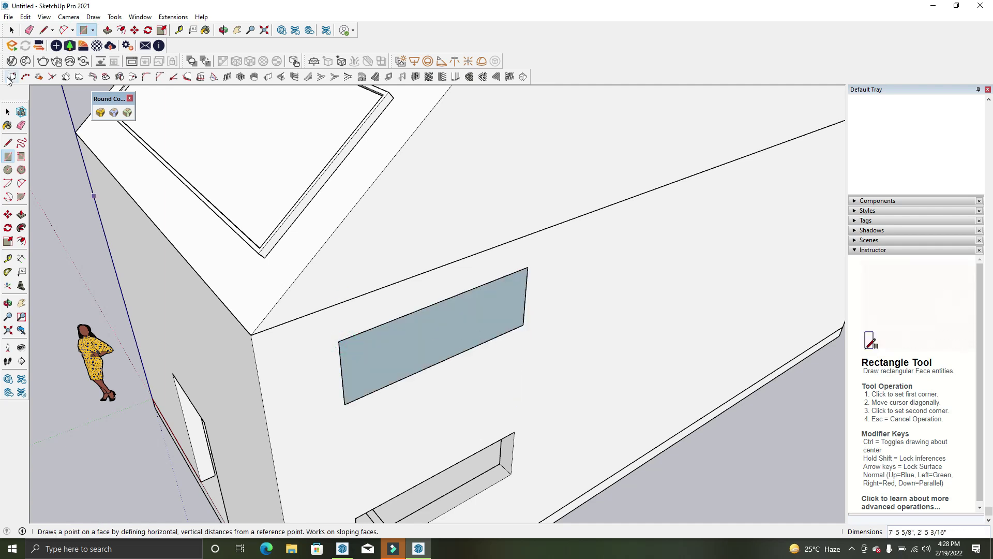
click(11, 30)
click(412, 324)
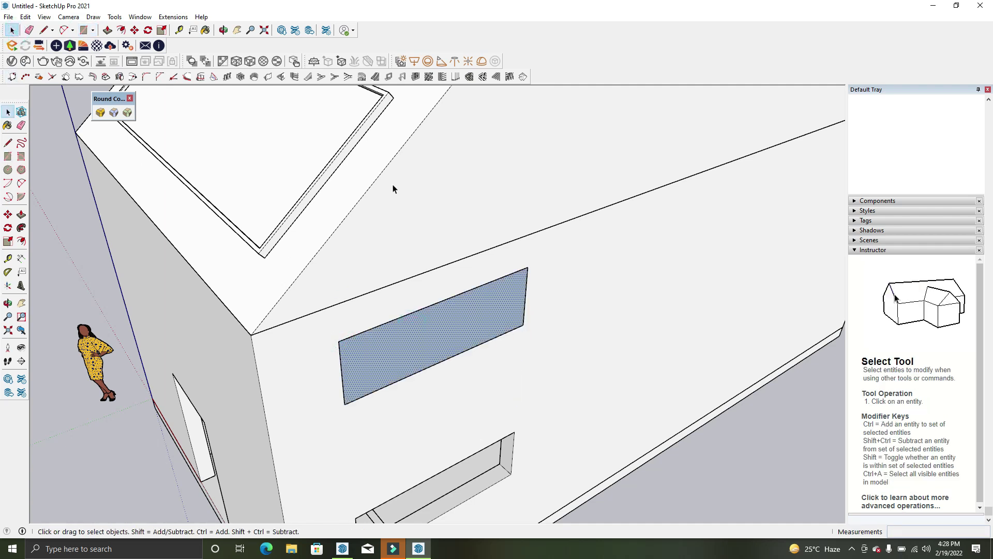
Create a 1001bit window frame on the face with values 6", 3", 1.5" and .5
click(388, 76)
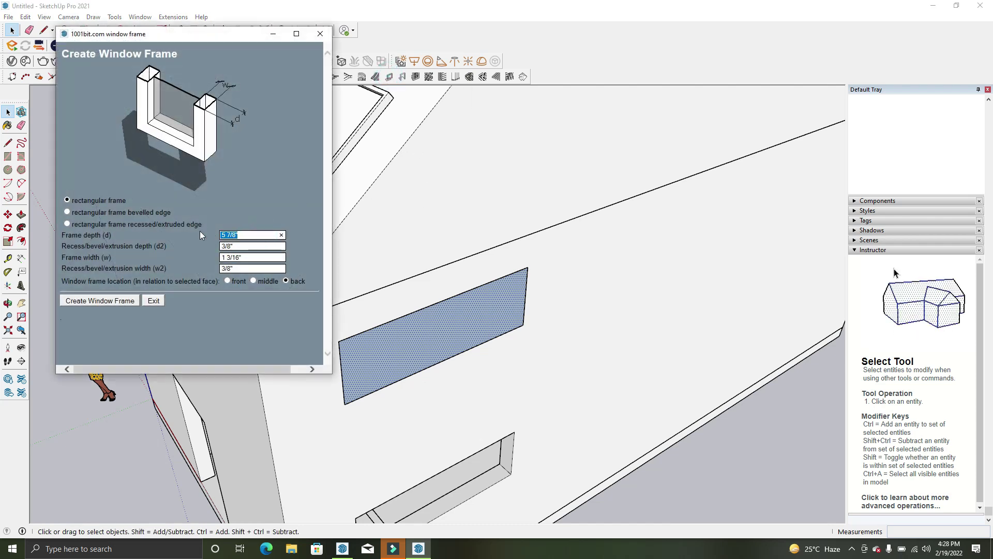
text(6")
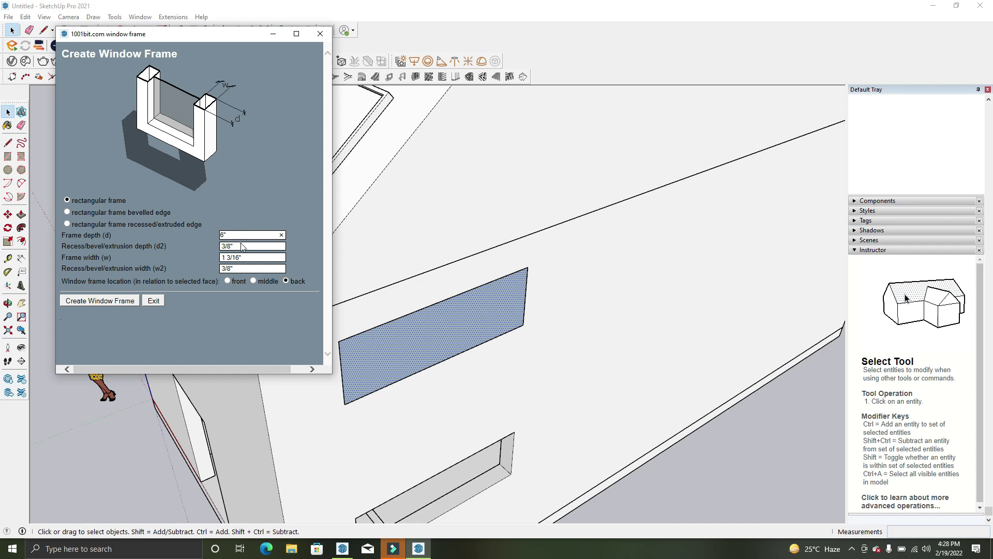
key(Tab)
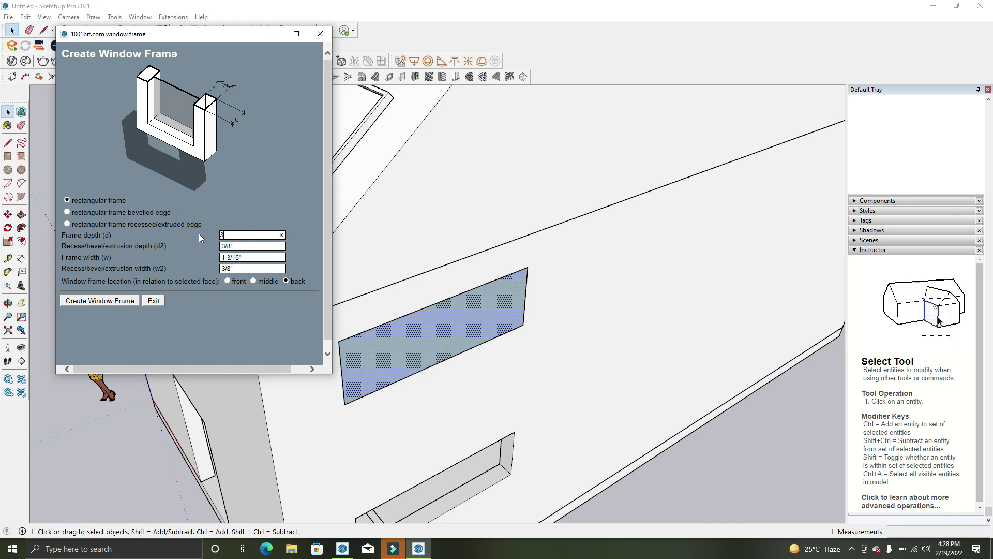
text(3")
key(shift+Tab)
text(1.5")
key(Tab)
key(Tab)
text(.5)
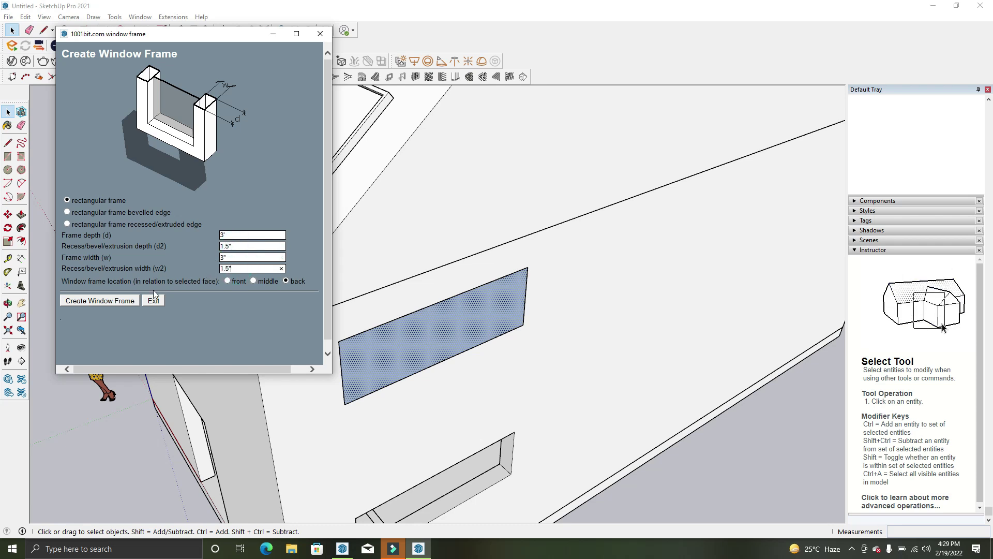
click(119, 300)
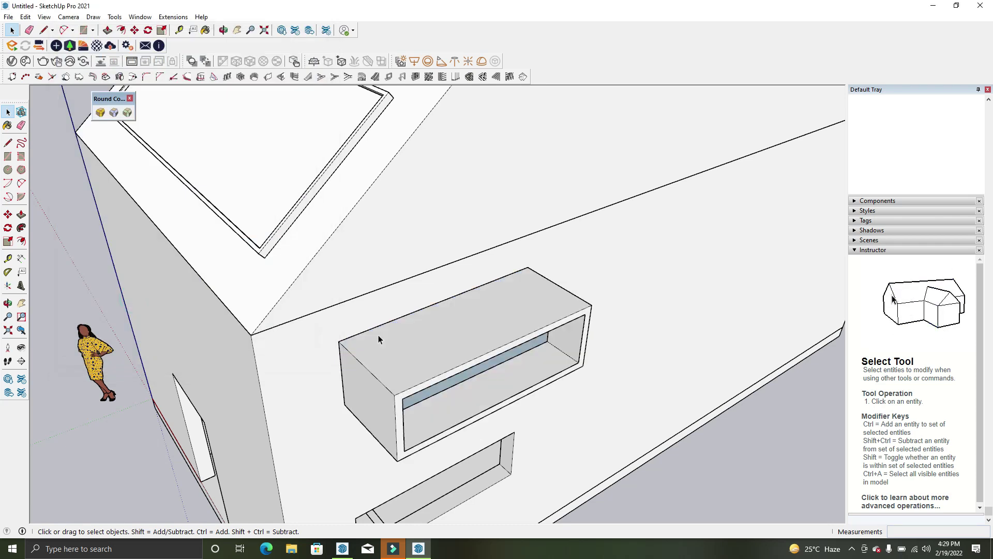
click(404, 370)
Scale the window frame's depth down so it sits flat against the wall
key(s)
drag(497, 377, 355, 409)
key(space)
scroll(502, 324, up, 2)
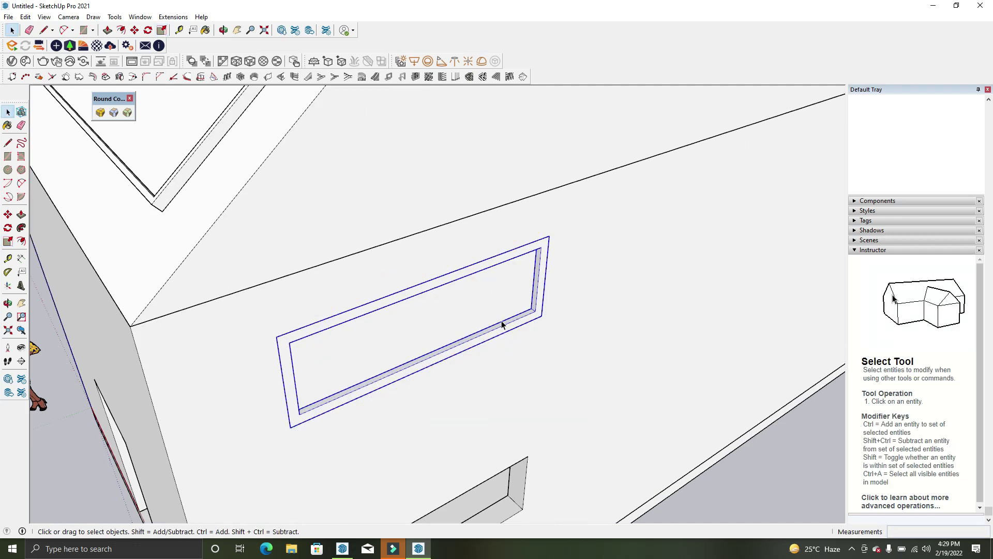
Trace a line along the top of the window frame
key(m)
click(537, 325)
key(ctrl)
scroll(543, 330, down, 4)
mouse_move(528, 373)
middle_down()
mouse_move(525, 361)
mouse_move(492, 350)
middle_up()
key(space)
key(l)
scroll(517, 288, up, 3)
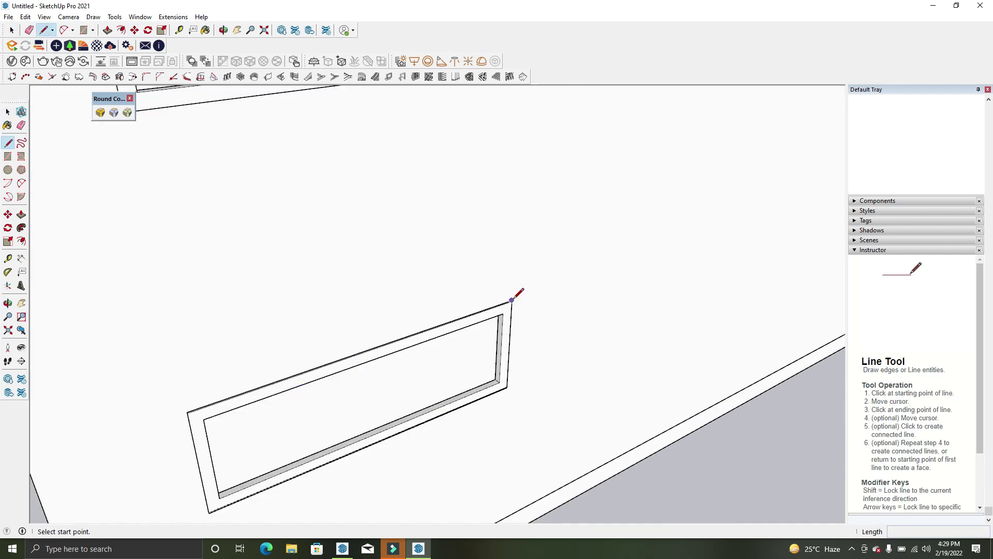
key(space)
key(m)
scroll(508, 296, up, 2)
click(510, 300)
scroll(506, 291, up, 2)
key(l)
scroll(233, 332, down, 5)
scroll(177, 366, up, 1)
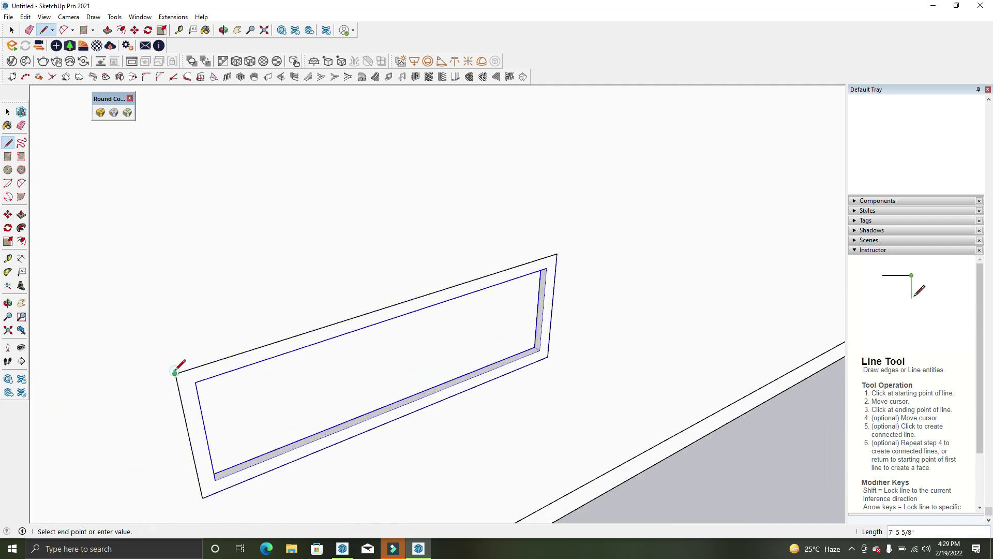
key(space)
Move the top line up above the frame and divide it into four equal segments
key(m)
click(186, 372)
click(175, 333)
key(space)
right_click(175, 328)
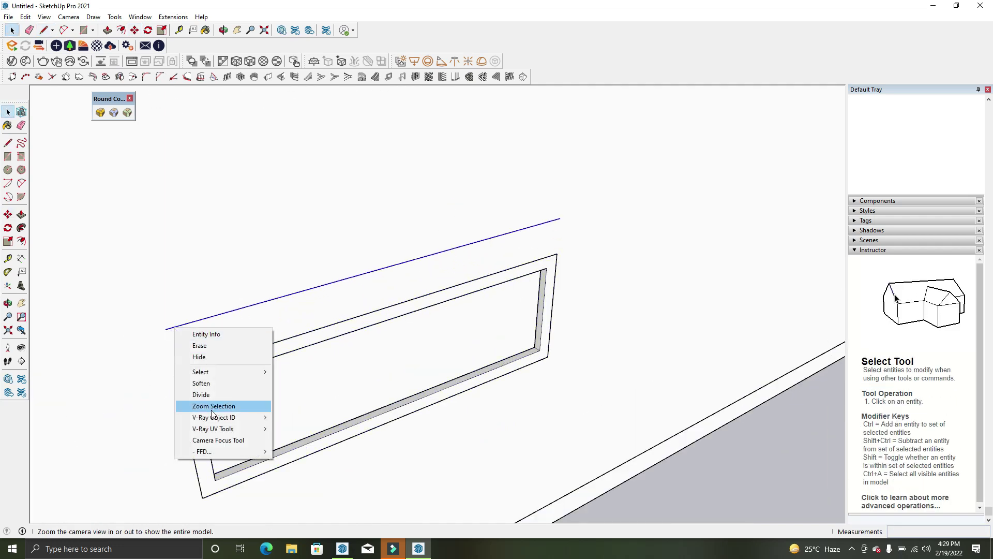
click(212, 395)
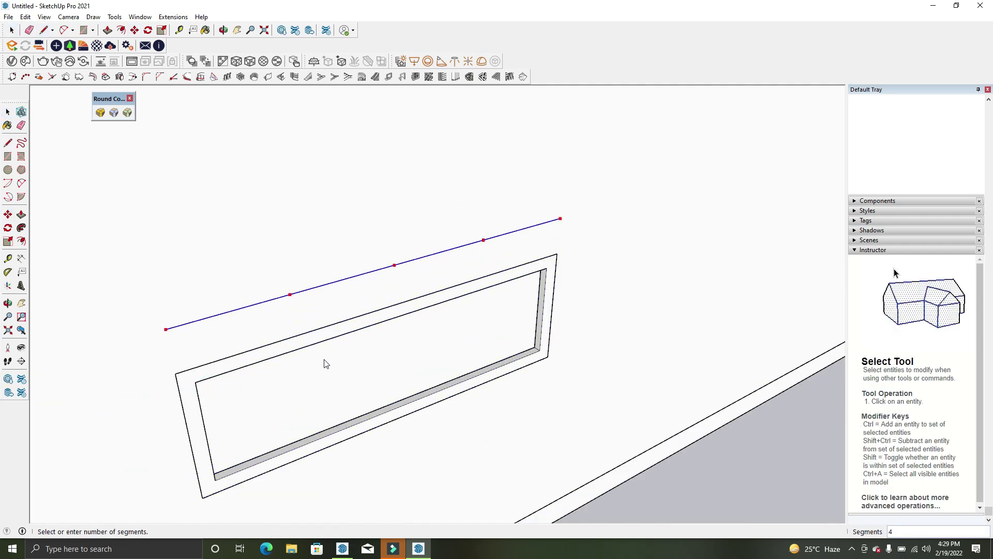
click(323, 358)
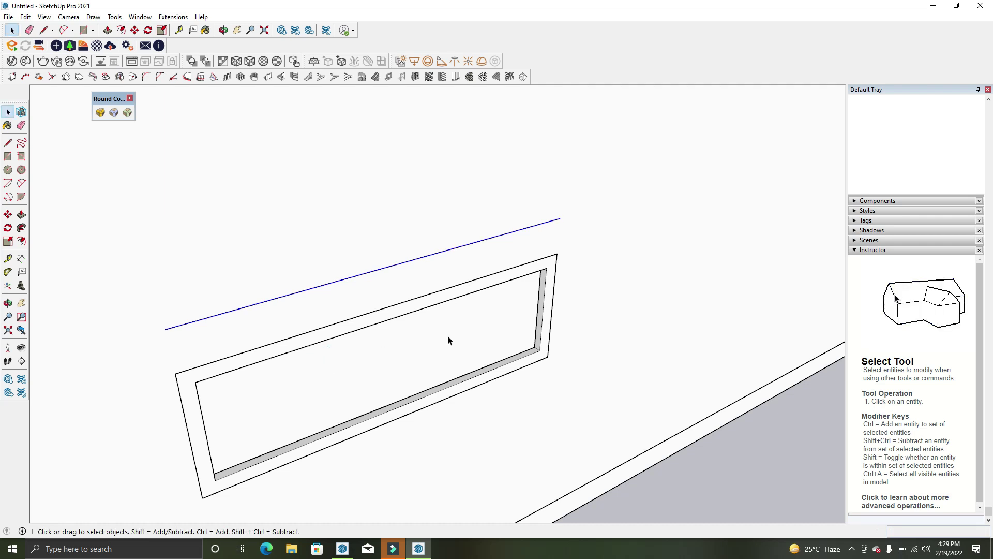
scroll(449, 340, down, 3)
scroll(455, 333, down, 2)
scroll(463, 328, down, 2)
Show the rest of the model again and move the window sash into place
click(45, 17)
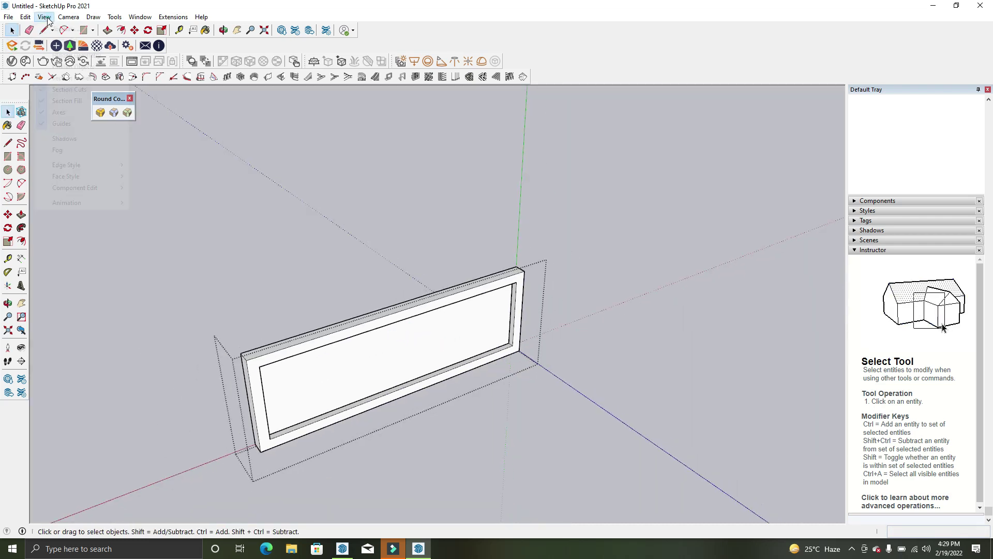
click(183, 189)
click(340, 381)
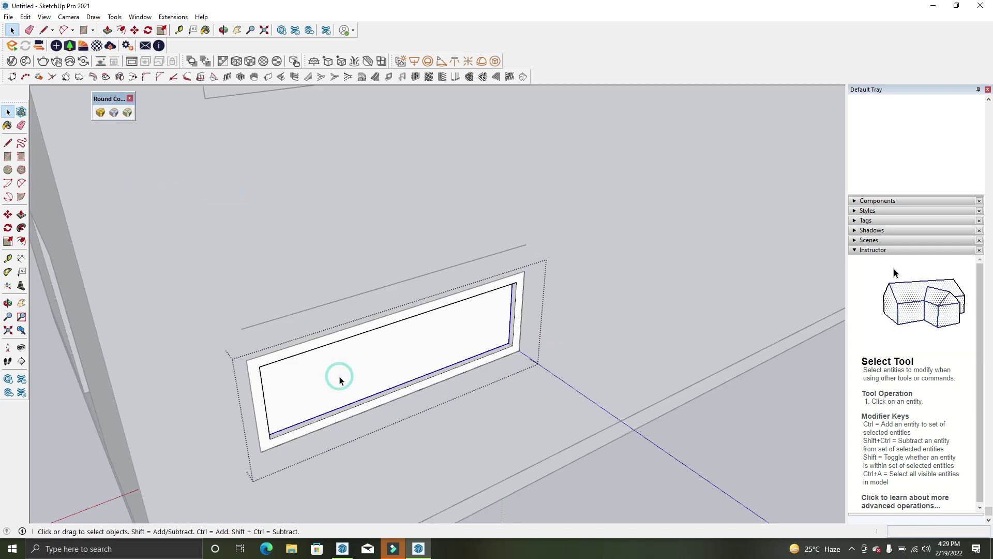
click(284, 358)
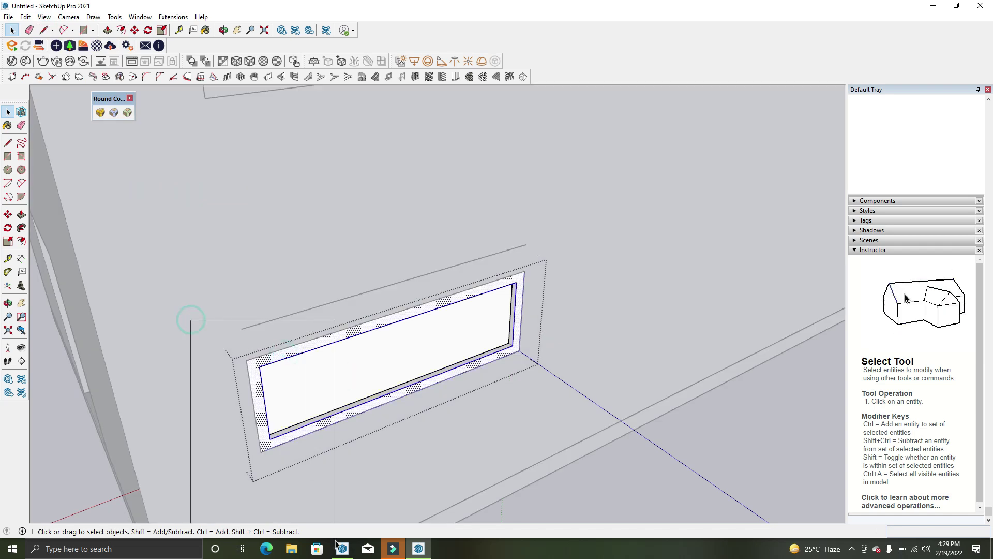
drag(335, 543, 272, 488)
key(m)
click(260, 452)
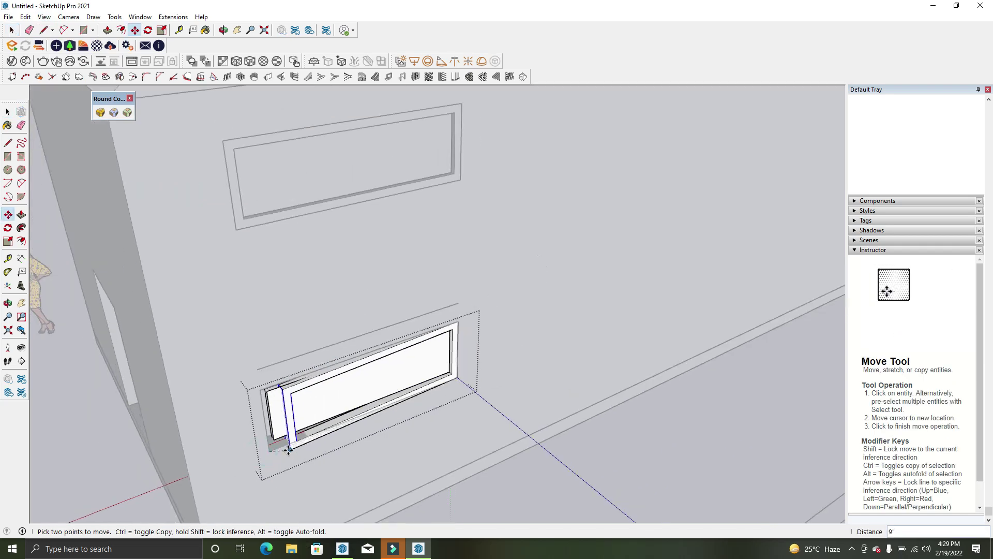
click(411, 317)
key(space)
Select the window sash and resize it
scroll(423, 346, up, 2)
click(401, 367)
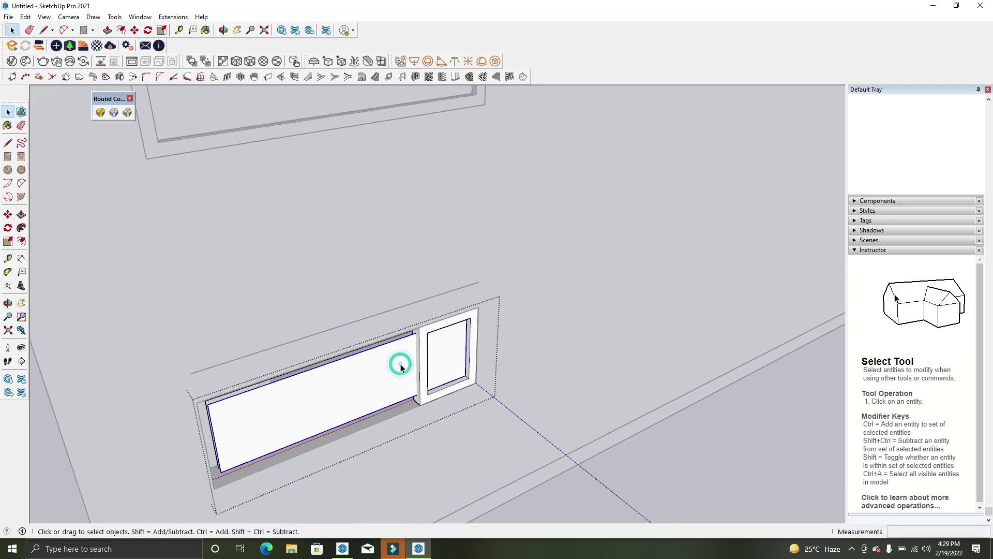
key(s)
middle_drag(213, 434, 346, 372)
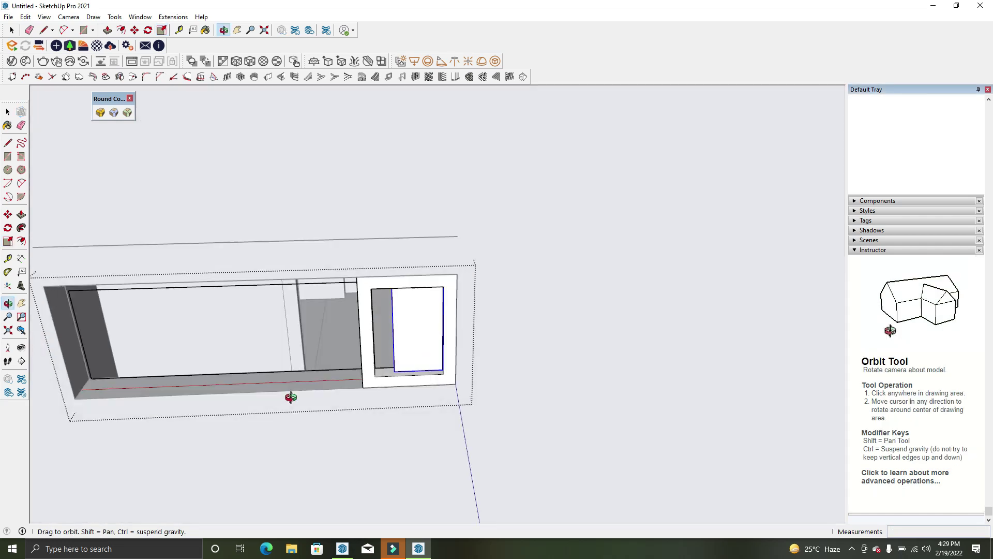
scroll(559, 368, up, 3)
key(space)
click(462, 325)
Make the window frame group into a component
right_click(462, 325)
double_click(434, 281)
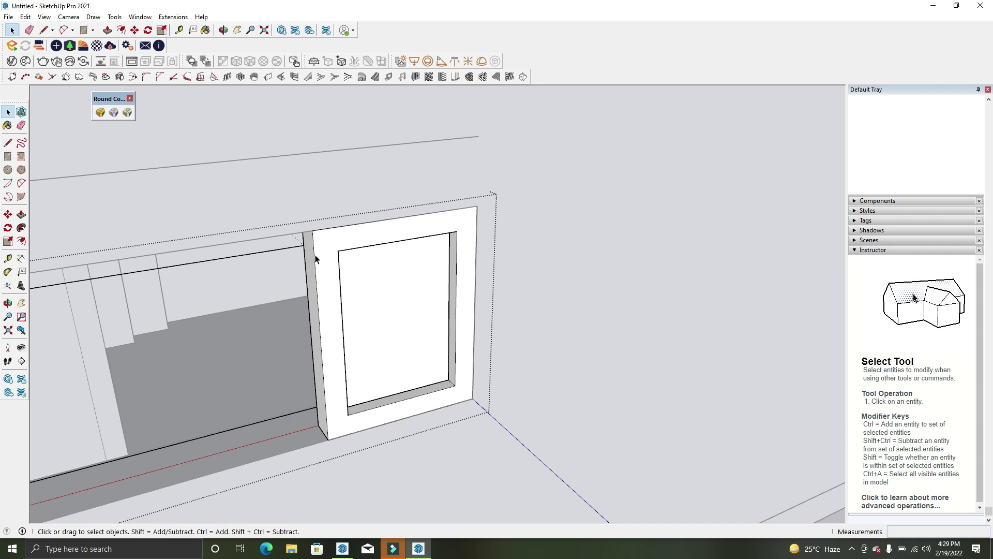
double_click(288, 251)
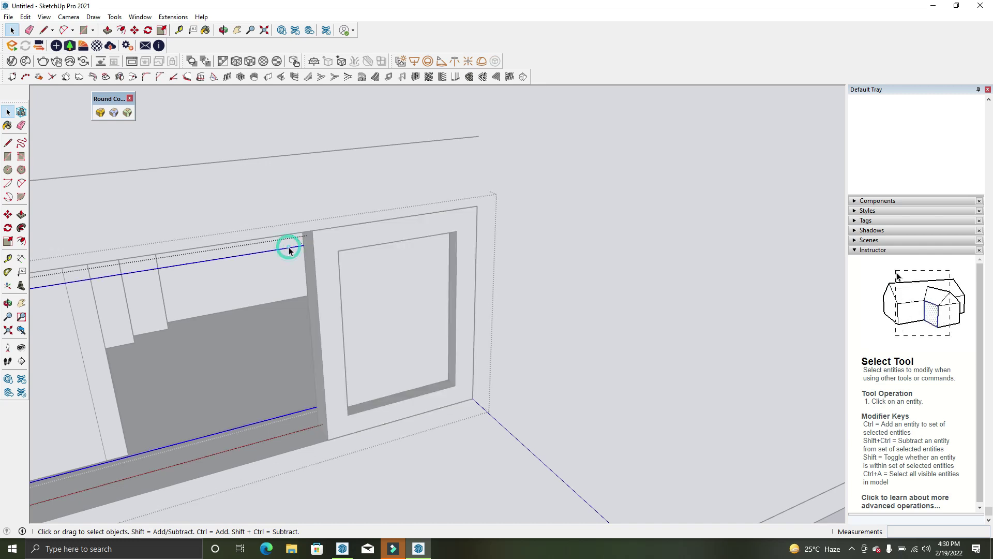
click(333, 265)
right_click(335, 268)
click(383, 361)
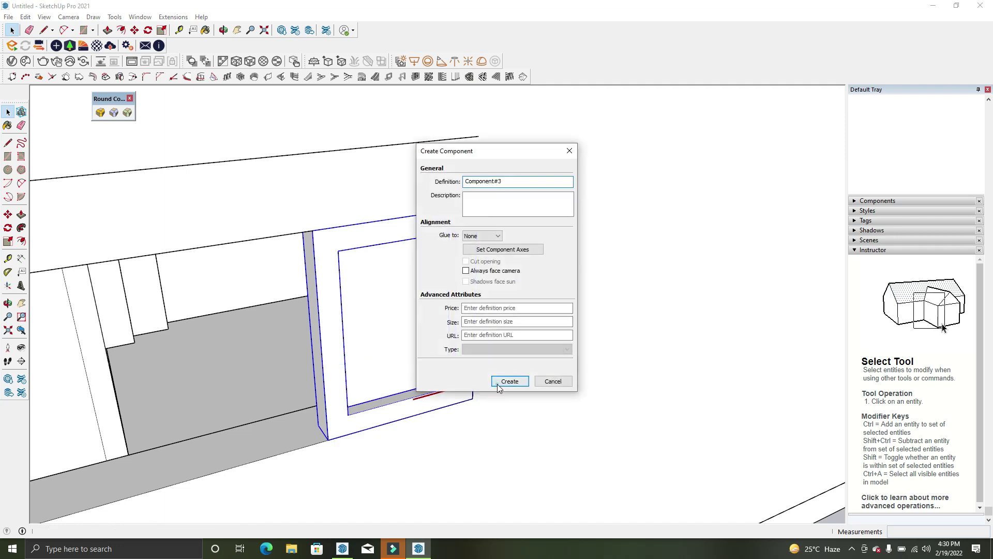
click(497, 384)
Copy the window component beside the original, repeating it three times along the wall
key(m)
click(473, 398)
key(ctrl)
click(327, 438)
scroll(424, 422, down, 2)
text(x3)
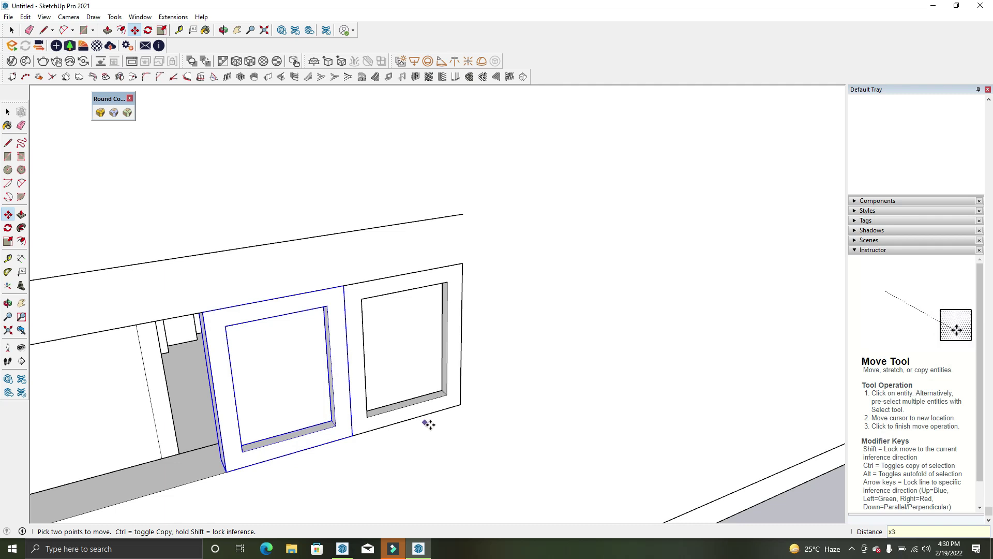
key(Return)
scroll(429, 425, down, 3)
middle_drag(446, 368, 465, 366)
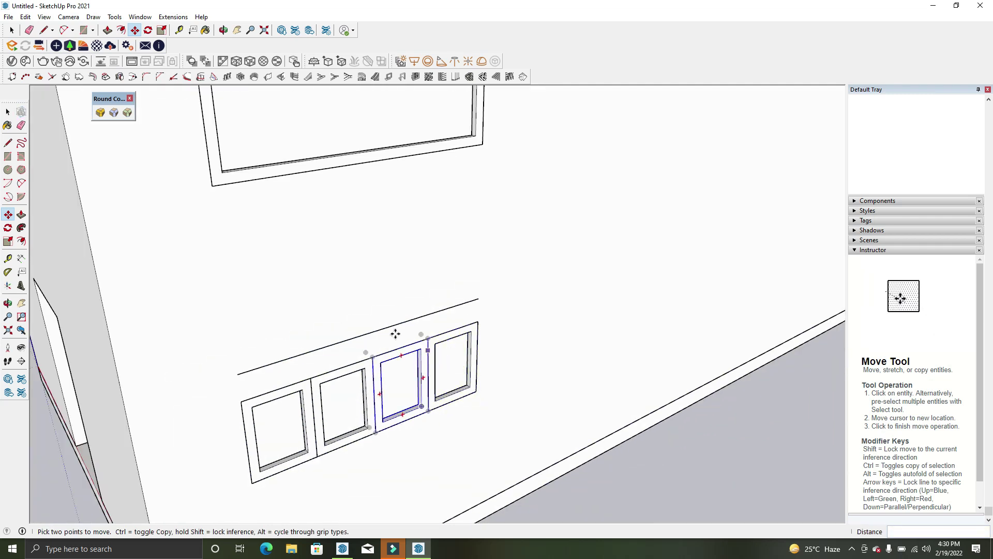
Erase the guide line above the row of windows
key(e)
click(449, 312)
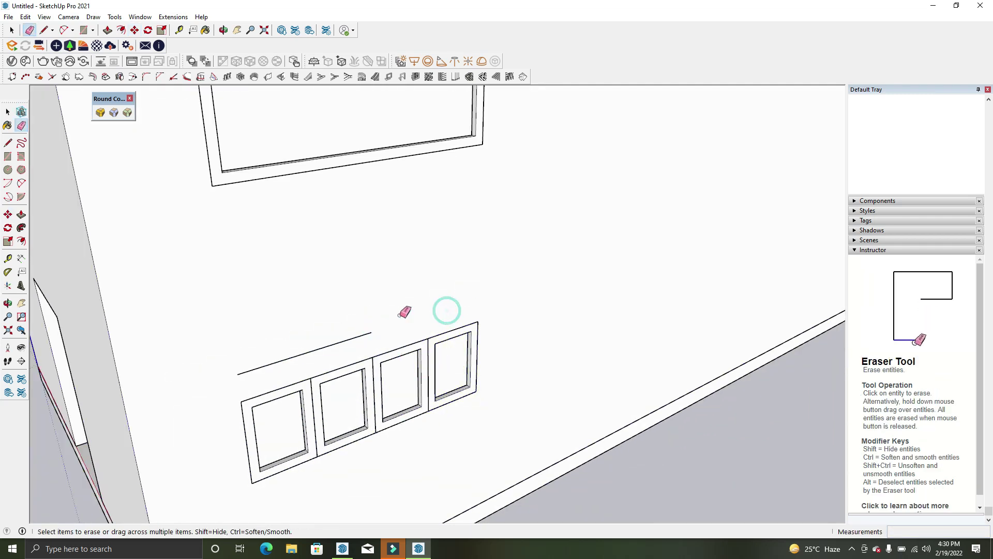
click(296, 356)
key(space)
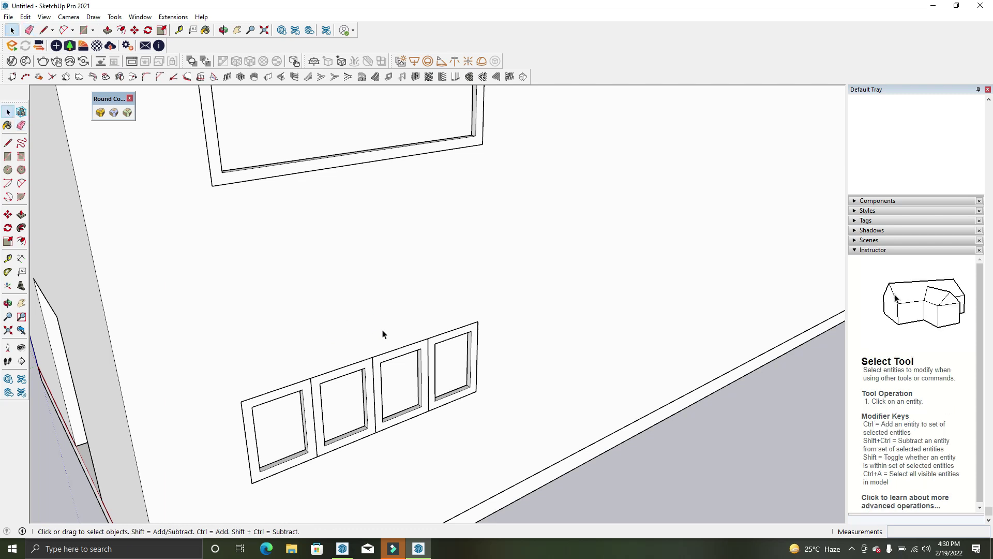
mouse_move(384, 333)
middle_down()
mouse_move(580, 171)
mouse_move(543, 262)
mouse_move(517, 279)
mouse_move(823, 203)
mouse_move(490, 300)
mouse_move(406, 155)
mouse_move(436, 273)
mouse_move(562, 273)
mouse_move(436, 214)
mouse_move(390, 261)
mouse_move(459, 324)
mouse_move(556, 216)
middle_up()
Zoom in on the building's front doorway
scroll(548, 277, up, 3)
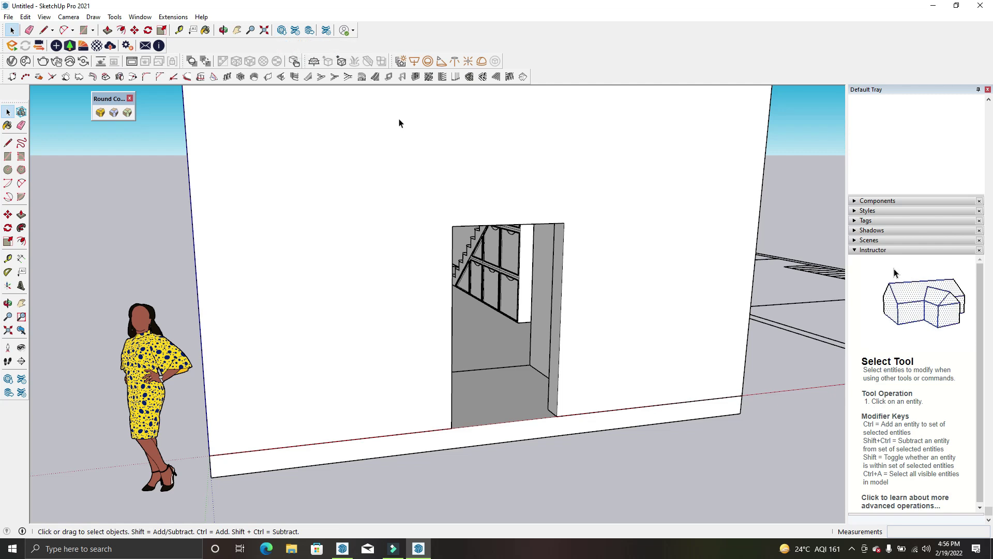
Search 3D Warehouse for door models
click(280, 30)
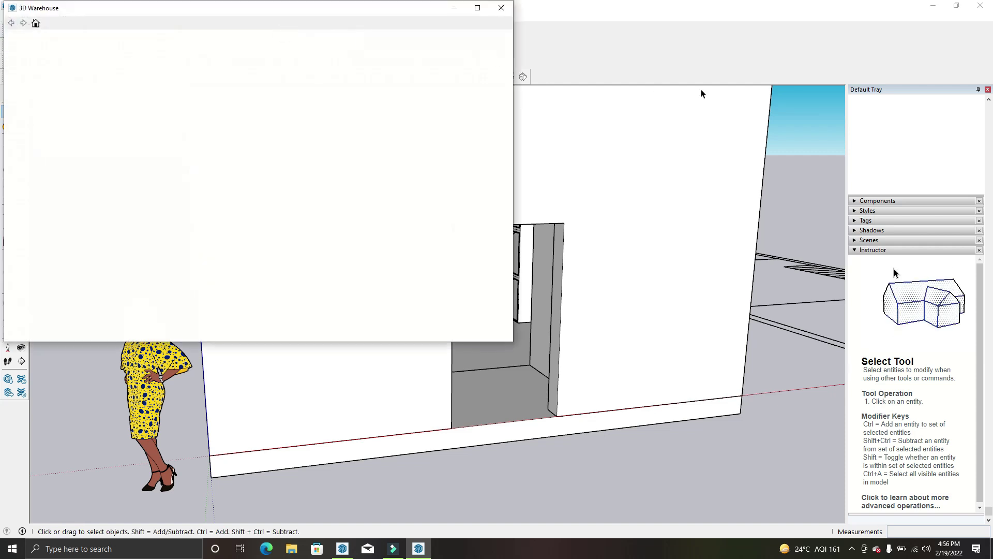
drag(328, 11, 468, 64)
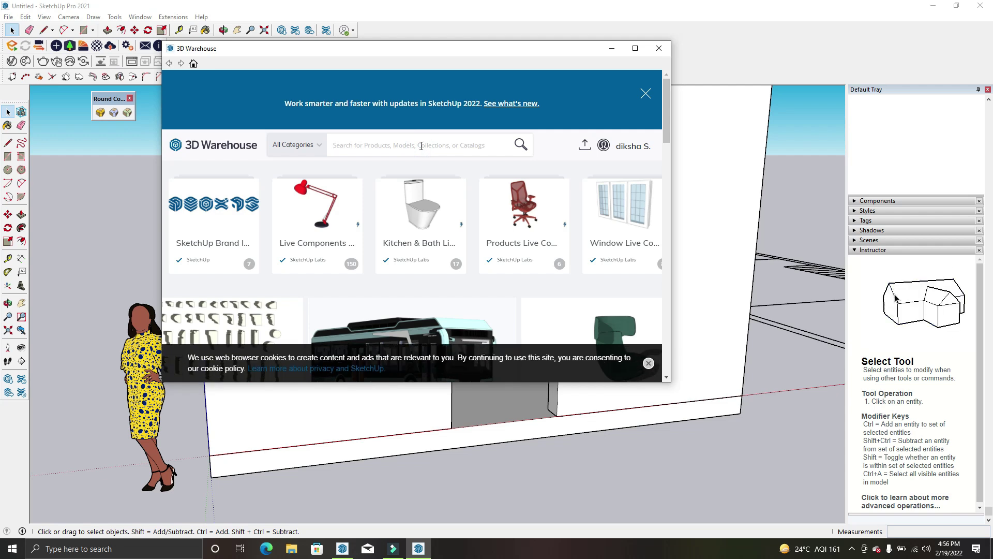
text(doo)
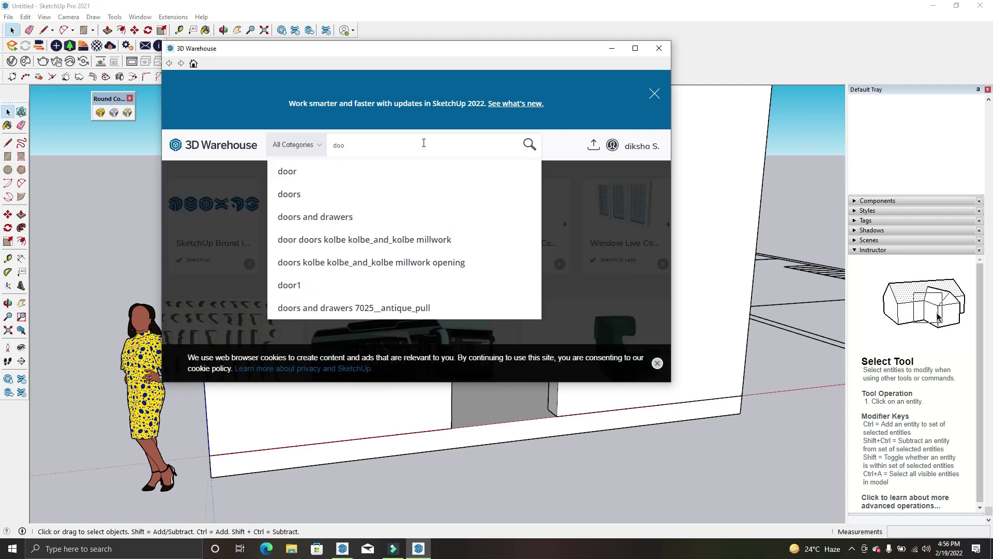
text(r)
key(Return)
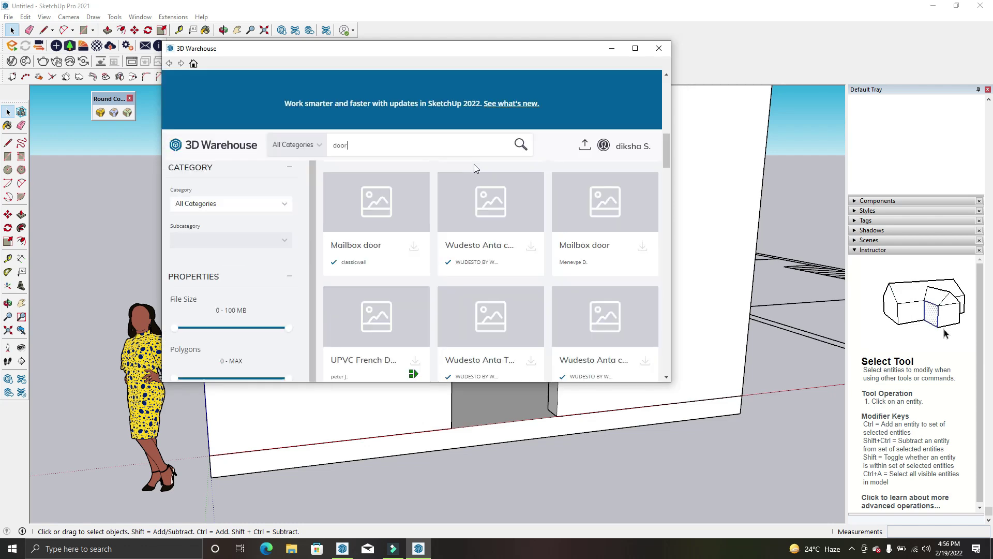
Browse the door results after enlarging the 3D Warehouse window
scroll(623, 191, down, 1)
scroll(626, 191, down, 2)
scroll(626, 191, down, 1)
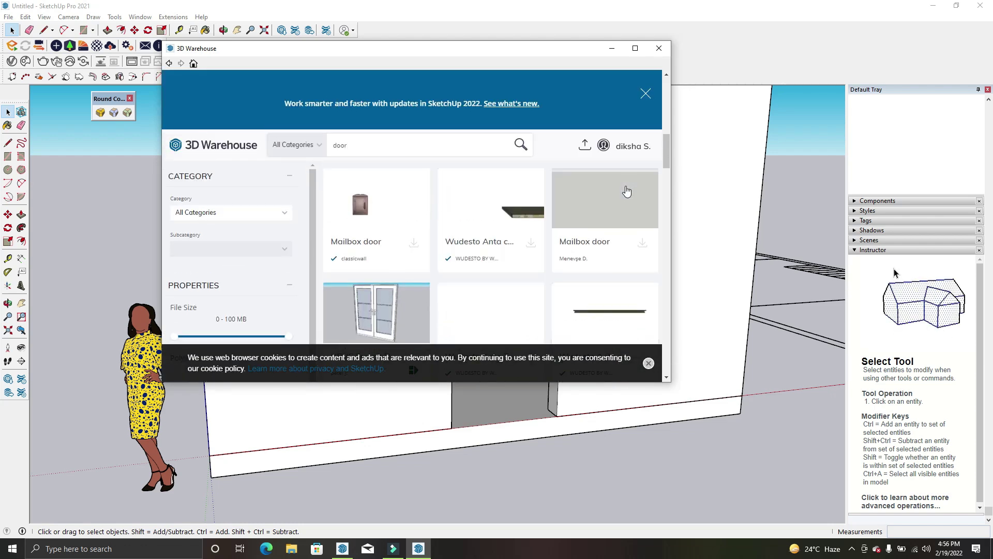
scroll(625, 194, down, 1)
scroll(625, 196, down, 1)
scroll(624, 200, down, 1)
scroll(624, 201, down, 1)
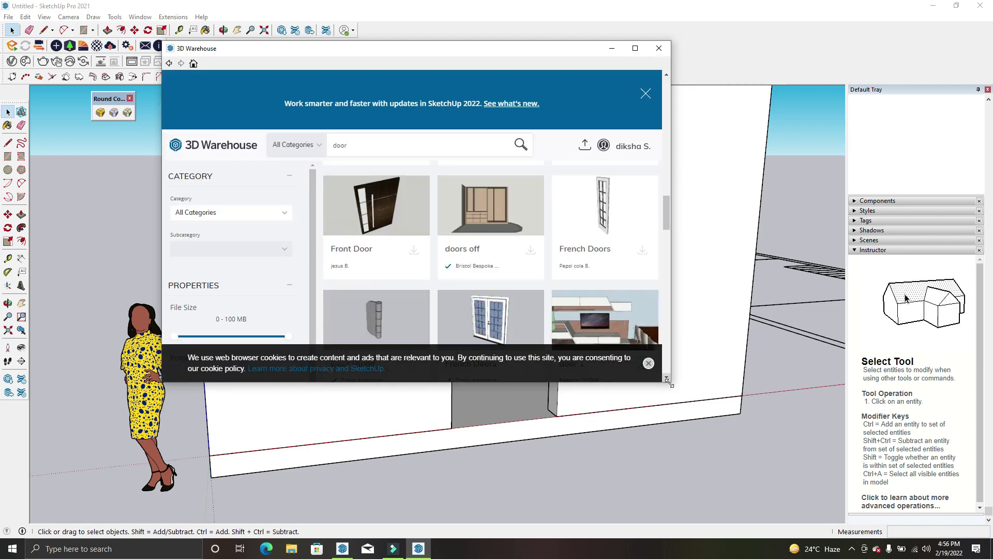
drag(670, 383, 830, 511)
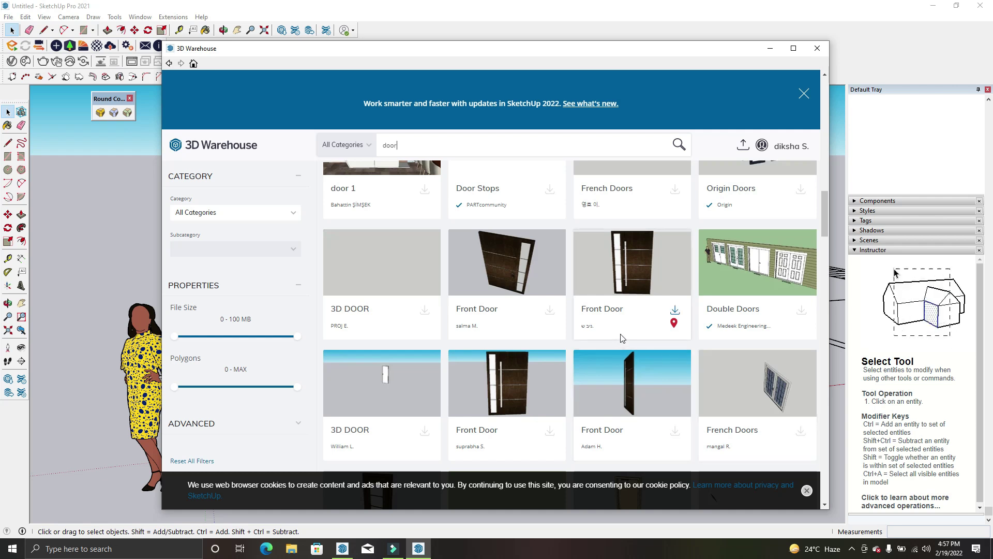
scroll(622, 336, down, 1)
scroll(626, 335, up, 5)
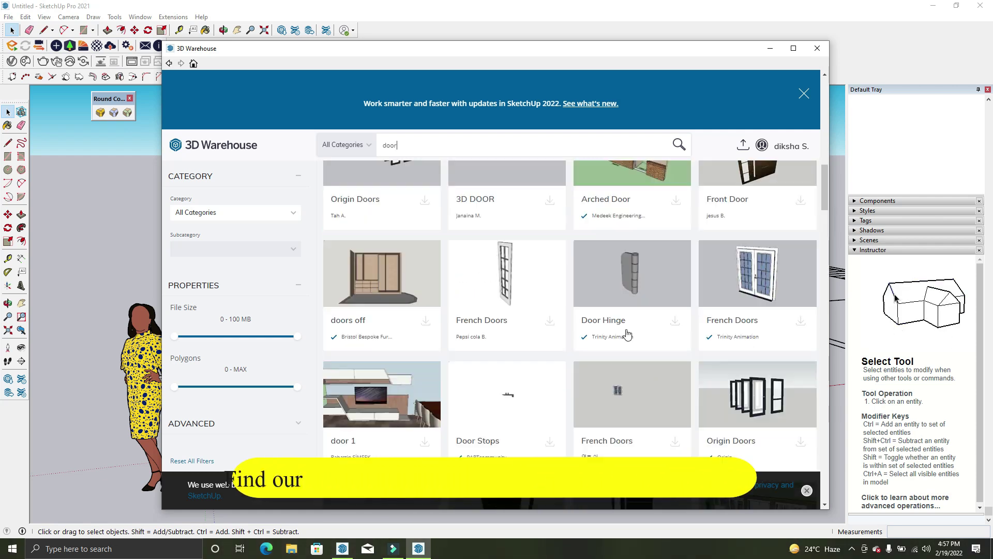
scroll(631, 310, up, 5)
scroll(657, 285, up, 5)
scroll(724, 248, up, 3)
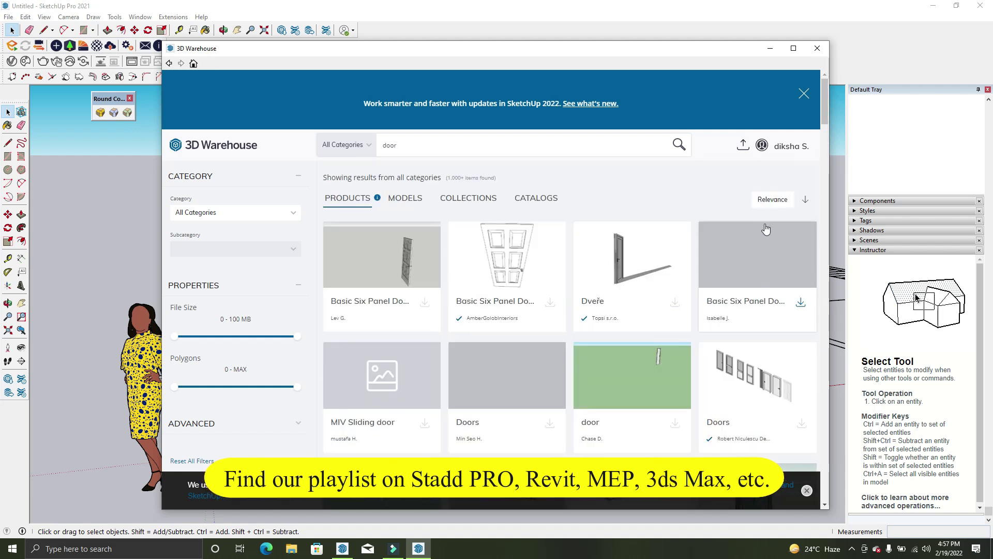
Sort the door results by Likes and list Models instead of products
click(785, 203)
click(719, 250)
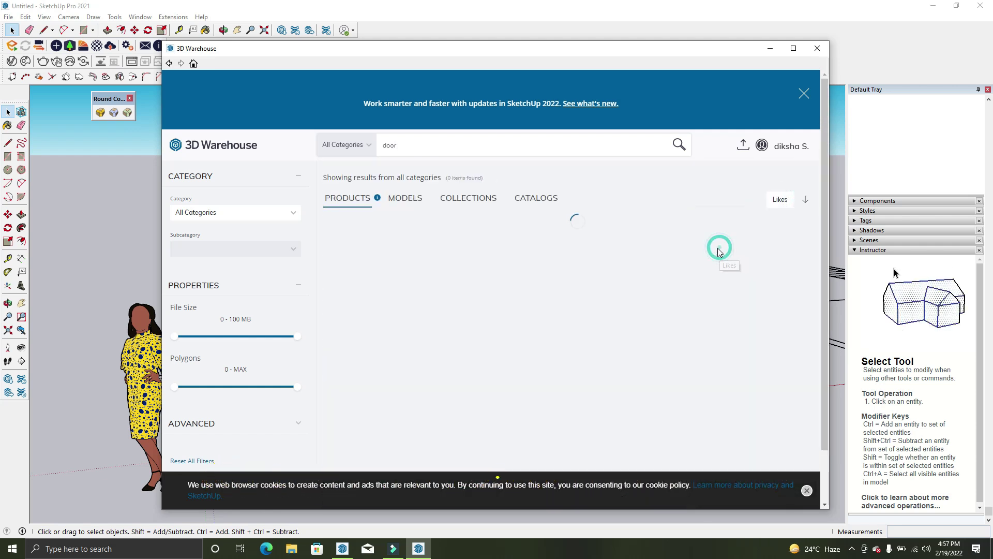
click(407, 200)
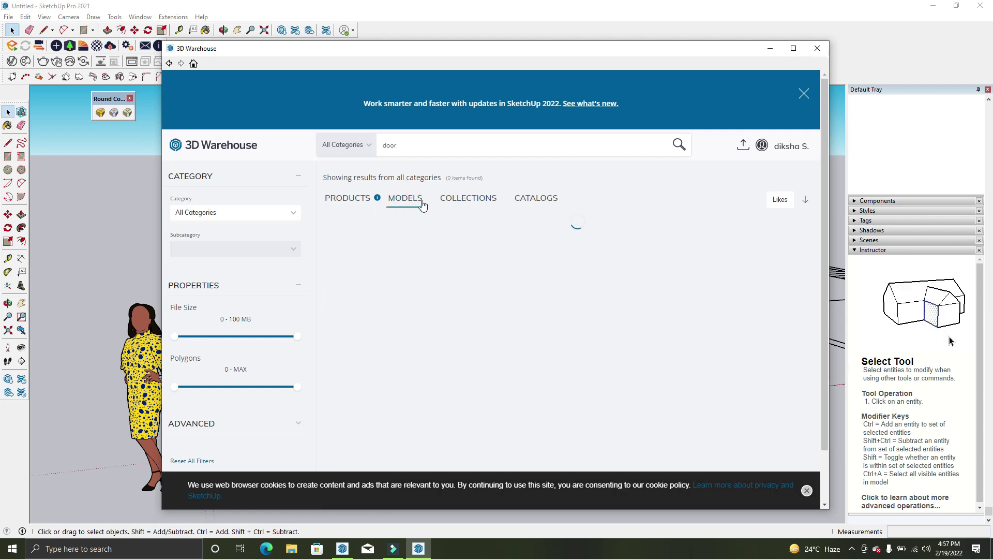
scroll(653, 250, down, 2)
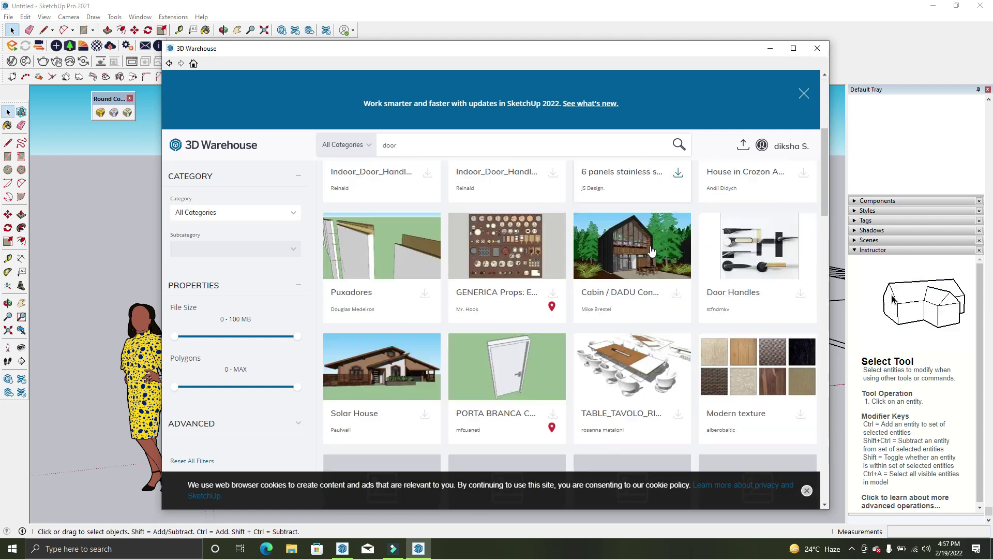
scroll(651, 249, down, 2)
scroll(651, 249, down, 3)
scroll(650, 247, down, 2)
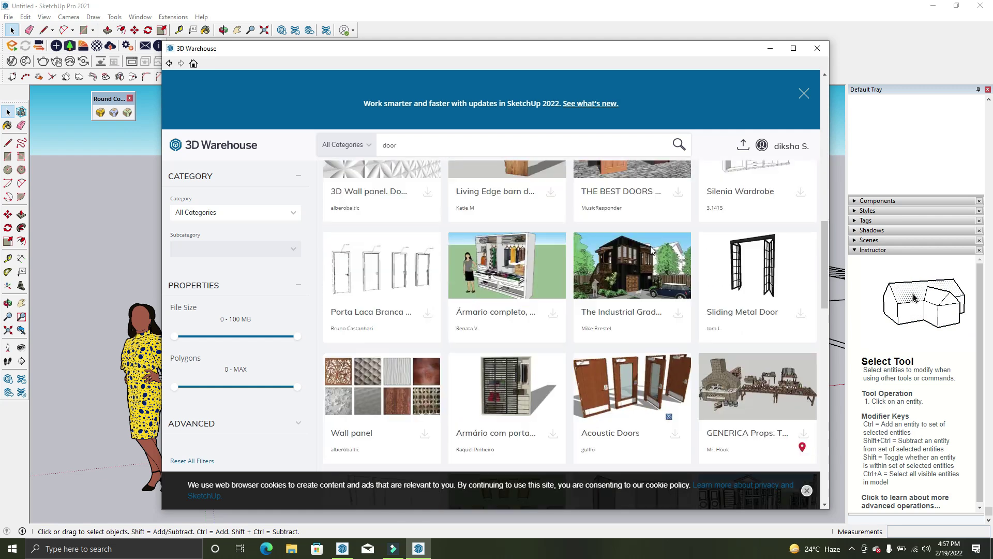
scroll(651, 249, down, 2)
scroll(651, 251, down, 2)
scroll(651, 252, down, 2)
scroll(651, 252, down, 2)
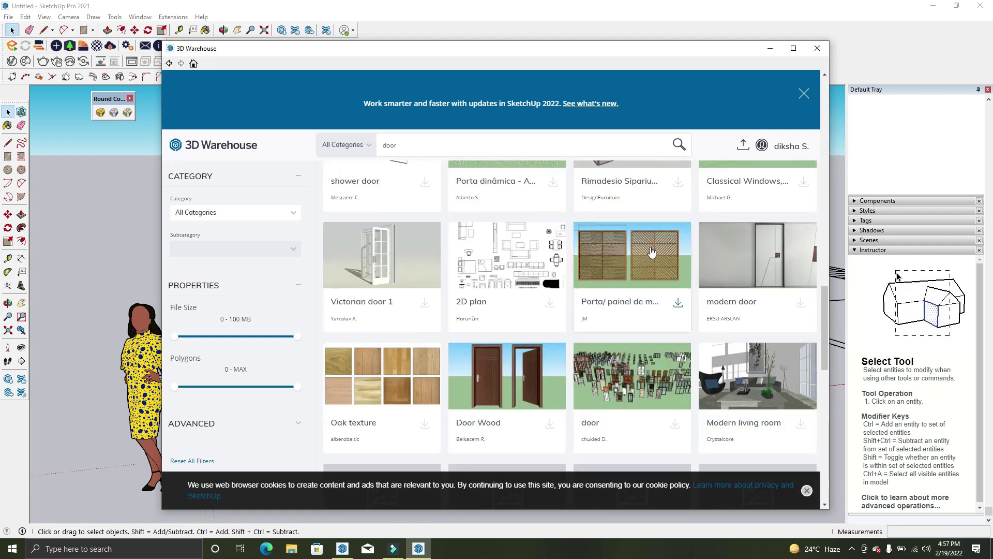
scroll(651, 252, down, 2)
scroll(651, 252, down, 1)
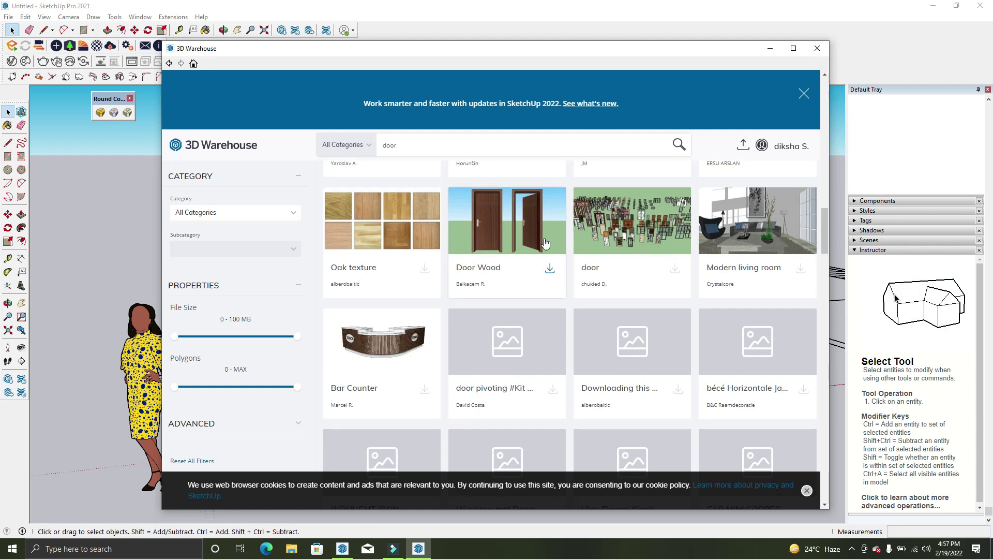
Open the Door Wood model, download it, and close 3D Warehouse
click(519, 229)
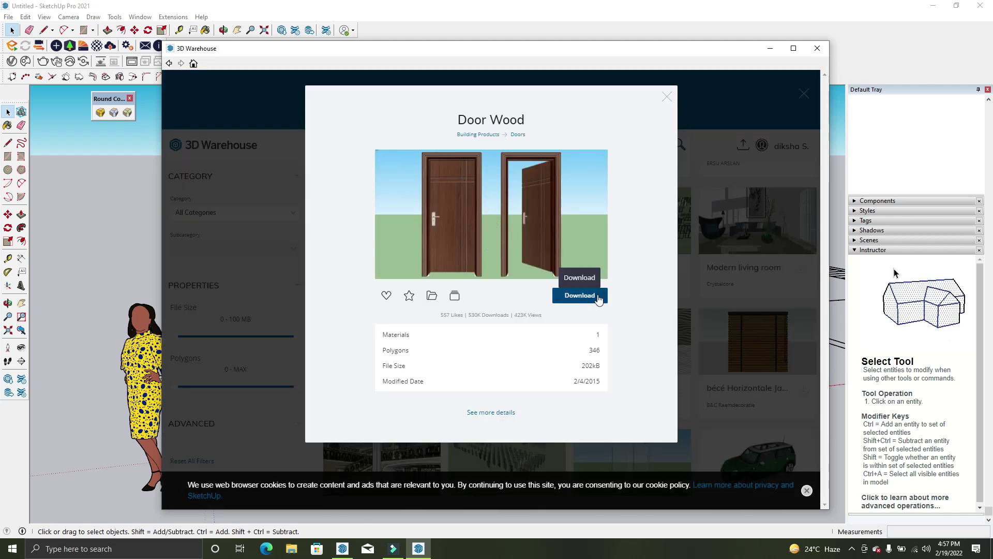
click(669, 98)
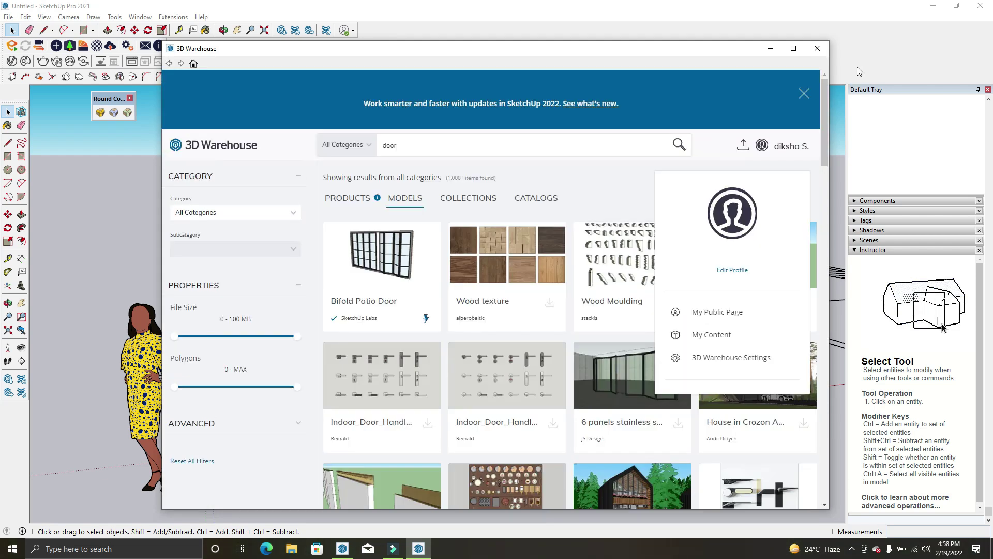
click(818, 48)
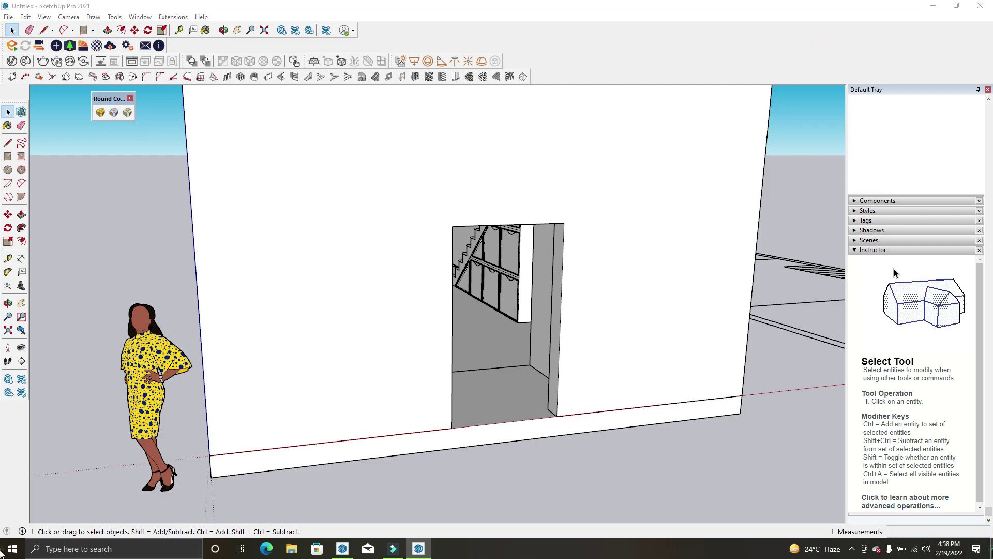
Launch Chrome and open sketchup.cgtips.org, dismissing the notification prompt
click(991, 549)
drag(397, 202, 419, 248)
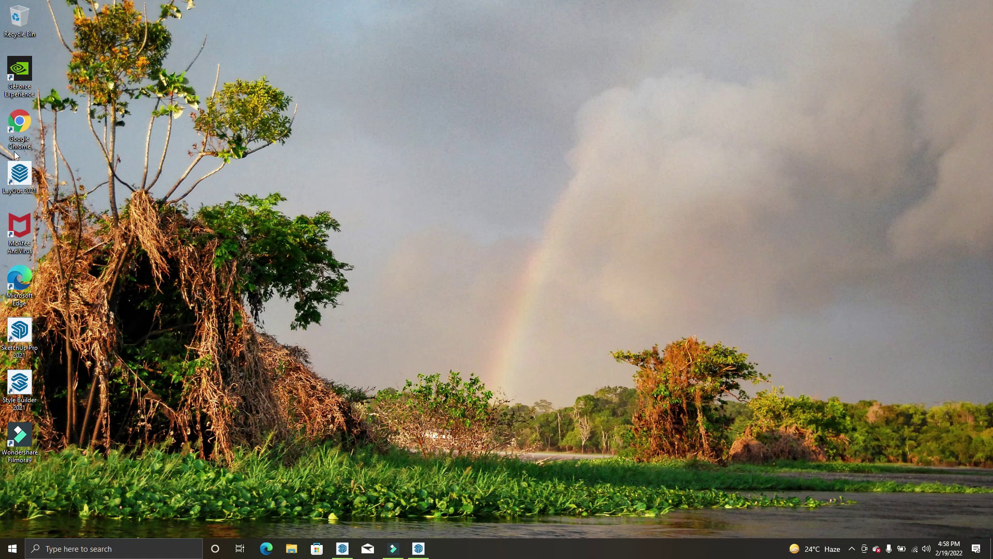
double_click(19, 129)
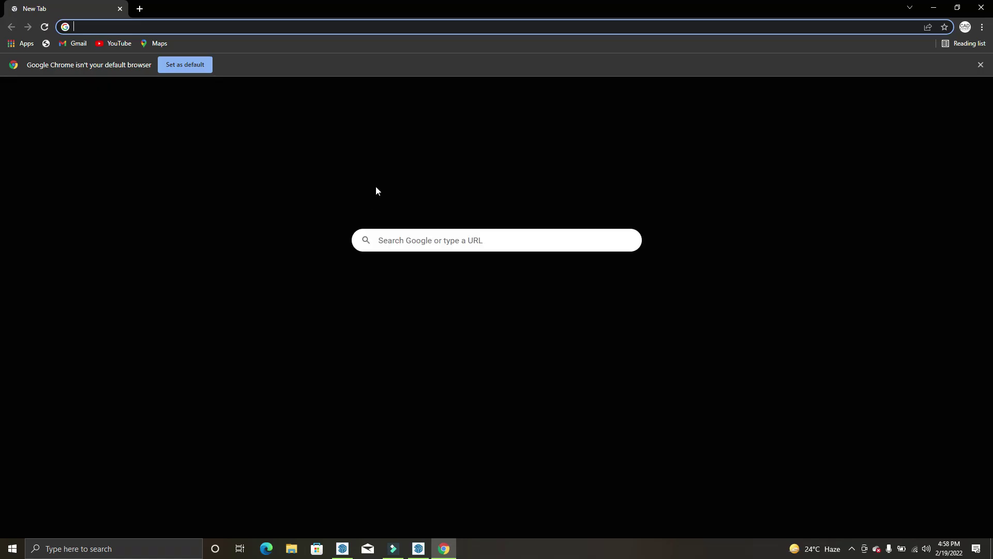
click(436, 243)
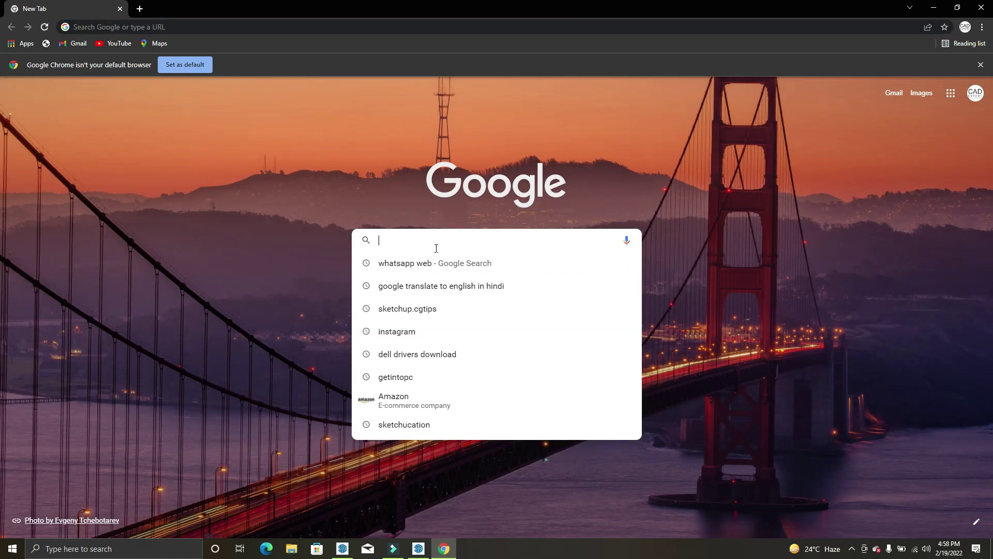
text(s)
click(438, 288)
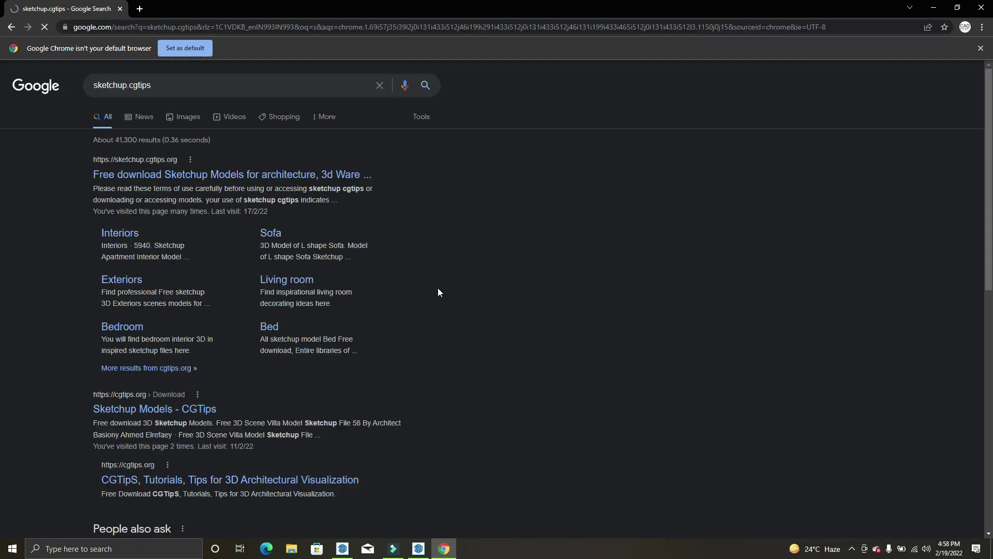
click(217, 176)
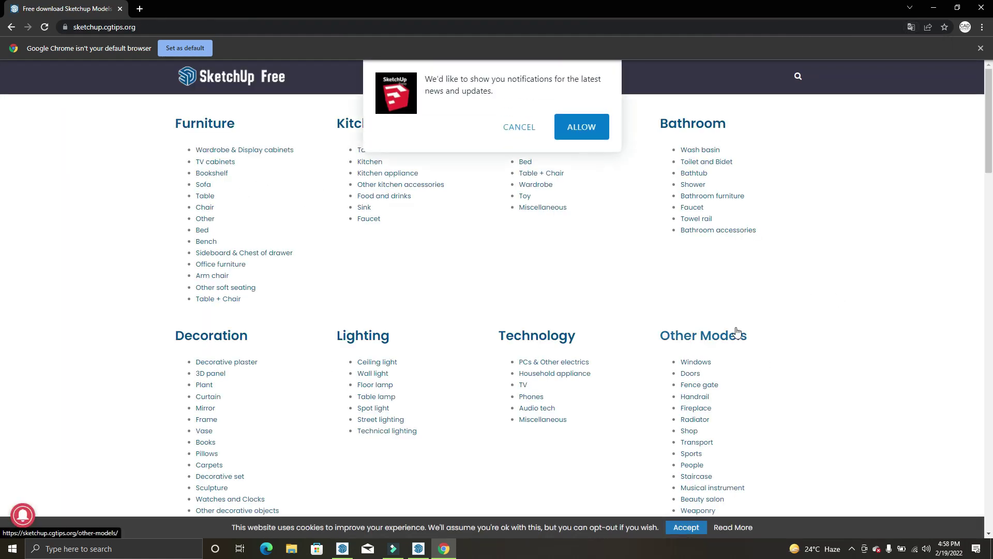
click(534, 127)
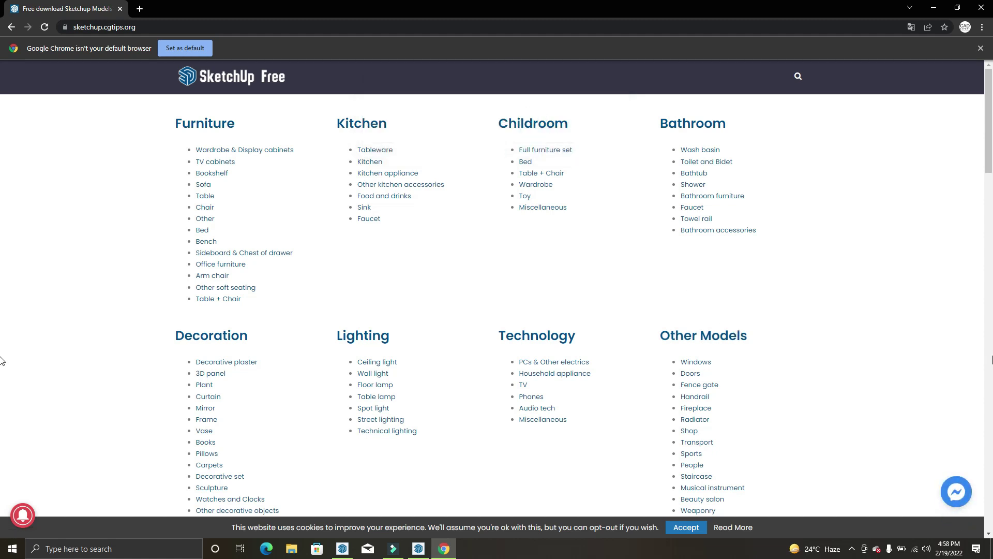
scroll(646, 308, down, 1)
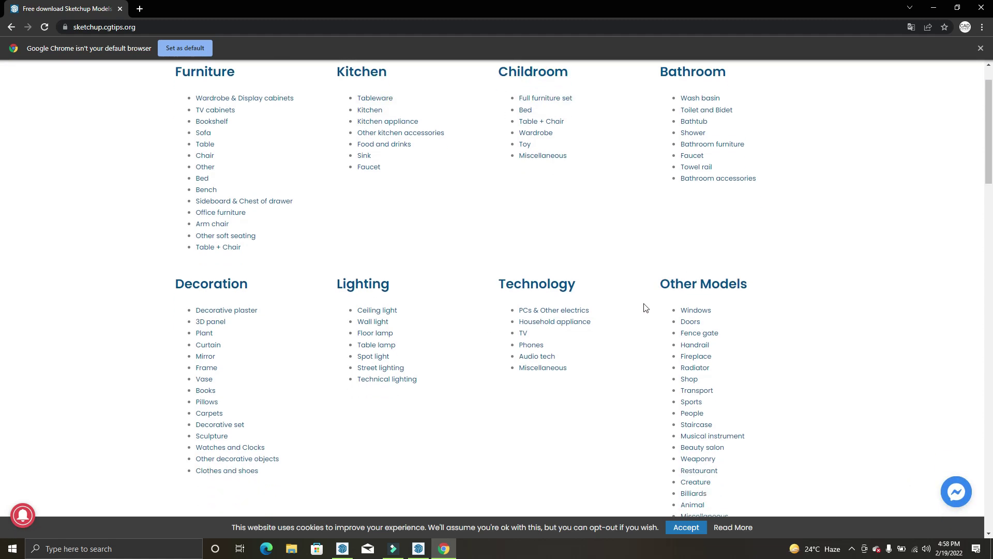
Open the Doors category and scroll through its model listings
click(692, 322)
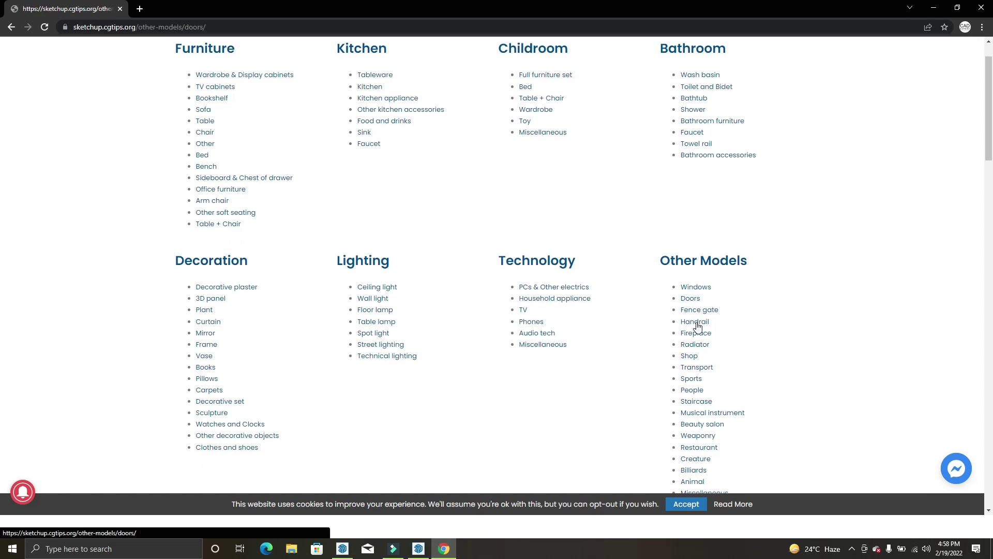
scroll(487, 330, down, 2)
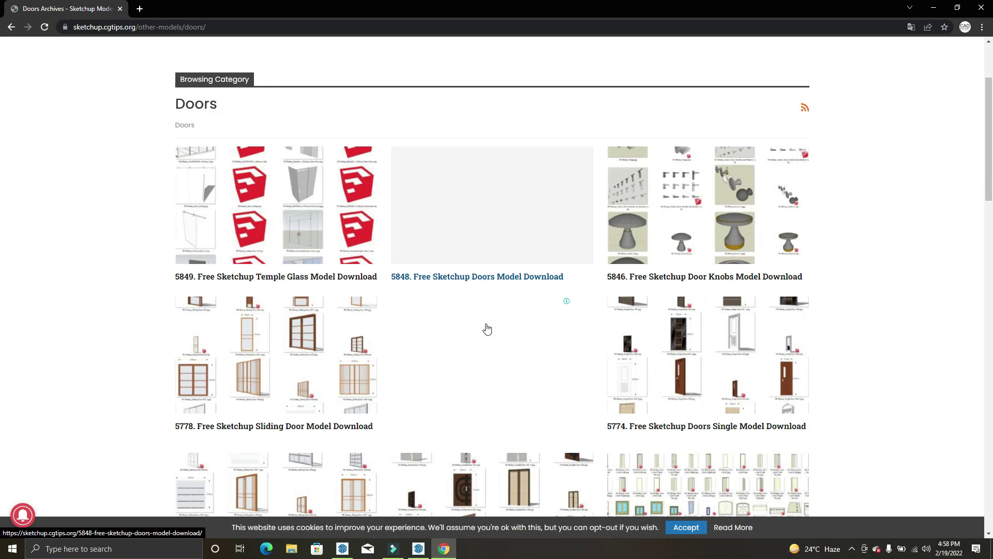
scroll(487, 329, down, 2)
scroll(487, 328, down, 3)
scroll(486, 327, down, 2)
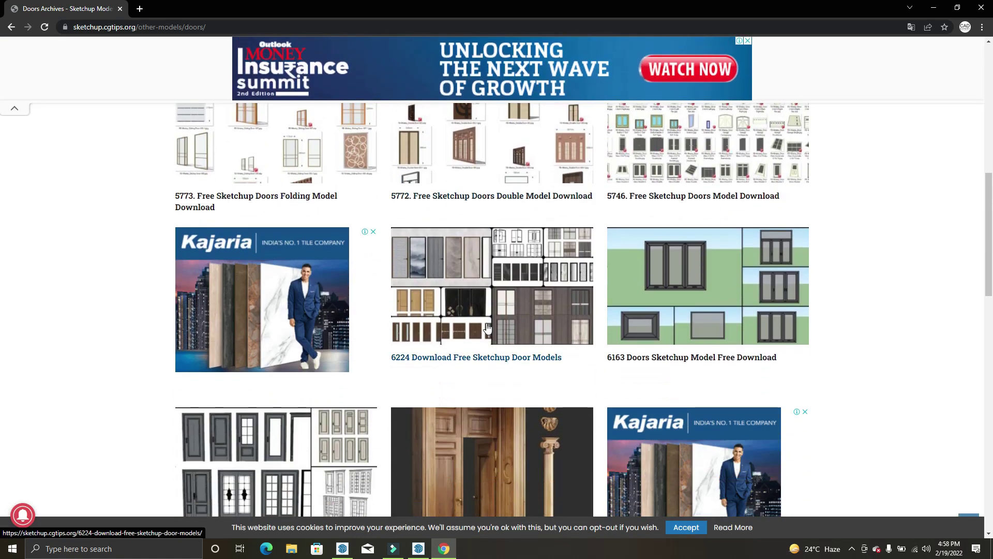
scroll(487, 327, down, 4)
scroll(487, 327, down, 1)
scroll(489, 326, down, 1)
scroll(488, 326, down, 3)
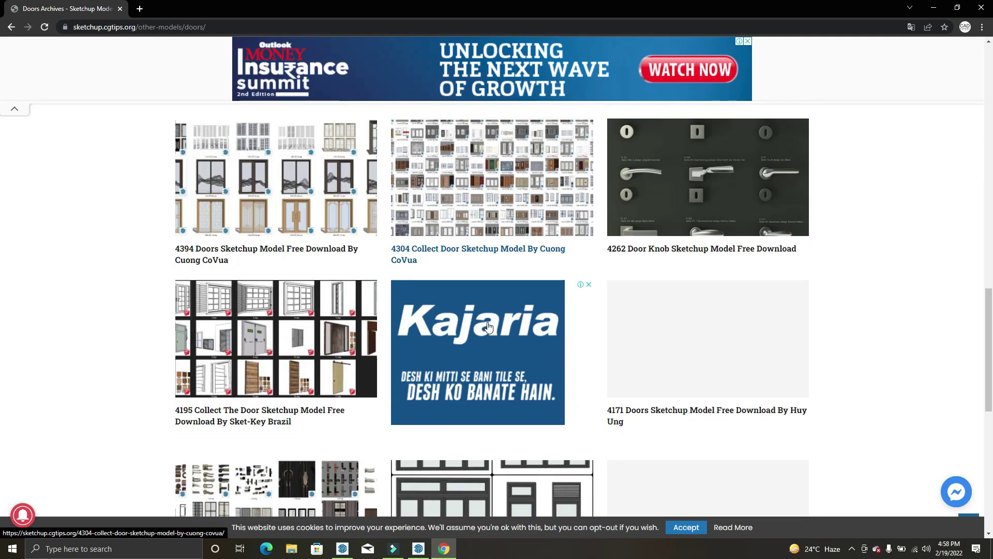
scroll(488, 326, down, 3)
scroll(489, 326, down, 3)
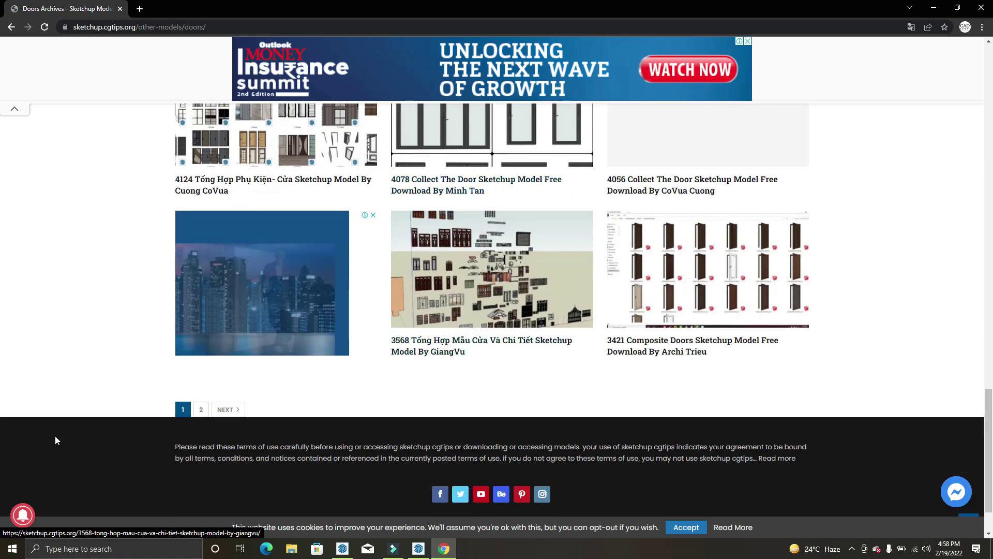
Reload the Doors page, dismiss the Grammarly ad, and browse the listings again
click(201, 409)
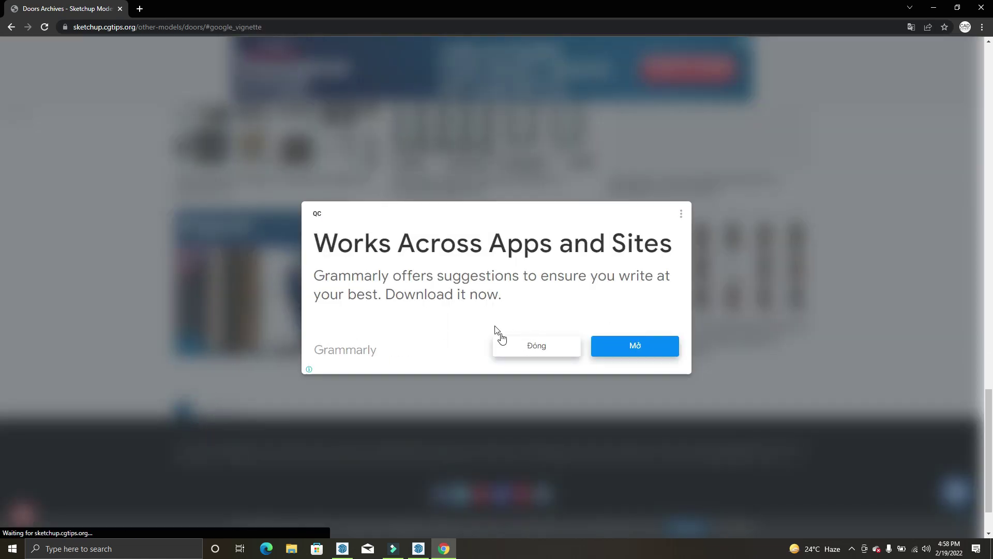
click(45, 27)
click(555, 347)
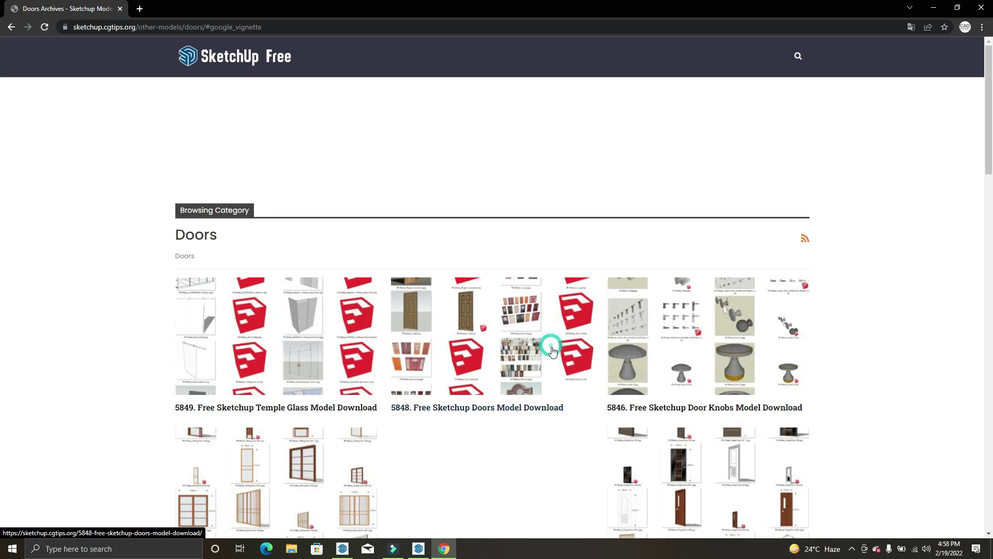
scroll(550, 329, up, 3)
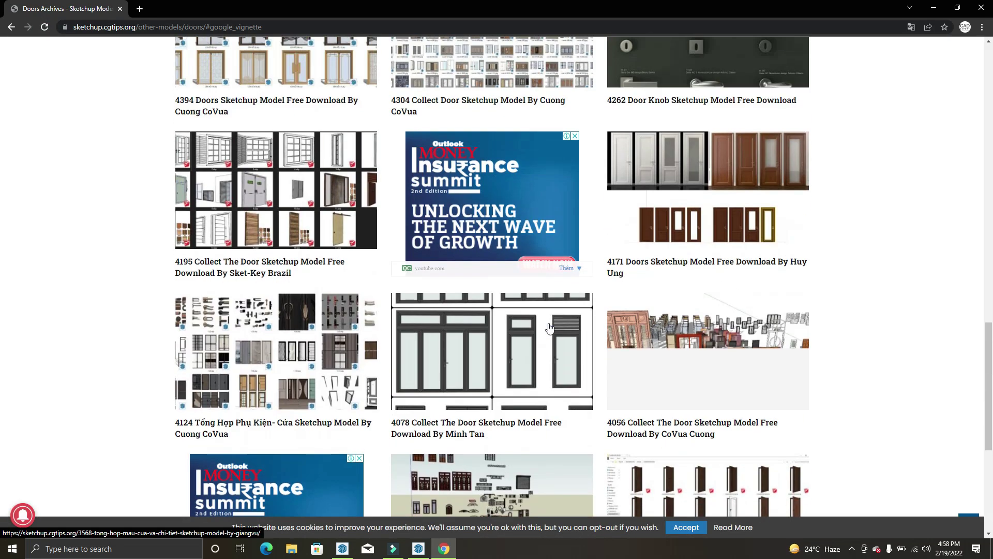
scroll(550, 328, up, 4)
scroll(549, 327, up, 2)
scroll(548, 324, up, 1)
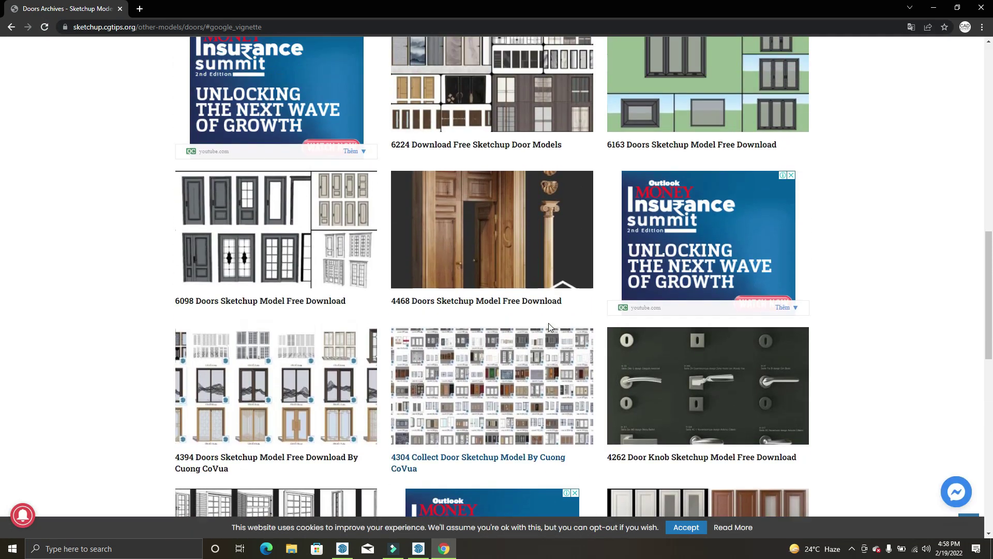
scroll(548, 324, up, 1)
scroll(548, 324, up, 4)
scroll(548, 326, up, 3)
scroll(549, 326, up, 4)
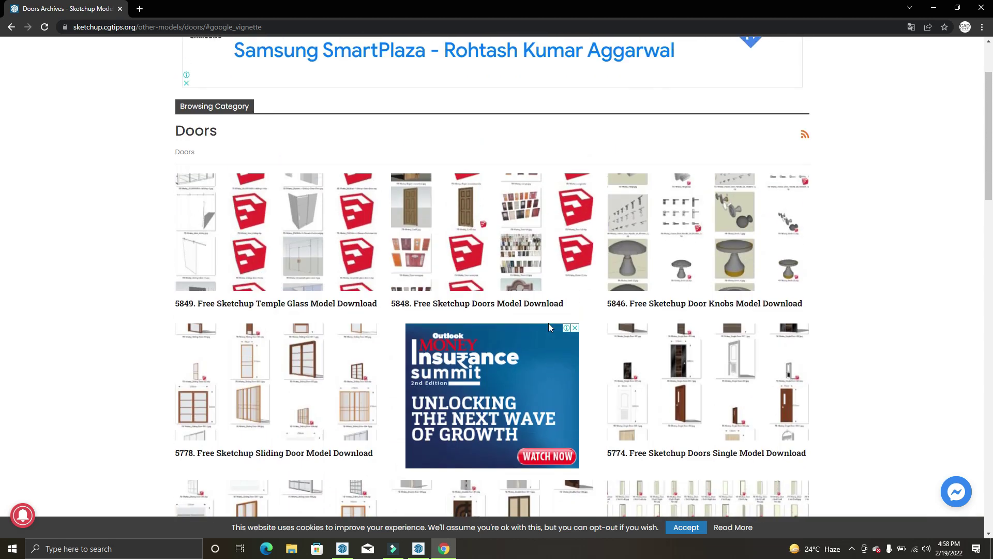
scroll(548, 326, down, 3)
scroll(548, 327, down, 6)
scroll(549, 329, down, 5)
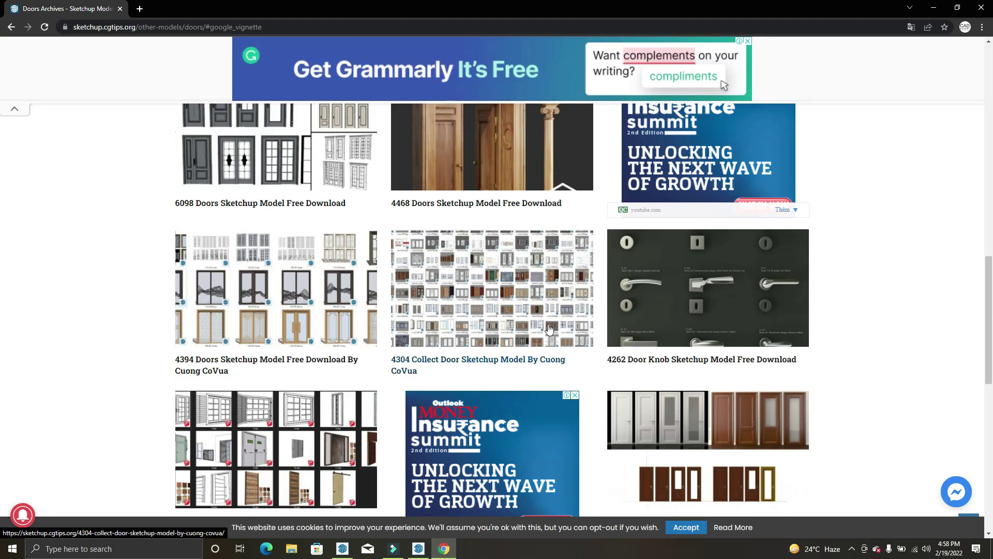
scroll(550, 328, down, 1)
scroll(549, 328, down, 4)
scroll(549, 329, down, 4)
scroll(306, 337, down, 2)
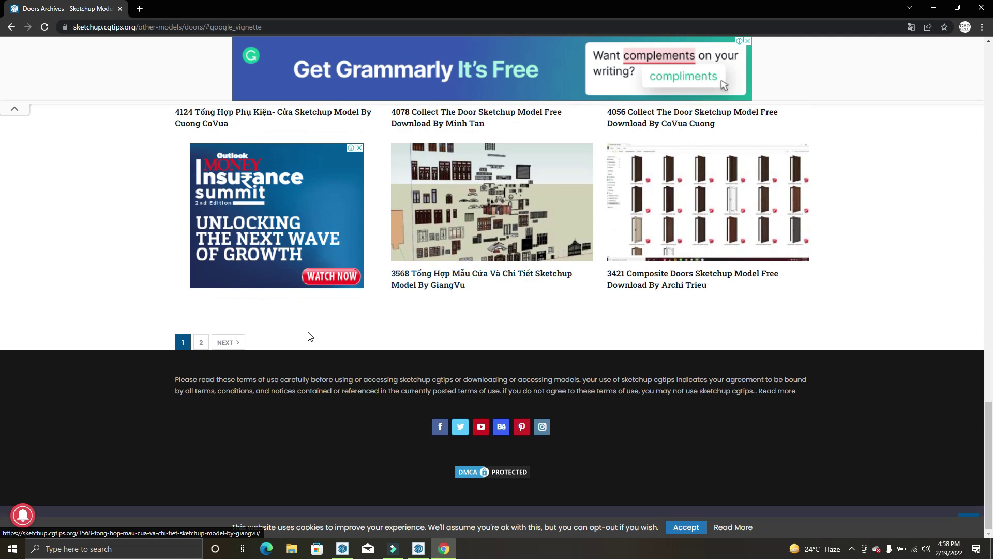
On page 2, open the 2807 Doors model and select its download link
click(227, 337)
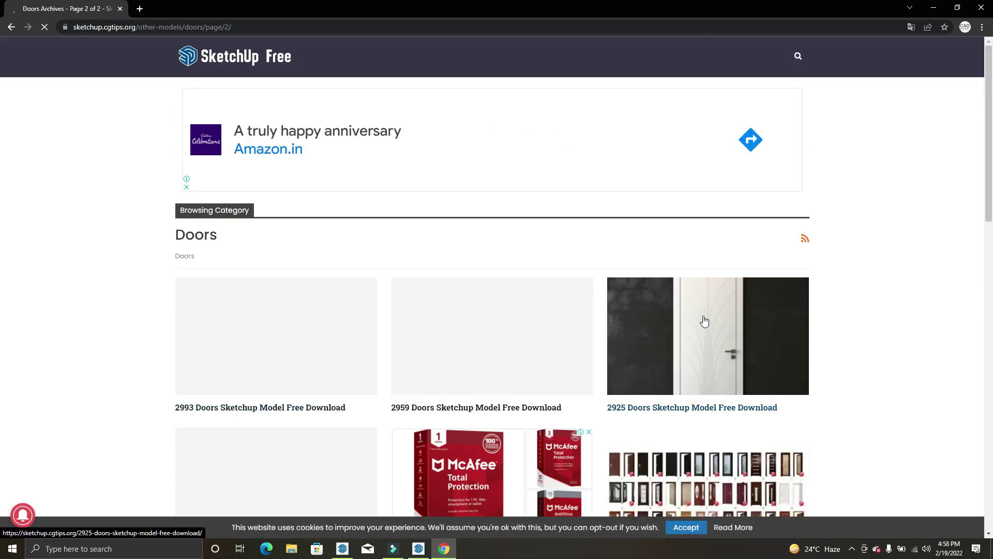
scroll(704, 319, down, 2)
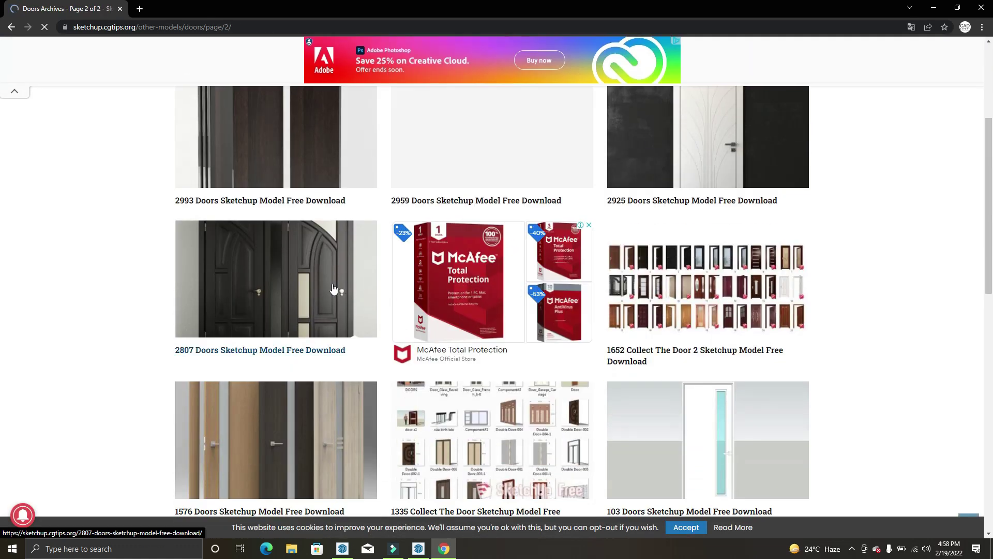
click(335, 286)
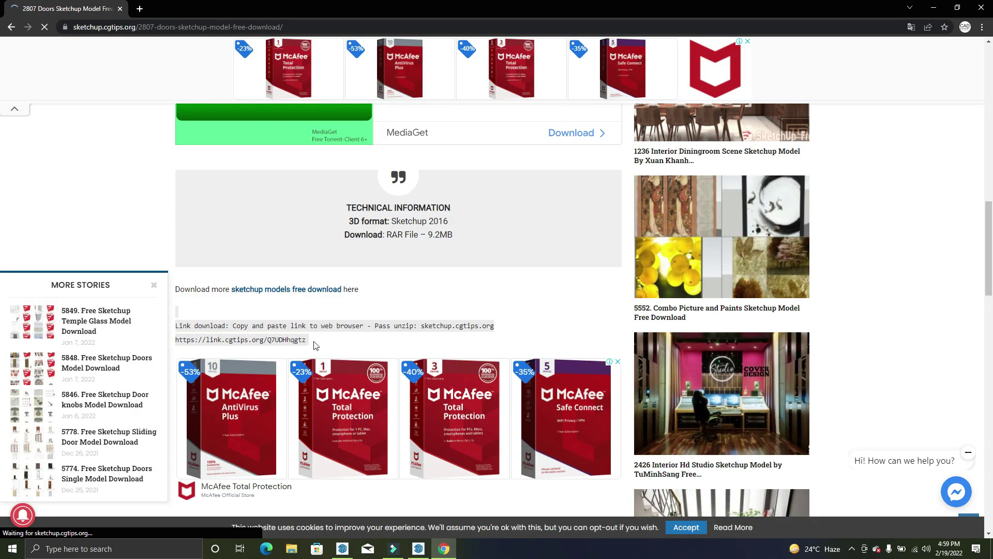
drag(226, 348, 175, 346)
key(ctrl+c)
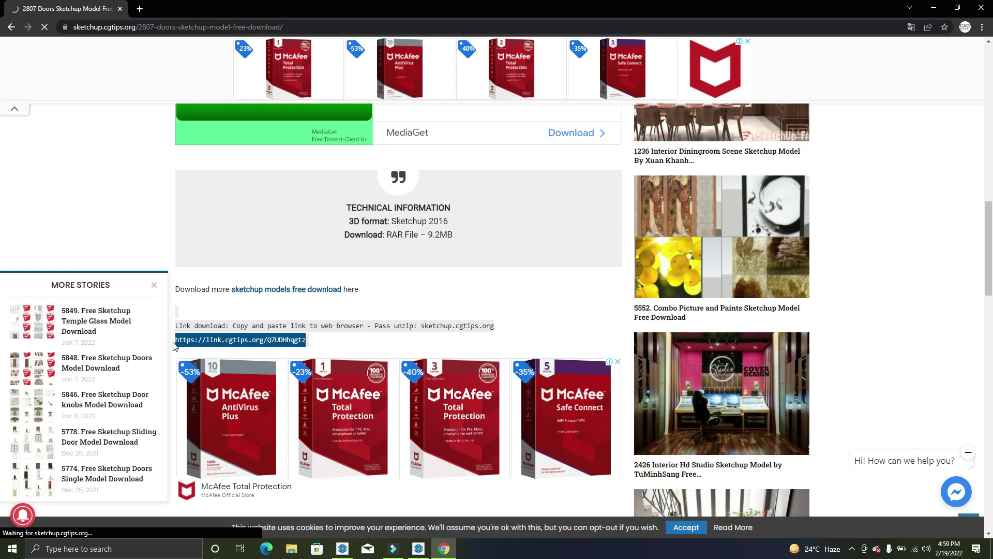
click(266, 548)
Paste the 2807 Doors link into Edge and download the .rar from Fshare
click(235, 23)
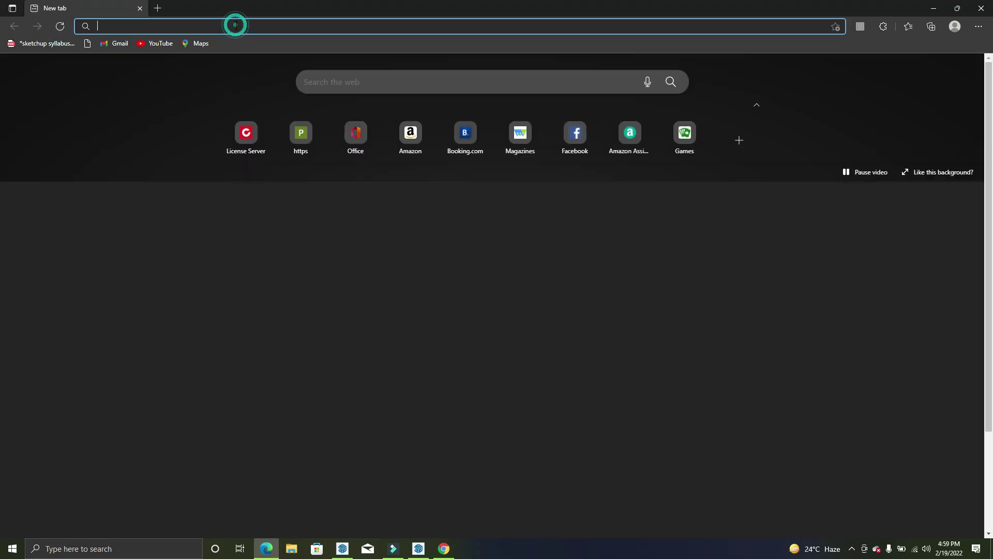
key(ctrl+v)
key(Return)
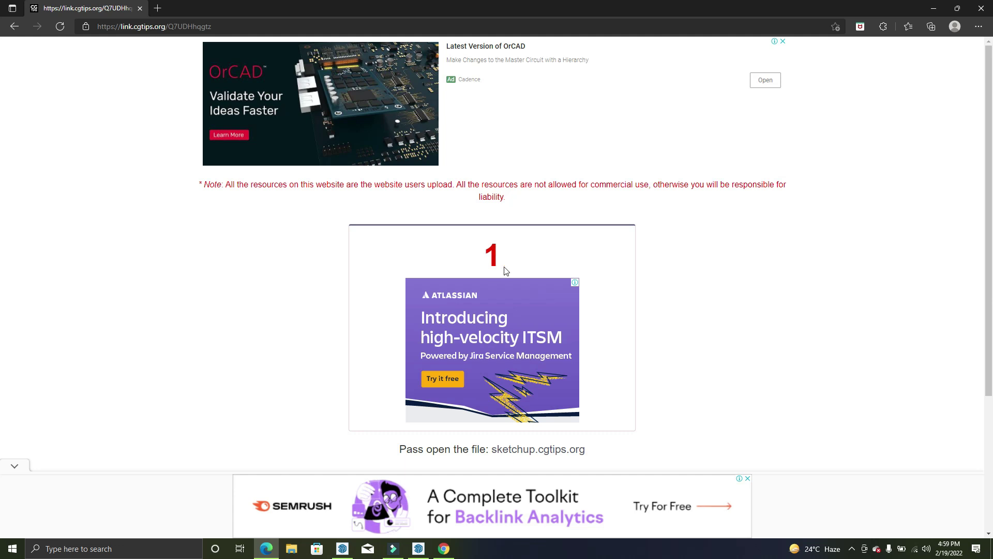
click(504, 278)
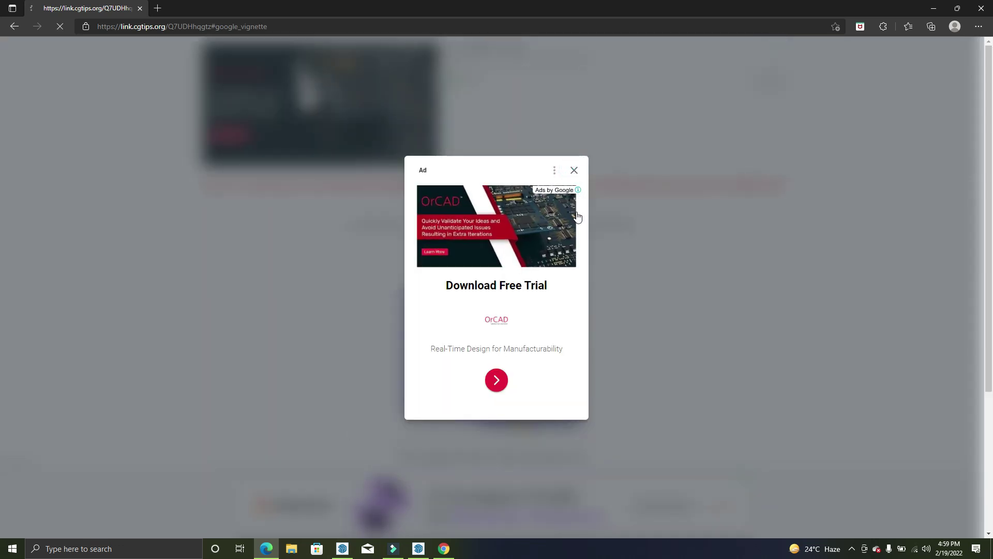
click(574, 170)
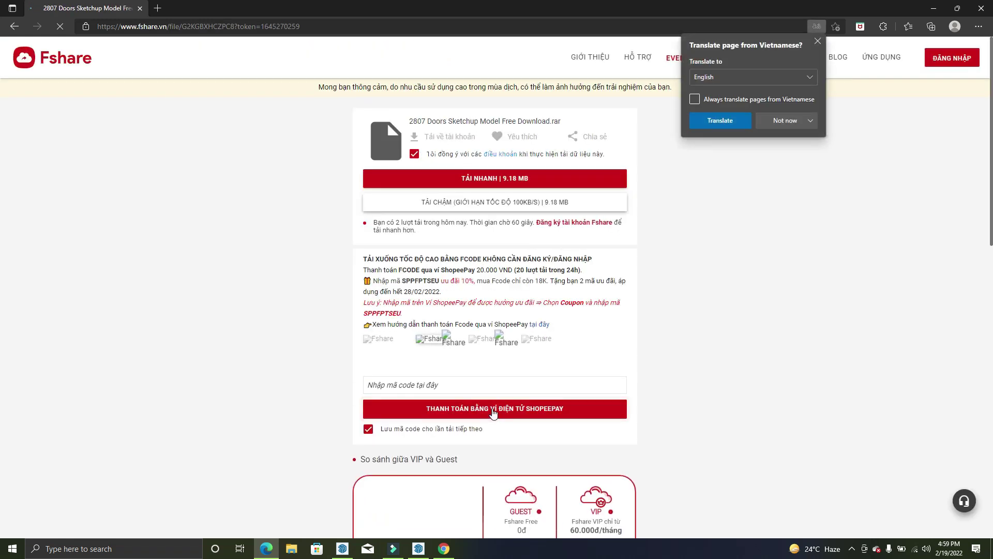
click(529, 181)
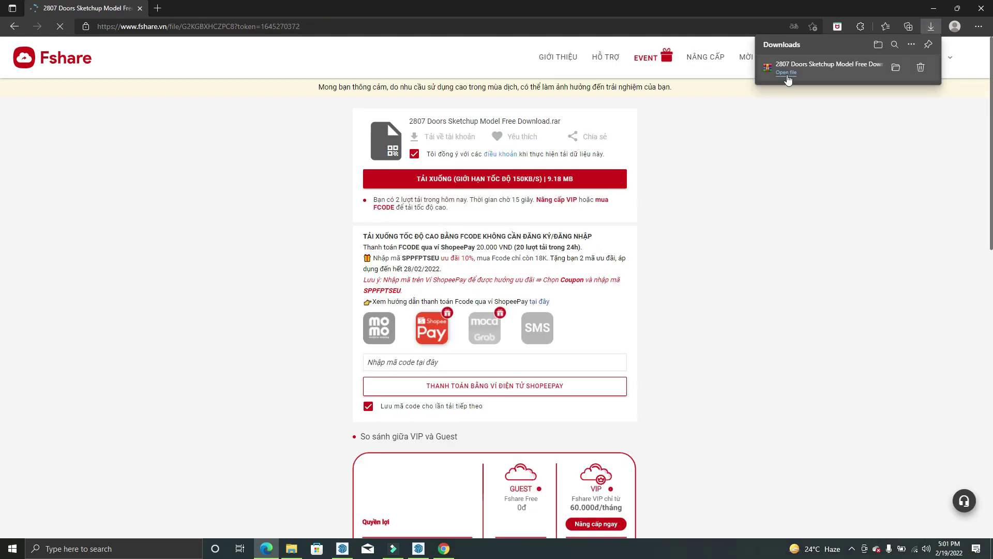
Extract the 2807 Doors .rar in Downloads and open the extracted folder
click(291, 548)
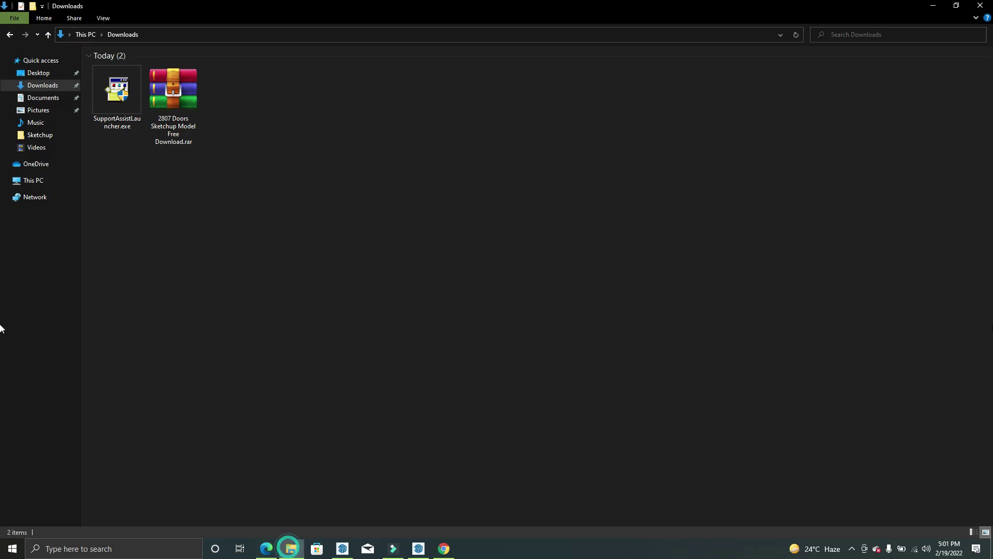
right_click(197, 102)
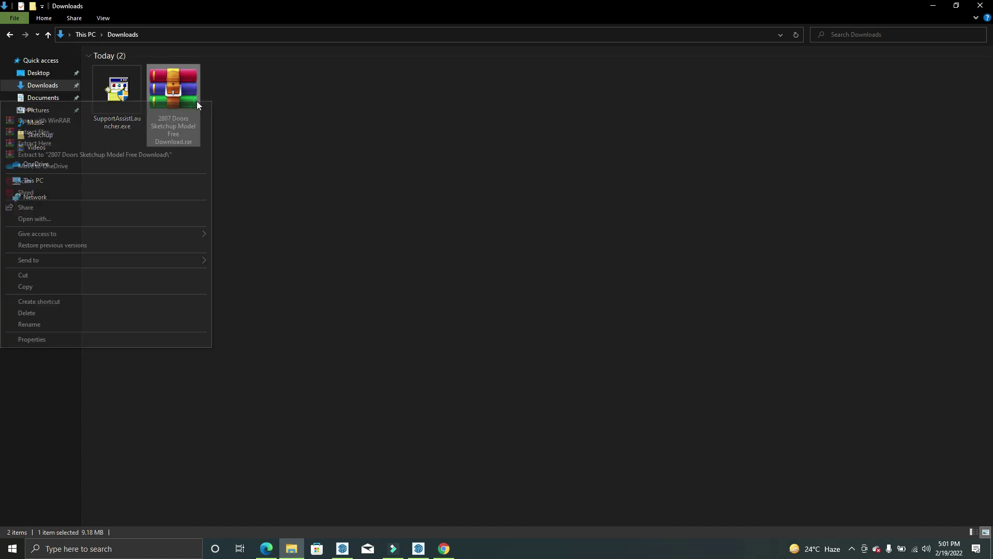
click(126, 142)
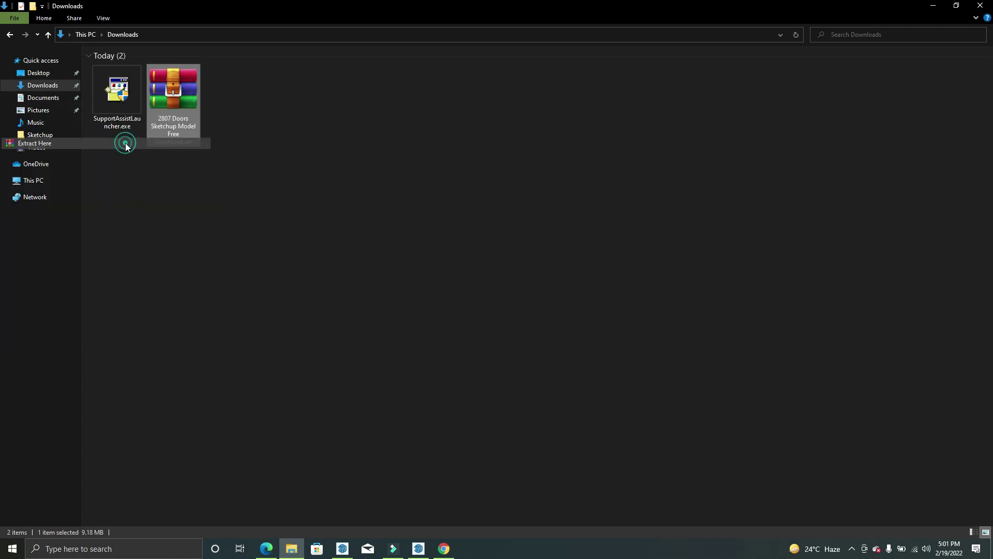
key(Down)
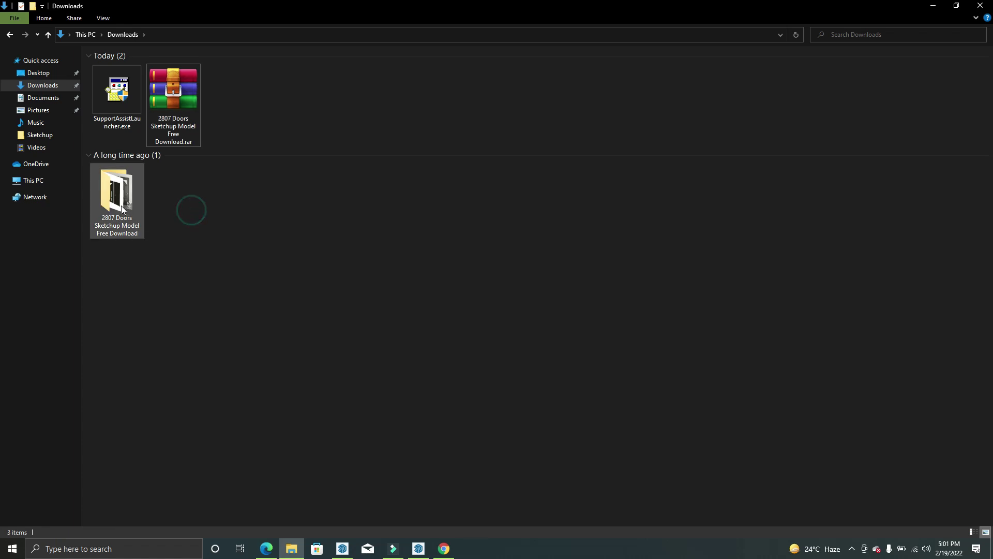
key(Return)
Show the folder as large icons and open doors.skp in SketchUp
right_click(822, 212)
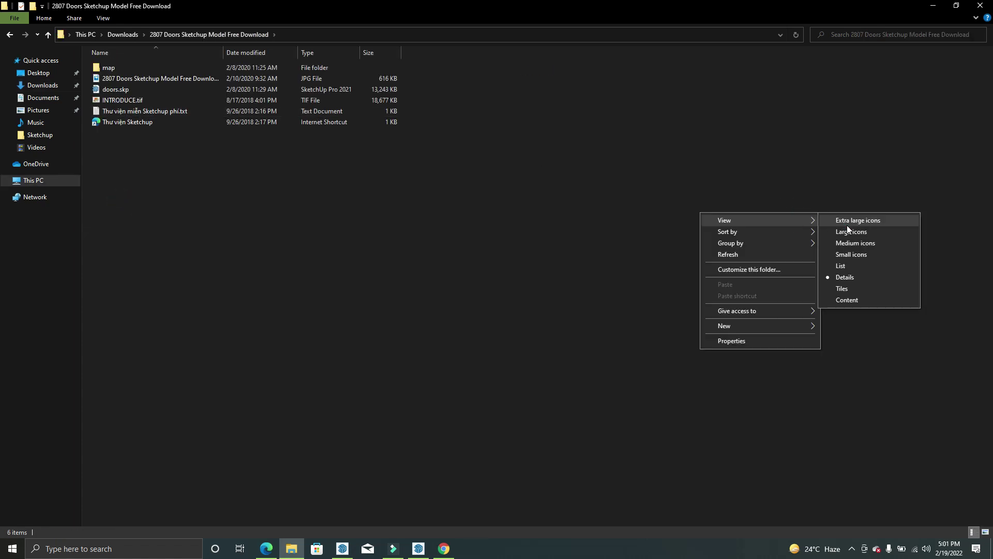
mouse_move(760, 220)
click(843, 231)
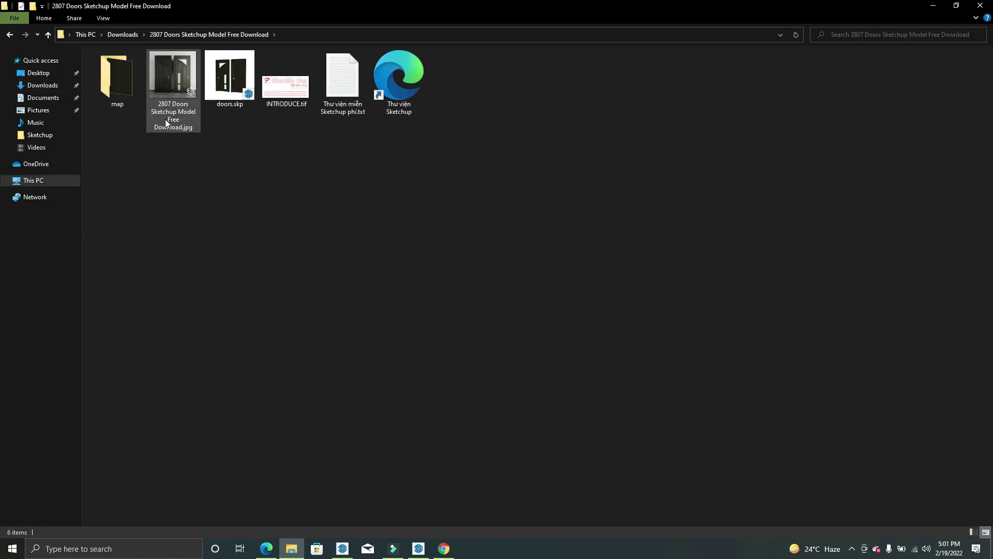
double_click(141, 91)
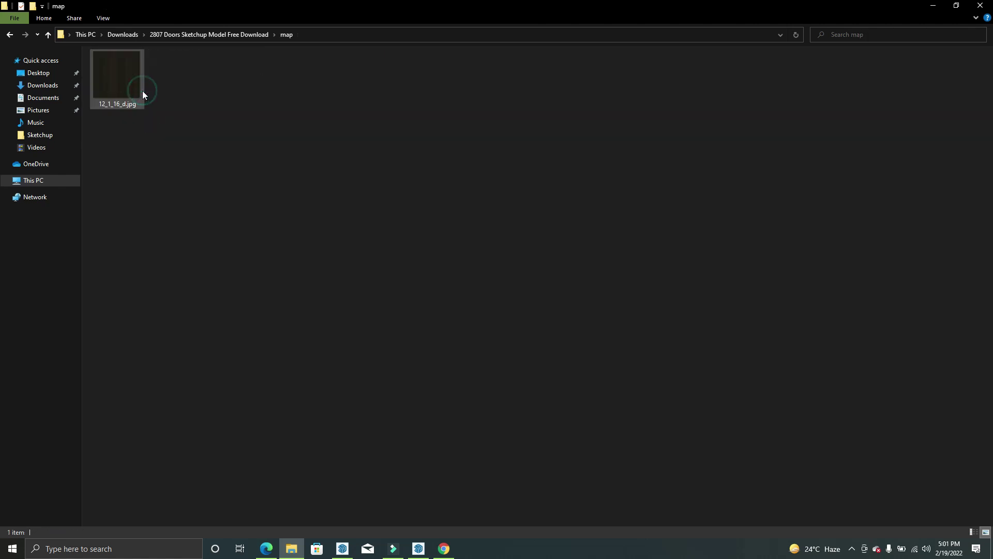
click(215, 34)
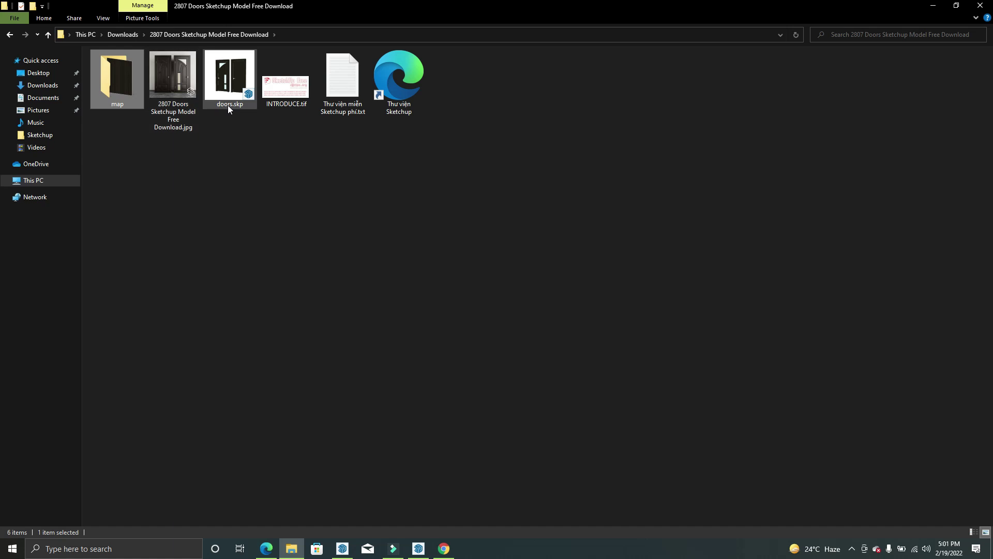
click(217, 80)
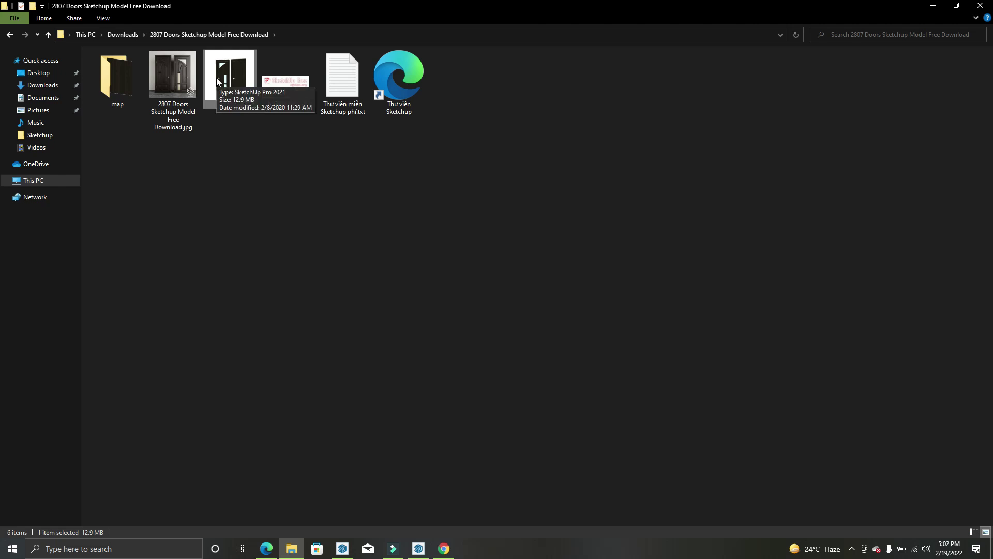
double_click(217, 78)
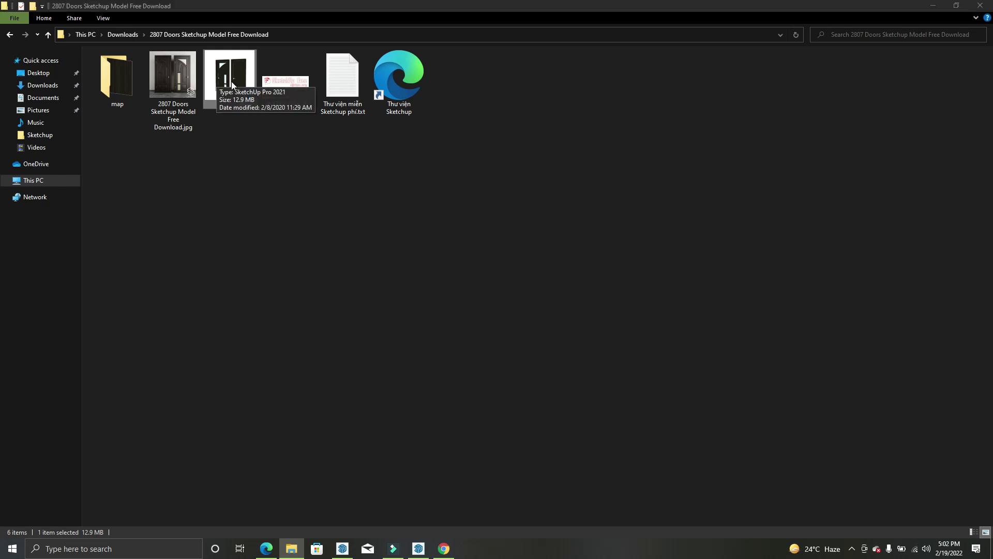
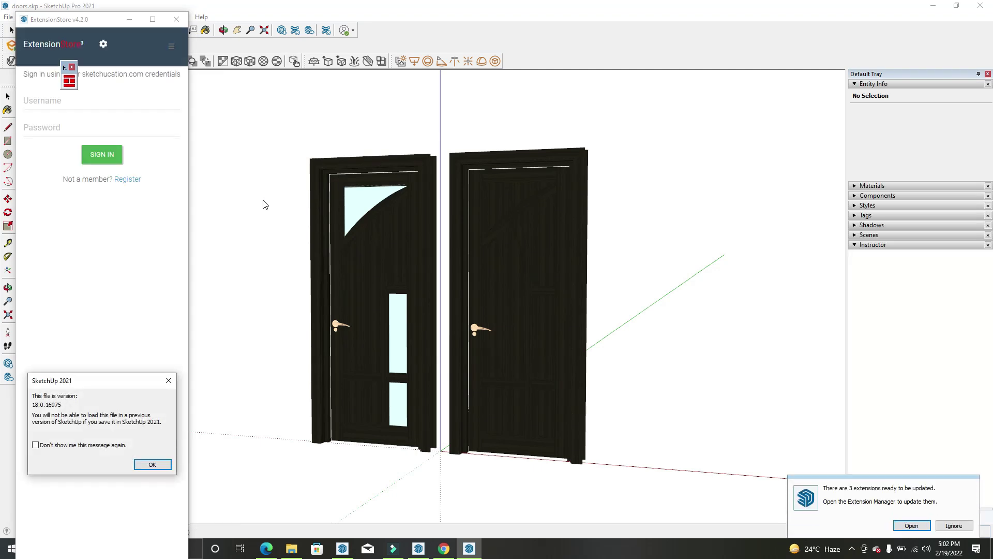
Dismiss the file version notice and close the extension store window
click(151, 466)
click(176, 19)
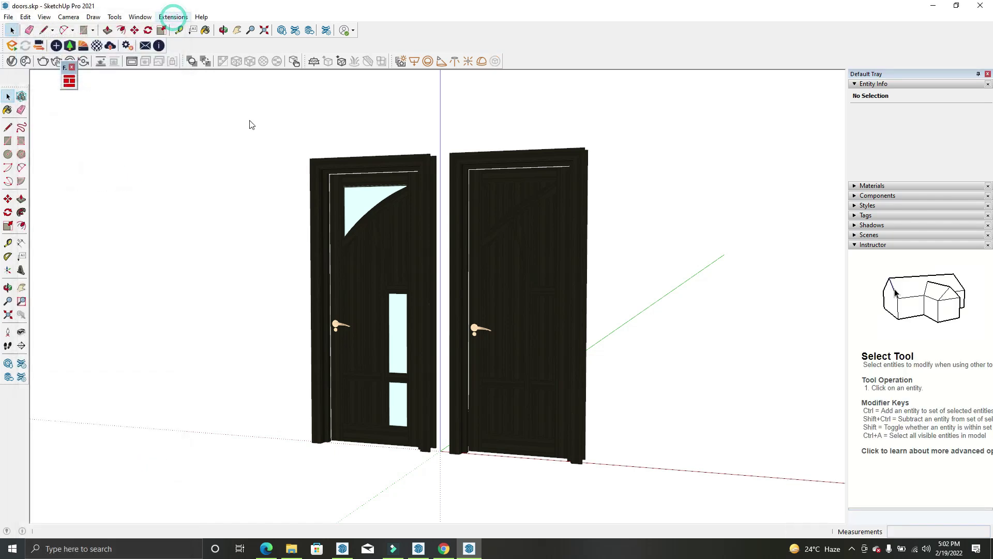
mouse_move(241, 195)
middle_down()
mouse_move(706, 339)
mouse_move(404, 241)
mouse_move(536, 312)
mouse_move(598, 288)
middle_up()
Edit and explode the two-door group into separate doors, then select the right-hand door
click(537, 313)
right_click(543, 238)
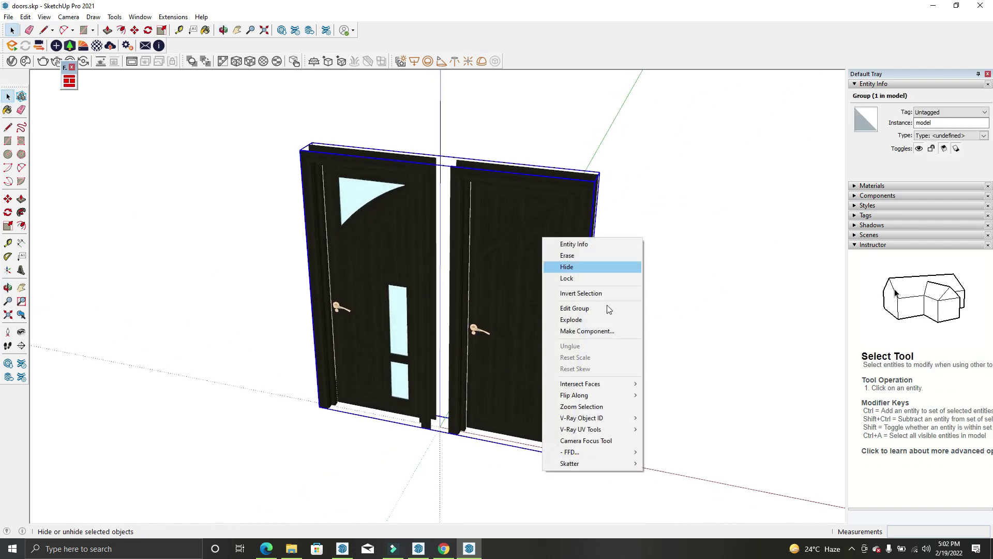
click(597, 320)
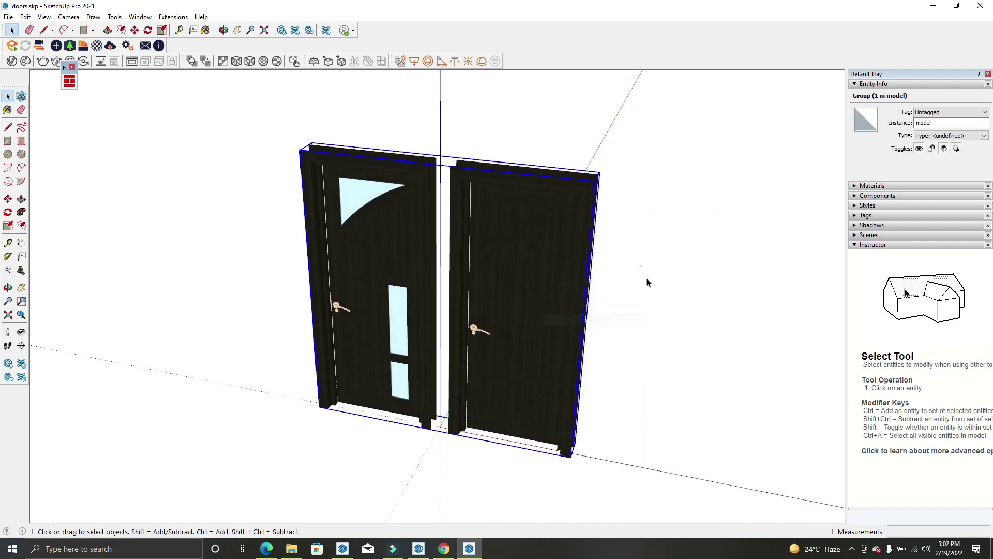
right_click(565, 252)
click(599, 328)
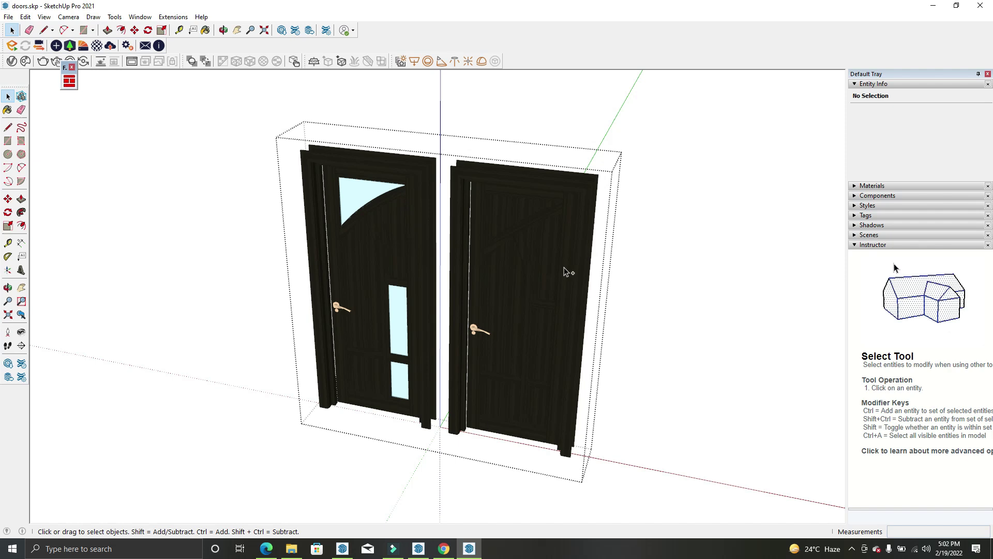
right_click(556, 255)
click(603, 336)
click(556, 268)
middle_drag(543, 261, 607, 324)
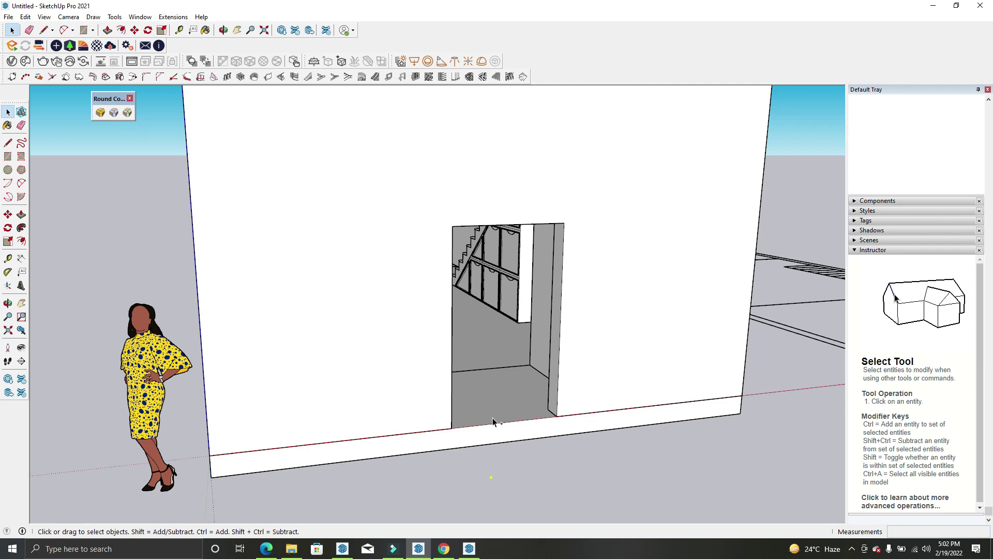
Paste the right-hand door into the house model, seated in the ground-floor wall doorway
key(ctrl+v)
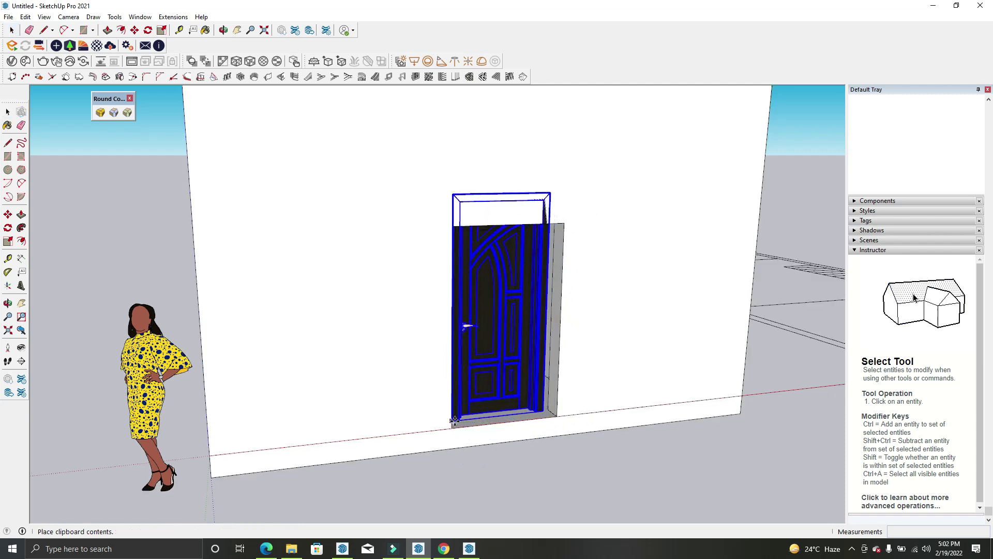
scroll(454, 424, up, 2)
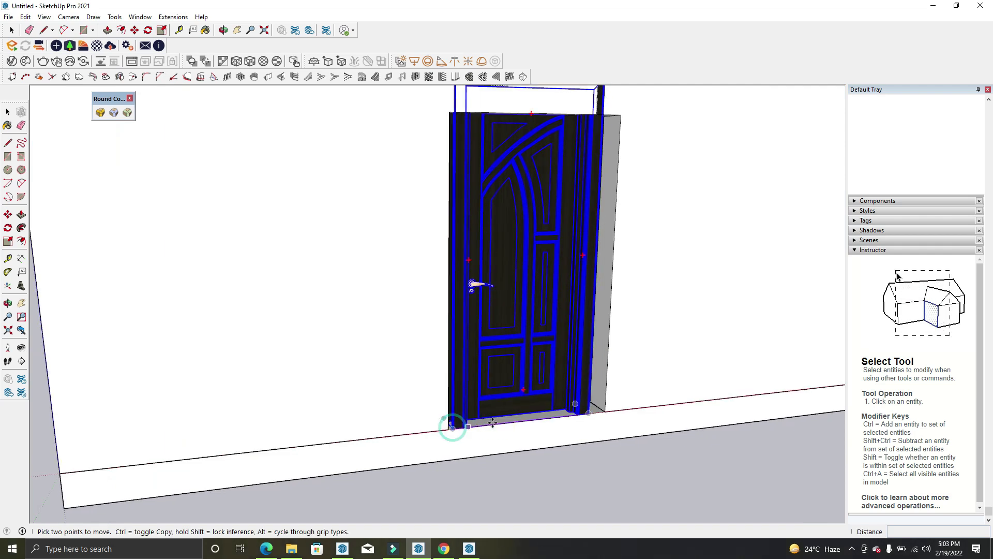
middle_drag(457, 423, 449, 474)
scroll(449, 474, up, 2)
scroll(394, 487, up, 2)
scroll(372, 491, down, 1)
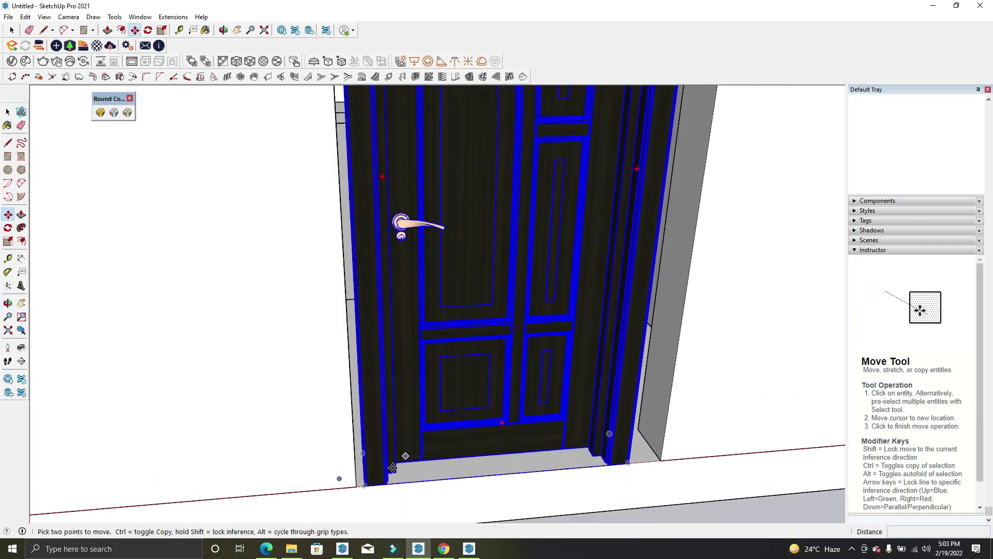
scroll(334, 499, up, 2)
scroll(346, 491, up, 1)
scroll(368, 478, up, 2)
scroll(365, 468, up, 2)
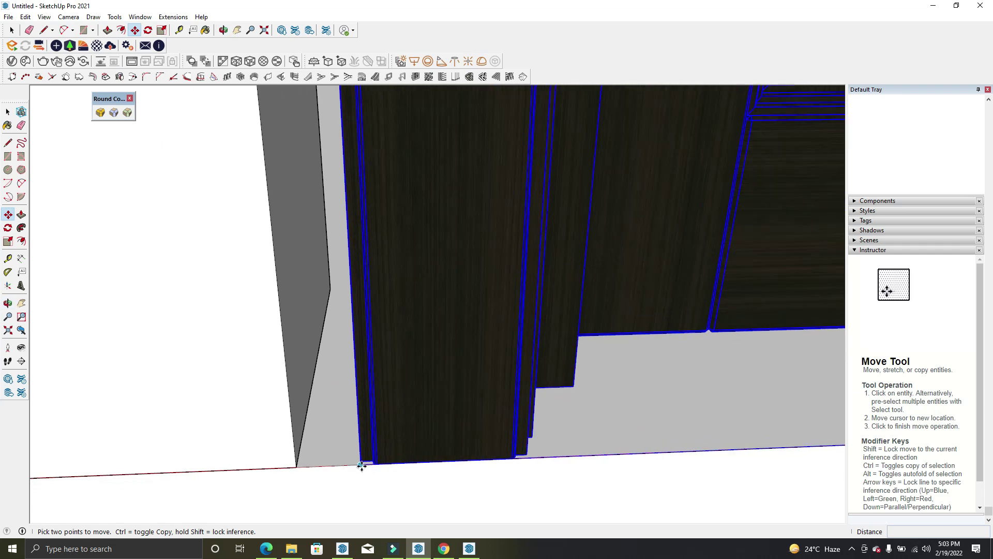
scroll(360, 465, down, 2)
scroll(299, 465, down, 1)
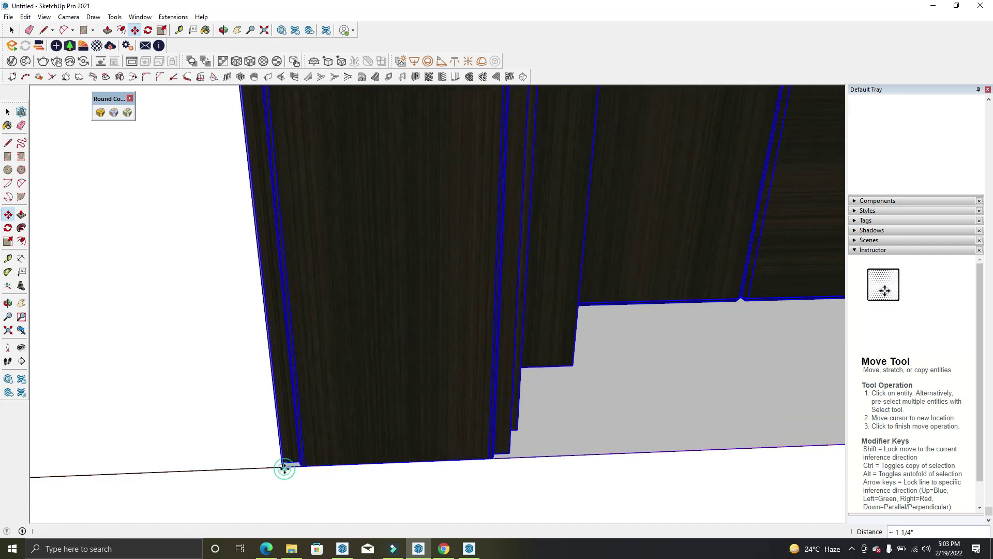
scroll(281, 467, down, 2)
scroll(310, 455, down, 1)
scroll(536, 445, down, 2)
scroll(488, 446, down, 2)
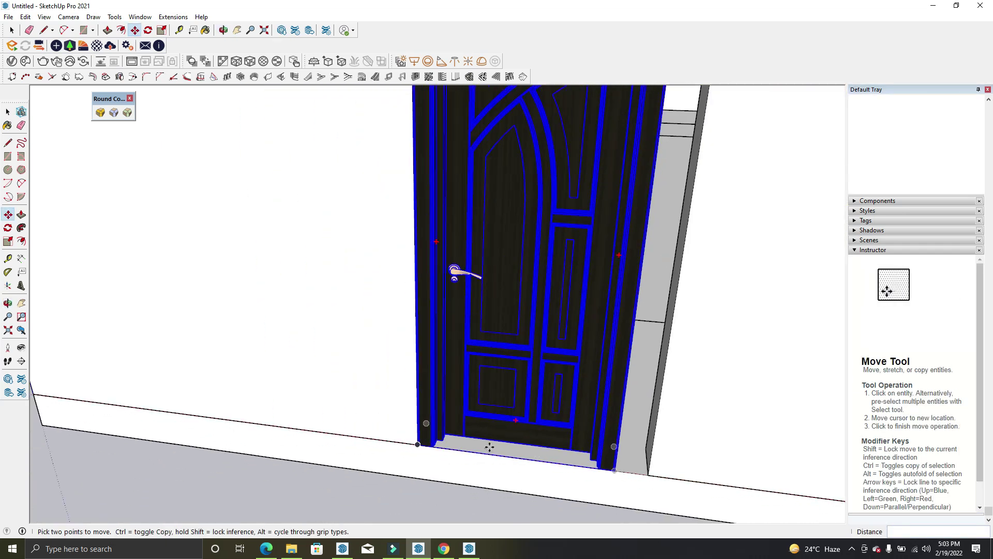
scroll(691, 376, down, 2)
scroll(691, 376, down, 3)
key(space)
Hide the house's roof to reveal the interior and select the placed door
right_click(667, 271)
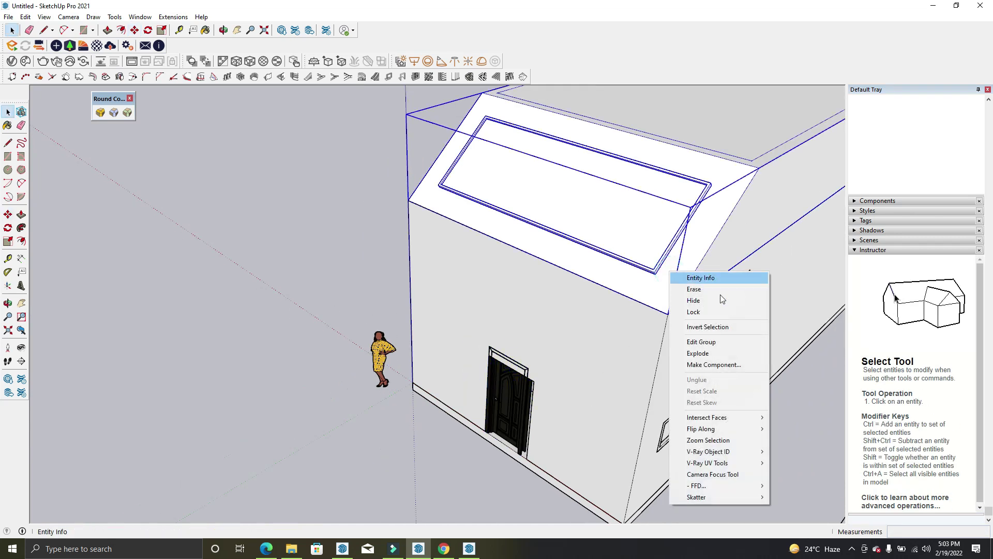
click(718, 300)
click(508, 396)
mouse_move(508, 396)
middle_down()
mouse_move(678, 430)
mouse_move(541, 410)
middle_up()
Move-copy the door into the interior doorway, aligned by its bottom corner
key(m)
scroll(533, 408, up, 3)
scroll(505, 390, up, 3)
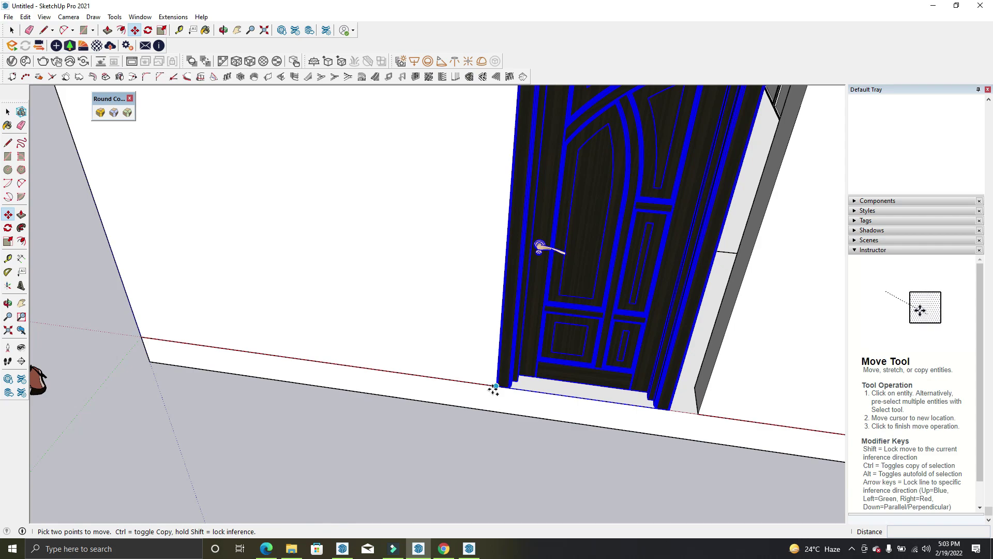
key(ctrl)
click(490, 386)
scroll(422, 382, down, 5)
mouse_move(638, 382)
middle_down()
mouse_move(355, 392)
mouse_move(594, 337)
middle_up()
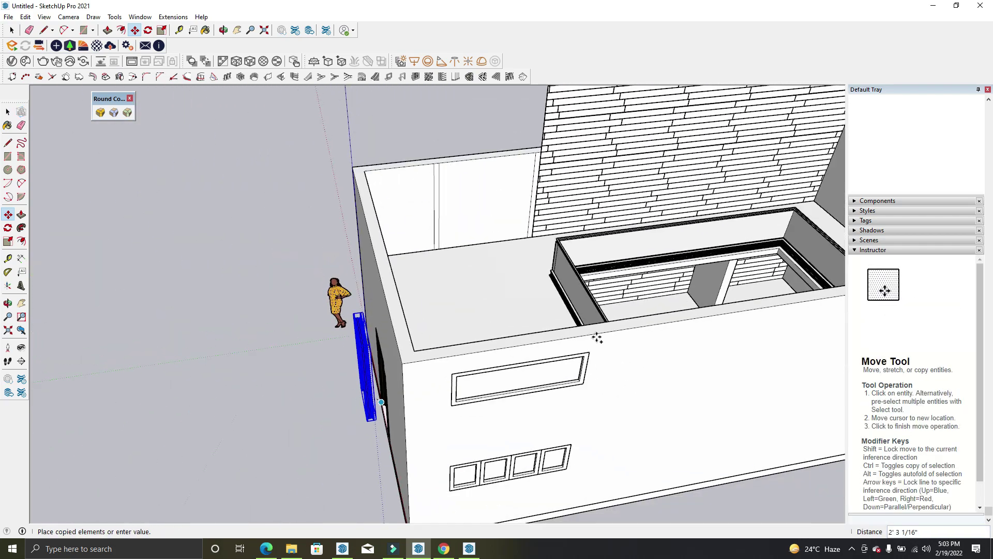
scroll(291, 368, up, 3)
middle_drag(339, 332, 290, 347)
scroll(277, 350, up, 3)
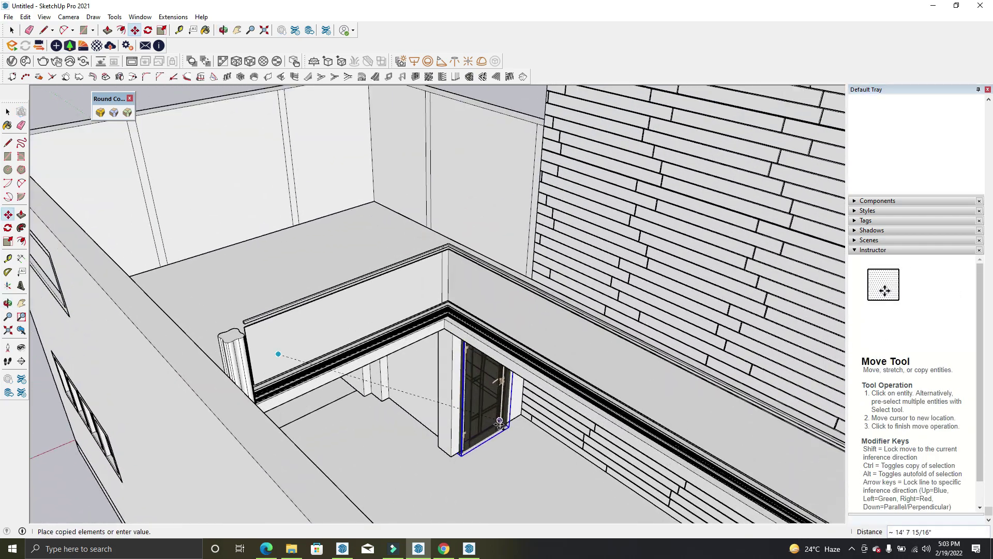
scroll(499, 422, up, 3)
scroll(499, 422, up, 2)
click(500, 407)
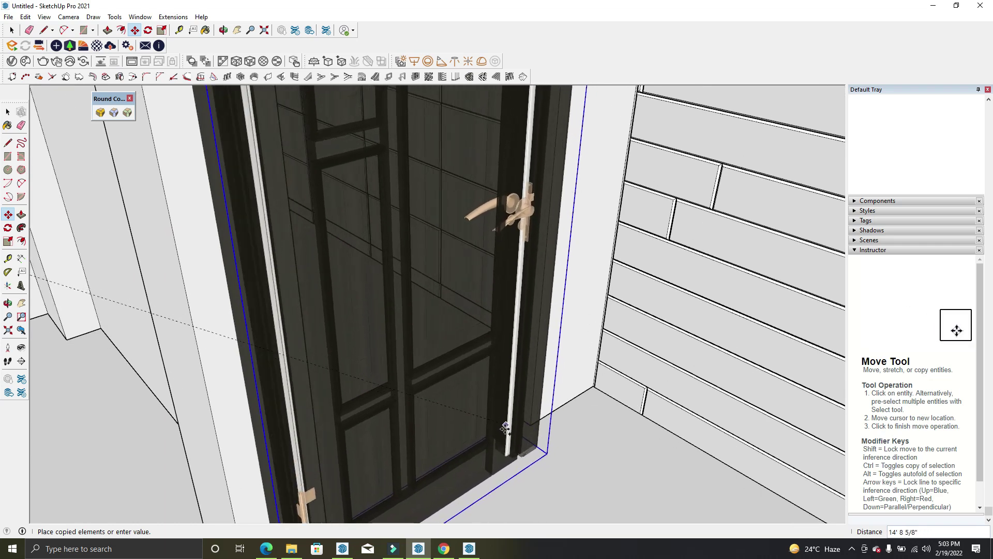
scroll(504, 427, up, 3)
scroll(523, 444, up, 2)
click(526, 455)
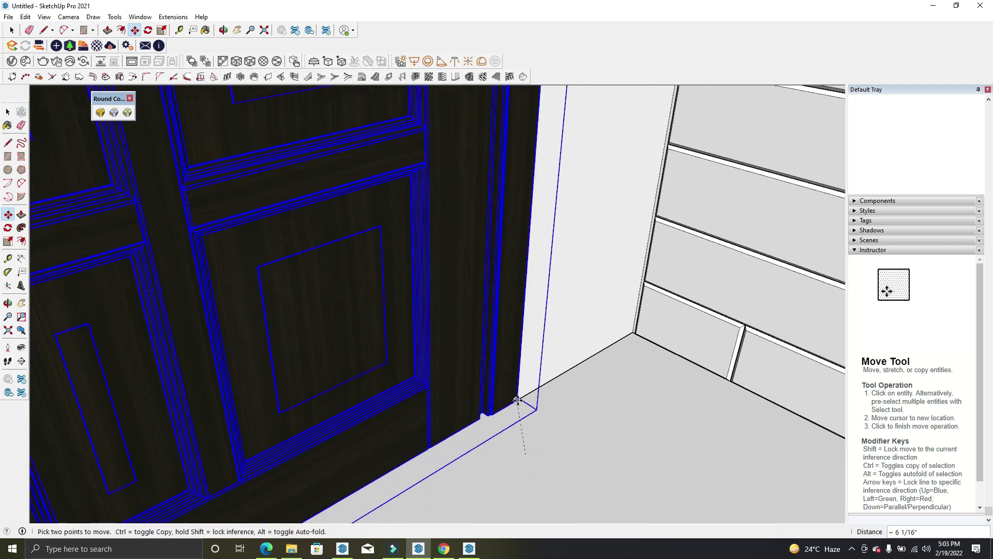
click(555, 421)
scroll(561, 430, down, 3)
scroll(563, 432, down, 3)
scroll(526, 450, down, 2)
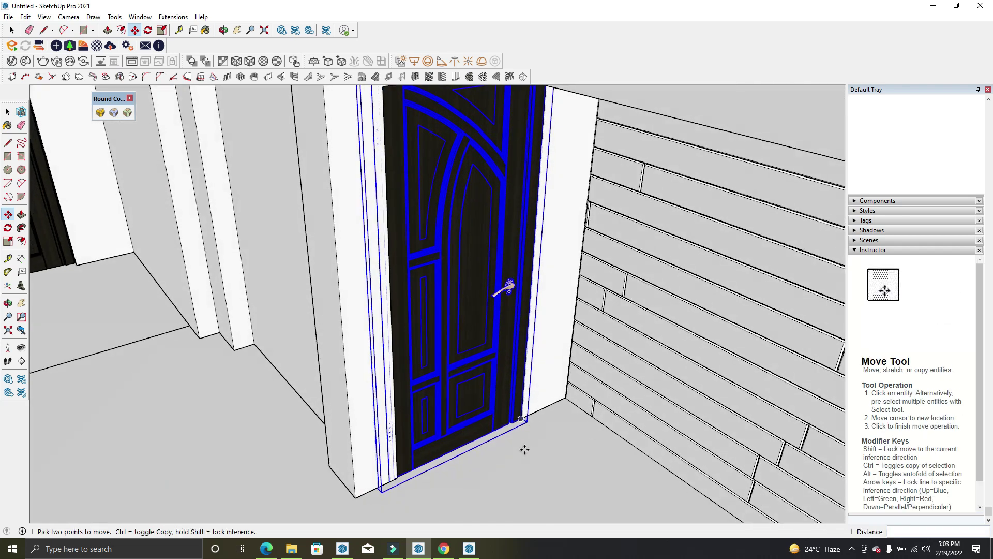
scroll(516, 452, down, 2)
Scale the door copy to about 0.88 width (red) and 0.90 height (blue)
key(s)
scroll(424, 358, up, 1)
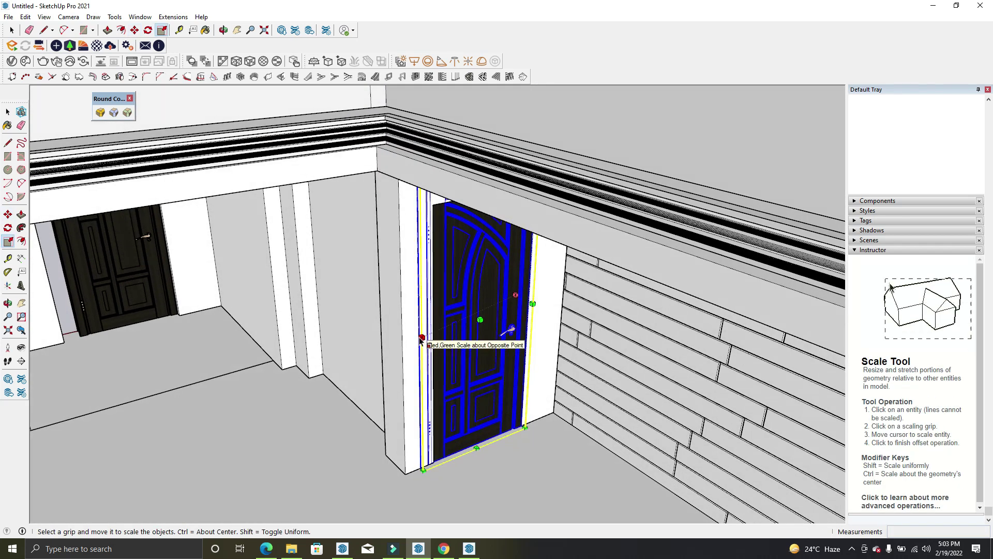
click(412, 334)
scroll(421, 337, up, 1)
scroll(433, 344, up, 1)
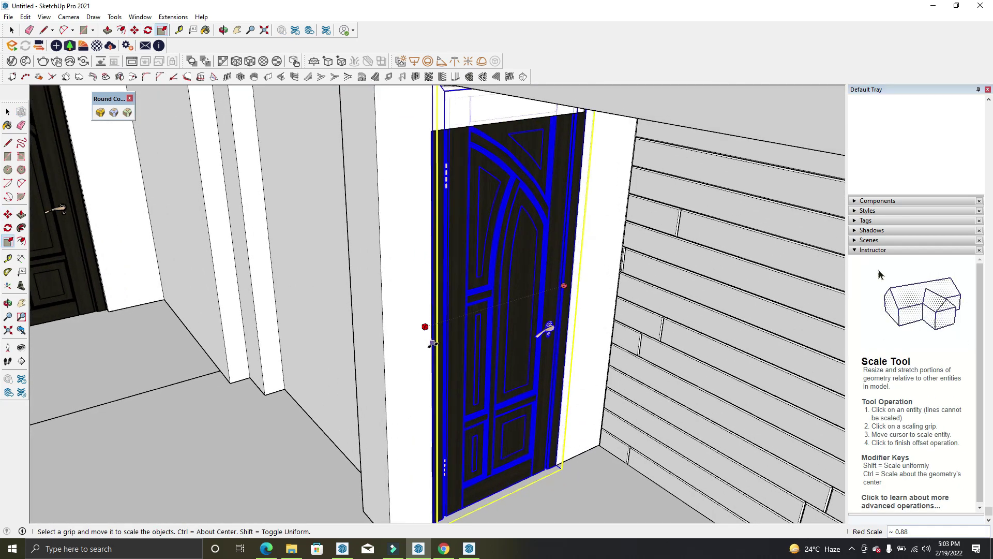
scroll(465, 401, down, 5)
middle_drag(464, 401, 525, 157)
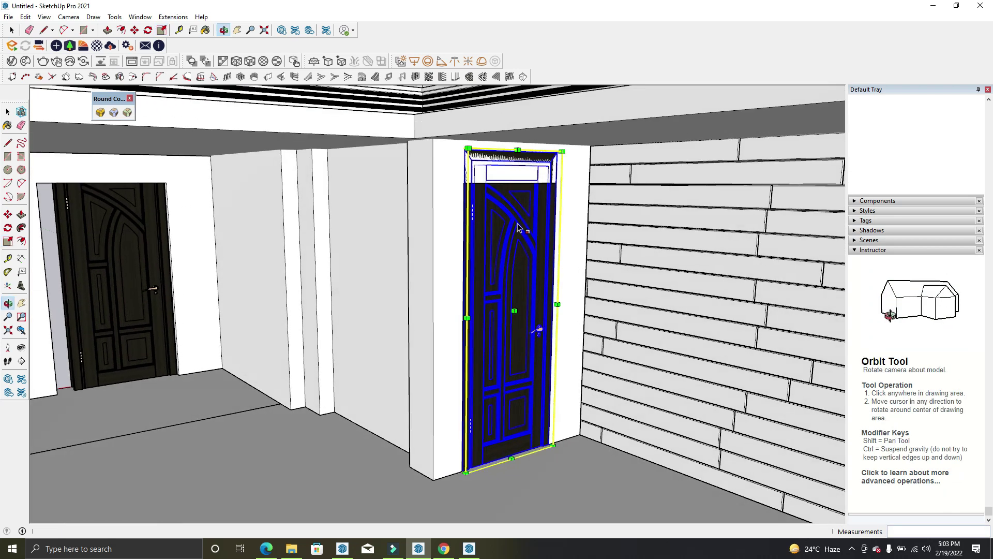
click(509, 154)
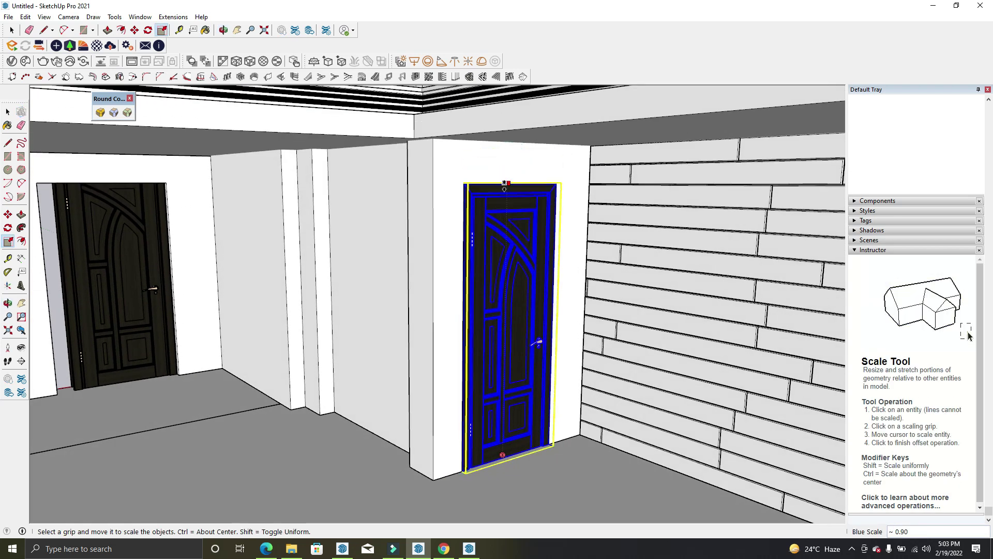
click(501, 186)
Orbit out to an exterior overview of the house and select the exterior door
mouse_move(501, 185)
middle_down()
mouse_move(480, 436)
mouse_move(578, 459)
middle_up()
key(space)
click(480, 435)
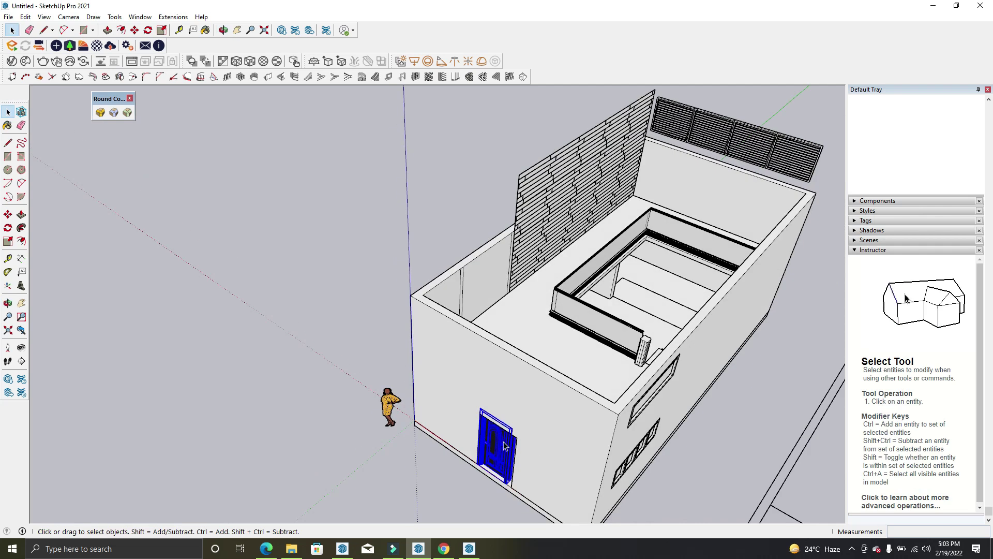
Inspect the exterior door frame's jambs and top piece, selecting the right jamb
right_click(505, 446)
scroll(347, 290, down, 3)
mouse_move(521, 437)
middle_down()
mouse_move(513, 442)
mouse_move(579, 380)
middle_up()
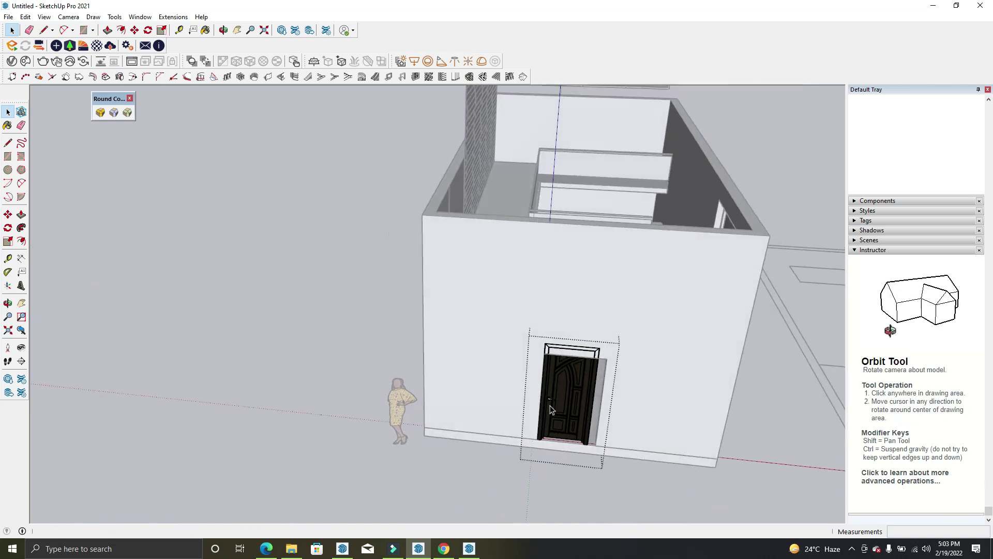
right_click(581, 385)
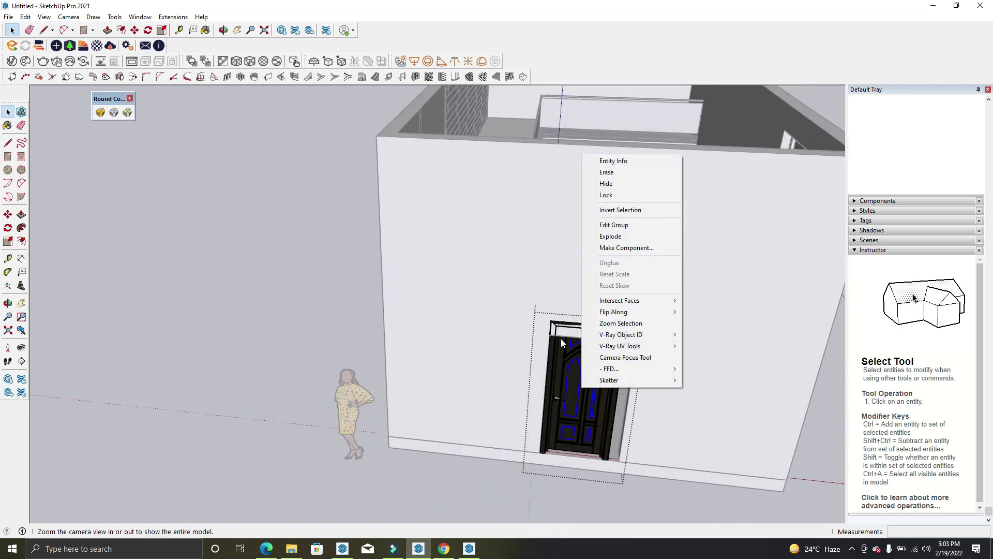
click(548, 349)
right_click(549, 350)
click(613, 386)
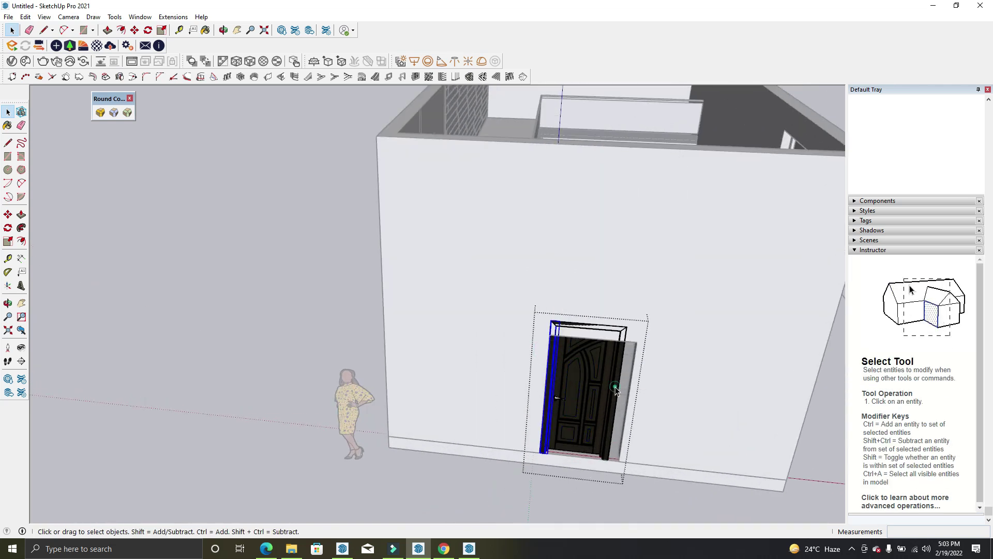
right_click(616, 386)
click(583, 329)
right_click(585, 331)
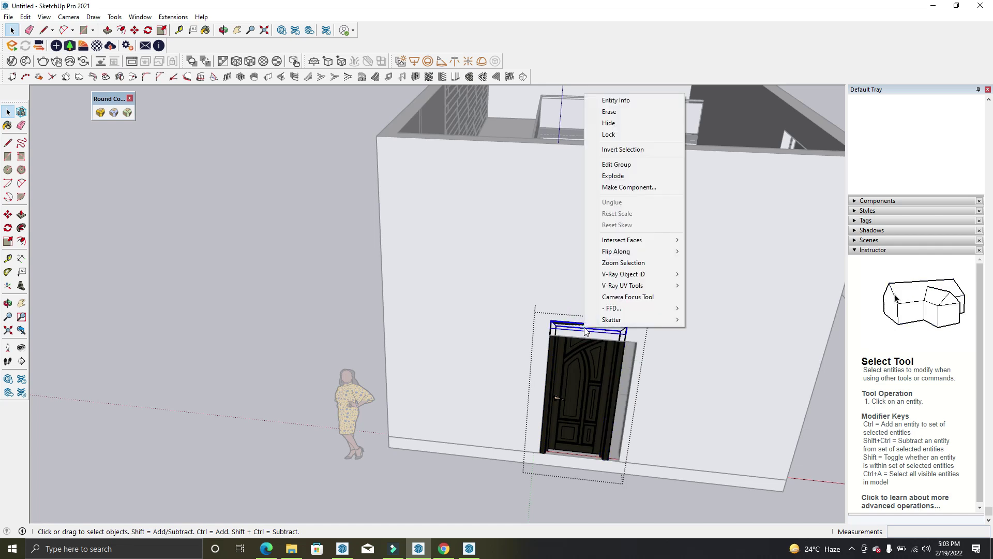
scroll(569, 310, up, 2)
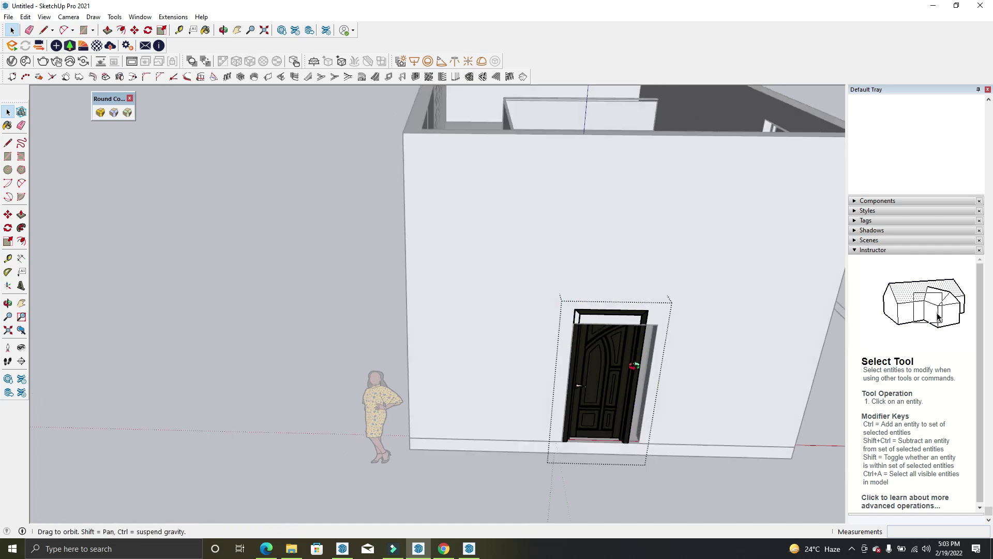
scroll(595, 321, up, 2)
click(652, 334)
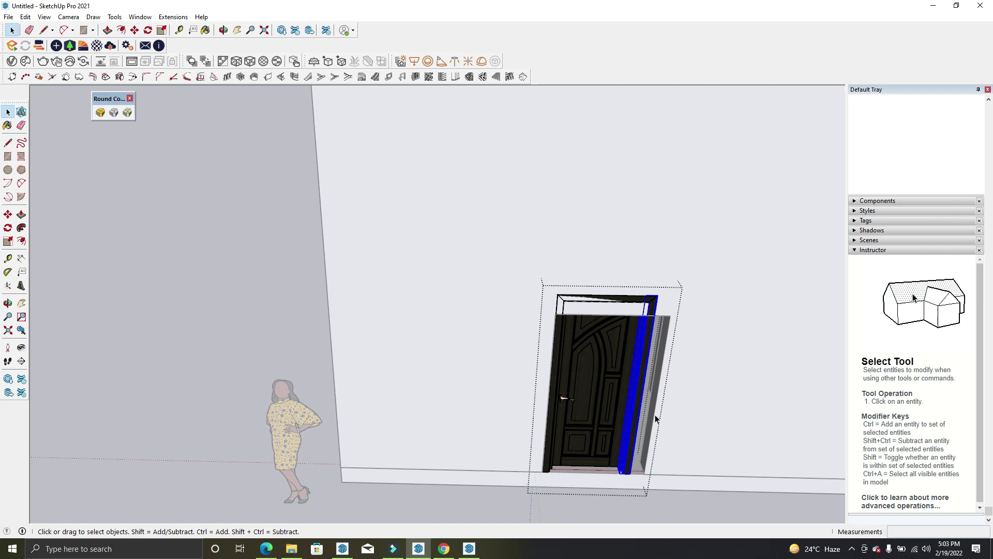
Move the right jamb strip sideways to the right of the door
key(m)
scroll(631, 479, up, 2)
scroll(625, 470, up, 3)
scroll(625, 472, up, 3)
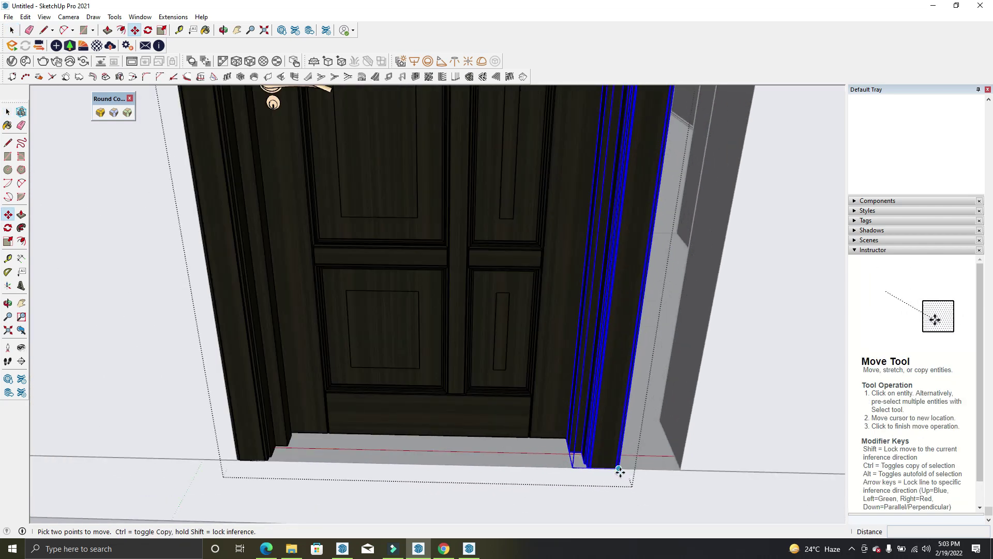
click(619, 470)
scroll(600, 414, down, 3)
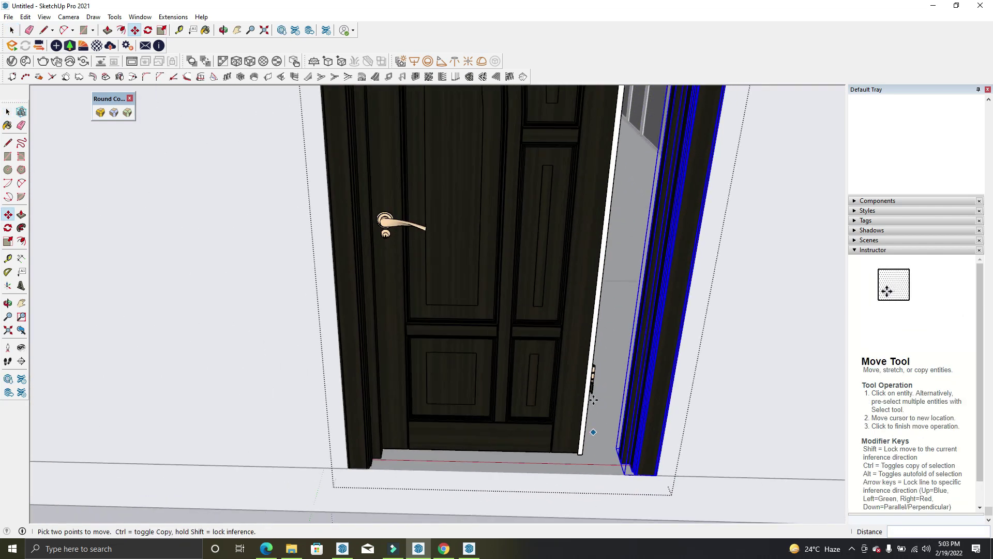
key(space)
scroll(557, 467, down, 2)
scroll(556, 466, down, 3)
scroll(579, 339, up, 2)
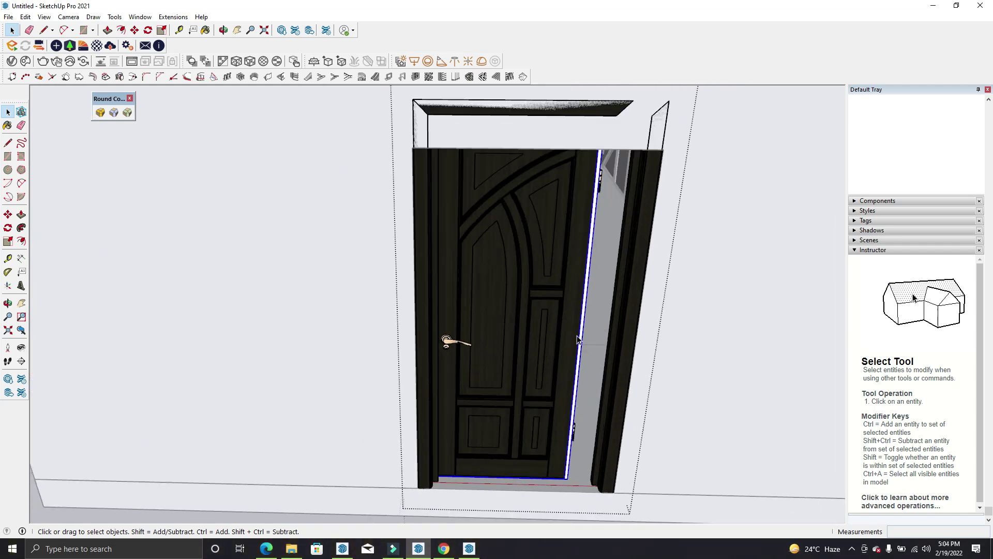
Open the jamb strip group for editing
right_click(578, 340)
click(600, 166)
scroll(584, 236, down, 2)
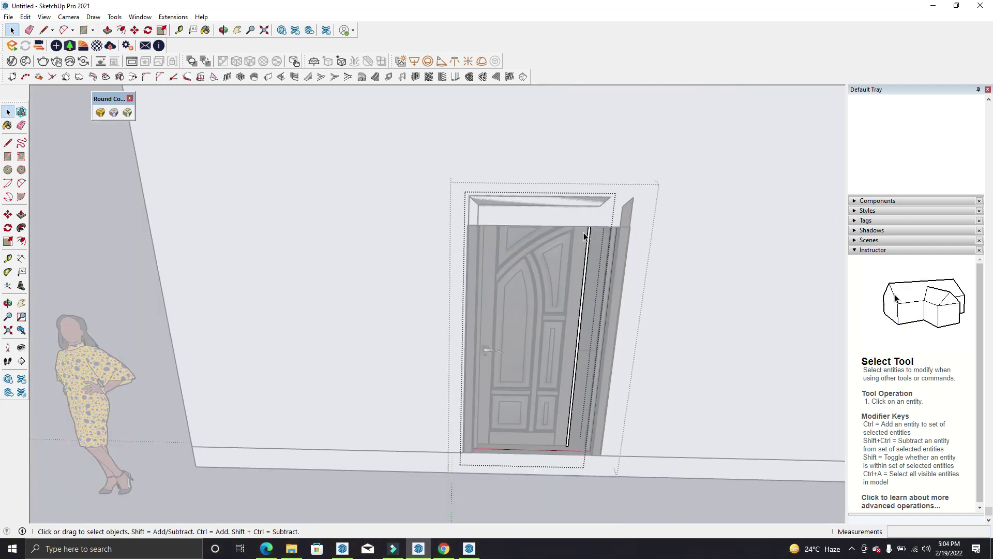
scroll(571, 435, up, 3)
scroll(571, 432, up, 2)
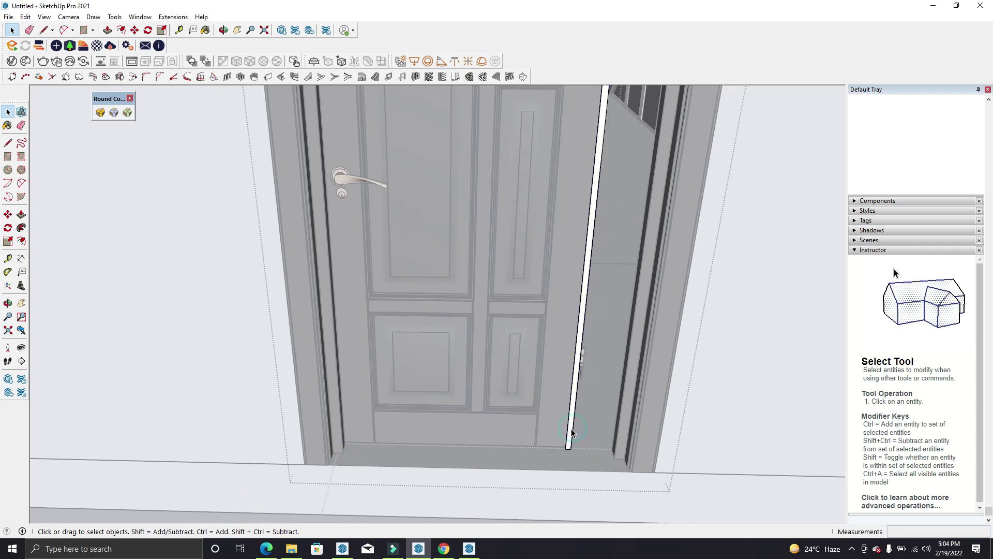
scroll(572, 435, down, 3)
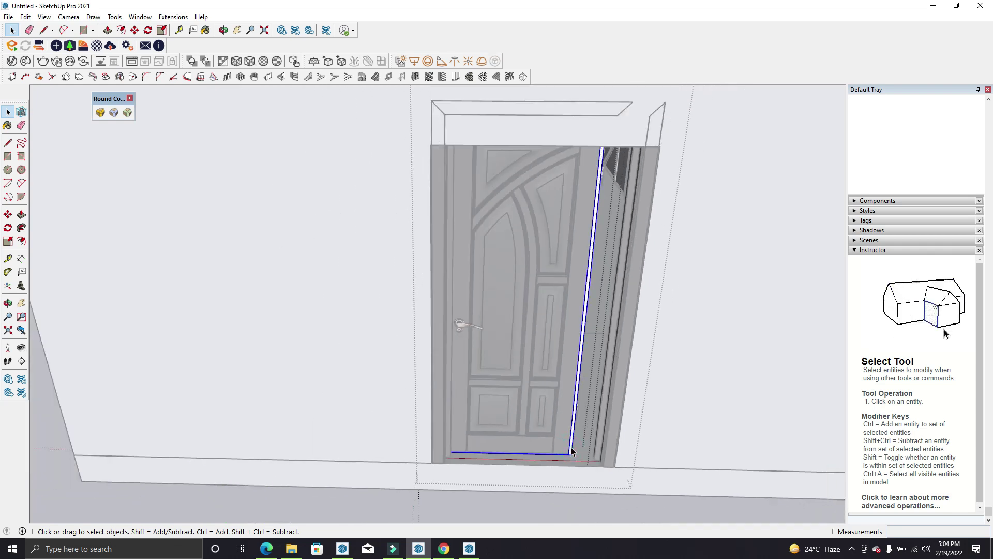
Scale the whole door group down to 0.89 of its height
key(s)
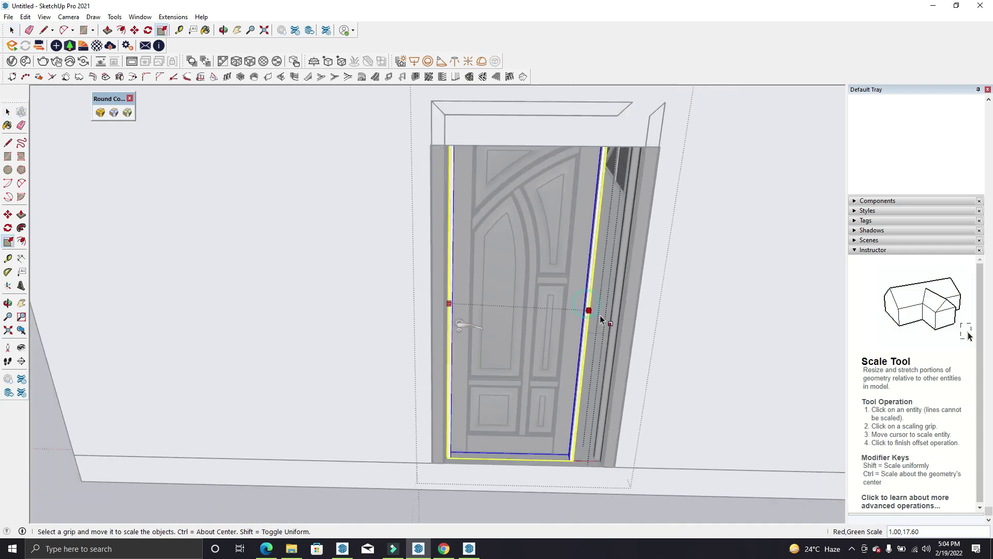
scroll(533, 396, up, 2)
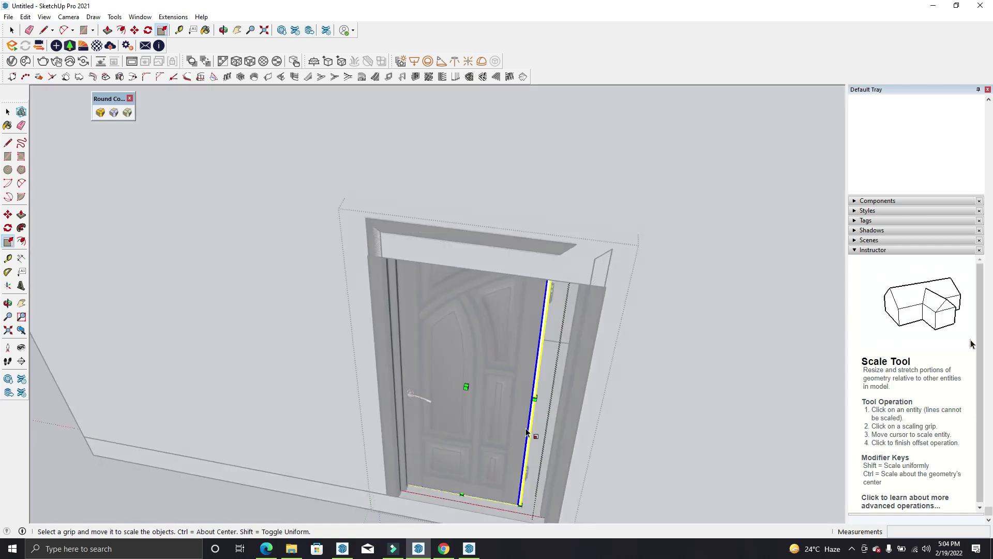
scroll(543, 392, up, 2)
mouse_move(543, 392)
middle_down()
mouse_move(654, 399)
mouse_move(466, 415)
mouse_move(261, 399)
mouse_move(443, 406)
mouse_move(244, 331)
mouse_move(578, 432)
mouse_move(546, 432)
middle_up()
scroll(264, 400, up, 1)
scroll(265, 399, down, 2)
key(space)
scroll(355, 264, down, 3)
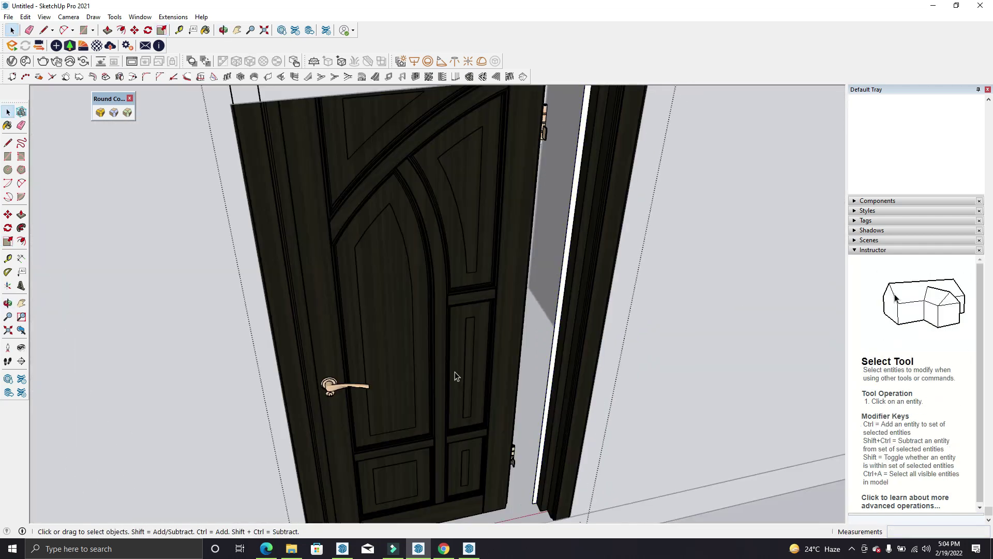
scroll(456, 377, down, 1)
click(423, 374)
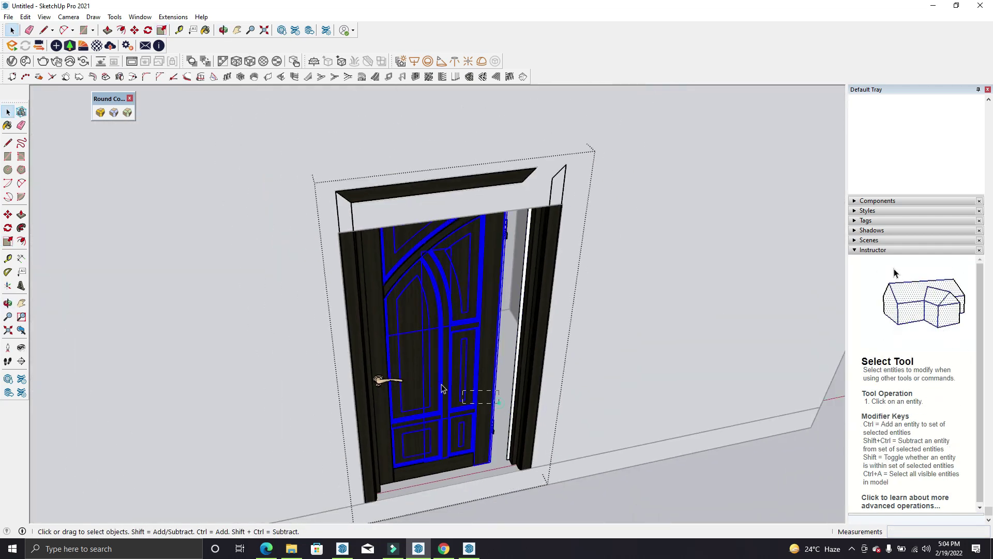
key(Escape)
key(s)
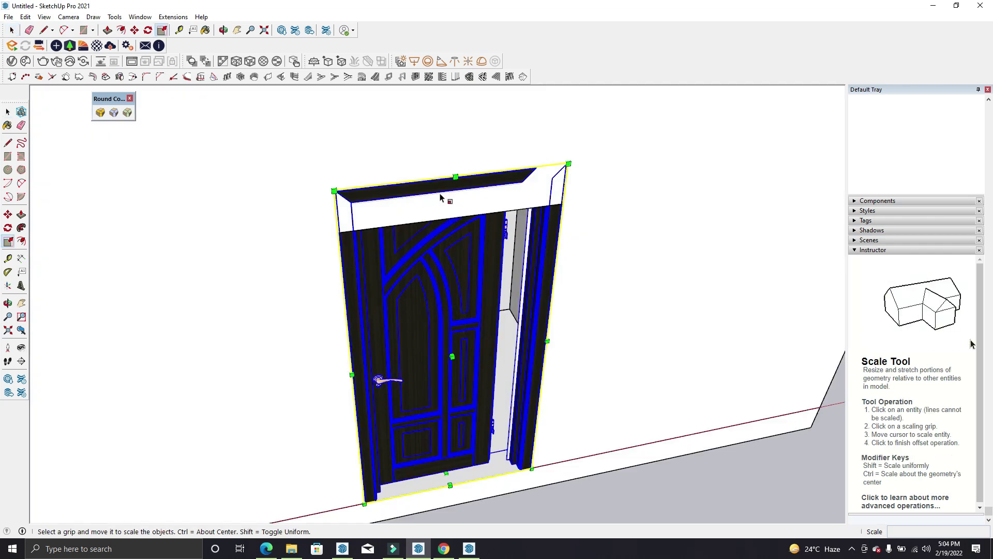
drag(449, 166, 449, 212)
key(space)
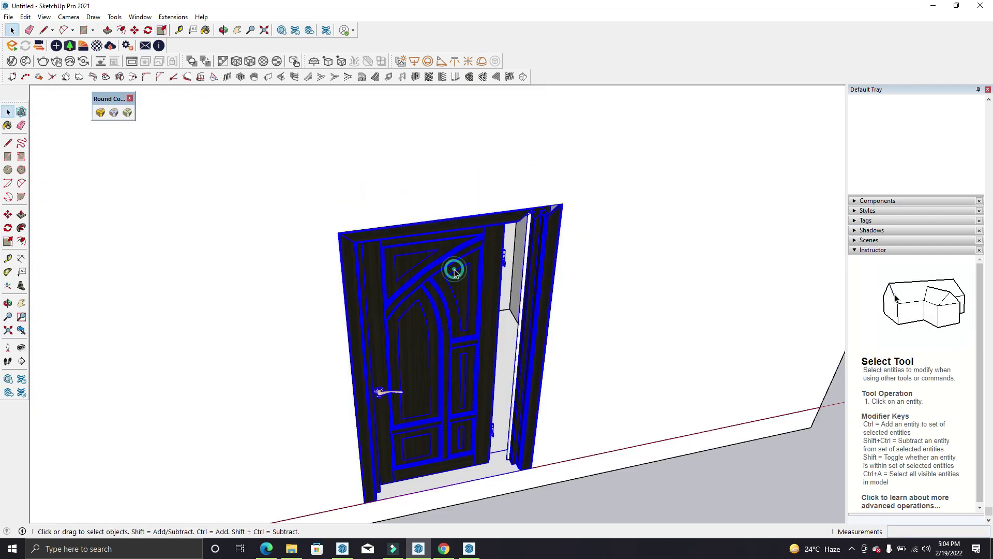
Inside the door group, select only the door leaf and hardware by inverting the frame selection
double_click(455, 273)
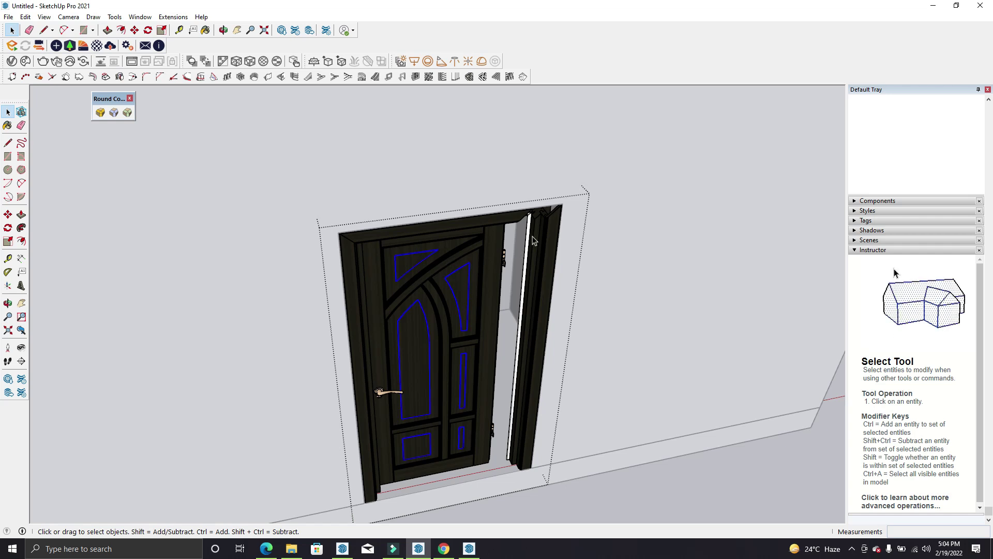
drag(569, 258, 520, 194)
ctrl+click(355, 280)
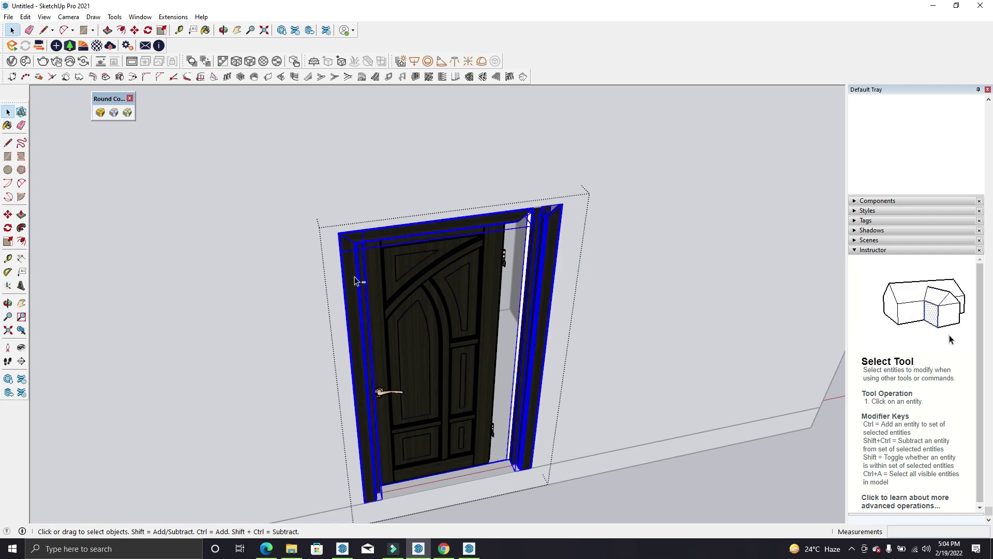
key(ctrl+shift+i)
right_click(476, 302)
key(Escape)
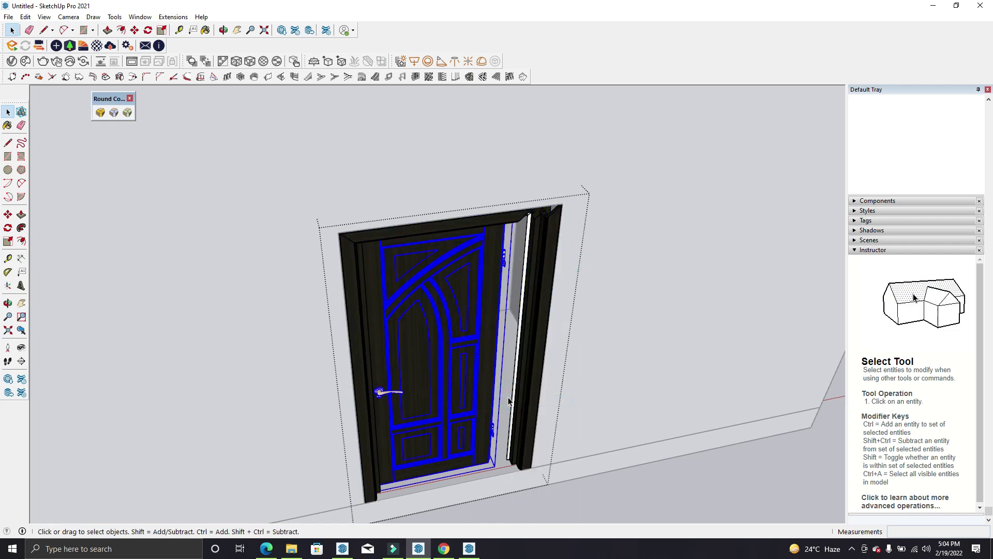
Narrow the door leaf to about 0.67 of its width
key(m)
scroll(494, 466, up, 3)
scroll(497, 461, up, 2)
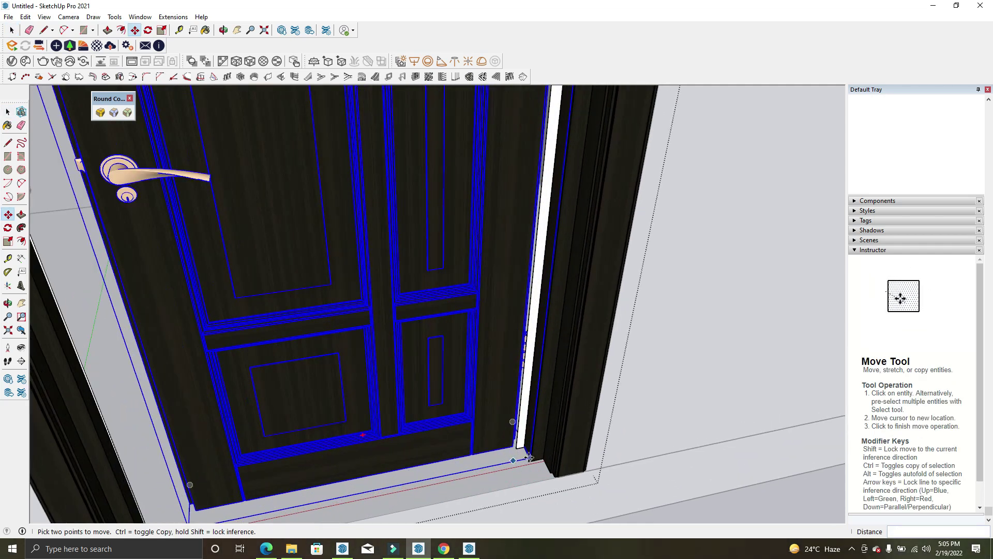
scroll(507, 450, up, 2)
scroll(513, 439, up, 2)
scroll(514, 438, down, 1)
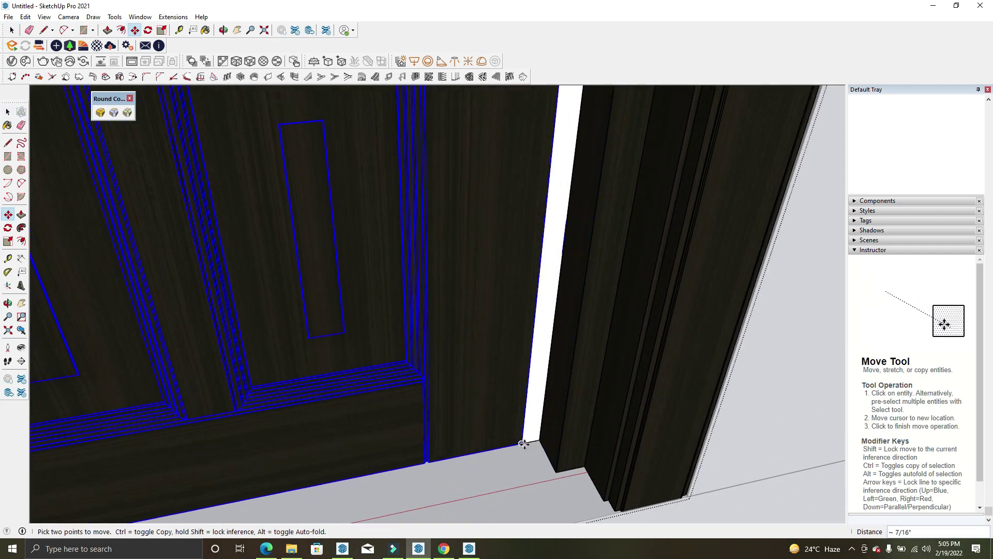
scroll(538, 440, down, 2)
scroll(565, 442, down, 3)
key(s)
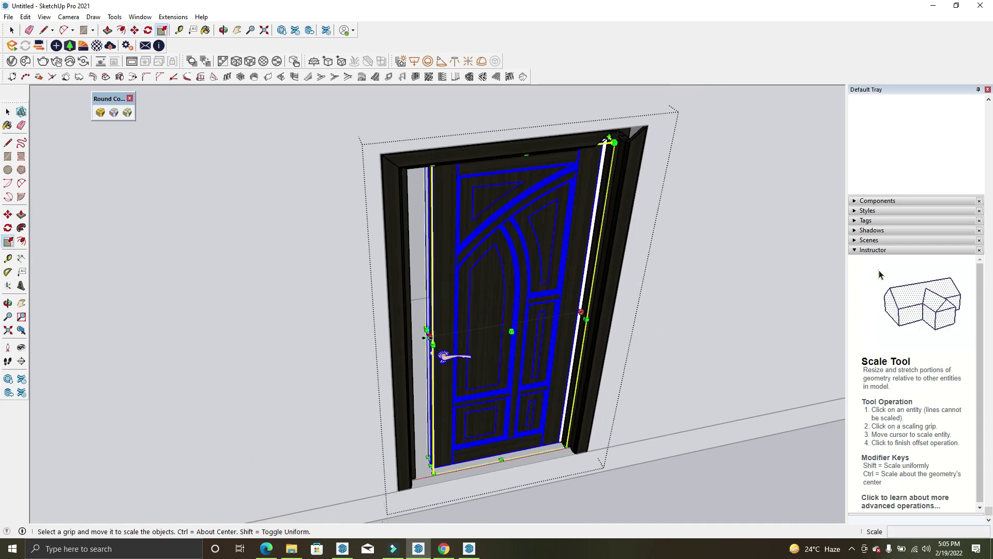
drag(427, 337, 482, 328)
key(space)
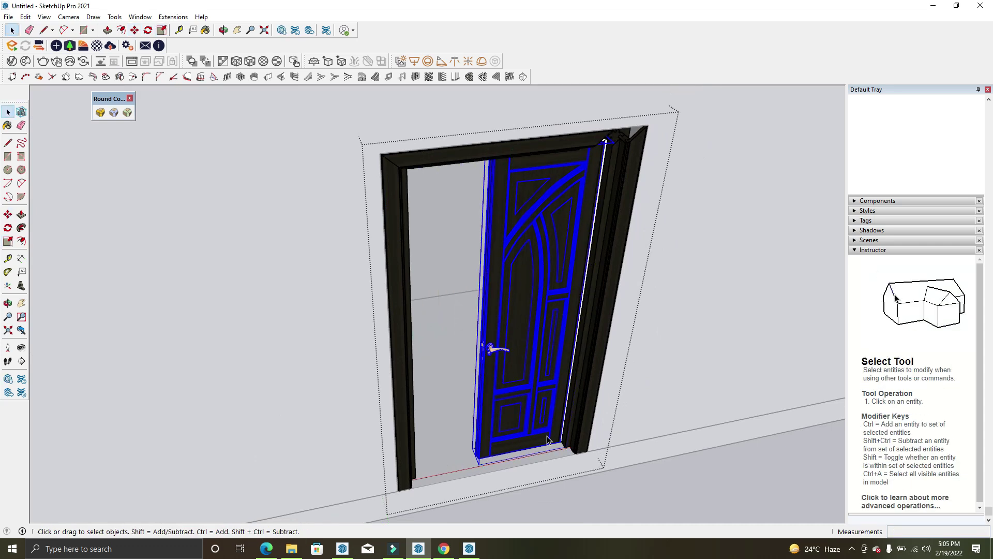
Copy the narrowed leaf into the left half of the doorway
key(m)
scroll(547, 440, up, 3)
scroll(569, 442, up, 2)
scroll(399, 428, down, 2)
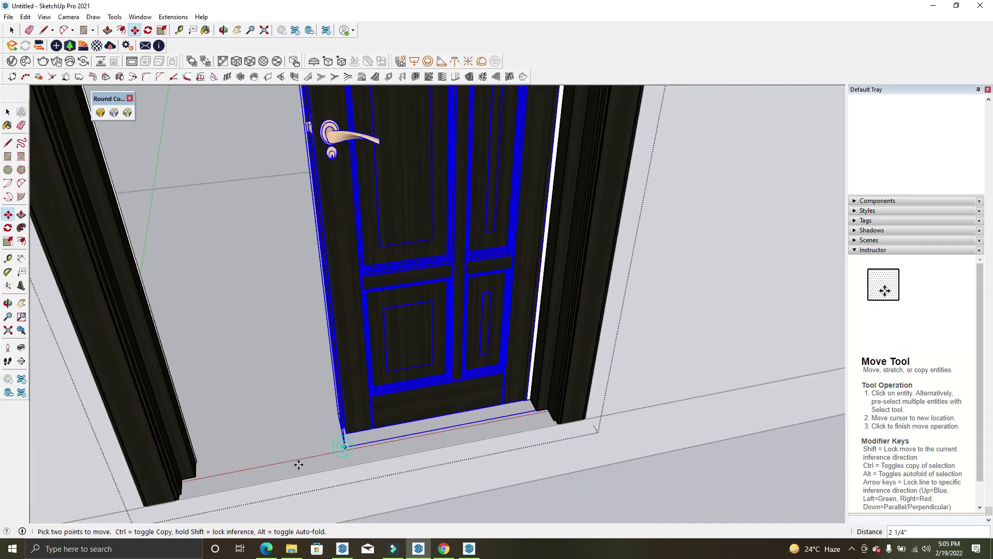
scroll(299, 465, down, 2)
key(ctrl)
click(199, 472)
scroll(341, 279, down, 2)
key(space)
Flip the copied leaf along the red axis and reposition it beside the original
right_click(314, 262)
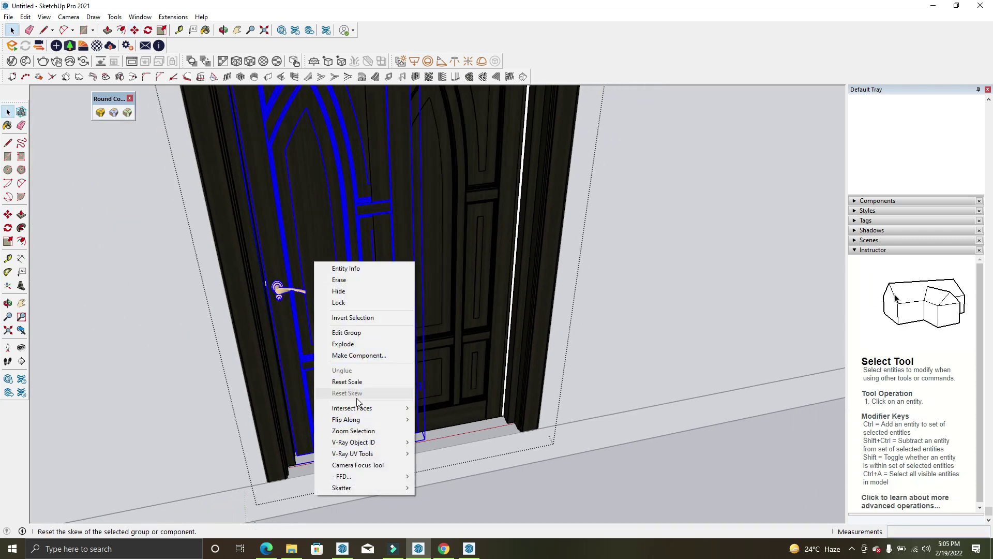
mouse_move(346, 419)
click(441, 418)
key(m)
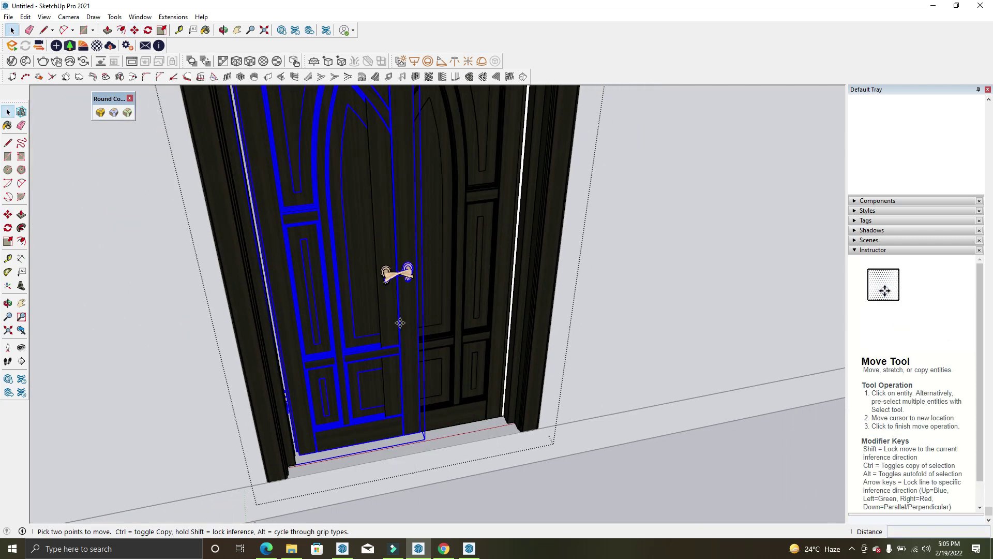
scroll(433, 295, up, 3)
scroll(362, 305, up, 2)
click(367, 304)
scroll(289, 318, up, 2)
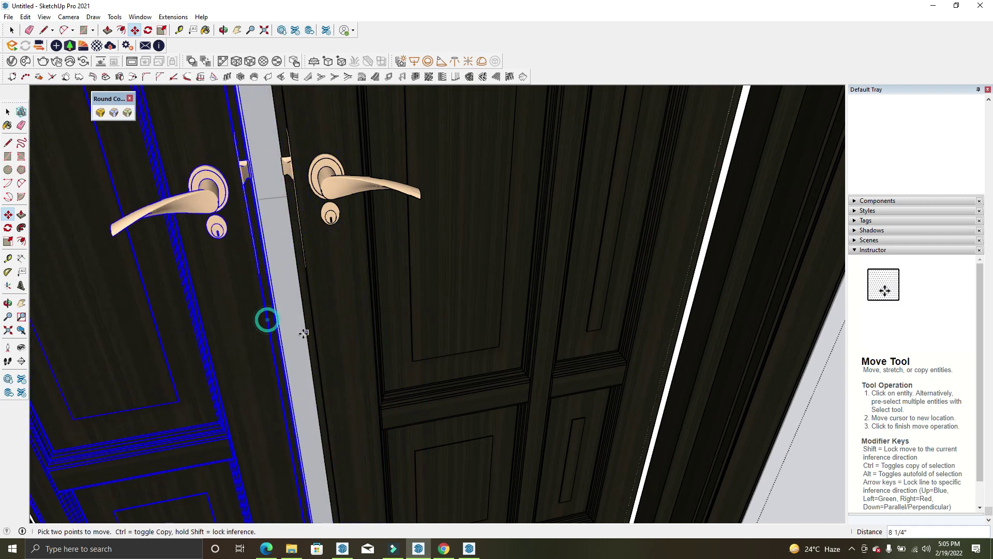
scroll(269, 321, up, 3)
scroll(190, 307, up, 2)
mouse_move(168, 214)
middle_down()
mouse_move(372, 199)
mouse_move(217, 290)
middle_up()
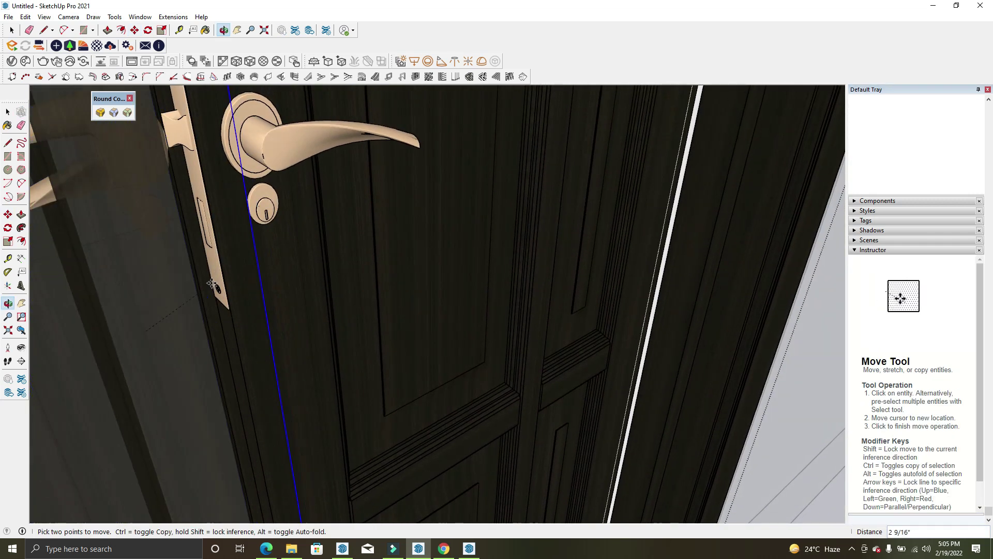
scroll(410, 277, down, 5)
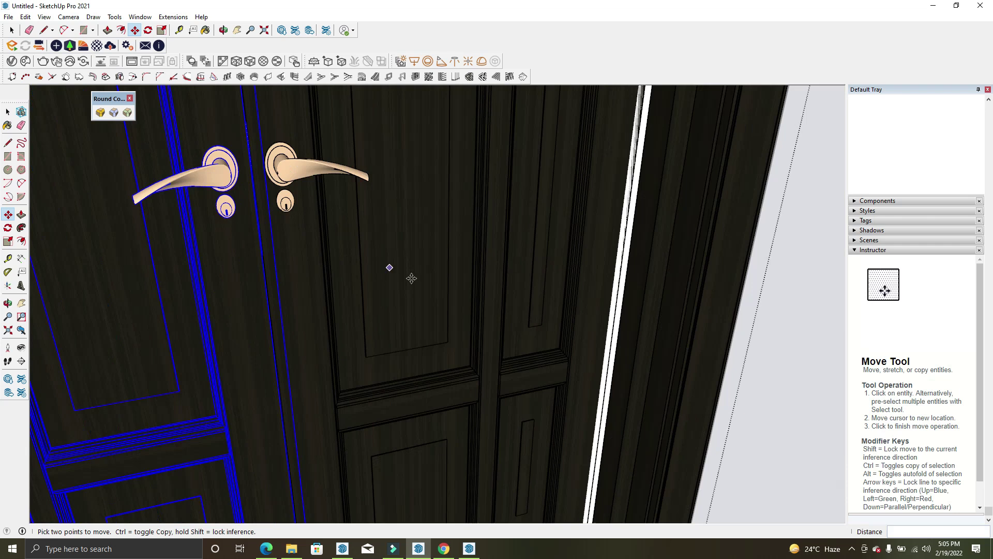
key(space)
mouse_move(440, 288)
middle_down()
mouse_move(454, 317)
mouse_move(420, 350)
mouse_move(328, 221)
middle_up()
Narrow the double door's width to about 0.86
key(s)
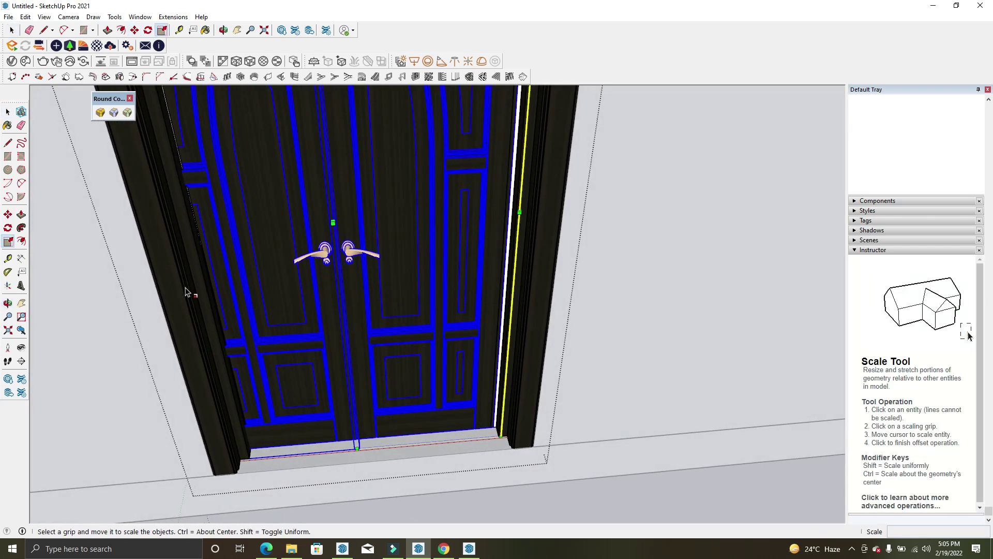
click(231, 257)
mouse_move(228, 244)
middle_down()
mouse_move(578, 319)
mouse_move(369, 205)
mouse_move(684, 288)
middle_up()
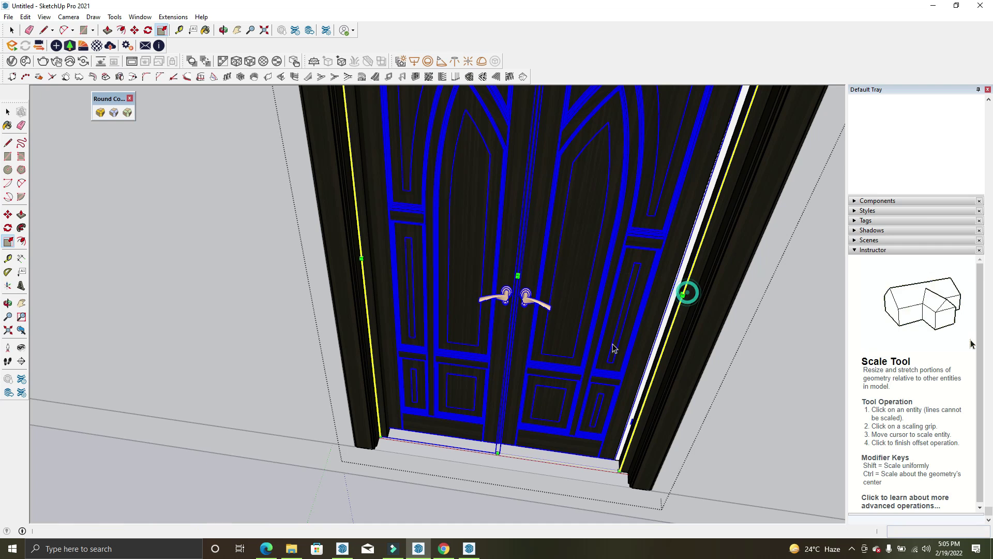
key(space)
scroll(614, 346, down, 5)
scroll(663, 160, up, 3)
scroll(664, 160, up, 2)
scroll(668, 150, up, 2)
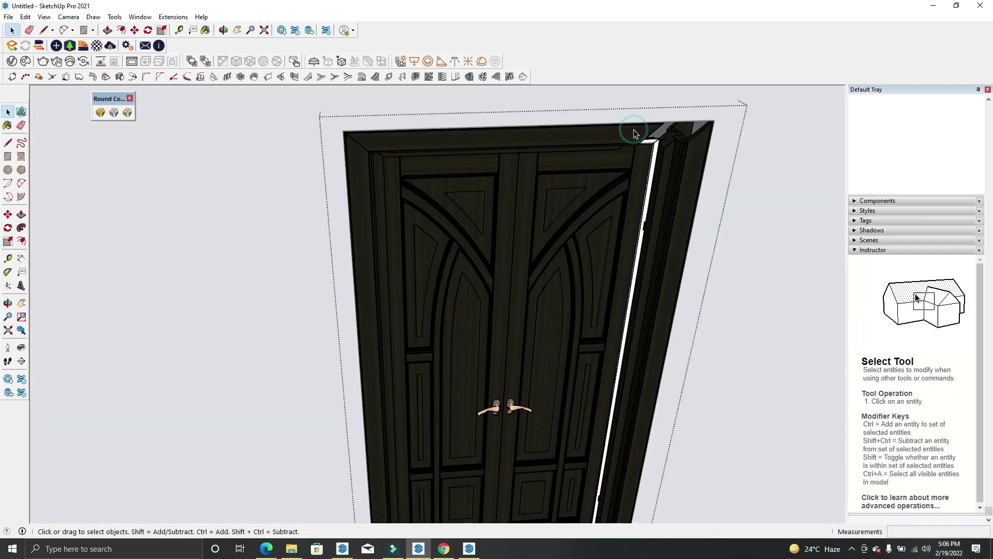
Explode the top frame piece into loose geometry and open it for editing
click(680, 141)
double_click(675, 136)
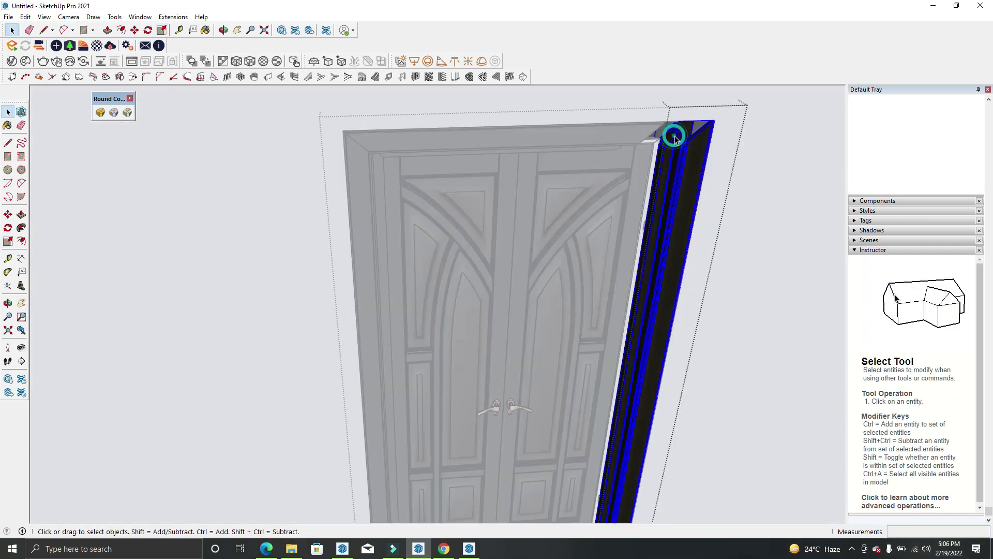
key(Escape)
middle_drag(683, 143, 642, 140)
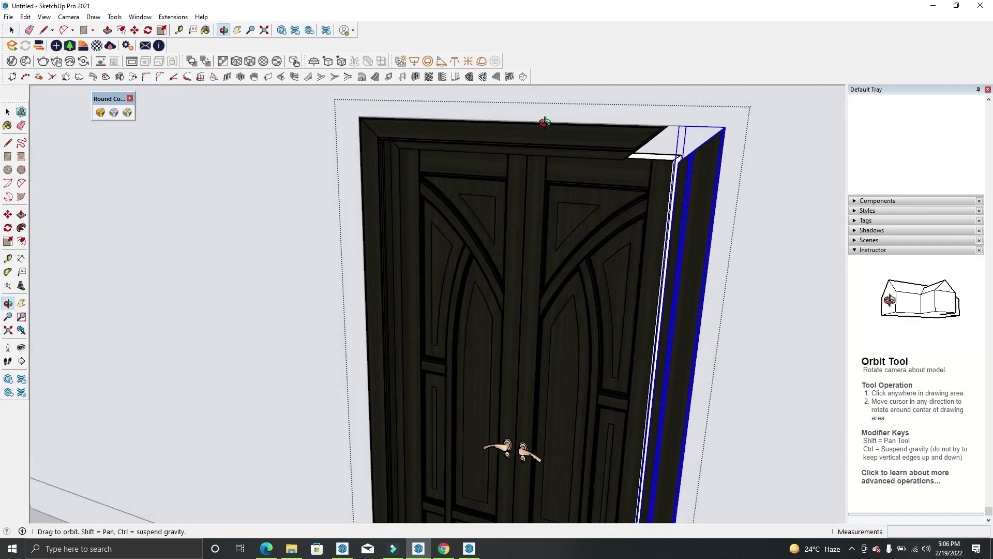
click(639, 138)
double_click(626, 140)
click(620, 140)
right_click(642, 138)
click(678, 219)
right_click(619, 135)
click(650, 205)
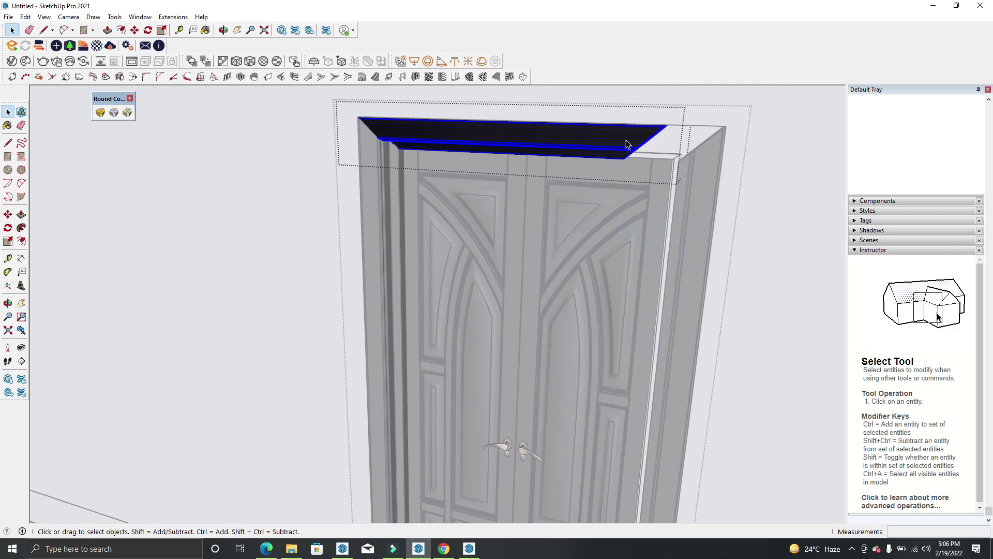
Move the top frame's end edge flush with the right jamb
key(m)
click(668, 122)
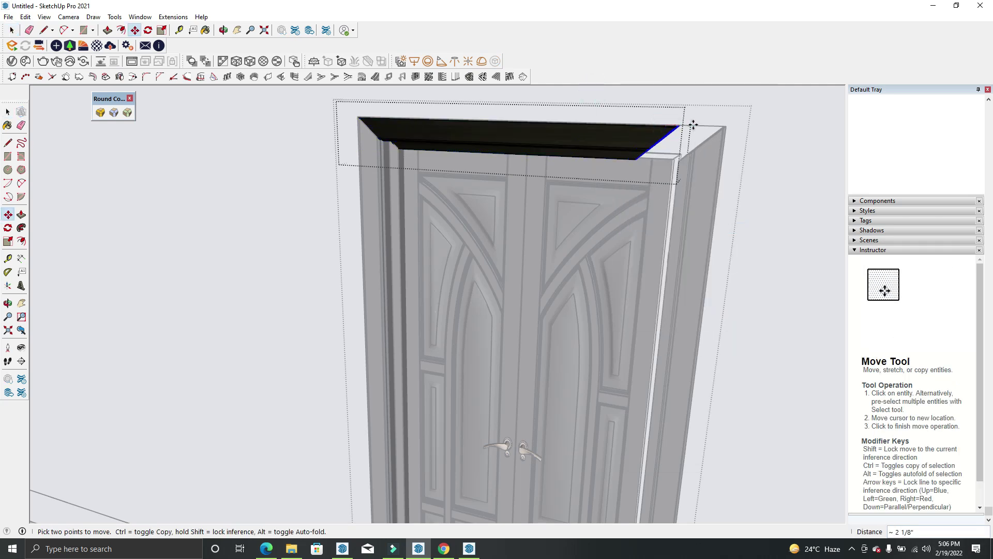
click(723, 125)
key(space)
scroll(699, 246, down, 5)
scroll(584, 317, down, 5)
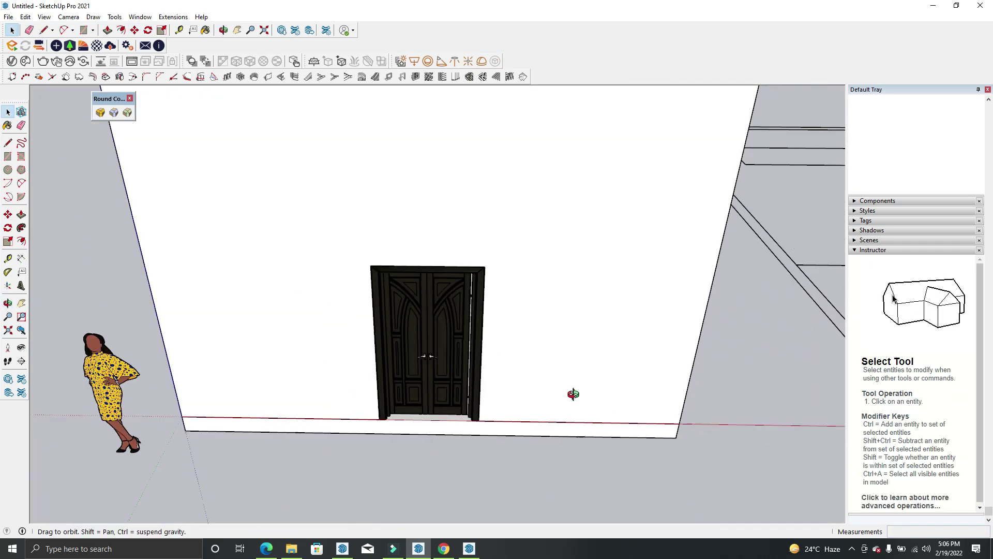
middle_drag(573, 390, 578, 383)
scroll(579, 383, up, 5)
middle_drag(549, 311, 523, 281)
scroll(523, 282, up, 3)
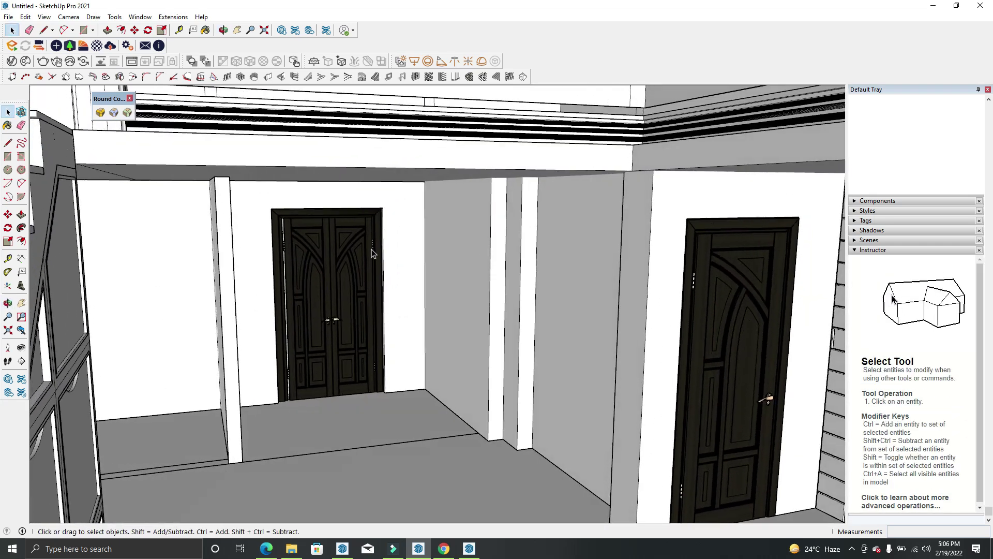
scroll(284, 243, up, 5)
scroll(284, 244, up, 5)
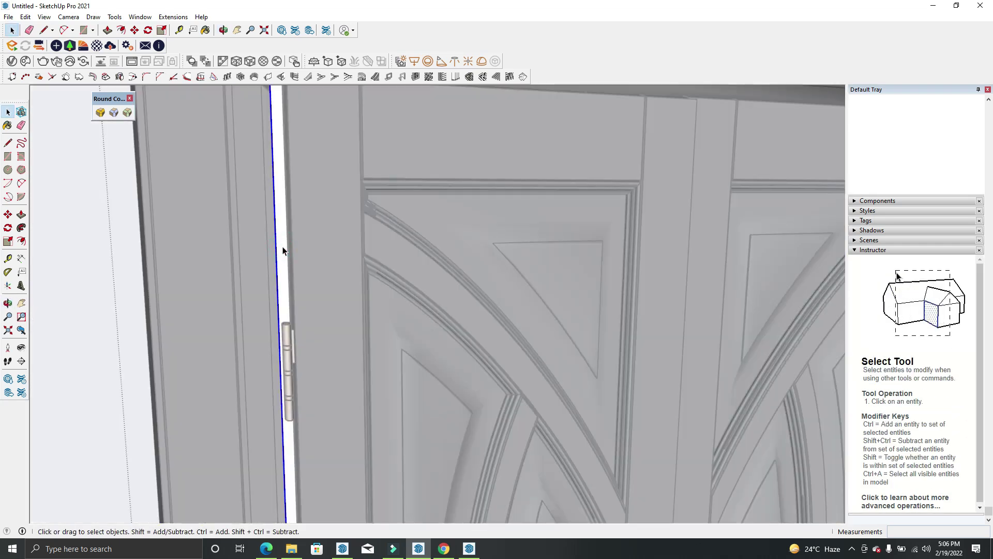
scroll(283, 250, down, 3)
scroll(290, 260, down, 2)
click(309, 223)
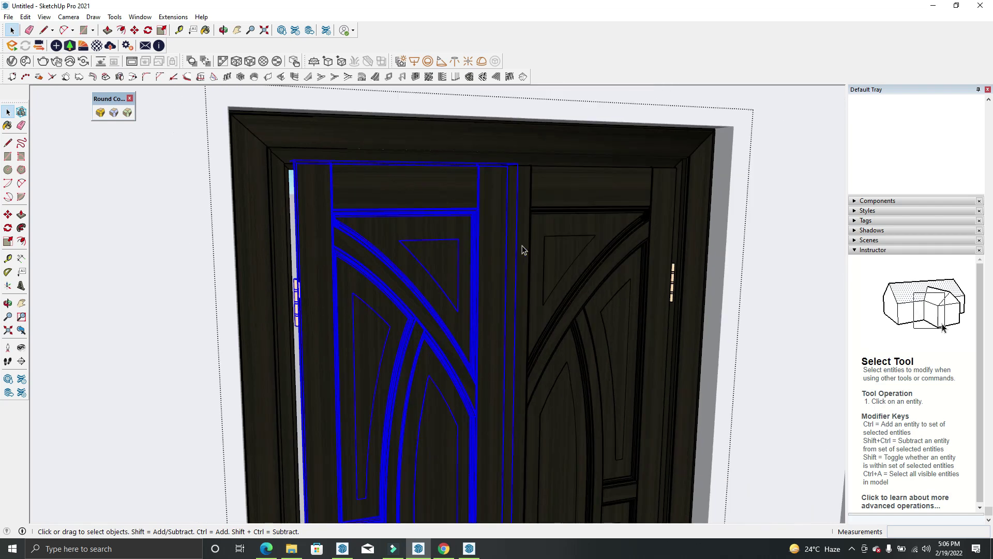
ctrl+click(523, 251)
scroll(507, 305, down, 3)
key(s)
scroll(493, 437, up, 2)
scroll(525, 444, up, 2)
scroll(381, 428, up, 2)
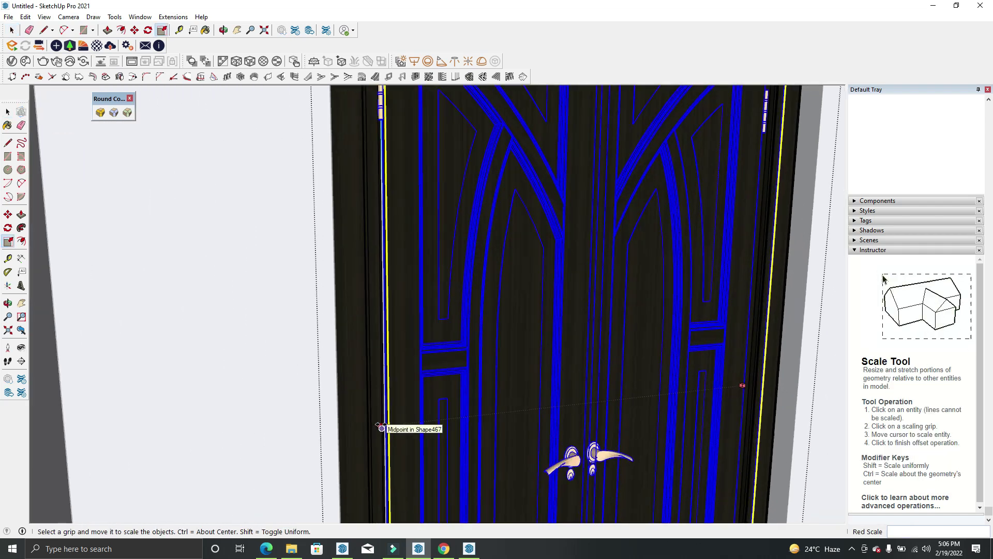
mouse_move(377, 427)
middle_down()
mouse_move(543, 376)
mouse_move(529, 417)
mouse_move(490, 393)
mouse_move(507, 334)
mouse_move(496, 337)
middle_up()
key(space)
scroll(539, 378, up, 3)
scroll(490, 393, up, 2)
scroll(490, 392, down, 3)
Push/Pull the fluted column's top face higher
scroll(459, 333, up, 3)
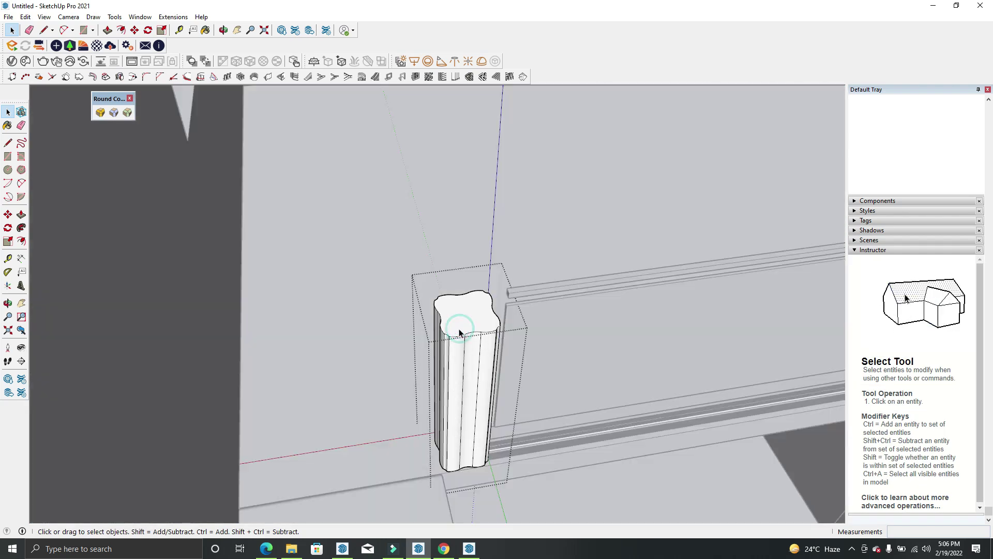
key(p)
click(473, 317)
middle_drag(502, 277, 476, 153)
click(478, 152)
scroll(458, 220, up, 3)
key(space)
scroll(450, 222, up, 2)
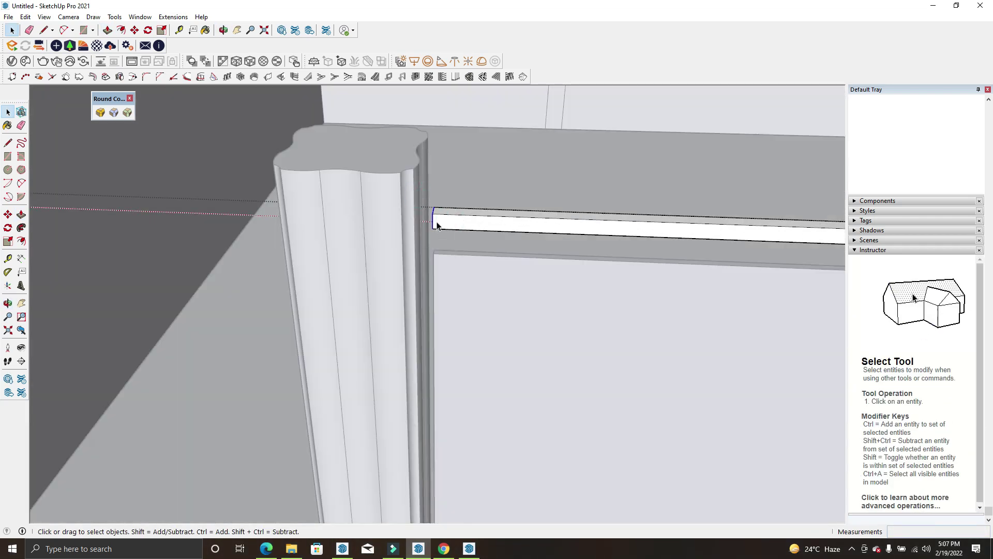
Slide the white wall trim strip's end about 7/8" so it meets the column
key(m)
middle_drag(437, 225, 421, 225)
click(422, 225)
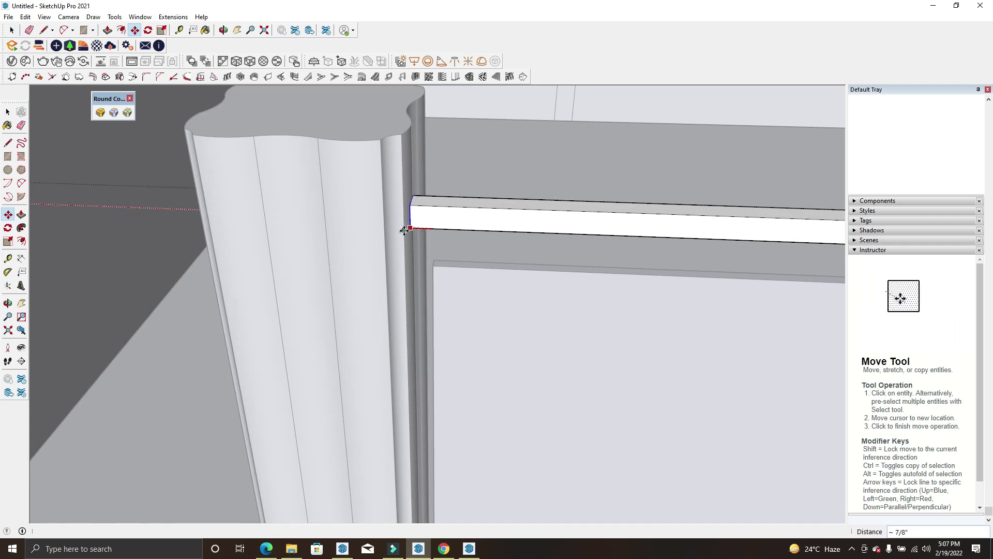
click(404, 230)
key(space)
scroll(437, 377, down, 3)
mouse_move(437, 377)
middle_down()
mouse_move(592, 359)
mouse_move(602, 297)
mouse_move(659, 173)
mouse_move(658, 146)
middle_up()
scroll(603, 296, down, 3)
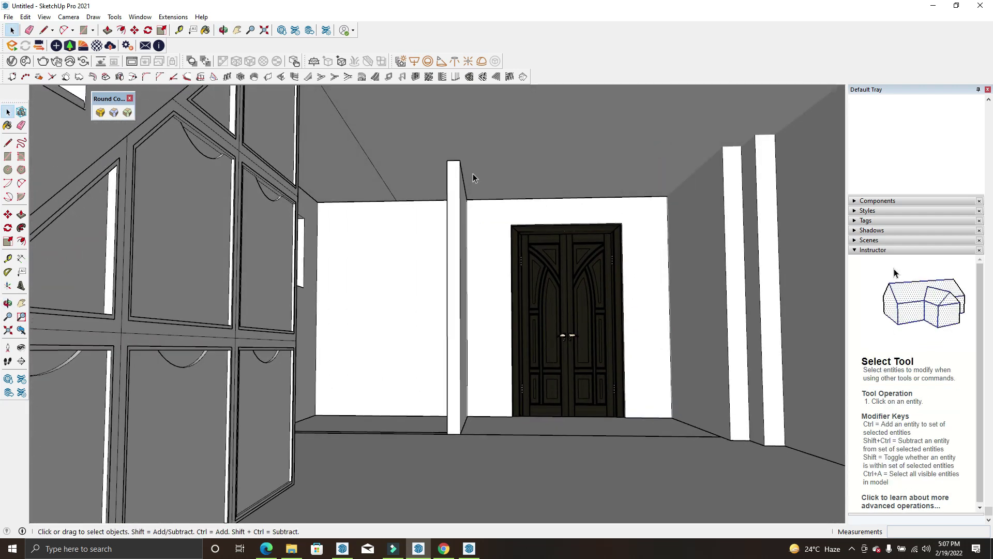
Draw a rectangle from the pillar top to the wall's top corner and group it
click(86, 31)
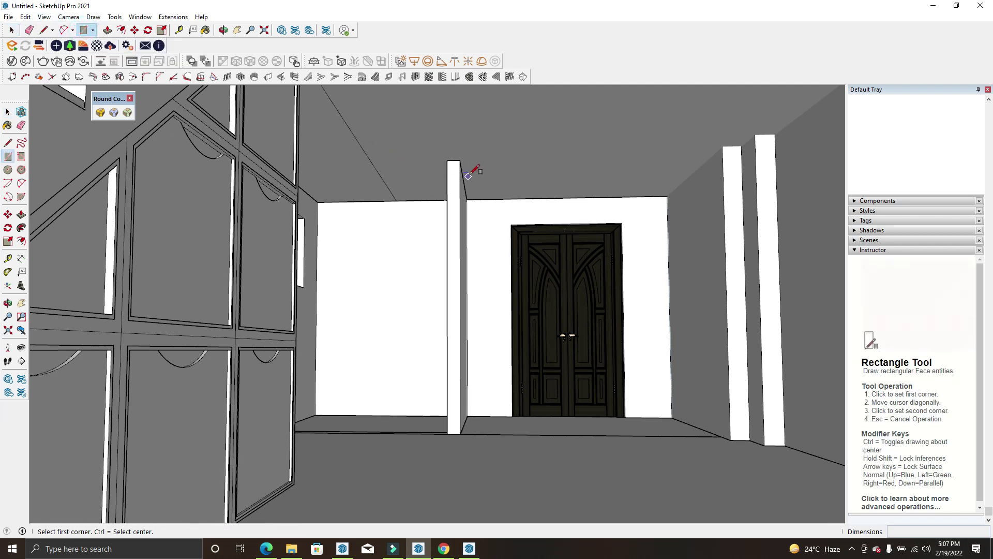
click(459, 159)
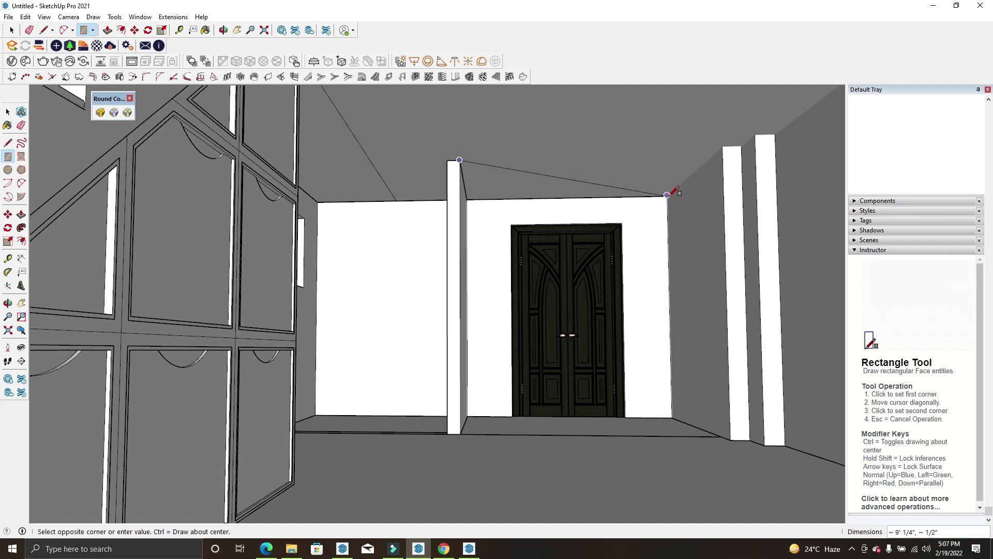
click(713, 155)
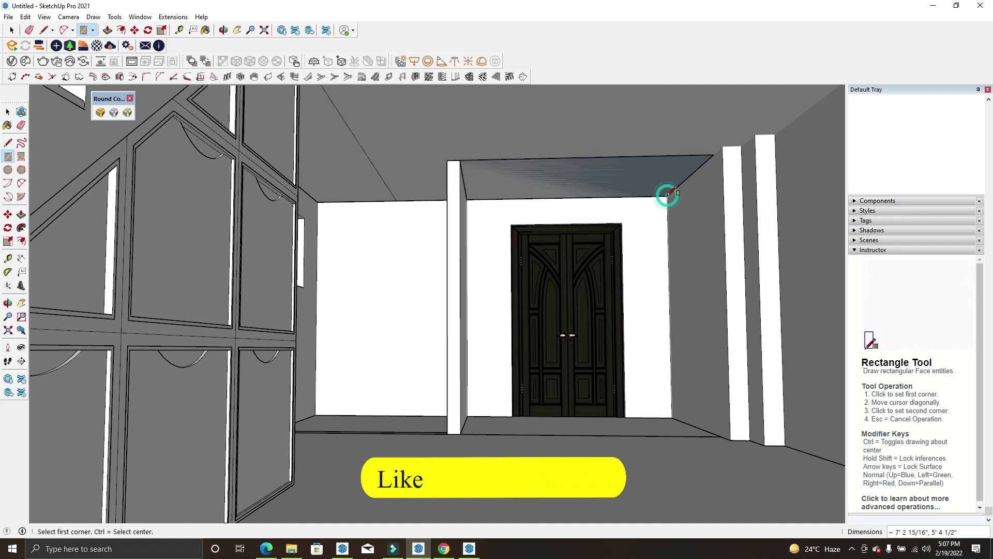
key(space)
right_click(646, 173)
click(684, 247)
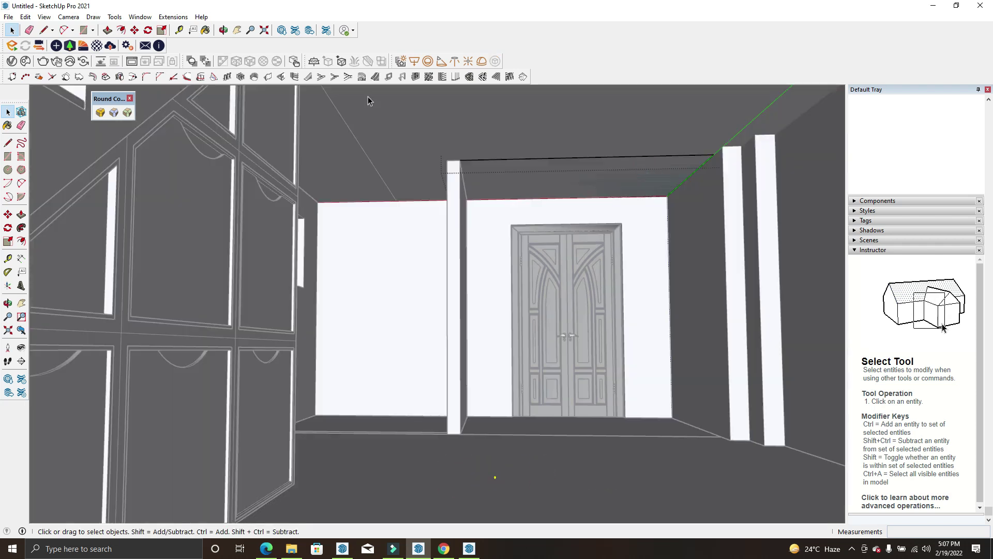
click(44, 16)
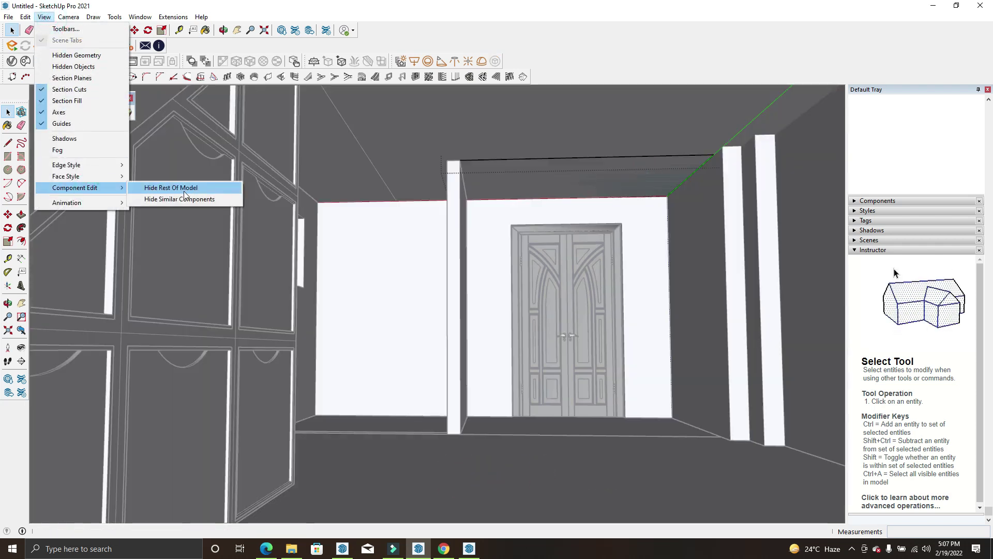
Choose Hide Rest of Model, then select the isolated ceiling face from below
click(176, 188)
mouse_move(625, 185)
middle_down()
mouse_move(479, 250)
mouse_move(591, 169)
middle_up()
click(591, 169)
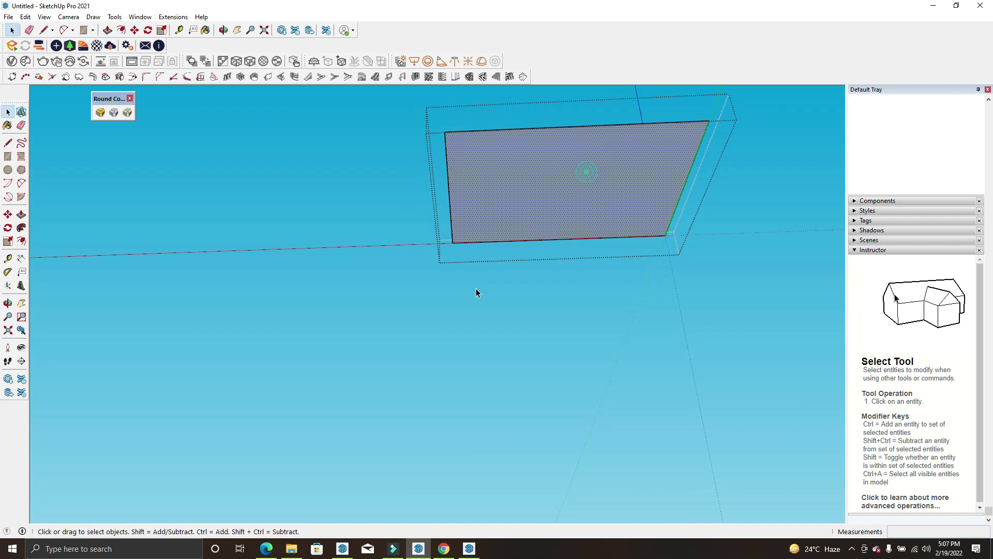
middle_drag(475, 287, 631, 157)
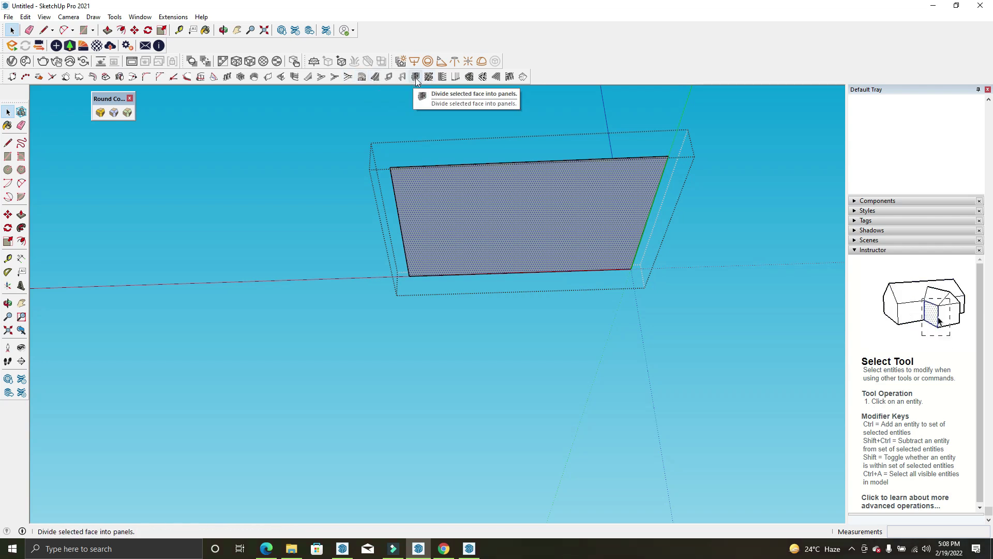
Run Panel Divider with recessed edges, a 15×15 grid, .5" frame and .25" dividers
click(418, 76)
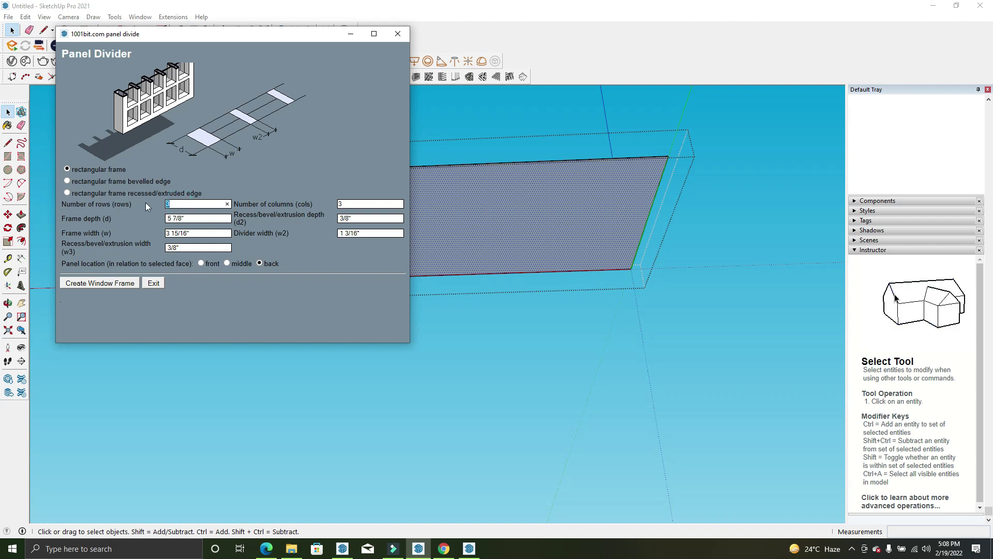
text(15)
click(68, 193)
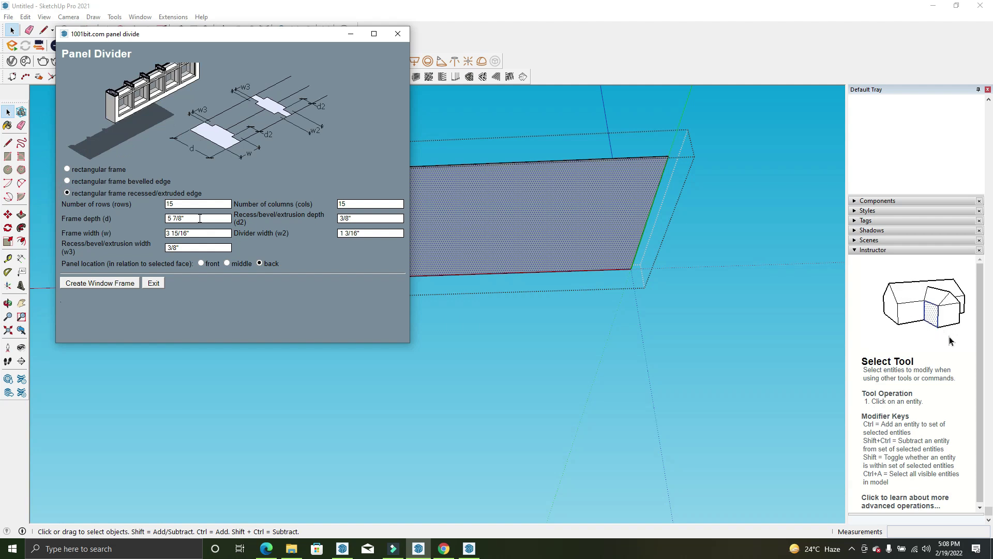
text(.5)
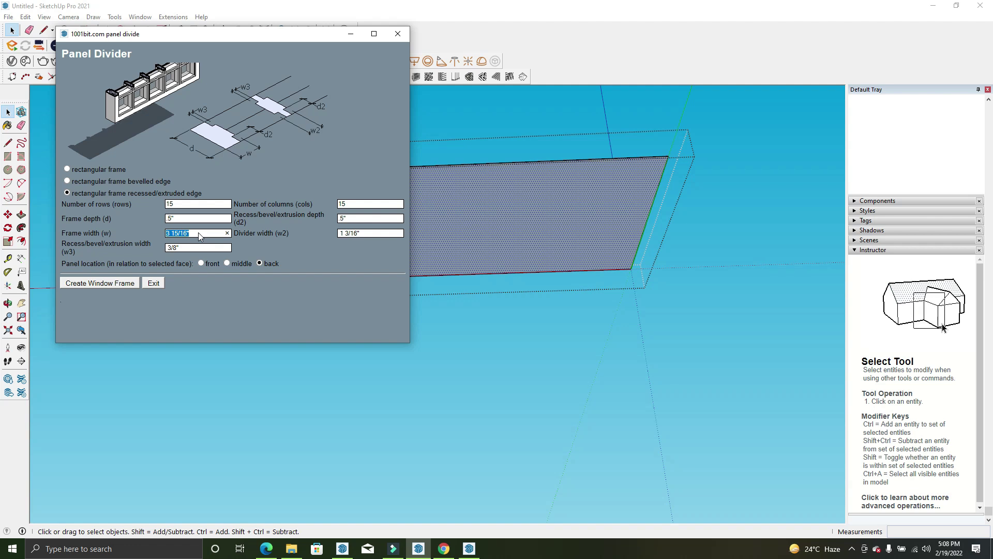
text(5)
double_click(357, 218)
text(.25)
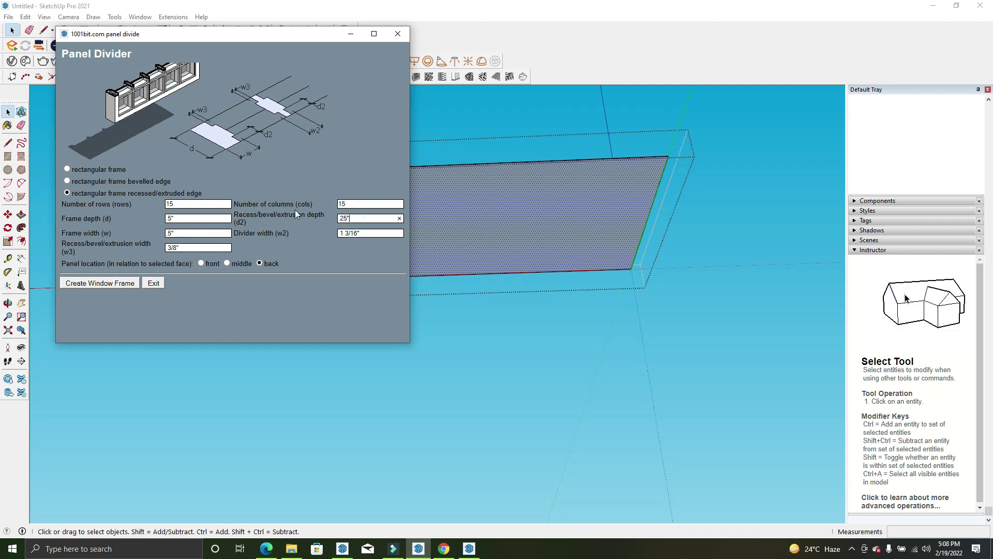
key(ctrl+a)
key(ctrl+c)
triple_click(368, 233)
key(ctrl+v)
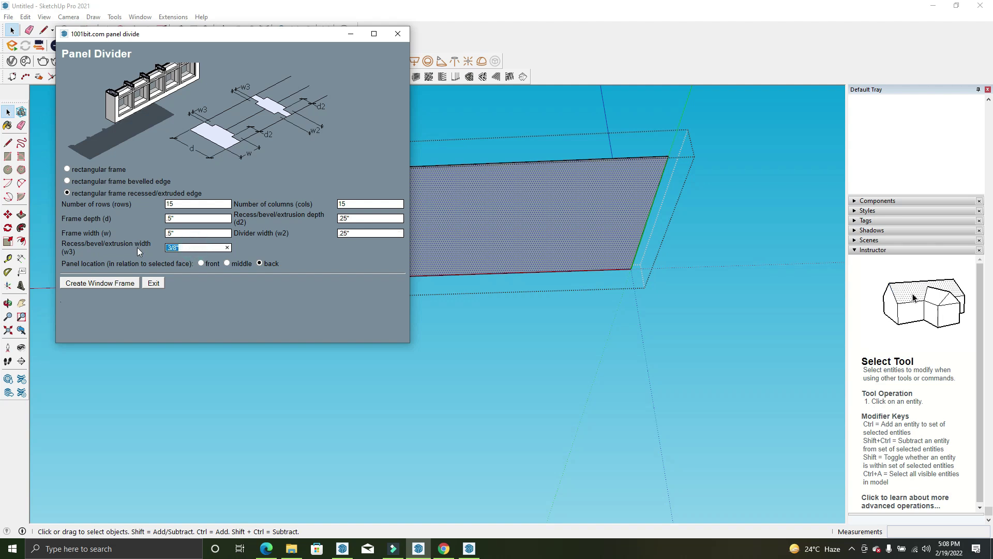
click(112, 283)
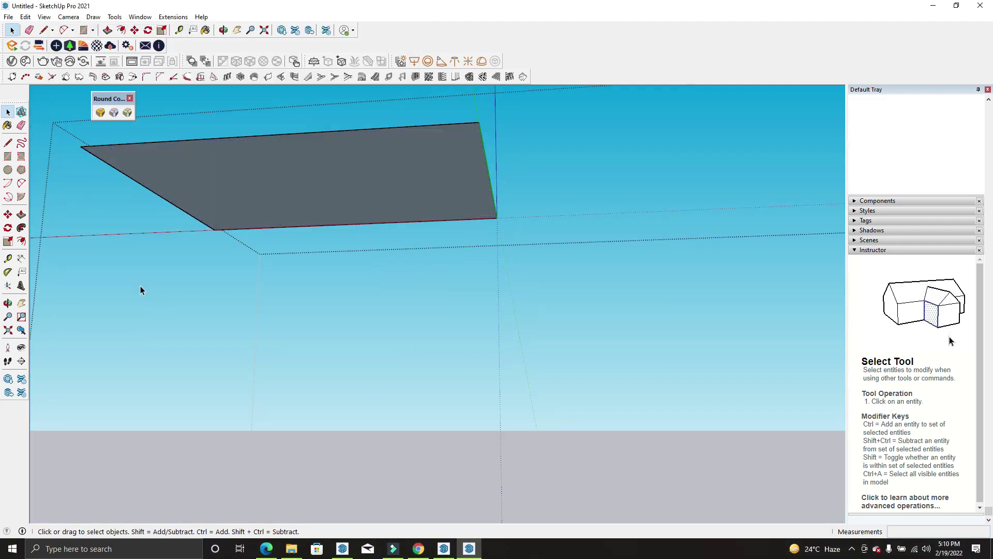
Give the ceiling grid frame thickness with Push/Pull
mouse_move(319, 279)
middle_down()
mouse_move(591, 446)
mouse_move(614, 430)
mouse_move(523, 239)
mouse_move(552, 295)
mouse_move(664, 369)
middle_up()
scroll(663, 364, down, 3)
scroll(620, 341, down, 2)
scroll(591, 324, up, 2)
scroll(589, 355, up, 3)
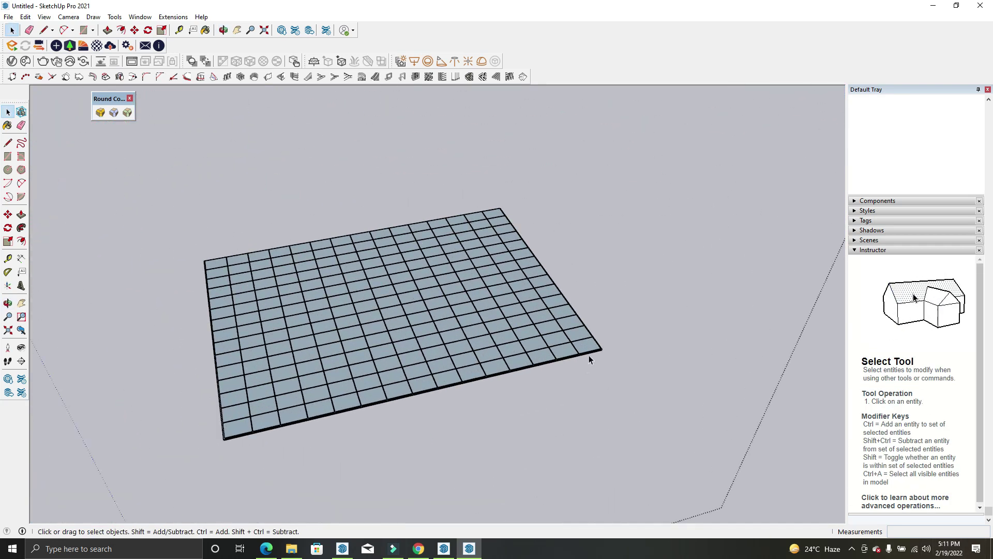
scroll(590, 351, up, 3)
scroll(591, 347, up, 2)
click(591, 347)
mouse_move(591, 346)
middle_down()
mouse_move(484, 231)
mouse_move(536, 399)
mouse_move(559, 249)
mouse_move(550, 231)
mouse_move(594, 349)
mouse_move(591, 287)
middle_up()
scroll(569, 299, down, 2)
scroll(563, 277, down, 2)
scroll(590, 289, down, 3)
scroll(647, 414, up, 4)
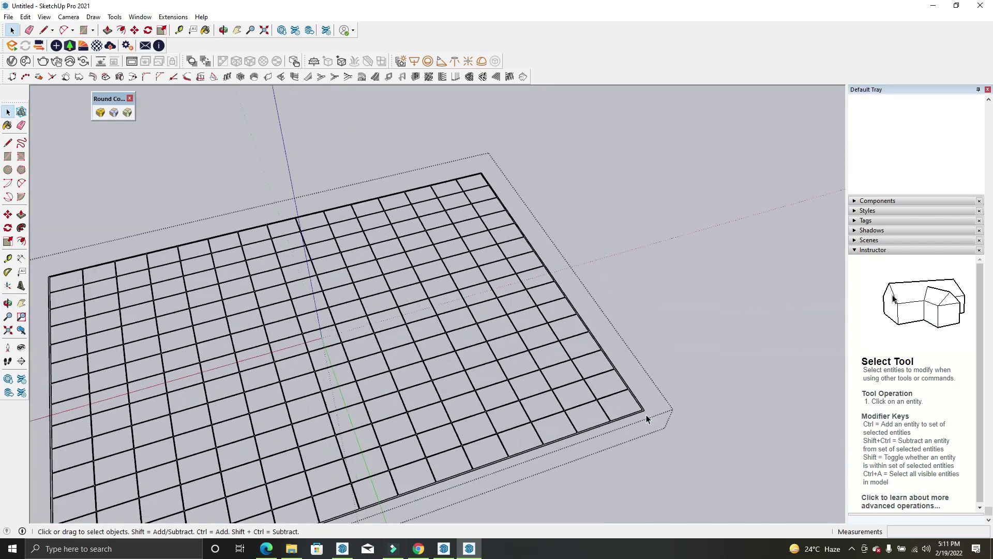
scroll(623, 413, up, 3)
scroll(624, 423, up, 2)
key(p)
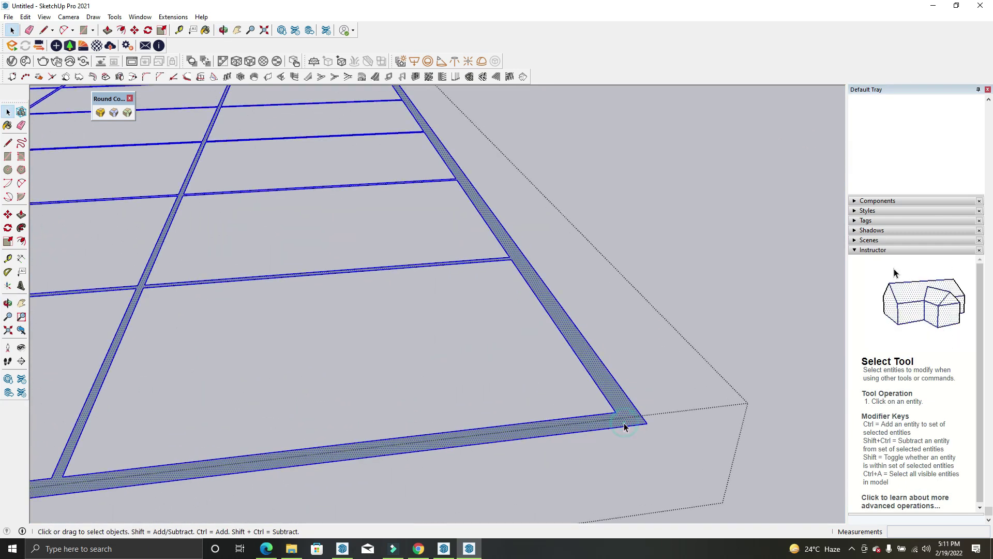
click(625, 411)
text(2")
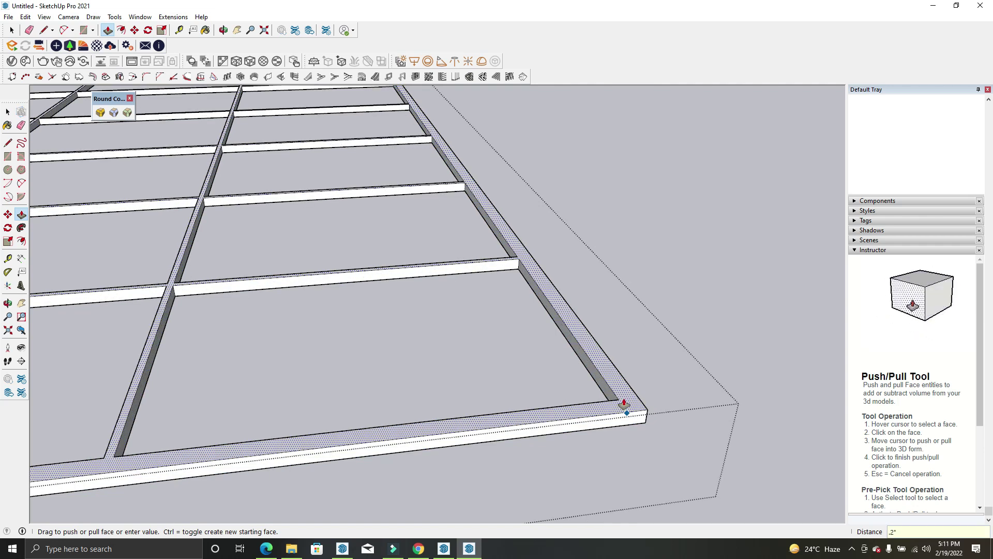
key(Return)
mouse_move(624, 404)
middle_down()
mouse_move(521, 317)
mouse_move(532, 317)
middle_up()
key(space)
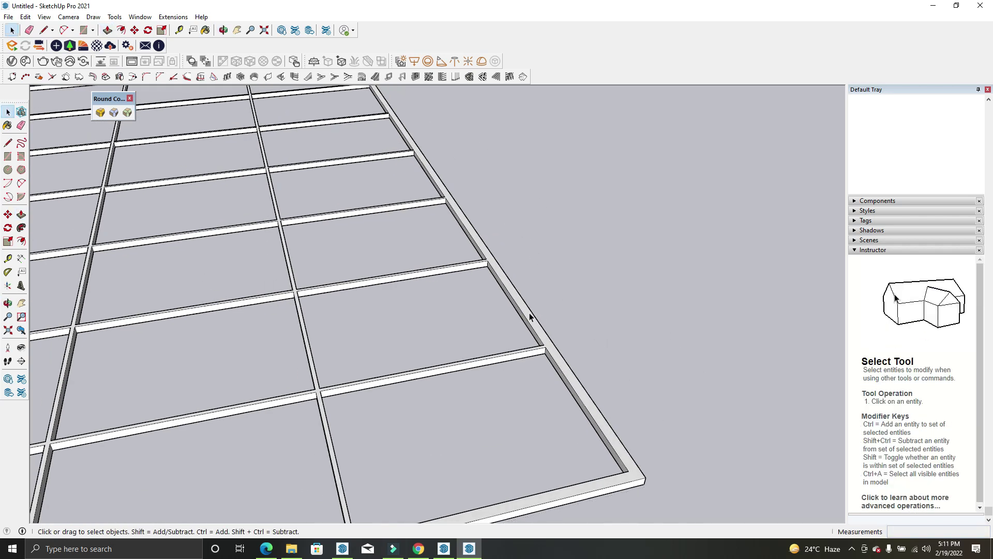
Select the whole grid frame and make it a group
triple_click(529, 313)
scroll(530, 312, down, 1)
scroll(529, 314, down, 2)
scroll(530, 317, down, 2)
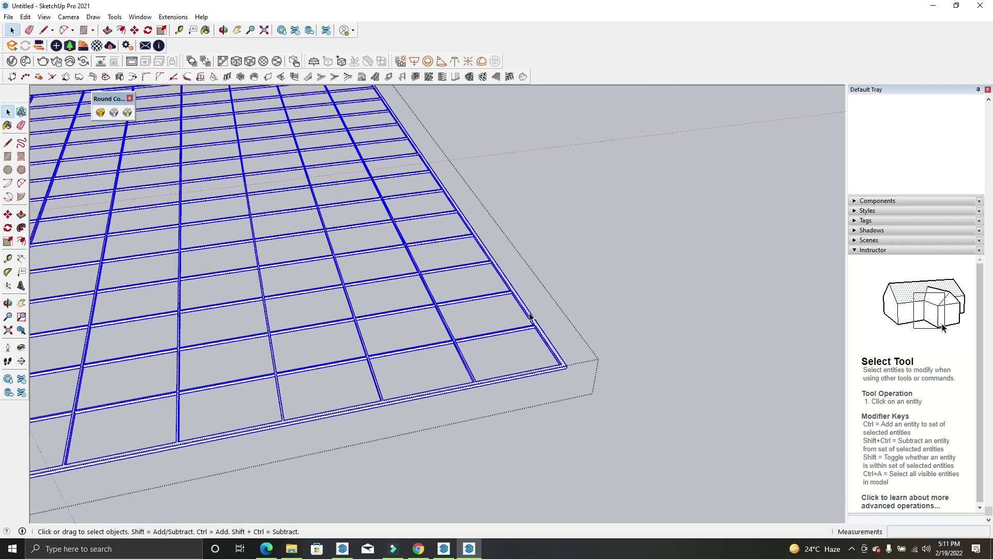
right_click(529, 315)
click(583, 402)
mouse_move(584, 402)
middle_down()
mouse_move(594, 359)
mouse_move(573, 367)
middle_up()
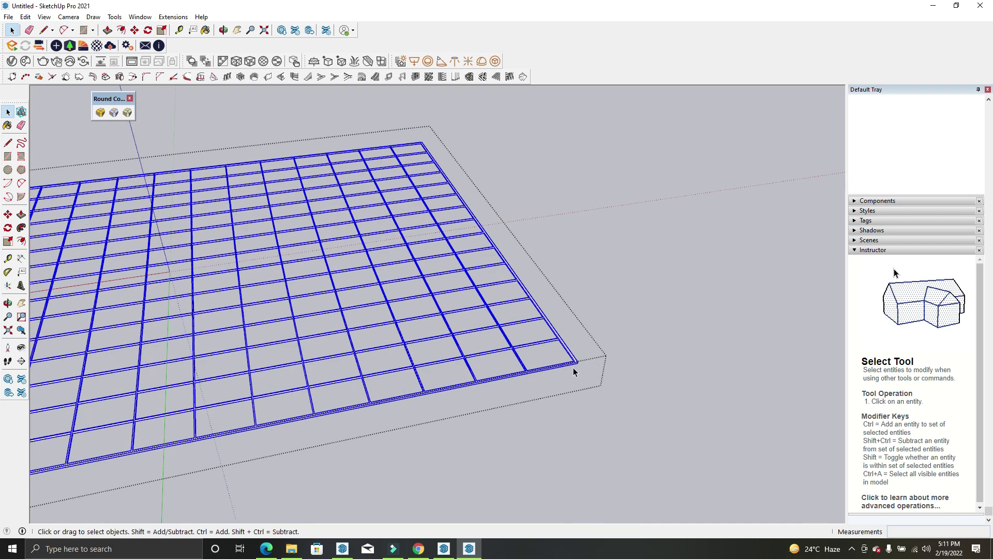
Begin moving the grid group from a corner, then abandon the move and deselect
key(m)
scroll(579, 352, up, 2)
scroll(582, 349, up, 2)
scroll(584, 348, up, 1)
click(584, 346)
scroll(733, 314, down, 2)
scroll(743, 339, down, 2)
scroll(743, 336, down, 2)
scroll(638, 322, up, 3)
key(space)
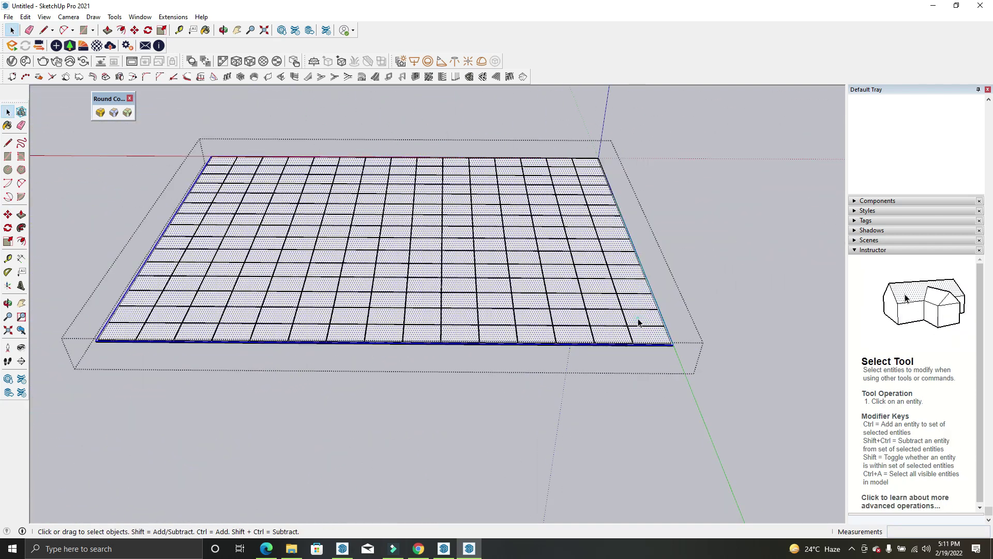
click(639, 321)
scroll(650, 337, down, 2)
mouse_move(650, 336)
middle_down()
mouse_move(612, 348)
mouse_move(636, 318)
middle_up()
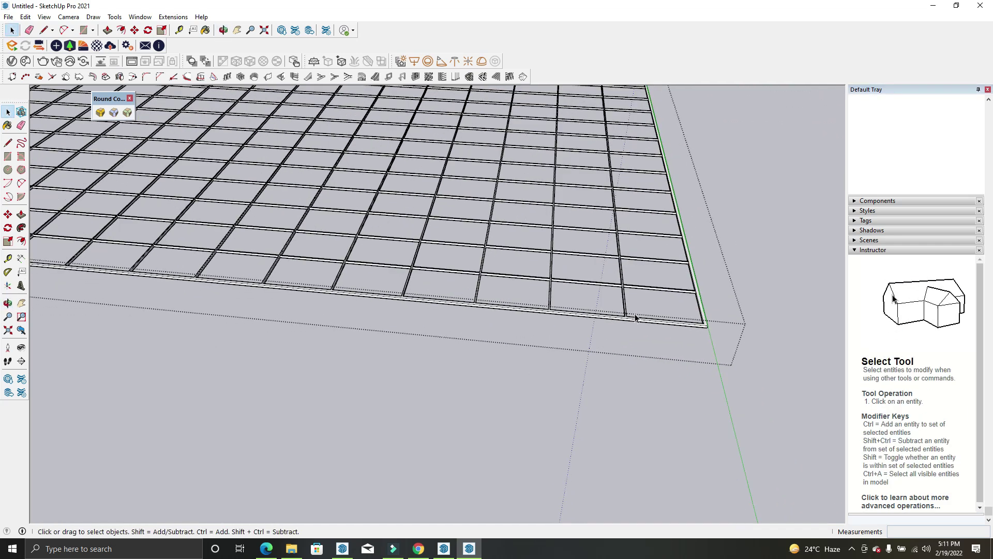
Move the grid group up 0.25 along the blue axis from its corner
click(627, 322)
mouse_move(632, 381)
middle_down()
mouse_move(635, 258)
mouse_move(668, 275)
middle_up()
key(m)
scroll(704, 266, up, 2)
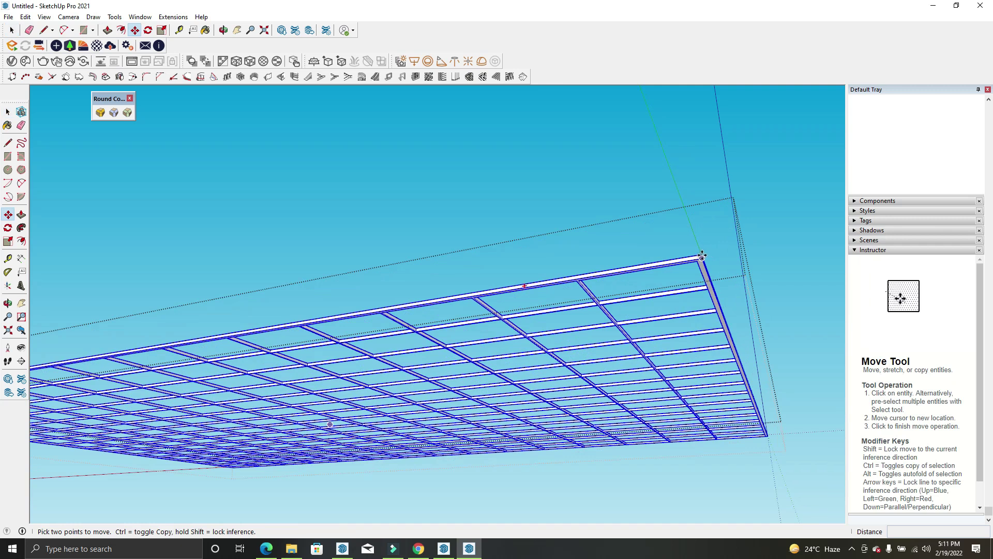
click(702, 268)
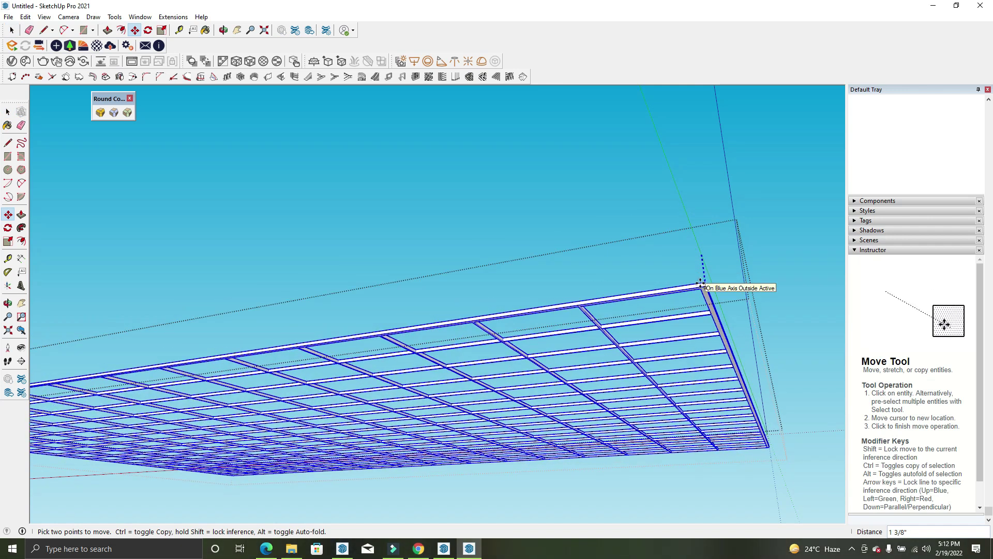
text(.25)
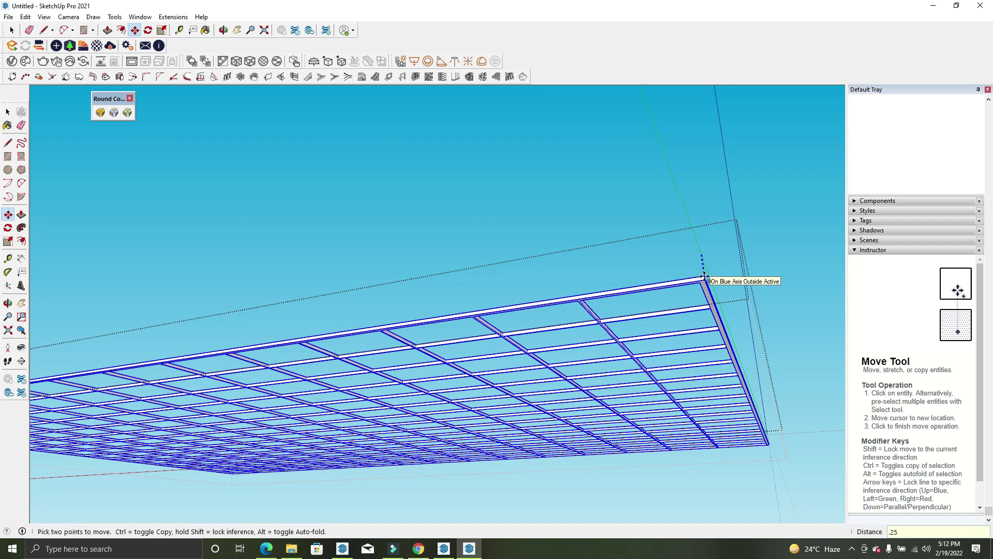
key(Return)
middle_drag(705, 277, 638, 290)
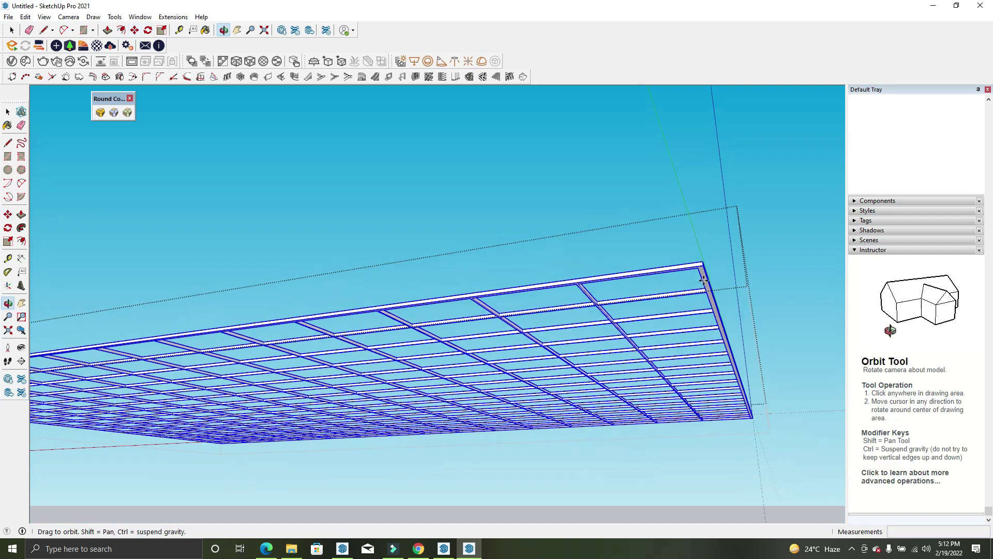
key(space)
scroll(600, 310, up, 5)
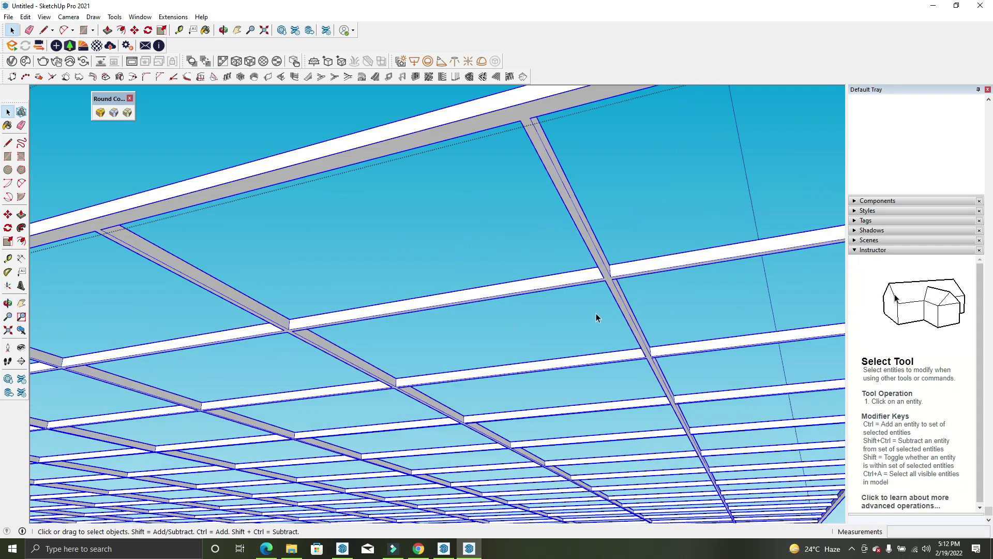
middle_drag(596, 313, 621, 261)
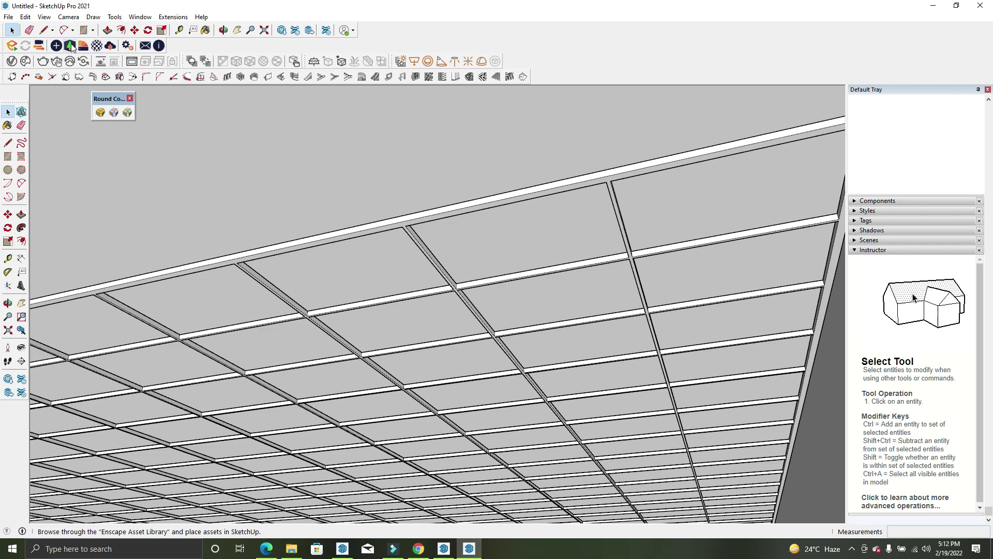
Open the Enscape Asset Library's Vegetation category and browse to Creeper Plant 029: Ivy
click(72, 47)
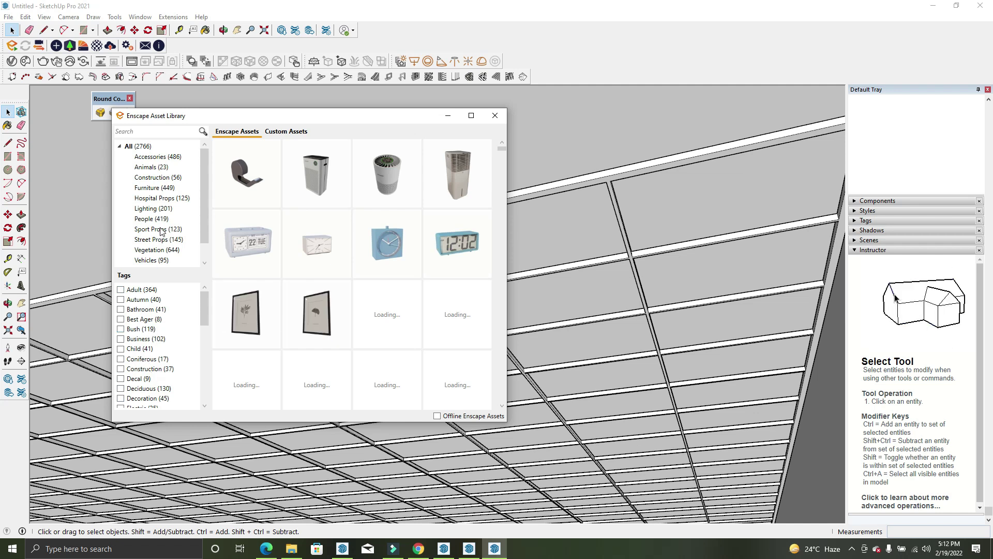
scroll(161, 231, down, 1)
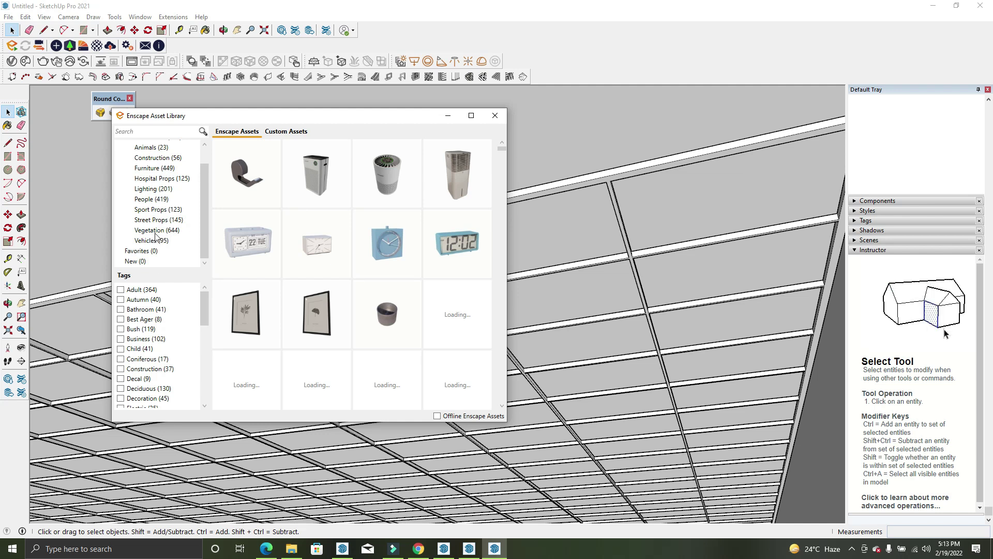
click(153, 233)
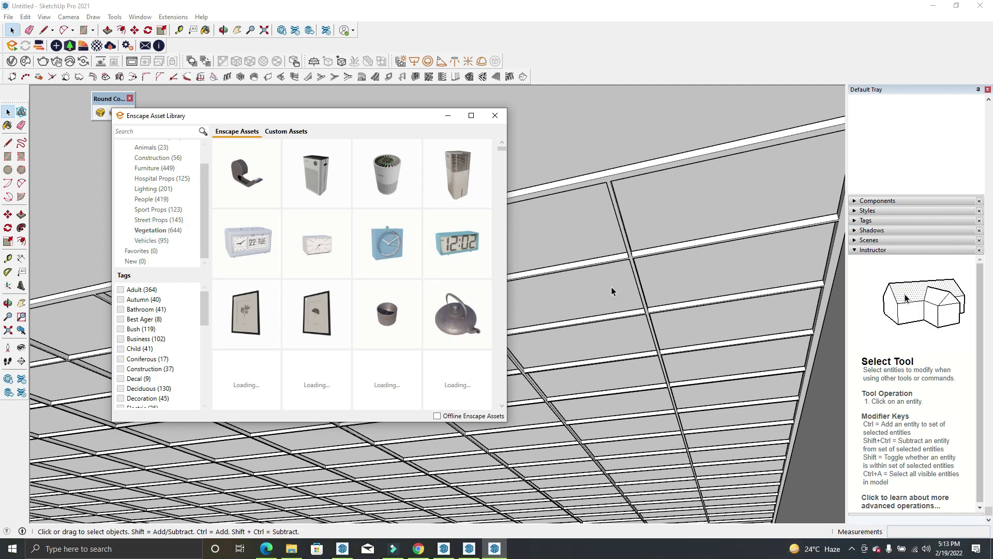
click(175, 234)
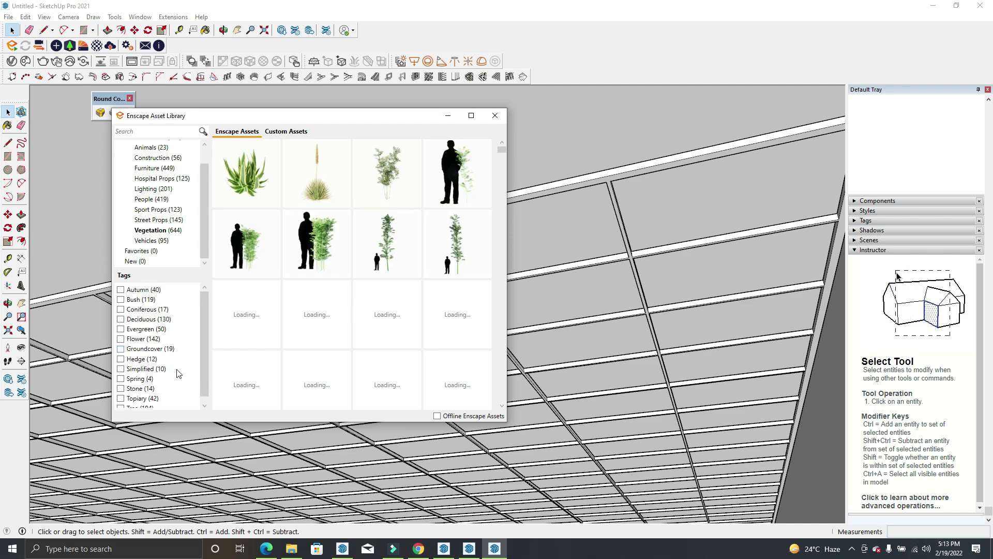
scroll(398, 244, down, 2)
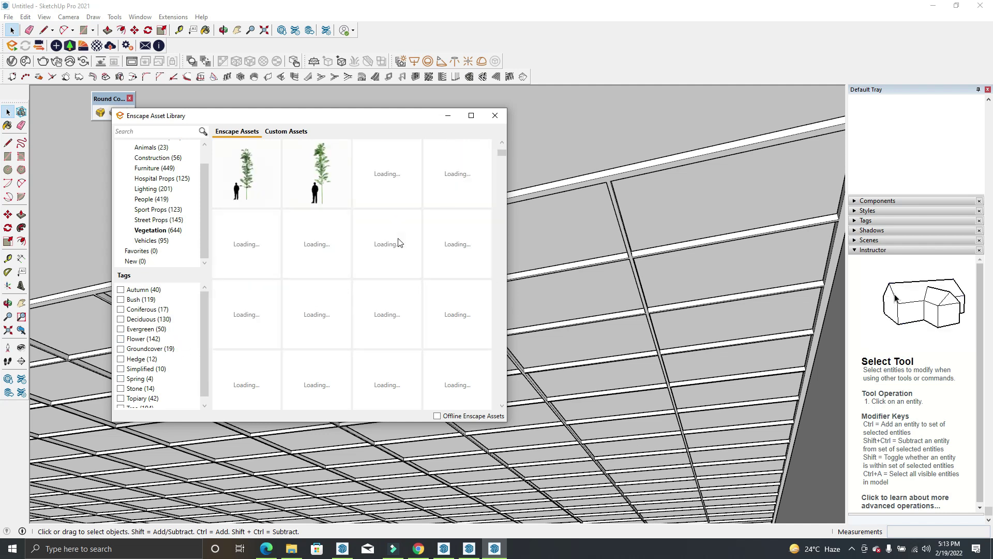
scroll(398, 243, up, 2)
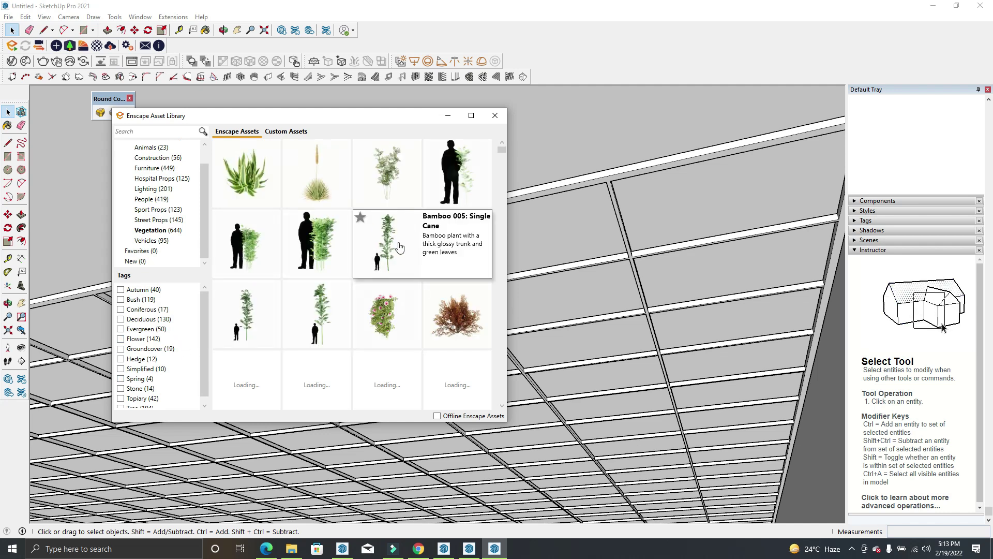
scroll(401, 248, down, 2)
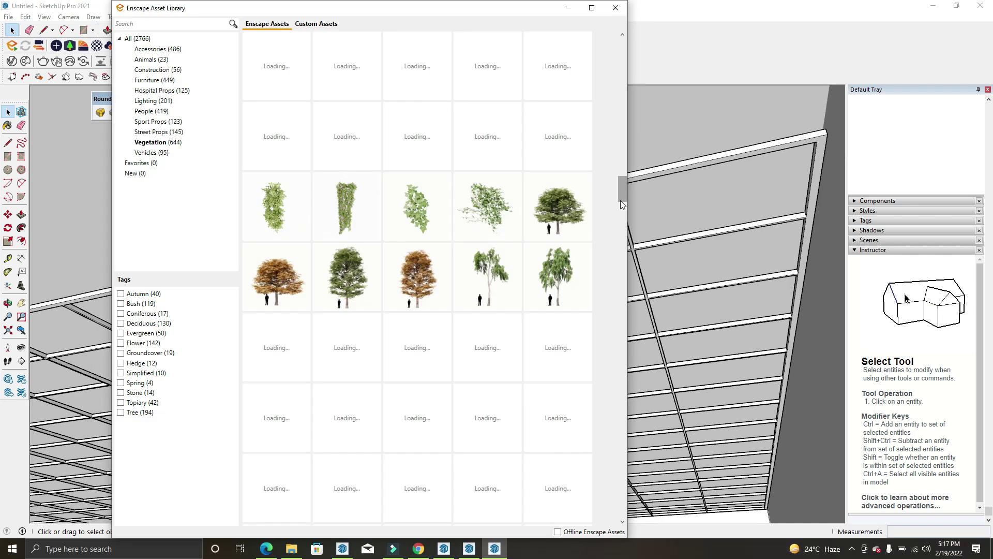
Pick the Creeper Plant 029: Ivy asset, cancel placement, and abandon a rotation attempt
click(493, 212)
mouse_move(458, 218)
middle_down()
mouse_move(473, 299)
mouse_move(488, 308)
mouse_move(506, 294)
mouse_move(339, 201)
mouse_move(497, 250)
middle_up()
key(Escape)
mouse_move(481, 331)
middle_down()
mouse_move(576, 294)
mouse_move(569, 290)
middle_up()
click(149, 30)
mouse_move(317, 274)
middle_down()
mouse_move(275, 268)
mouse_move(528, 324)
middle_up()
click(690, 351)
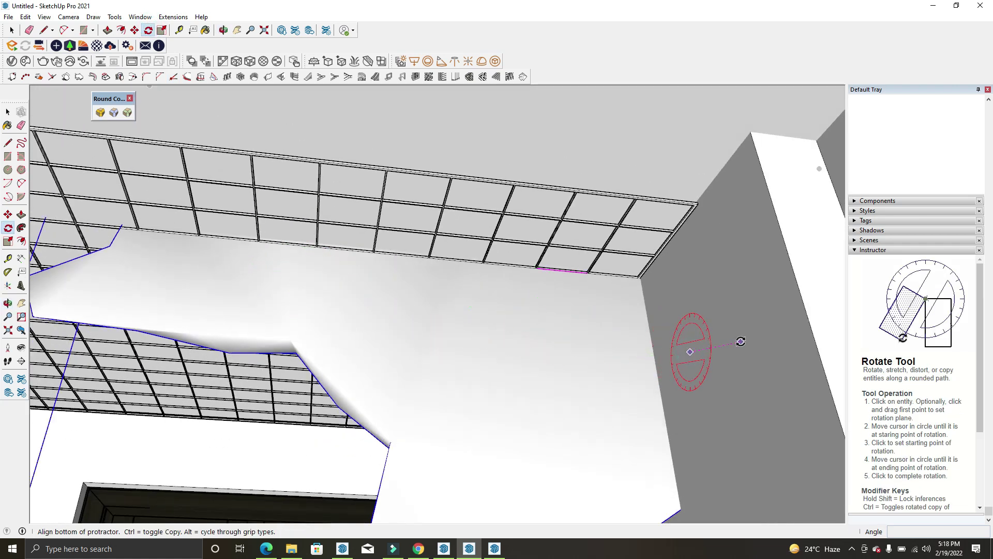
click(702, 387)
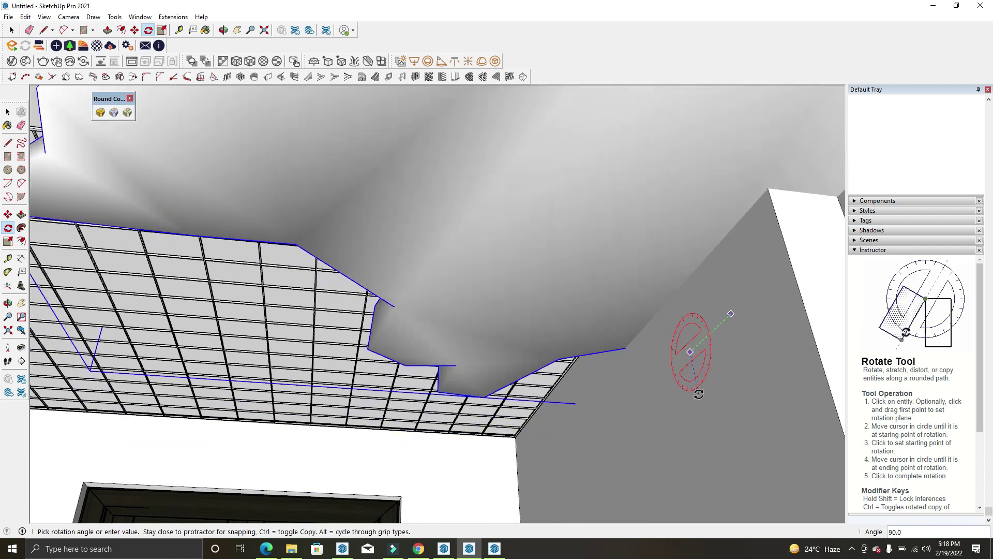
key(space)
Select all the connected ceiling grid geometry and make it a group
triple_click(326, 294)
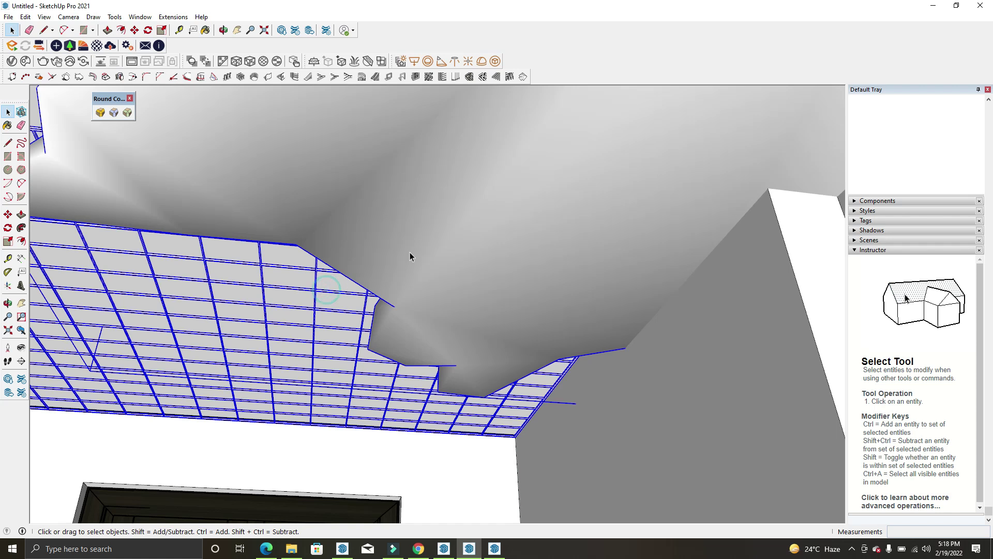
right_click(501, 212)
click(544, 314)
scroll(516, 244, down, 5)
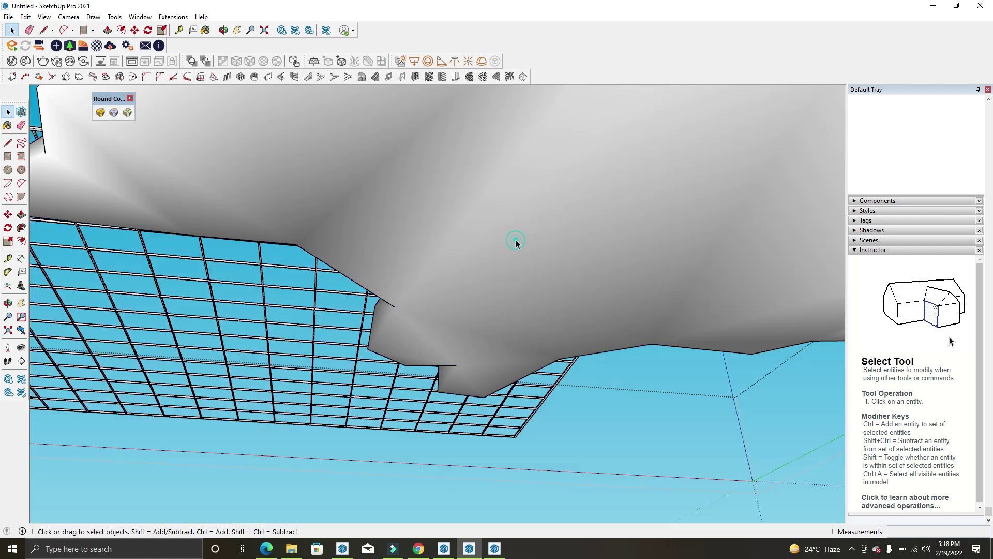
scroll(532, 324, down, 5)
mouse_move(532, 325)
middle_down()
mouse_move(554, 327)
mouse_move(541, 377)
middle_up()
Move the white shape group onto the ceiling grid
click(554, 326)
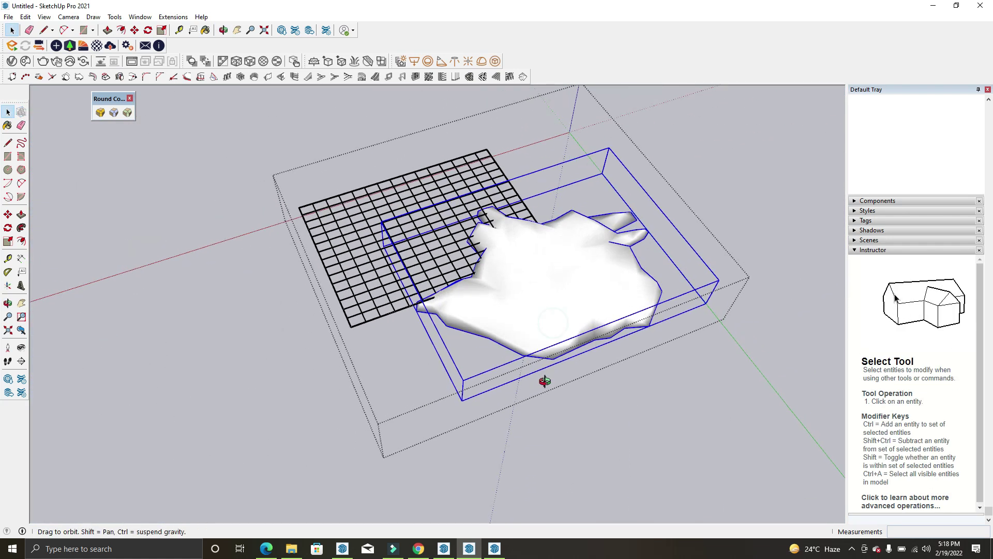
key(m)
click(677, 395)
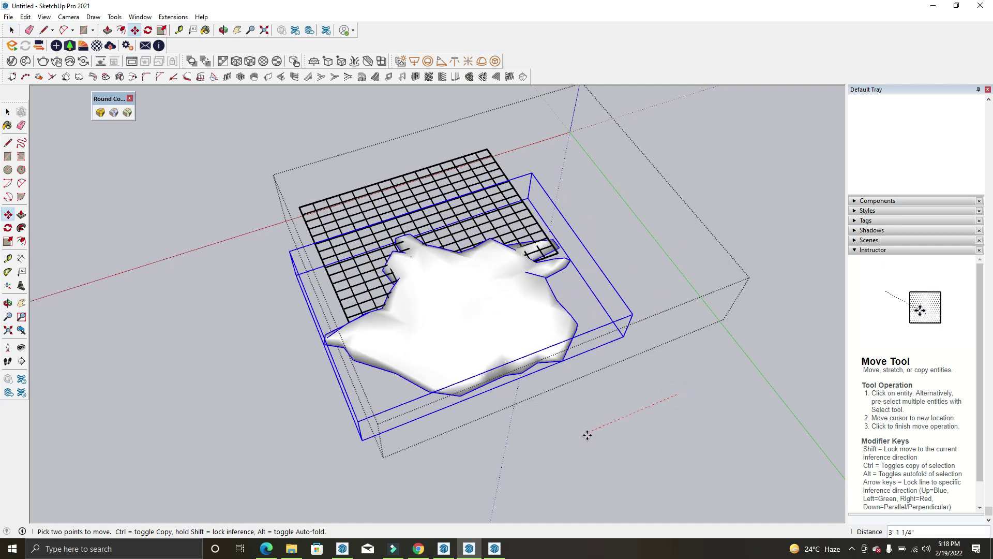
click(628, 339)
Scale the white shape narrower and flatten it vertically
key(s)
middle_drag(488, 319, 621, 228)
click(625, 222)
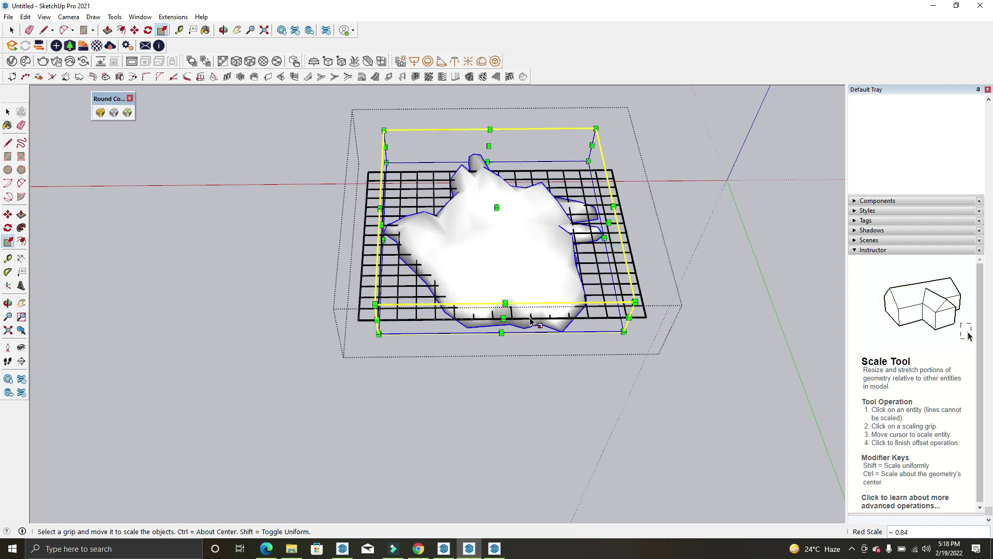
middle_drag(505, 300, 694, 321)
click(274, 168)
mouse_move(274, 168)
middle_down()
mouse_move(377, 115)
mouse_move(437, 175)
mouse_move(479, 354)
mouse_move(483, 210)
middle_up()
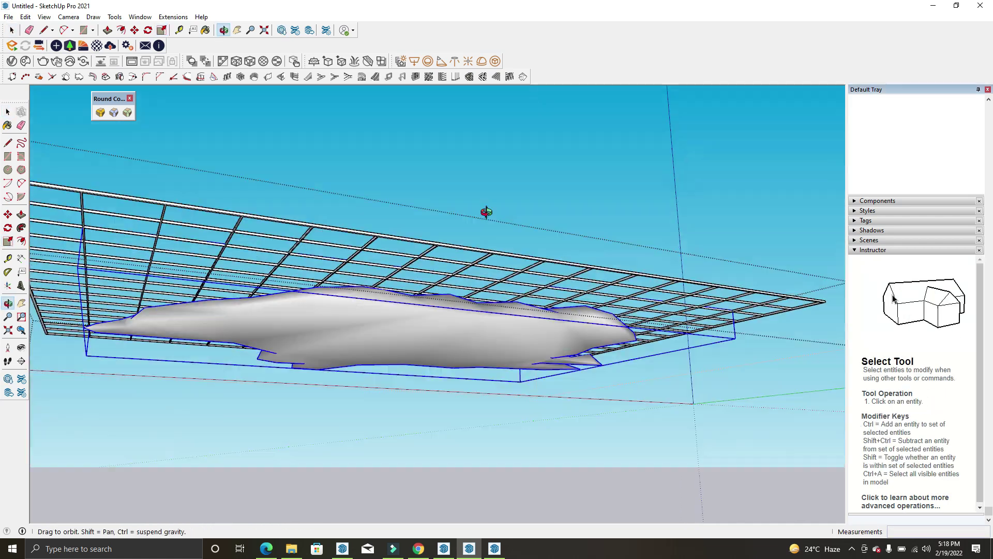
Flip the white shape along its red axis so it hangs beneath the grid
right_click(580, 202)
click(641, 428)
right_click(512, 336)
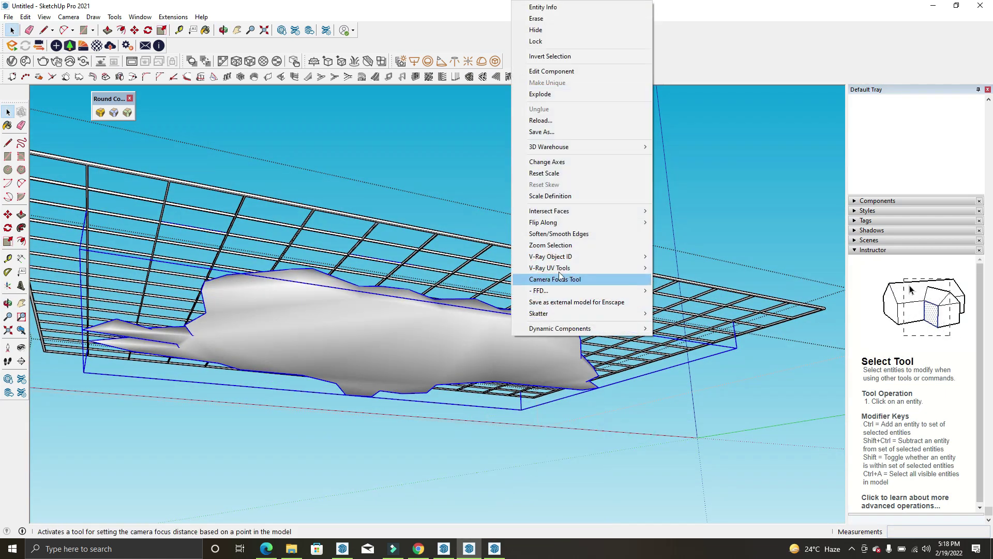
click(683, 224)
mouse_move(501, 302)
middle_down()
mouse_move(523, 393)
mouse_move(377, 328)
mouse_move(559, 255)
mouse_move(593, 317)
middle_up()
scroll(512, 306, up, 5)
mouse_move(512, 306)
middle_down()
mouse_move(466, 312)
mouse_move(443, 299)
middle_up()
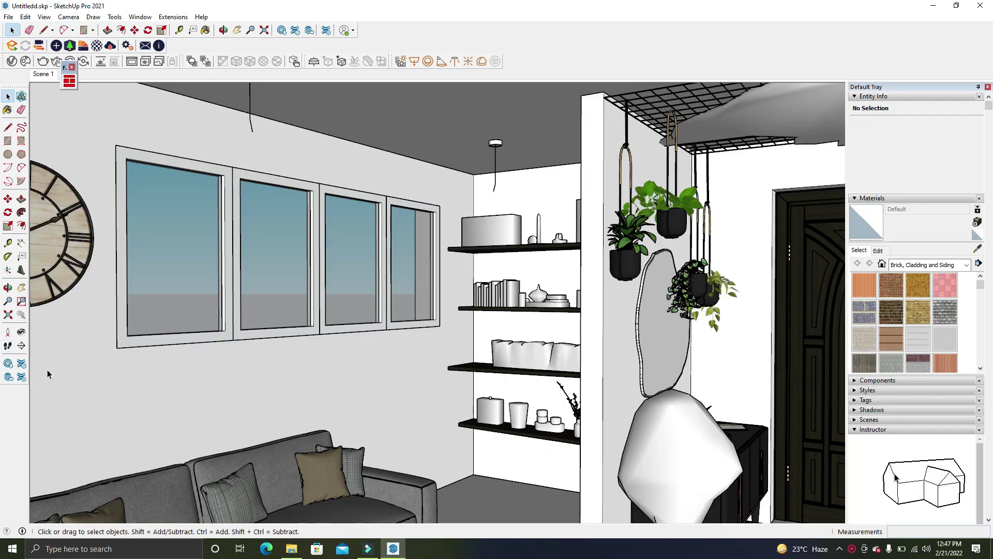
Look around from the living room toward the double door, kitchen and kitchen ceiling
click(22, 332)
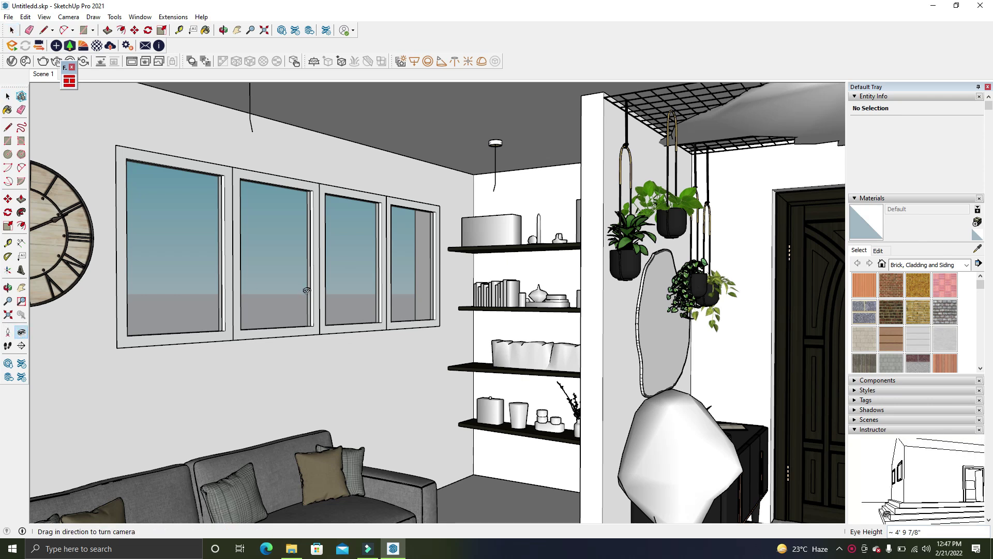
drag(311, 288, 882, 374)
mouse_move(527, 38)
mouse_down()
mouse_move(319, 244)
mouse_move(433, 281)
mouse_move(634, 303)
mouse_move(475, 262)
mouse_move(395, 255)
mouse_move(775, 278)
mouse_move(517, 312)
mouse_move(652, 262)
mouse_up()
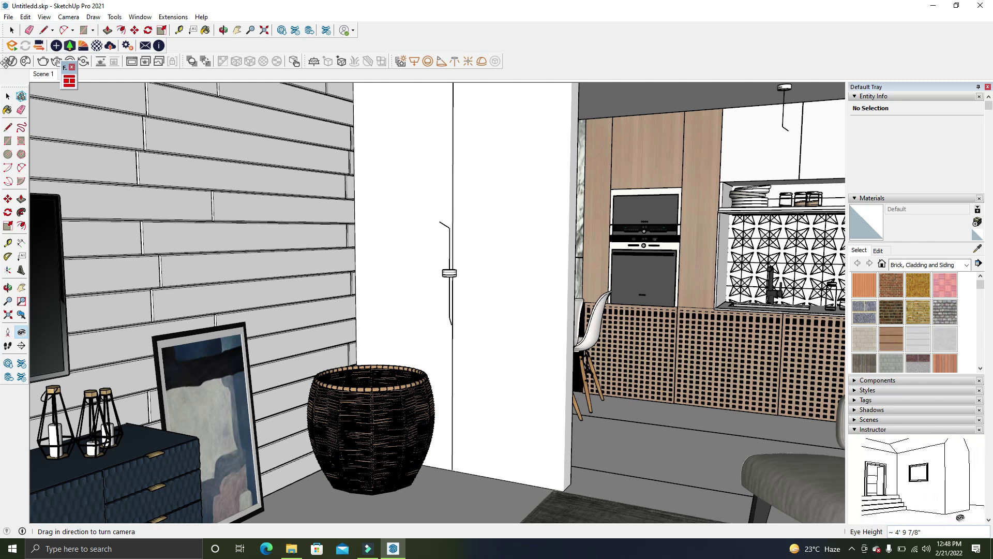
click(12, 30)
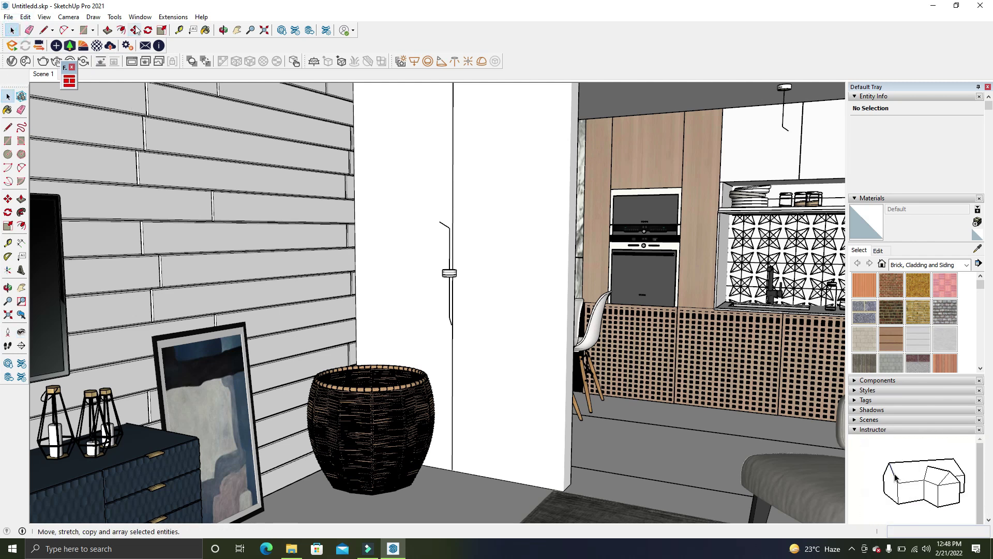
click(21, 332)
mouse_move(765, 392)
mouse_down()
mouse_move(761, 48)
mouse_move(698, 243)
mouse_move(475, 342)
mouse_up()
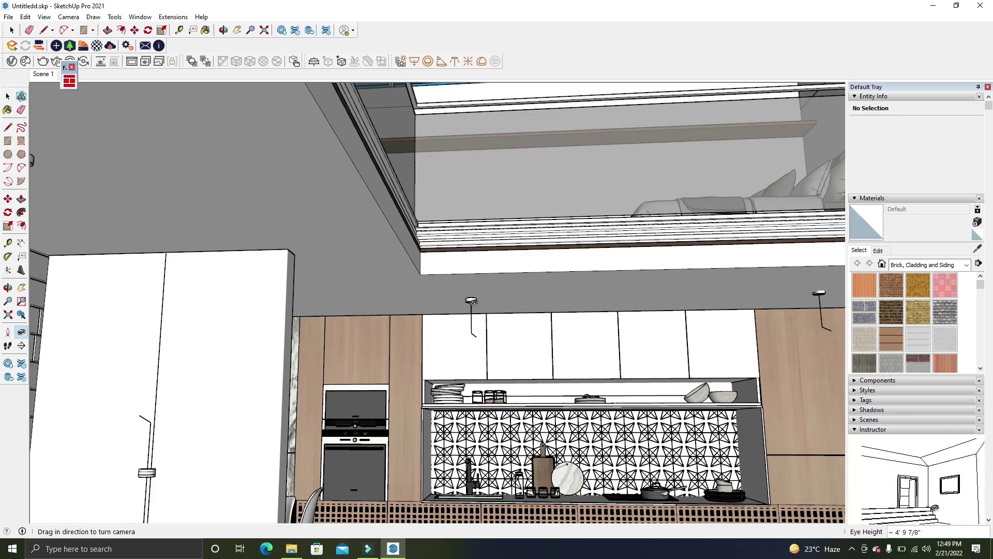
key(space)
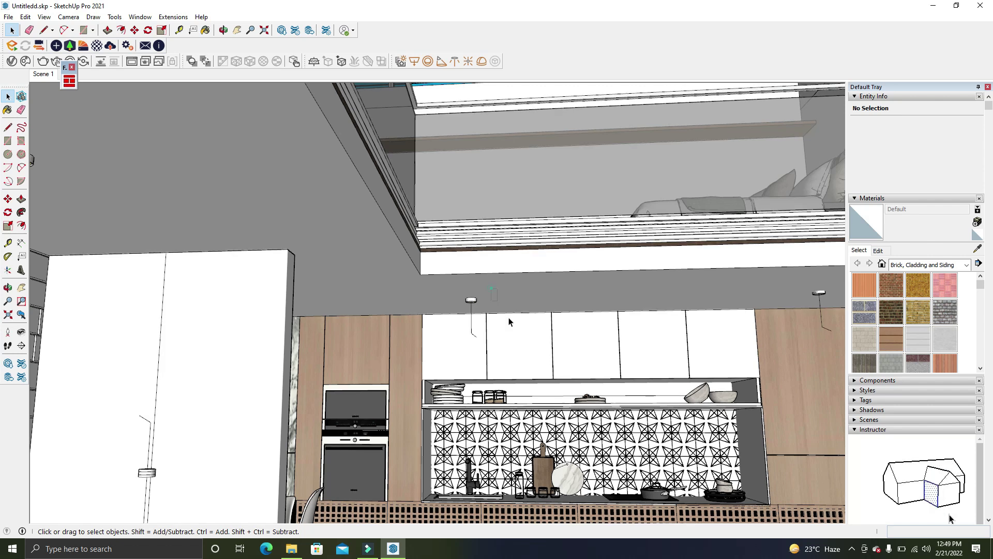
Enter a ceiling pendant lamp component for editing and zoom in under its shade
scroll(508, 321, up, 3)
scroll(470, 305, up, 2)
scroll(470, 304, up, 2)
scroll(466, 300, down, 2)
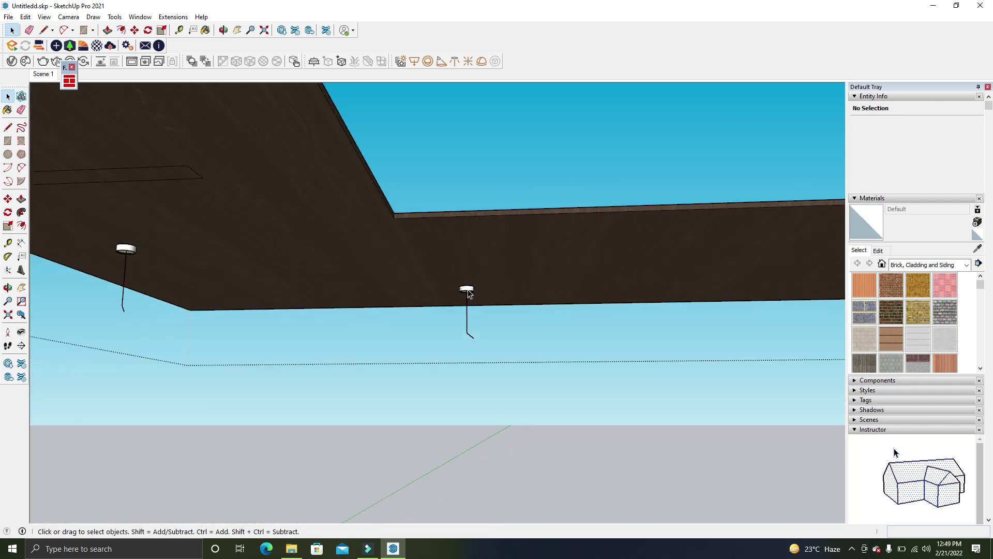
scroll(466, 295, up, 2)
double_click(466, 288)
scroll(443, 265, down, 2)
scroll(444, 269, down, 2)
scroll(450, 279, down, 2)
mouse_move(456, 290)
middle_down()
mouse_move(442, 340)
mouse_move(463, 182)
middle_up()
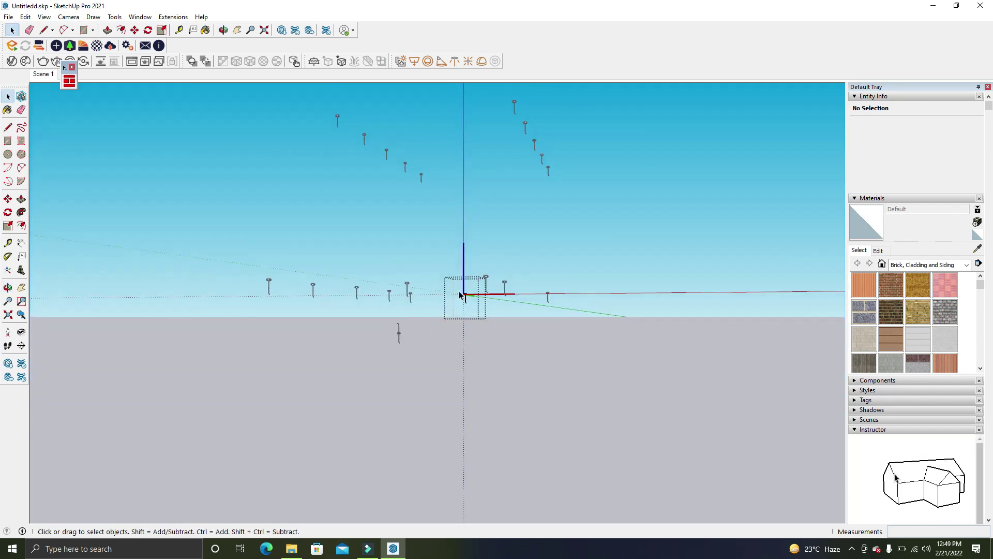
scroll(463, 295, up, 3)
scroll(466, 294, up, 2)
scroll(468, 293, up, 2)
scroll(467, 293, up, 2)
scroll(467, 294, up, 2)
scroll(467, 296, up, 2)
scroll(467, 298, up, 2)
middle_drag(467, 297, 459, 244)
scroll(467, 289, up, 2)
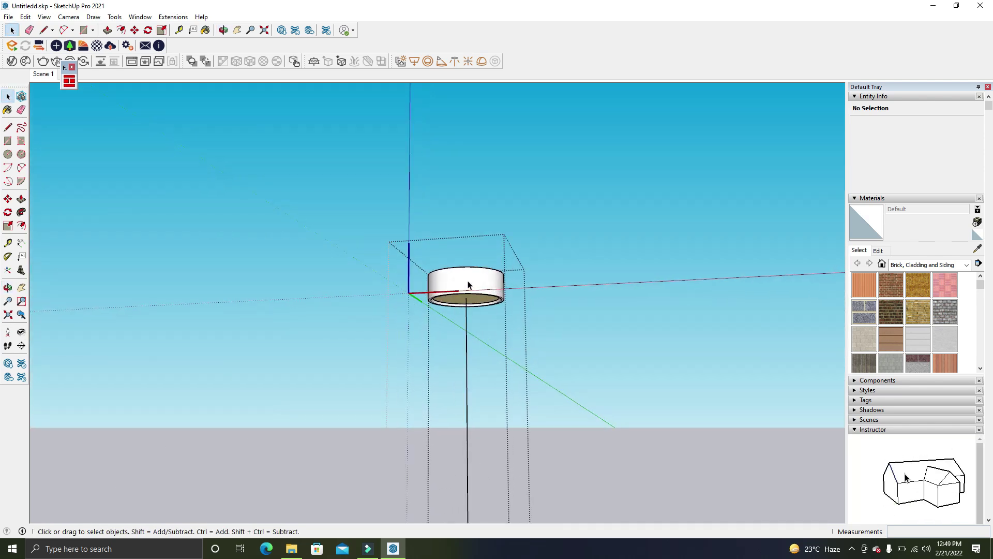
Select the whole lamp shade and dismiss its context menu without making a component
click(468, 284)
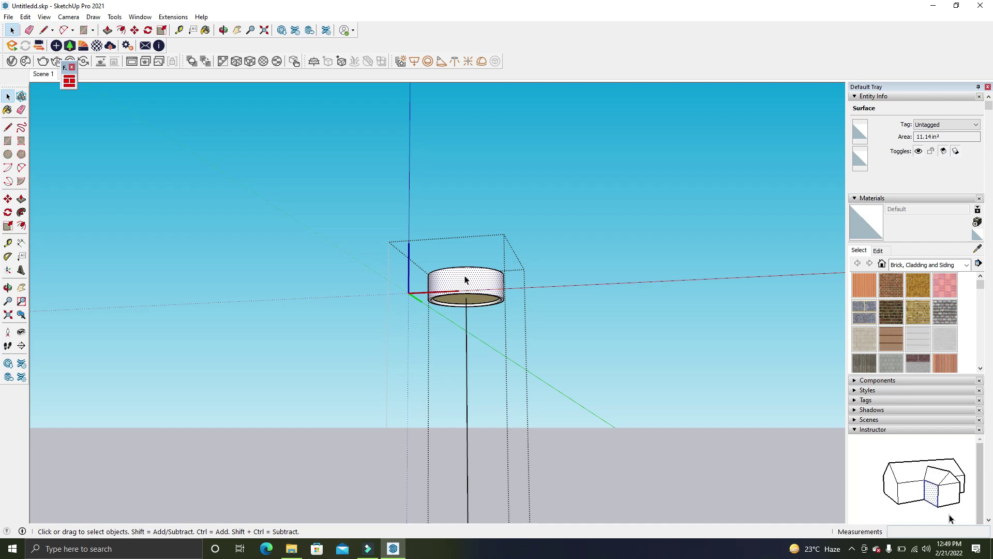
right_click(465, 280)
click(477, 231)
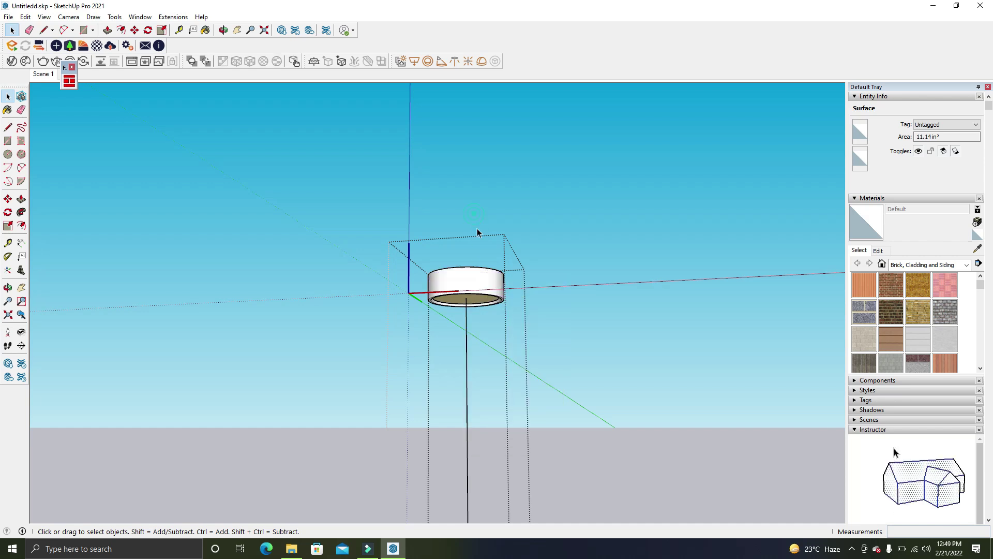
triple_click(448, 282)
right_click(449, 280)
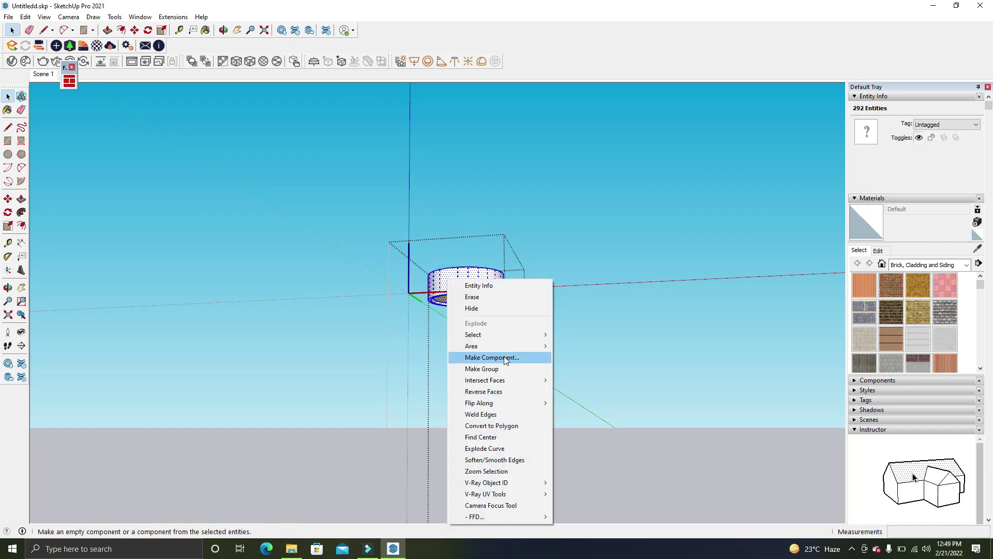
click(636, 299)
Start an Enscape Spot light while zooming in on the pendant lamp shade
mouse_move(635, 299)
middle_down()
mouse_move(452, 263)
mouse_move(459, 295)
middle_up()
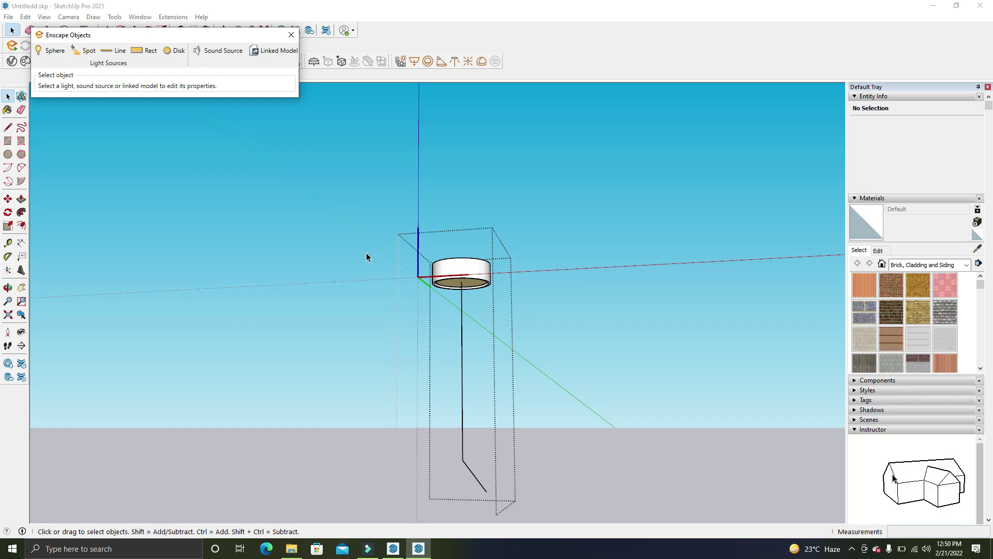
click(88, 52)
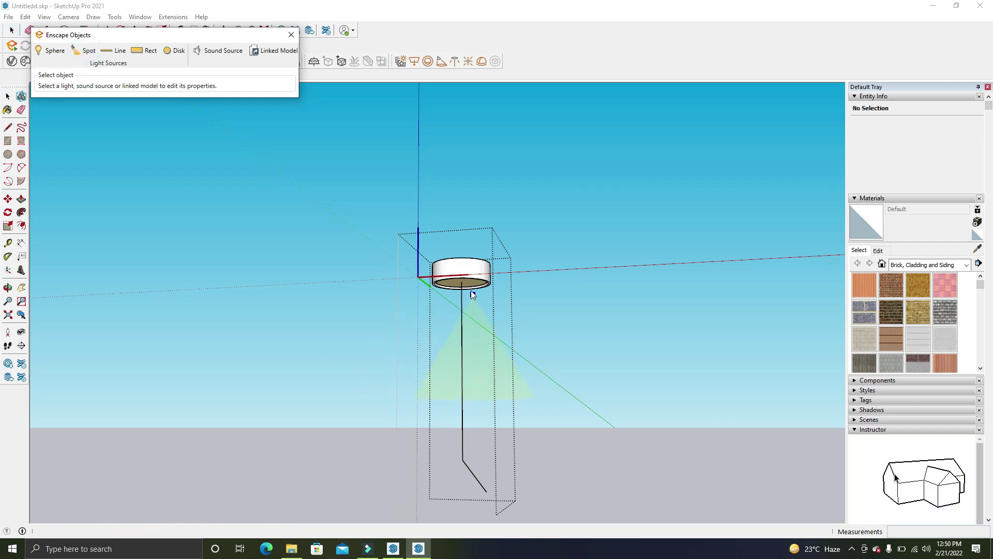
scroll(468, 288, up, 2)
scroll(465, 283, up, 2)
scroll(462, 280, up, 1)
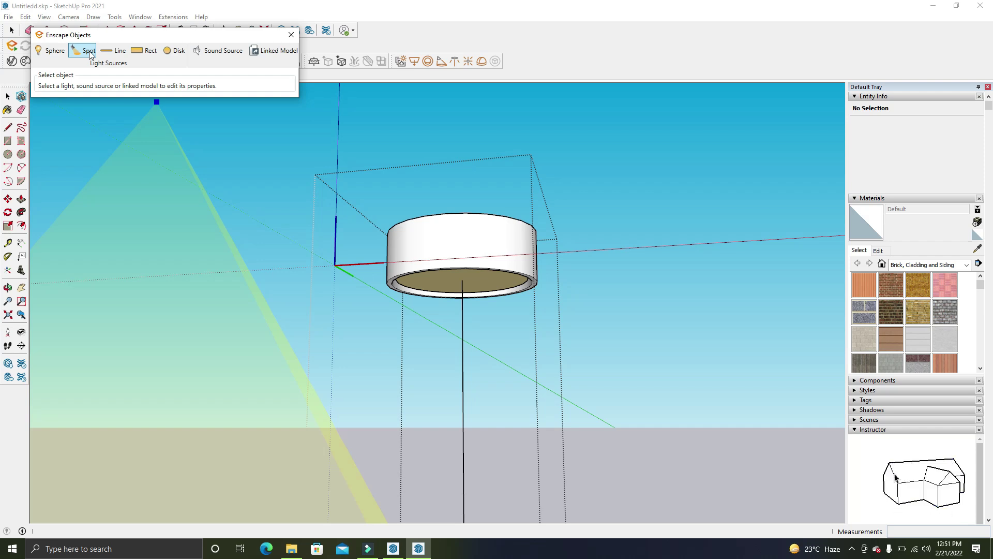
click(90, 53)
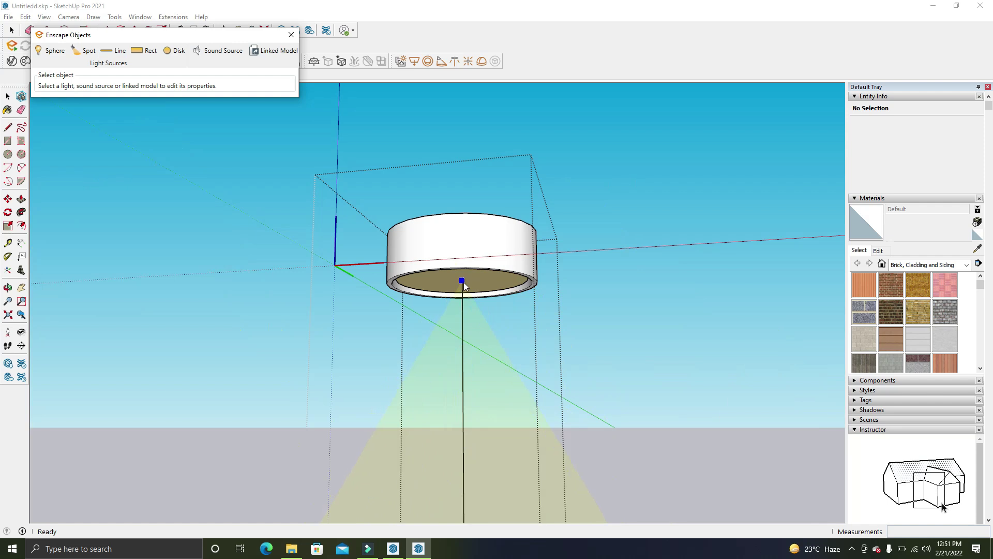
scroll(454, 310, down, 2)
scroll(453, 233, down, 1)
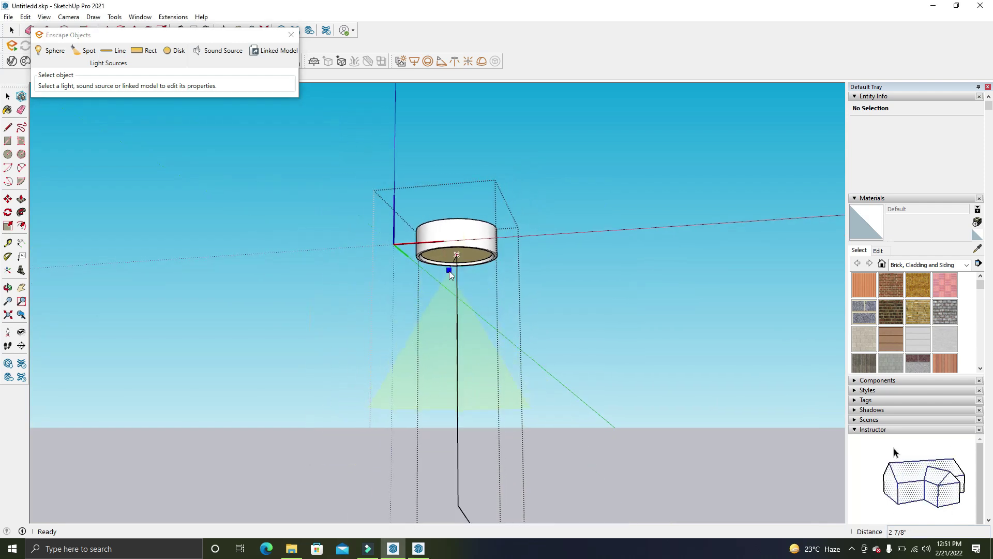
scroll(461, 263, up, 1)
scroll(459, 263, up, 1)
scroll(459, 261, up, 2)
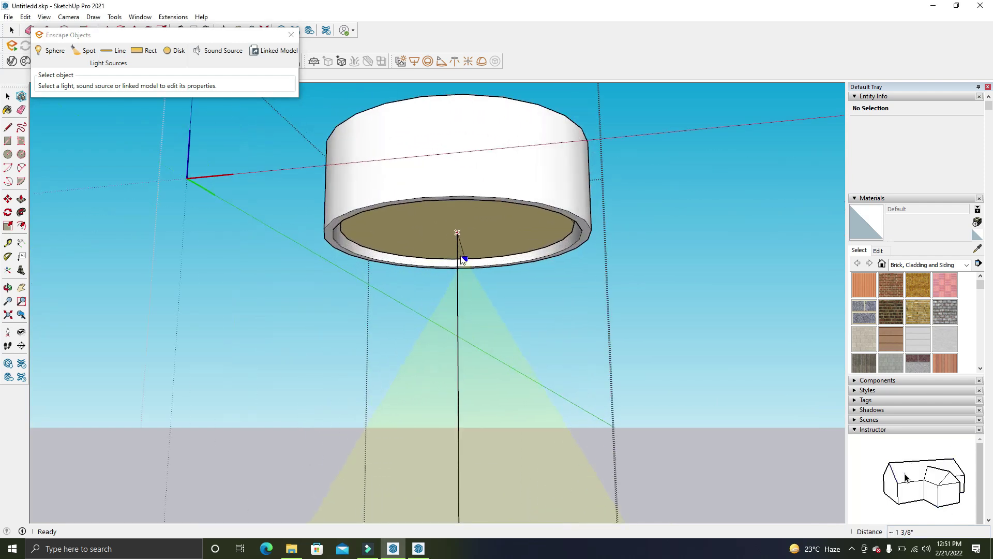
scroll(460, 253, up, 2)
Place the spot light under the shade aiming straight down, 1,000 cd with a 60° beam
click(461, 251)
scroll(458, 299, down, 1)
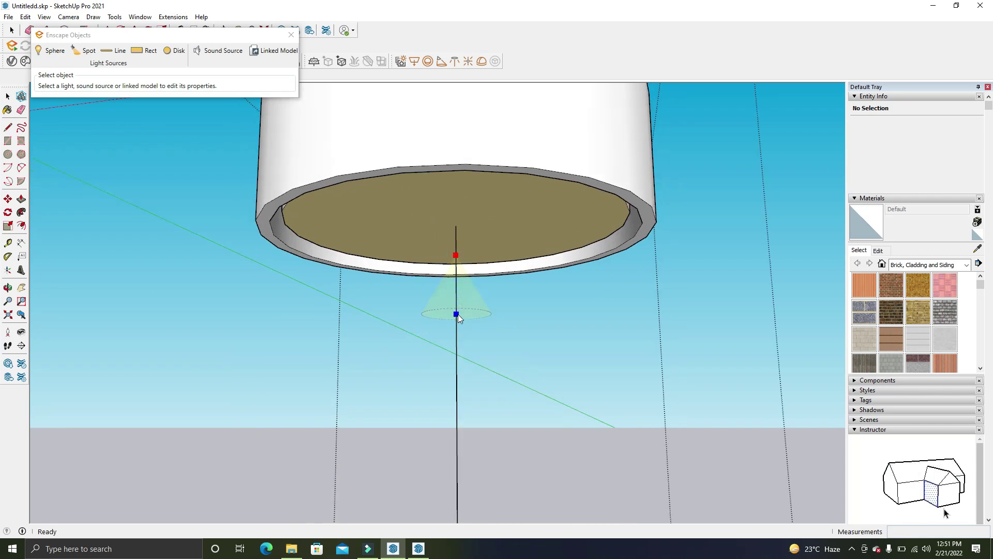
click(457, 422)
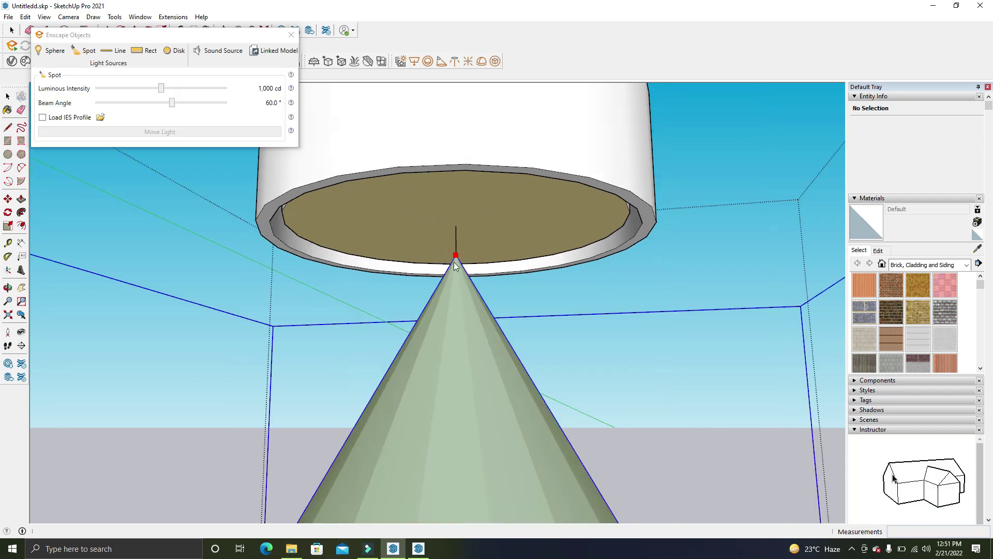
scroll(454, 262, down, 2)
scroll(447, 243, down, 2)
scroll(445, 233, down, 3)
middle_drag(445, 248, 442, 222)
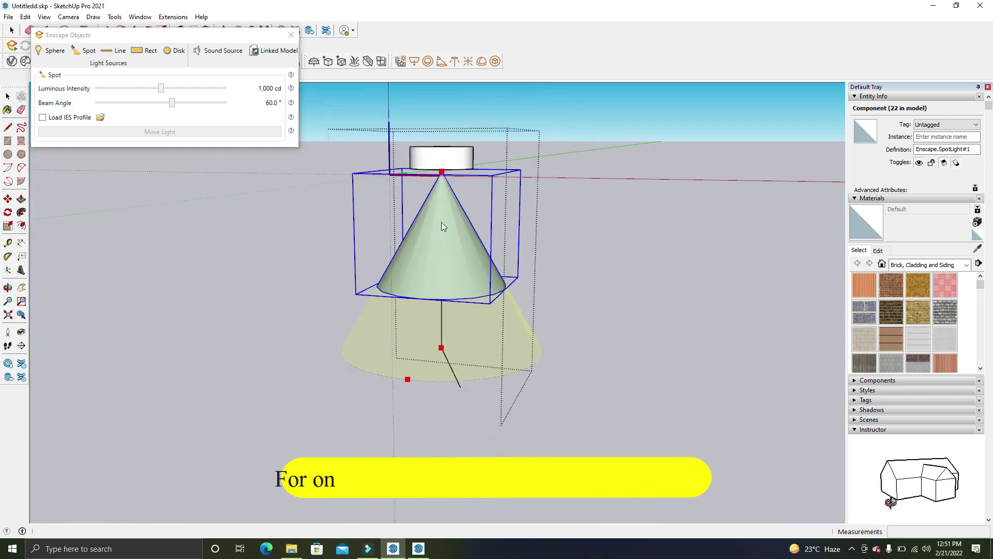
scroll(441, 259, down, 2)
scroll(445, 249, down, 2)
scroll(446, 219, up, 3)
scroll(445, 265, up, 3)
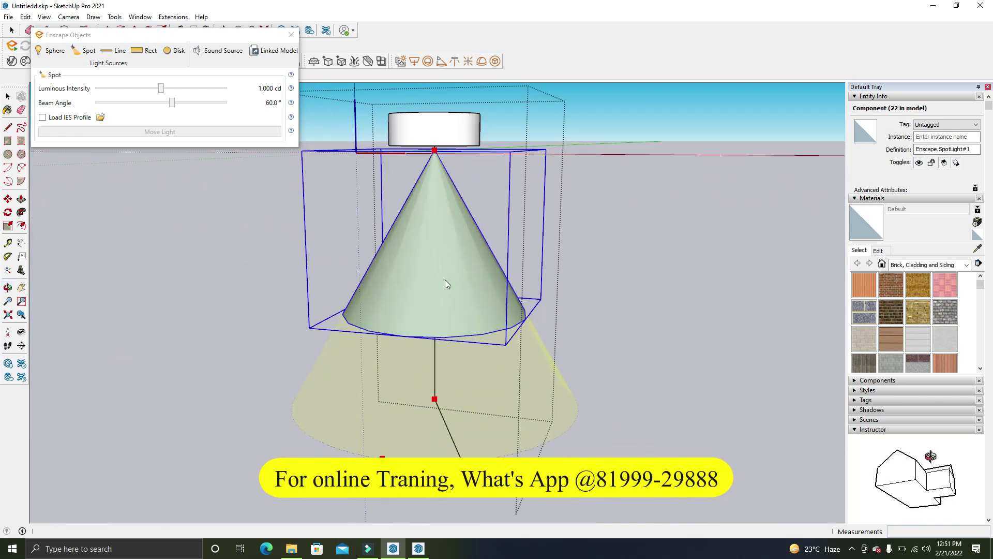
scroll(445, 282, up, 3)
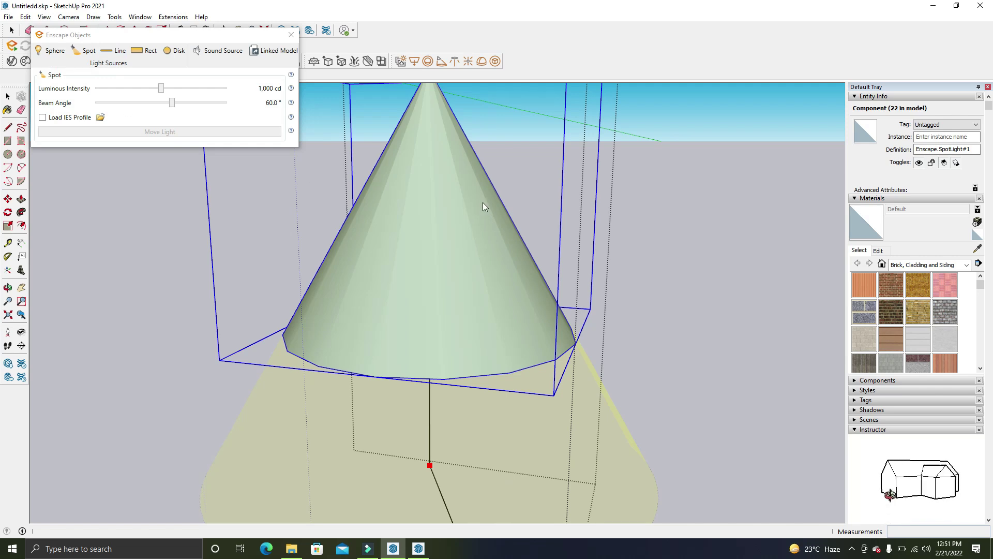
Enable Load IES Profile and load light.IES from Desktop > IES Light File
click(42, 118)
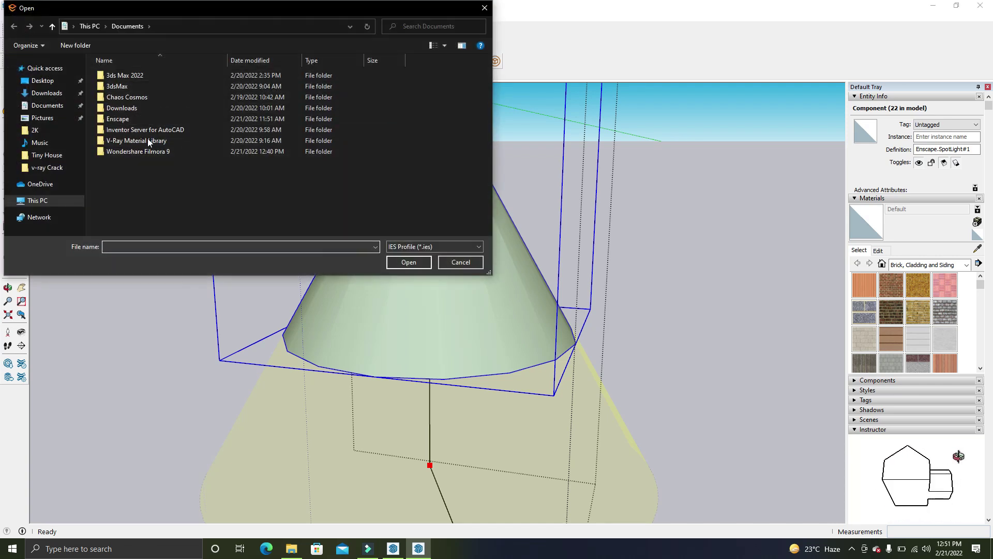
click(52, 26)
double_click(242, 85)
double_click(130, 89)
click(137, 76)
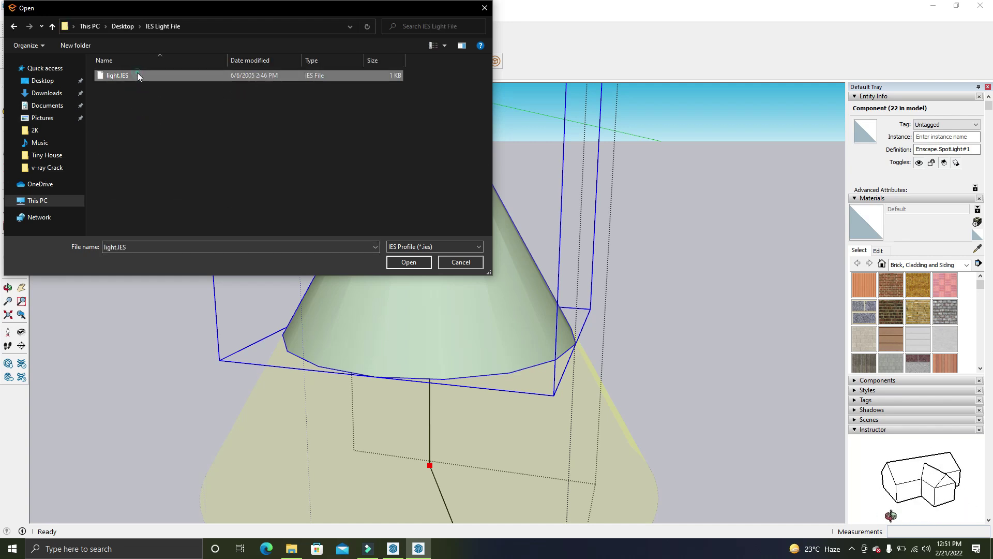
click(406, 262)
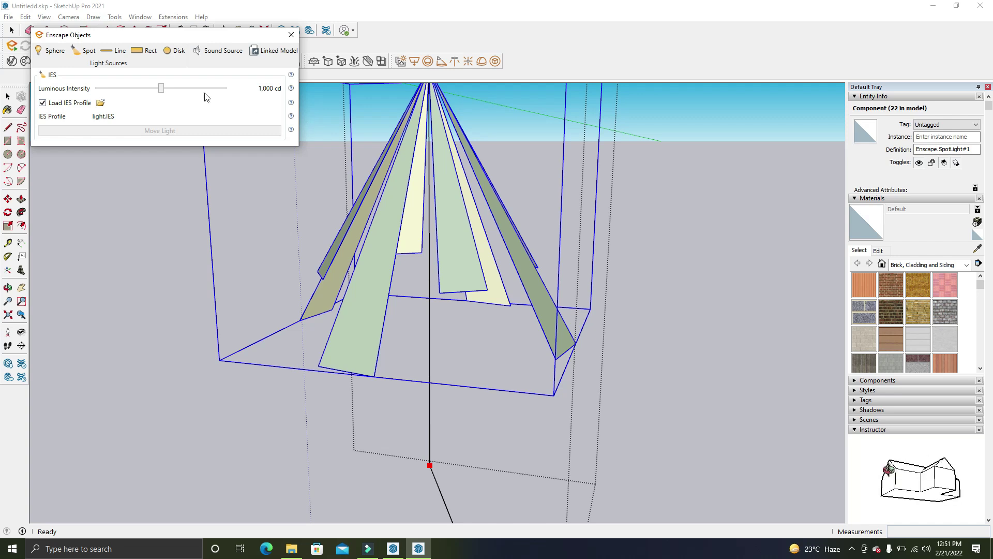
Toggle the IES profile off and on, reloading light.IES onto the spot light
click(42, 103)
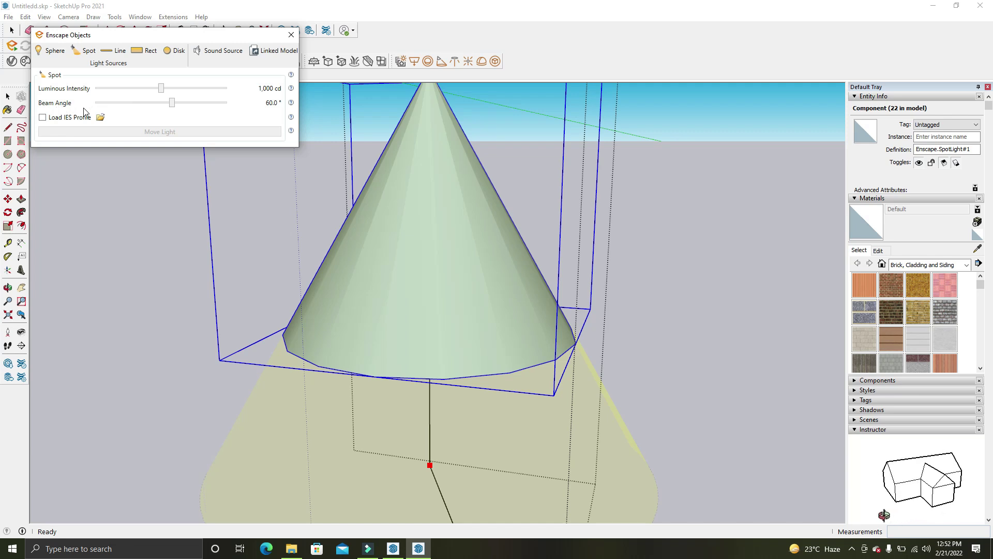
click(43, 118)
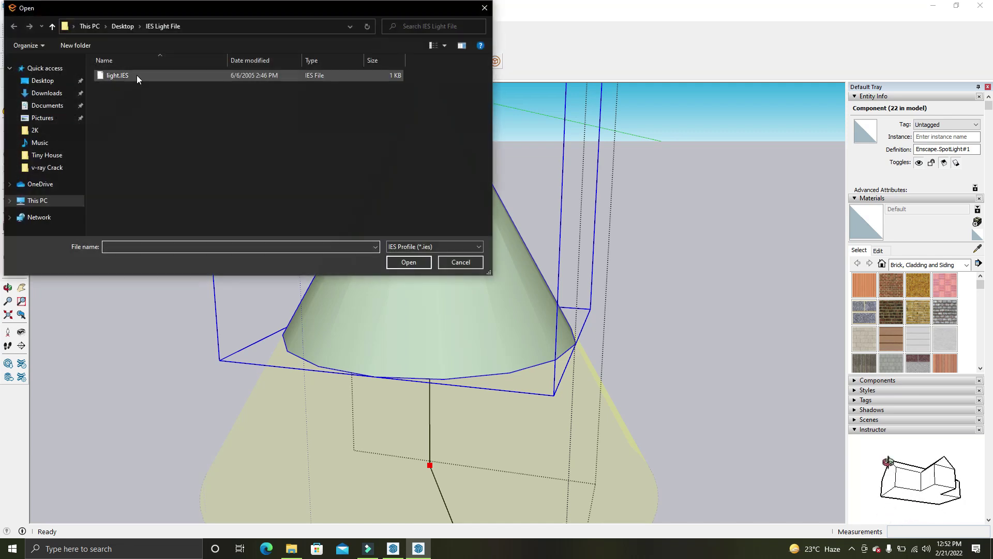
click(136, 77)
click(411, 267)
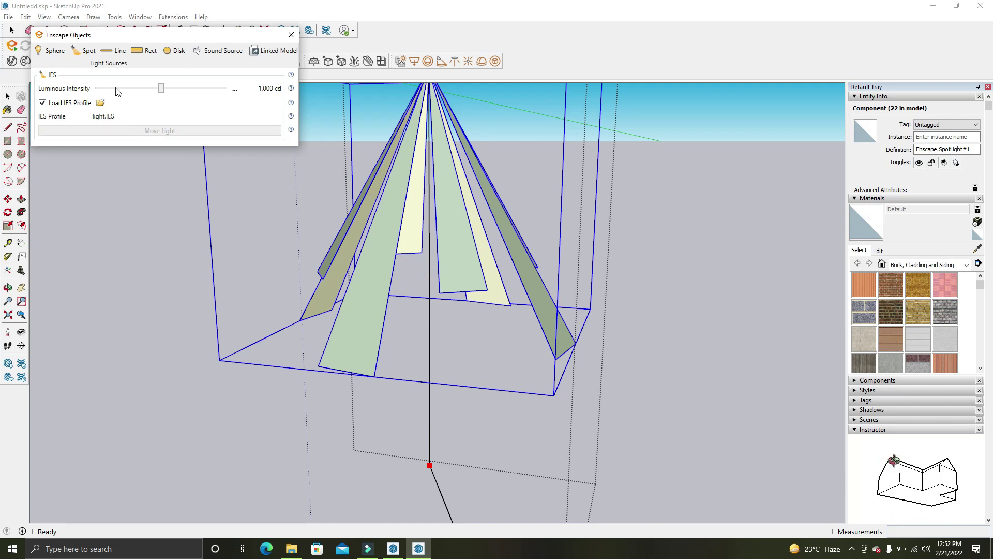
click(442, 207)
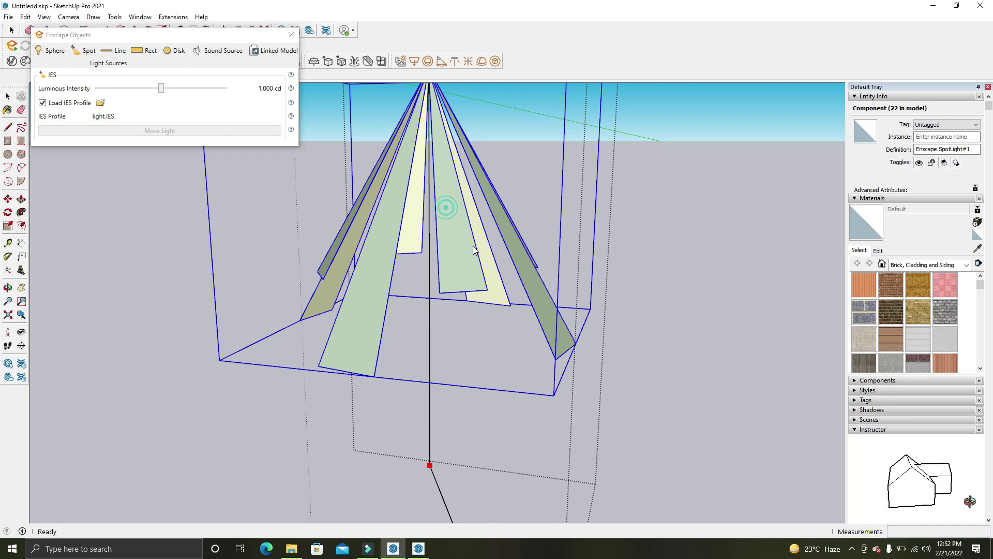
click(291, 35)
Switch the Materials tray collection from Brick to Colors
middle_drag(450, 200, 437, 160)
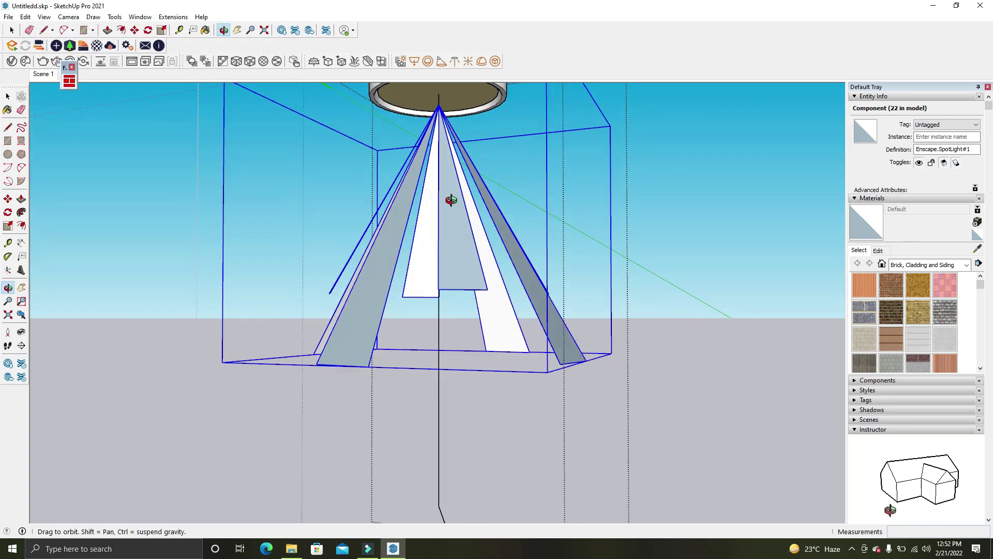
scroll(437, 160, up, 3)
scroll(461, 204, up, 3)
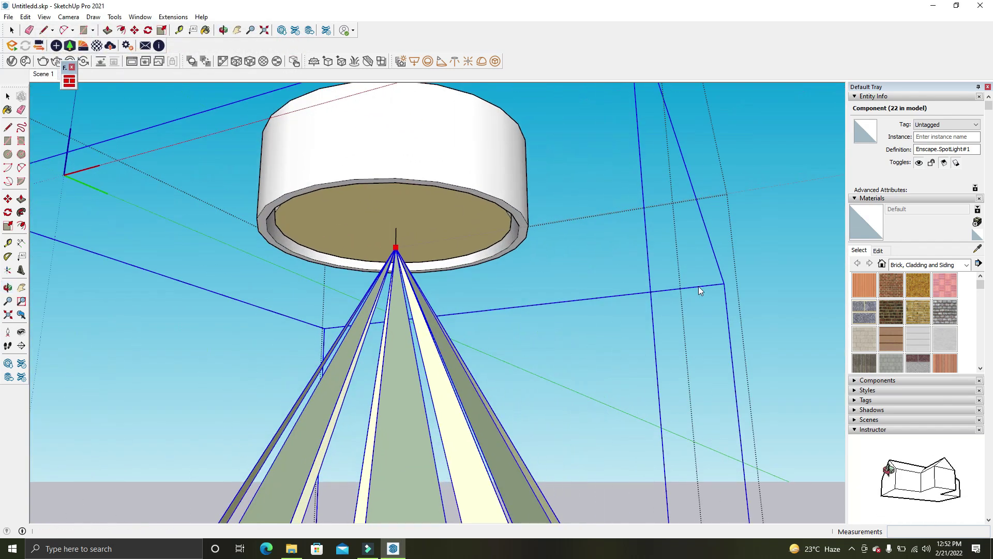
click(901, 265)
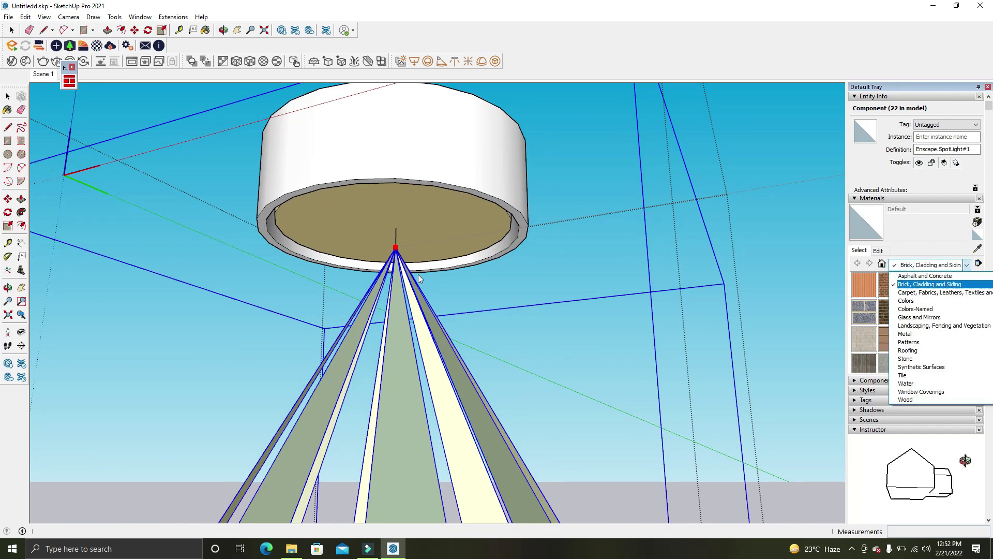
scroll(419, 278, down, 2)
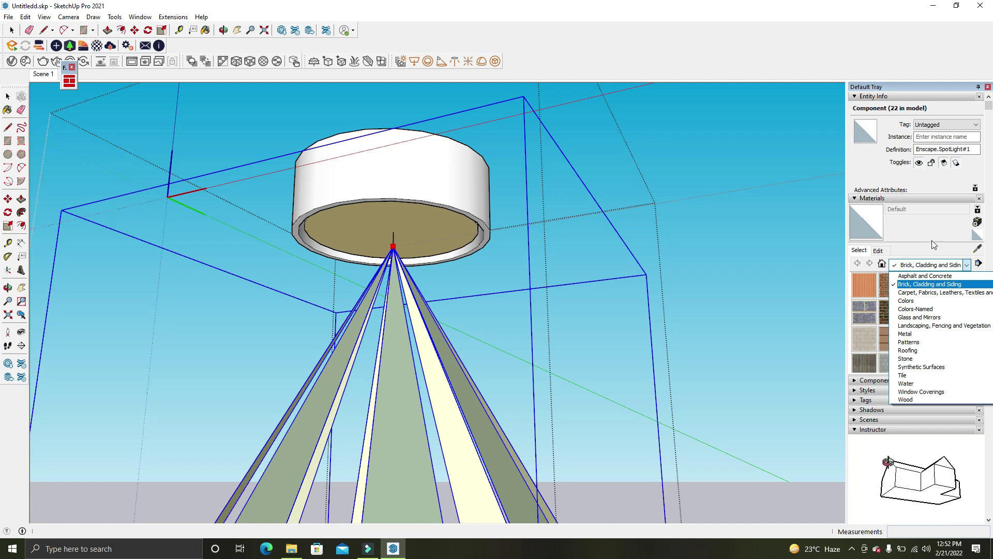
click(917, 272)
scroll(905, 249, down, 2)
scroll(897, 222, down, 2)
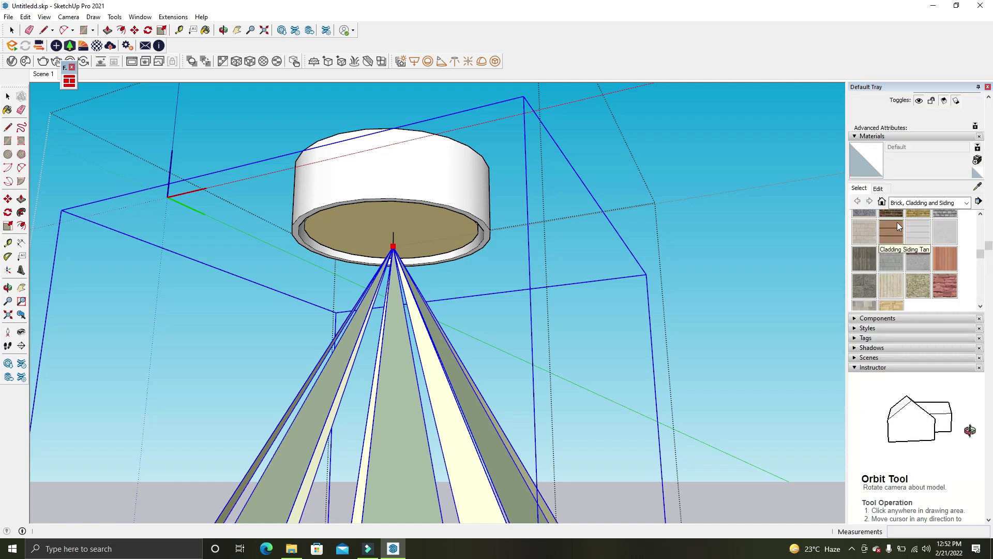
click(966, 202)
click(913, 243)
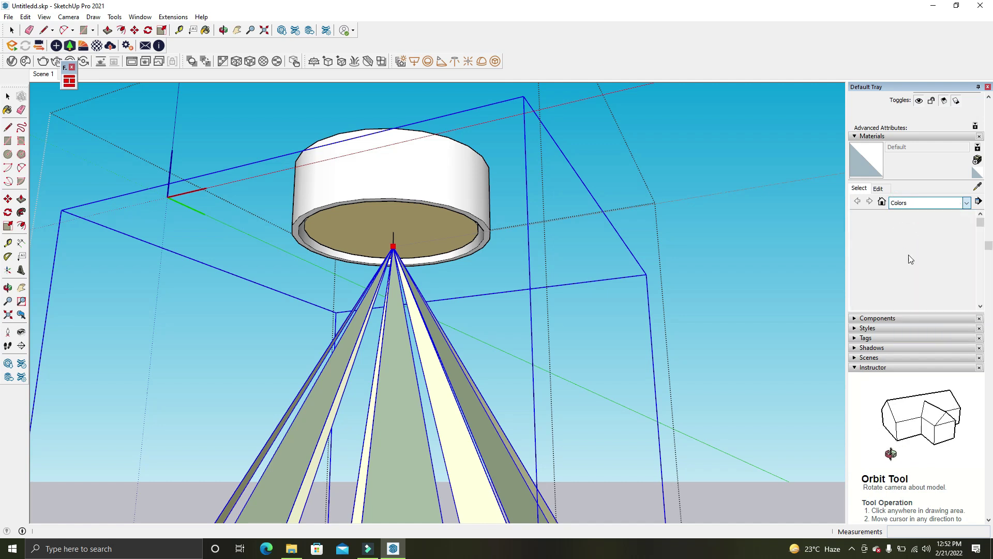
Pick Color D01 and paint the light's bottom disc with it
scroll(908, 255, down, 3)
scroll(909, 254, down, 3)
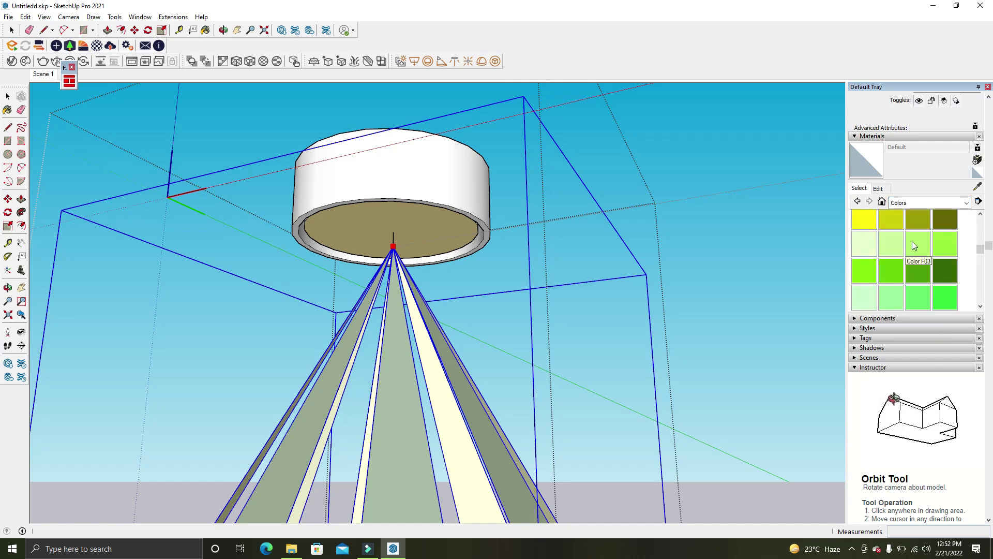
scroll(911, 241, up, 2)
click(869, 261)
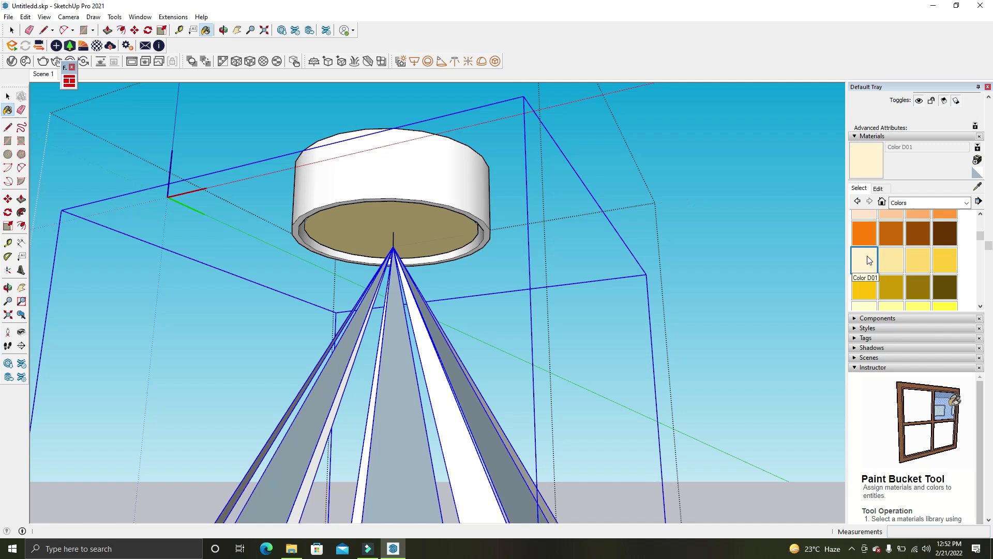
scroll(439, 225, up, 2)
key(space)
click(434, 230)
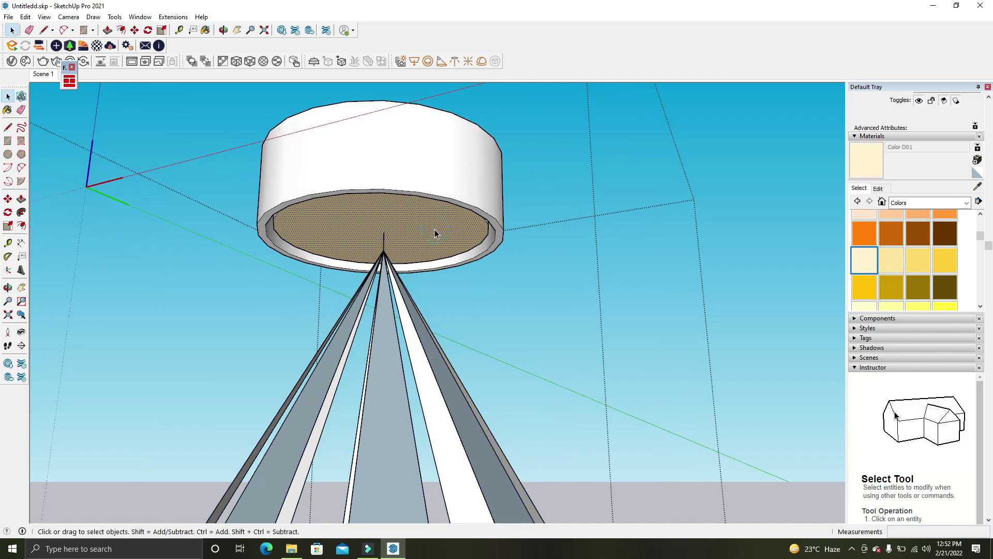
scroll(435, 234, up, 2)
key(b)
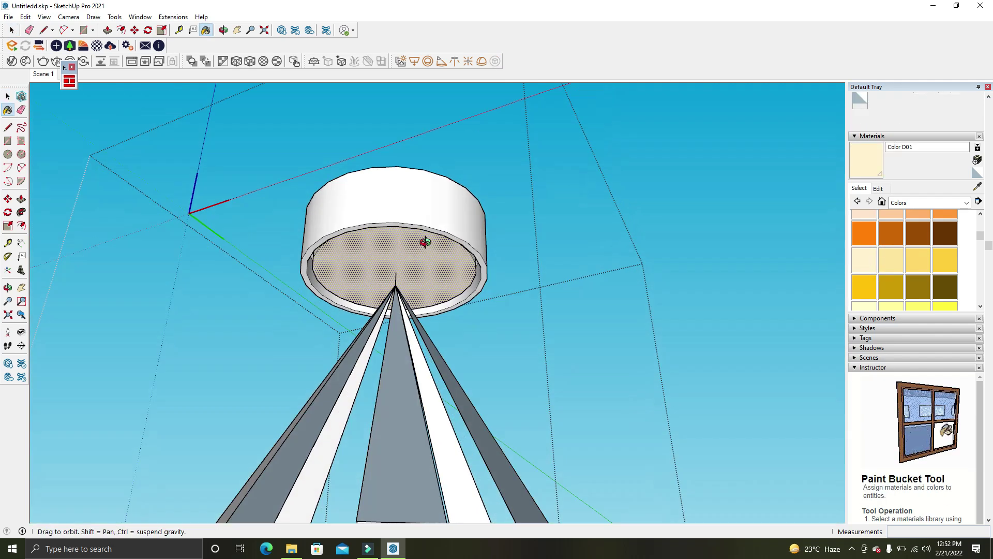
middle_drag(435, 295, 392, 216)
scroll(412, 270, up, 2)
scroll(414, 269, up, 2)
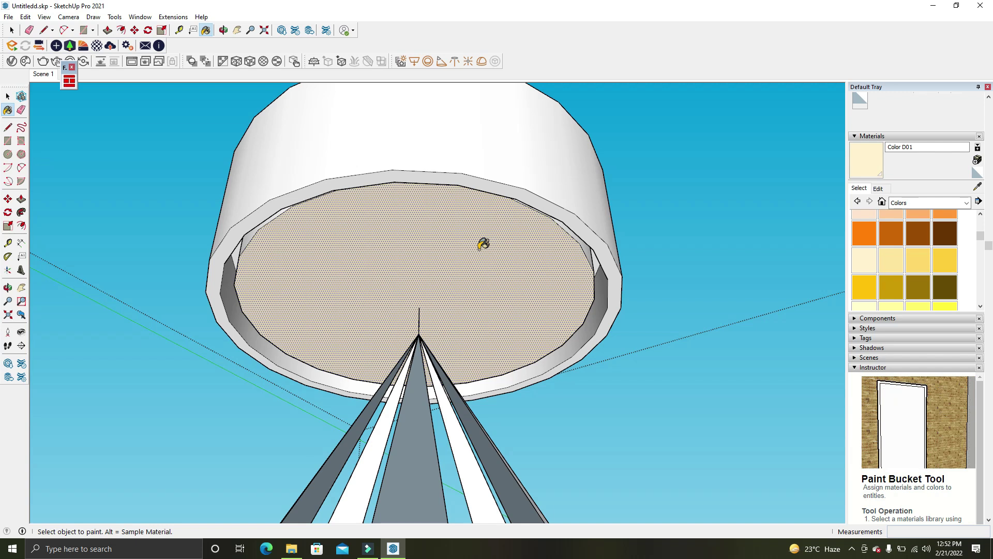
Select the bottom face, sample its Color D01 material, and clear the selection
click(920, 148)
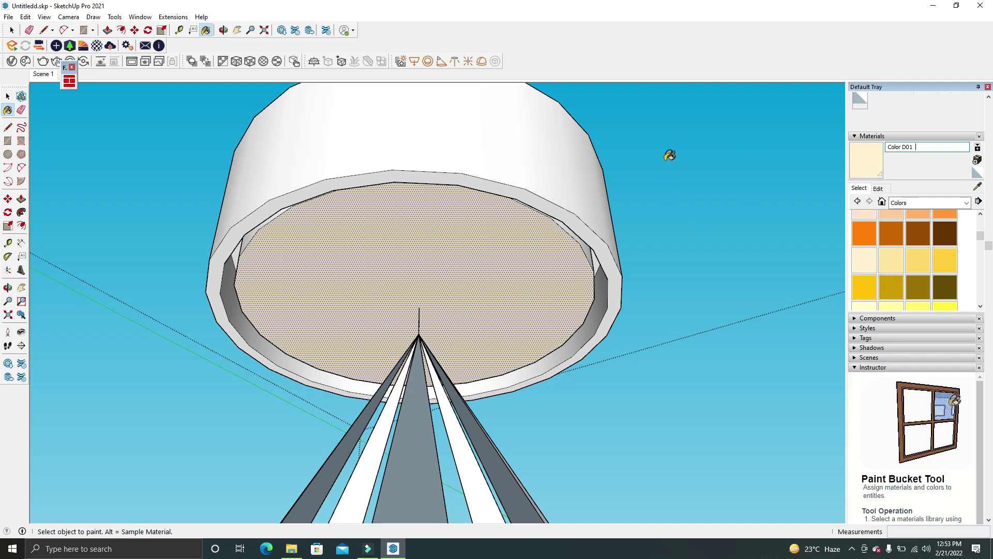
key(space)
click(665, 160)
click(371, 255)
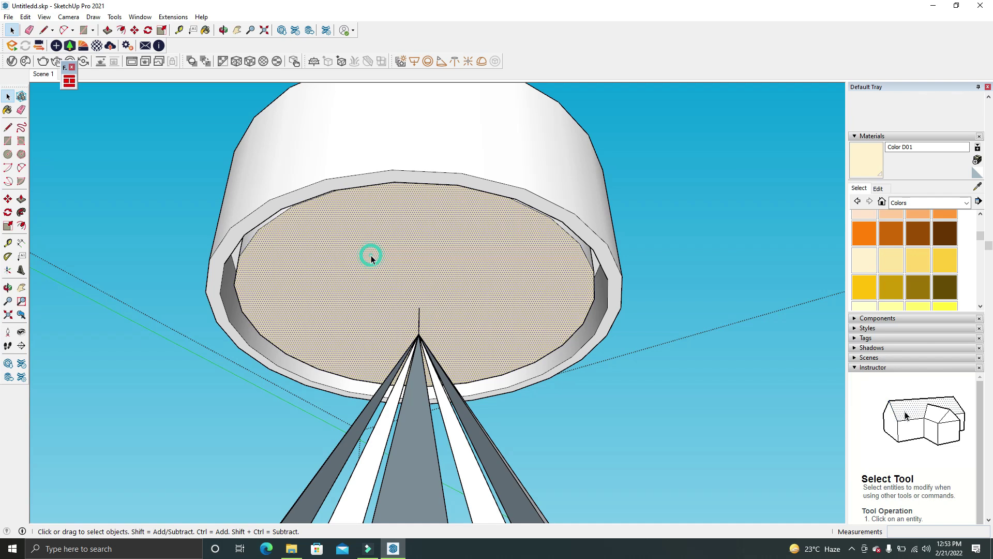
key(b)
alt+click(381, 233)
key(space)
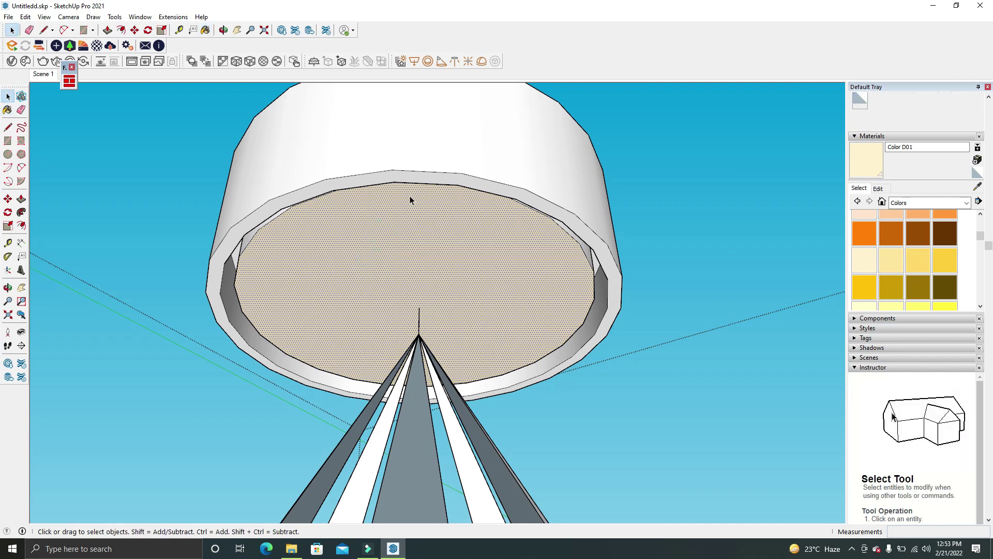
click(157, 98)
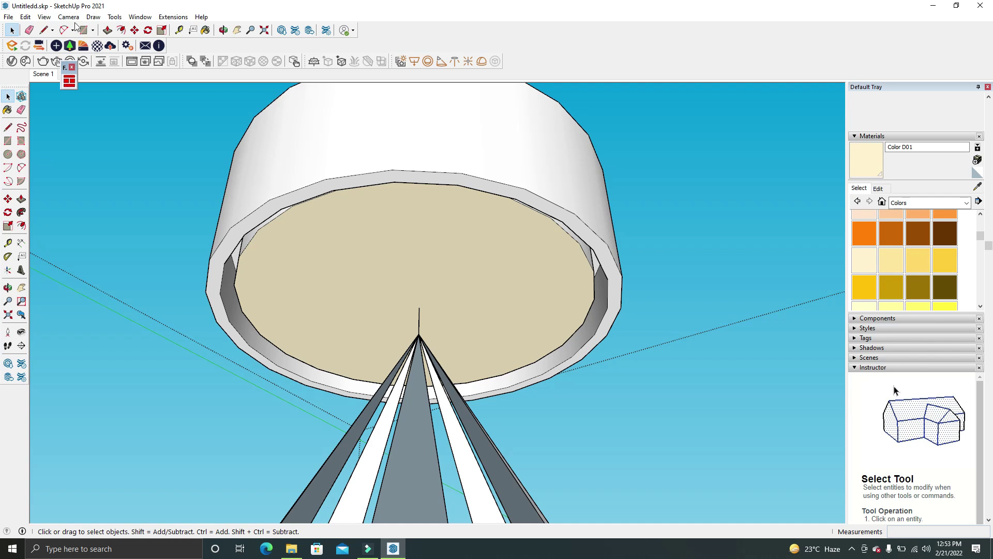
Make Color D01 a Self-illuminated Enscape material at 5,000 cd/m² and show the render
click(99, 47)
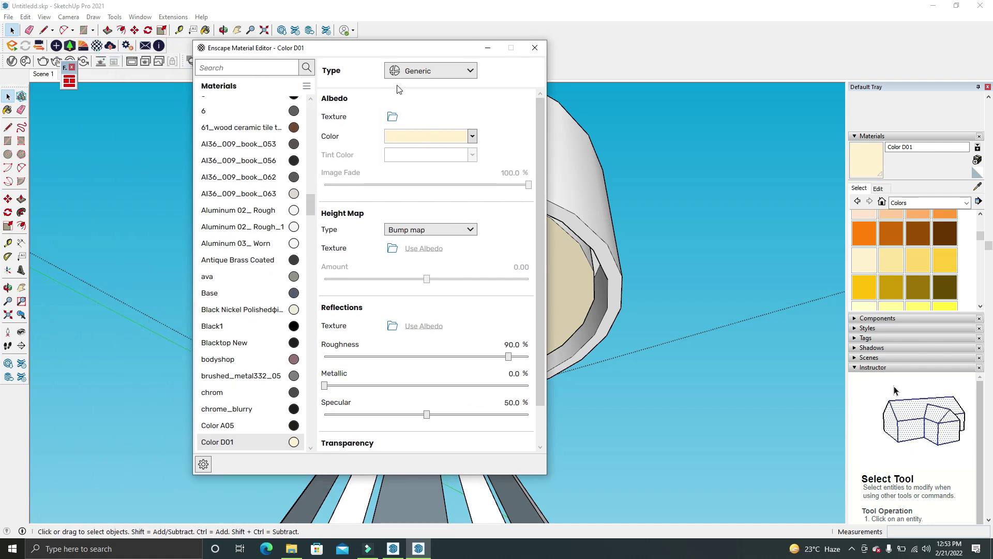
click(424, 74)
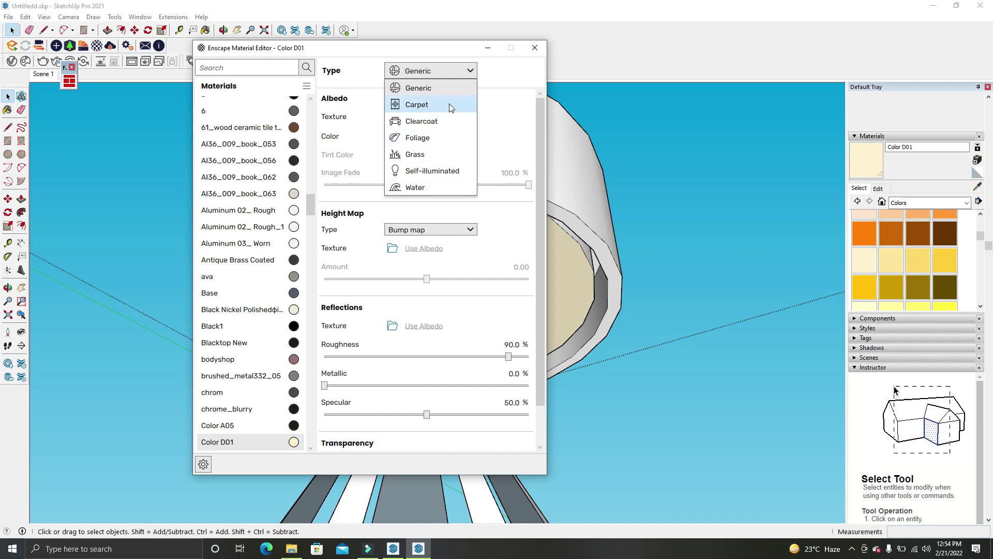
click(451, 174)
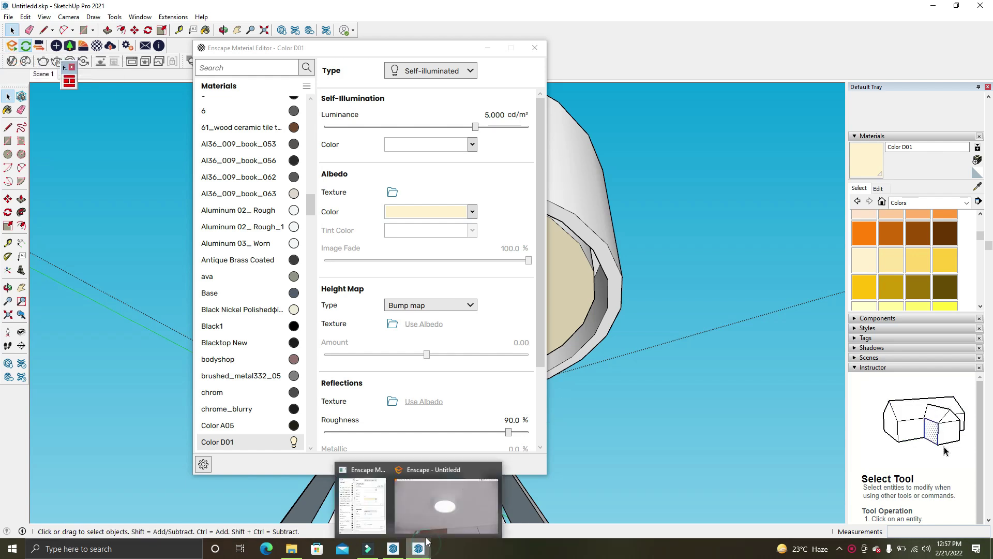
mouse_move(418, 549)
click(439, 510)
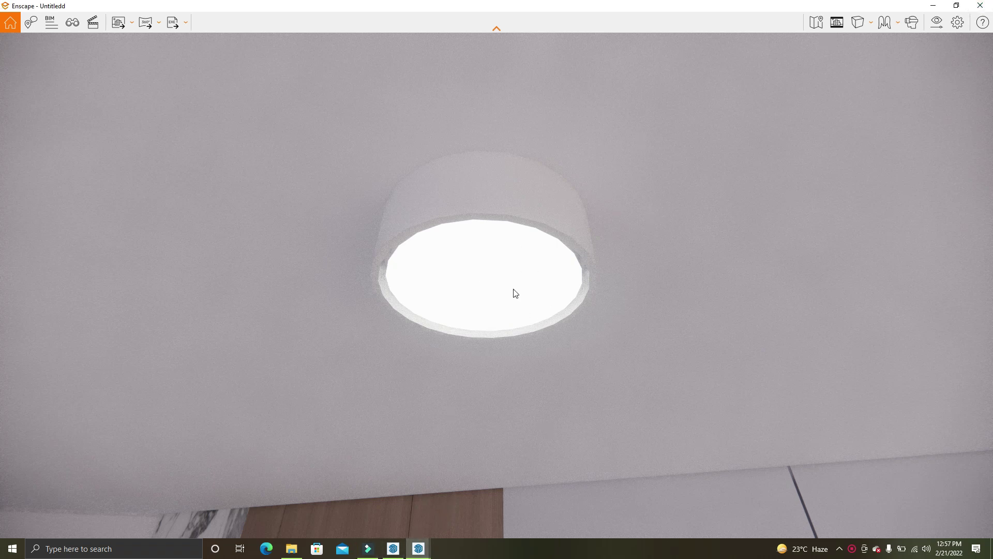
Look around the kitchen render and shift the time of day to evening
drag(488, 290, 489, 83)
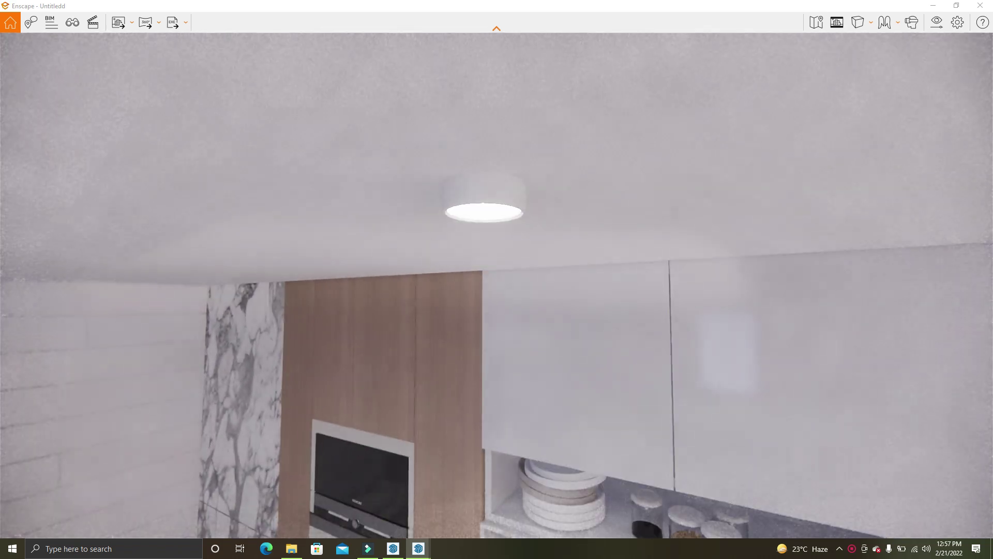
drag(489, 290, 488, 103)
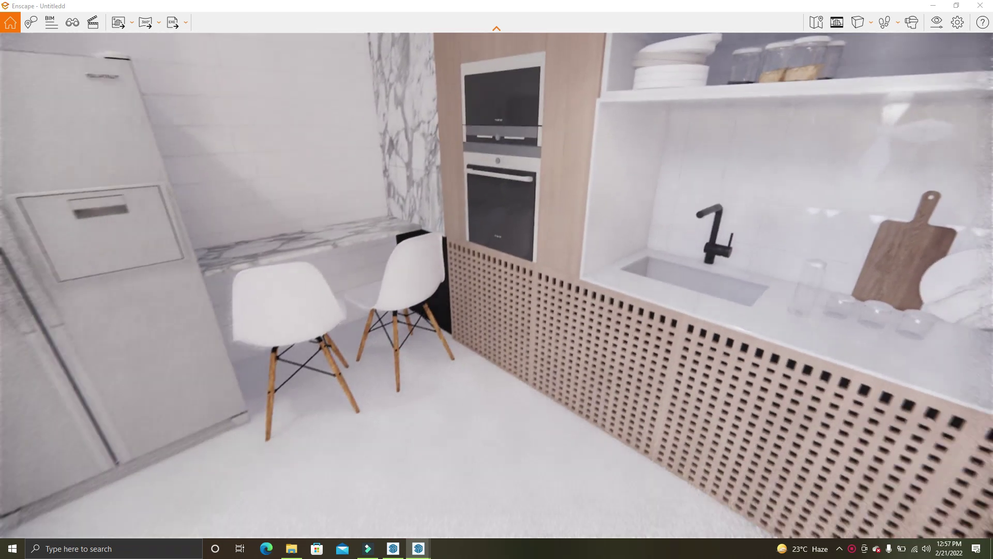
drag(488, 280, 595, 414)
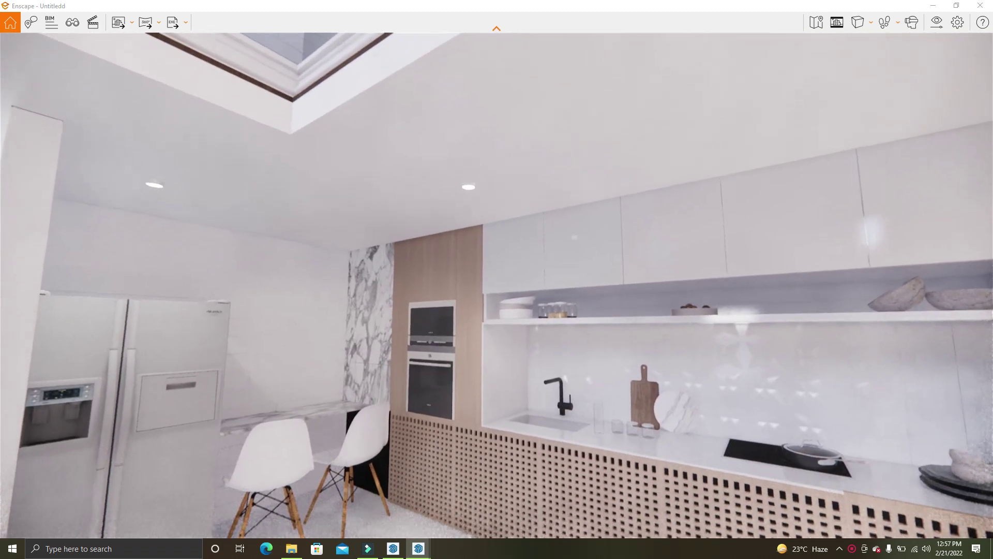
drag(465, 311, 465, 164)
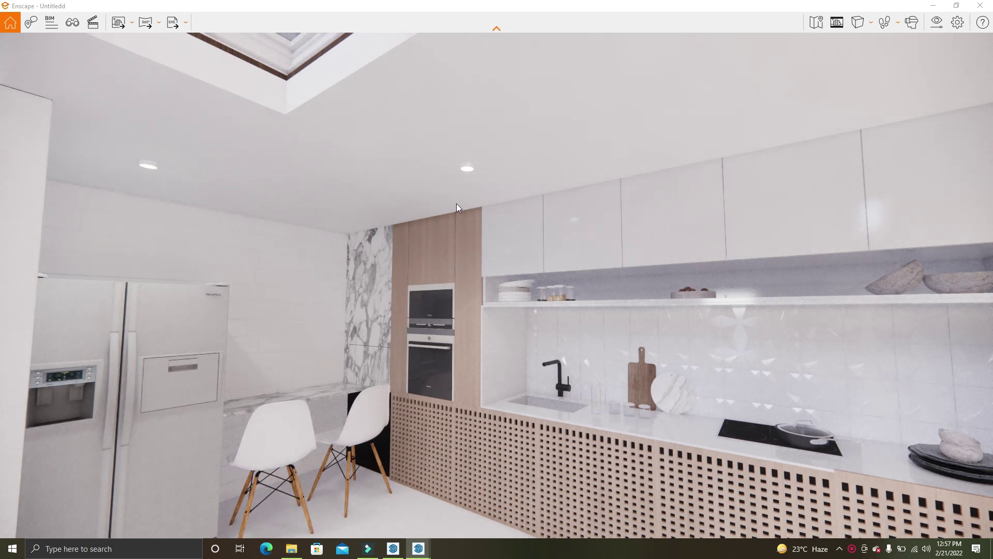
mouse_move(436, 232)
shift+right_down()
mouse_move(465, 231)
mouse_move(433, 35)
shift+right_up()
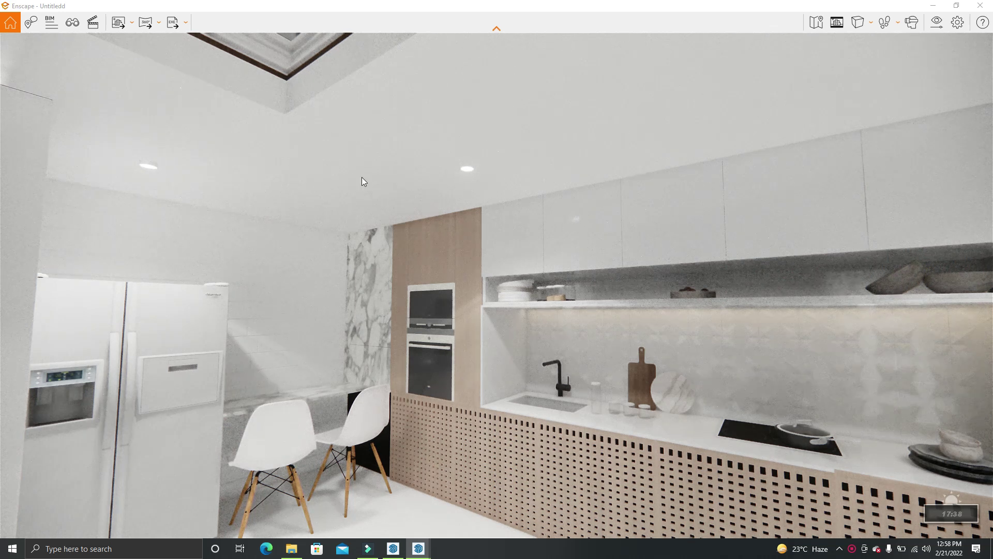
shift+right_drag(506, 260, 548, 260)
Turn toward the living room and dim Color D01's luminance to 1 cd/m²
drag(569, 476, 497, 476)
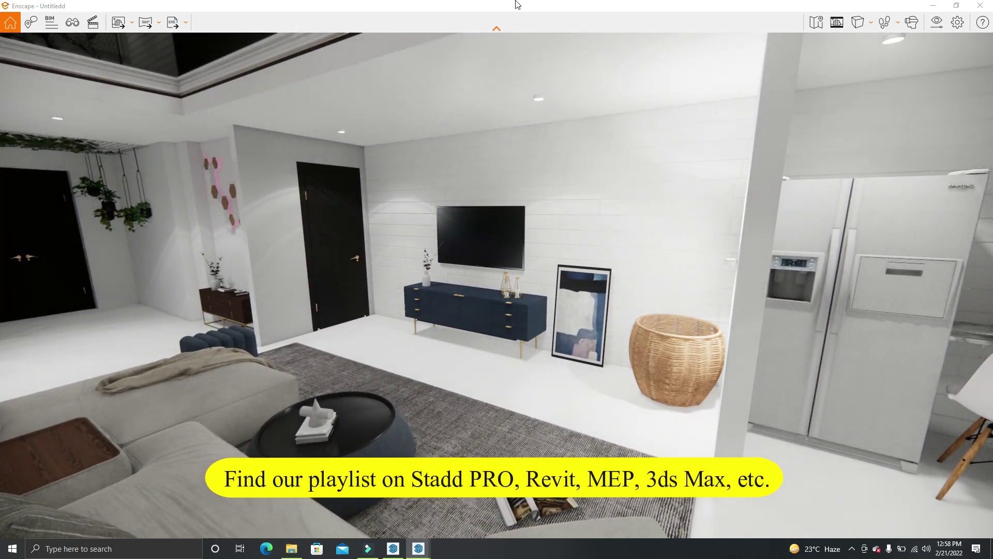
drag(585, 361, 532, 252)
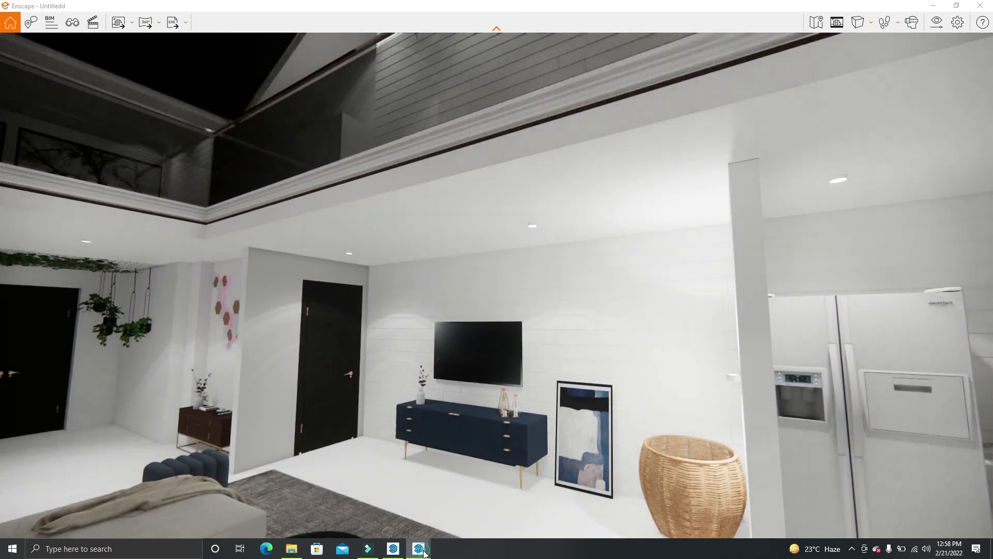
click(386, 501)
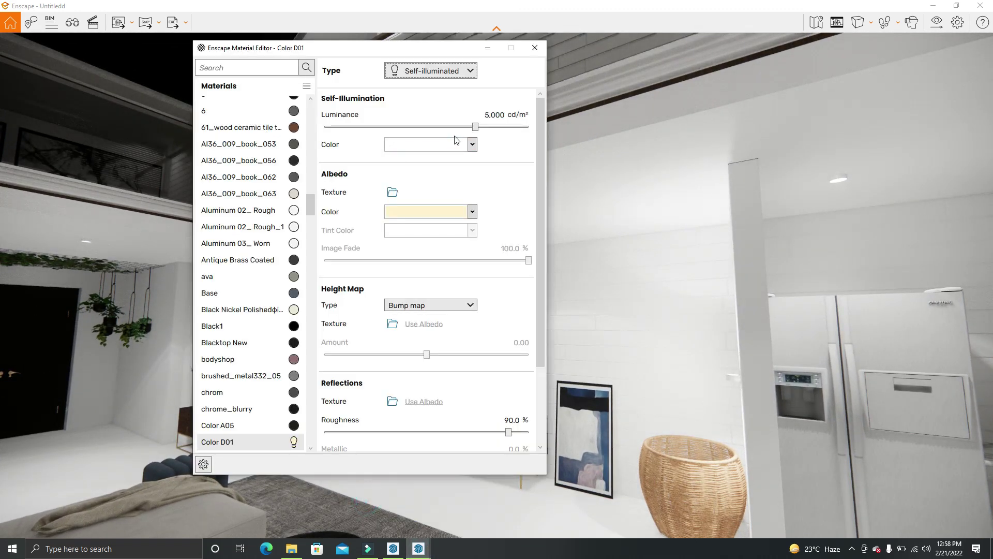
drag(475, 127, 324, 126)
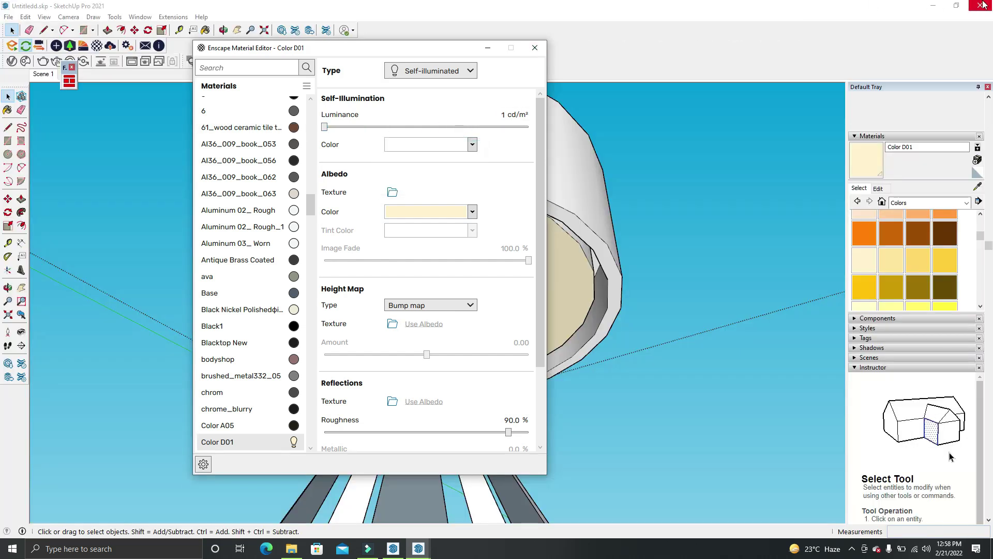
Move SketchUp aside and raise Color D01's luminance from 1 to about 1,263 cd/m²
click(956, 5)
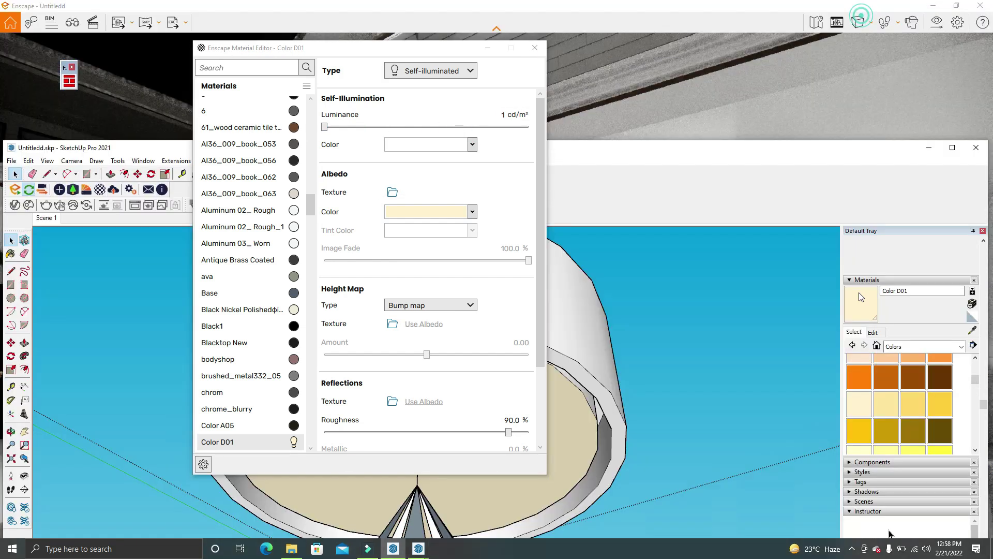
drag(404, 49, 237, 60)
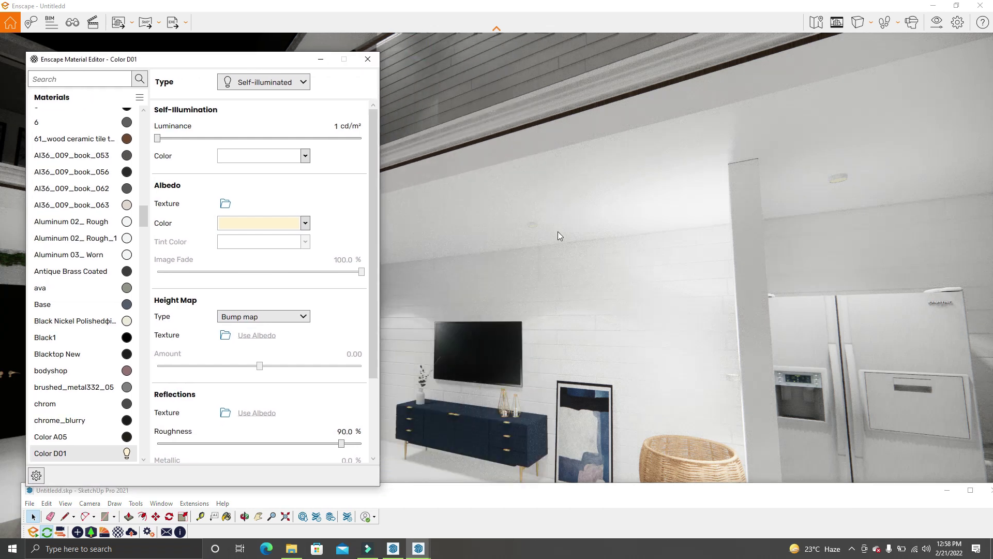
mouse_move(559, 236)
right_down()
mouse_move(482, 228)
mouse_move(449, 176)
right_up()
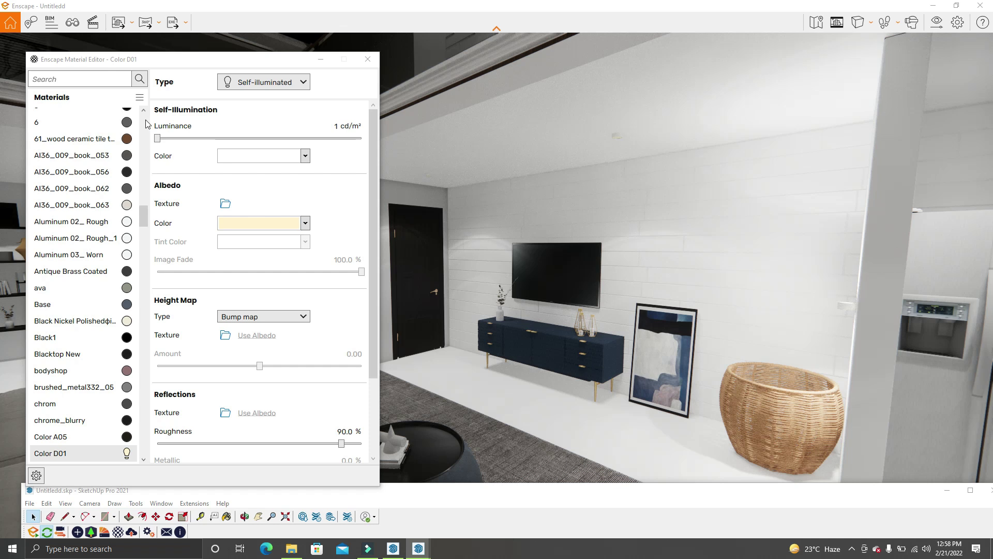
drag(158, 138, 191, 139)
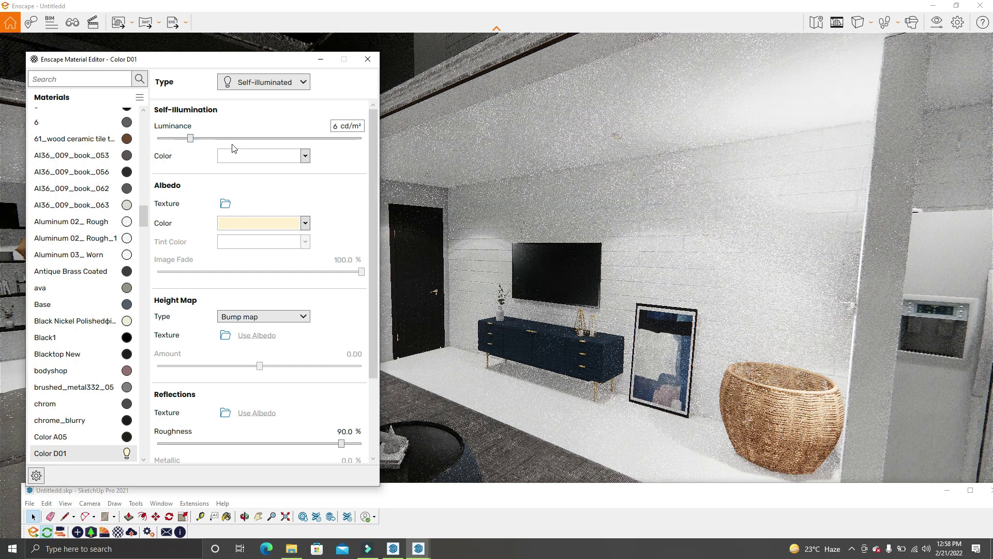
drag(191, 138, 284, 144)
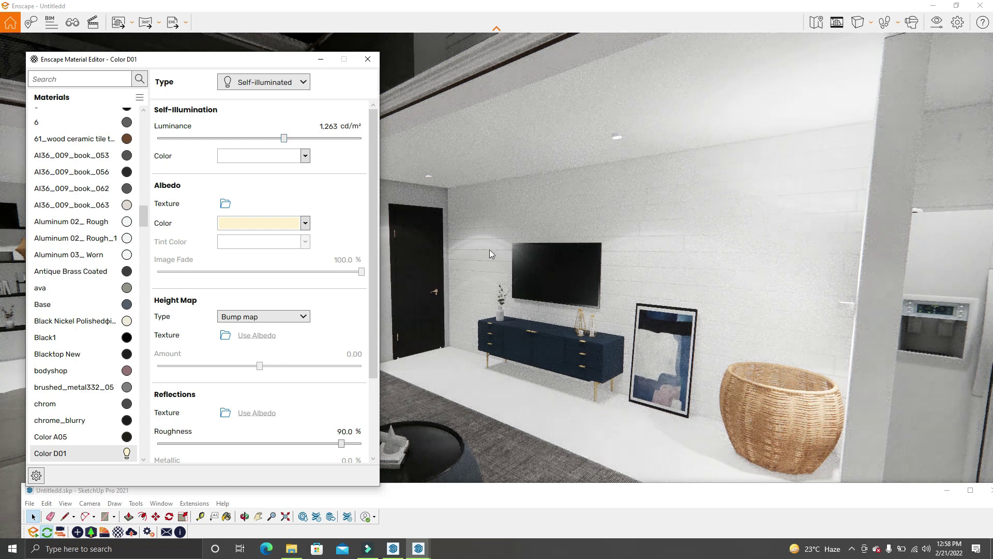
drag(505, 501, 485, 386)
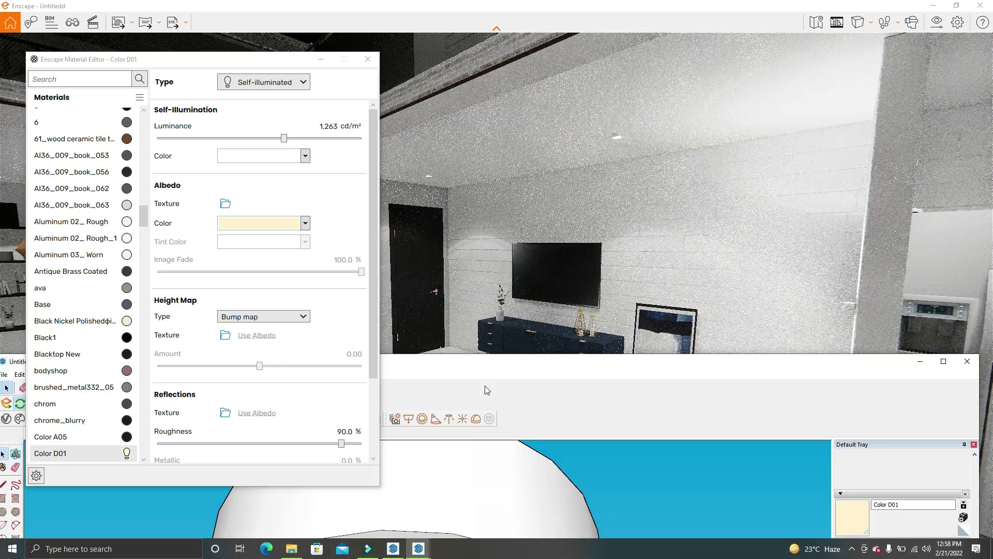
drag(590, 365, 580, 220)
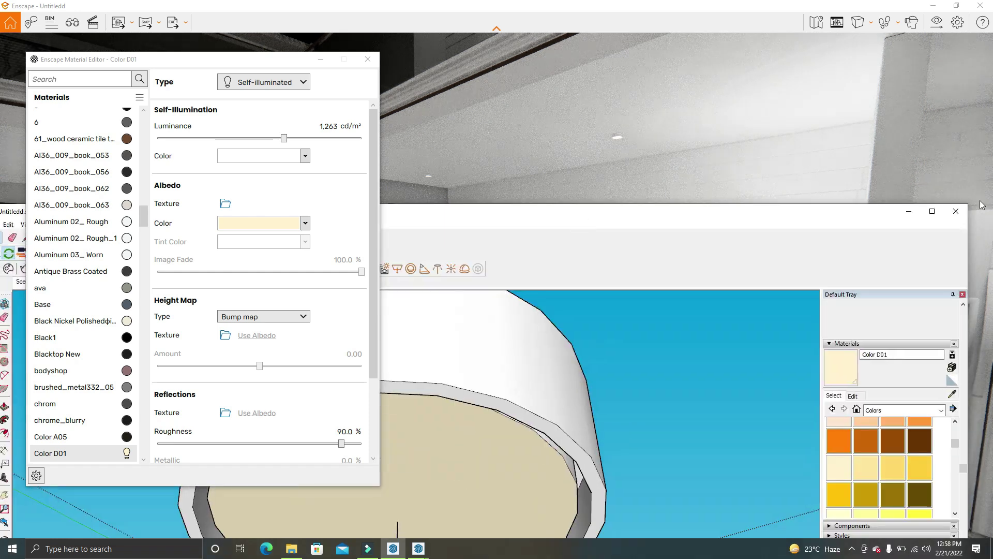
drag(835, 214, 835, 486)
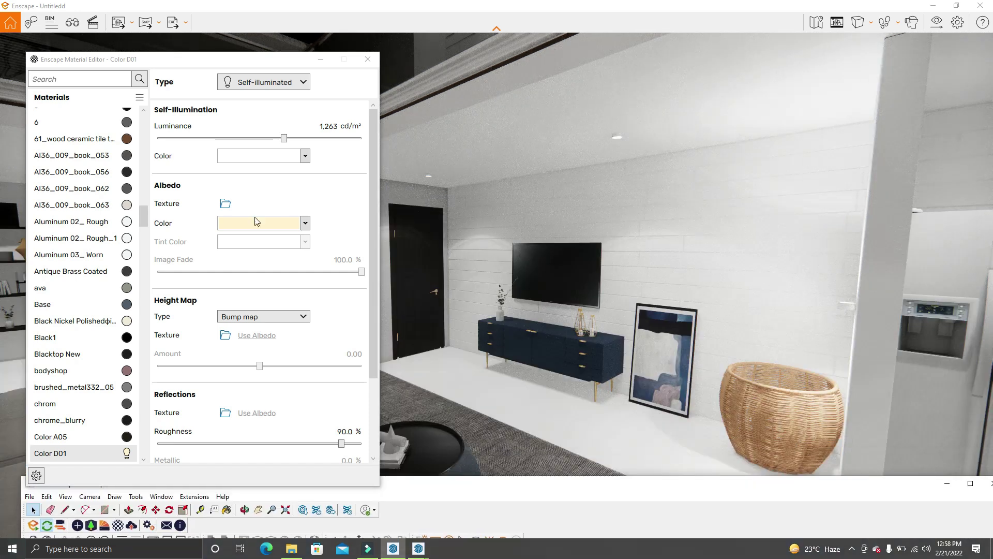
Set Color D01's self-illumination colour to yellow with luminance about 1,091 cd/m²
click(306, 157)
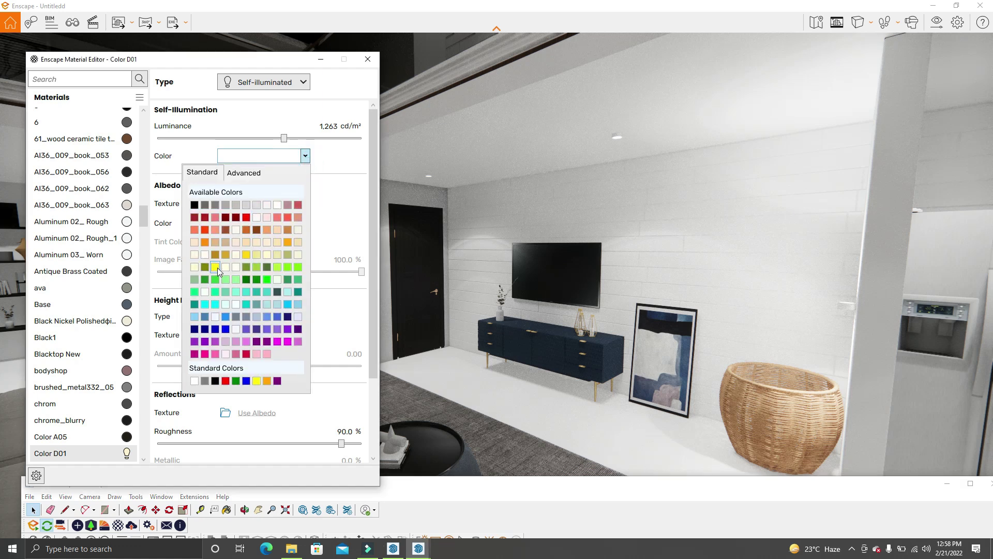
click(215, 267)
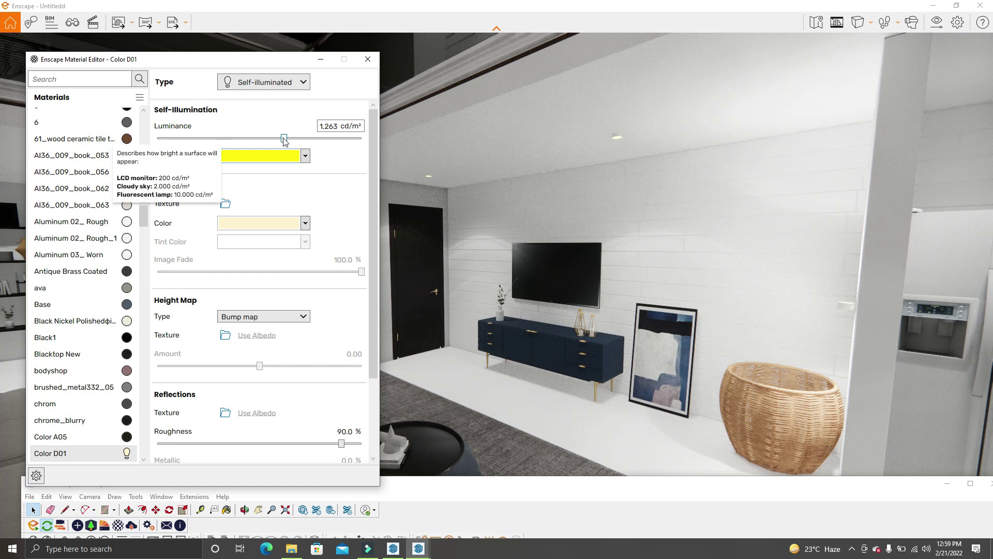
drag(283, 138, 235, 139)
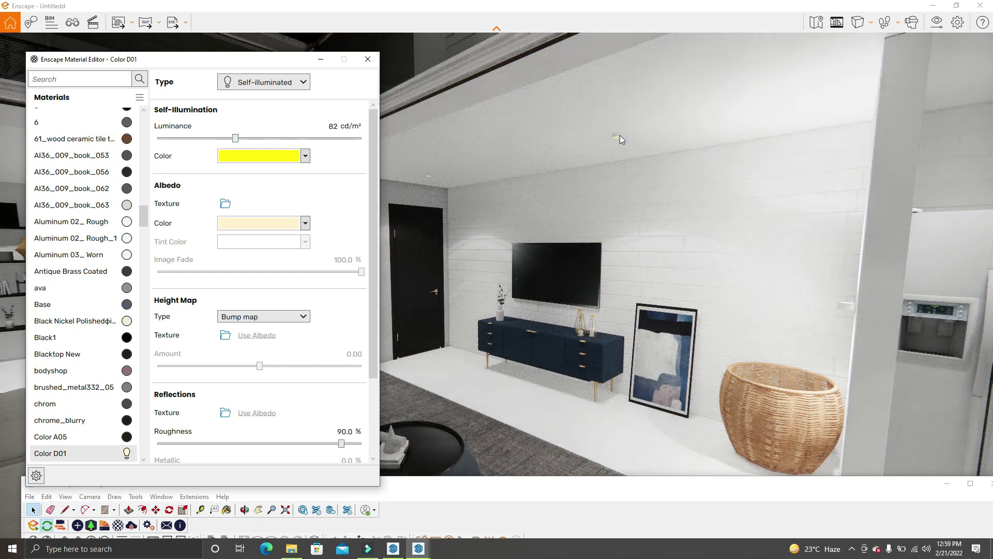
drag(235, 138, 282, 139)
Maximize SketchUp and paint the light-cone panels with Color D03
click(321, 59)
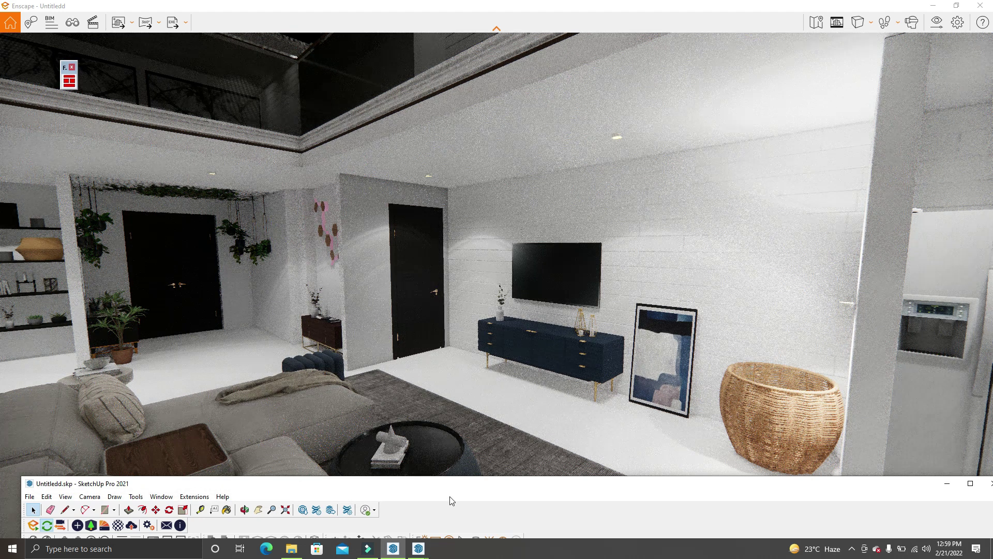
drag(443, 483, 370, 183)
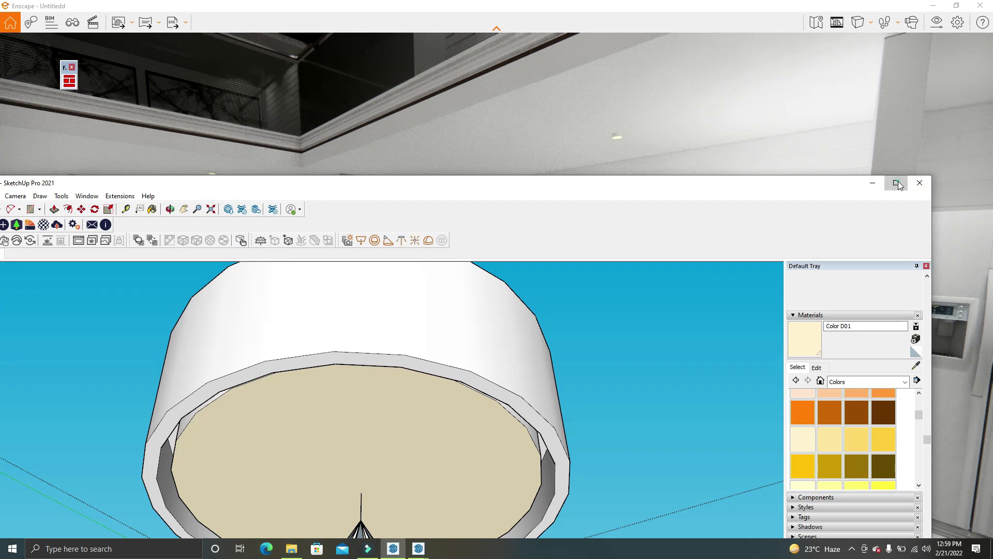
click(896, 183)
scroll(519, 142, down, 3)
scroll(507, 174, down, 2)
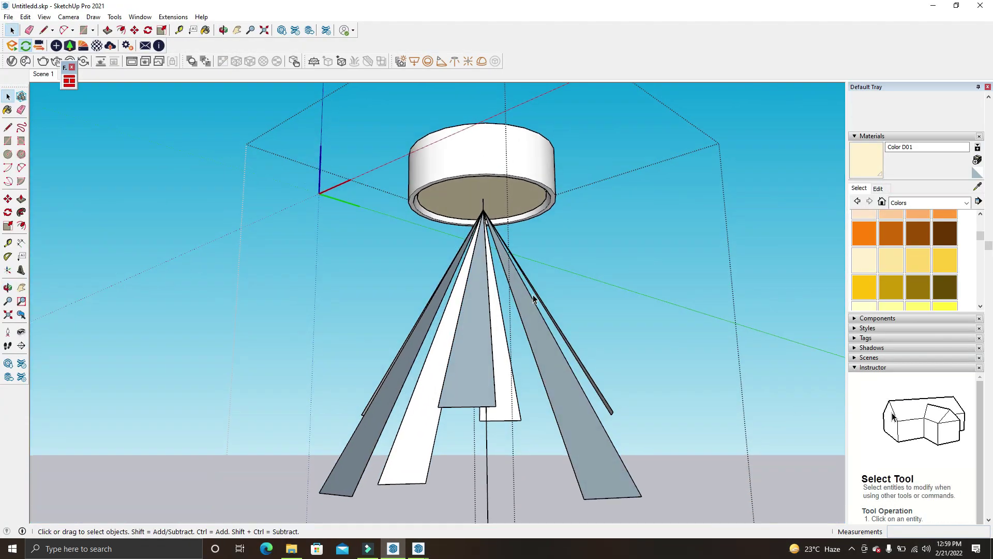
scroll(533, 294, up, 3)
click(913, 259)
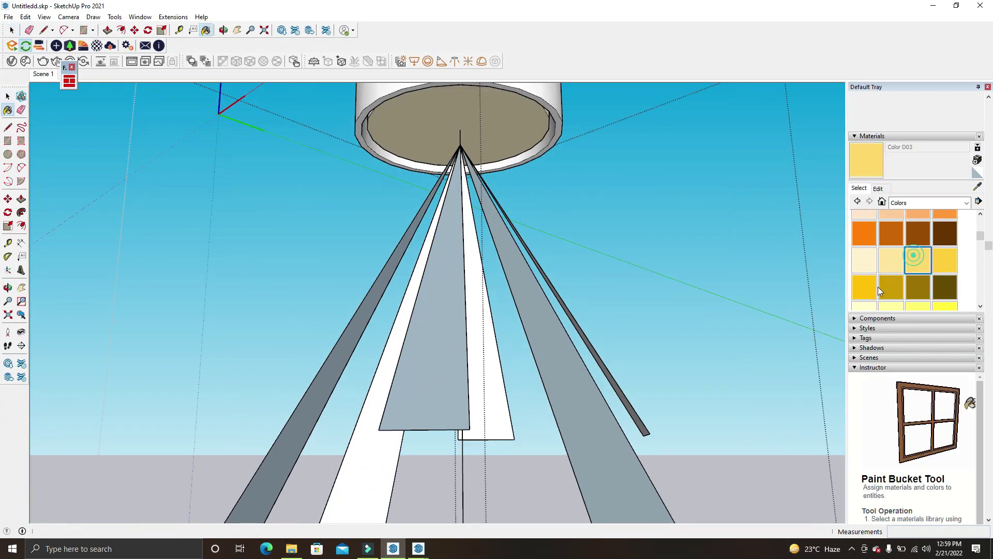
click(530, 294)
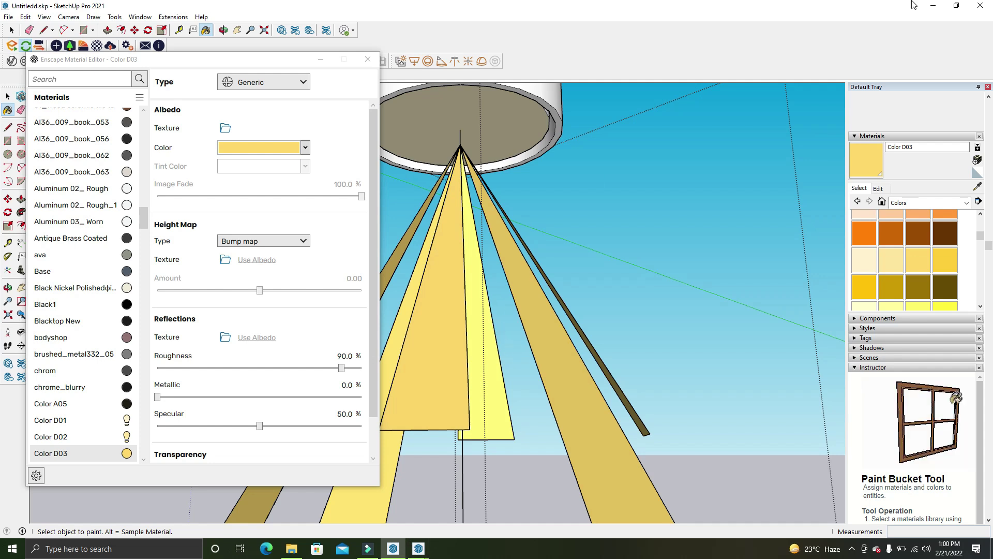
Shrink SketchUp beside the render and close Color D03's material settings
double_click(914, 5)
drag(680, 189, 706, 91)
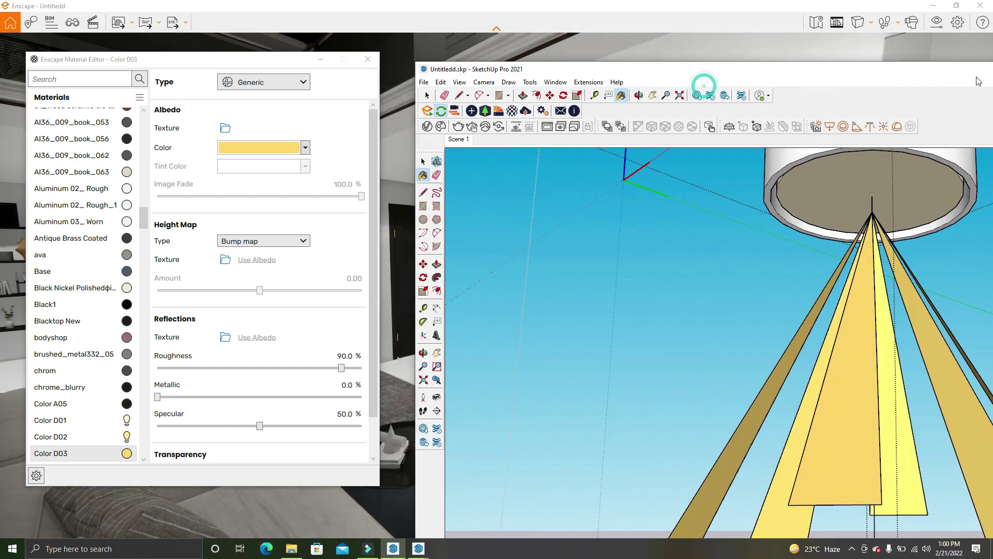
mouse_move(706, 91)
mouse_down()
mouse_move(789, 248)
mouse_move(522, 107)
mouse_move(114, 161)
mouse_up()
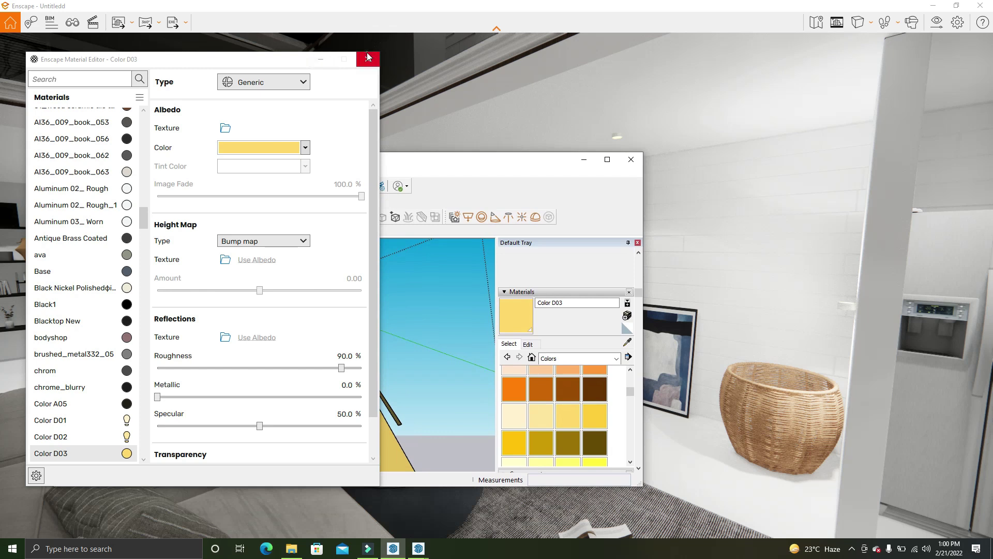
click(368, 56)
Paint the whole light-cone group with blue Color I04
drag(412, 165, 257, 105)
scroll(401, 348, down, 3)
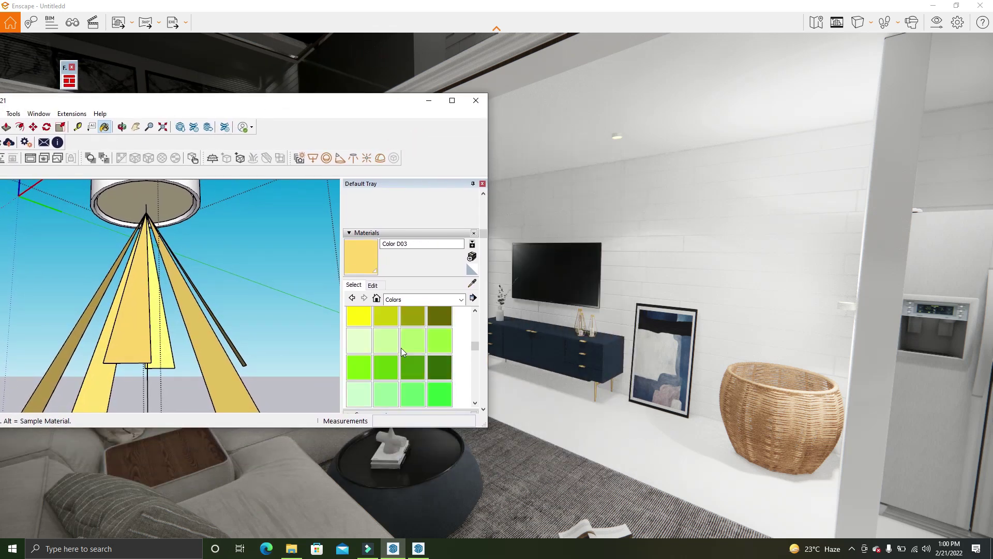
scroll(402, 347, down, 3)
click(437, 378)
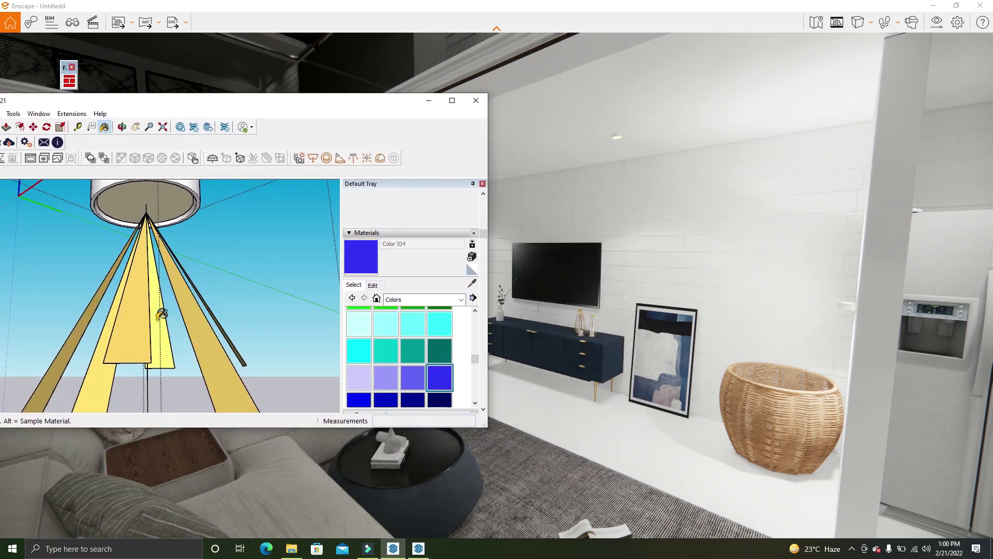
click(133, 317)
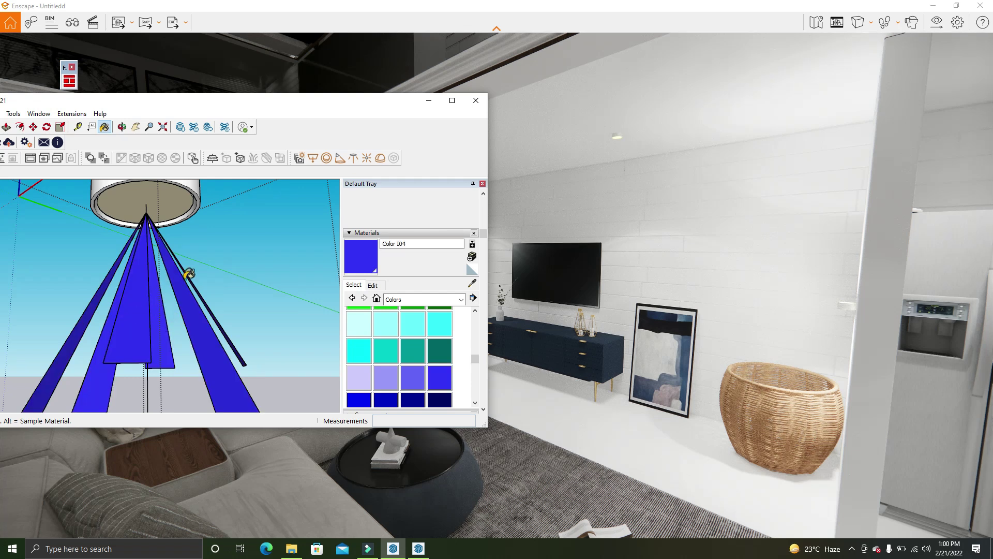
middle_drag(189, 274, 187, 295)
click(136, 316)
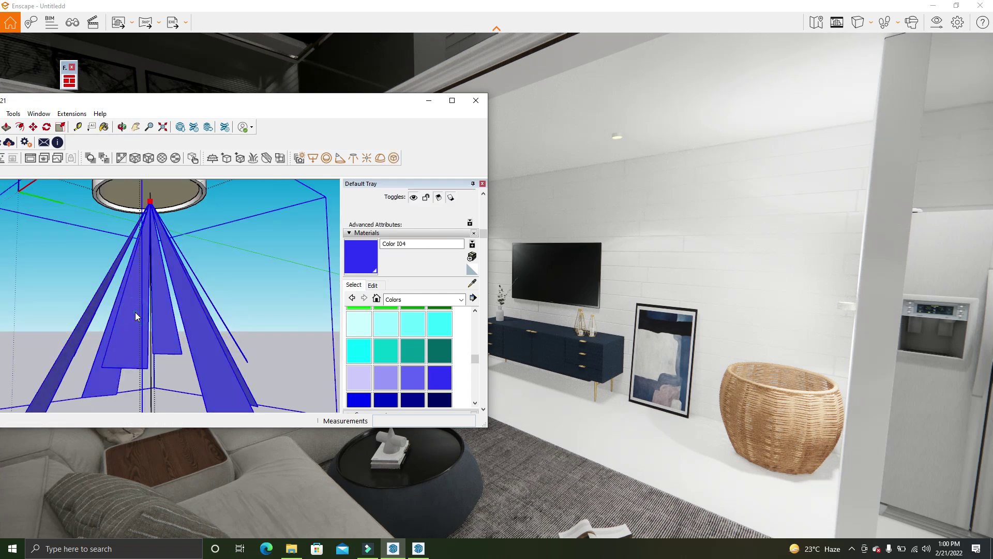
key(b)
click(195, 271)
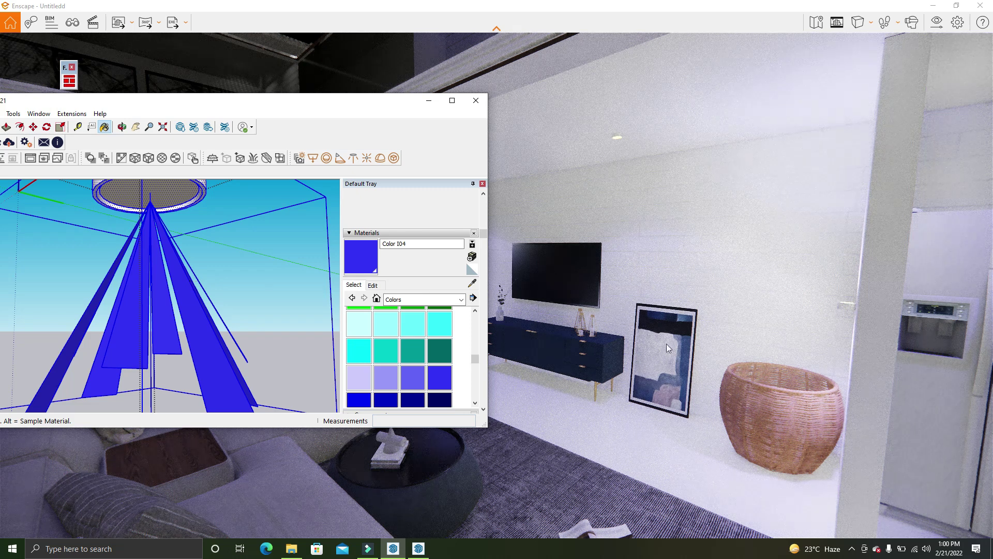
Hide SketchUp to check the bluish Enscape render, then bring it back
click(428, 100)
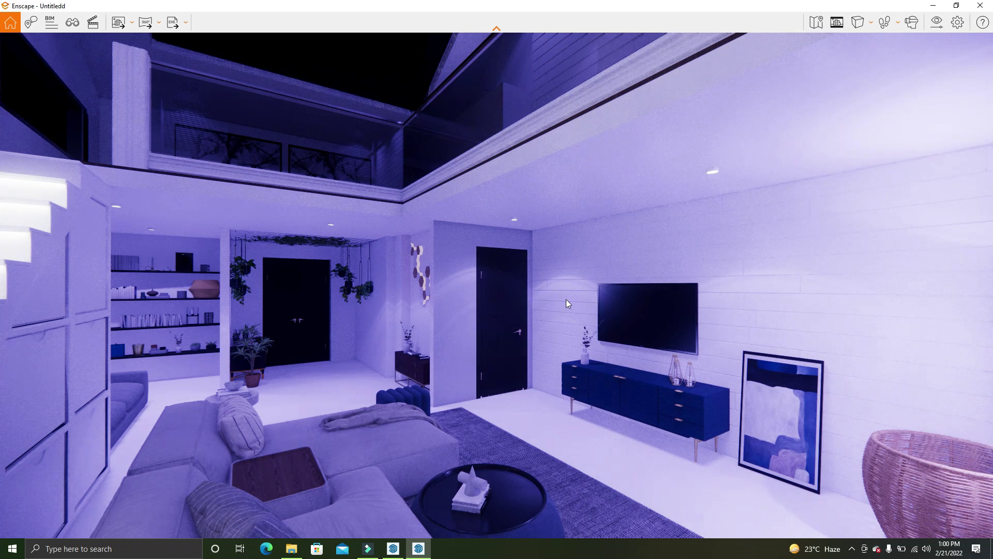
click(402, 548)
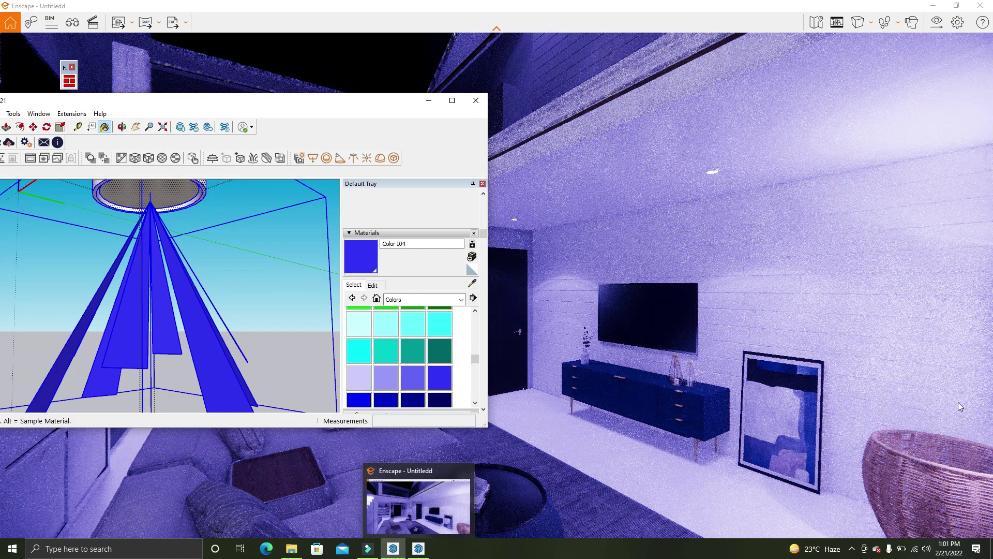
scroll(440, 372, down, 3)
scroll(436, 370, up, 1)
scroll(396, 381, up, 4)
scroll(372, 370, up, 5)
scroll(372, 368, down, 1)
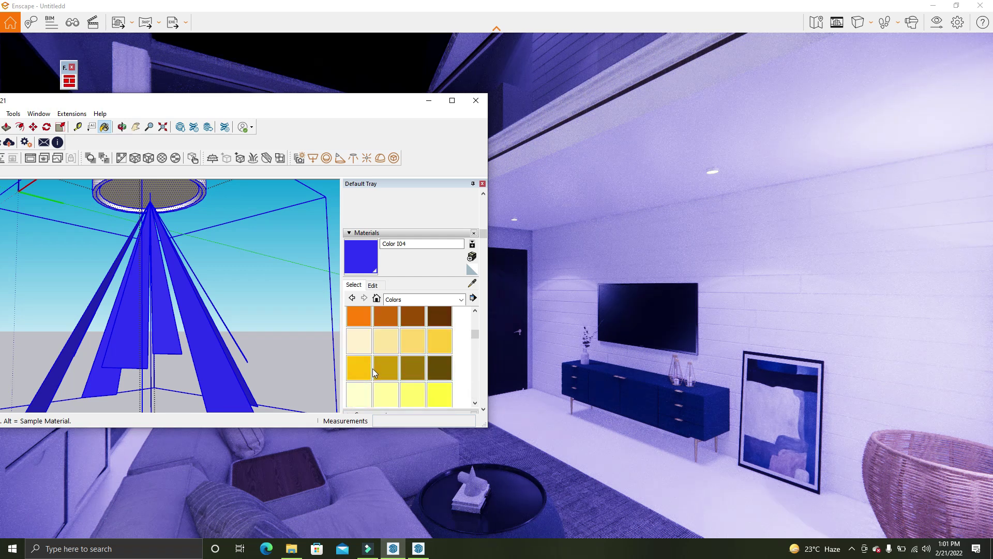
Paint the light-cone panels with pale yellow Color D02
click(389, 342)
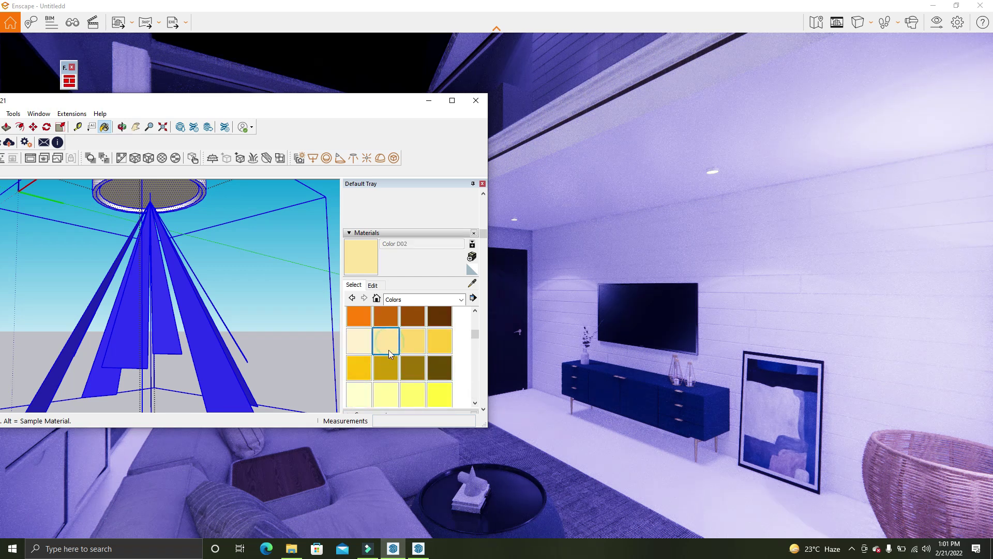
click(206, 320)
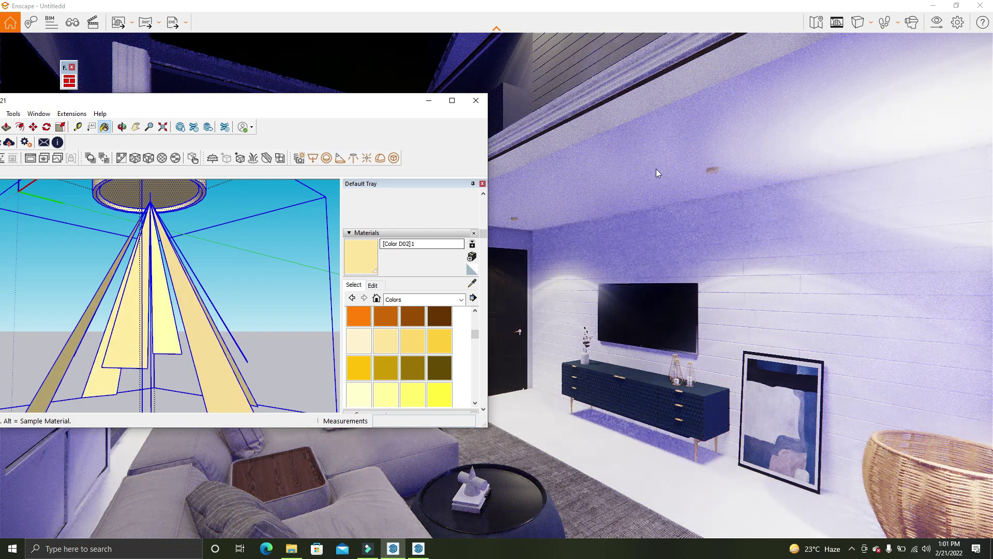
drag(633, 266, 788, 266)
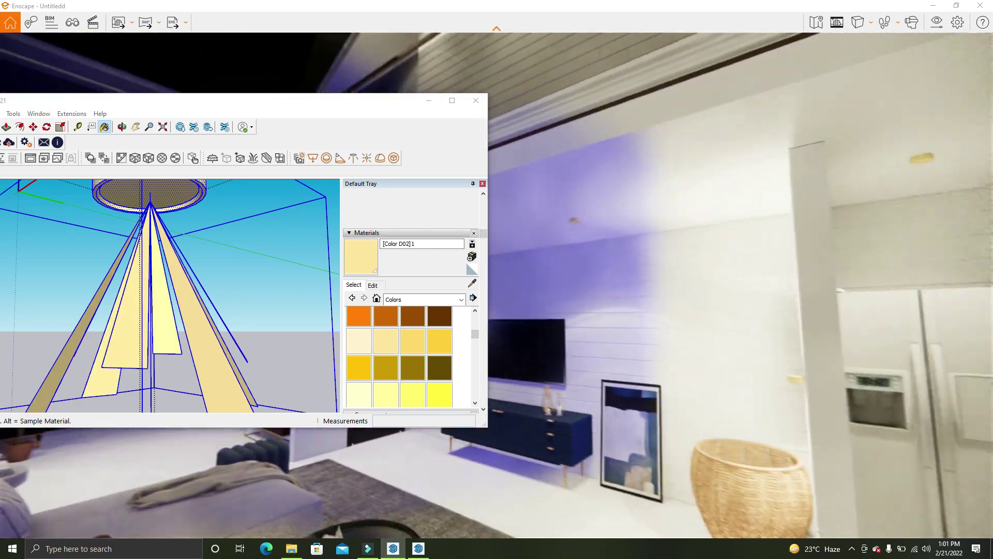
drag(620, 155, 417, 108)
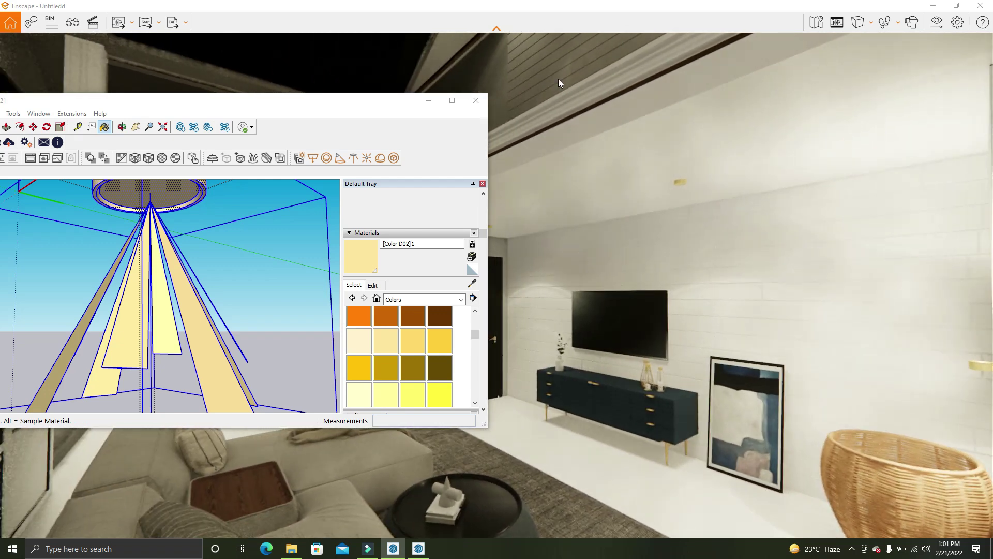
Walk the Enscape camera into the kitchen and back toward the TV wall
click(429, 100)
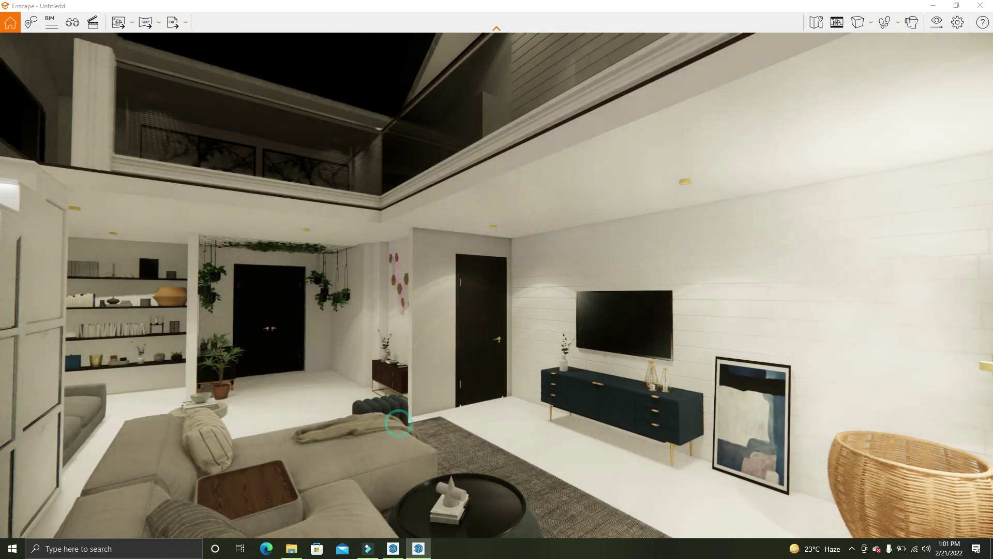
drag(398, 423, 605, 424)
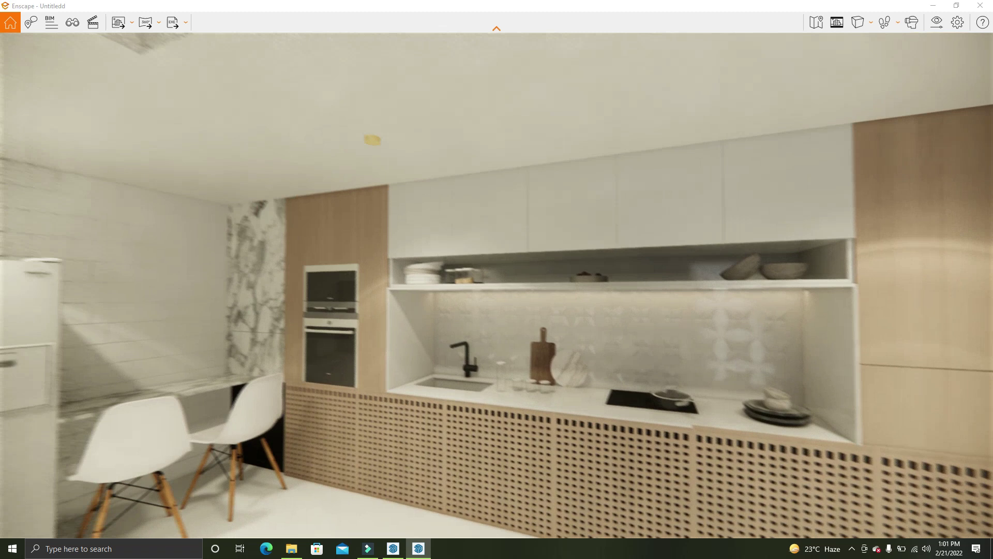
key(s)
key(Left)
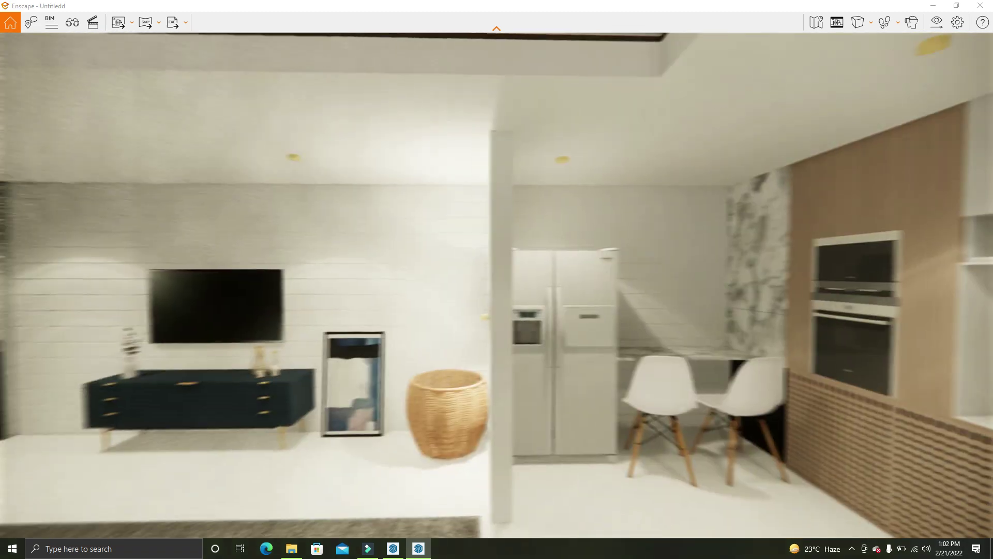
click(393, 549)
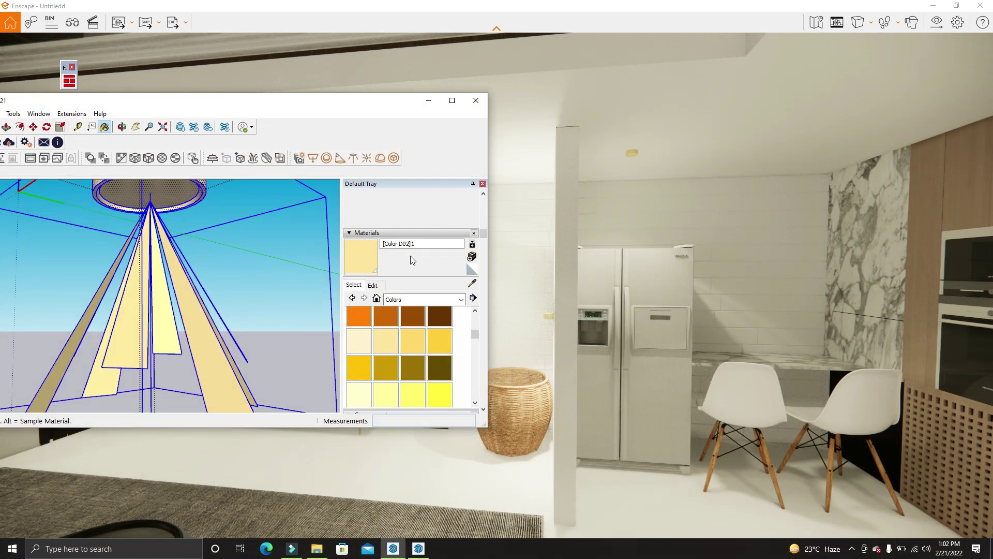
Maximise SketchUp, frame the lamp and choose the light grey Color M01 material
click(451, 100)
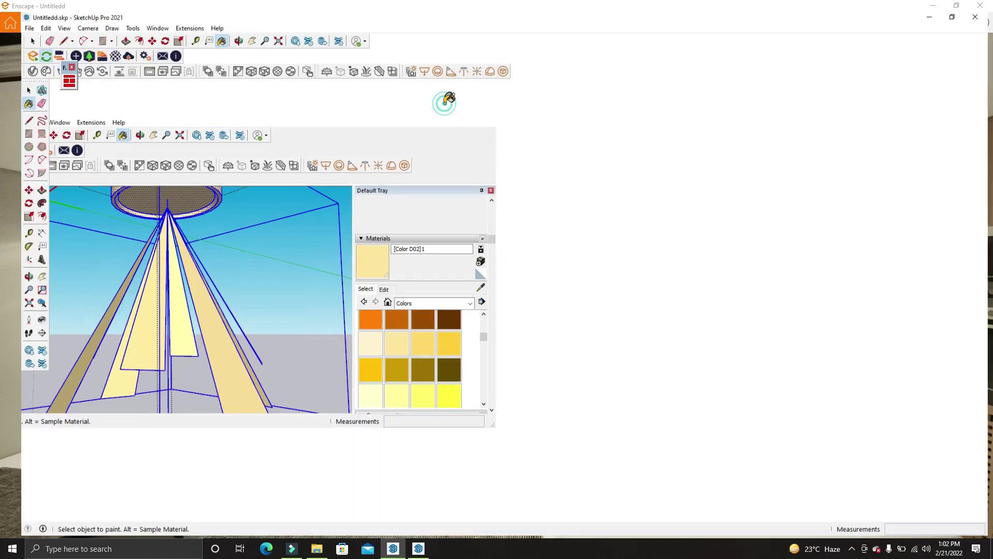
mouse_move(510, 200)
middle_down()
mouse_move(472, 244)
mouse_move(472, 287)
middle_up()
scroll(482, 150, up, 2)
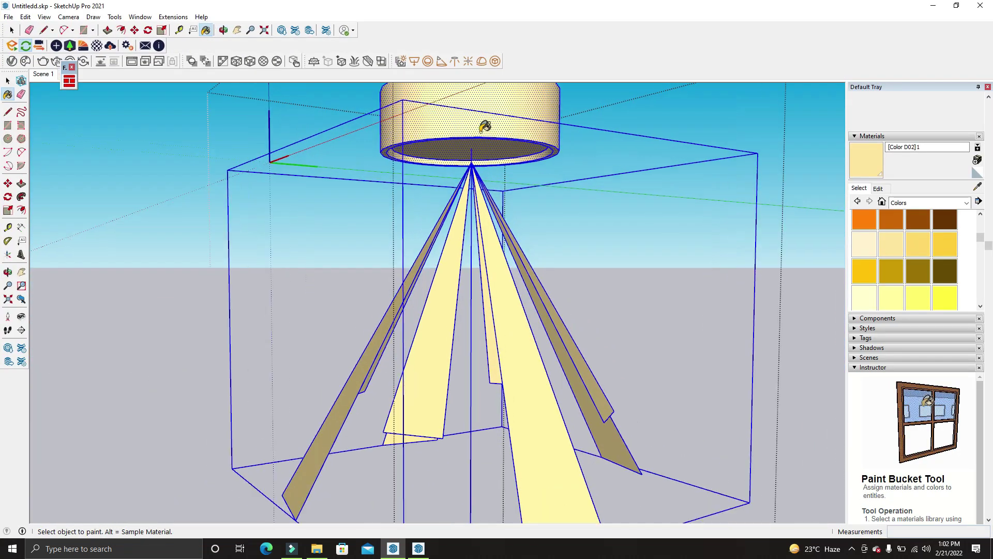
scroll(911, 262, down, 3)
scroll(896, 262, down, 3)
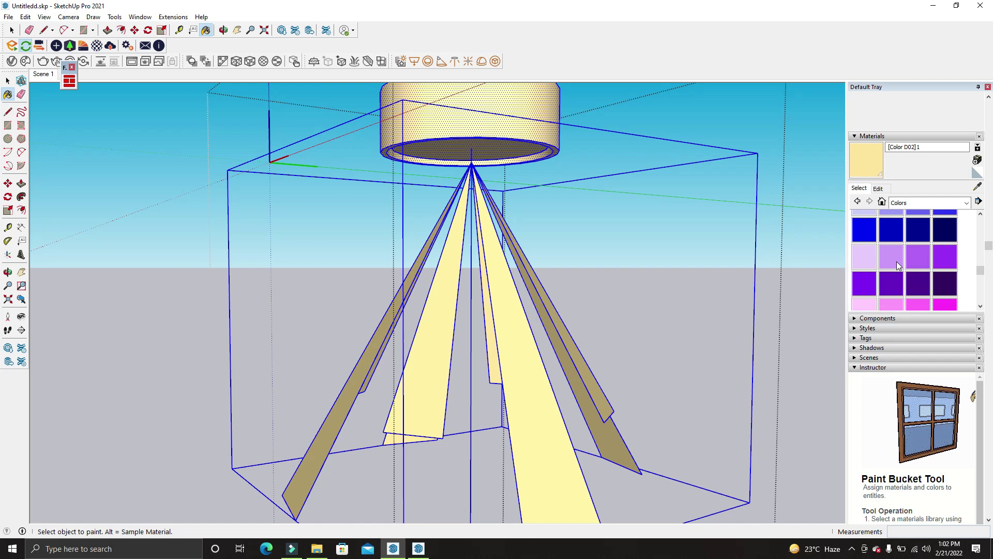
scroll(892, 260, down, 3)
scroll(884, 248, down, 3)
scroll(892, 256, up, 5)
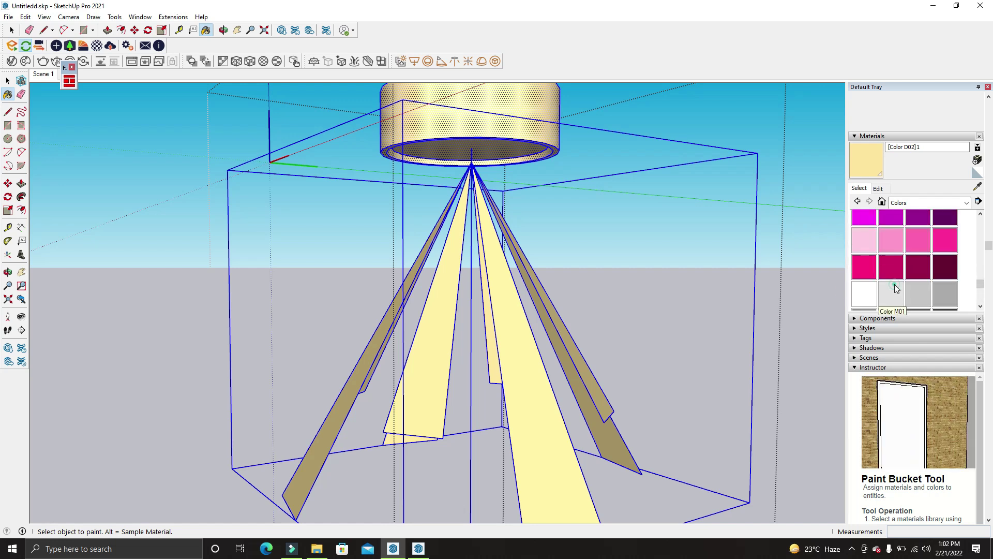
click(895, 287)
scroll(587, 198, down, 3)
scroll(587, 197, up, 1)
Paint the lamp cylinder Color M01 and orbit beneath it to check the result
key(space)
click(621, 188)
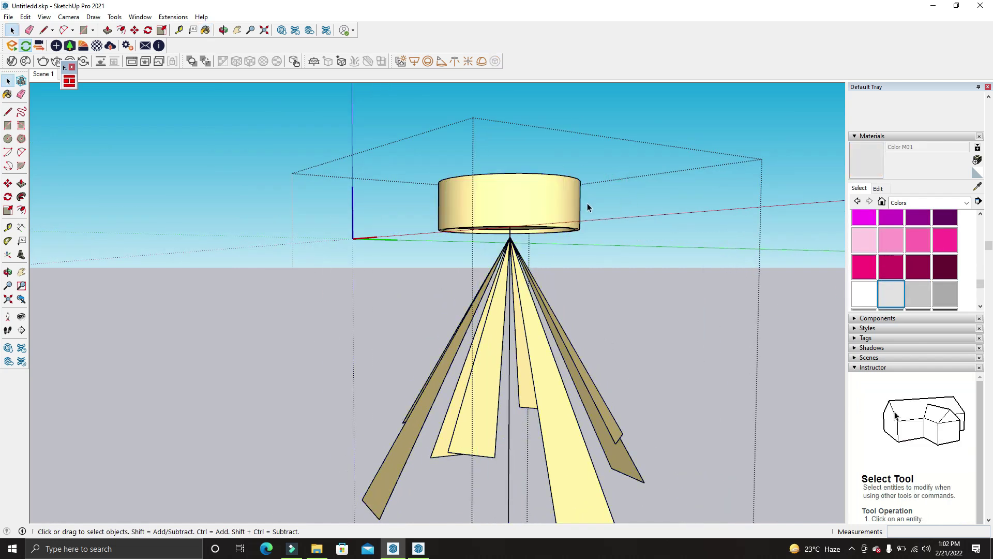
key(b)
click(570, 200)
mouse_move(569, 200)
middle_down()
mouse_move(654, 135)
mouse_move(539, 275)
middle_up()
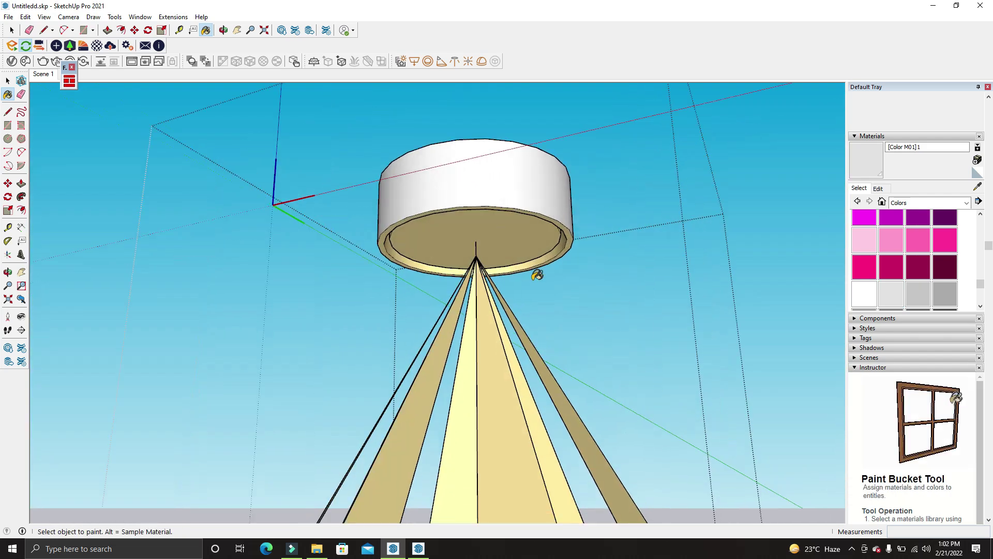
scroll(572, 248, up, 3)
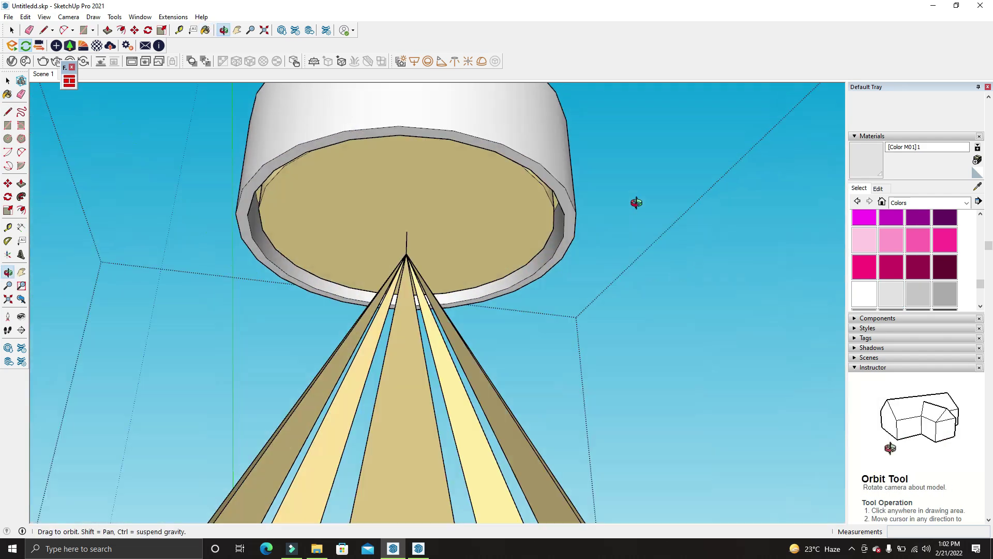
mouse_move(636, 202)
middle_down()
mouse_move(446, 418)
mouse_move(472, 268)
middle_up()
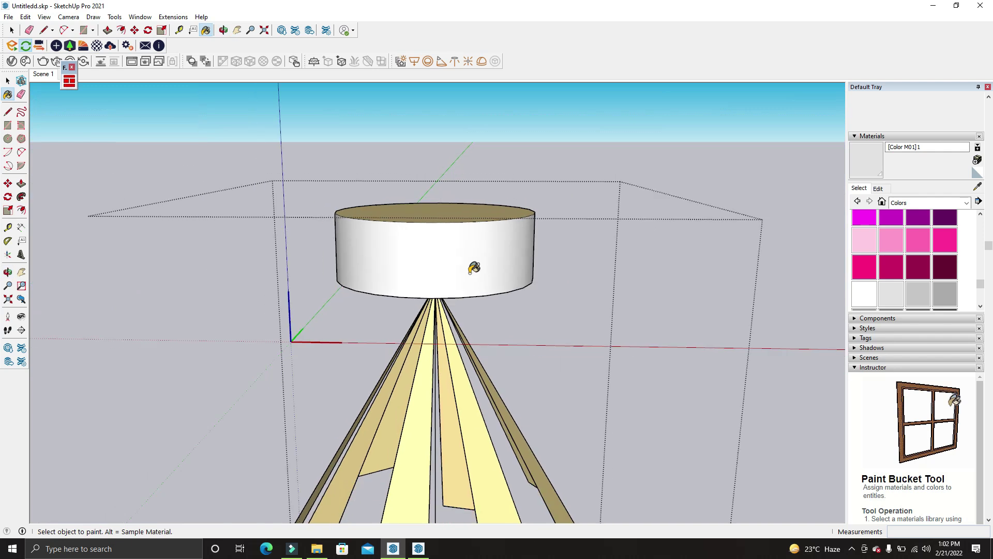
scroll(471, 220, up, 2)
mouse_move(467, 220)
middle_down()
mouse_move(468, 295)
mouse_move(481, 336)
middle_up()
Bring the Enscape render to the front, then switch back to SketchUp
key(space)
scroll(477, 356, up, 3)
click(394, 548)
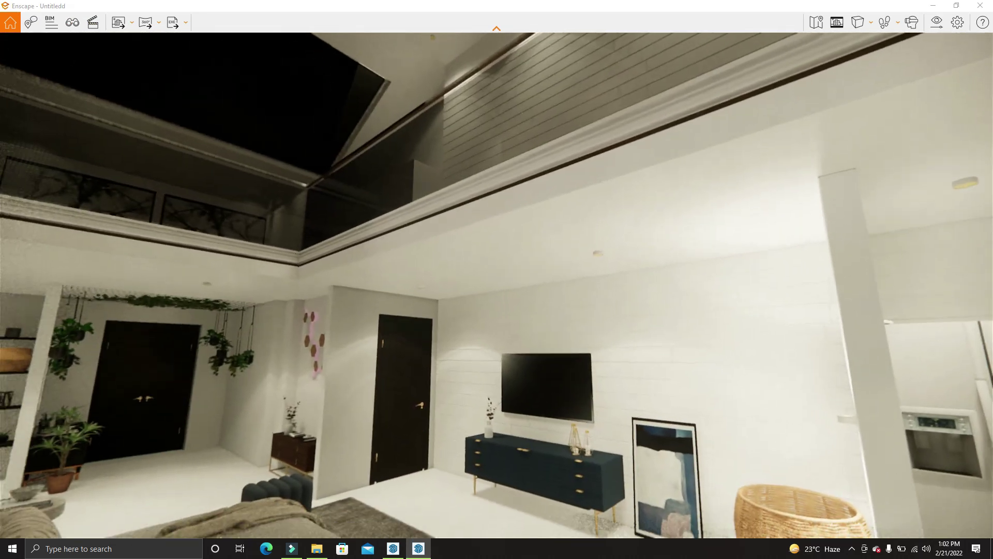
key(alt+Tab)
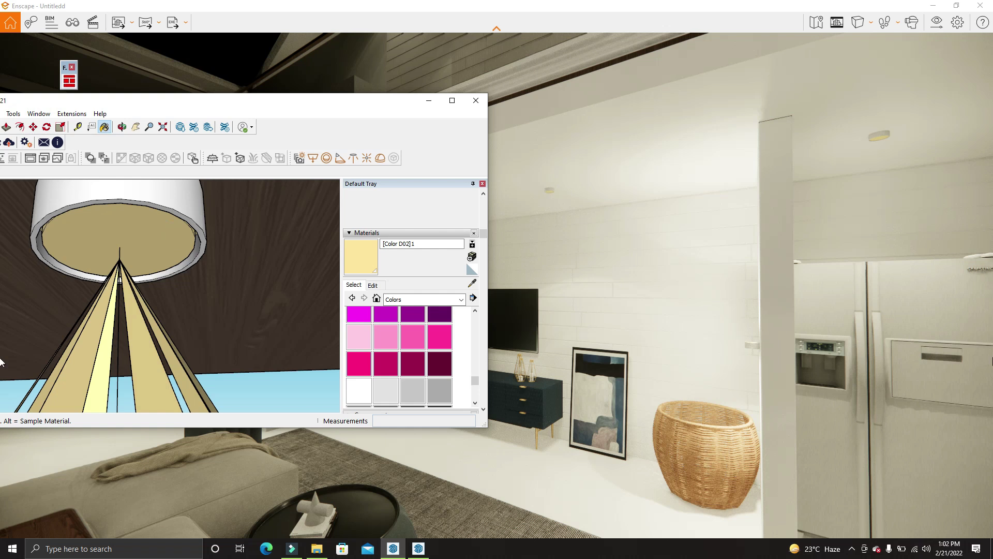
Set the Color D02 lamp material to Self-illuminated at about 578 cd/m² and review the render
drag(215, 101, 297, 264)
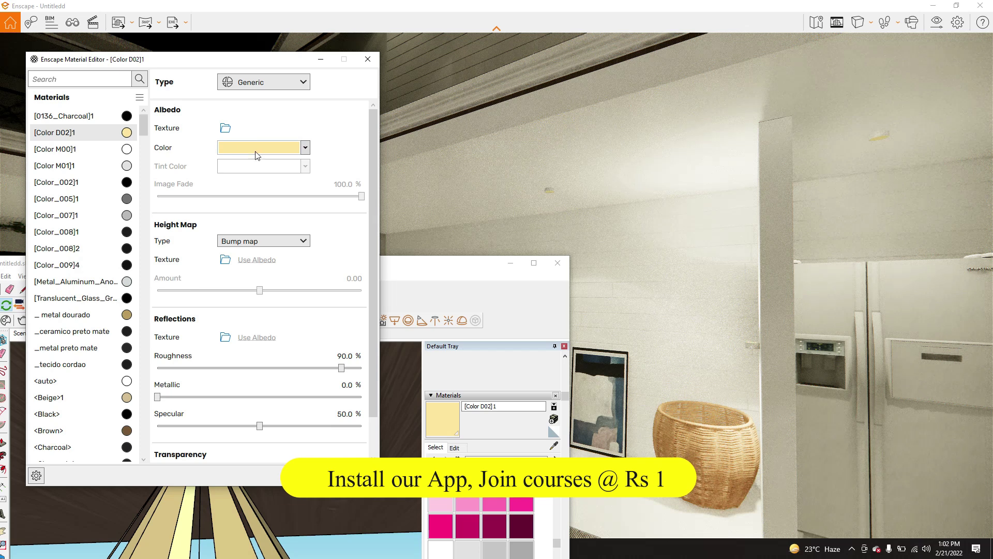
click(298, 82)
click(267, 184)
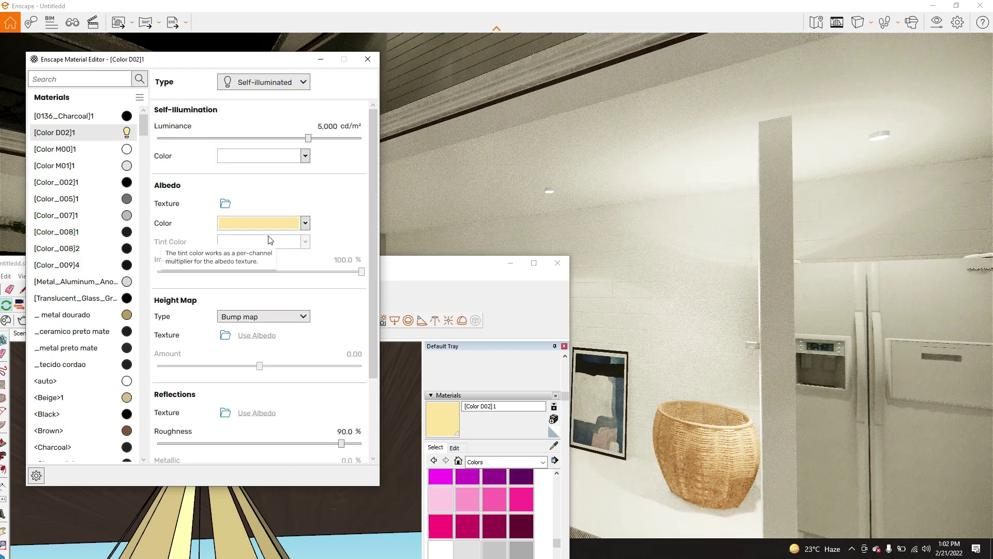
mouse_move(309, 138)
mouse_down()
mouse_move(240, 157)
mouse_move(272, 163)
mouse_up()
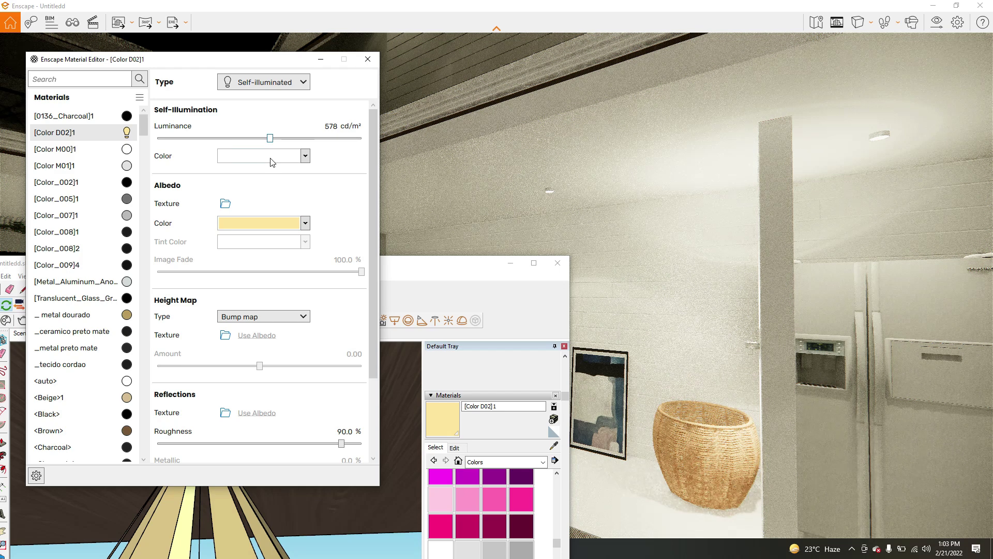
click(433, 187)
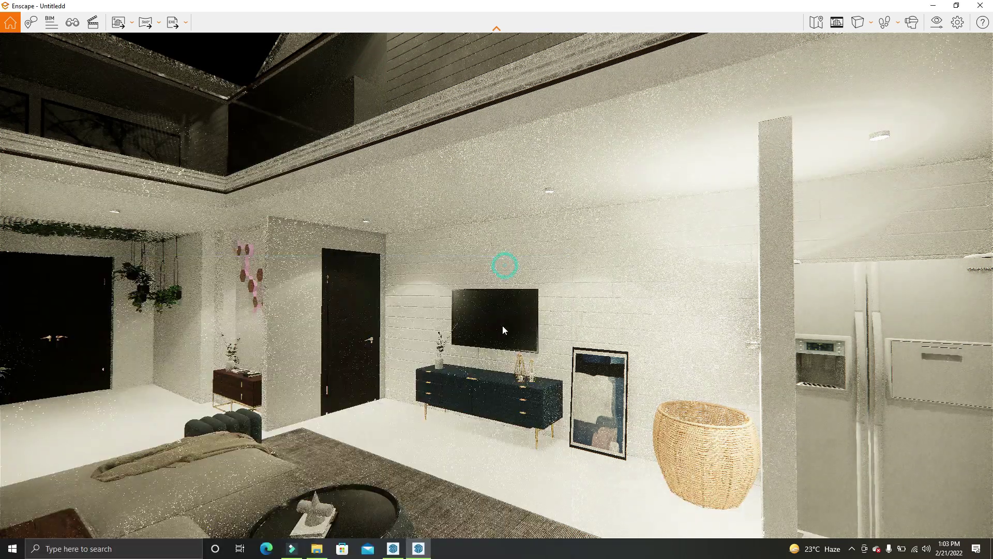
scroll(503, 330, down, 5)
scroll(503, 330, up, 5)
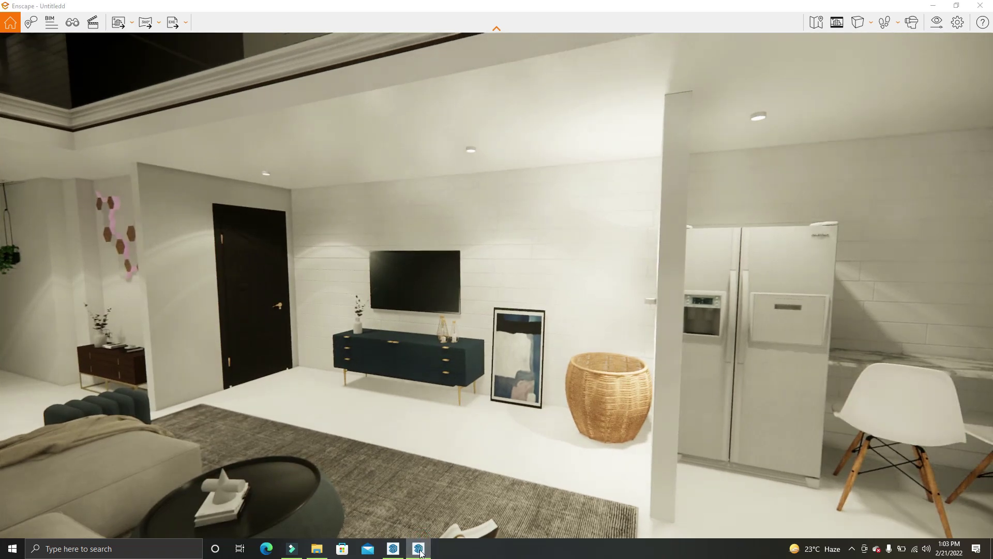
Minimise Enscape, maximise SketchUp and orbit the view away from the lamp
click(420, 552)
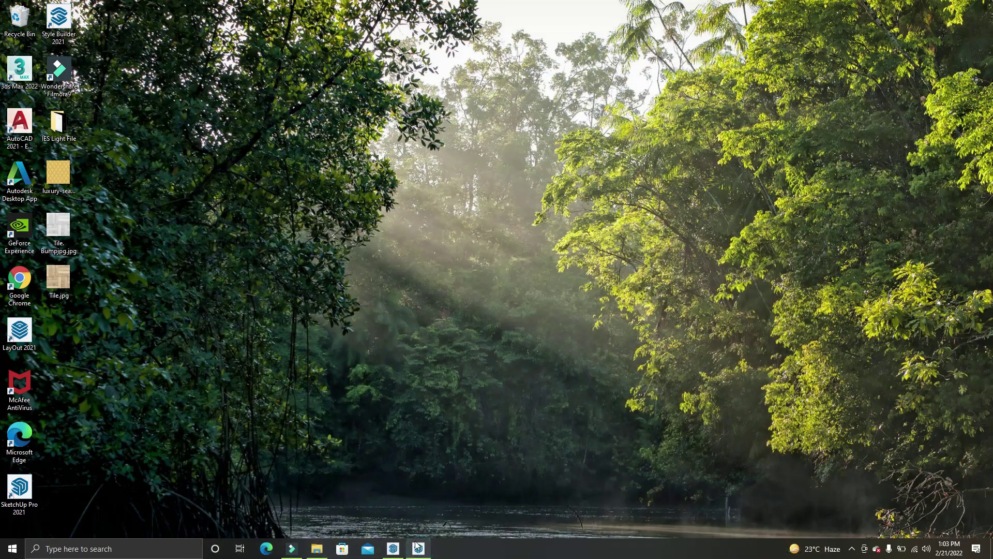
click(401, 553)
click(531, 266)
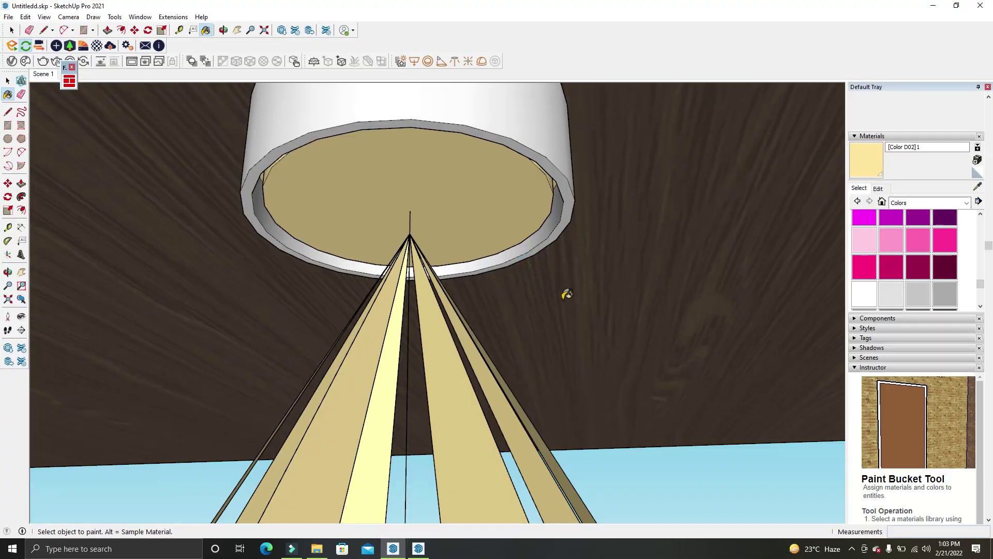
scroll(517, 291, down, 3)
middle_drag(501, 291, 532, 249)
key(space)
middle_drag(522, 287, 495, 324)
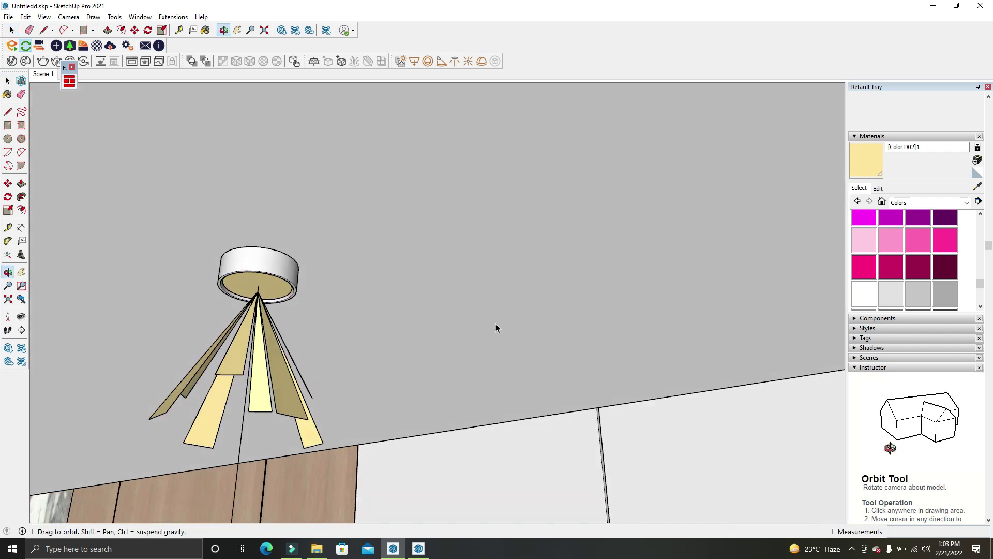
Turn the camera toward the staircase and zoom in on the lower stairs
click(21, 316)
mouse_move(434, 363)
mouse_down()
mouse_move(8, 444)
mouse_move(543, 317)
mouse_move(375, 360)
mouse_move(502, 361)
mouse_up()
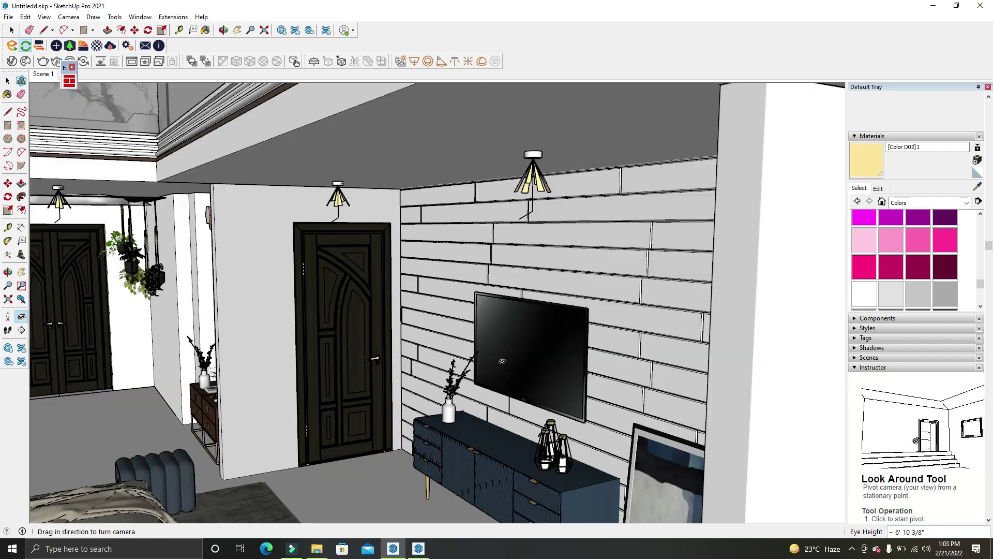
mouse_move(229, 378)
mouse_down()
mouse_move(461, 348)
mouse_move(533, 383)
mouse_move(834, 356)
mouse_up()
key(space)
mouse_move(834, 356)
middle_down()
mouse_move(563, 417)
mouse_move(504, 467)
middle_up()
scroll(504, 467, up, 3)
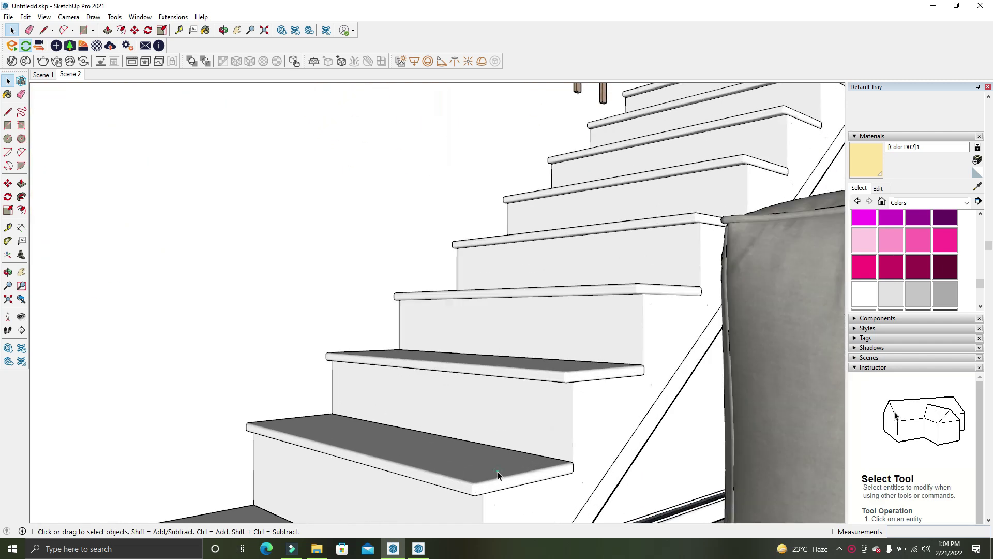
scroll(588, 337, up, 2)
scroll(509, 448, up, 2)
scroll(517, 440, up, 3)
Orbit around the stair foot, picking out the bottom step's nosing
mouse_move(533, 423)
middle_down()
mouse_move(580, 382)
mouse_move(525, 406)
mouse_move(525, 417)
middle_up()
click(523, 424)
click(525, 417)
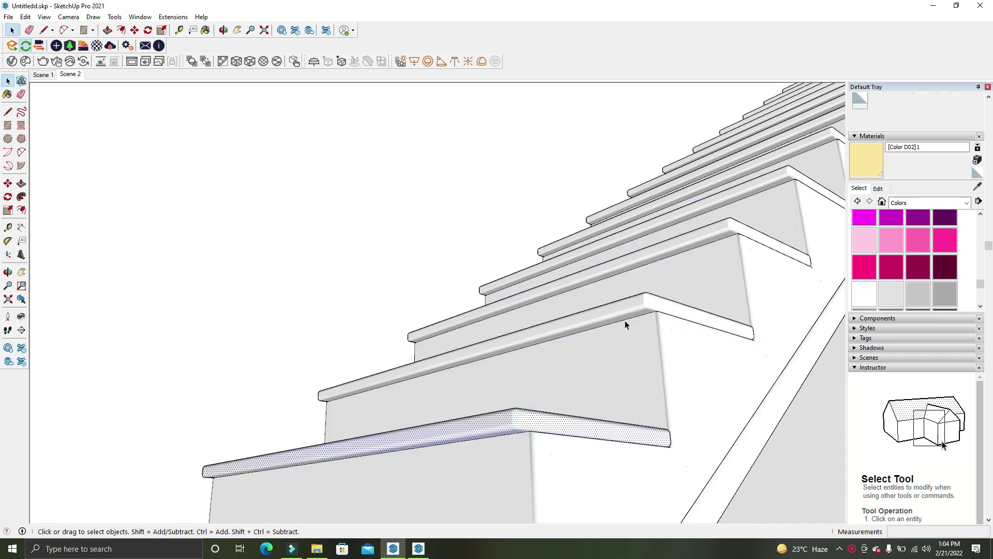
mouse_move(537, 385)
middle_down()
mouse_move(582, 339)
mouse_move(585, 373)
mouse_move(582, 355)
mouse_move(471, 433)
mouse_move(501, 399)
middle_up()
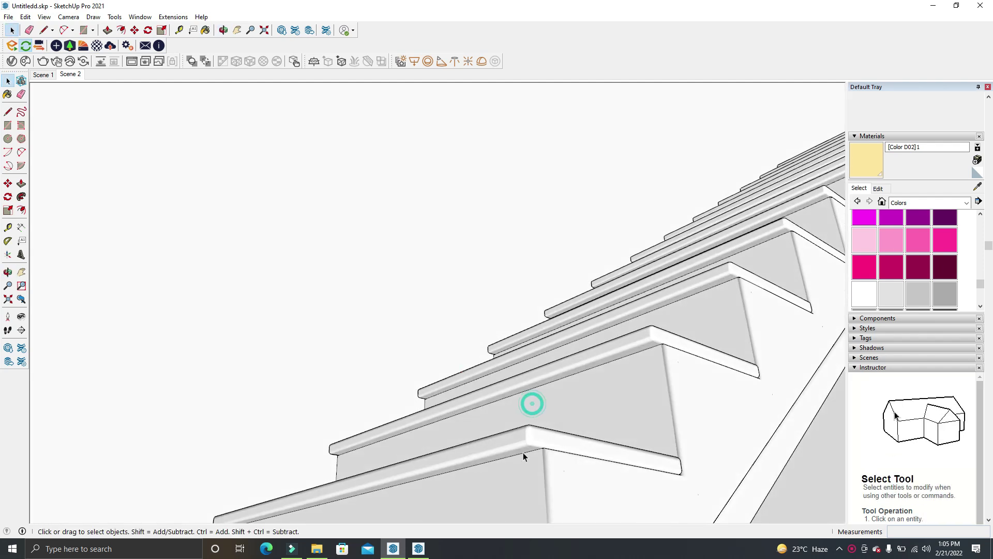
mouse_move(526, 439)
middle_down()
mouse_move(531, 463)
mouse_move(561, 379)
mouse_move(575, 429)
mouse_move(569, 480)
mouse_move(572, 366)
mouse_move(579, 426)
mouse_move(614, 438)
mouse_move(569, 307)
middle_up()
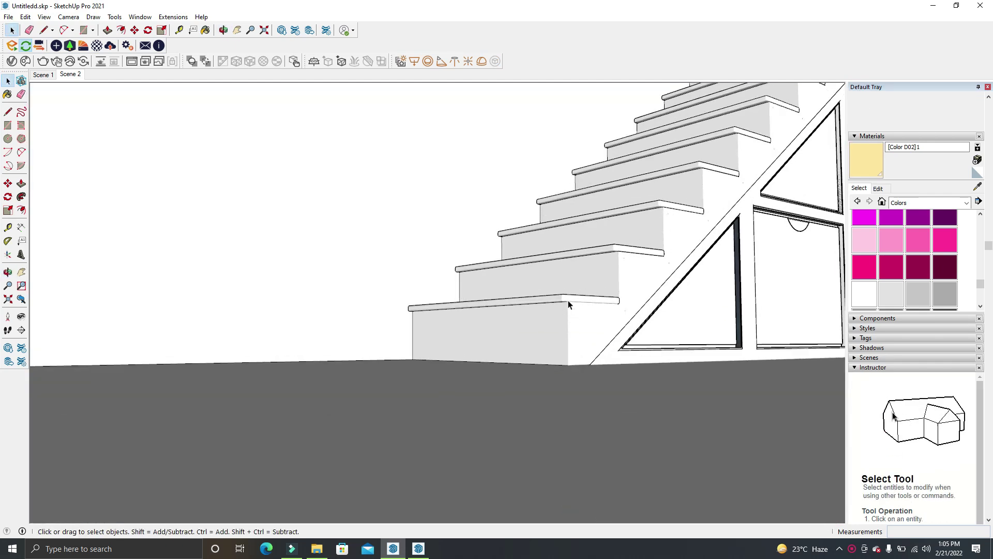
scroll(565, 312, up, 3)
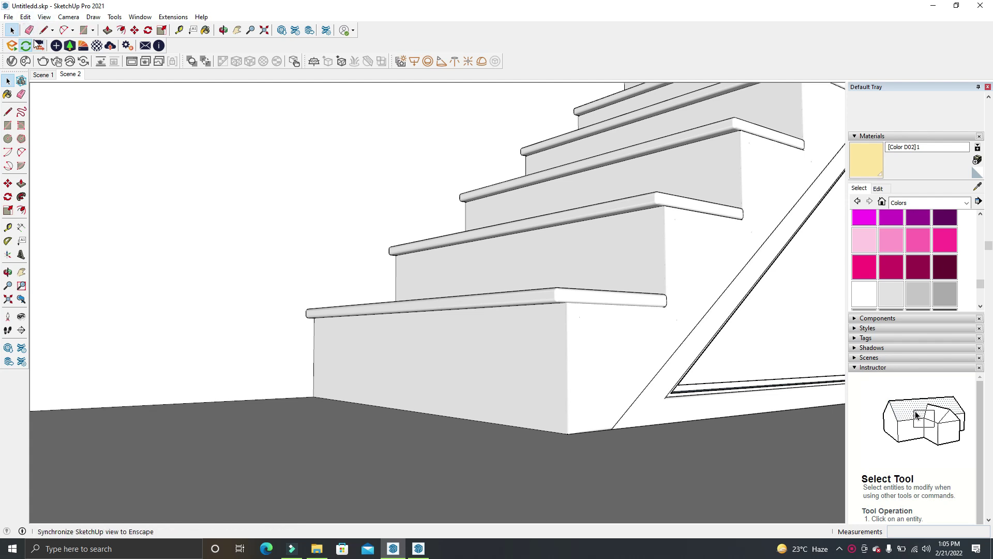
Draw an Enscape rectangle light under the bottom tread's nosing
click(69, 46)
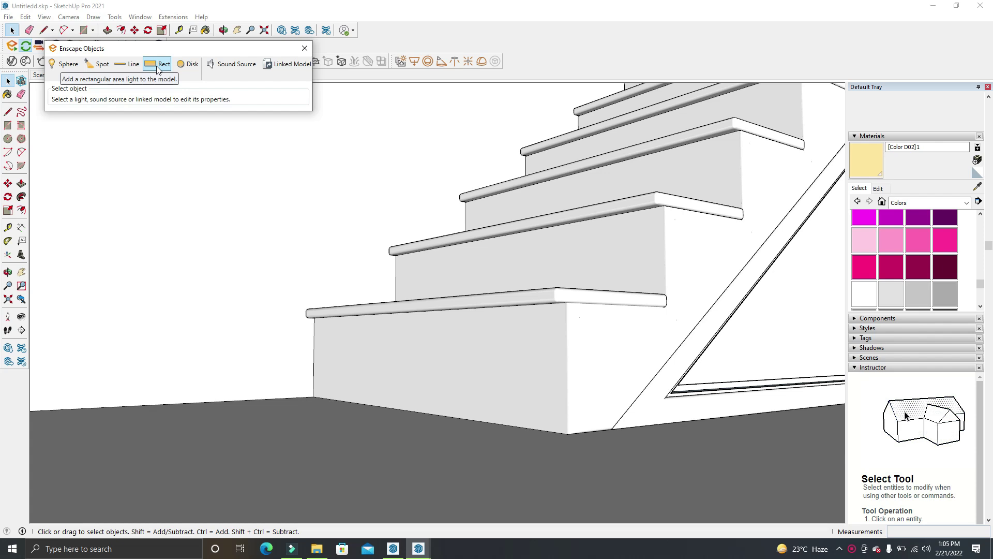
scroll(637, 328, up, 5)
mouse_move(636, 328)
middle_down()
mouse_move(660, 237)
mouse_move(676, 274)
middle_up()
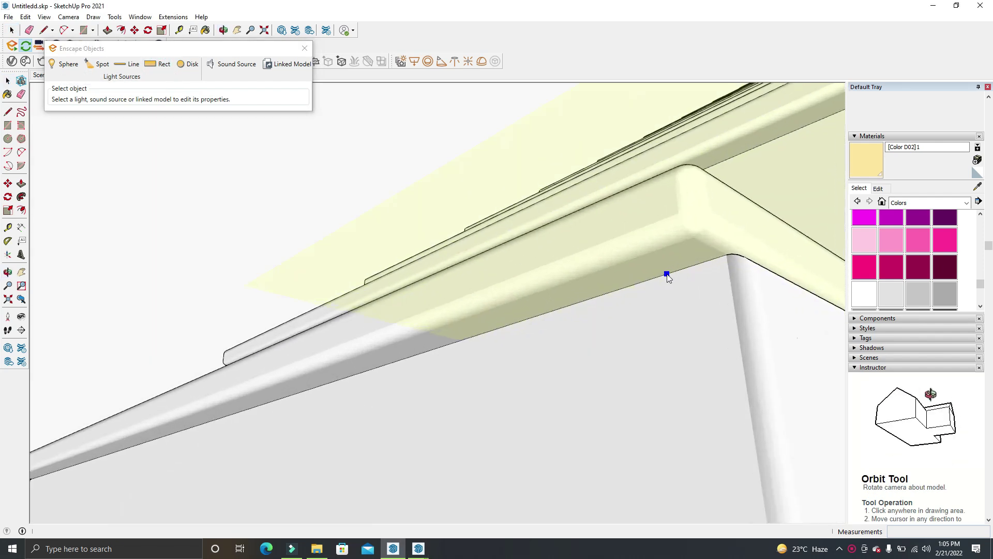
click(726, 256)
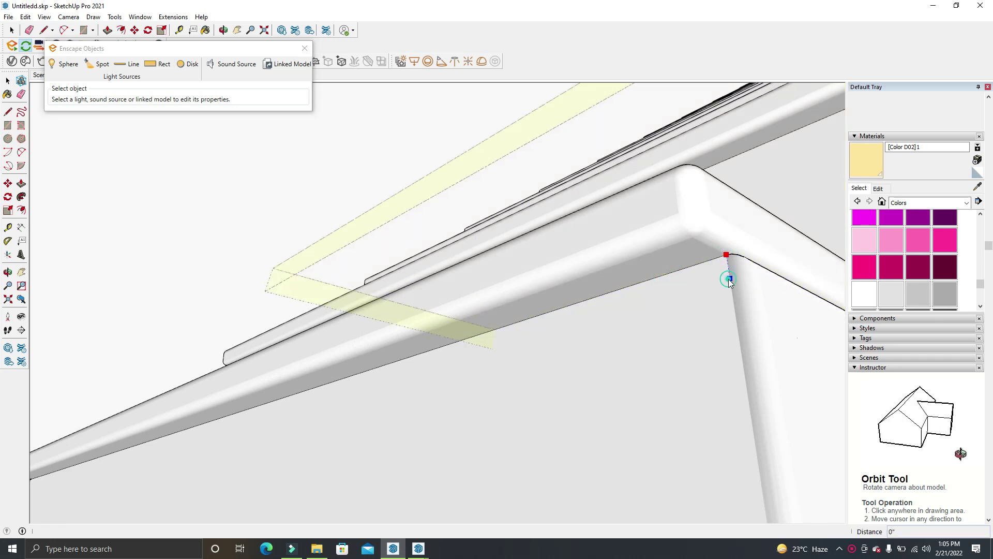
click(733, 304)
mouse_move(407, 333)
middle_down()
mouse_move(377, 312)
mouse_move(657, 306)
middle_up()
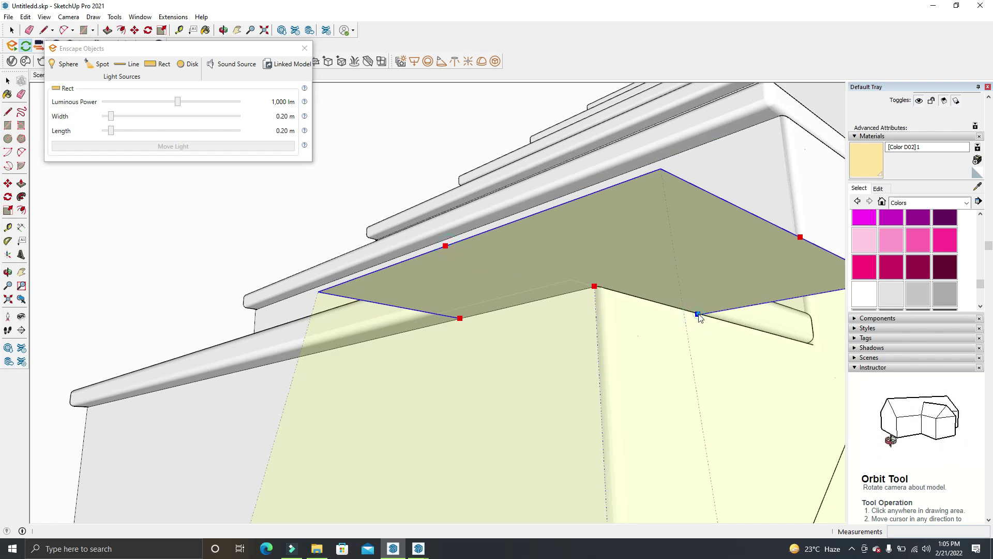
Resize the rectangle light to 0.01 m long and 0.17 m wide
drag(553, 275, 451, 255)
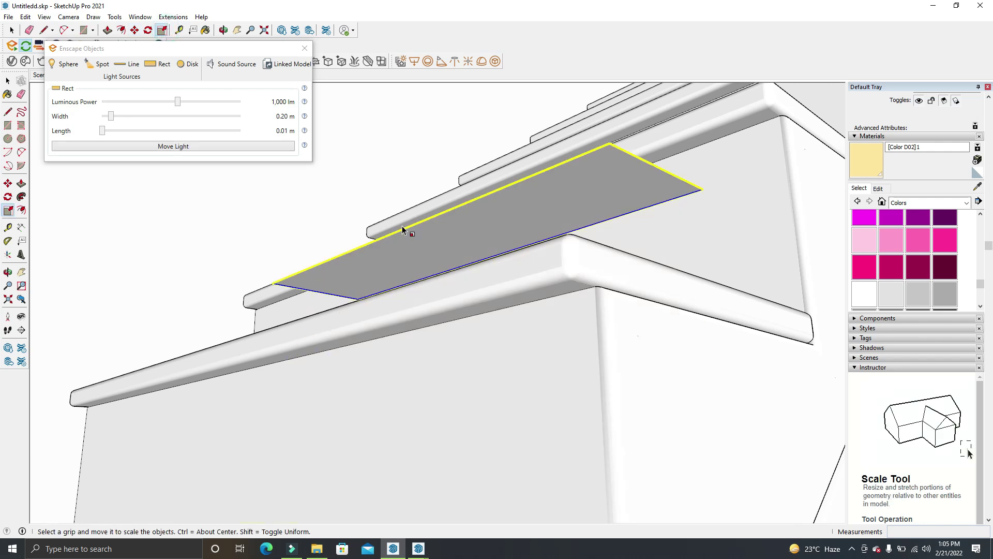
key(space)
key(ctrl+a)
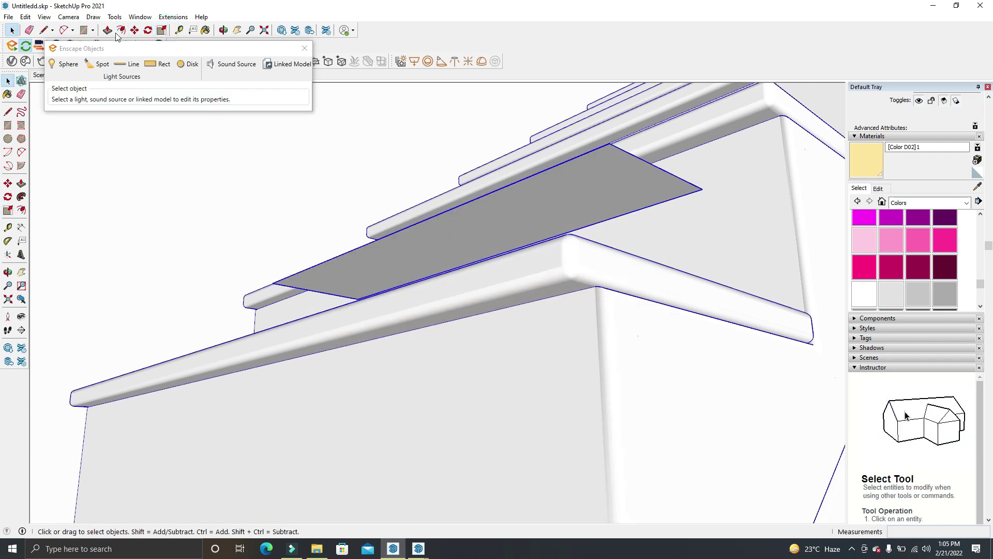
click(473, 239)
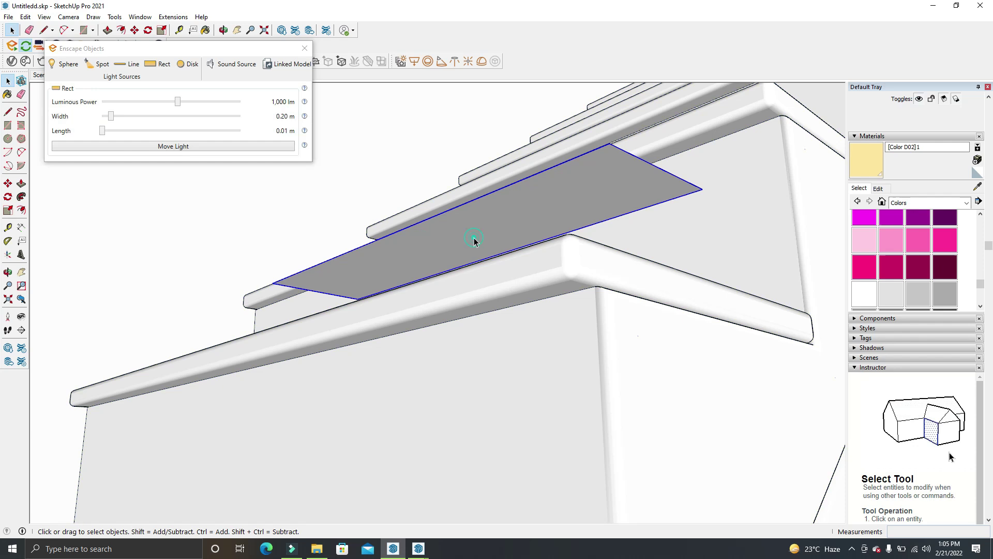
click(162, 31)
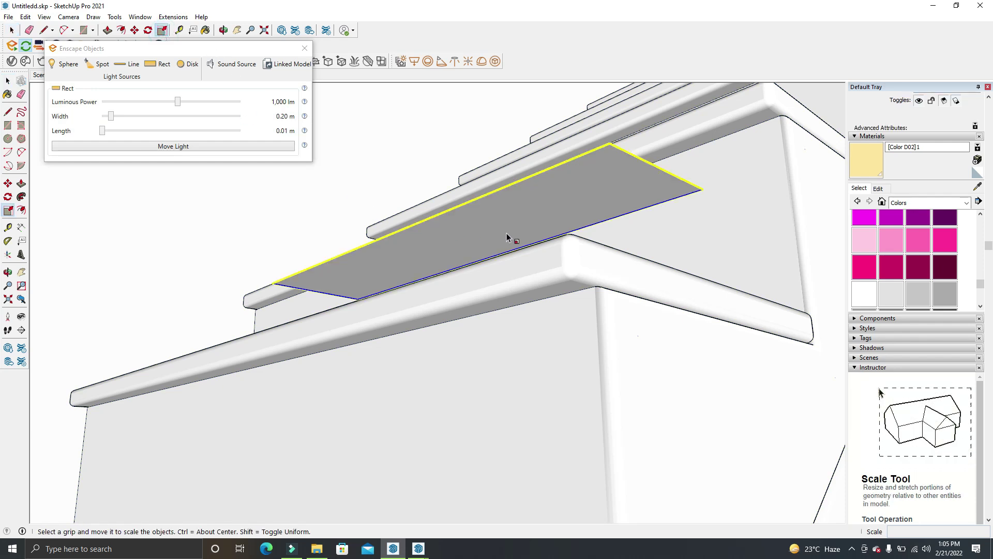
middle_drag(507, 238, 515, 348)
key(space)
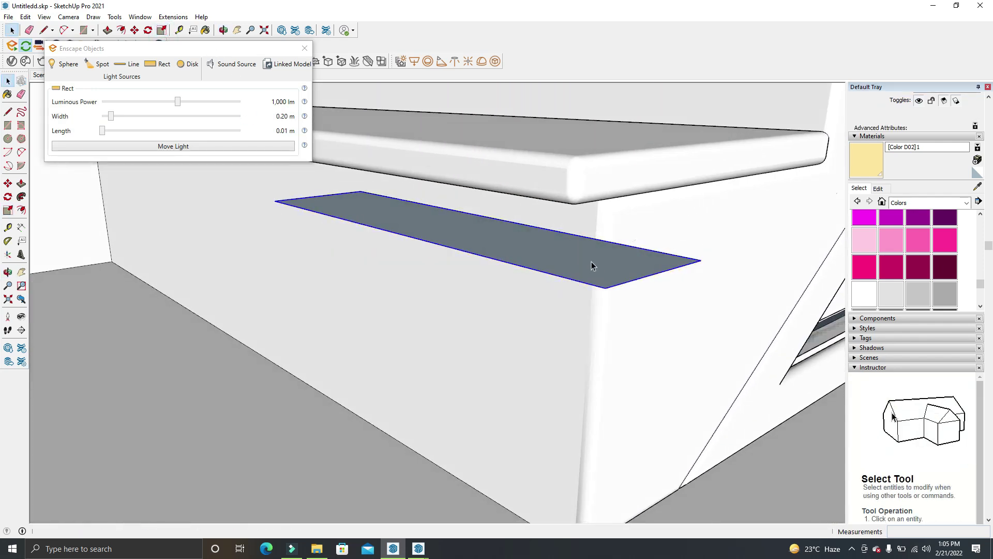
key(ctrl+z)
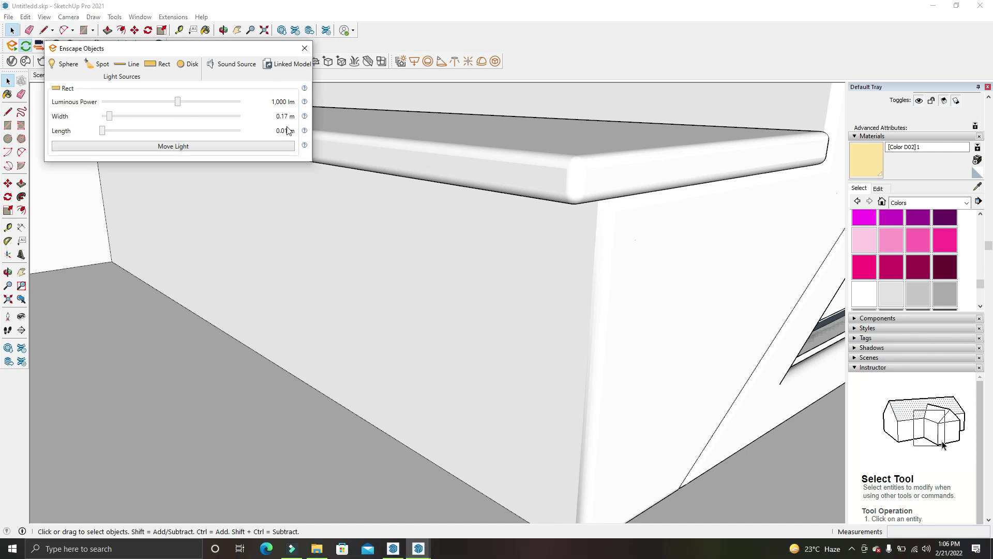
Move the light rectangle from its corner to just under the tread's front lip
click(305, 49)
middle_drag(394, 304, 399, 312)
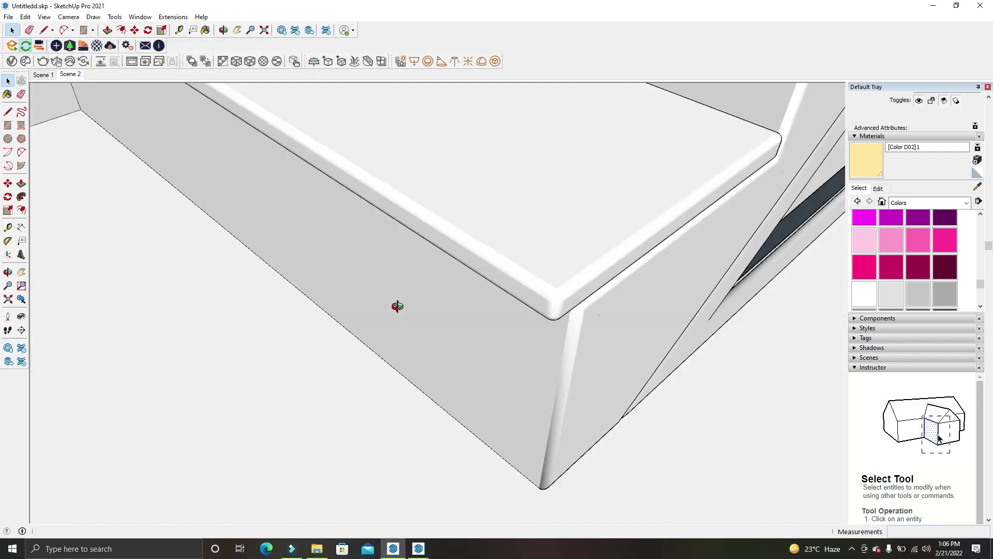
scroll(400, 312, down, 3)
middle_drag(454, 284, 459, 291)
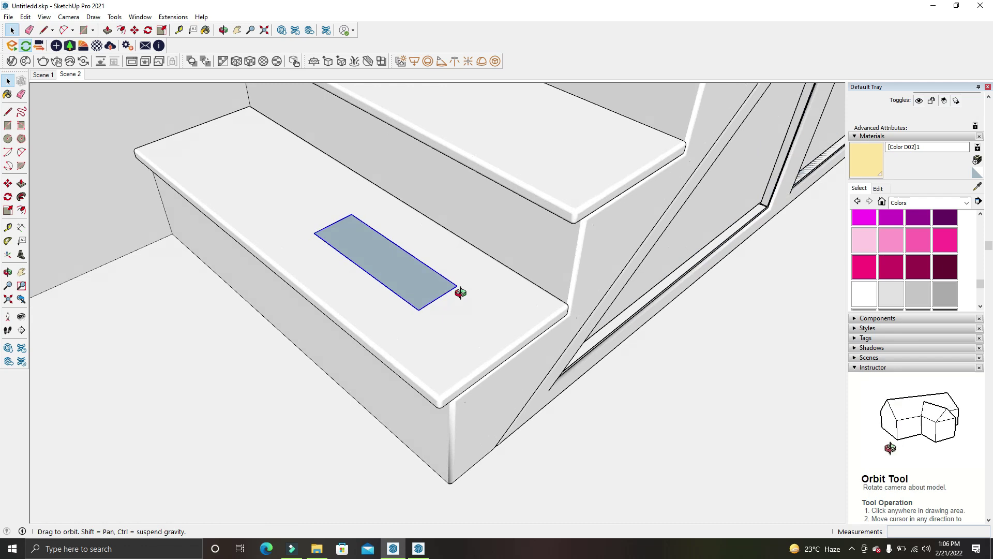
scroll(453, 255, up, 3)
key(m)
click(446, 256)
mouse_move(446, 256)
middle_down()
mouse_move(452, 321)
mouse_move(435, 193)
mouse_move(402, 459)
middle_up()
scroll(428, 449, up, 3)
scroll(428, 449, up, 1)
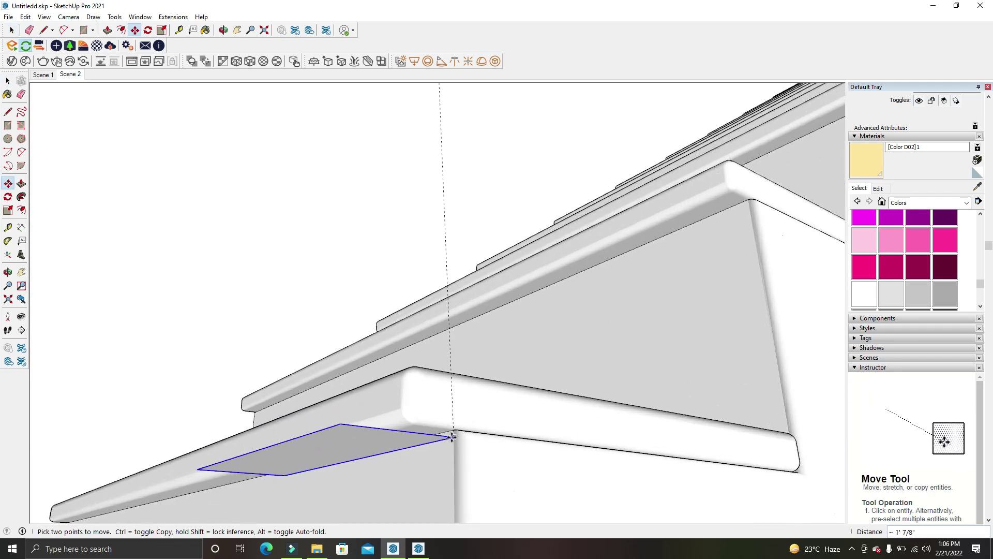
click(447, 441)
Scale the rectangle by 0.12 across its side into a thin strip
key(space)
key(s)
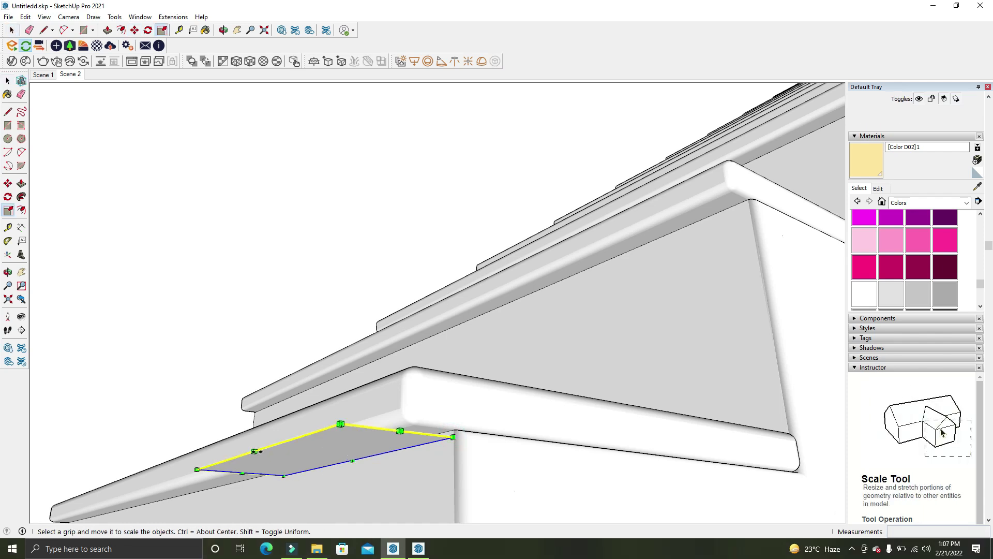
click(254, 451)
text(0.12)
key(Return)
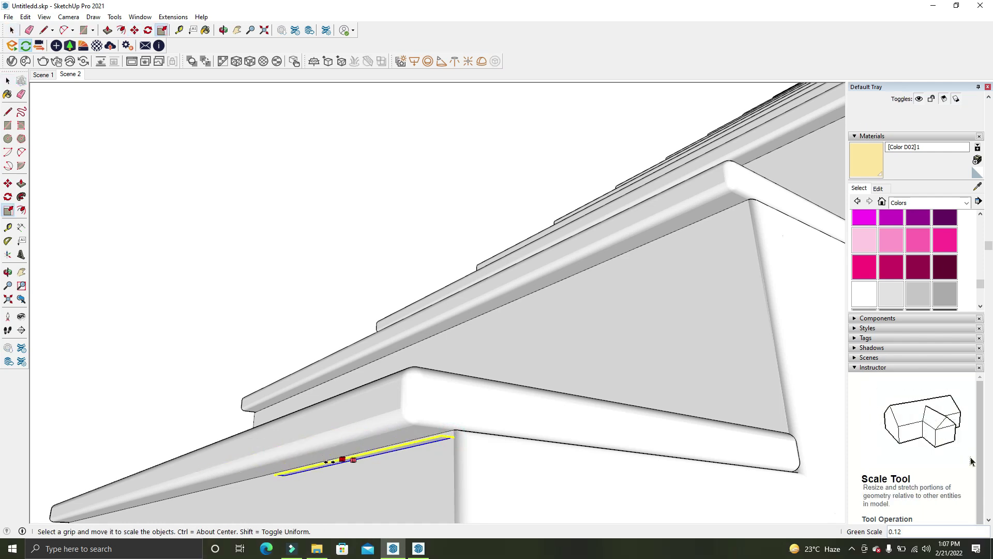
mouse_move(334, 420)
middle_down()
mouse_move(401, 412)
mouse_move(308, 398)
mouse_move(443, 428)
mouse_move(475, 352)
mouse_move(454, 399)
middle_up()
Make the thin light strip into a component
key(m)
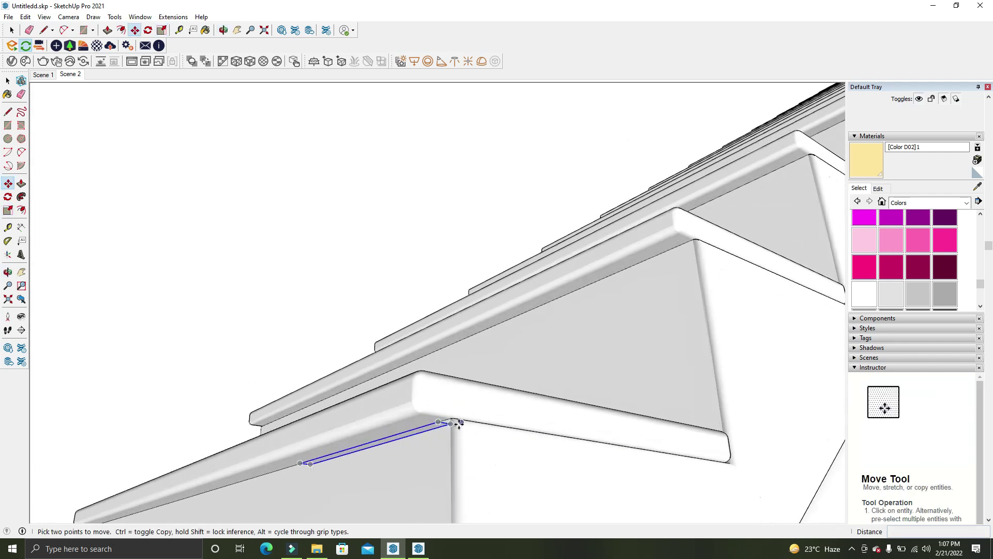
scroll(448, 425, up, 2)
key(space)
right_click(425, 428)
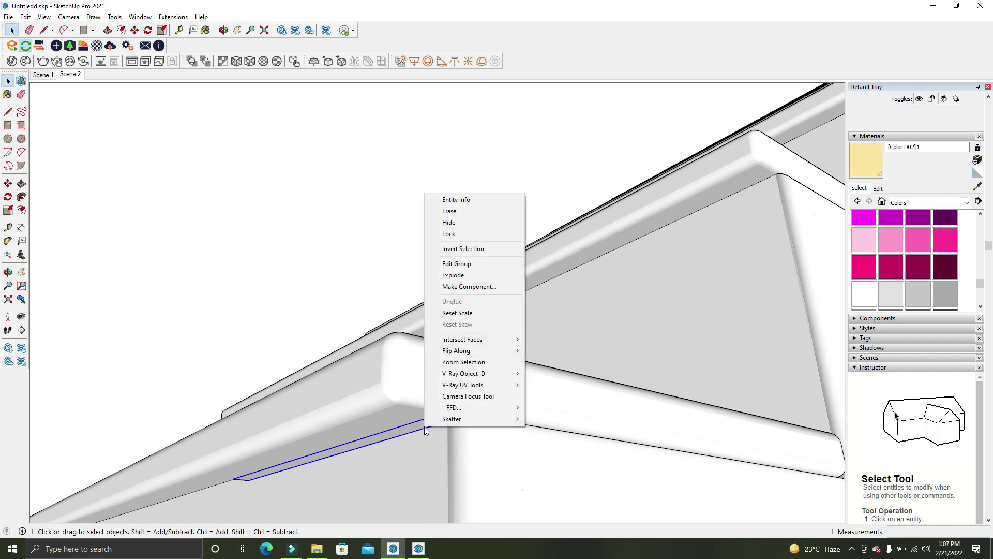
click(450, 287)
click(509, 379)
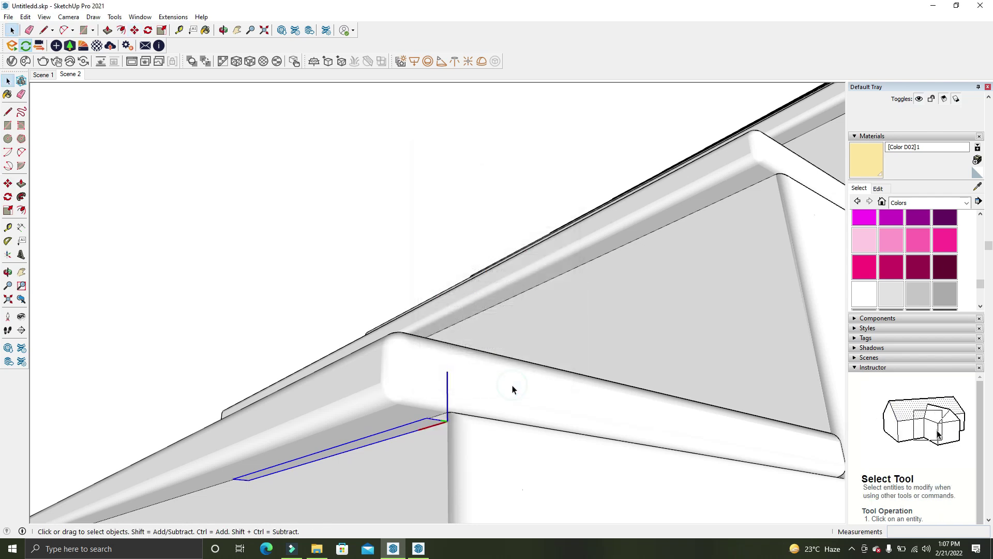
Copy the strip along the tread lip and repeat it four times (x4)
key(m)
click(437, 419)
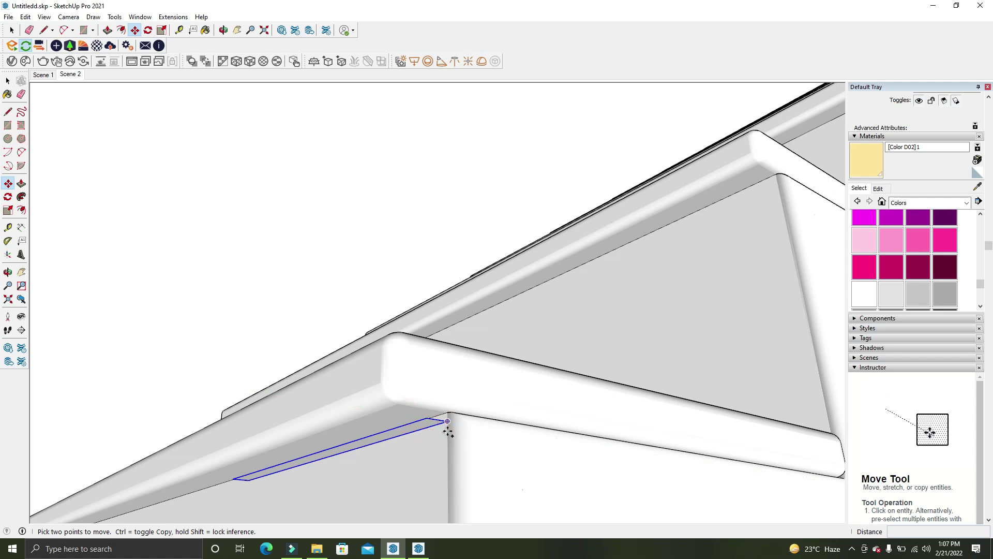
click(446, 421)
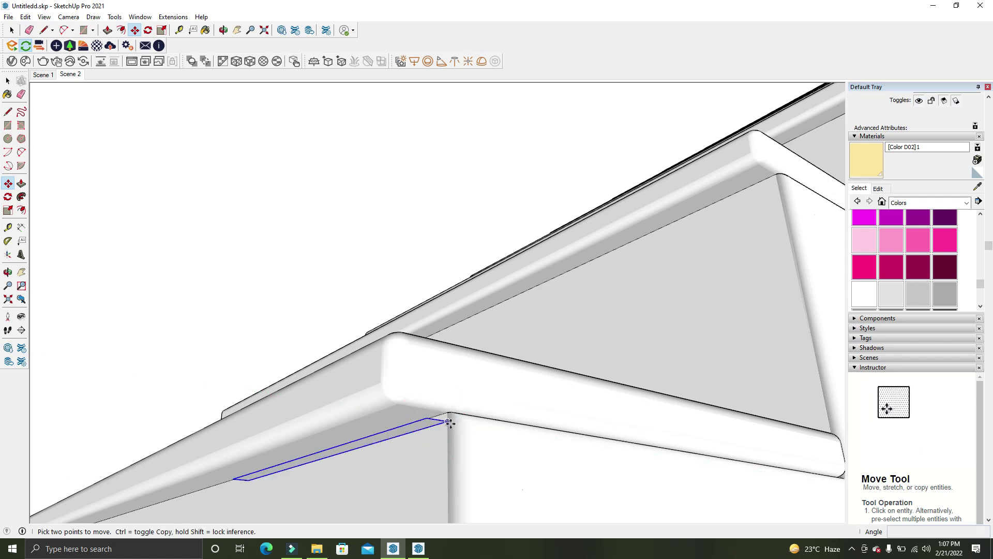
click(448, 421)
key(ctrl)
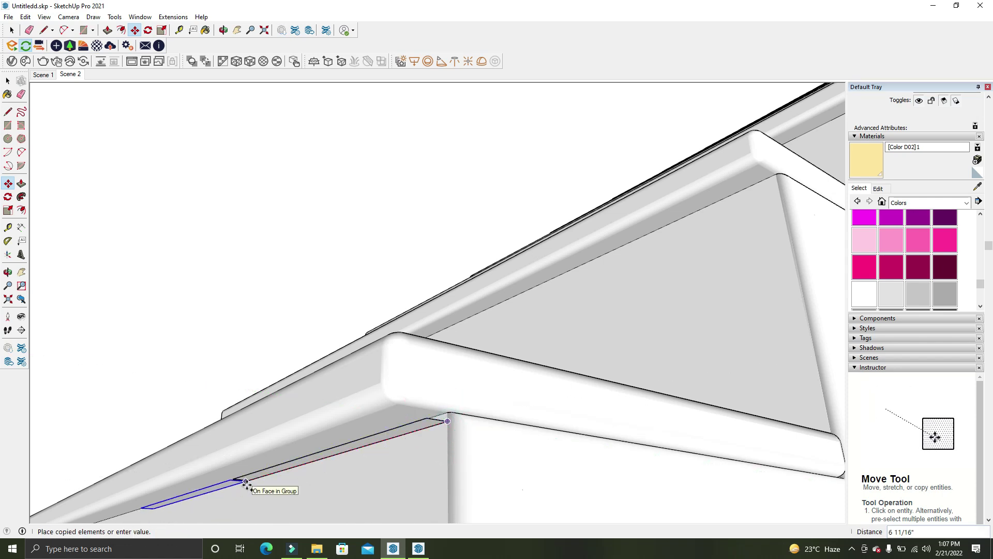
click(250, 482)
scroll(431, 303, down, 2)
text(x4)
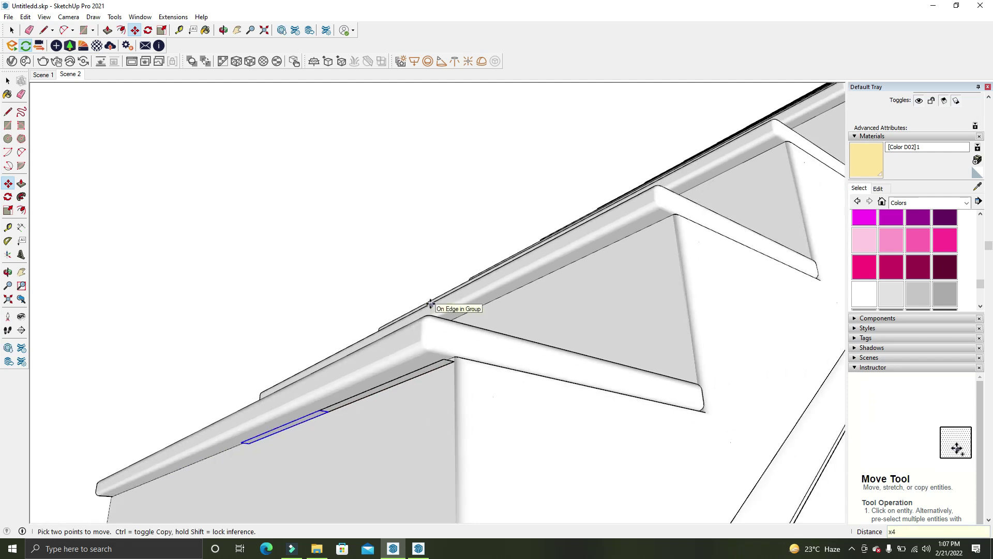
key(Return)
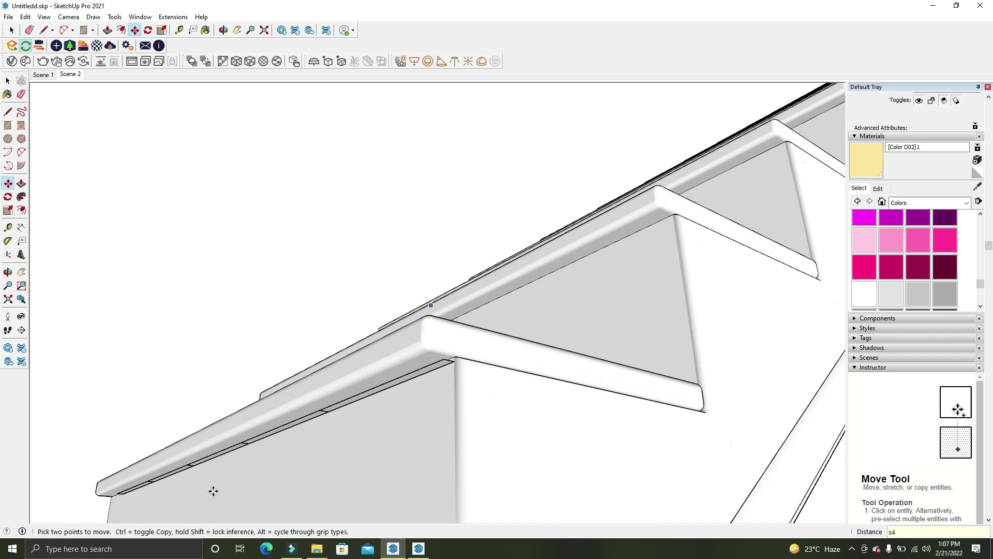
middle_drag(355, 406, 123, 427)
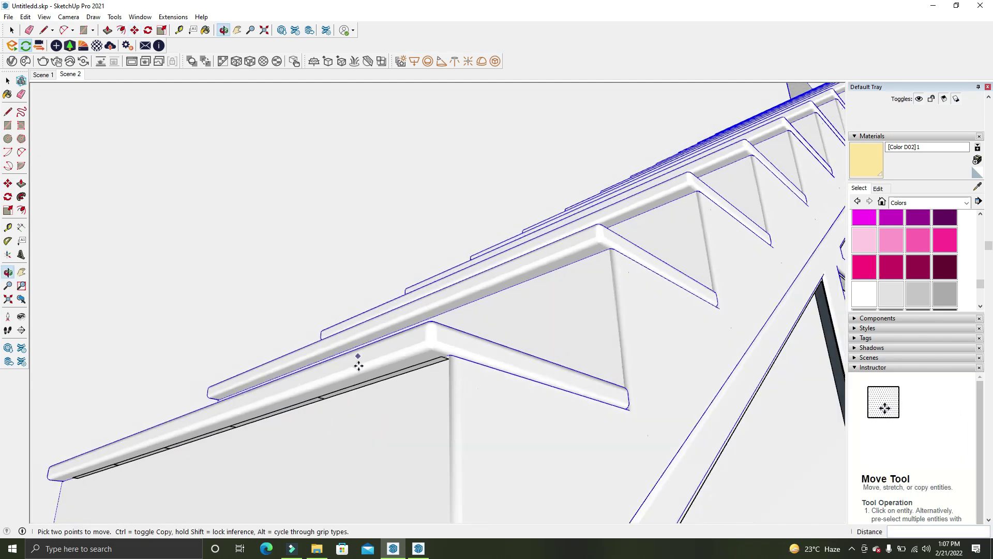
Select the whole row of strips and start copying from the tread corner
key(space)
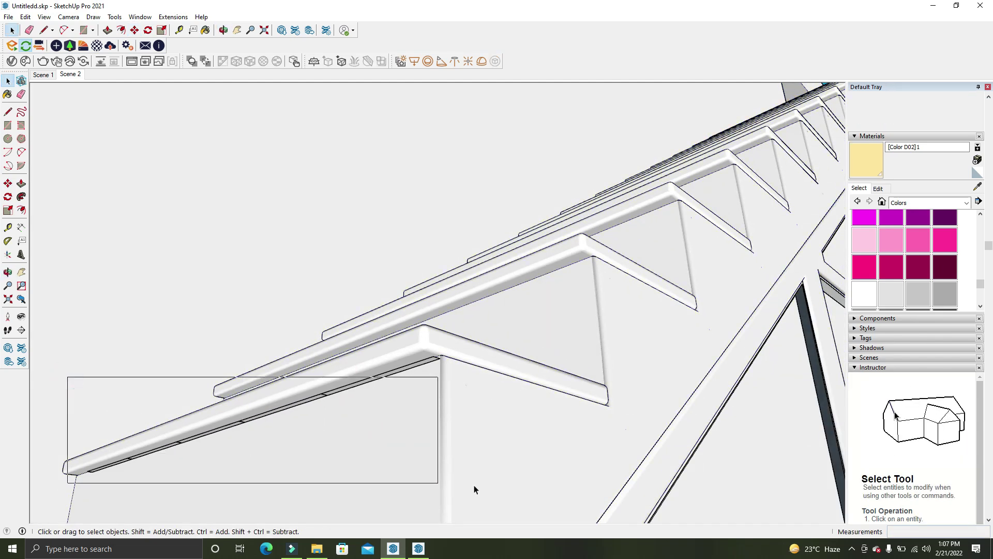
drag(354, 474, 474, 487)
mouse_move(310, 358)
mouse_down()
mouse_move(455, 432)
mouse_move(392, 371)
mouse_up()
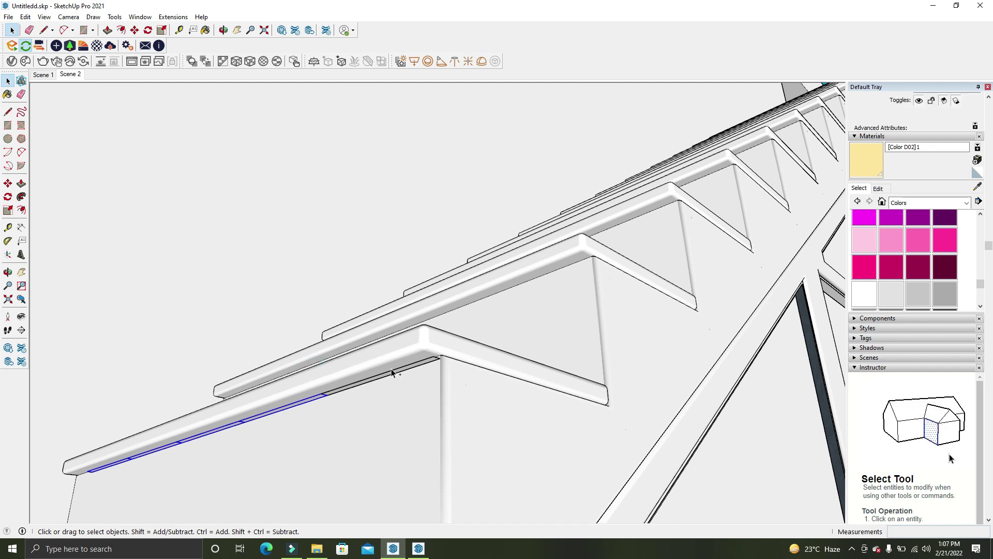
ctrl+click(399, 373)
key(m)
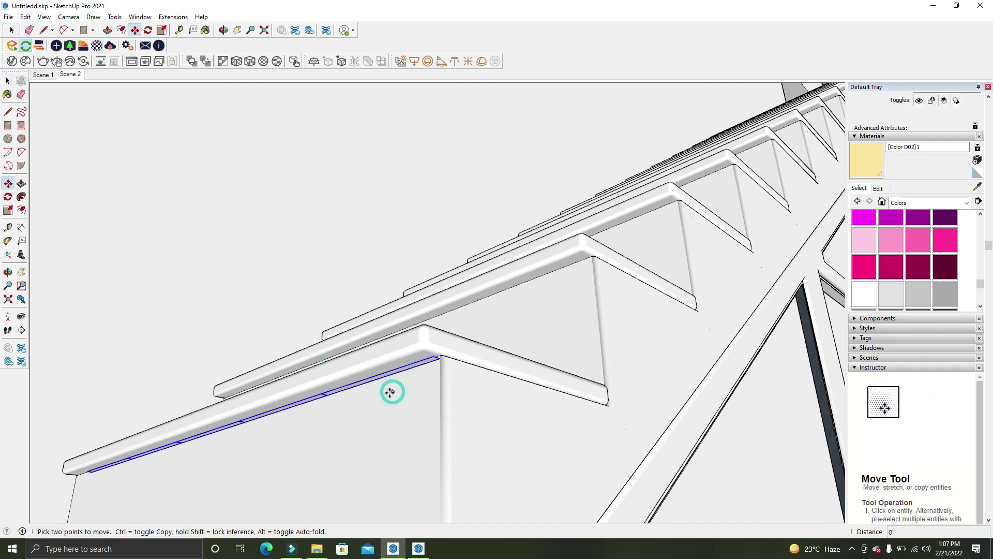
click(443, 356)
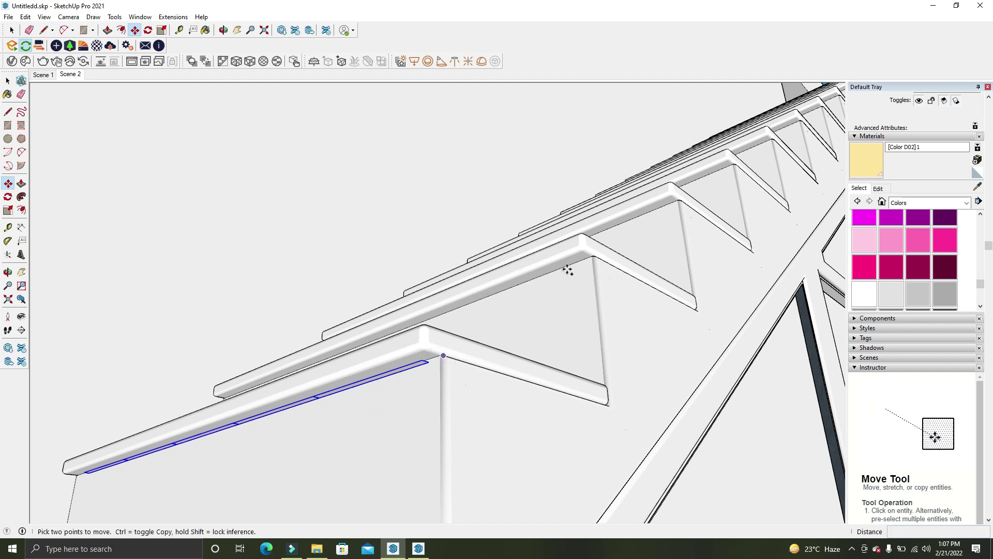
key(ctrl)
Copy the strip row to the next tread and repeat it x12 up the stairs
mouse_move(593, 257)
middle_down()
mouse_move(479, 412)
mouse_move(555, 284)
middle_up()
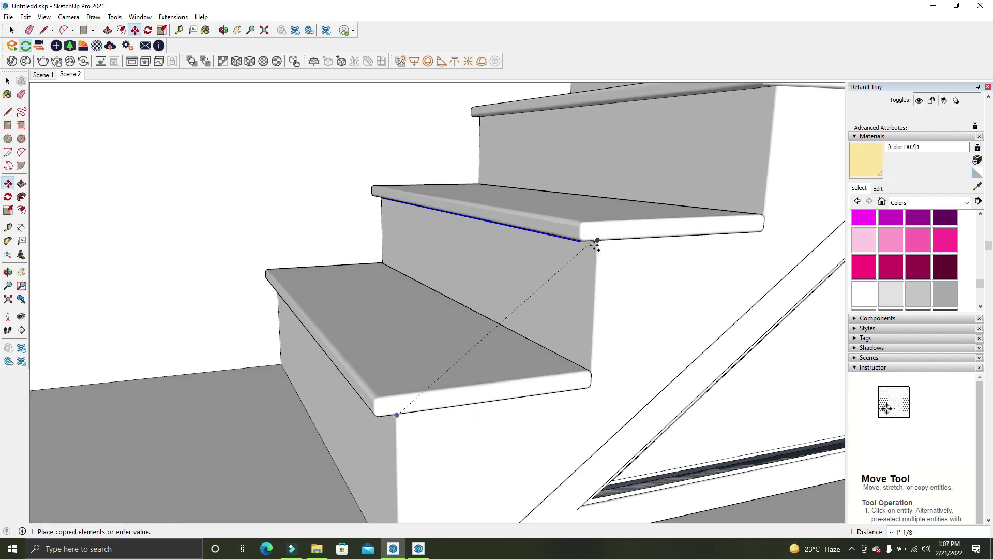
mouse_move(591, 247)
middle_down()
mouse_move(567, 271)
mouse_move(352, 310)
middle_up()
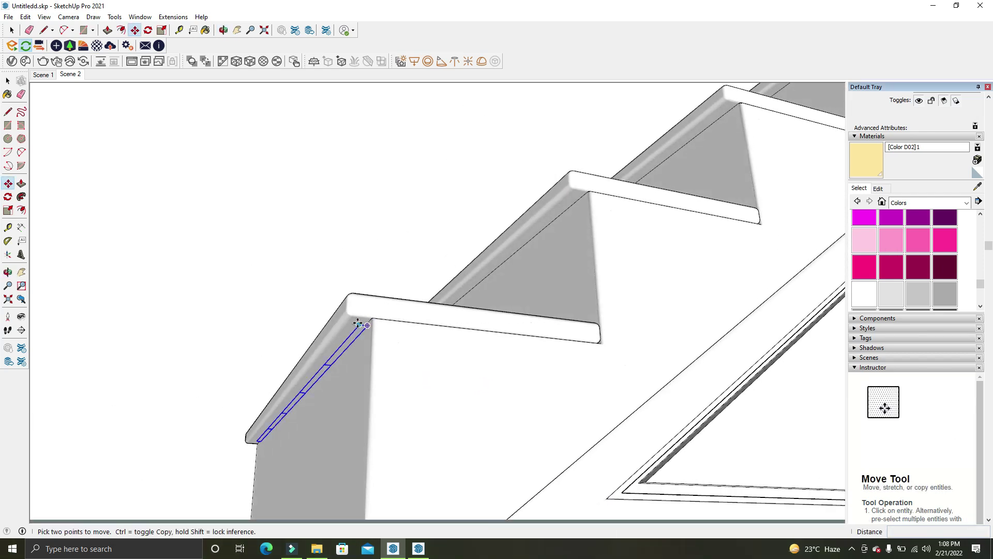
scroll(351, 311, up, 2)
scroll(351, 312, up, 2)
click(352, 312)
scroll(505, 262, down, 3)
scroll(583, 230, up, 4)
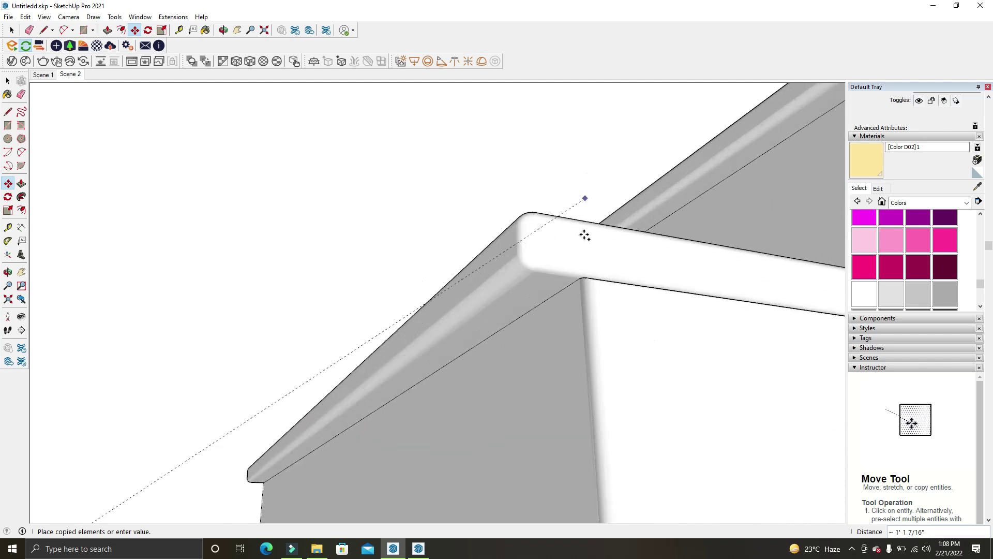
click(523, 277)
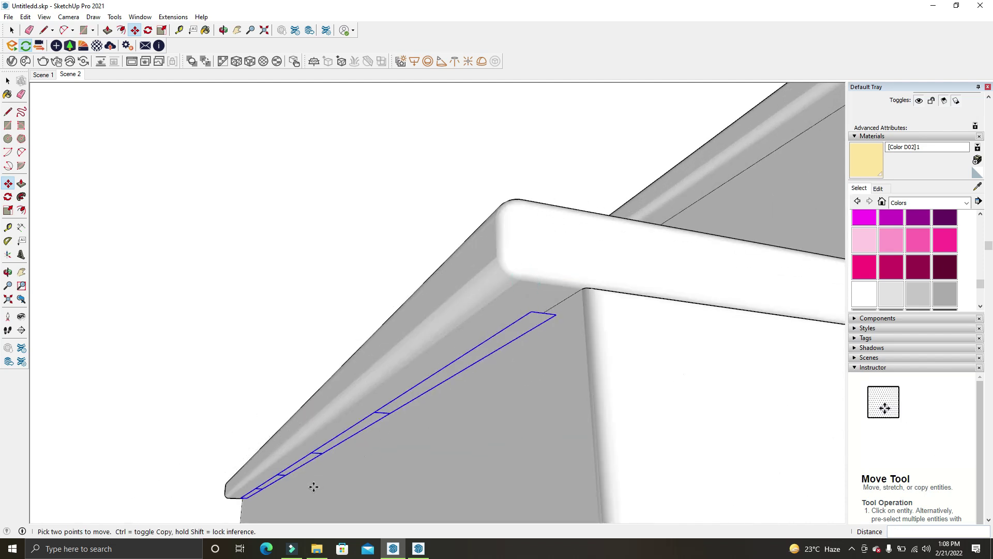
scroll(314, 486, down, 2)
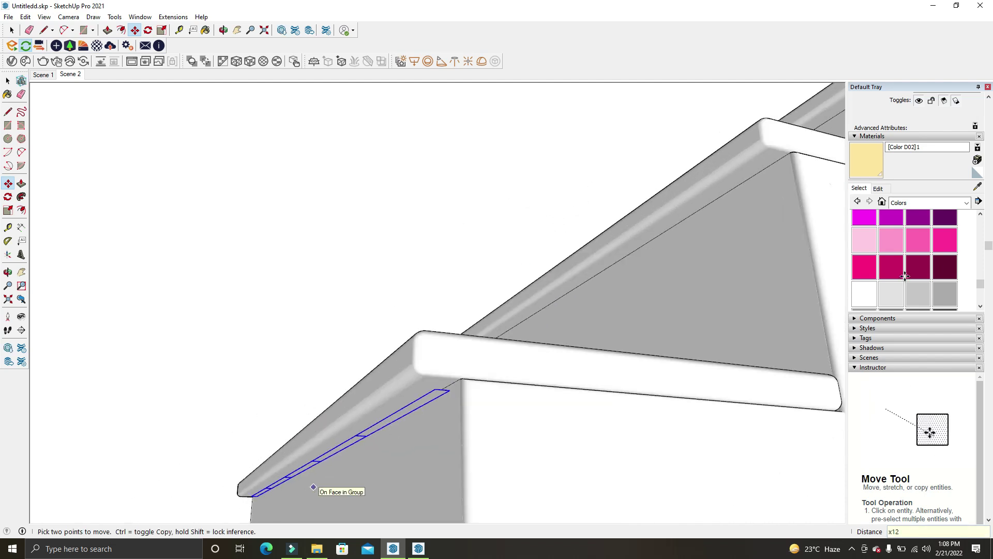
key(Return)
Orbit around the staircase to inspect the strips under every tread
mouse_move(543, 442)
middle_down()
mouse_move(246, 414)
mouse_move(660, 306)
mouse_move(650, 393)
middle_up()
scroll(246, 414, down, 3)
scroll(259, 421, down, 1)
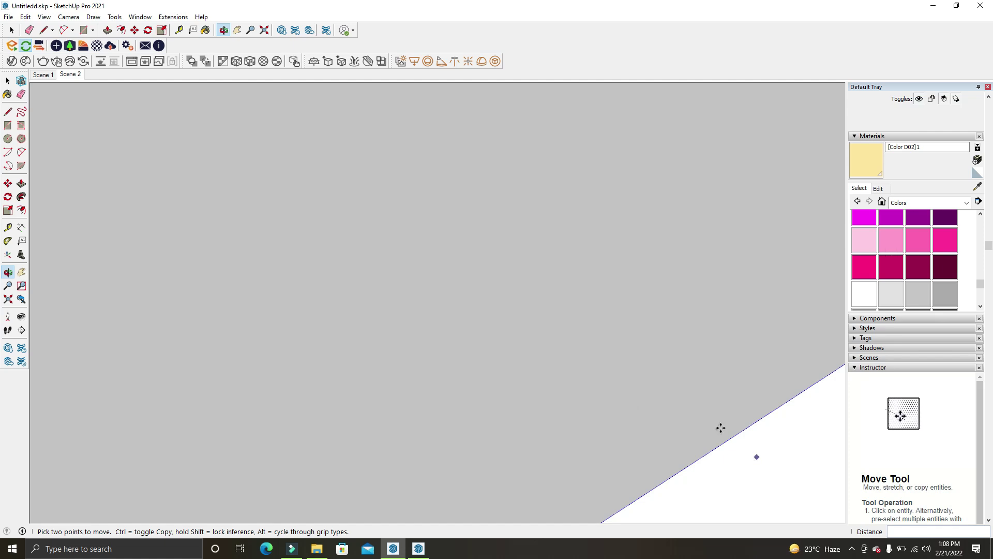
scroll(580, 341, down, 3)
scroll(580, 341, down, 1)
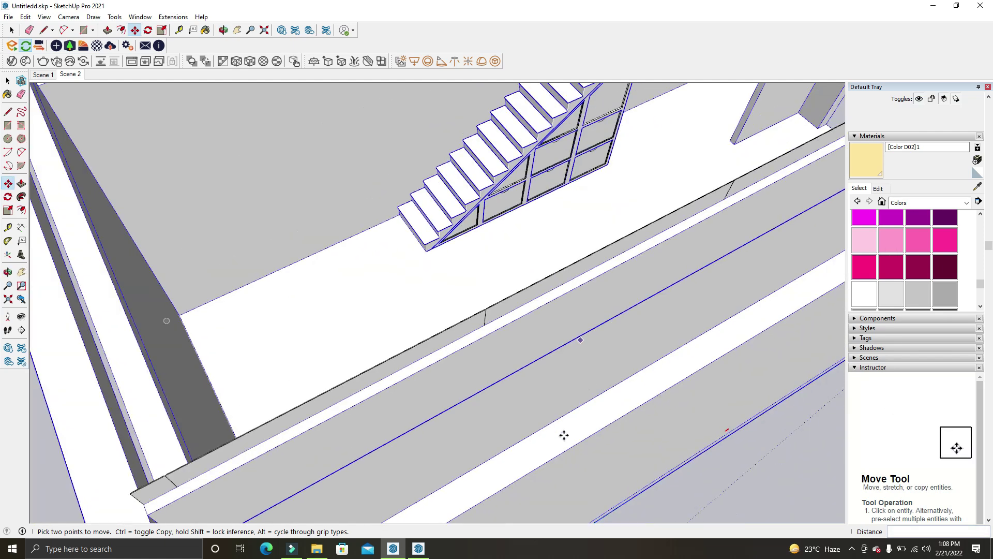
scroll(564, 435, down, 2)
middle_drag(564, 435, 583, 166)
scroll(576, 299, up, 3)
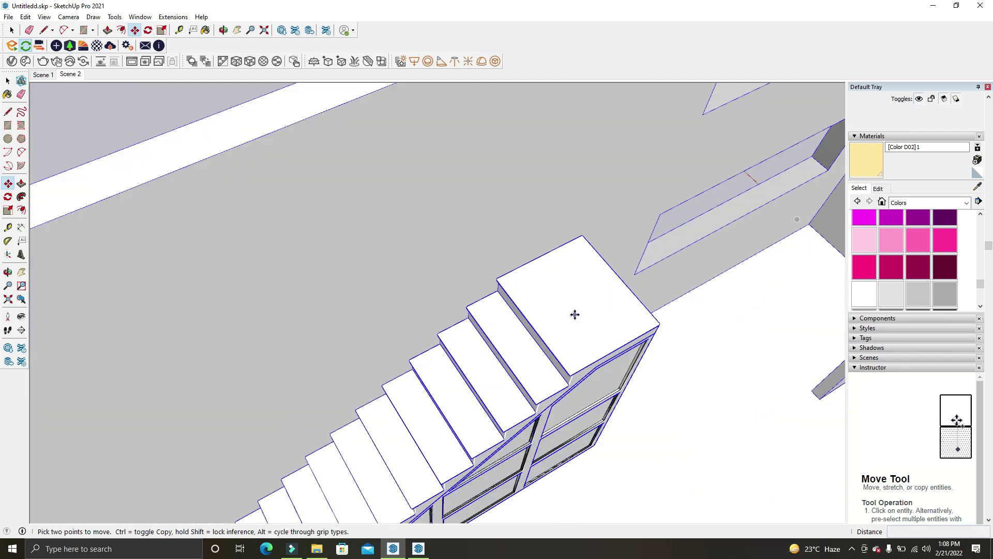
scroll(574, 312, up, 3)
key(space)
mouse_move(579, 355)
middle_down()
mouse_move(548, 188)
mouse_move(594, 420)
mouse_move(588, 277)
mouse_move(598, 390)
mouse_move(559, 368)
mouse_move(578, 389)
middle_up()
mouse_move(469, 313)
middle_down()
mouse_move(549, 337)
mouse_move(525, 433)
mouse_move(543, 310)
mouse_move(457, 337)
mouse_move(436, 355)
middle_up()
scroll(435, 355, up, 3)
scroll(444, 324, up, 3)
Enter a tread light strip's component, then restore down the SketchUp window
click(457, 337)
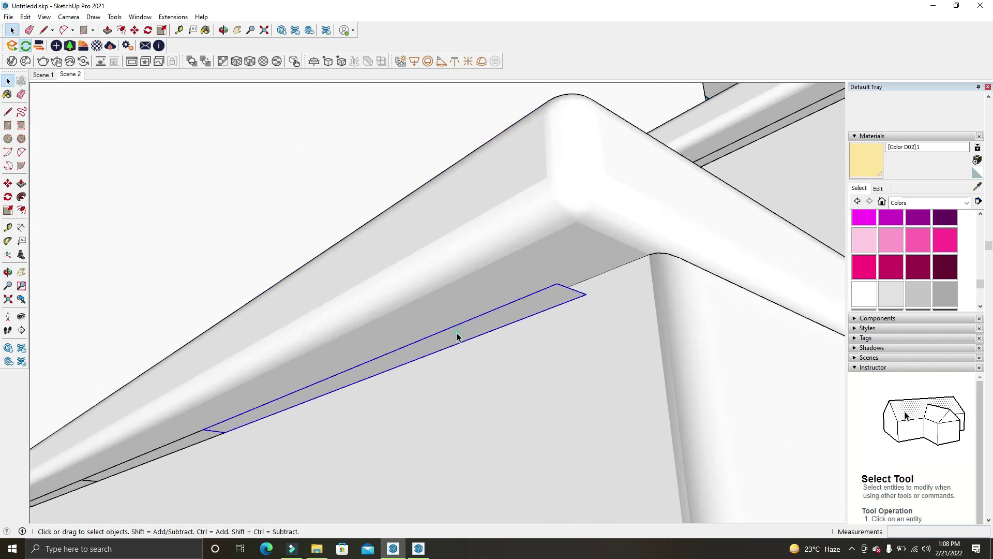
double_click(457, 337)
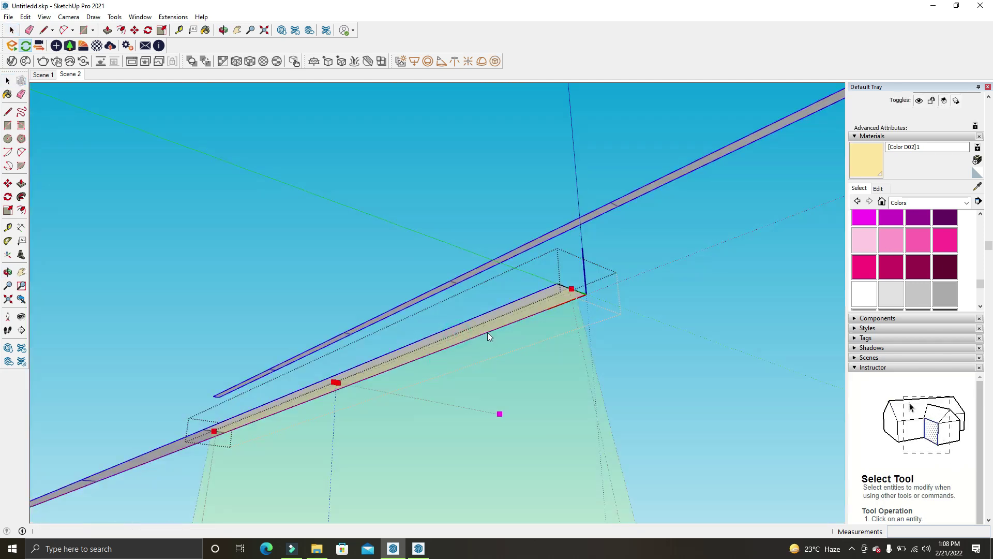
click(956, 7)
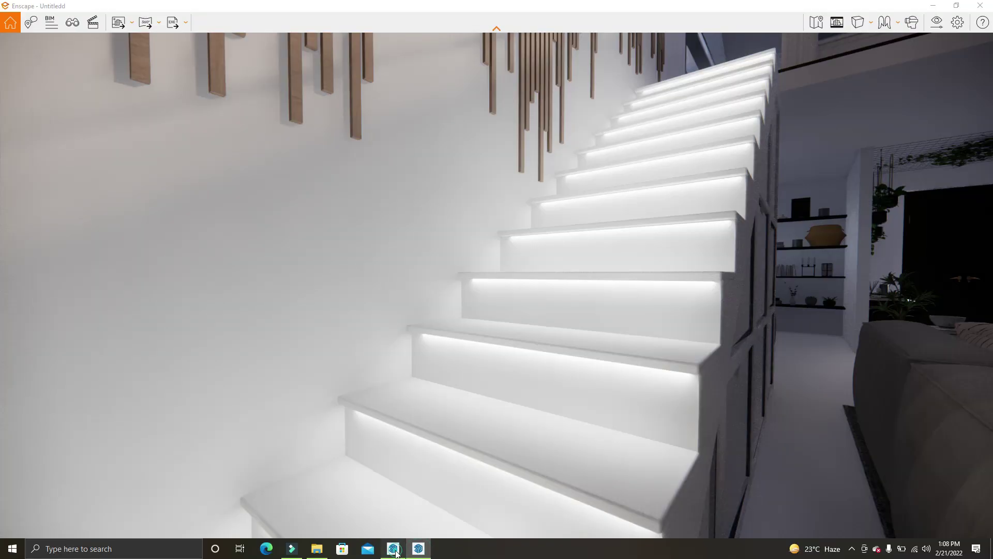
Lower the Rect strip light's luminous power to about 125 lm, then maximise SketchUp
click(401, 554)
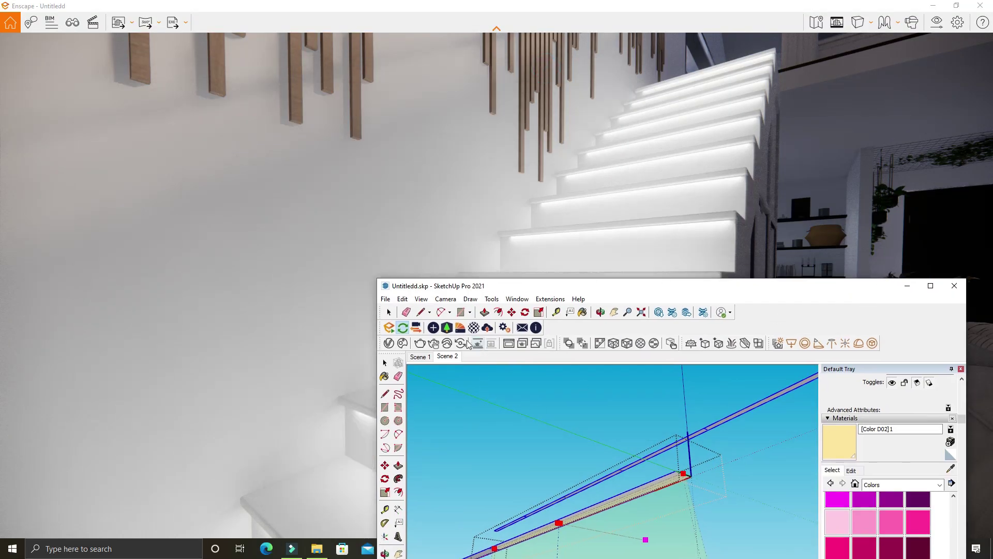
click(435, 328)
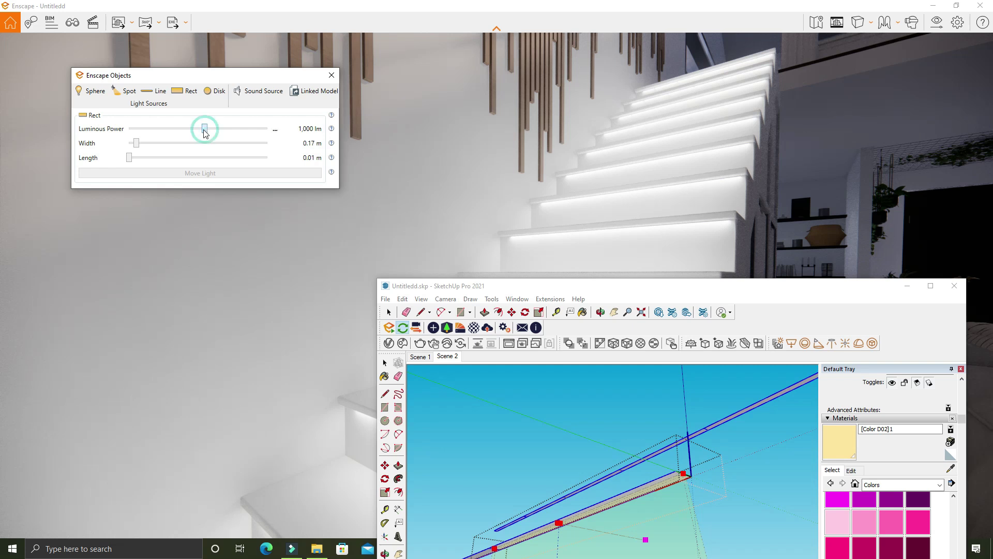
drag(196, 135, 183, 153)
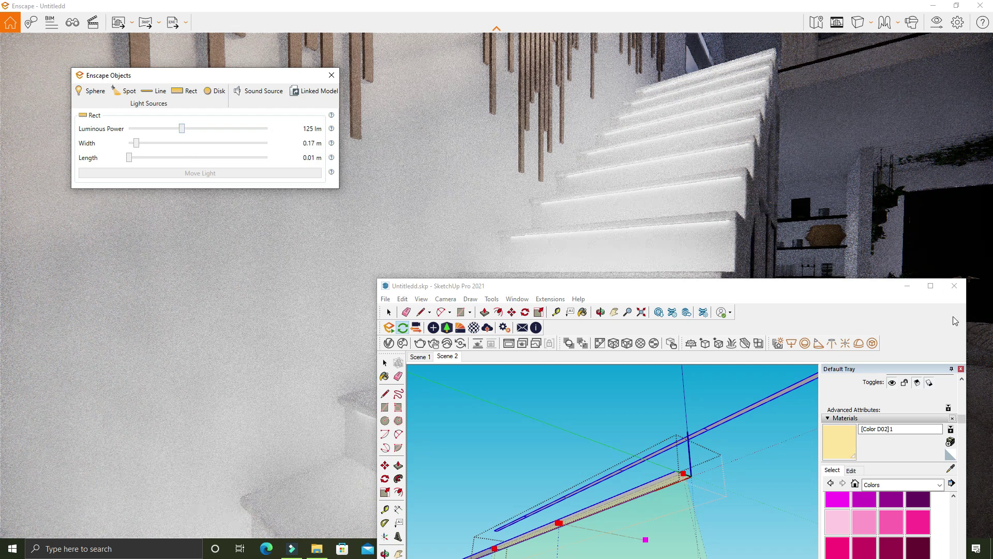
click(931, 286)
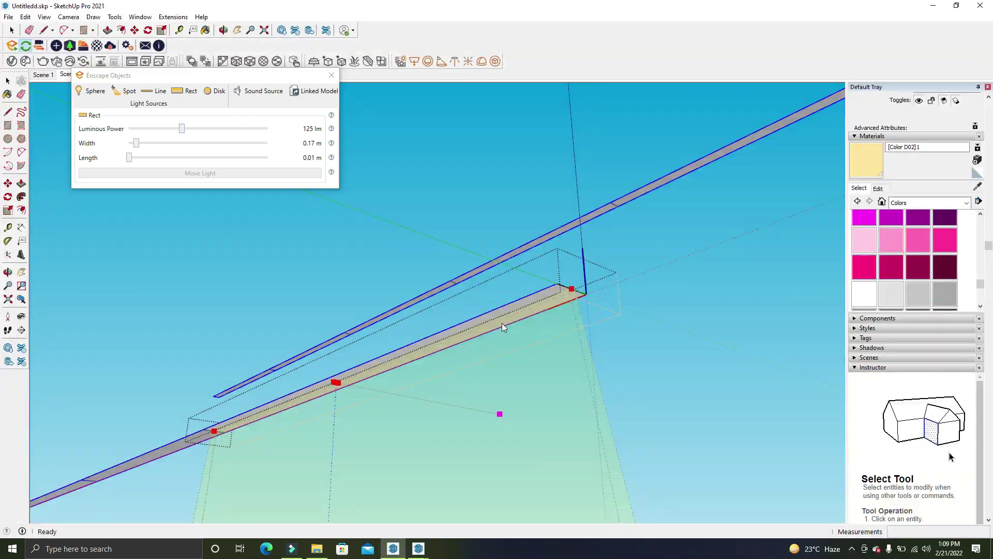
Paint the strip-light rectangle under the tread with pale Color D01 and preview it in Enscape
scroll(905, 259, up, 3)
scroll(912, 268, up, 5)
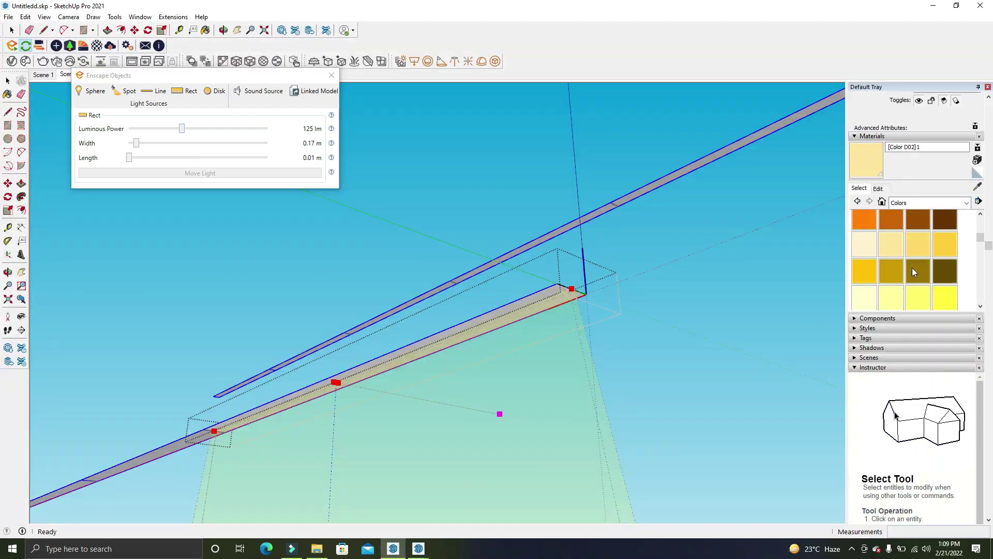
click(873, 243)
click(537, 302)
key(space)
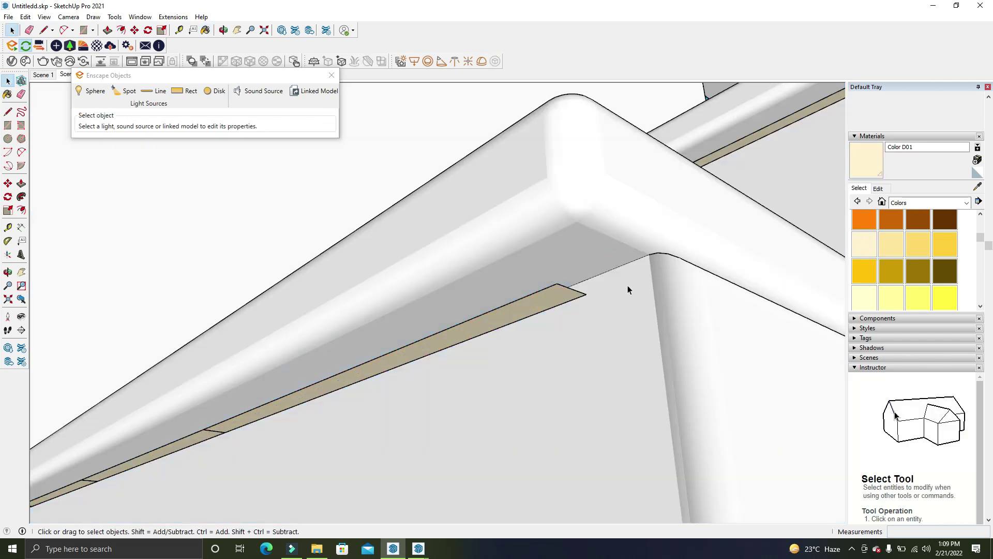
click(931, 5)
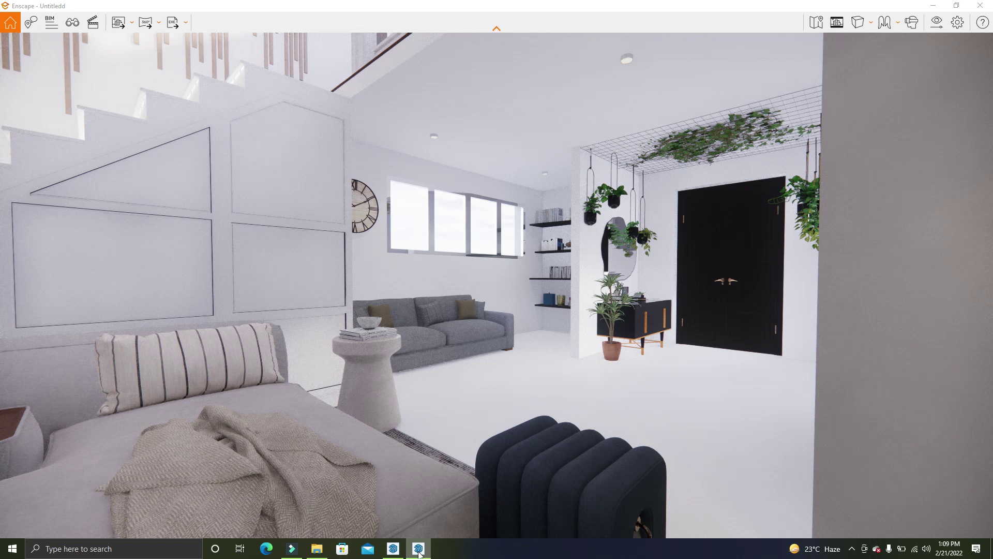
Return to the SketchUp model around the stairs and close the Enscape objects panel
mouse_move(393, 549)
click(392, 514)
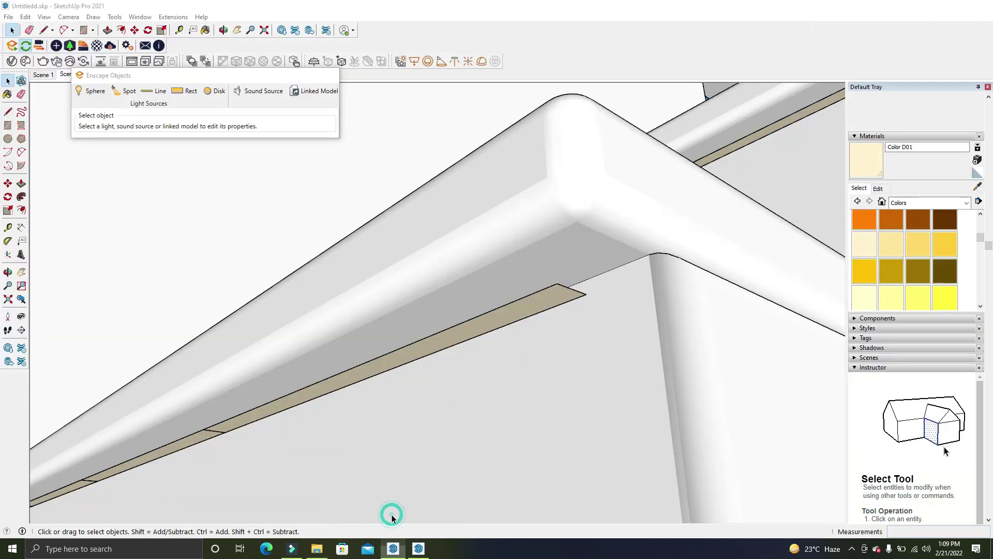
middle_drag(445, 357, 427, 356)
click(327, 72)
click(342, 182)
click(102, 61)
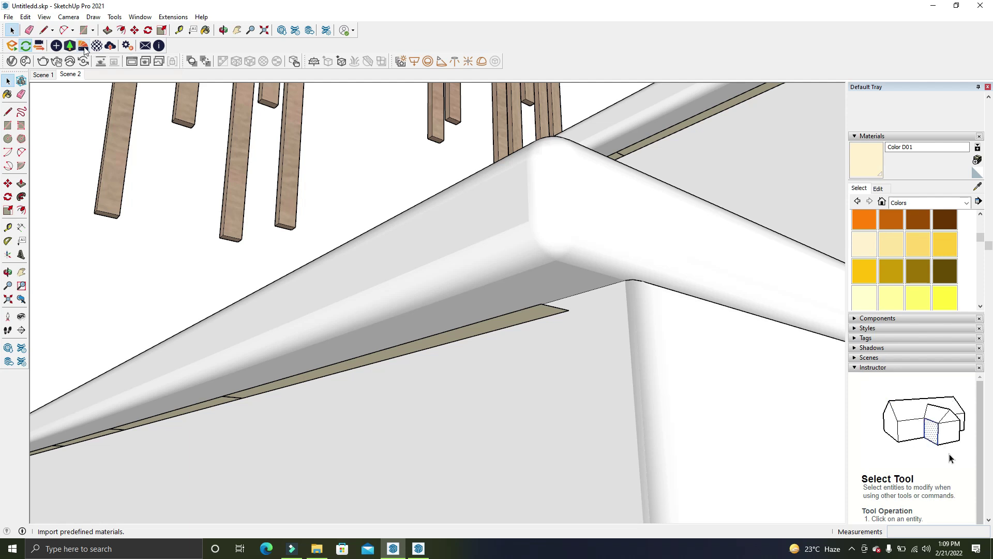
Import Wood 17 from the Enscape Material Library's Wood category
click(84, 48)
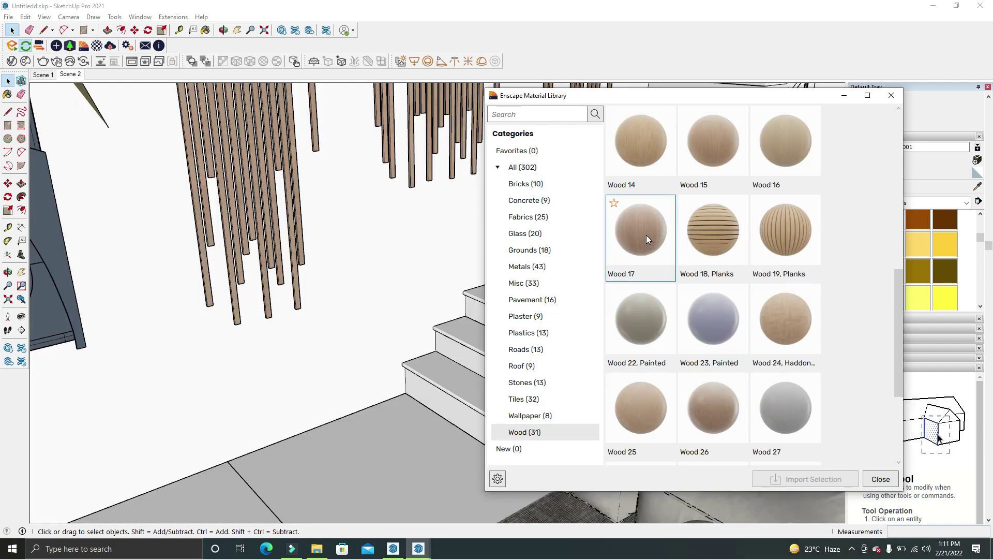
click(643, 226)
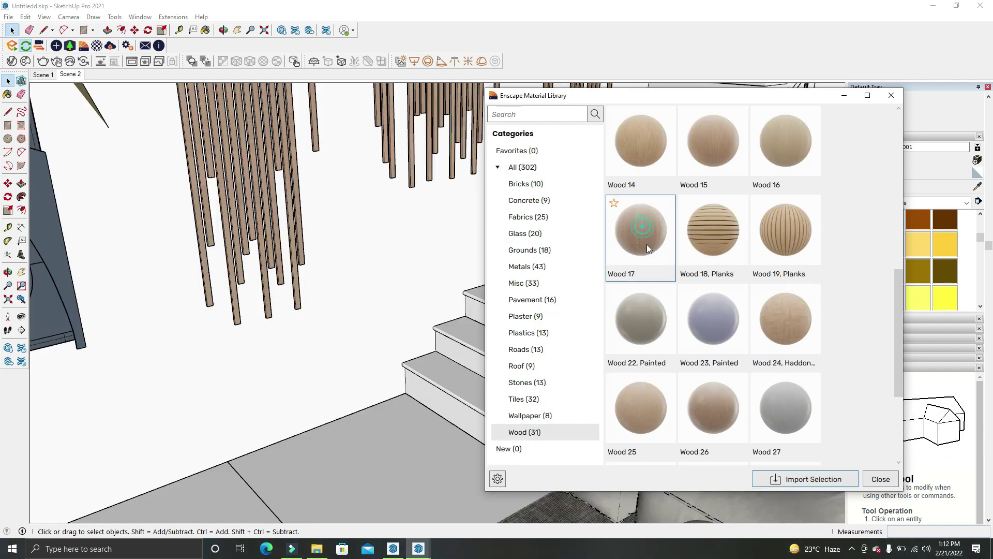
click(814, 481)
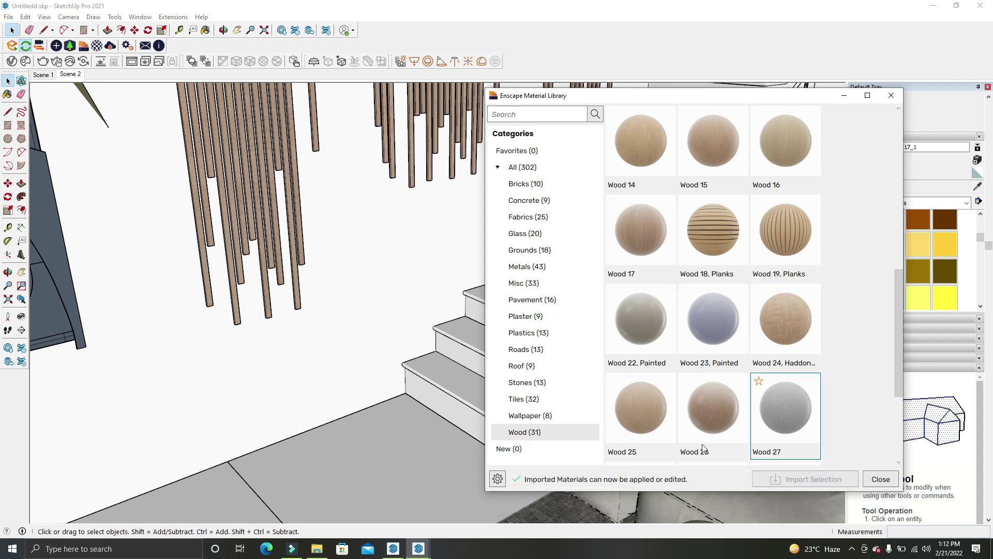
click(845, 98)
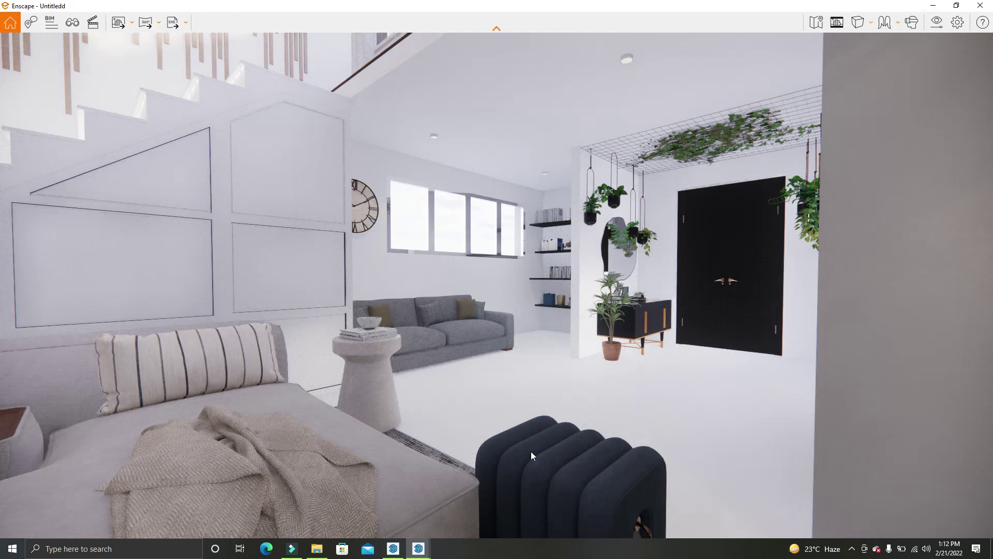
Paint the floor face under the staircase with the dark Wood 17_1 material, then deselect it
click(410, 545)
click(914, 107)
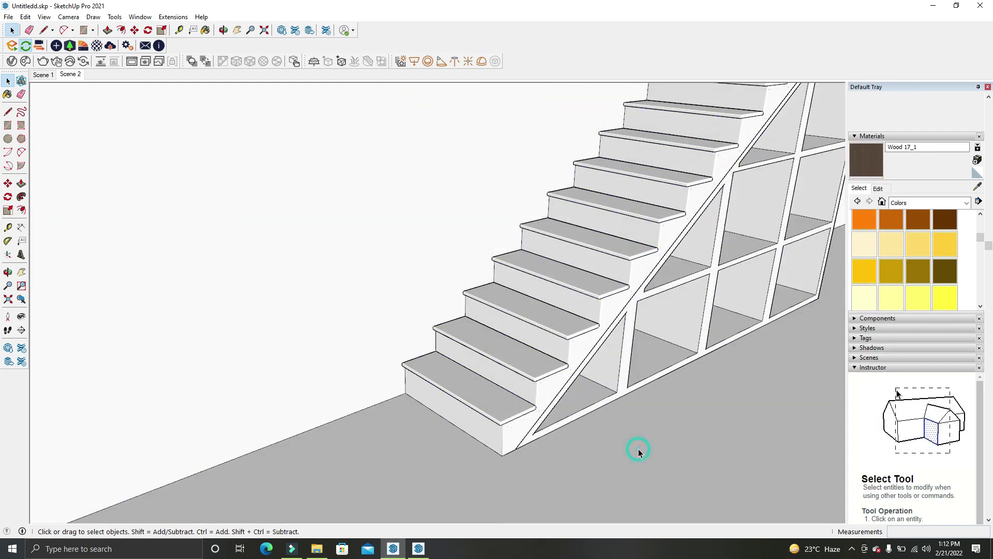
middle_drag(639, 448, 465, 333)
scroll(824, 346, down, 5)
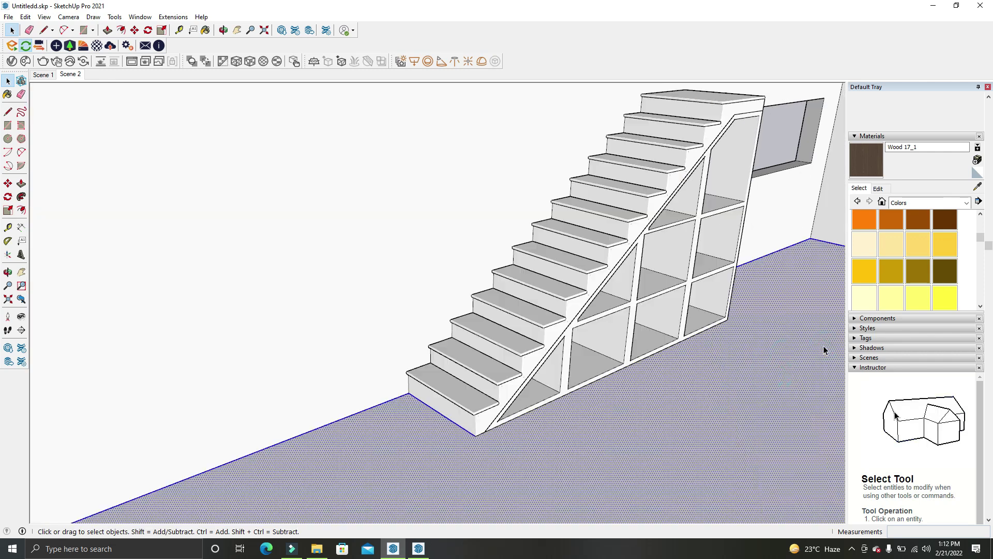
scroll(822, 347, up, 3)
key(b)
click(759, 339)
key(space)
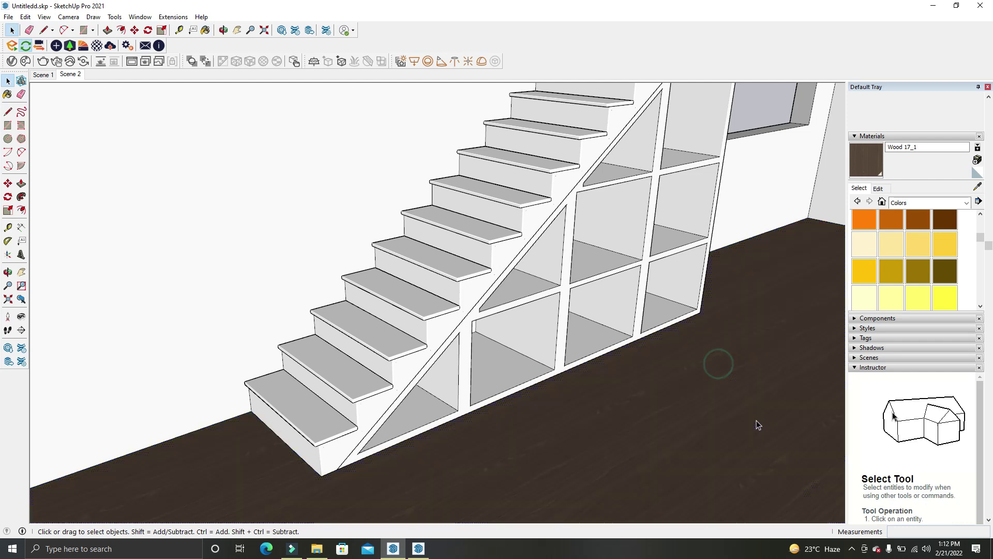
click(737, 419)
drag(739, 422, 693, 417)
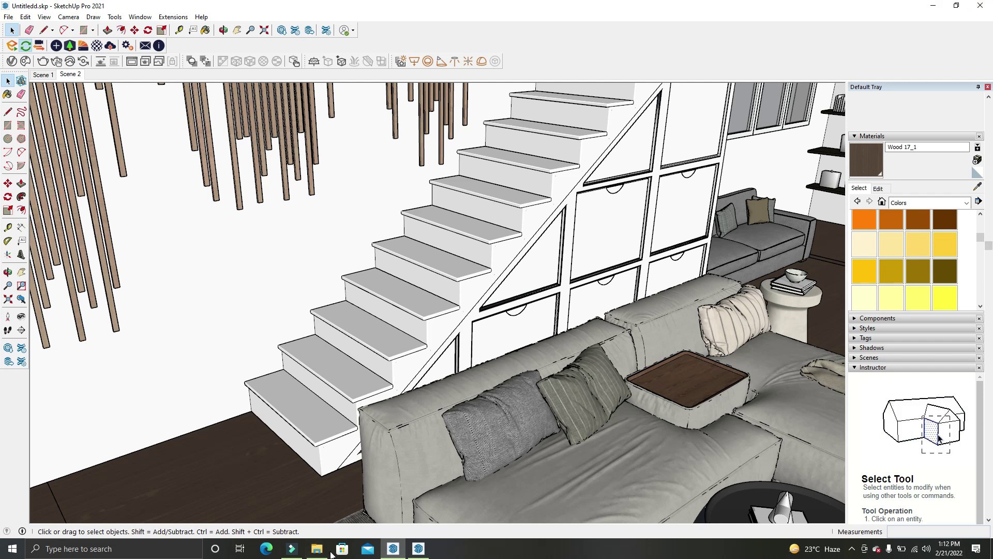
click(417, 551)
right_drag(529, 390, 248, 393)
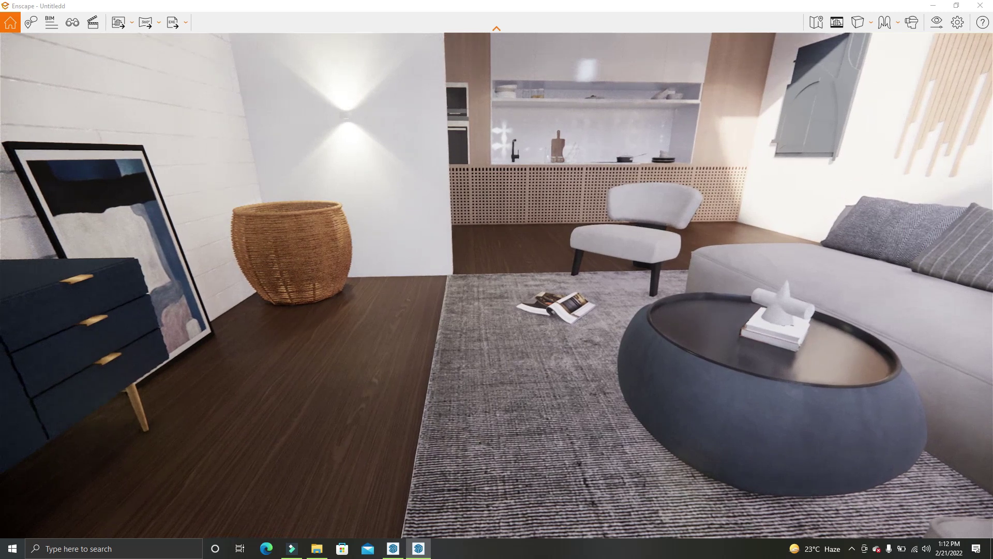
mouse_move(497, 405)
right_down()
mouse_move(504, 362)
mouse_move(516, 407)
right_up()
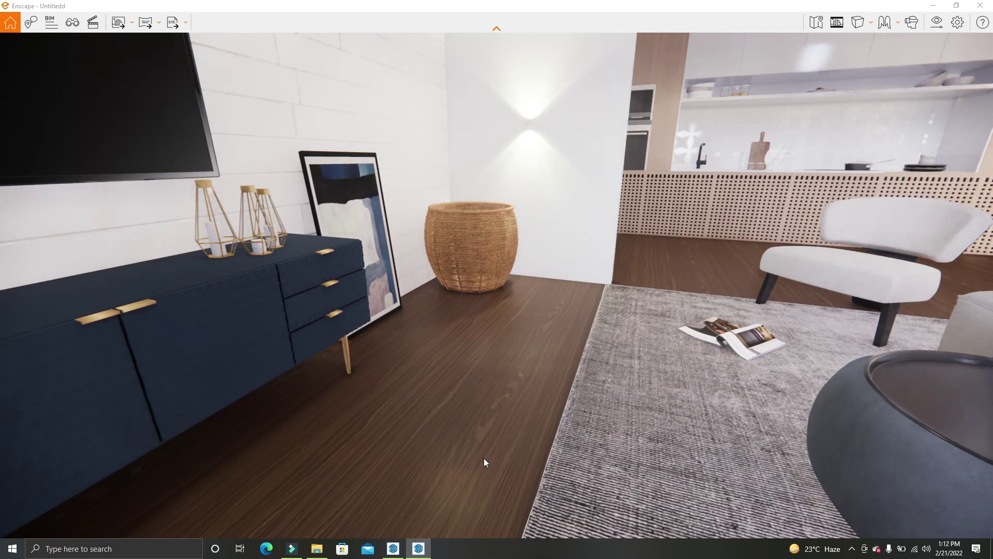
click(419, 548)
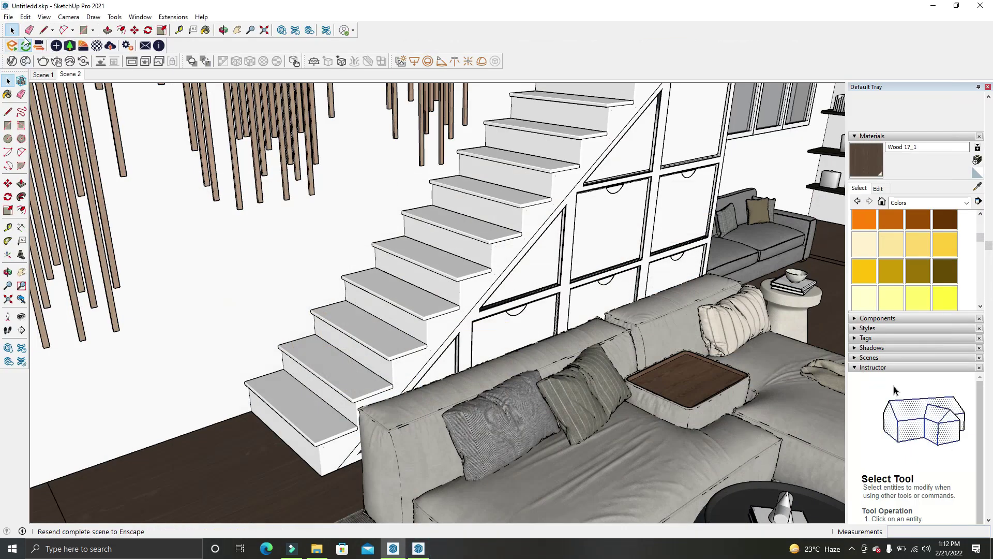
click(97, 47)
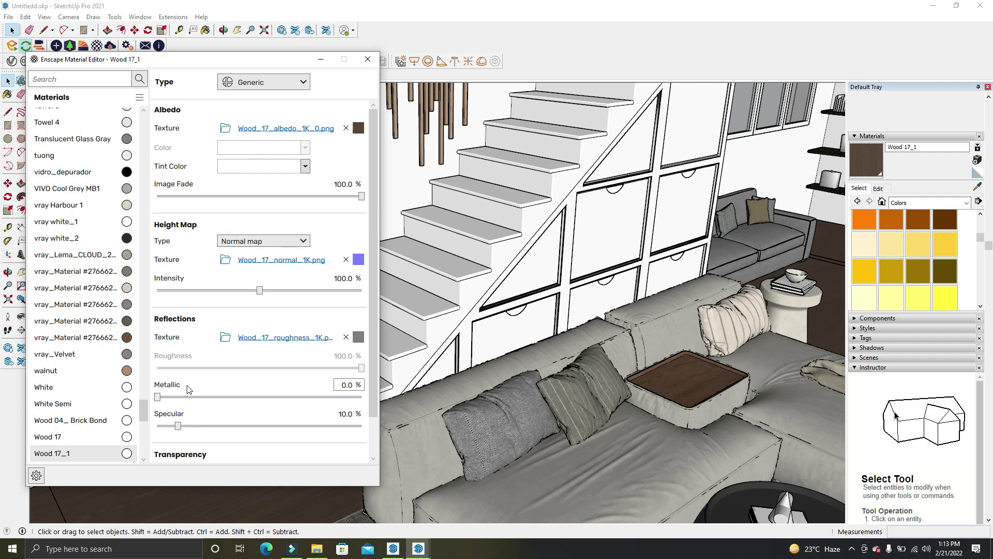
click(259, 290)
scroll(209, 332, down, 2)
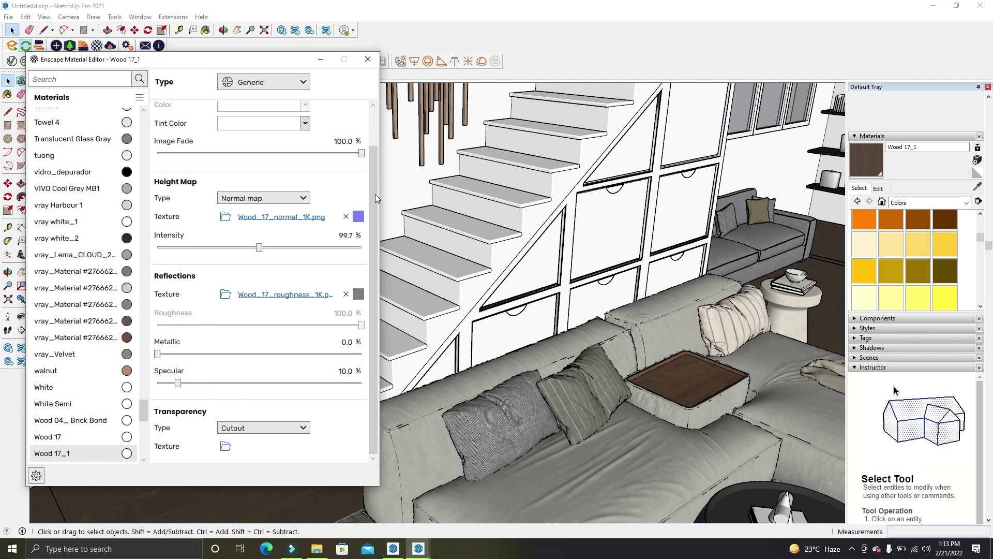
scroll(375, 194, up, 3)
click(368, 59)
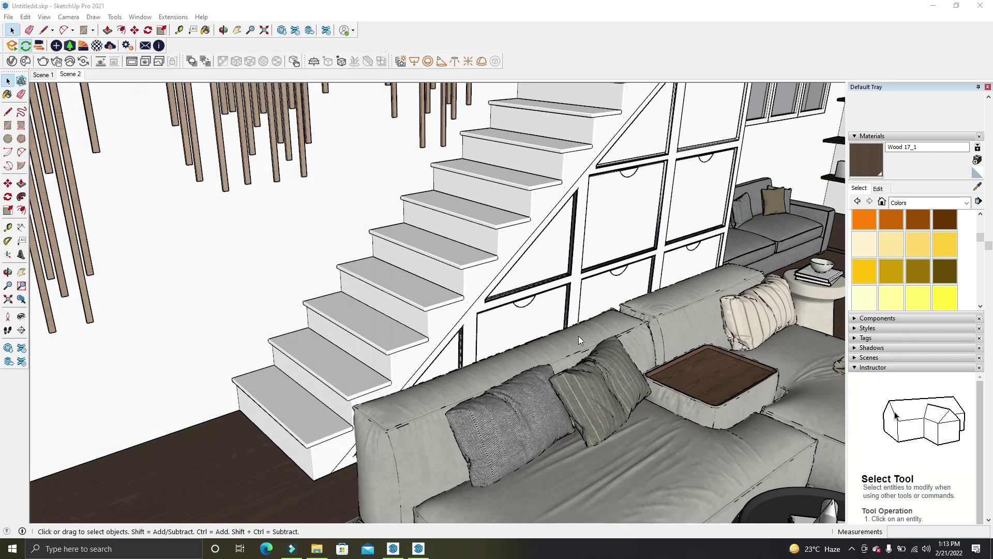
middle_drag(578, 336, 882, 257)
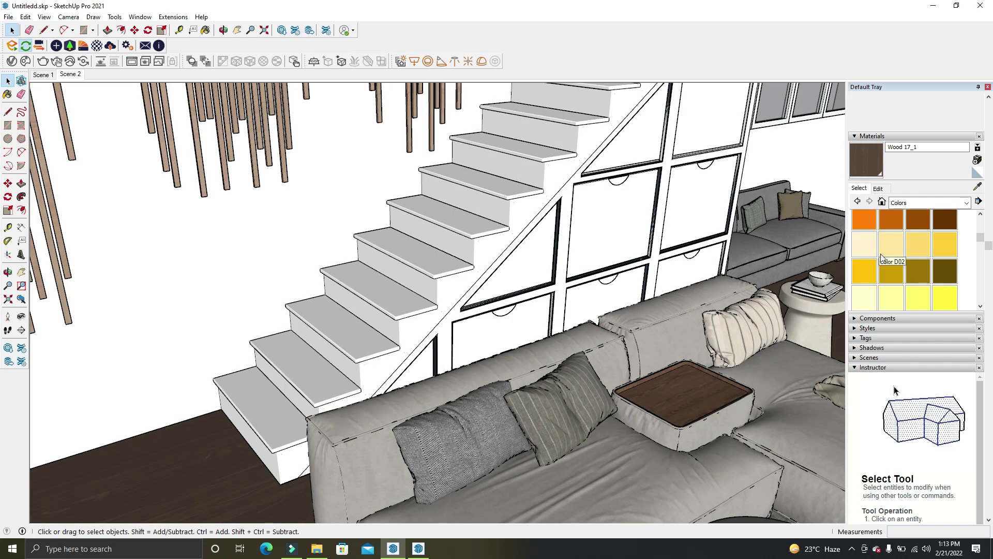
Pick the light grey Color M02 swatch in the Materials tray
scroll(880, 254, down, 3)
scroll(881, 254, down, 3)
scroll(881, 254, down, 3)
scroll(906, 259, up, 5)
scroll(910, 270, up, 5)
scroll(910, 271, up, 5)
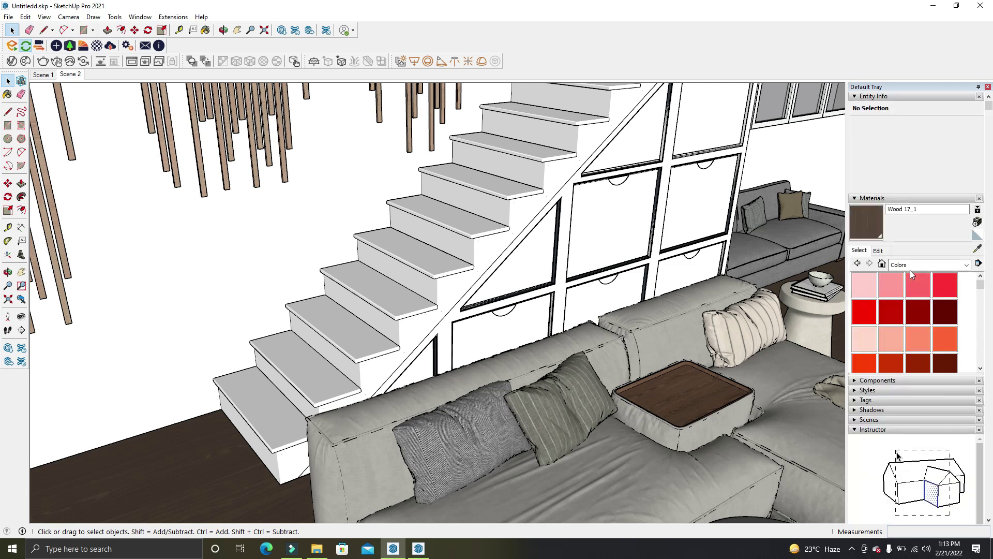
scroll(883, 322, down, 3)
scroll(886, 324, down, 3)
scroll(890, 328, up, 1)
click(920, 313)
key(space)
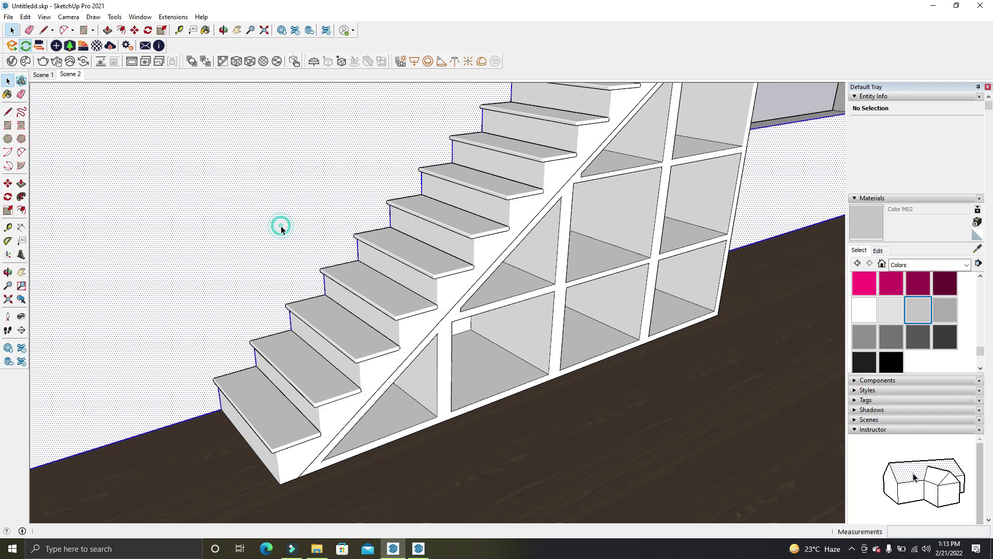
Paint the whole wall behind the stairs with Color M02 and check it in Enscape
triple_click(281, 225)
key(b)
key(space)
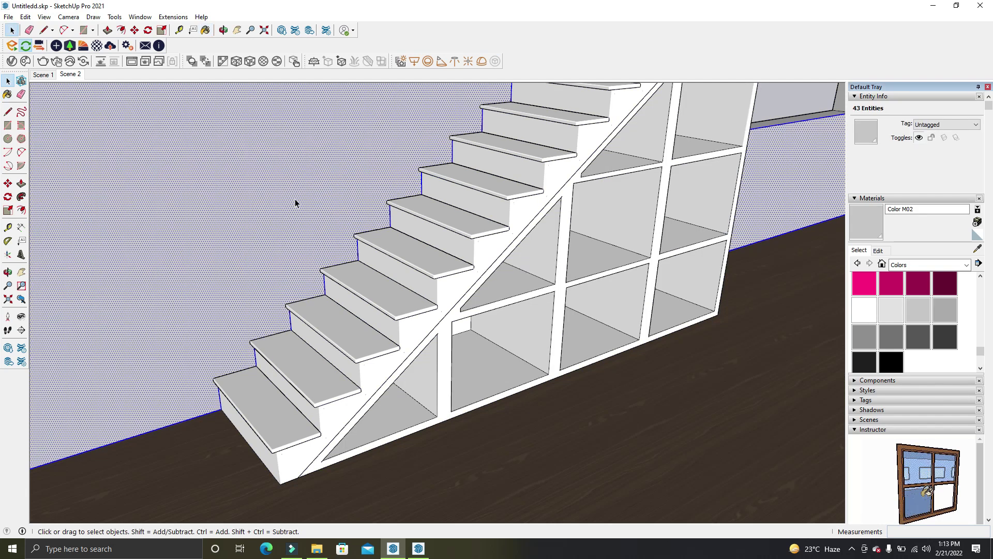
drag(296, 193, 339, 254)
click(418, 548)
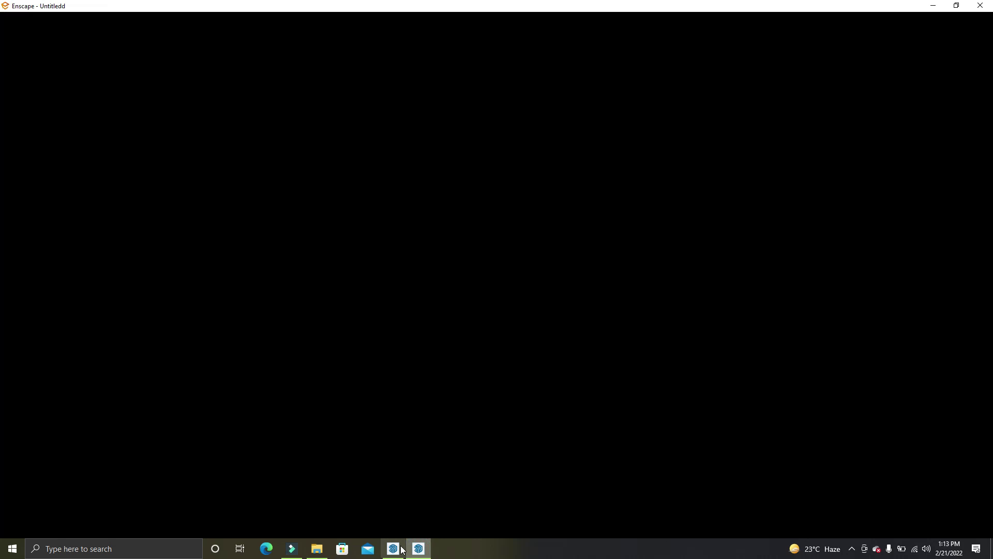
drag(476, 350, 621, 351)
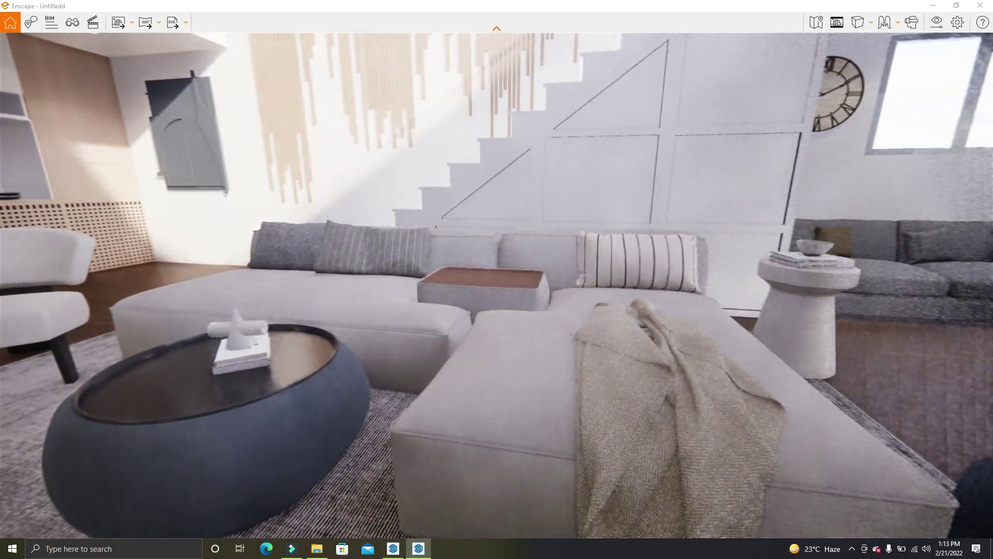
key(alt+Tab)
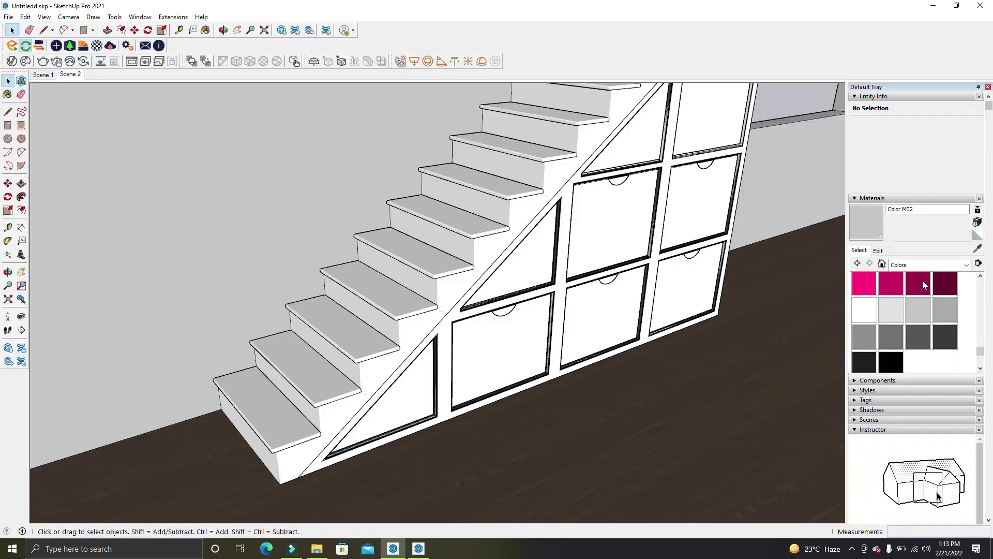
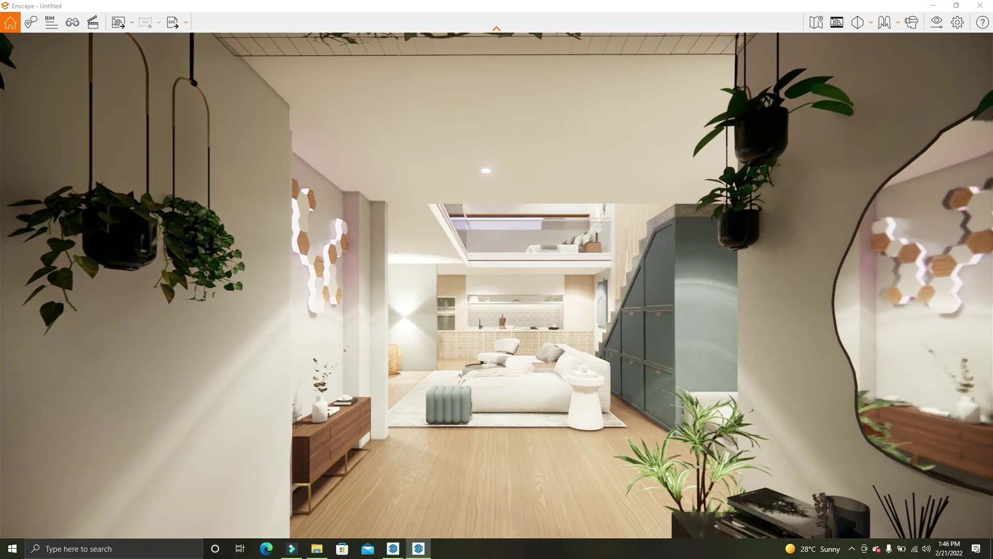
Check the screenshot options and the SketchUp model, then dismiss them without rendering
click(131, 25)
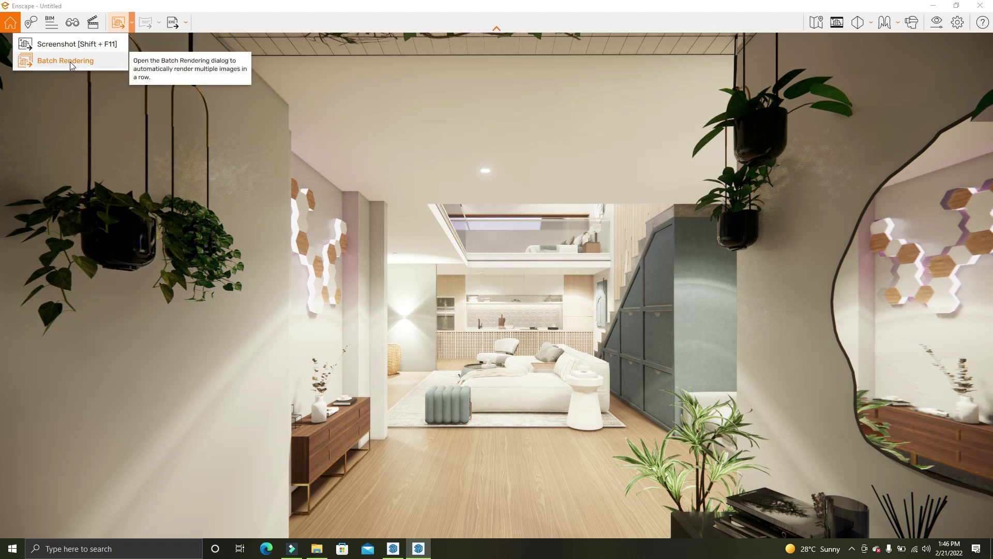
click(394, 548)
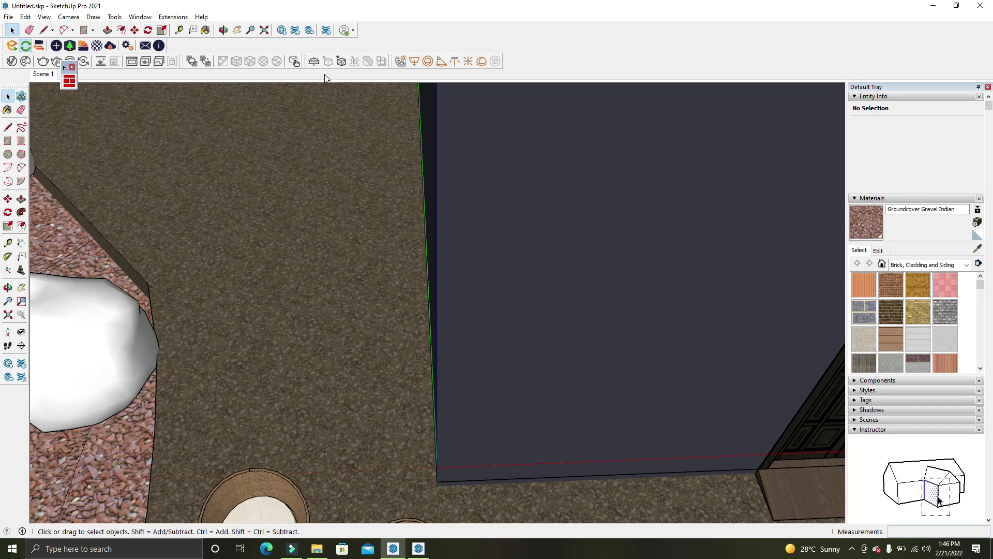
click(943, 5)
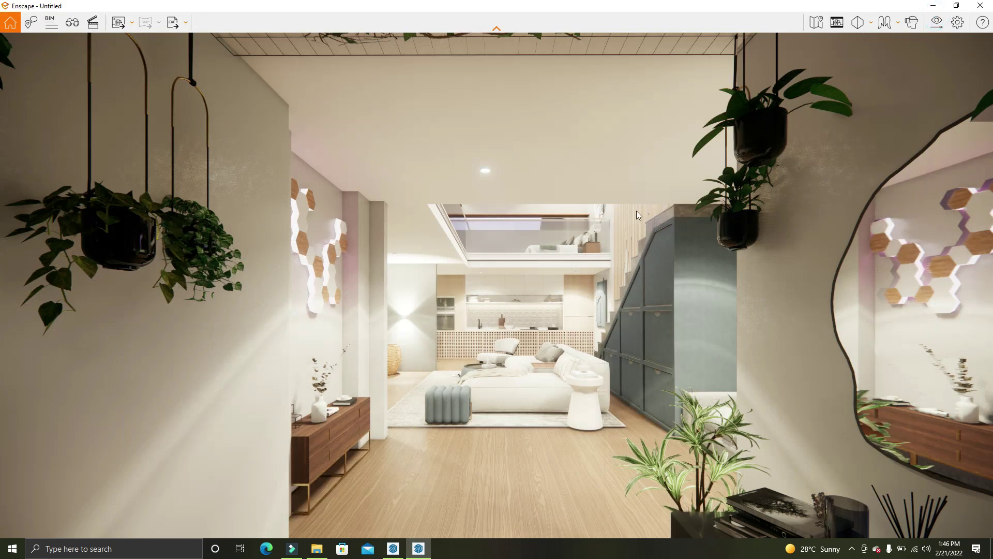
click(132, 22)
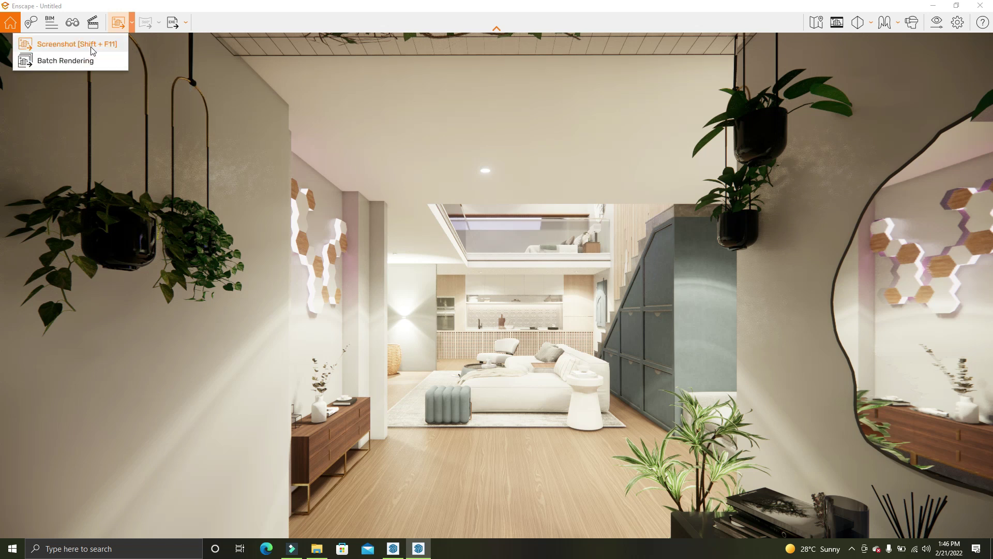
click(177, 72)
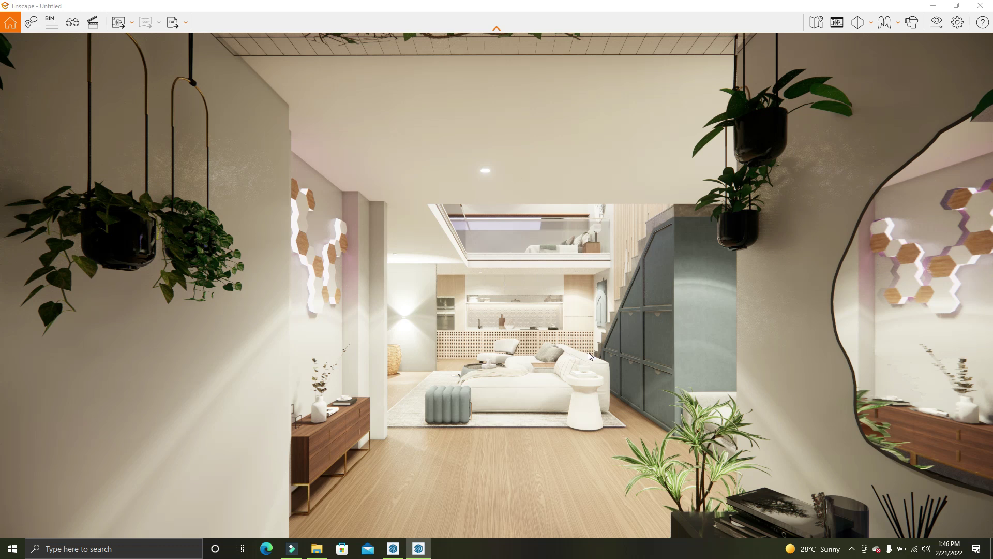
Set Visual Settings output to JPEG at Ultra HD 3840 × 2160 and close the window
click(937, 30)
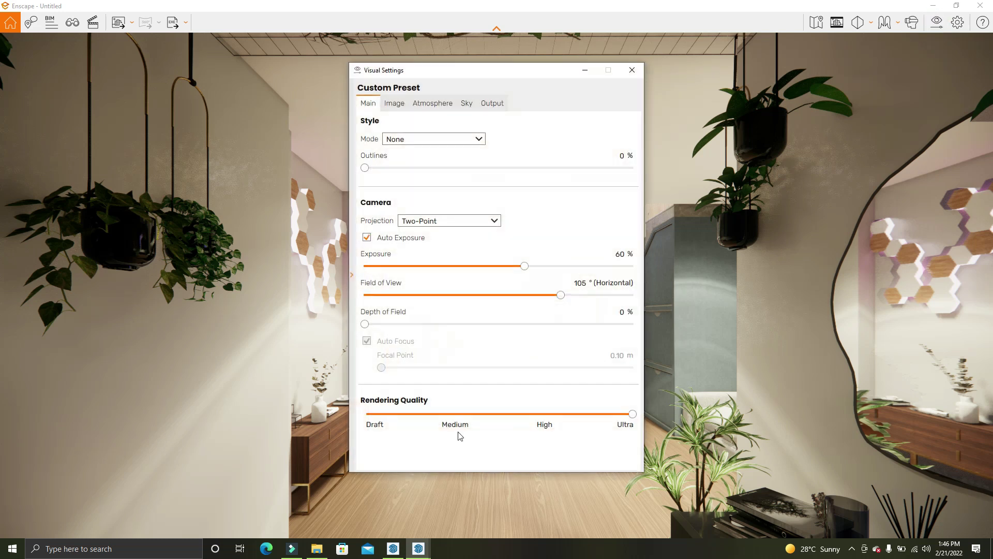
click(491, 103)
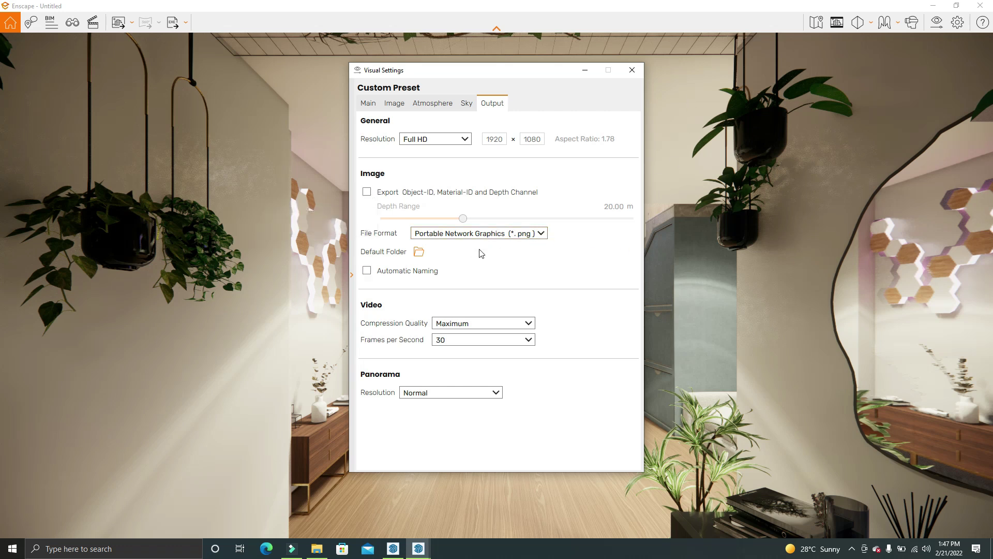
click(482, 235)
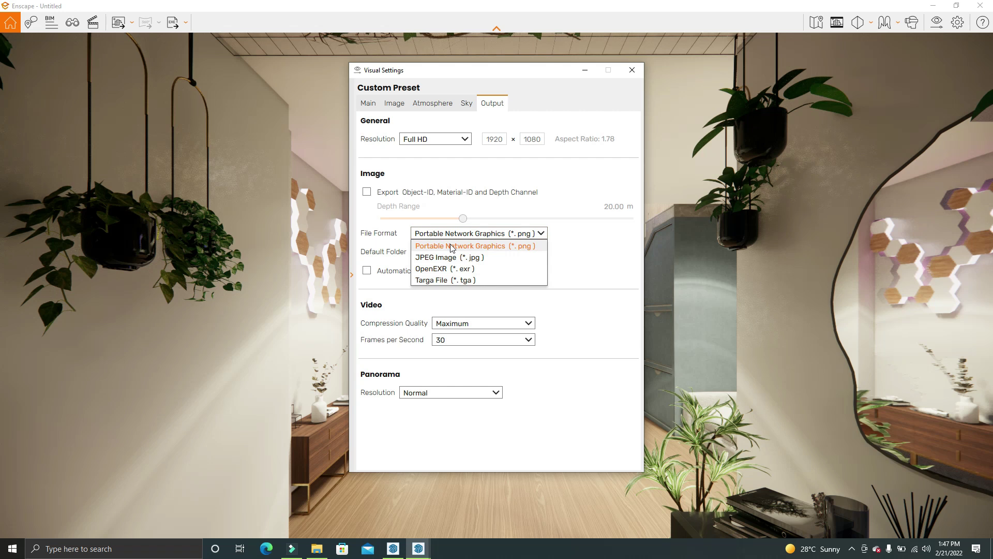
click(451, 258)
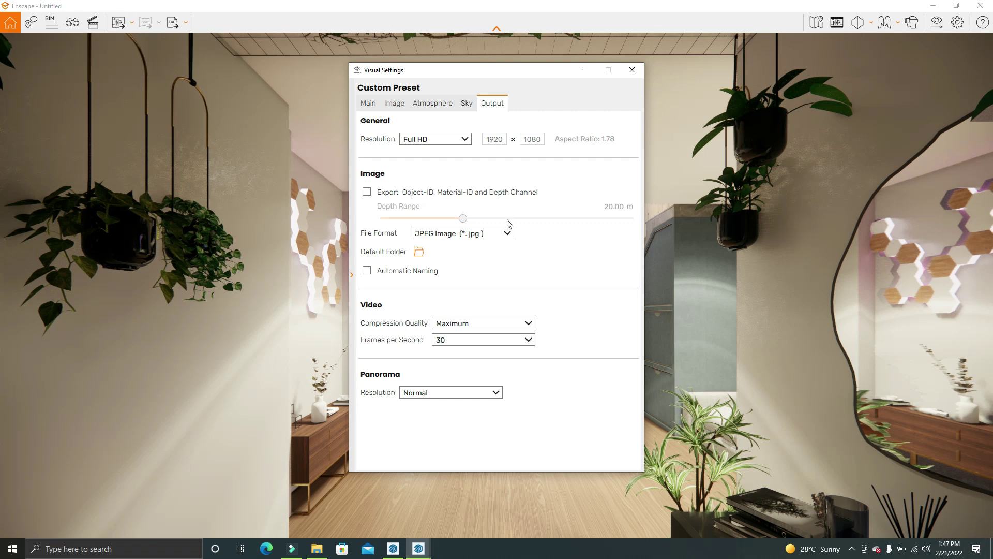
click(448, 143)
click(427, 198)
click(632, 70)
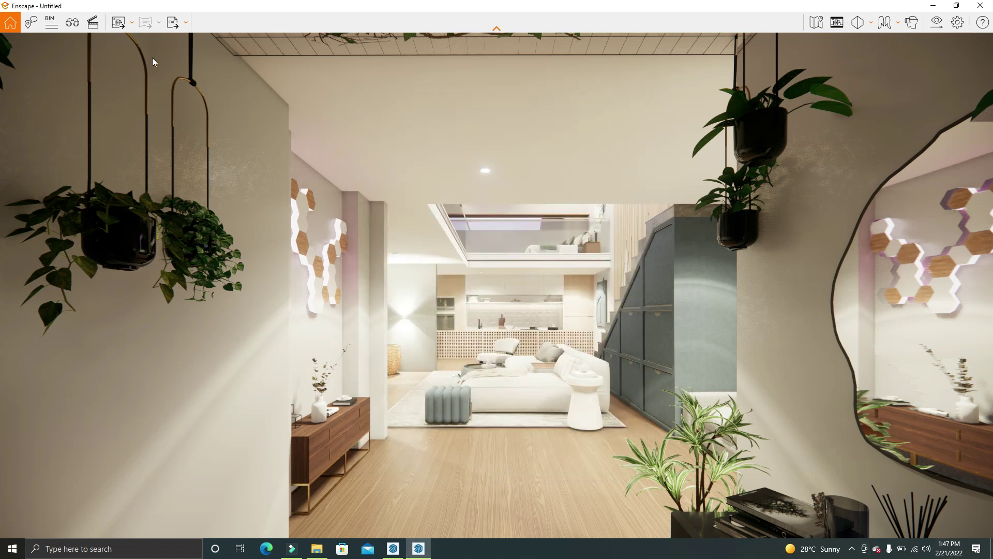
Render the current view and save it to the Desktop as JPEG named First
click(119, 23)
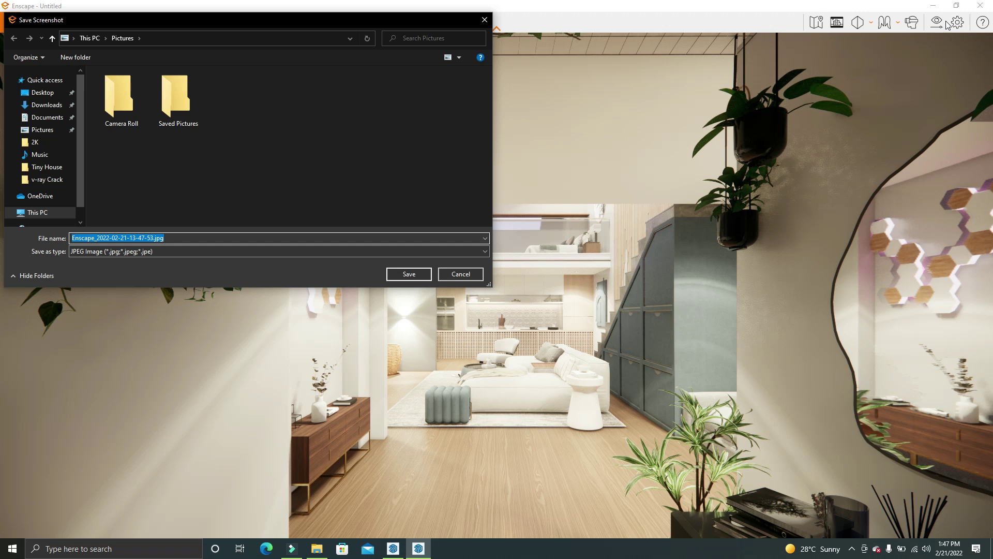
click(90, 38)
double_click(259, 95)
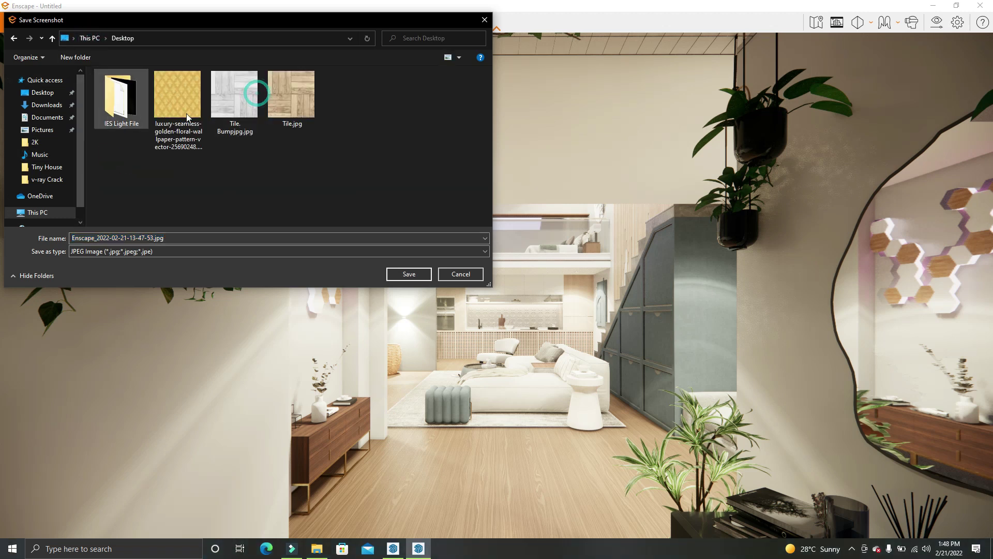
double_click(184, 238)
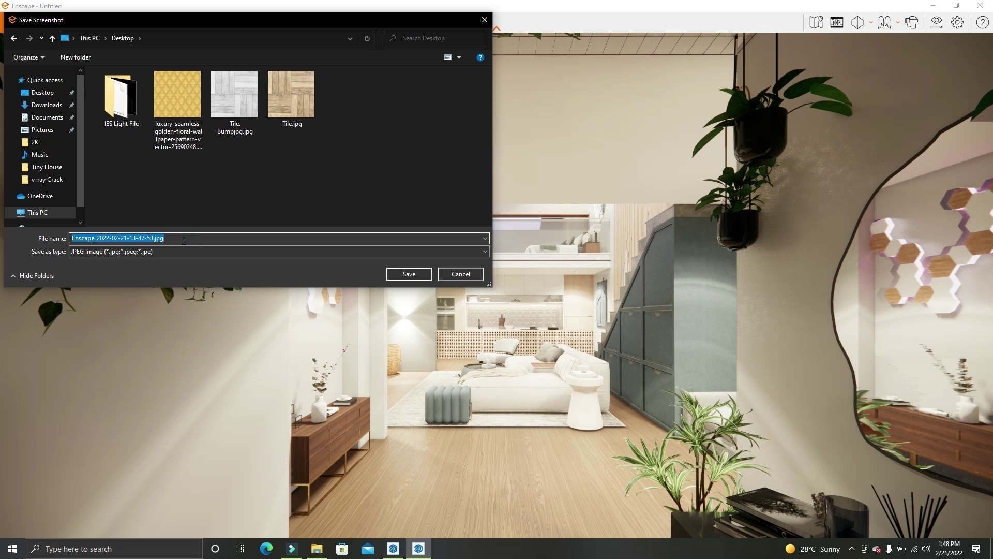
text(First)
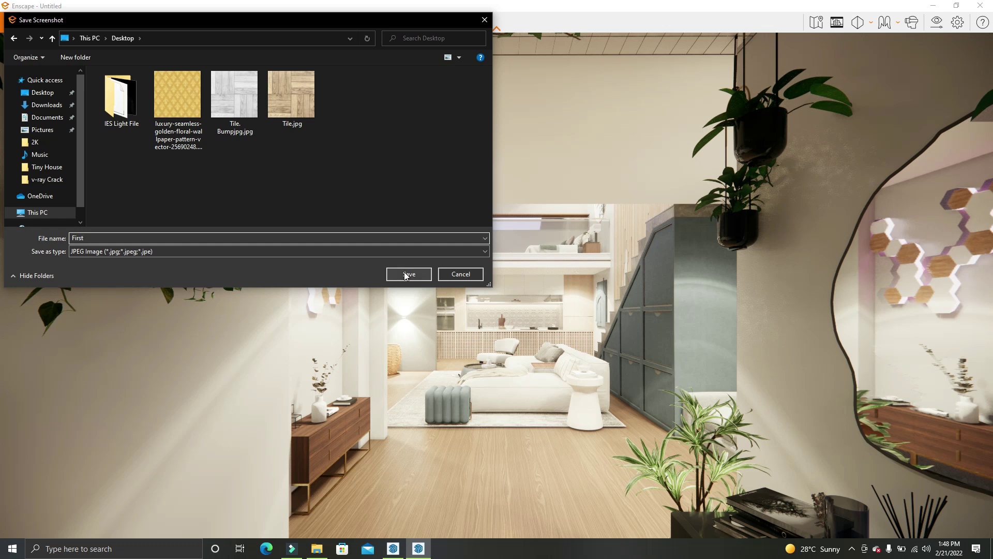
click(378, 252)
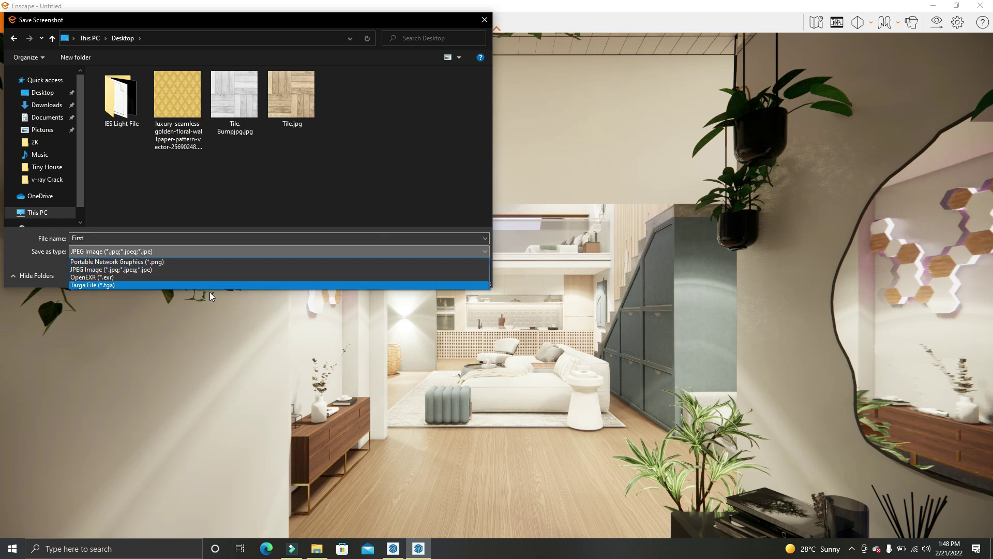
click(169, 272)
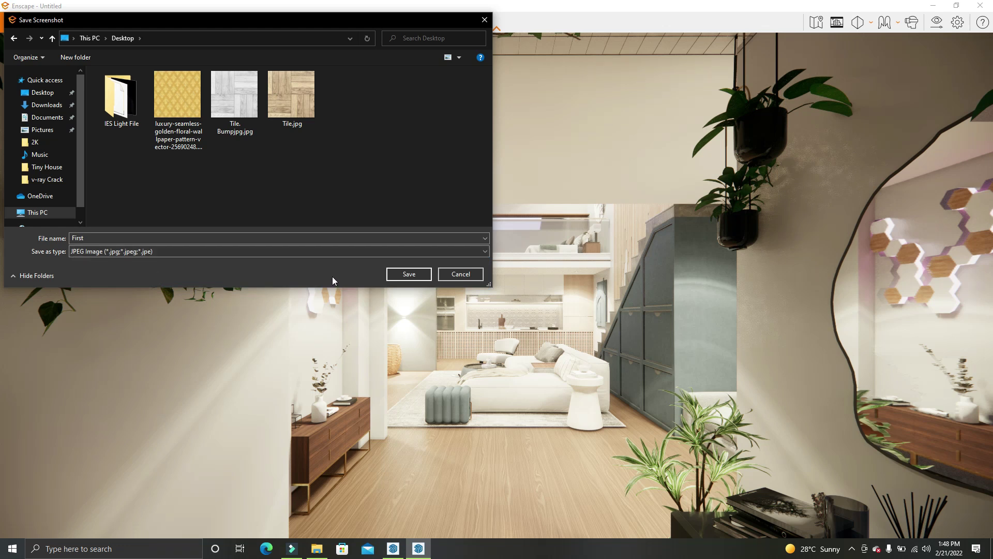
click(406, 274)
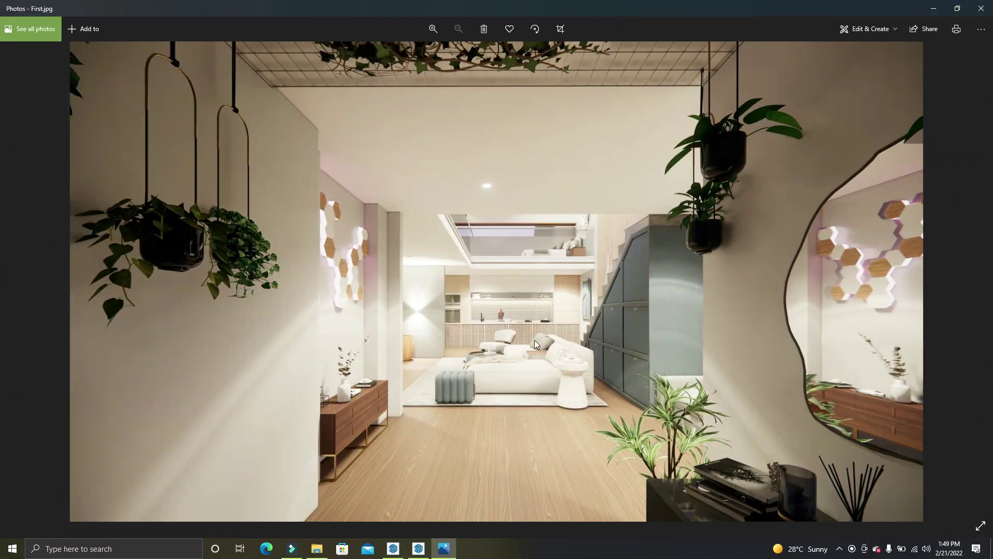
Zoom in and out on First.jpg in Photos, then close Photos and return to Enscape
scroll(526, 379, up, 3)
scroll(511, 374, up, 3)
scroll(440, 376, down, 3)
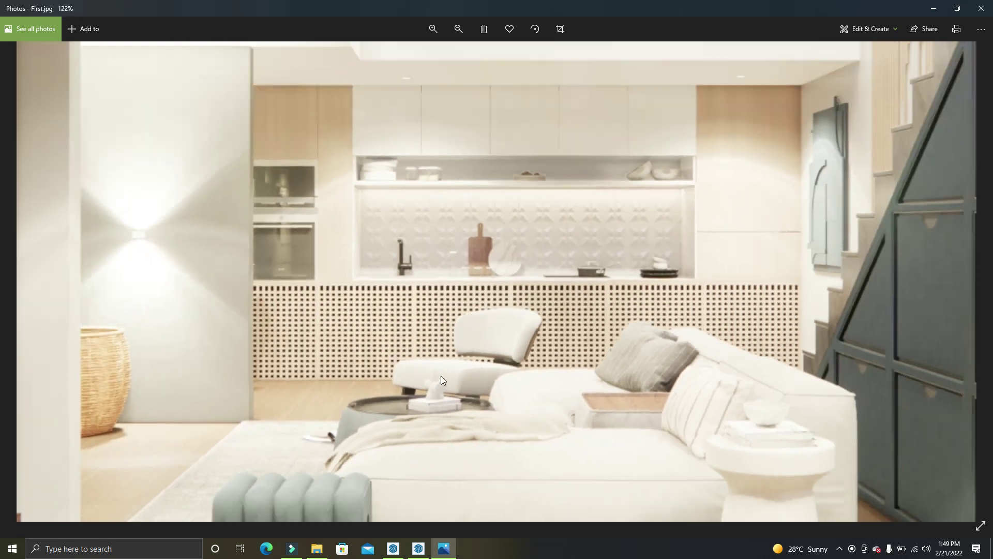
scroll(417, 356, down, 3)
scroll(392, 327, down, 2)
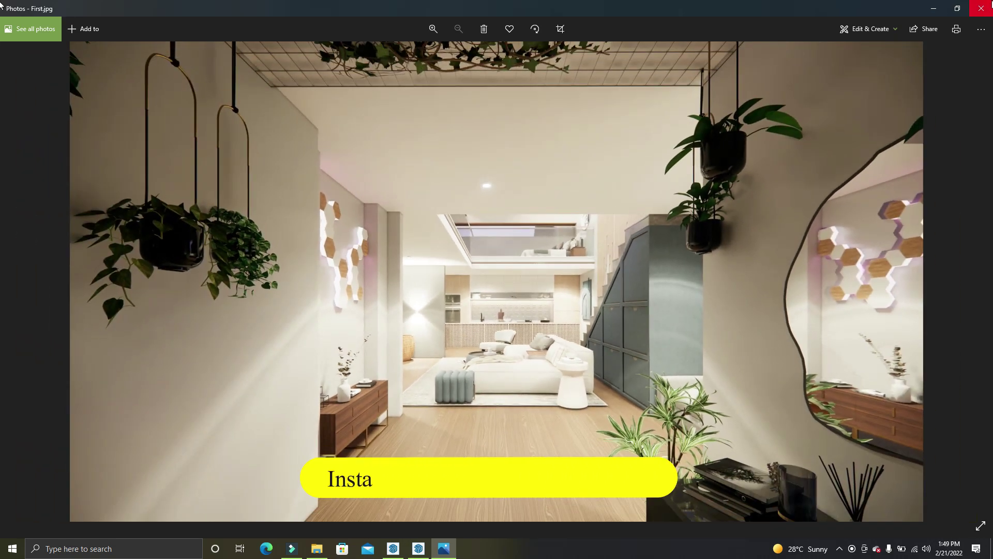
click(981, 9)
click(417, 551)
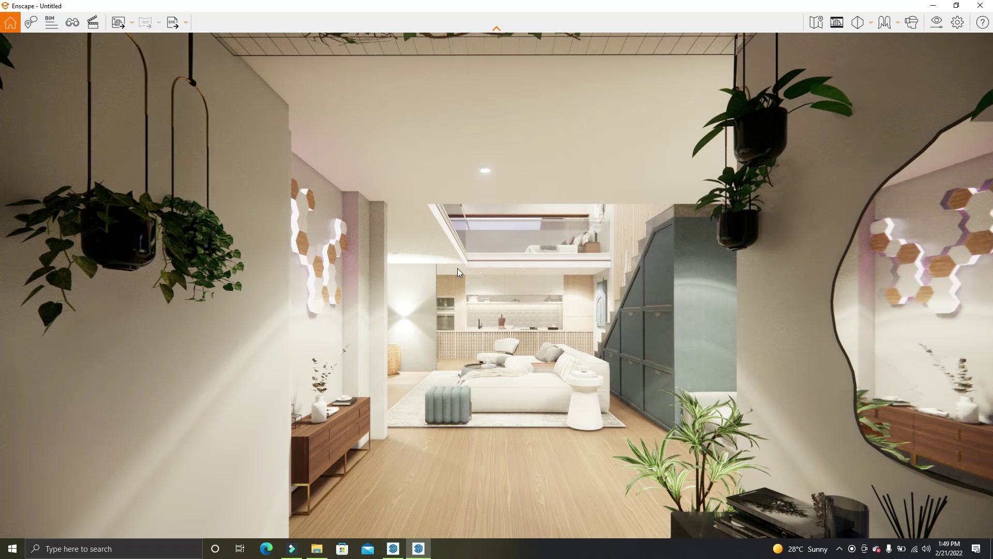
Open the Video Editor, walk the camera into the living room, and add a keyframe
click(93, 22)
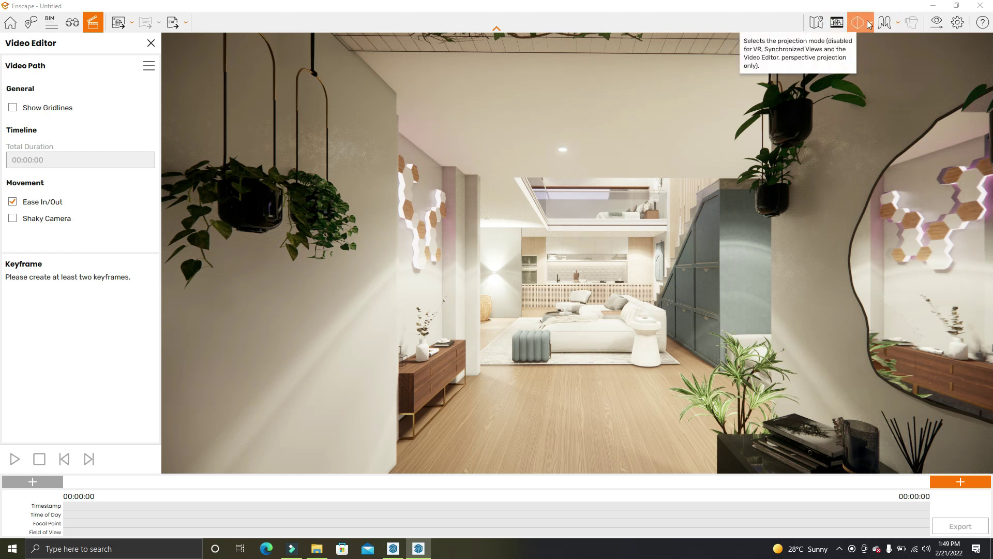
click(837, 23)
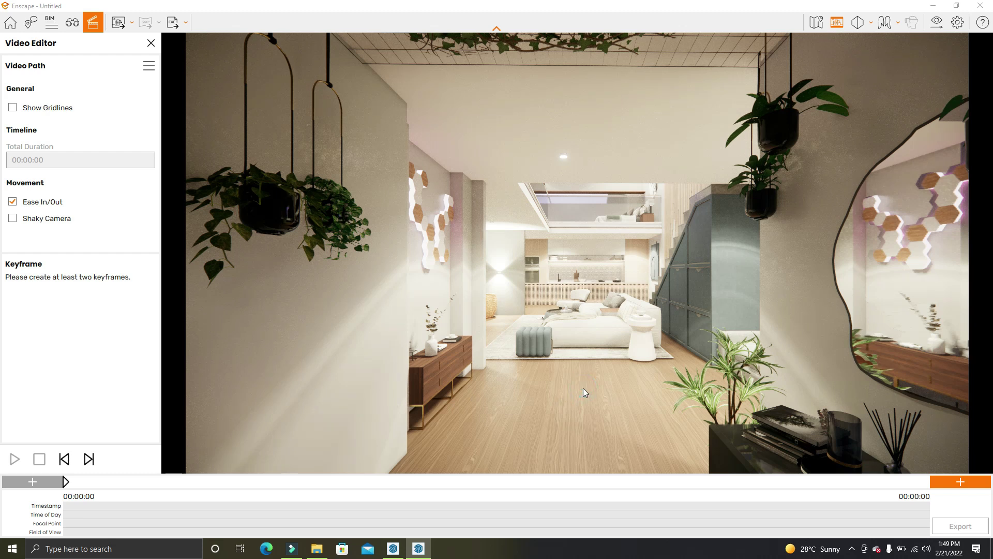
key(w)
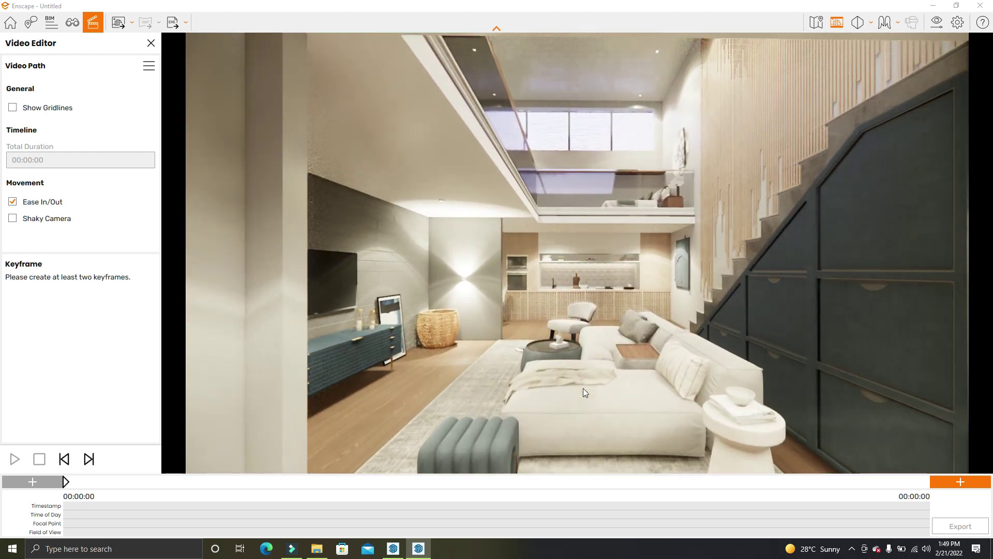
key(w)
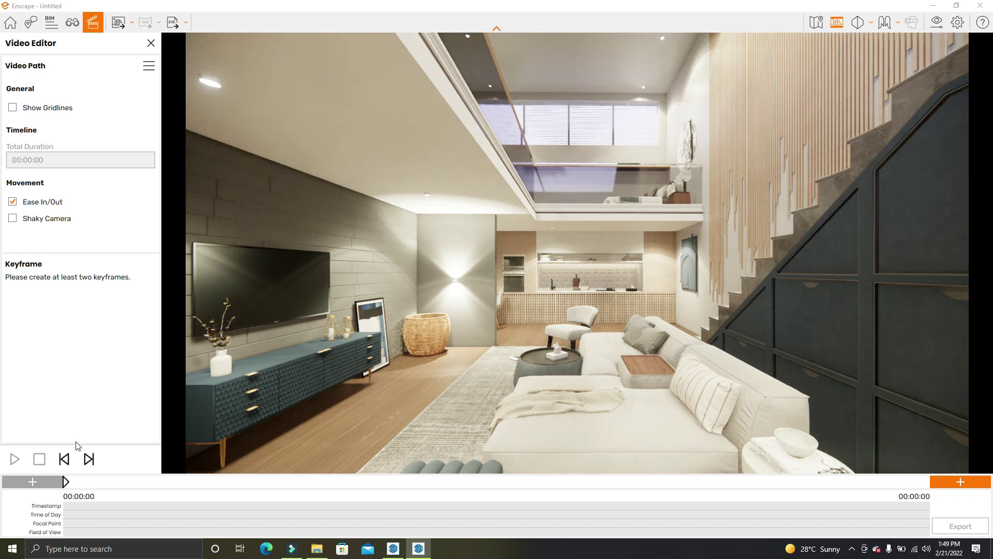
key(k)
Turn the camera toward the TV wall and add a keyframe mid-path
key(w)
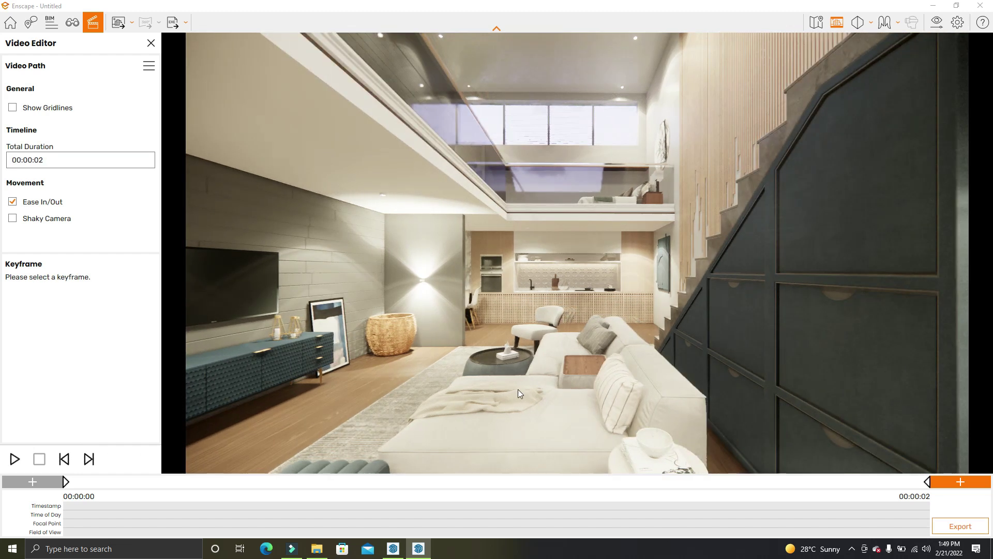
drag(610, 366, 558, 367)
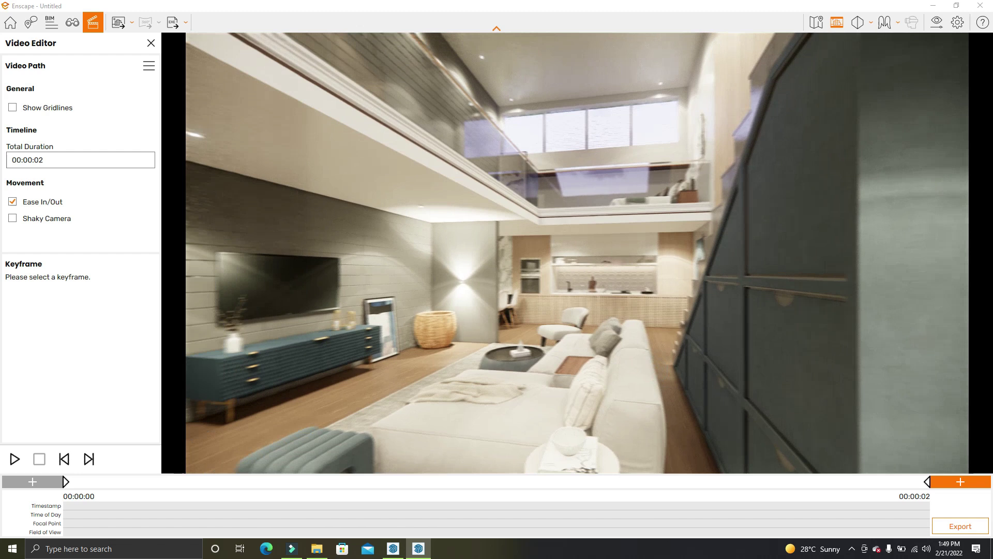
key(s)
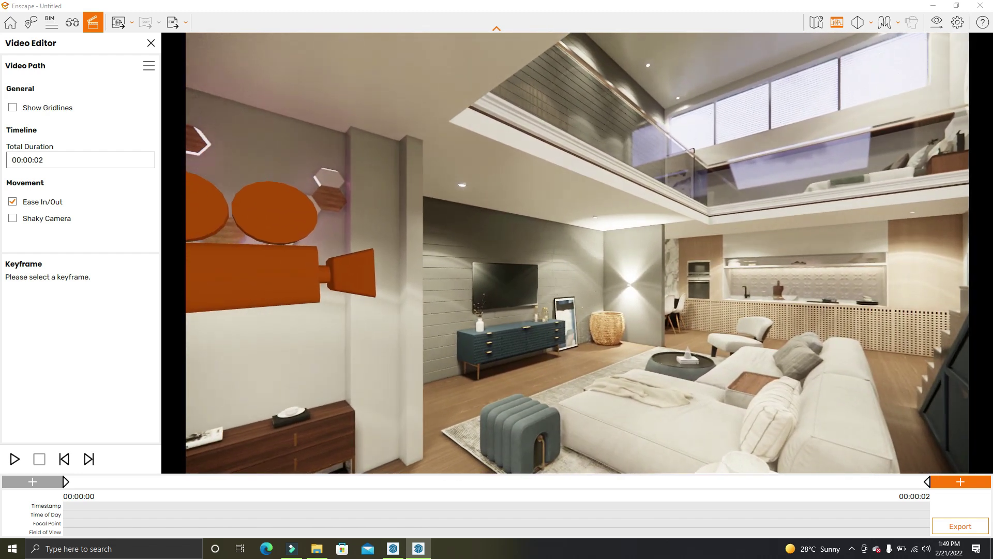
click(954, 481)
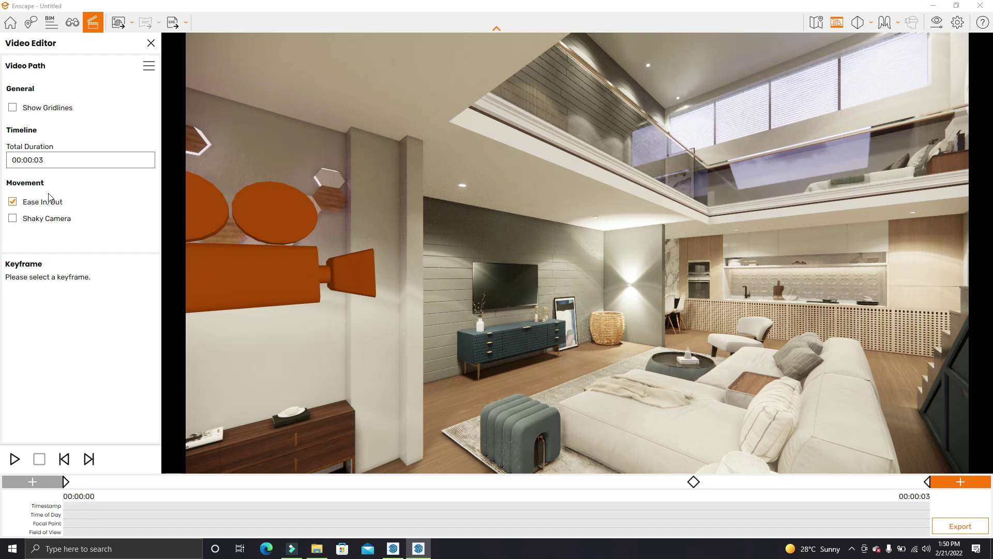
click(48, 161)
Raise the walkthrough's total duration to 00:00:12 and play a preview of it
click(143, 178)
click(142, 177)
click(141, 177)
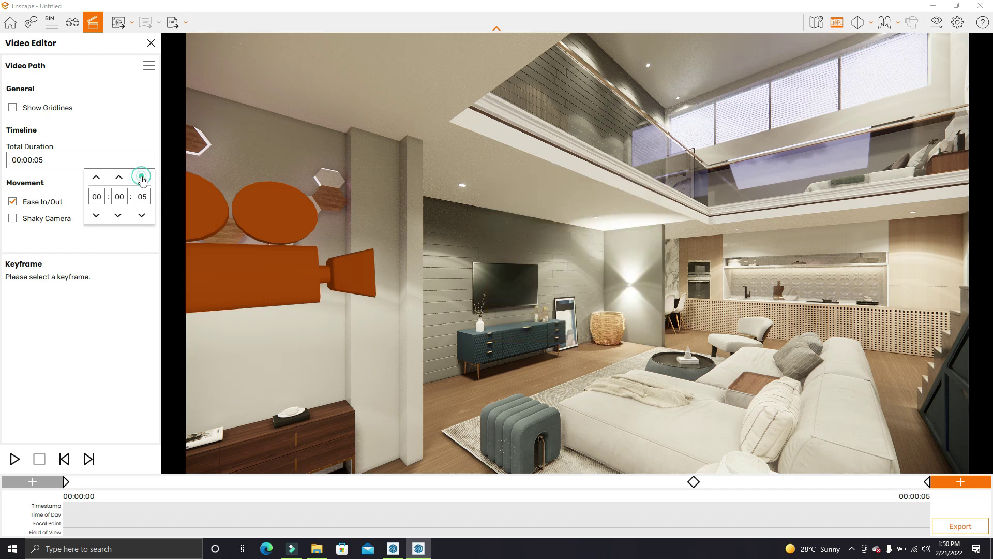
click(142, 178)
click(142, 179)
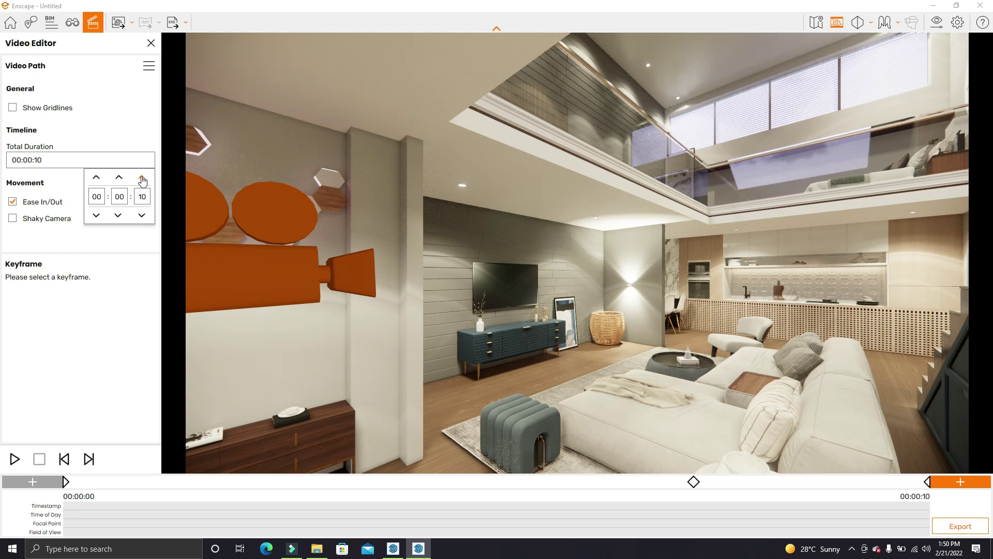
click(141, 177)
click(141, 177)
click(133, 319)
click(16, 457)
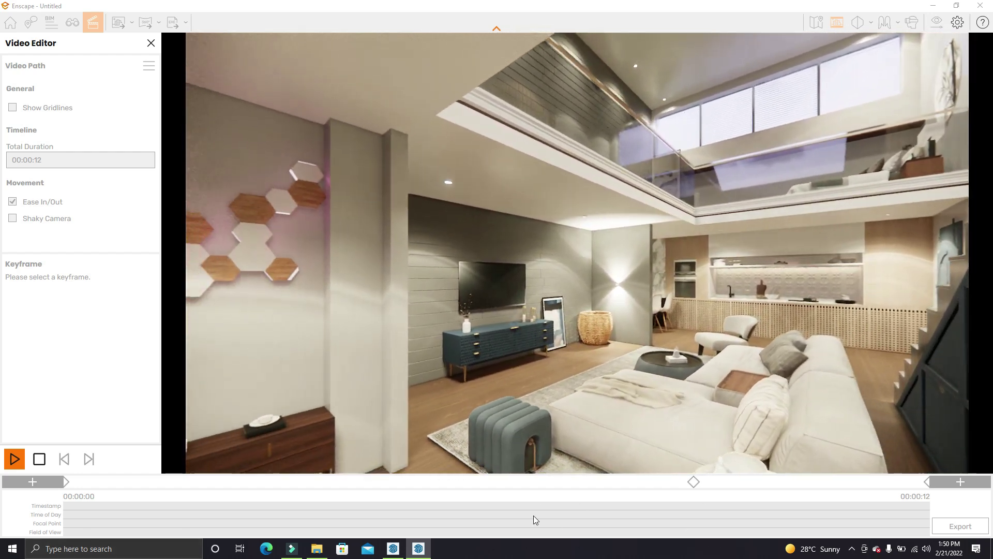
click(954, 531)
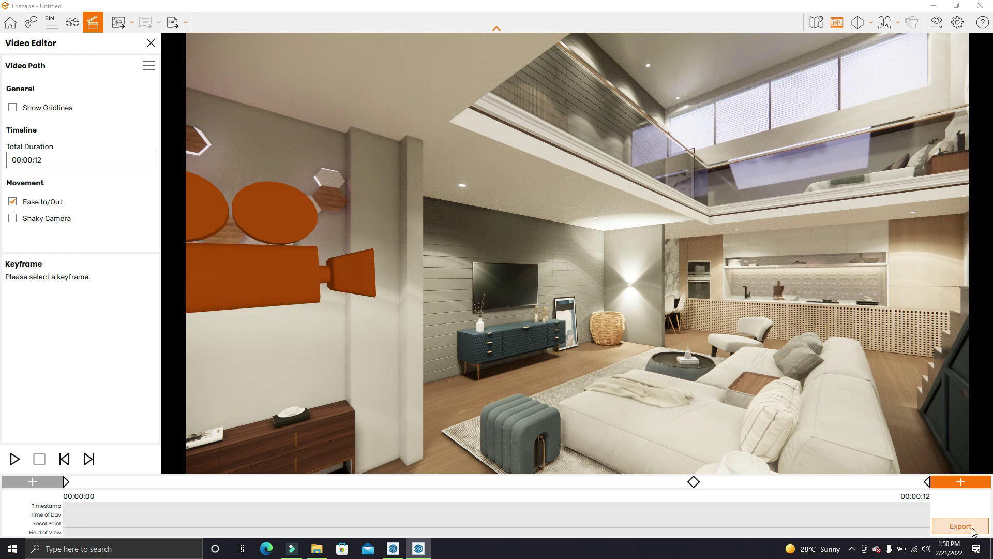
Export the walkthrough video at Ultra HD, maximum compression quality and 30 FPS
click(970, 531)
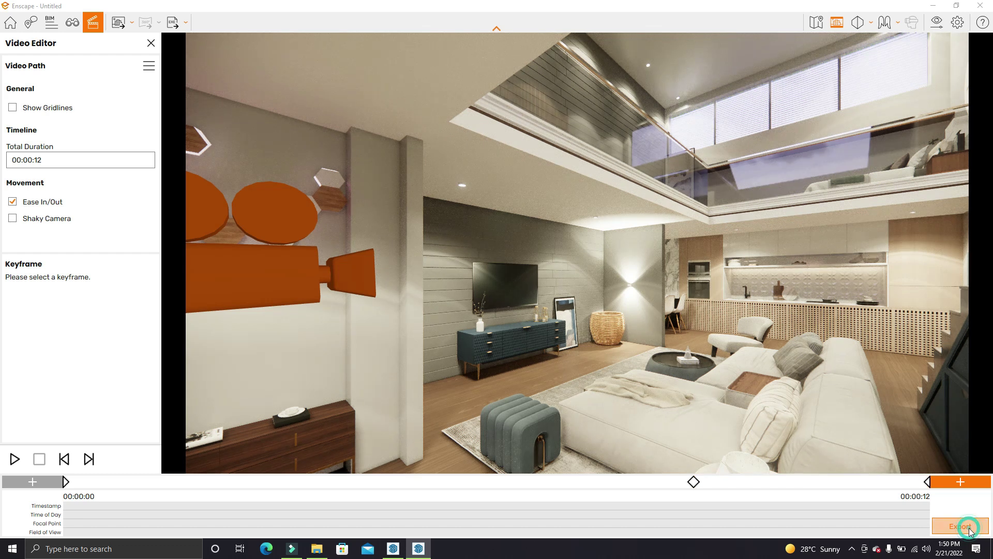
click(485, 248)
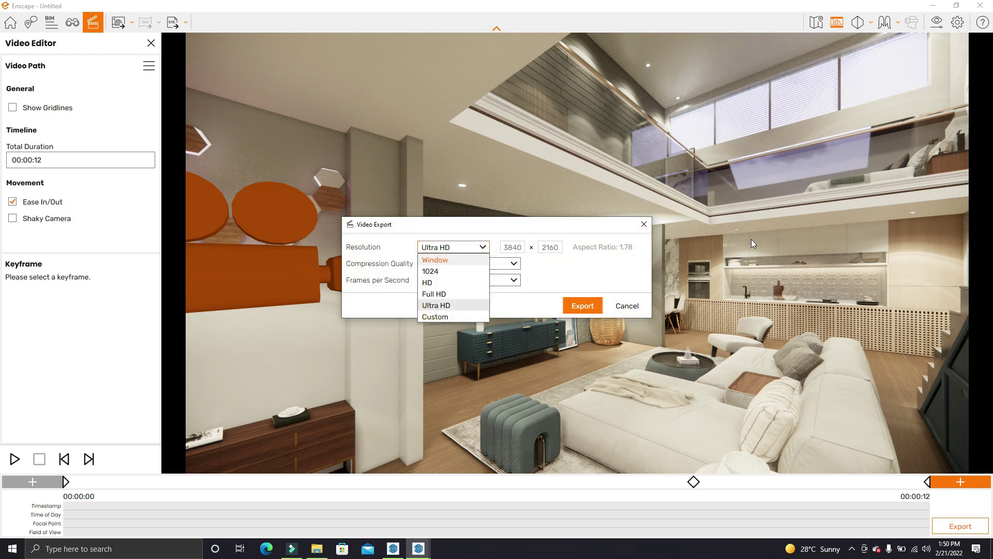
click(639, 269)
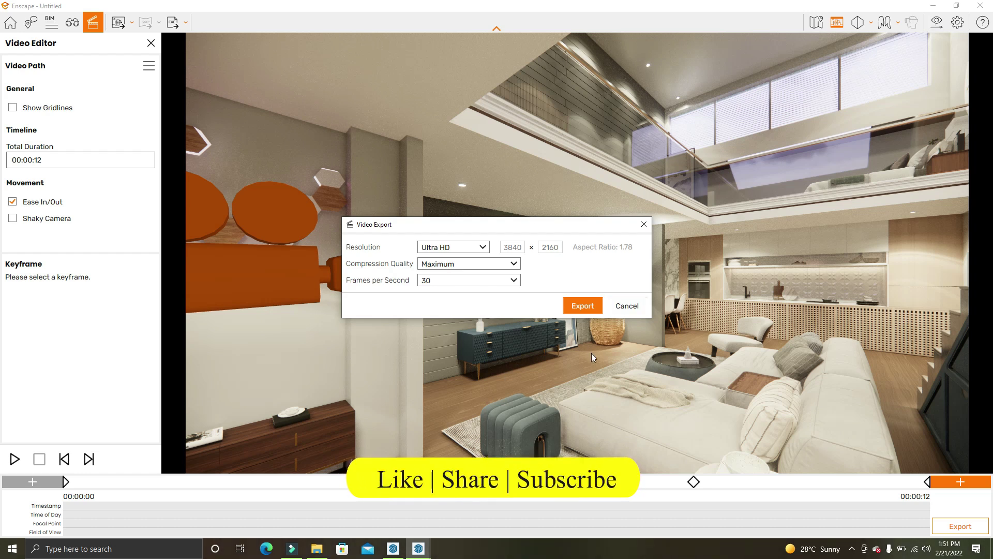
click(434, 250)
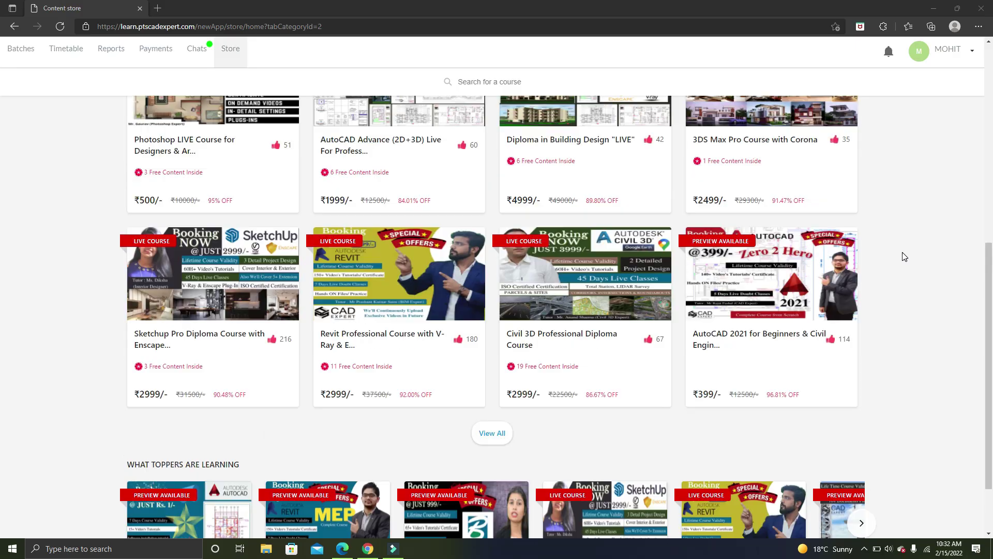
Open the Enscape Advance Plug-In with Revit & Sketchup course page and browse its expanded topic list
scroll(903, 256, up, 5)
scroll(905, 257, up, 2)
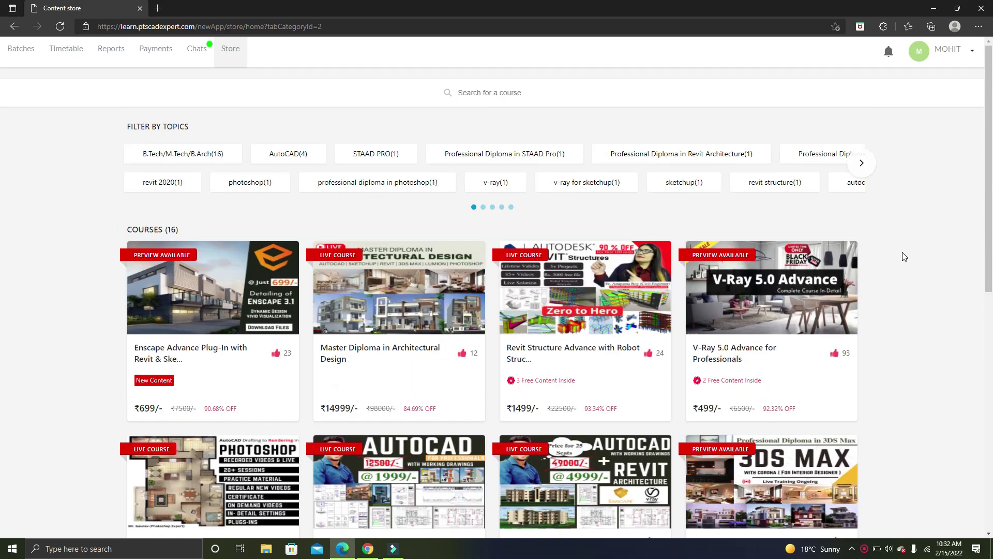
click(276, 283)
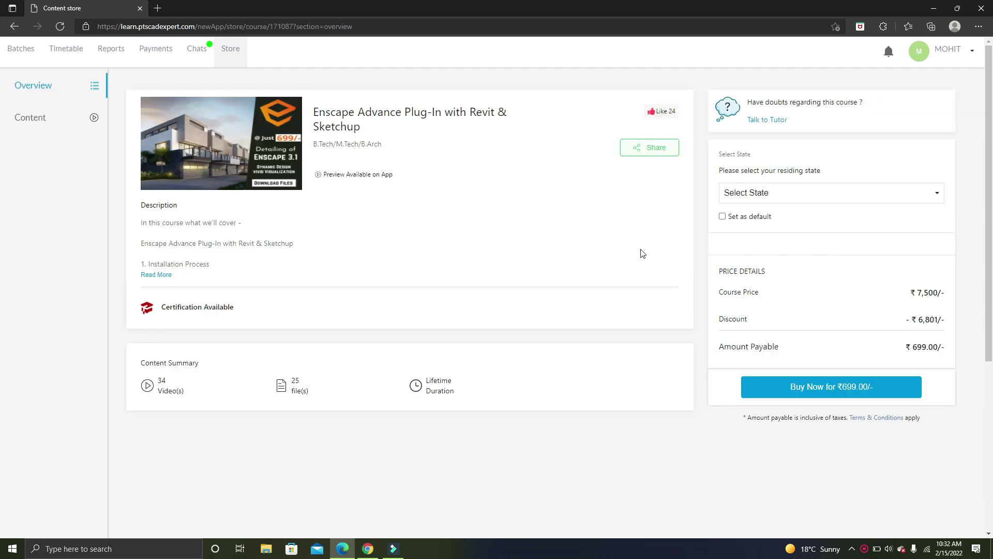
scroll(158, 173, down, 3)
click(157, 126)
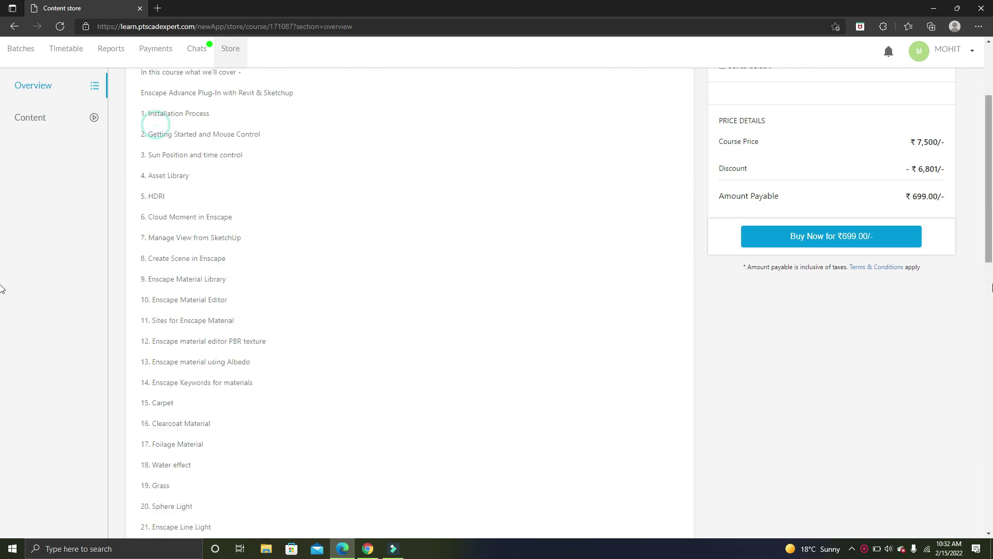
scroll(170, 213, down, 3)
scroll(170, 213, down, 2)
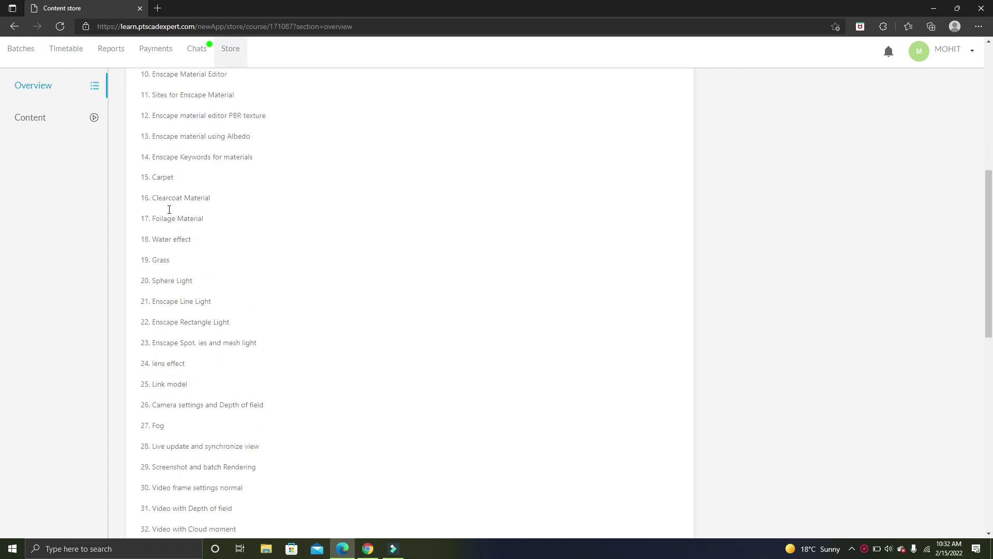
scroll(170, 212, down, 1)
scroll(170, 211, down, 2)
scroll(169, 209, down, 1)
scroll(169, 209, down, 1)
scroll(169, 212, down, 3)
scroll(170, 223, up, 5)
scroll(171, 240, up, 4)
scroll(171, 240, up, 4)
scroll(170, 240, up, 1)
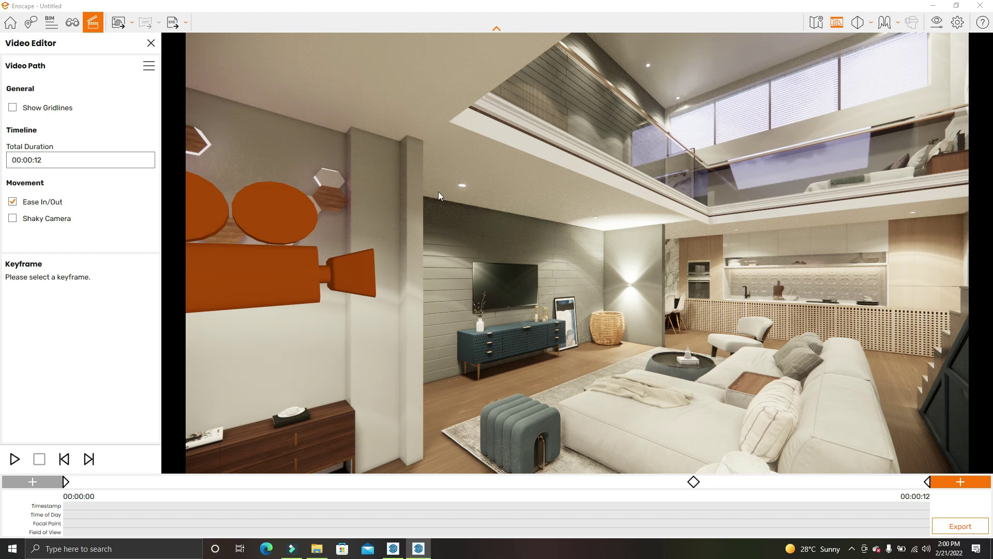
Close the Video Editor, then turn and walk the camera forward to face the kitchen
click(150, 44)
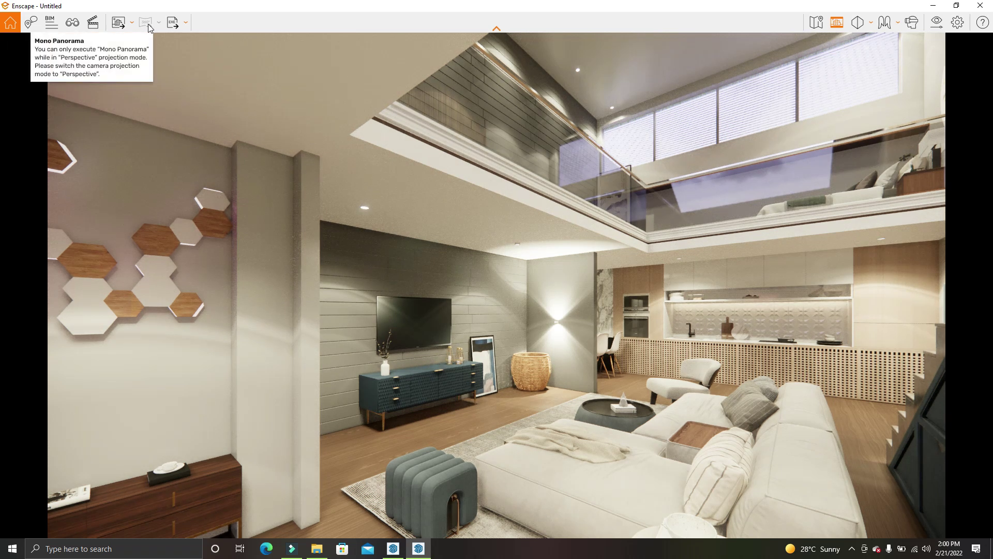
drag(615, 453, 724, 450)
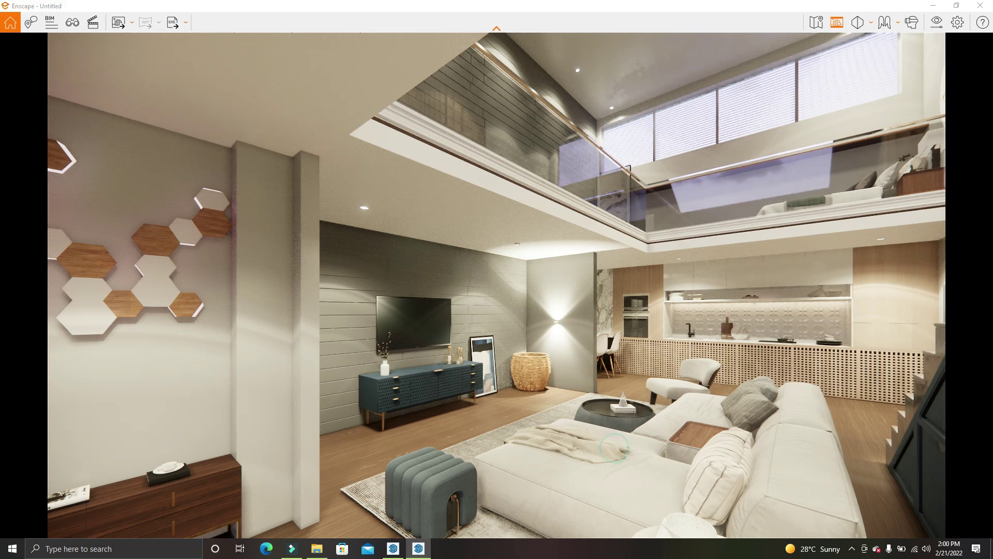
key(w)
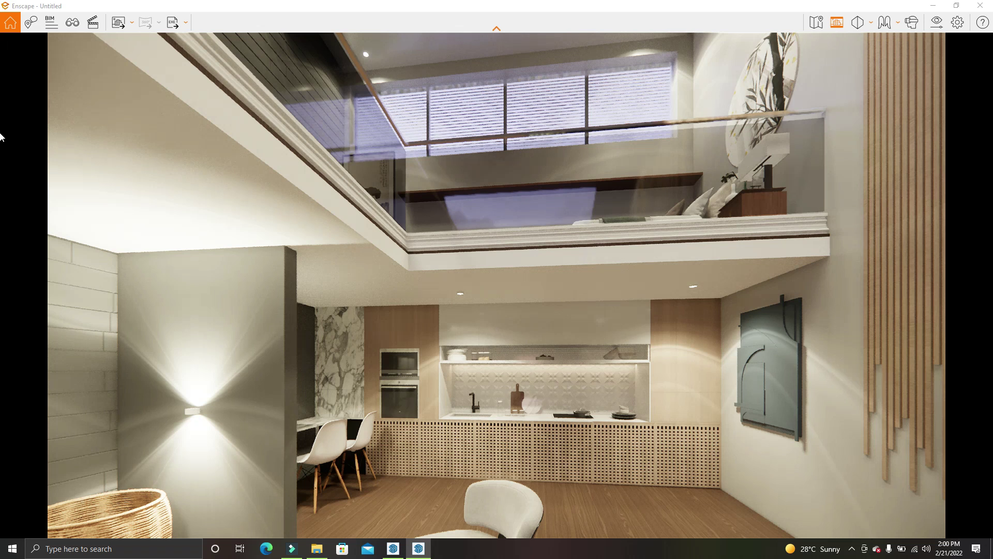
Switch to Perspective projection, frame the kitchen, and export a 360° mono panorama
click(870, 23)
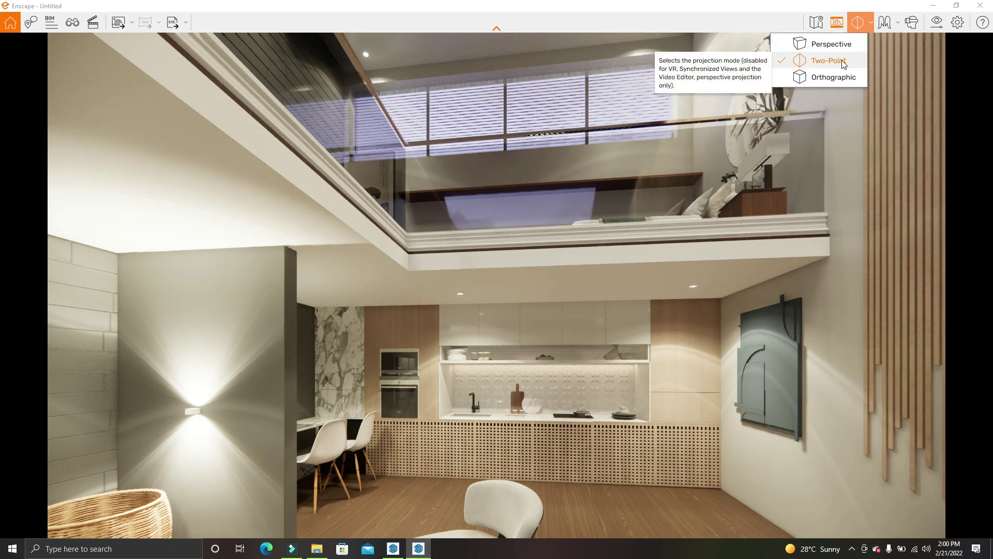
click(836, 44)
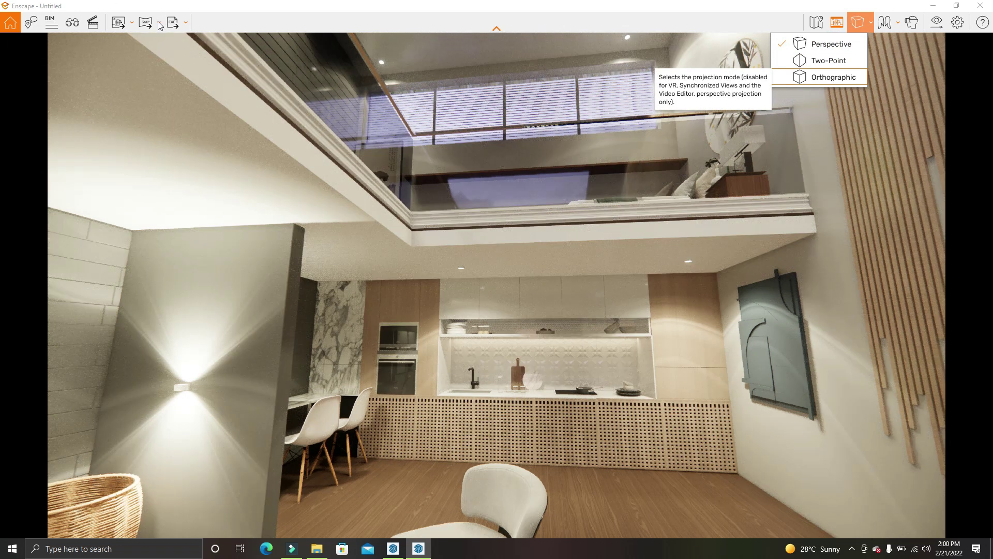
drag(383, 306, 414, 331)
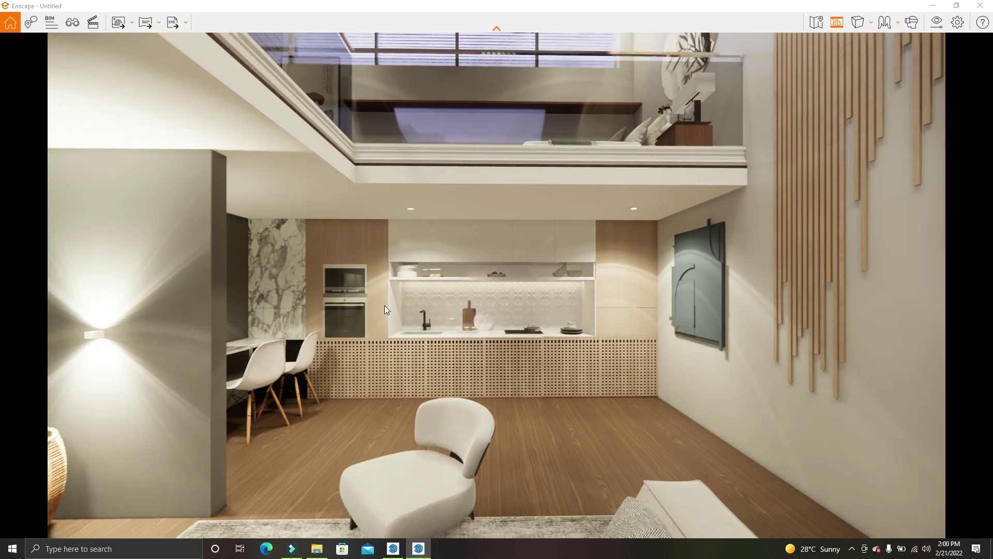
click(146, 22)
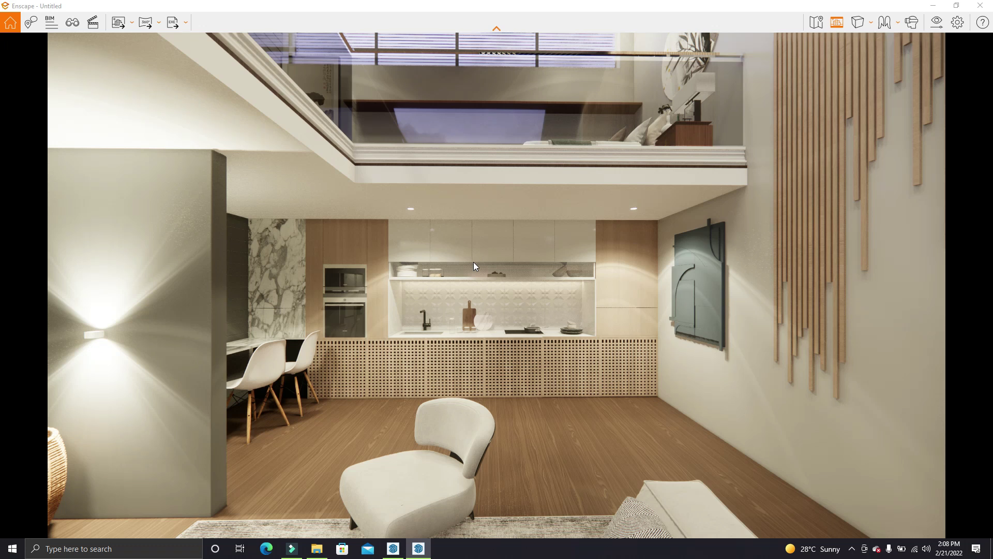
Close Enscape, bring SketchUp back, and dismiss the Enscape feedback prompt
click(980, 5)
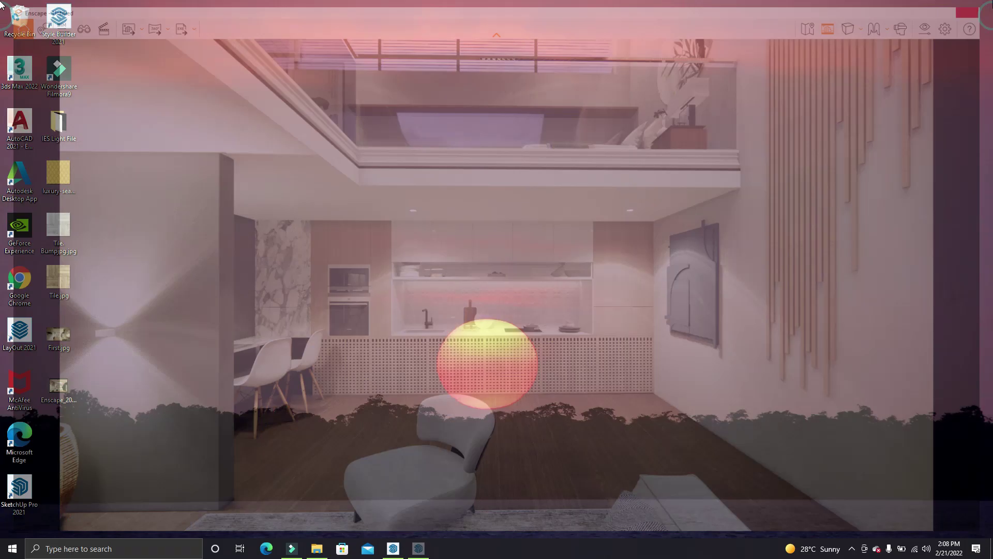
click(393, 549)
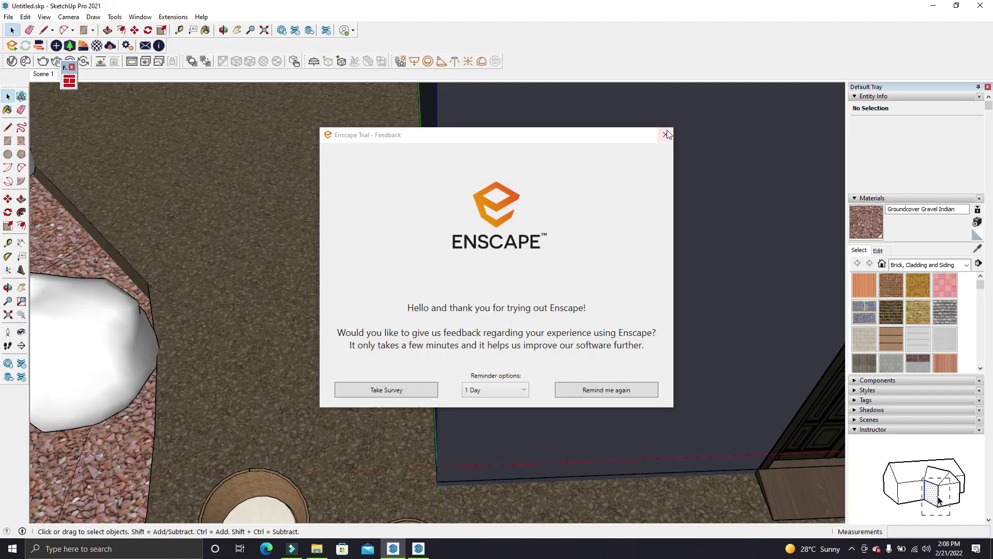
click(666, 129)
drag(572, 153, 654, 271)
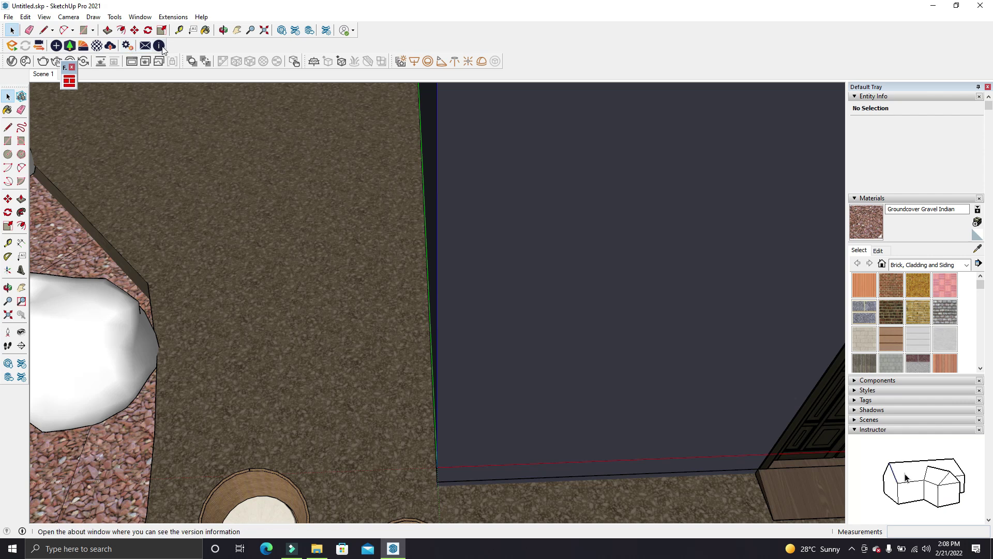
click(113, 47)
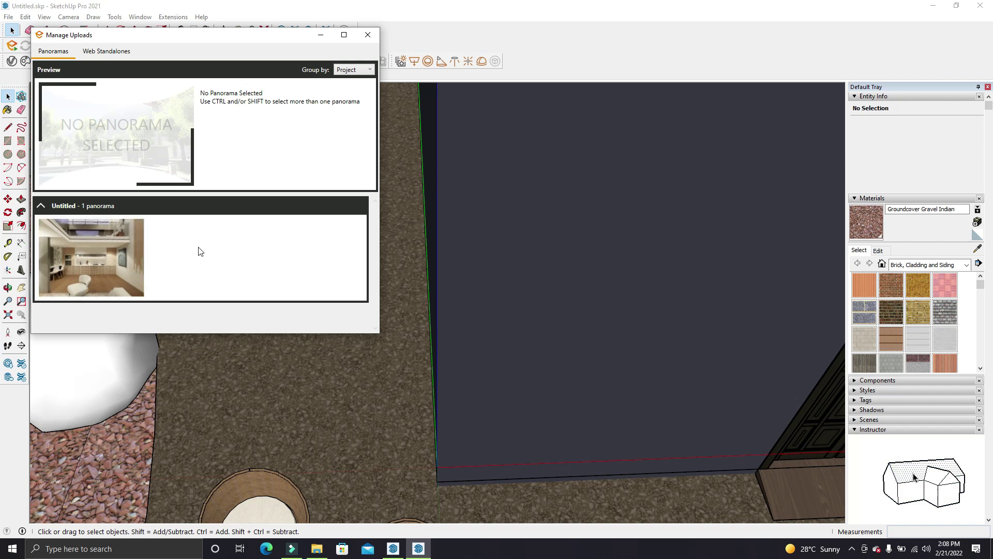
click(104, 245)
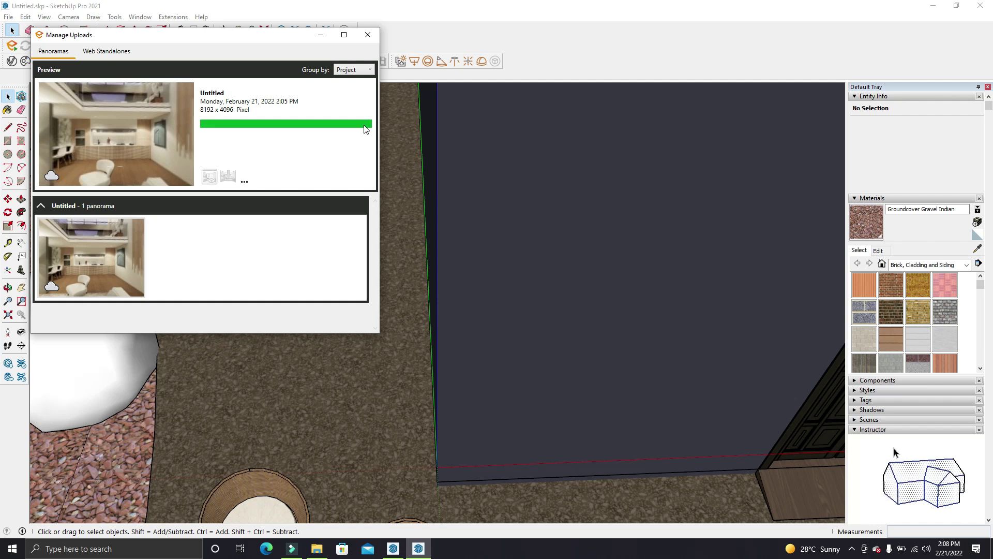
click(250, 183)
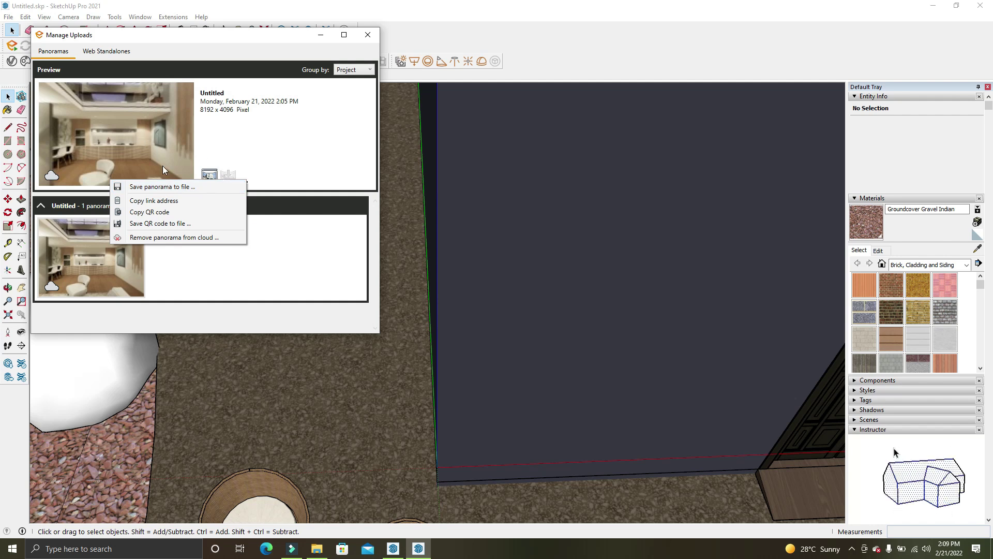
click(170, 187)
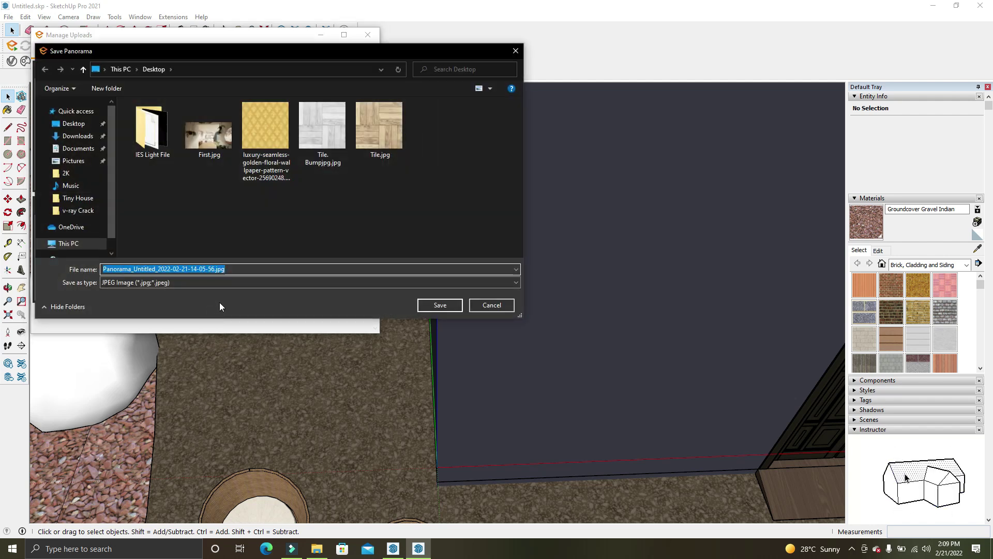
click(444, 304)
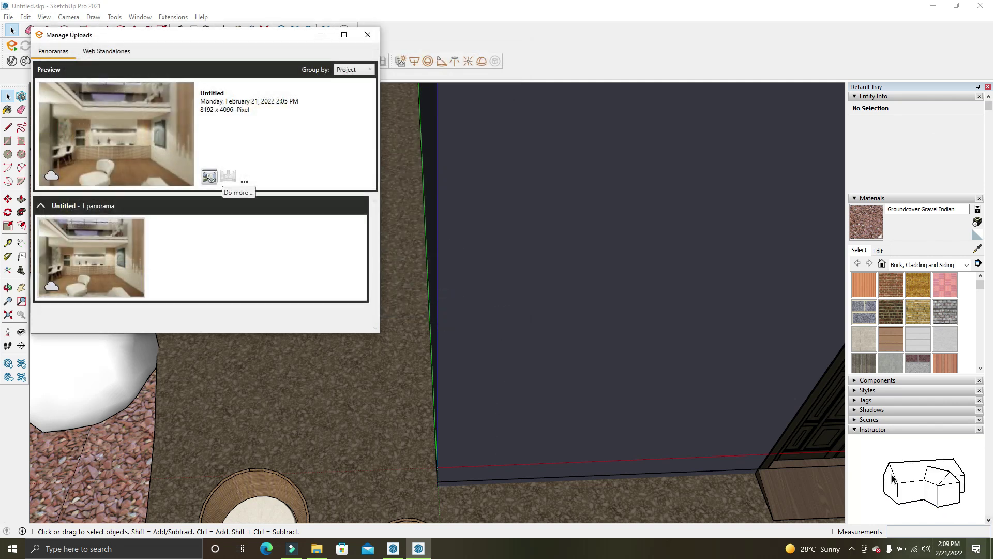
click(982, 543)
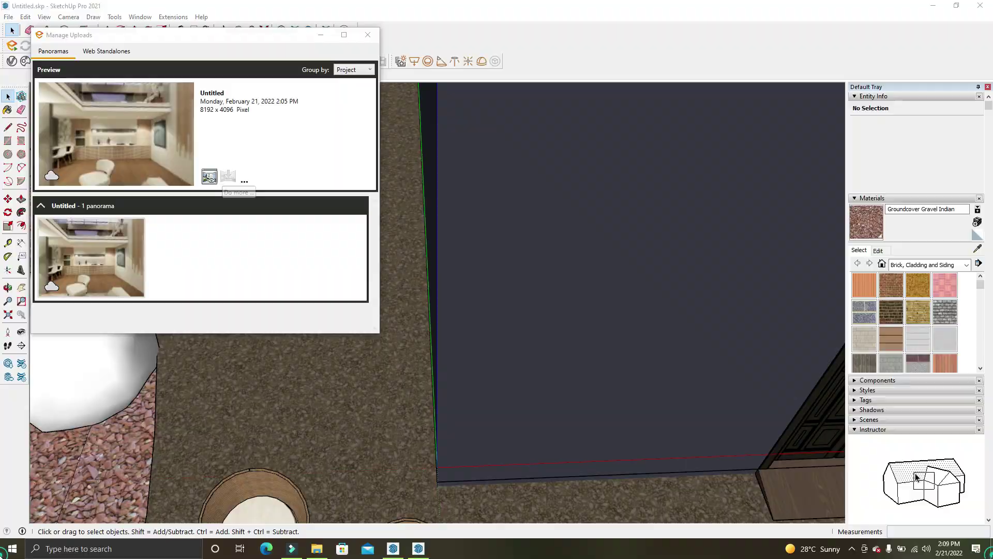
click(990, 547)
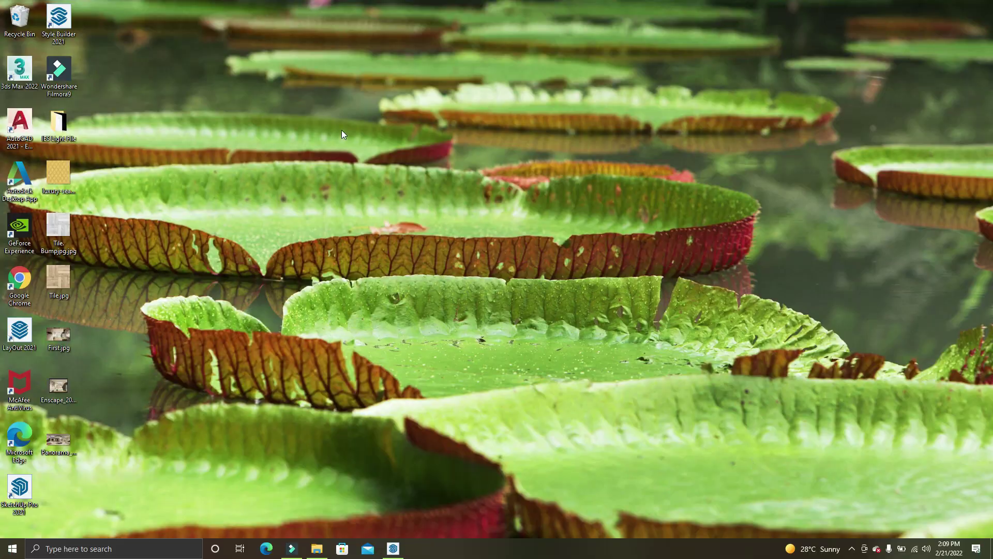
View the desktop 360° panorama JPEG in Photos, close it, and launch Google Chrome
double_click(75, 437)
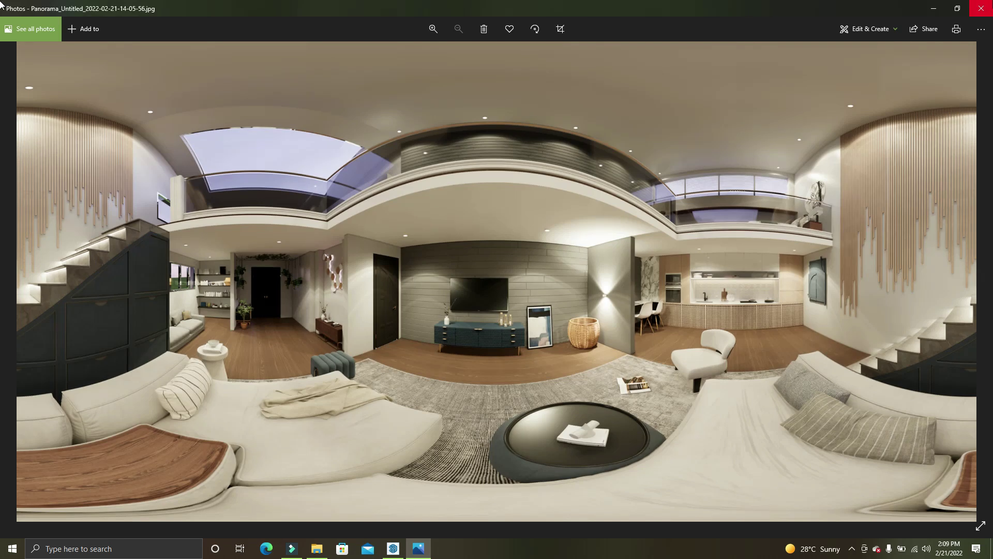
key(alt+F4)
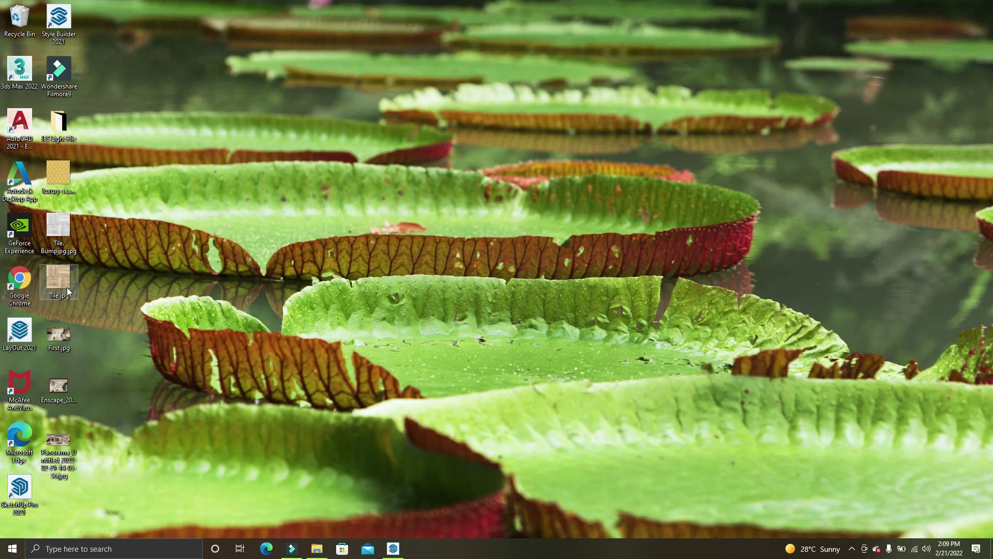
double_click(23, 293)
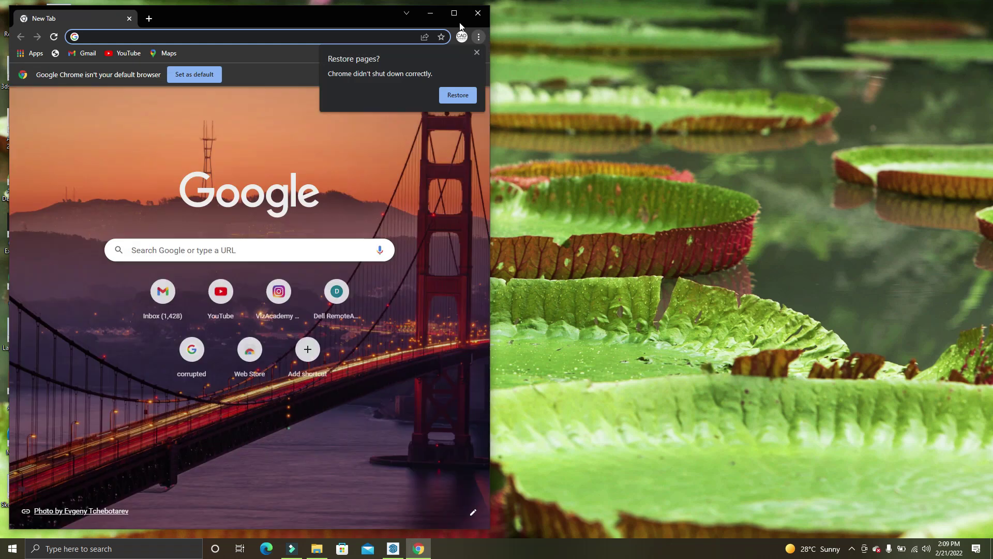
Maximize Chrome, search '360 photo to video', and open the 360photo-to-video.com converter
click(454, 13)
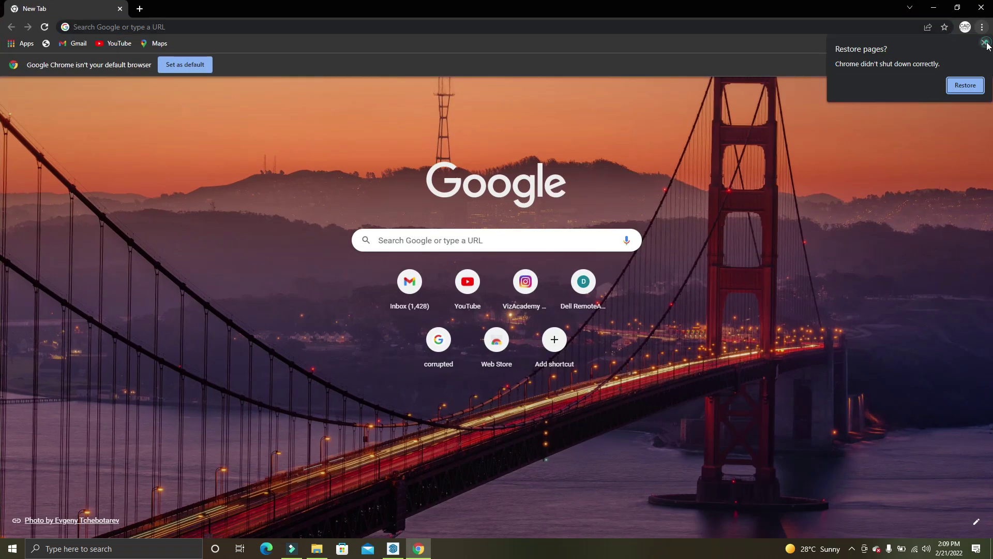
click(477, 242)
text(360)
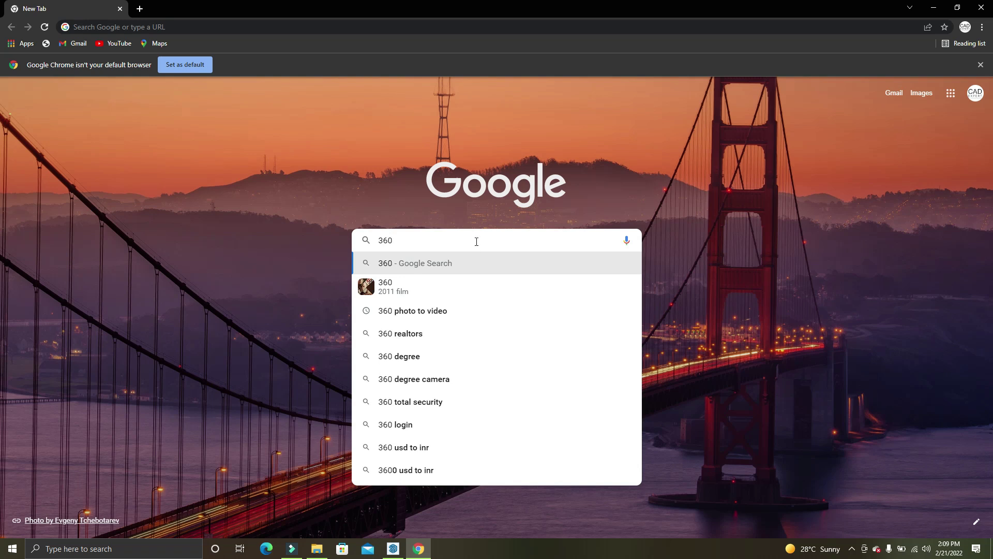
click(467, 310)
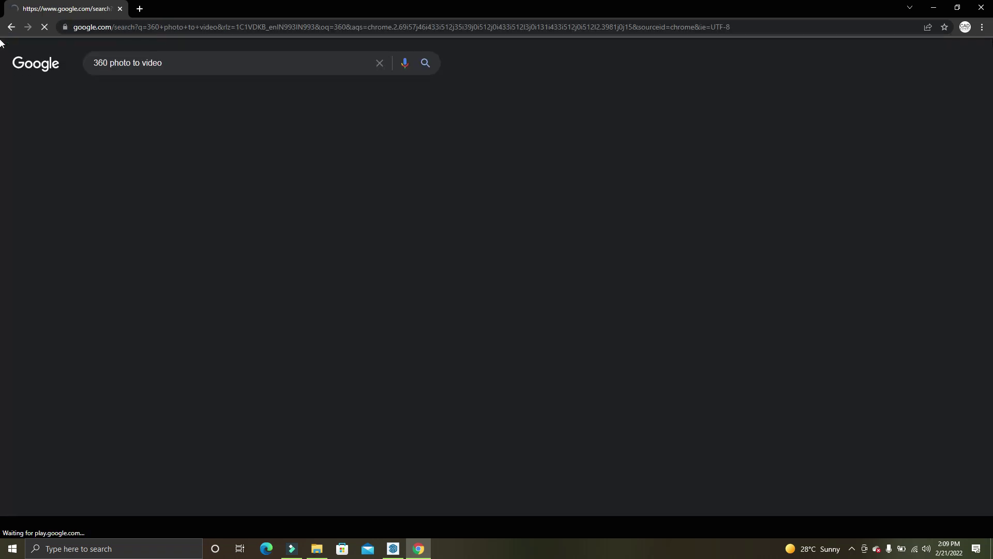
click(239, 152)
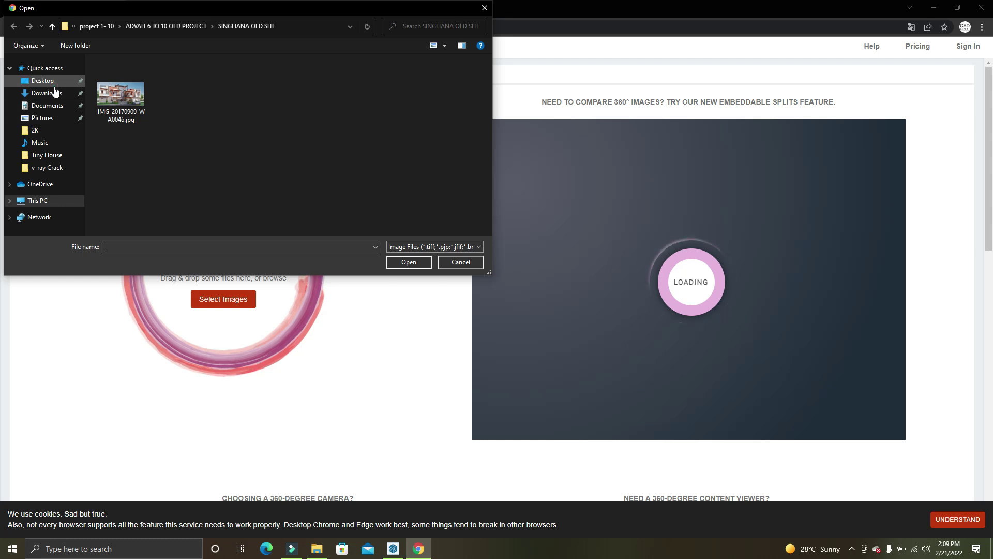
Upload the living-room panorama from the Desktop to the converter
click(42, 81)
click(284, 104)
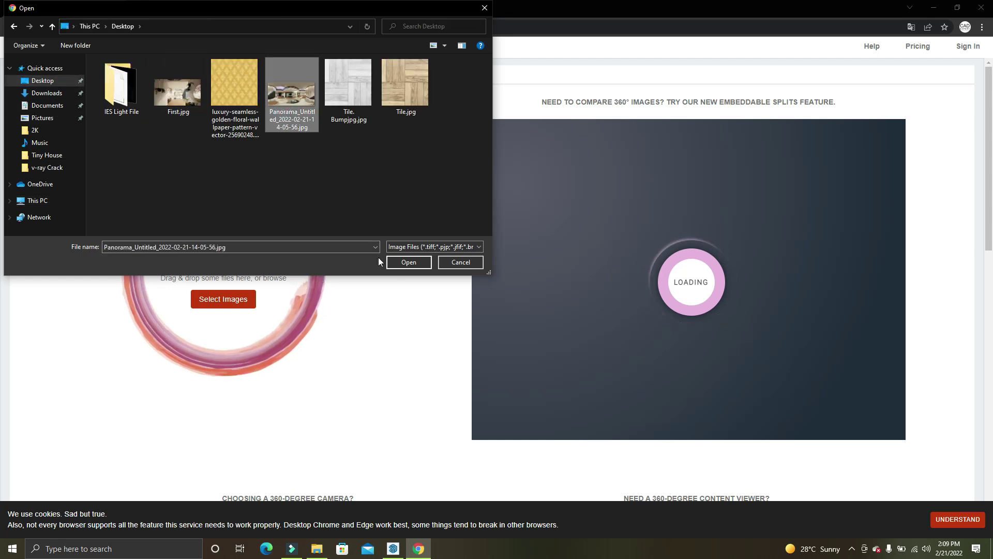
click(409, 262)
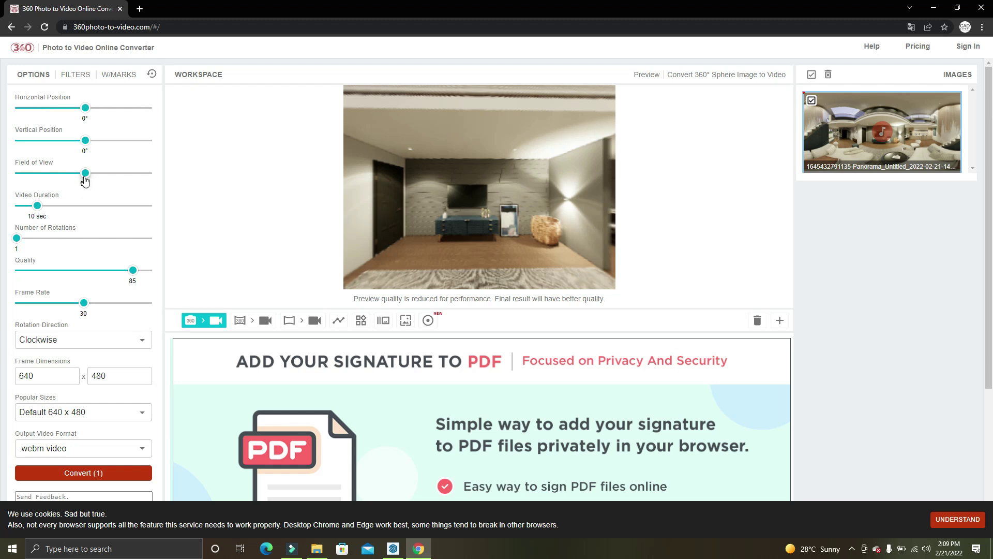
Set field of view 85°, 2 rotations, 15 sec duration, and clockwise rotation
drag(85, 179, 80, 194)
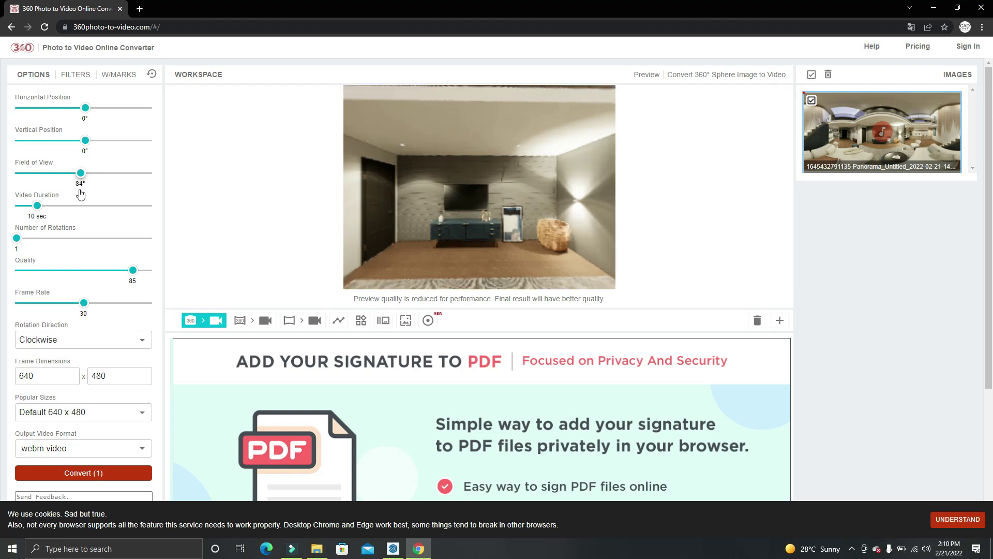
drag(80, 173, 83, 174)
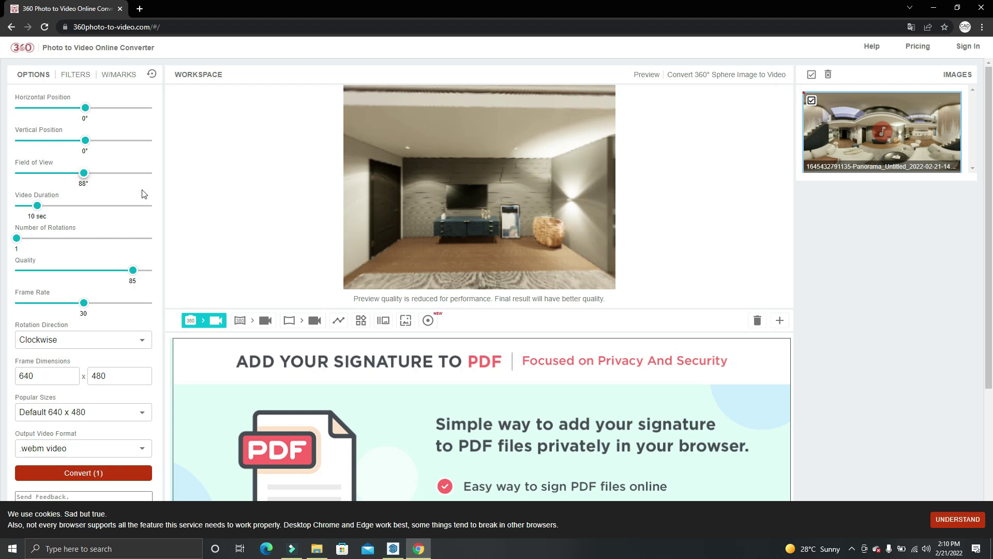
drag(85, 176, 81, 176)
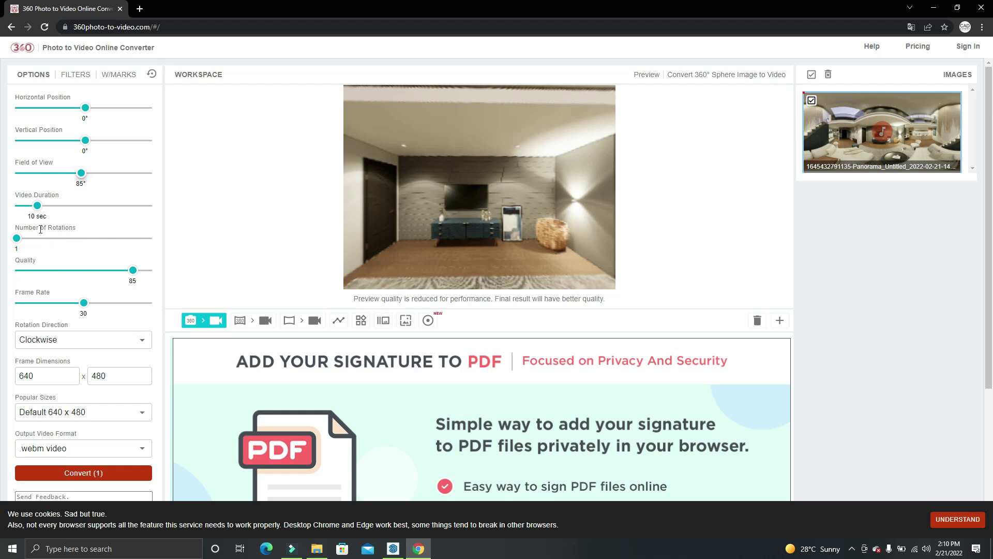
drag(19, 241, 31, 243)
drag(37, 206, 49, 205)
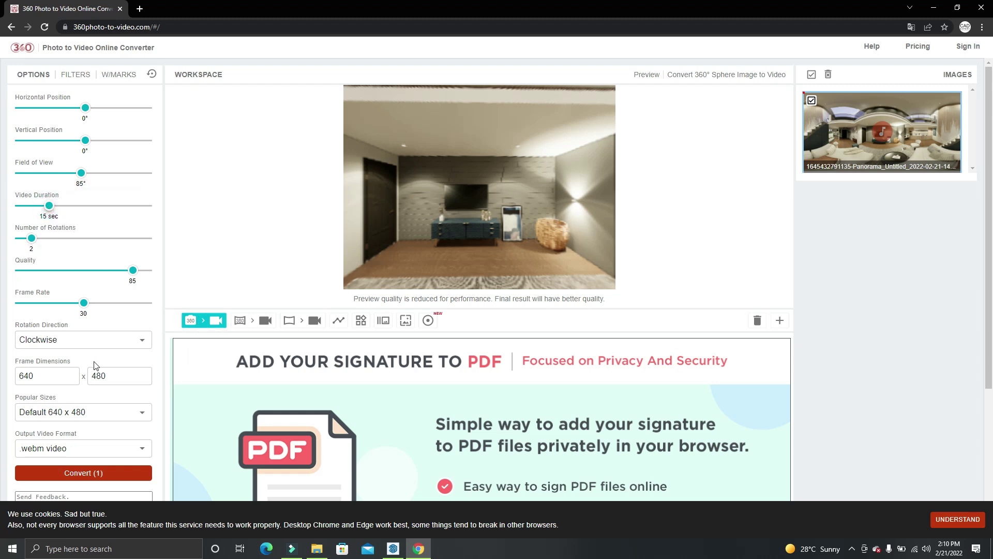
click(66, 340)
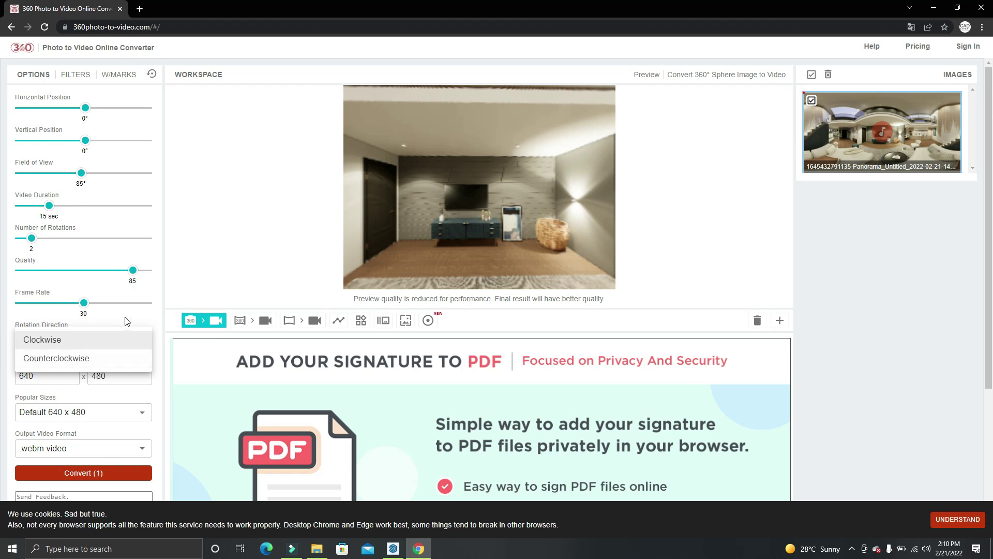
click(115, 340)
Convert the panorama into a rotating video
scroll(156, 347, down, 2)
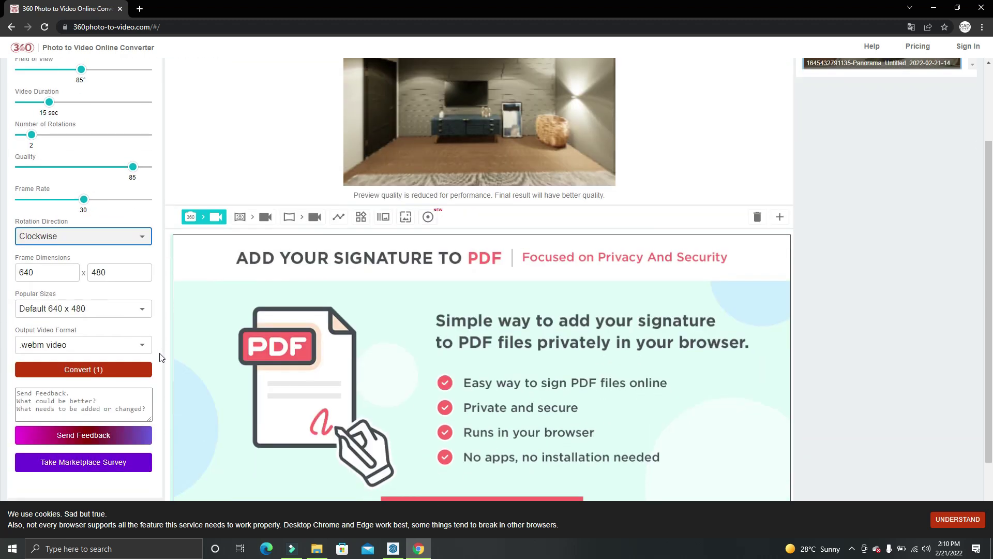
click(115, 369)
click(115, 369)
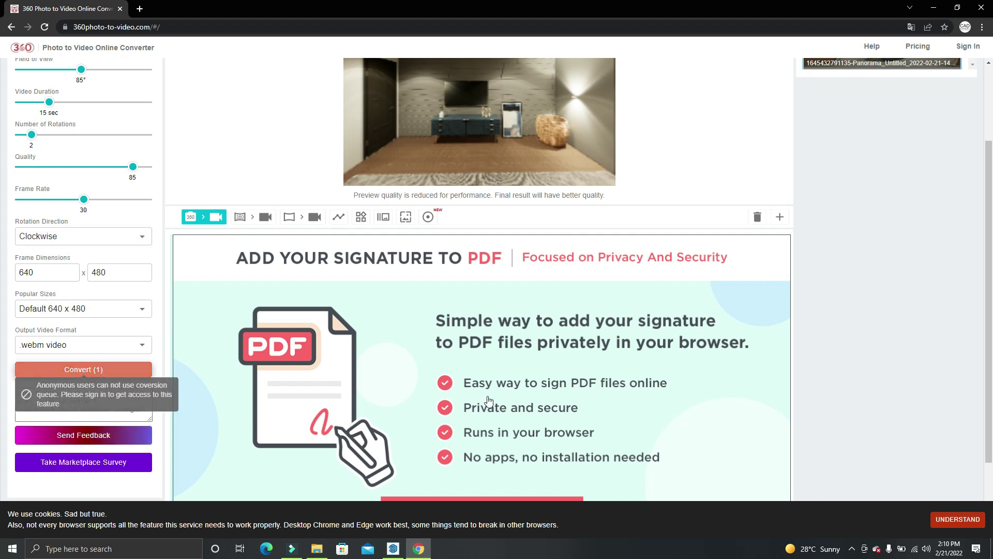
scroll(479, 336, up, 2)
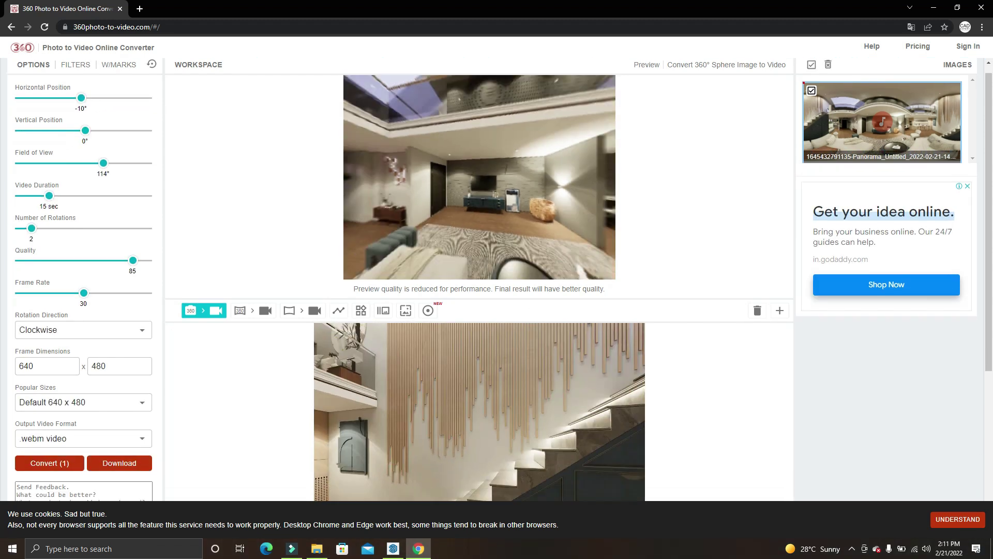
Download output.webm, play it, then pause, exit full screen and minimize the player
scroll(479, 280, down, 3)
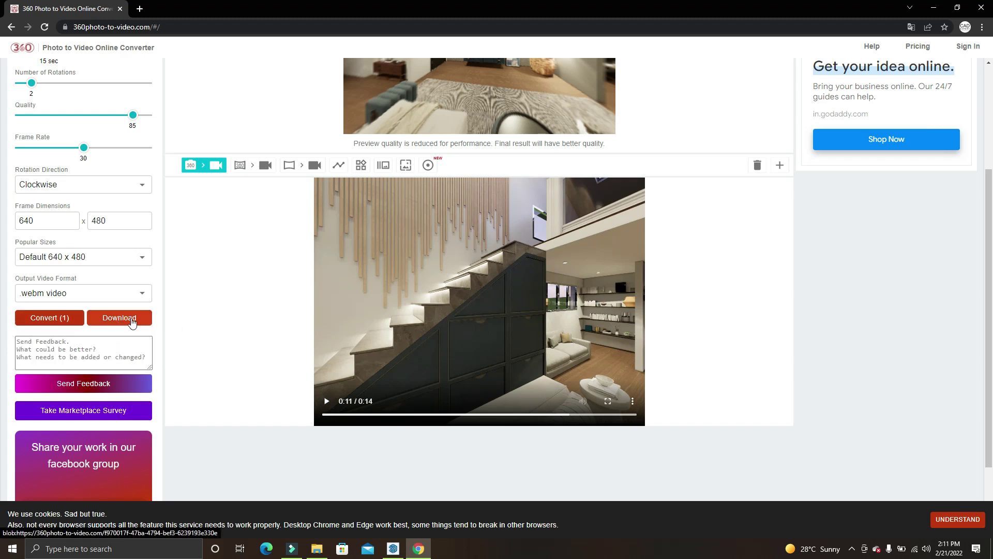
click(123, 320)
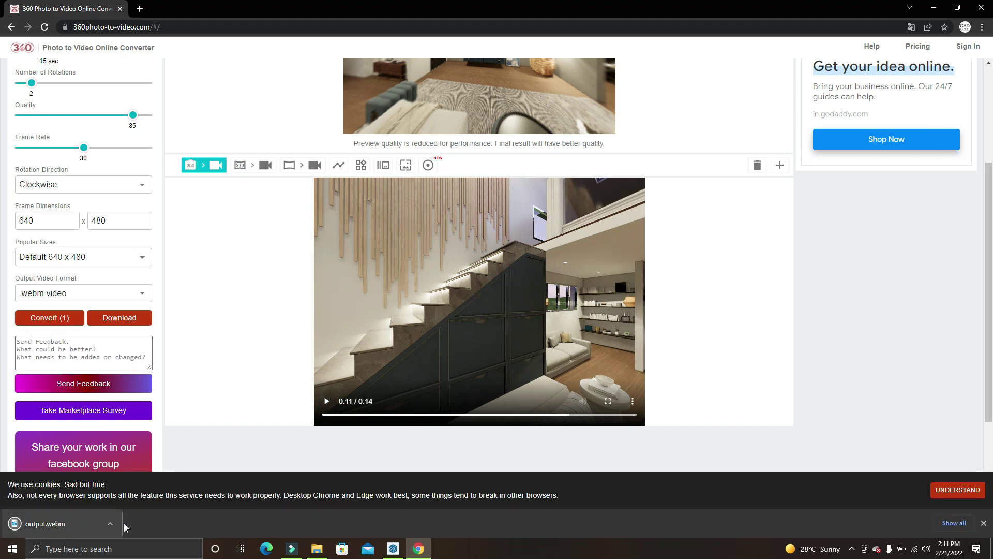
click(111, 524)
click(129, 444)
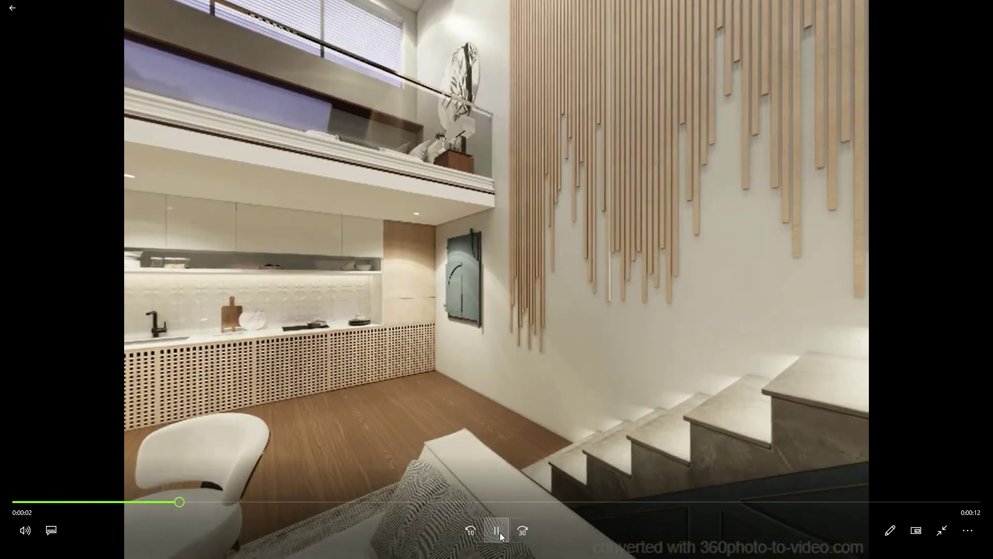
click(498, 533)
click(941, 525)
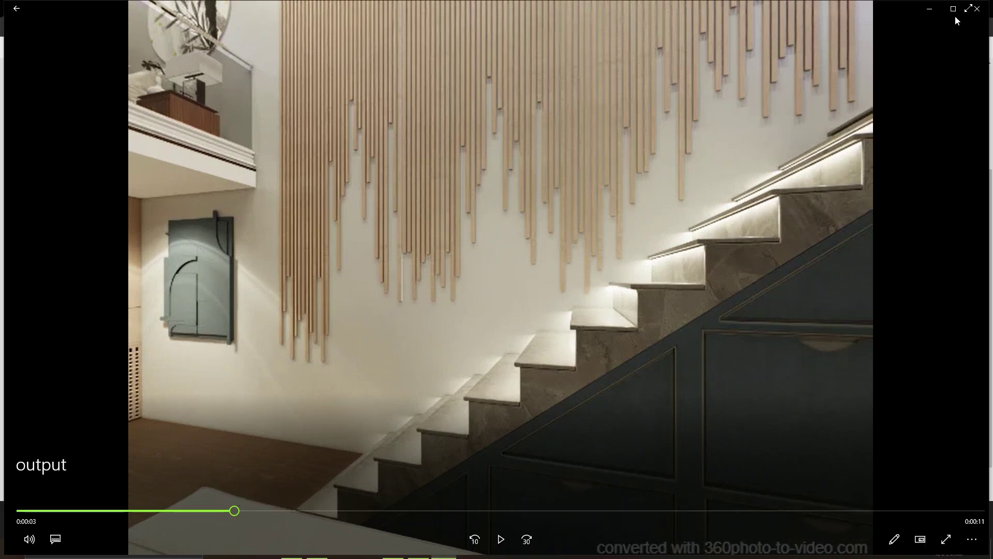
click(933, 12)
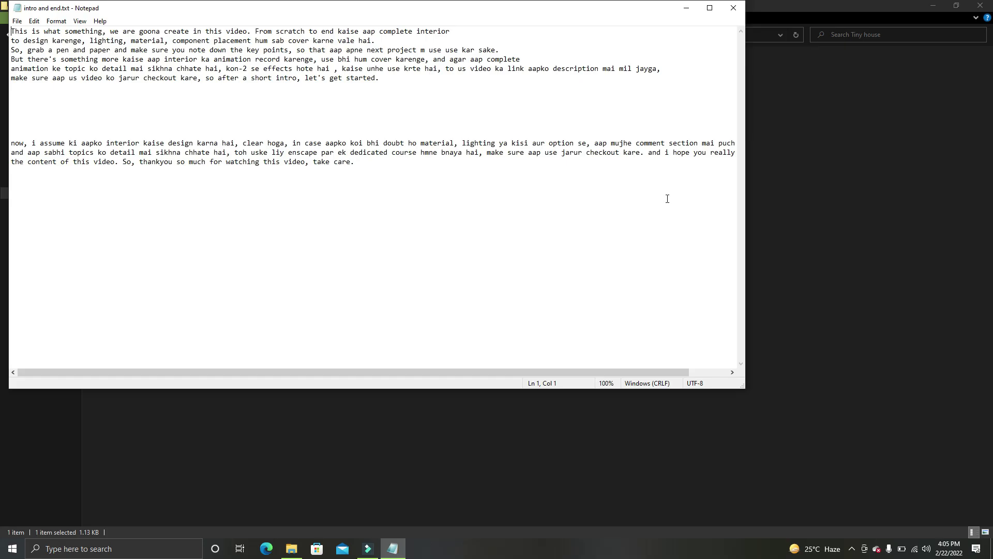